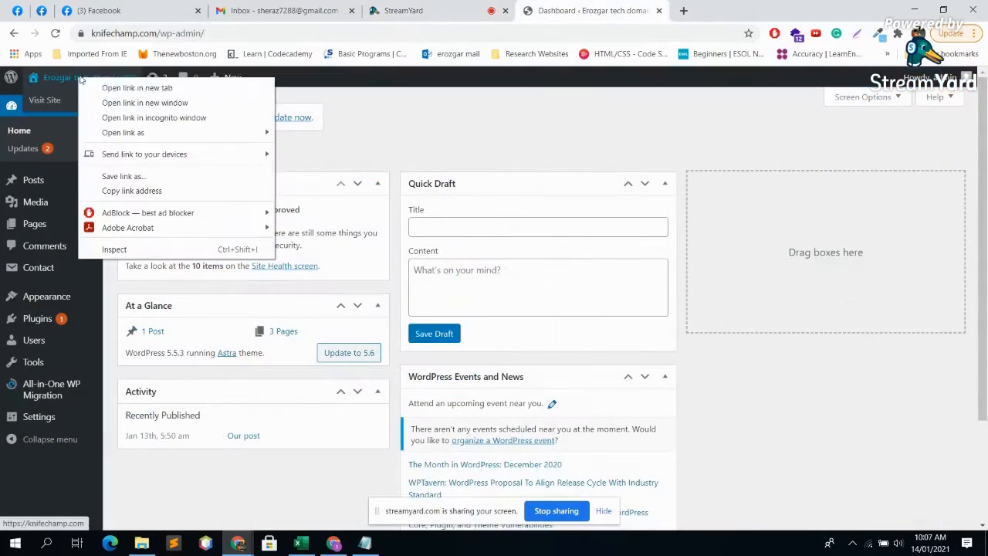
Open the Erozgar tech domain (01) site in a new browser tab and look over its homepage down to the footer.
{"action": "left_click", "coordinate": [133, 88]}
{"action": "left_click", "coordinate": [741, 10]}
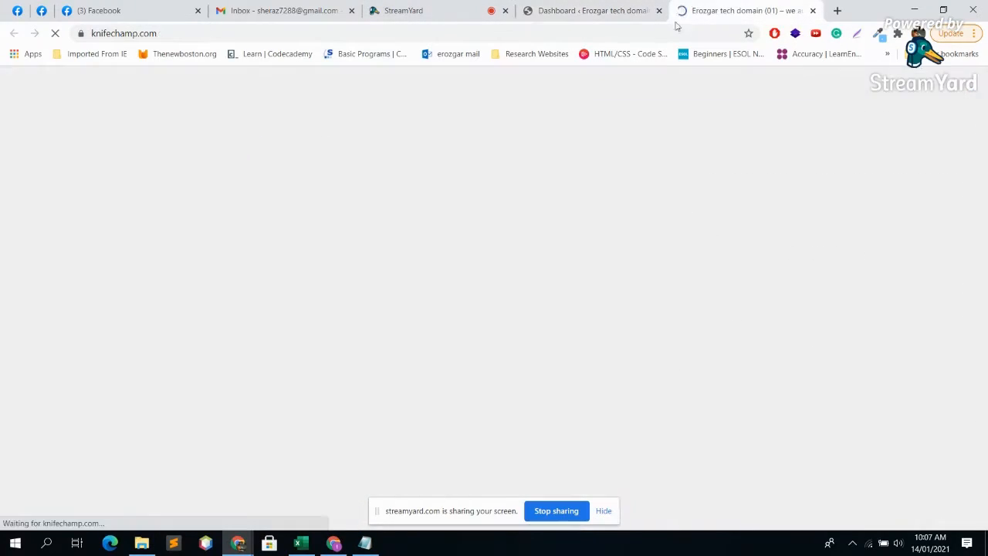
{"action": "scroll", "coordinate": [440, 195], "scroll_direction": "down", "scroll_amount": 3}
{"action": "scroll", "coordinate": [446, 192], "scroll_direction": "up", "scroll_amount": 3}
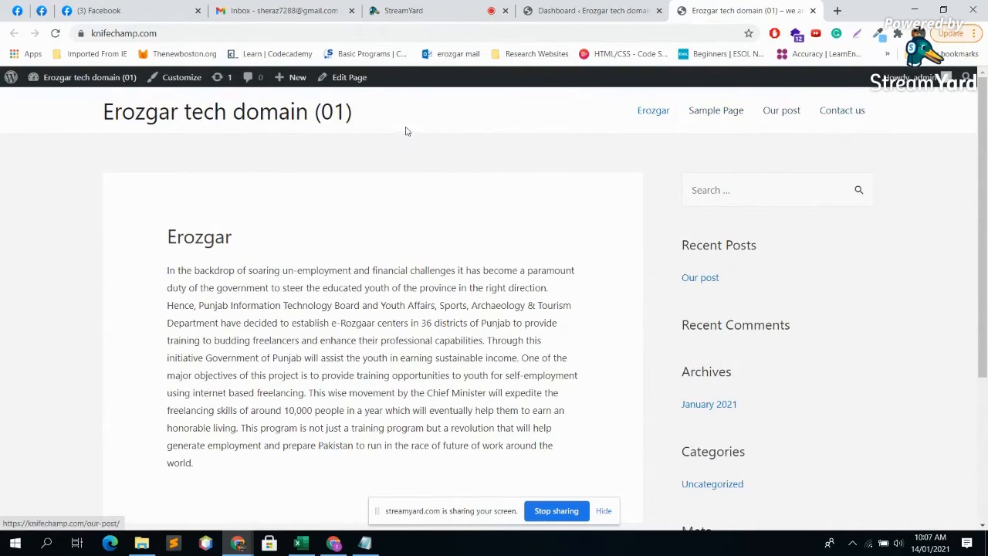
{"action": "scroll", "coordinate": [487, 206], "scroll_direction": "down", "scroll_amount": 3}
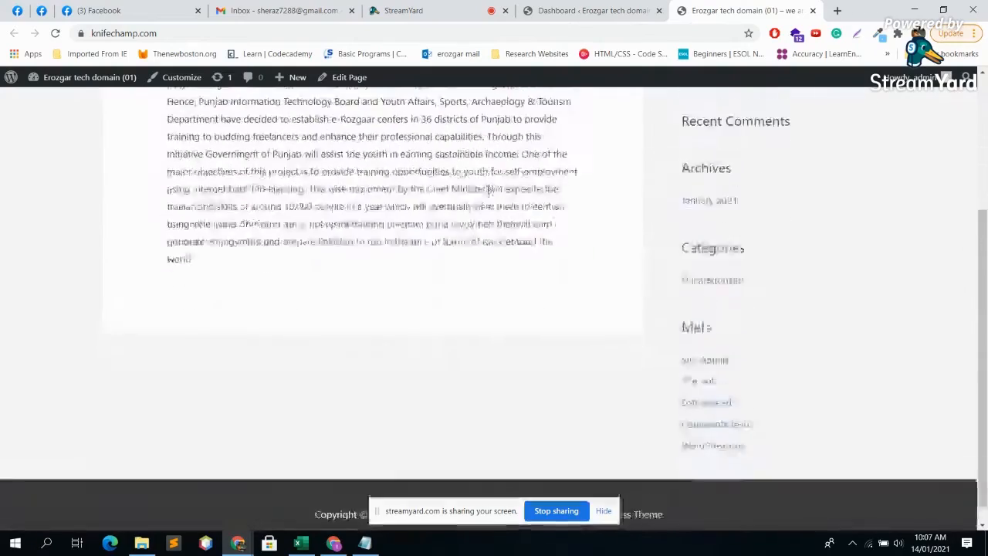
{"action": "scroll", "coordinate": [489, 192], "scroll_direction": "up", "scroll_amount": 2}
{"action": "scroll", "coordinate": [494, 194], "scroll_direction": "down", "scroll_amount": 3}
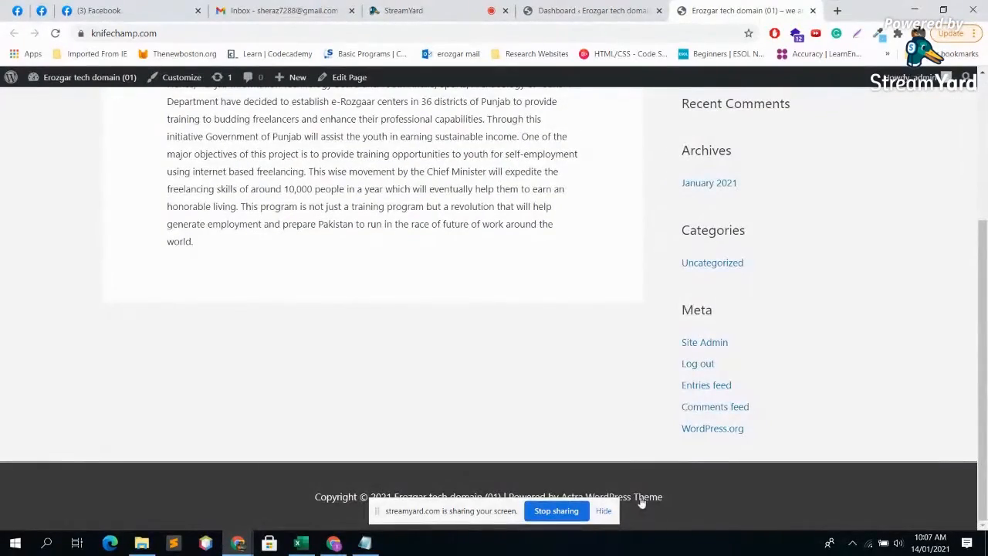
{"action": "left_click", "coordinate": [603, 513]}
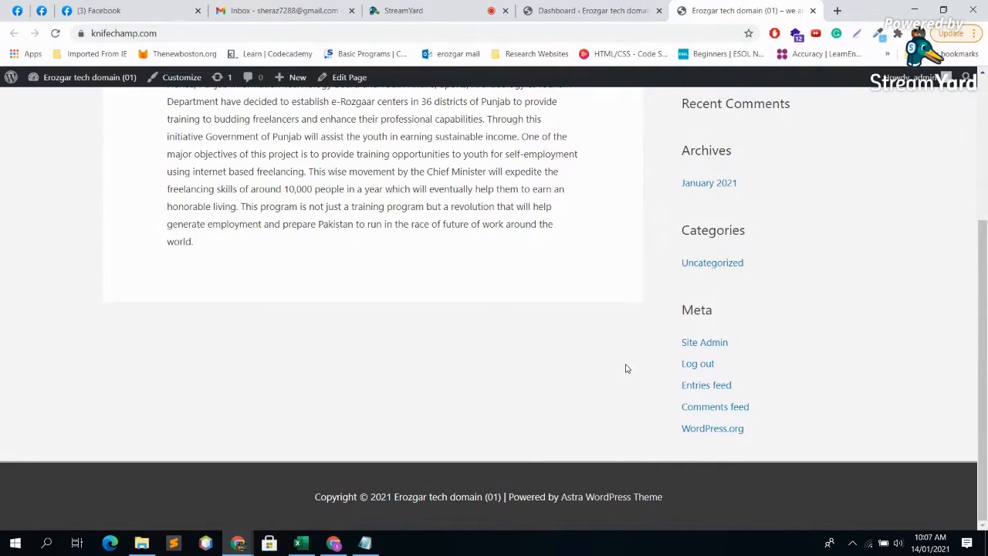
{"action": "left_click", "coordinate": [540, 11]}
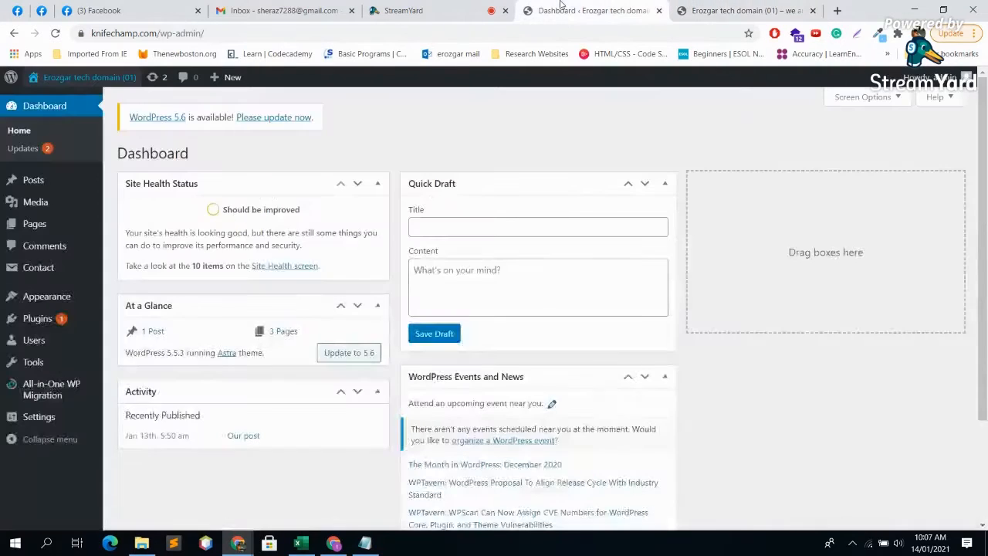
{"action": "left_click", "coordinate": [479, 6]}
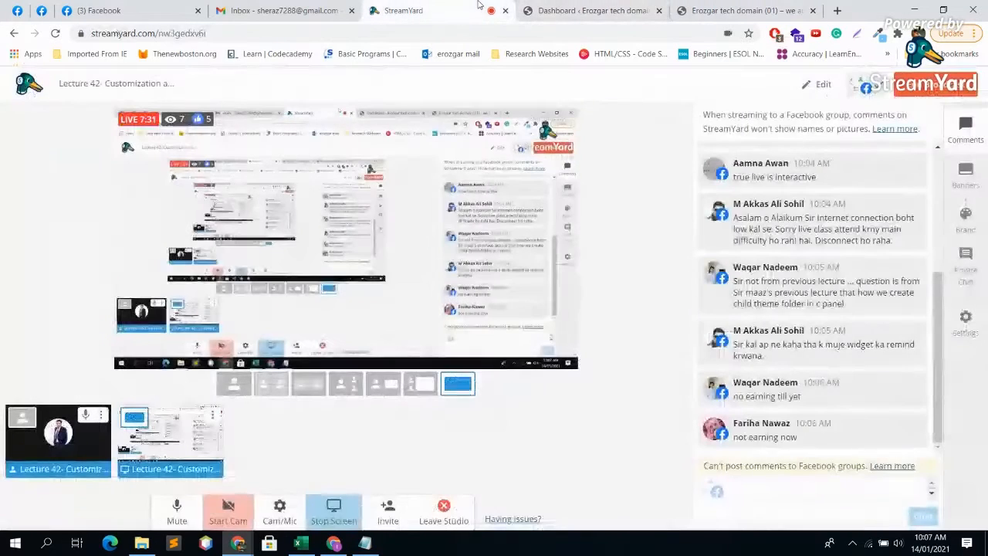
{"action": "left_click", "coordinate": [701, 7]}
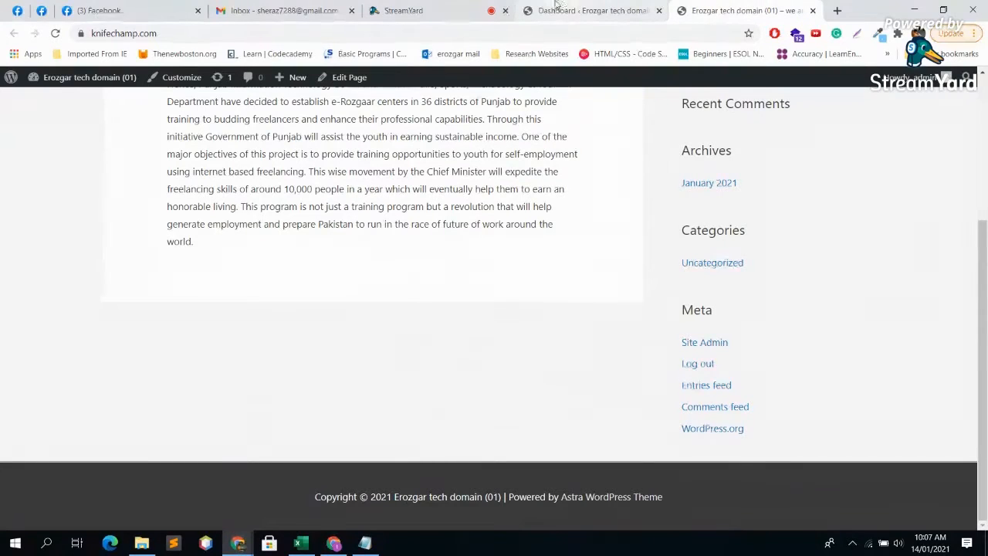
{"action": "left_click", "coordinate": [555, 8]}
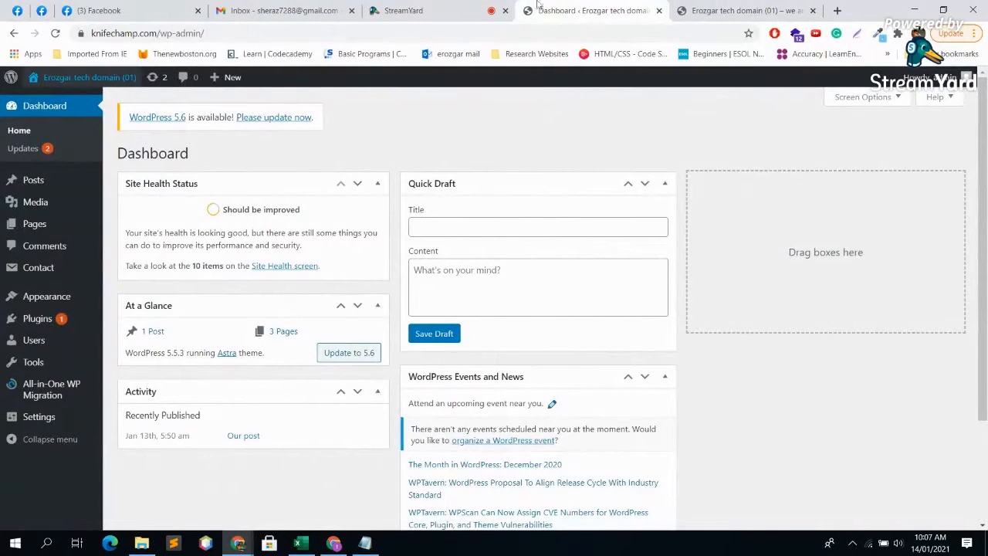
{"action": "left_click", "coordinate": [694, 7]}
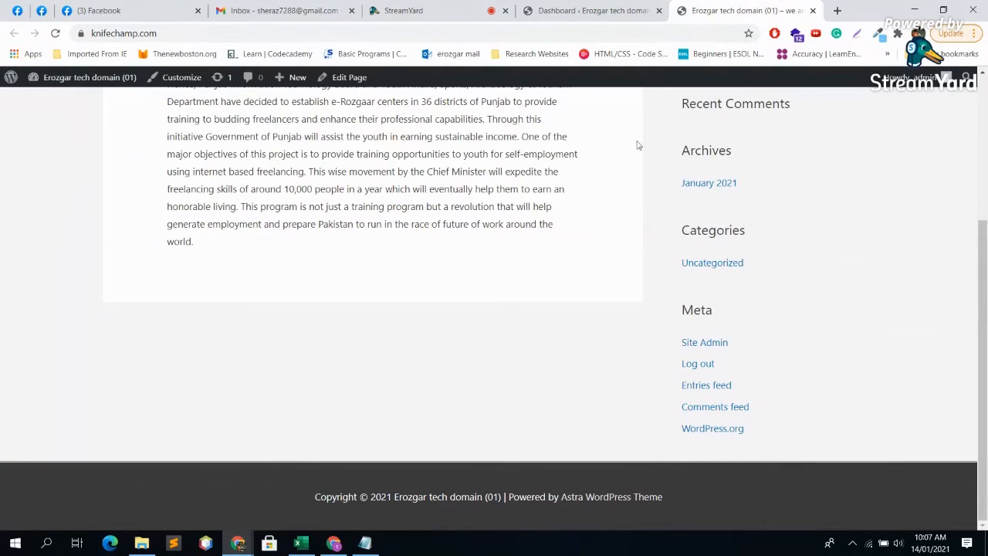
{"action": "scroll", "coordinate": [638, 144], "scroll_direction": "up", "scroll_amount": 3}
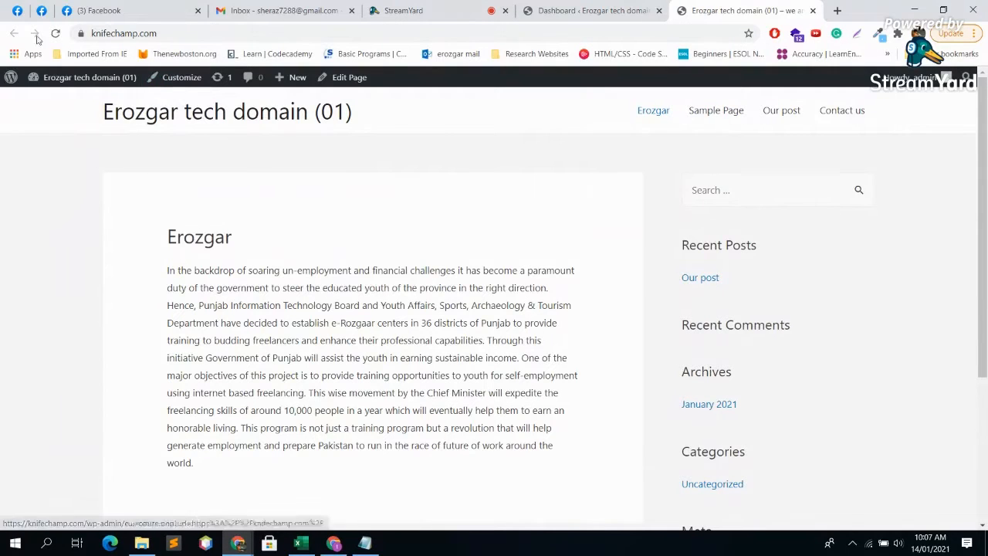
Open the theme Customizer for the live Erozgar tech domain (01) site and look through its list of sections.
{"action": "left_click", "coordinate": [574, 9]}
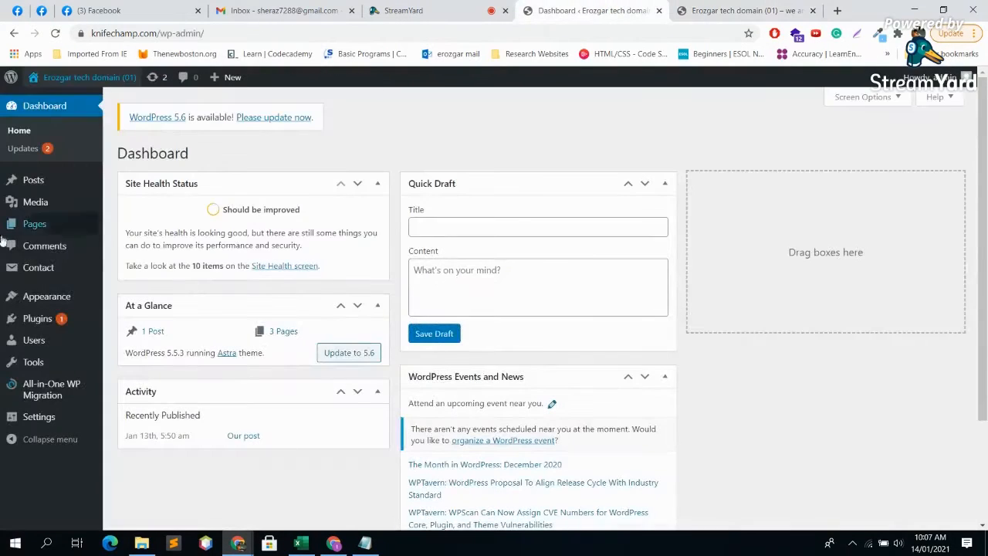
{"action": "mouse_move", "coordinate": [71, 296]}
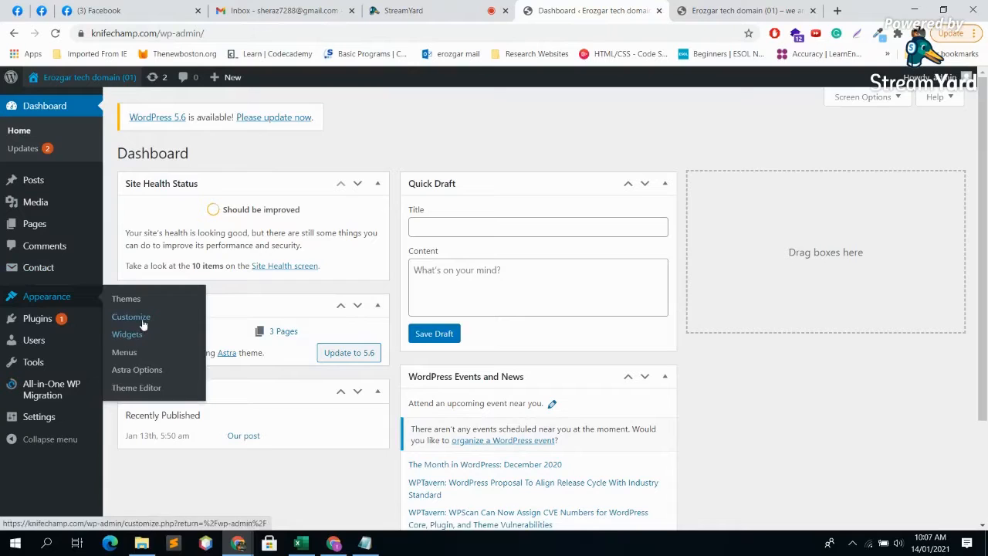
{"action": "left_click", "coordinate": [747, 10]}
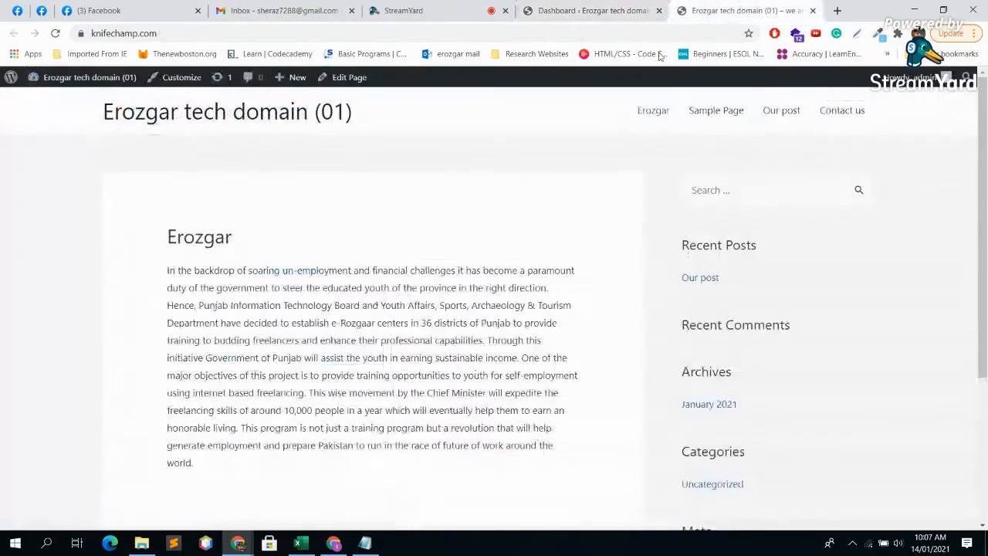
{"action": "left_click", "coordinate": [176, 79]}
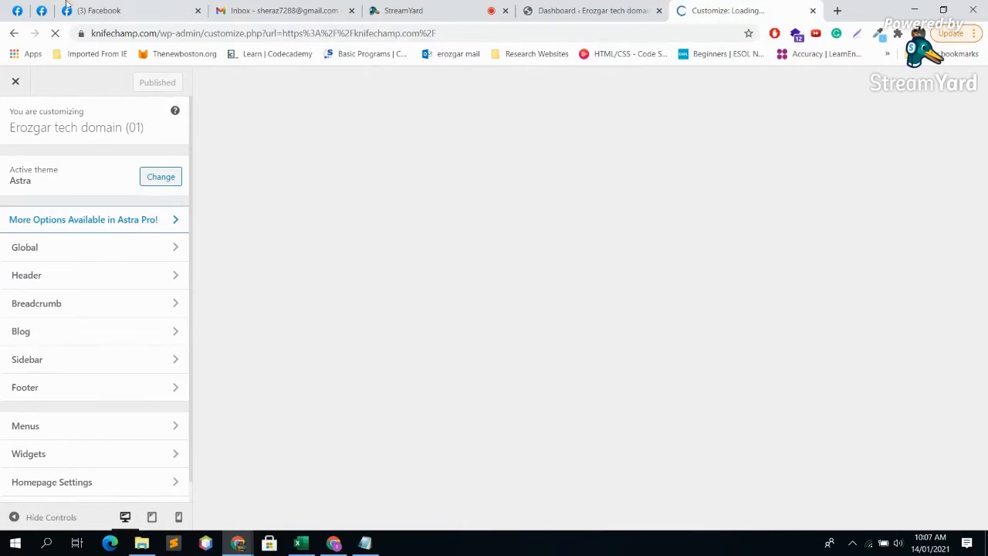
{"action": "scroll", "coordinate": [105, 162], "scroll_direction": "down", "scroll_amount": 1}
{"action": "scroll", "coordinate": [106, 162], "scroll_direction": "down", "scroll_amount": 1}
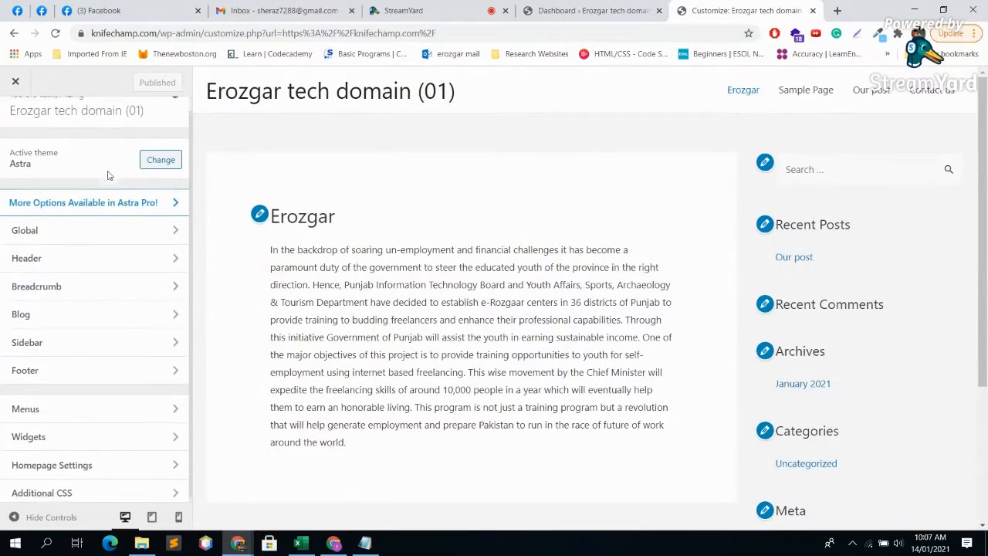
{"action": "scroll", "coordinate": [108, 170], "scroll_direction": "up", "scroll_amount": 2}
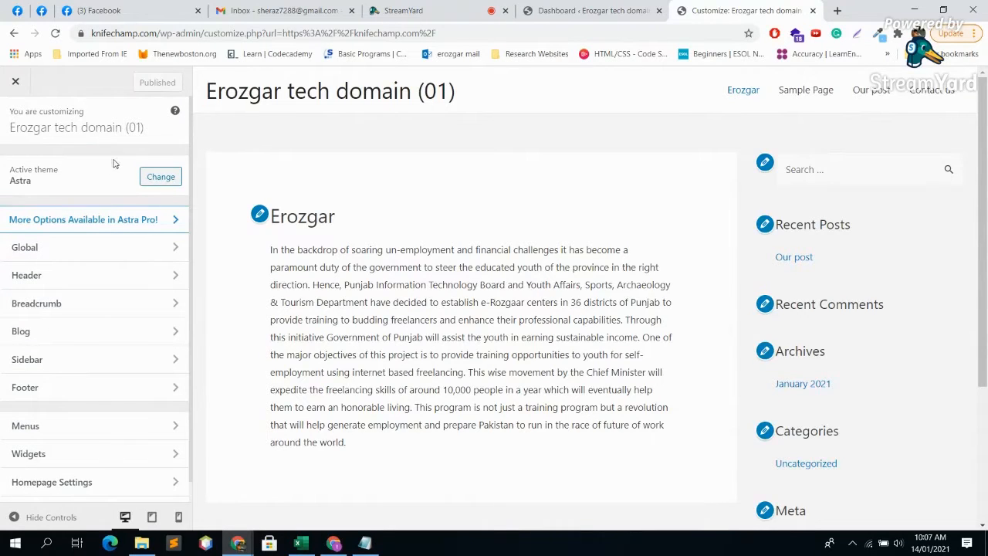
{"action": "scroll", "coordinate": [114, 164], "scroll_direction": "down", "scroll_amount": 1}
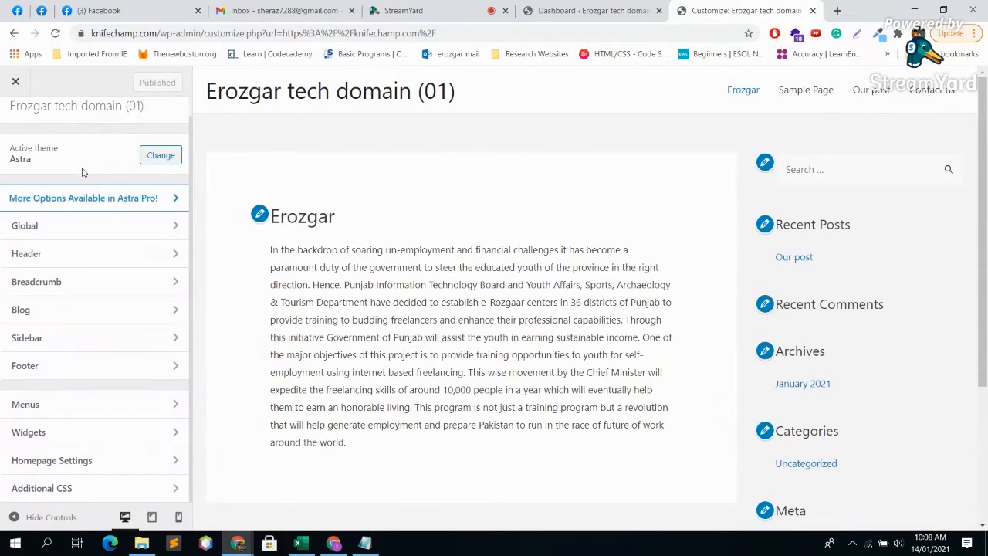
Review the installed themes from the Customizer's active theme section, and return to the main Customizer sections.
{"action": "left_click", "coordinate": [10, 157]}
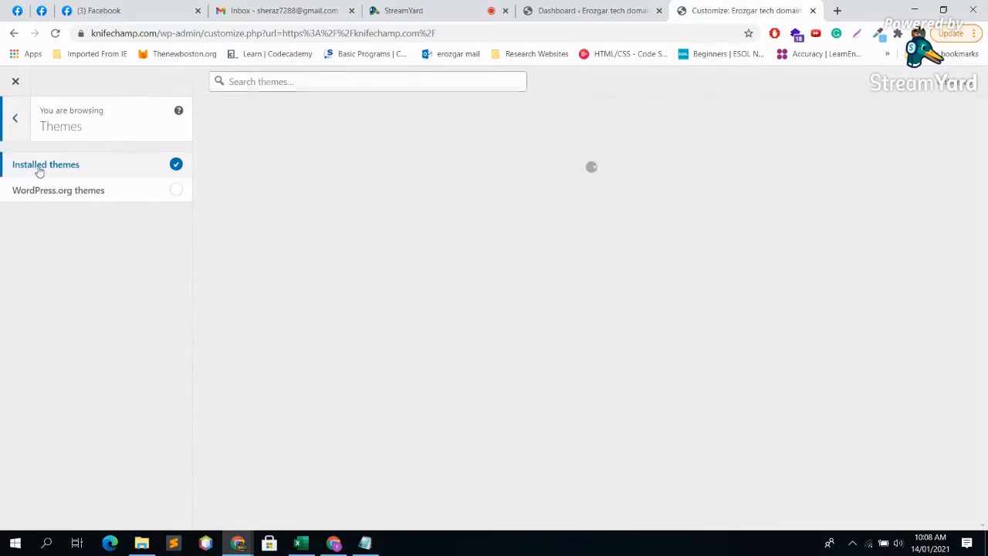
{"action": "left_click", "coordinate": [18, 115]}
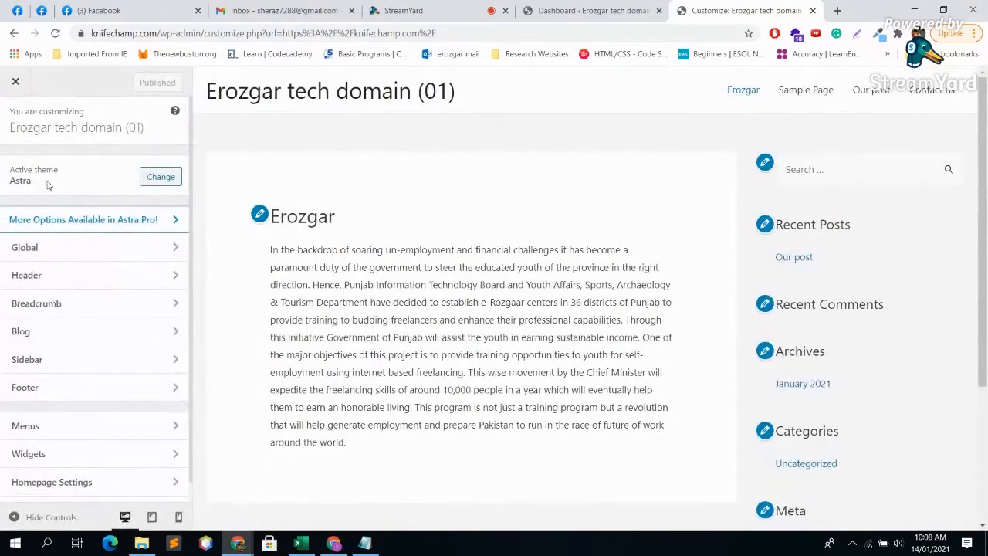
{"action": "left_click", "coordinate": [46, 183]}
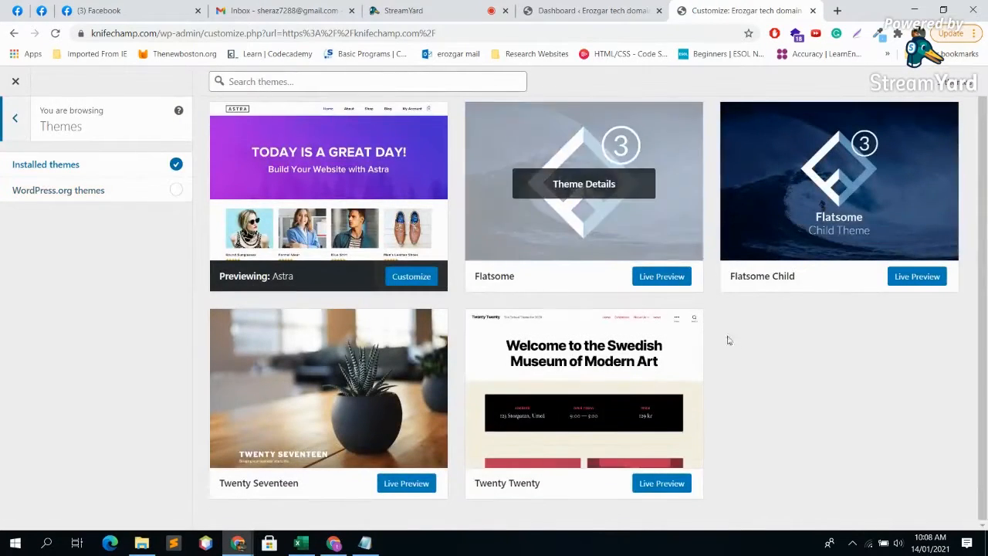
{"action": "scroll", "coordinate": [760, 356], "scroll_direction": "down", "scroll_amount": 1}
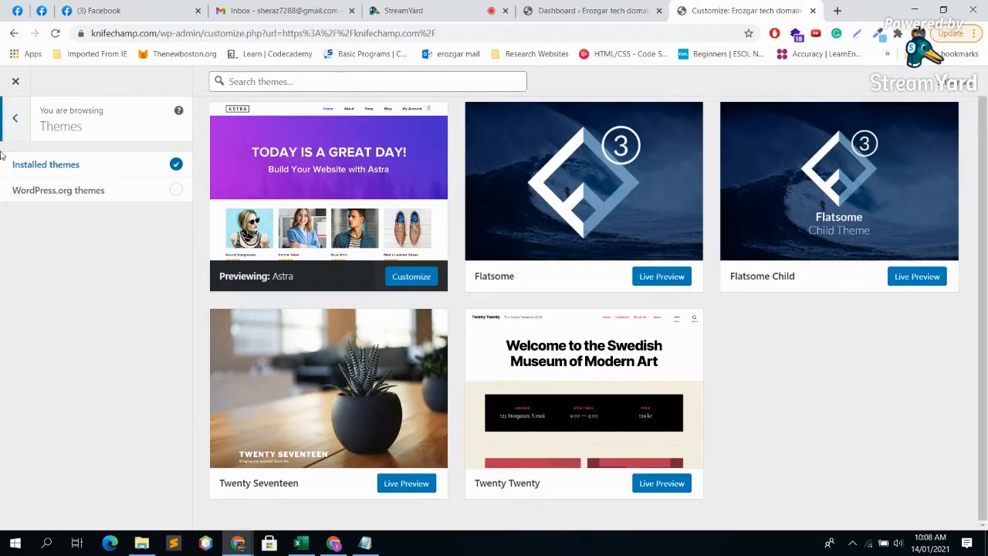
{"action": "left_click", "coordinate": [14, 118]}
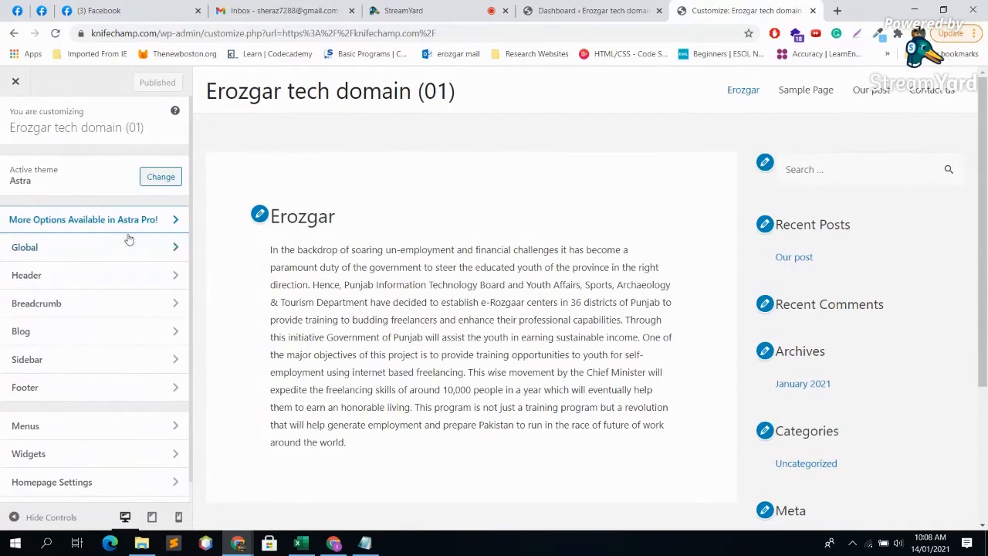
Open the Astra Pro upgrade offer, examine the prices and features of its plans, and close the pricing page.
{"action": "scroll", "coordinate": [131, 254], "scroll_direction": "down", "scroll_amount": 1}
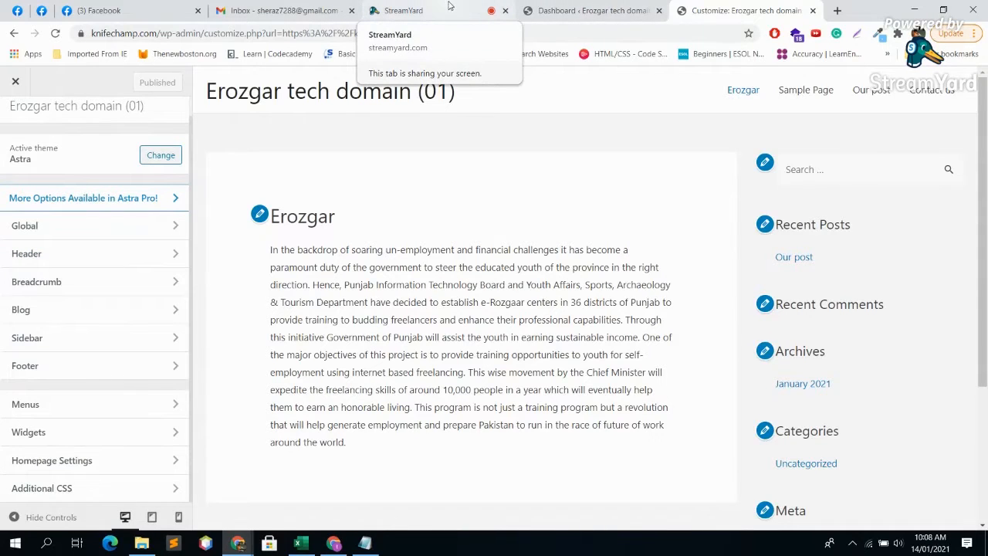
{"action": "scroll", "coordinate": [404, 280], "scroll_direction": "down", "scroll_amount": 4}
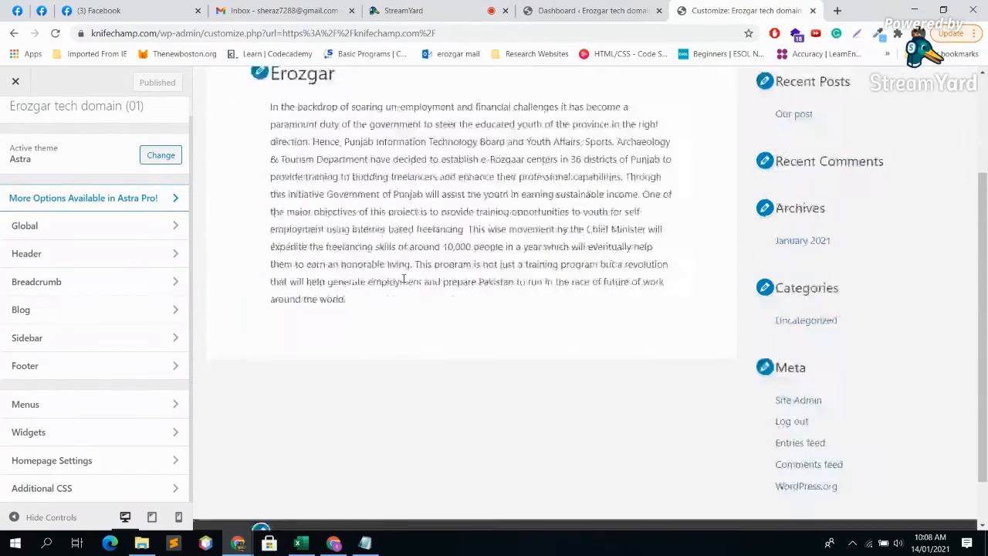
{"action": "scroll", "coordinate": [410, 265], "scroll_direction": "up", "scroll_amount": 4}
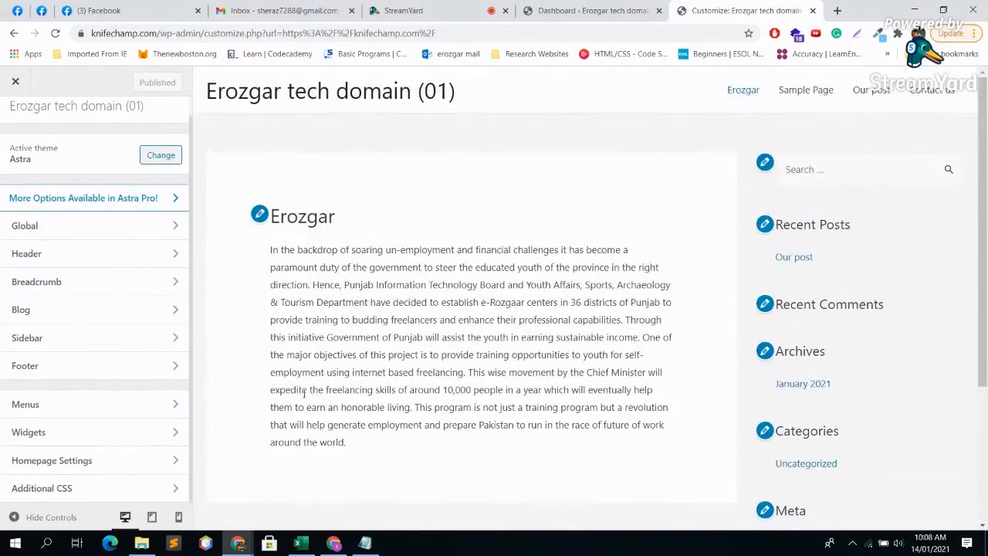
{"action": "left_click", "coordinate": [136, 207]}
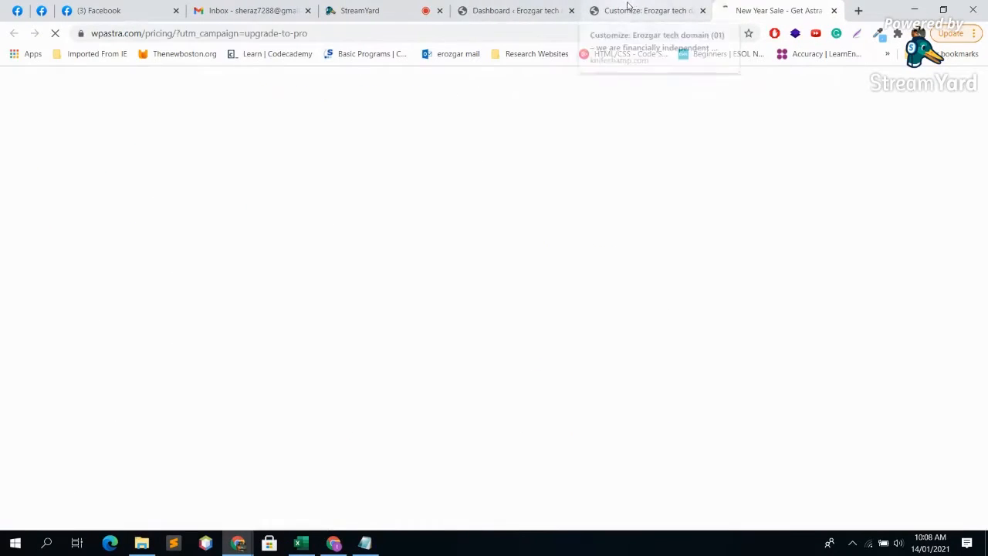
{"action": "scroll", "coordinate": [719, 189], "scroll_direction": "down", "scroll_amount": 10}
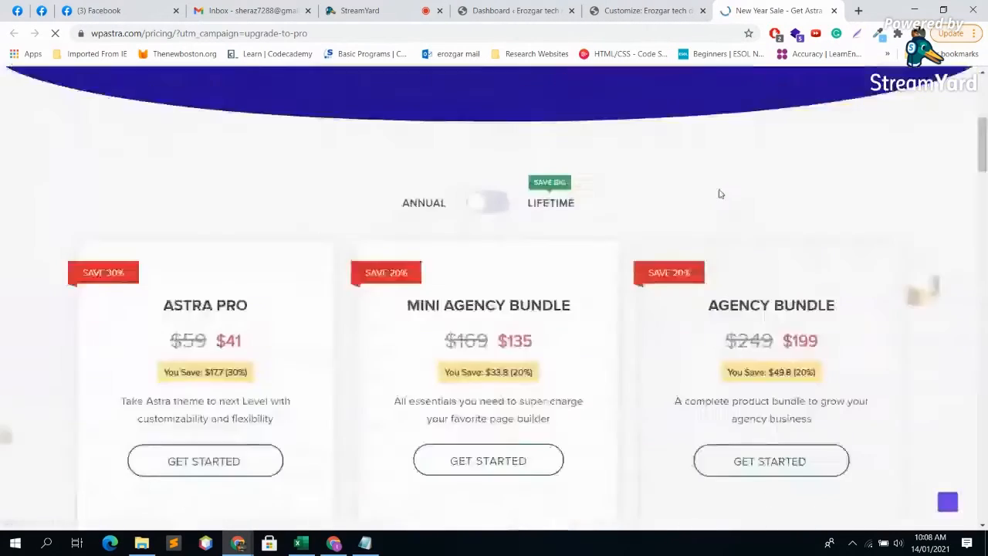
{"action": "scroll", "coordinate": [718, 194], "scroll_direction": "down", "scroll_amount": 3}
{"action": "scroll", "coordinate": [718, 193], "scroll_direction": "up", "scroll_amount": 6}
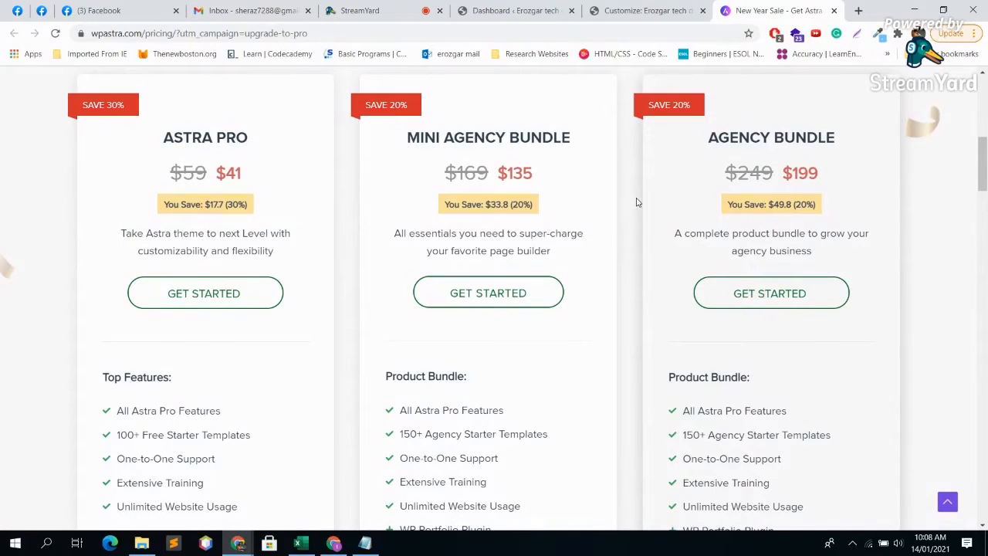
{"action": "scroll", "coordinate": [710, 108], "scroll_direction": "up", "scroll_amount": 5}
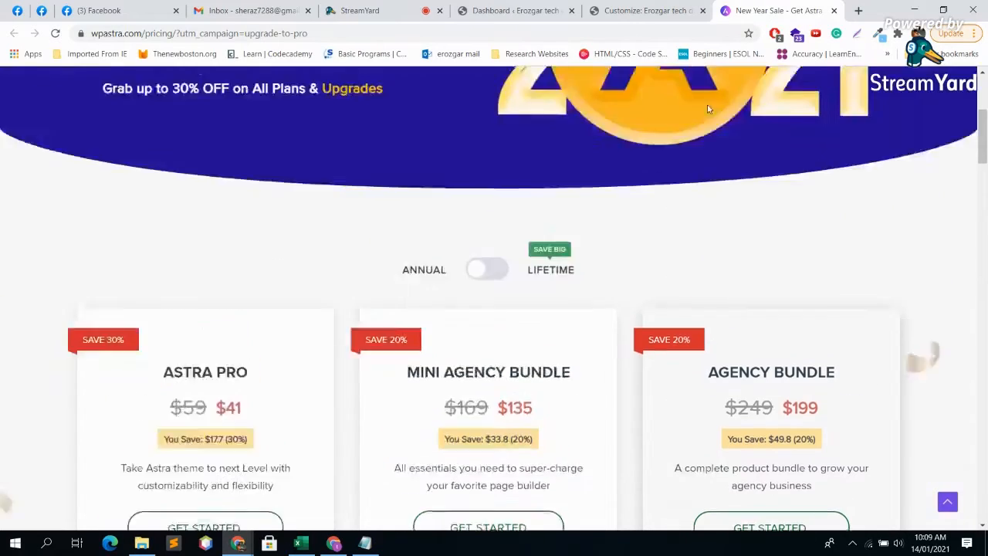
{"action": "scroll", "coordinate": [710, 100], "scroll_direction": "down", "scroll_amount": 5}
{"action": "scroll", "coordinate": [709, 99], "scroll_direction": "up", "scroll_amount": 4}
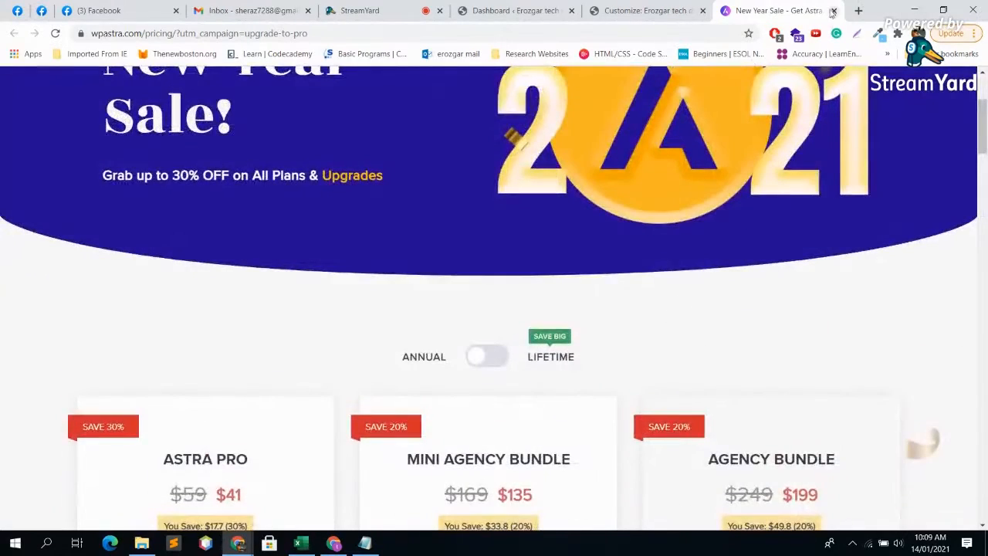
{"action": "left_click", "coordinate": [834, 10]}
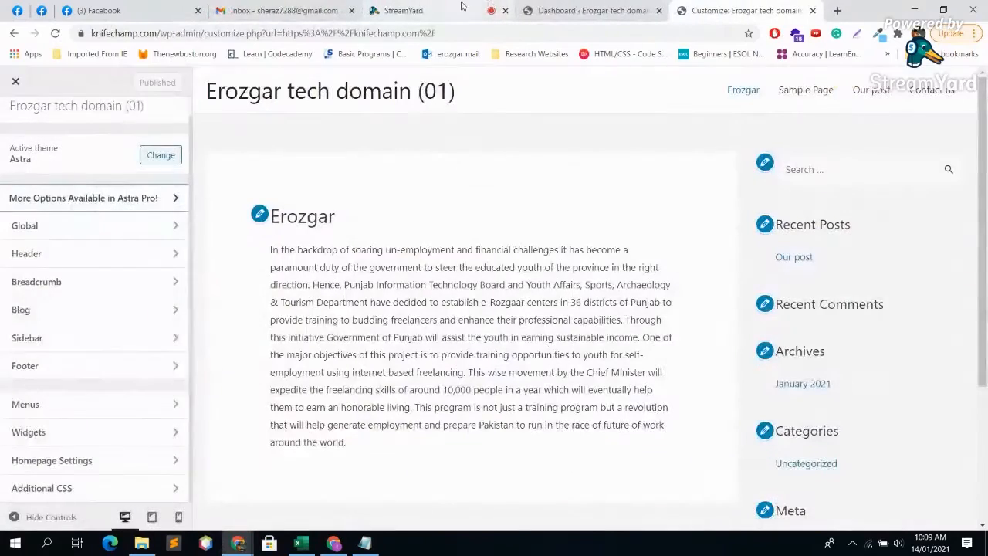
Open the Base Typography settings within the Customizer's Global typography options.
{"action": "left_click", "coordinate": [126, 236]}
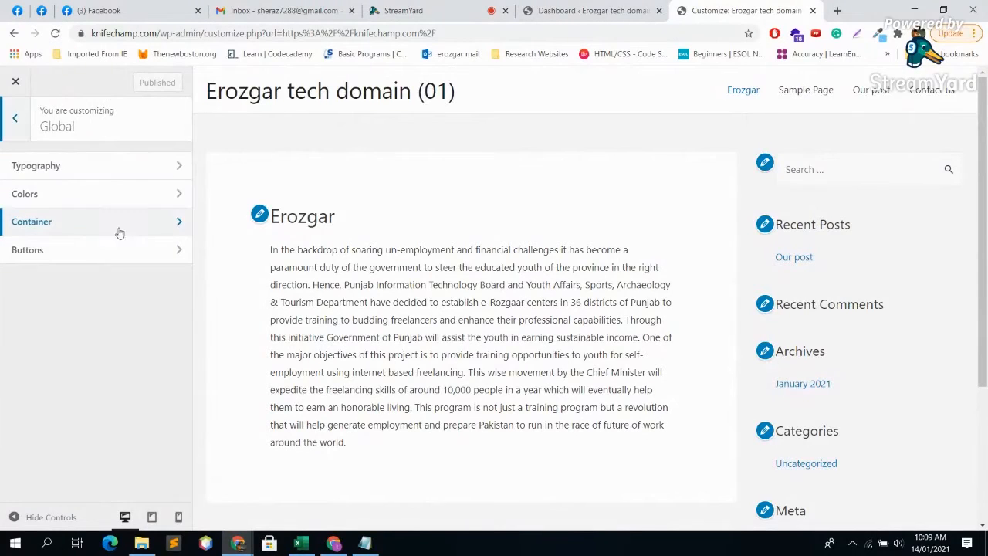
{"action": "left_click", "coordinate": [134, 170]}
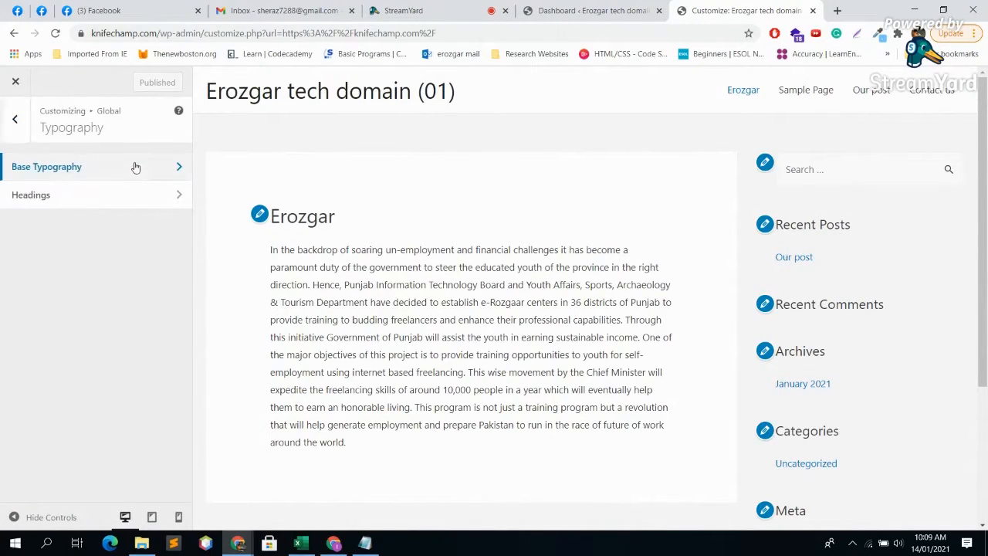
{"action": "left_click", "coordinate": [94, 169]}
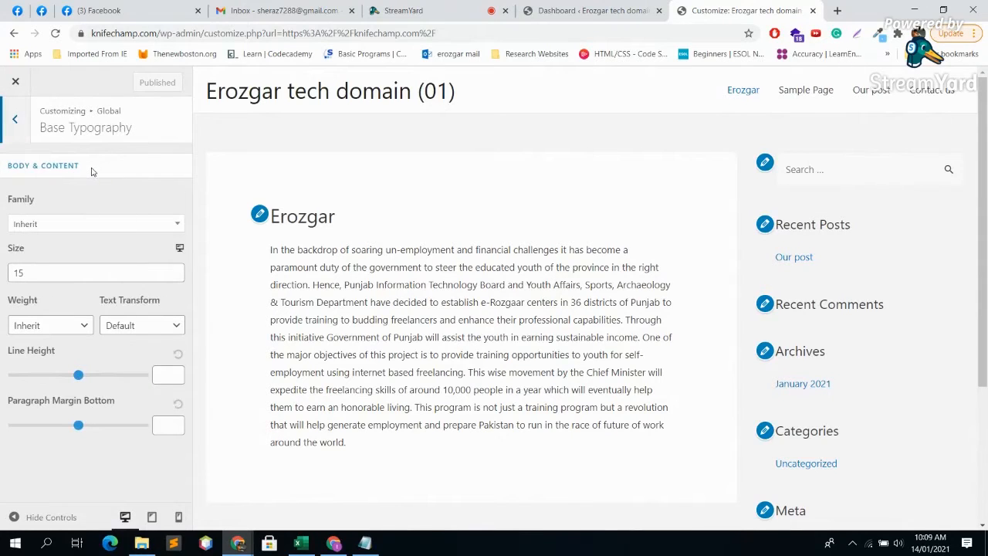
Try a body text size of 18 and check how the page paragraph reads in the preview.
{"action": "left_click", "coordinate": [90, 228]}
{"action": "left_click", "coordinate": [88, 226]}
{"action": "left_click", "coordinate": [71, 274]}
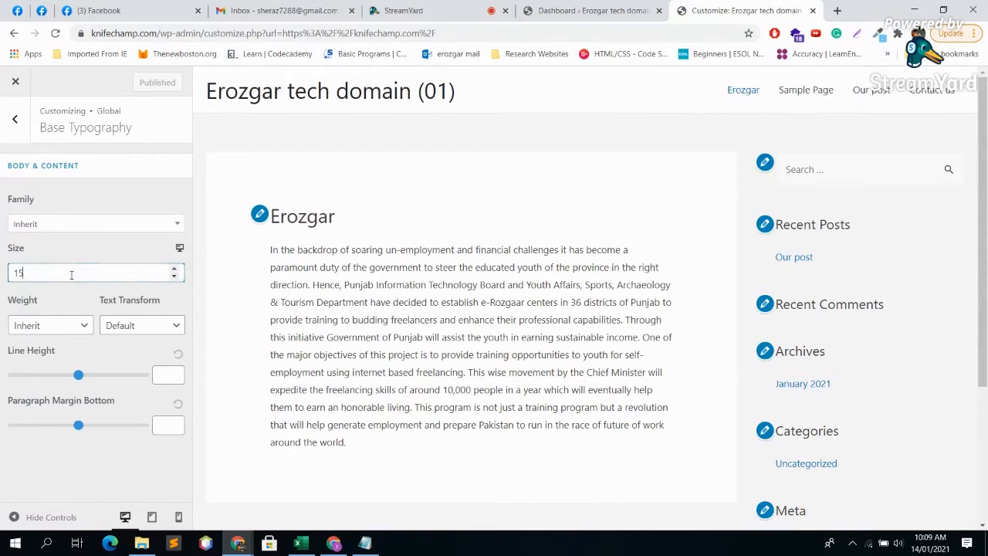
{"action": "key", "text": "BackSpace"}
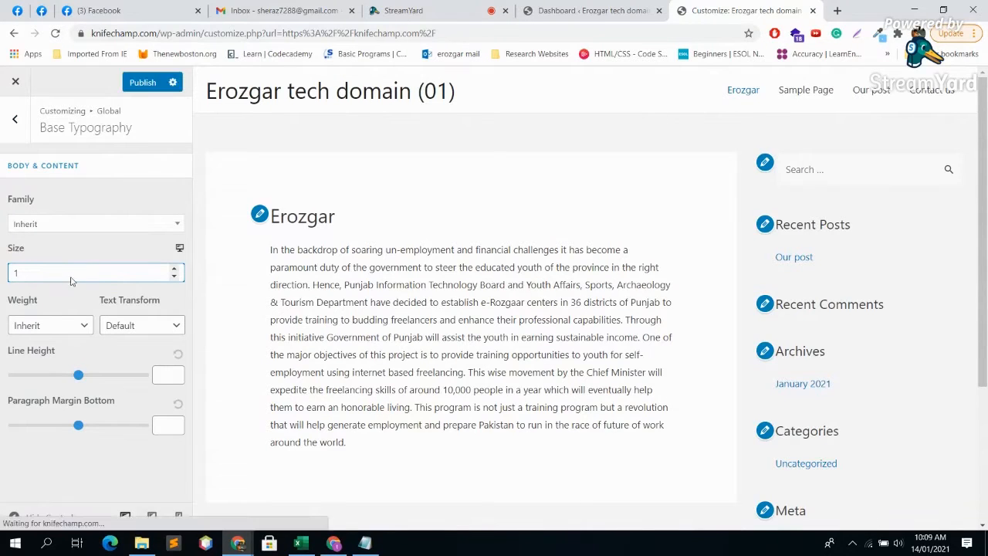
{"action": "key", "text": "BackSpace"}
{"action": "type", "text": "2"}
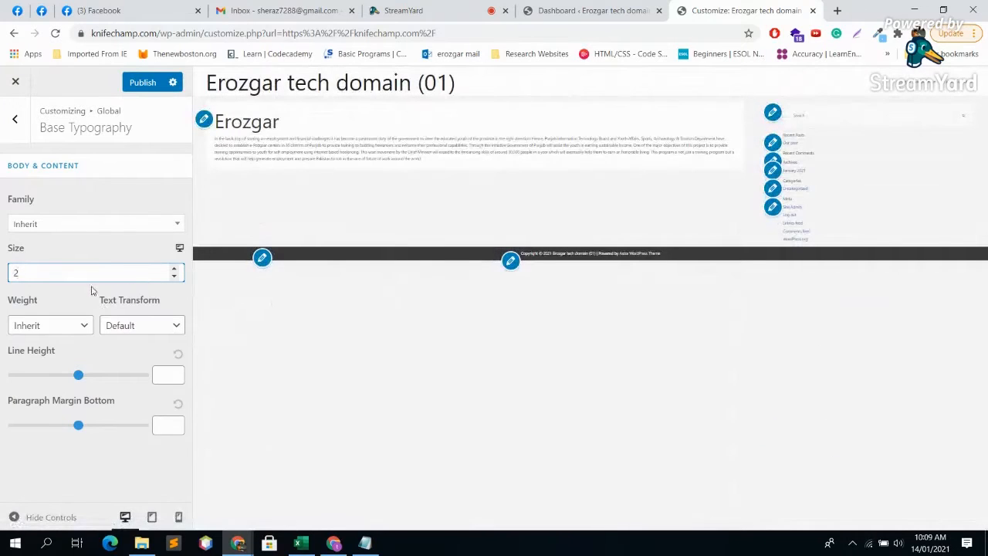
{"action": "key", "text": "BackSpace"}
{"action": "type", "text": "1"}
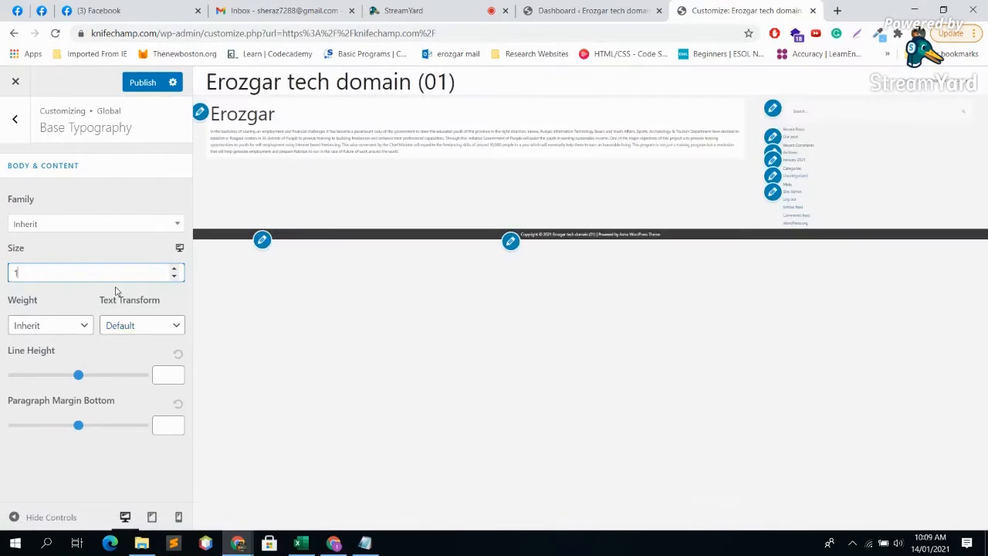
{"action": "type", "text": "8"}
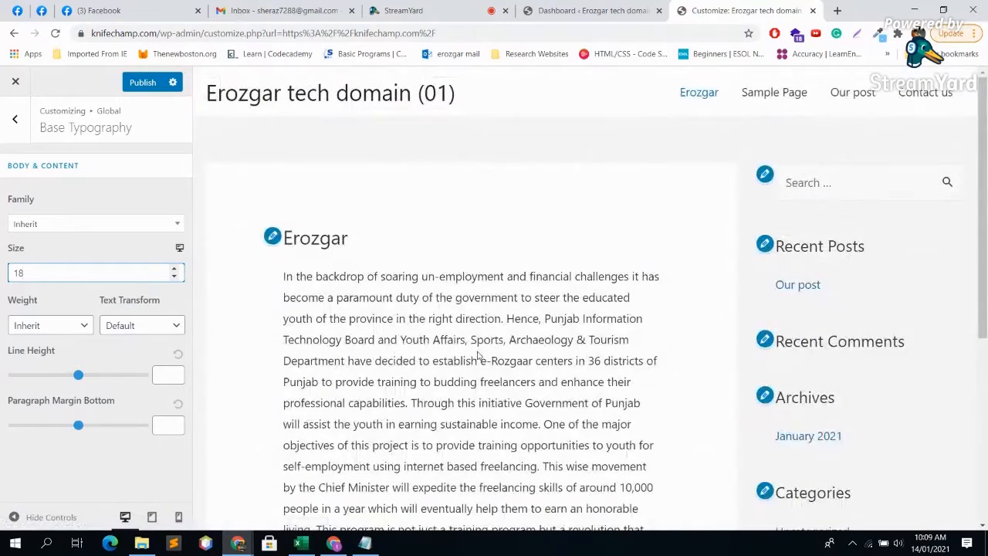
{"action": "scroll", "coordinate": [477, 355], "scroll_direction": "down", "scroll_amount": 1}
{"action": "left_click", "coordinate": [476, 302]}
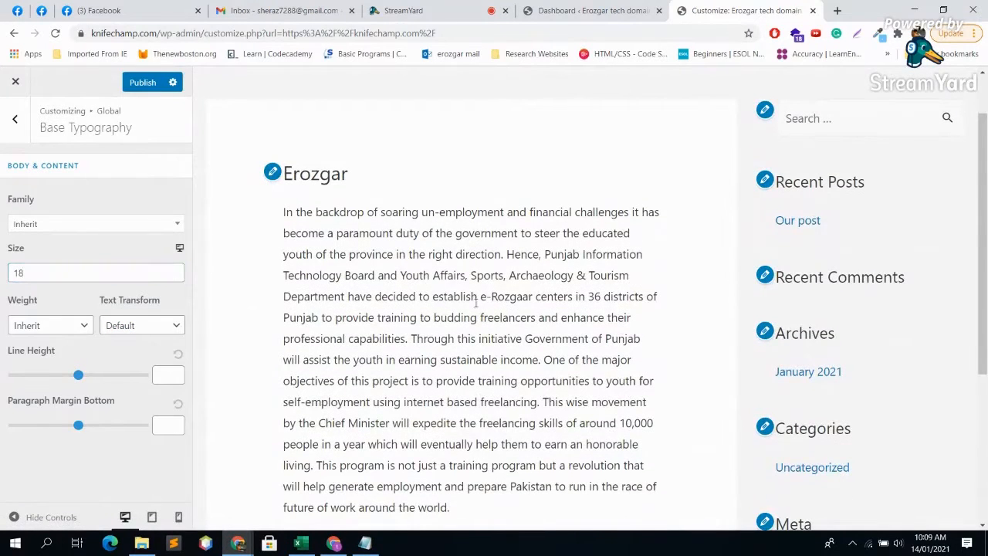
{"action": "left_click_drag", "start_coordinate": [626, 340], "coordinate": [361, 359]}
{"action": "left_click", "coordinate": [485, 331]}
Set the body and content font size to 17 and check the page text in the preview.
{"action": "left_click", "coordinate": [55, 272]}
{"action": "key", "text": "BackSpace"}
{"action": "type", "text": "5"}
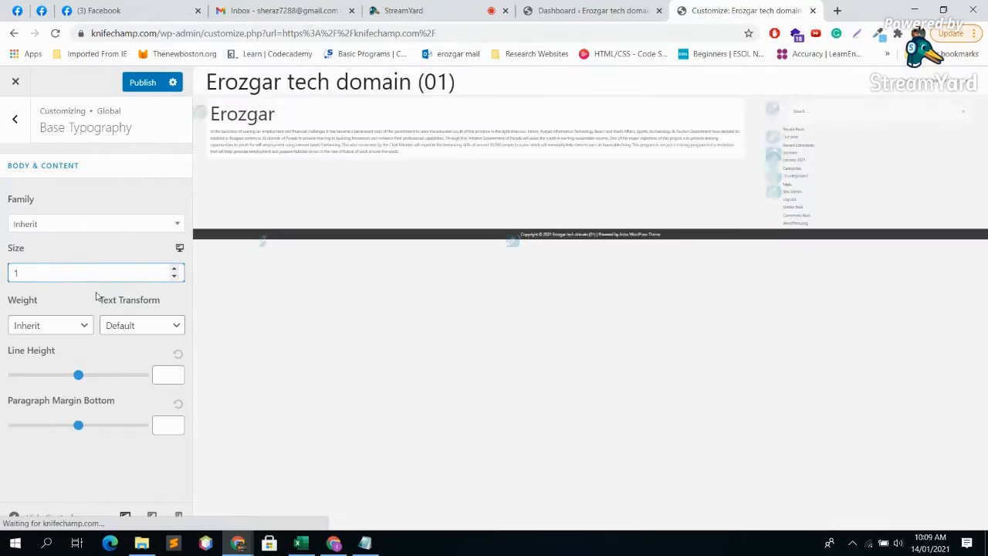
{"action": "type", "text": "7"}
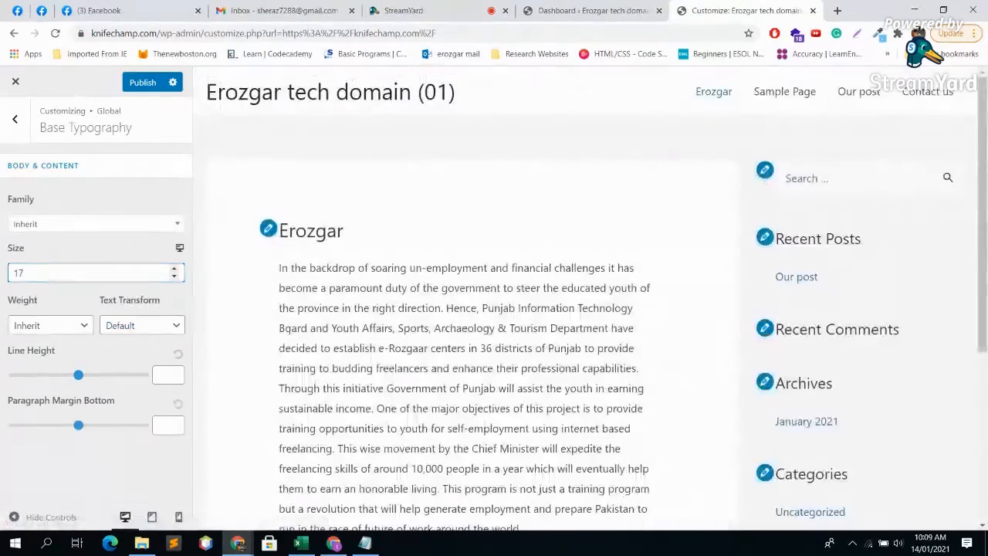
{"action": "scroll", "coordinate": [453, 357], "scroll_direction": "down", "scroll_amount": 5}
{"action": "scroll", "coordinate": [454, 350], "scroll_direction": "up", "scroll_amount": 3}
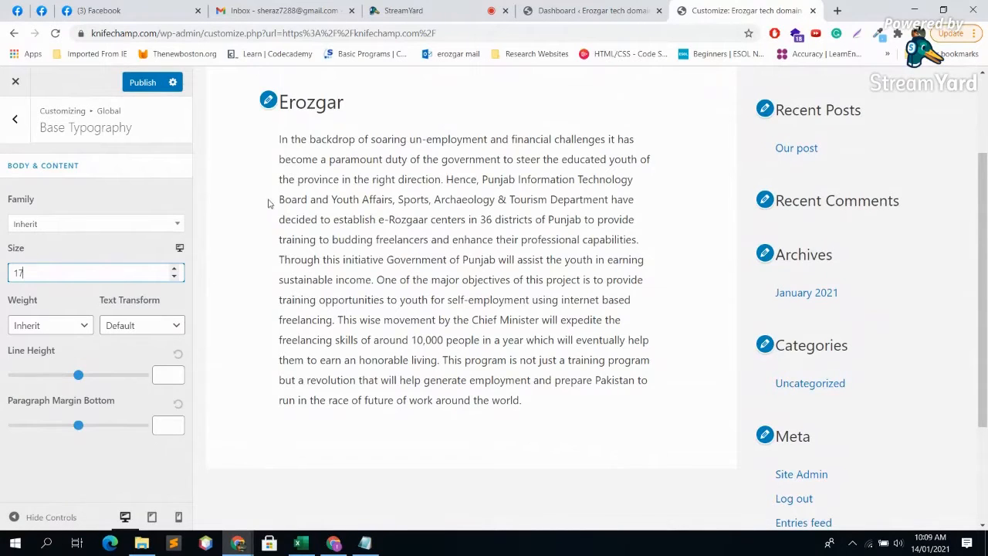
Try the Thin 100, Extra-Light 200 and Medium 500 weights on the body text, and return the weight to Inherit.
{"action": "left_click", "coordinate": [63, 329]}
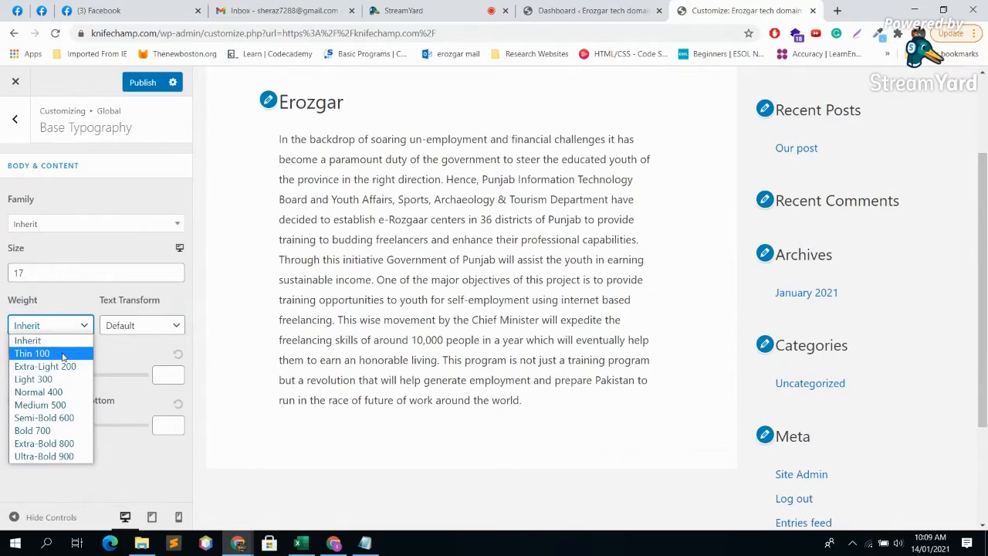
{"action": "left_click", "coordinate": [64, 354]}
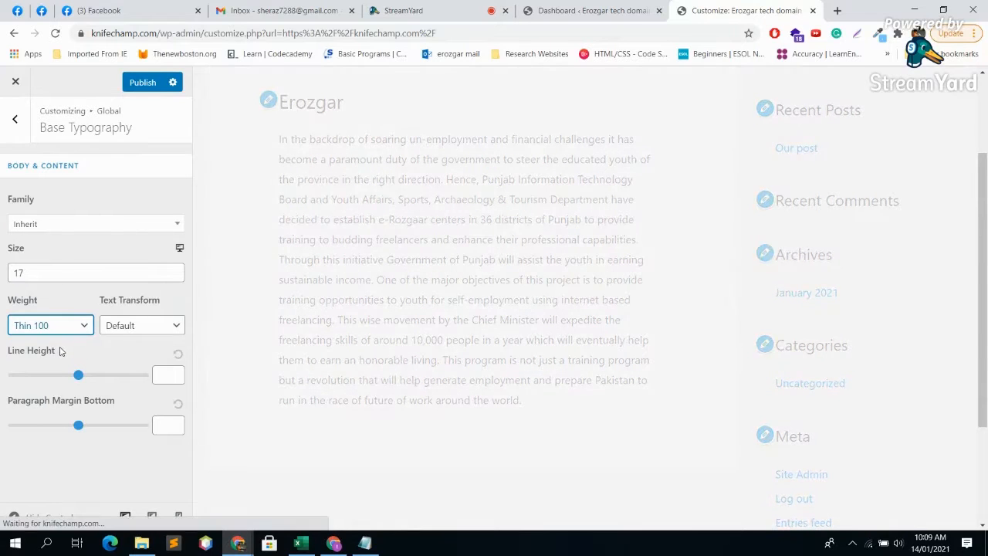
{"action": "left_click", "coordinate": [73, 325]}
{"action": "left_click", "coordinate": [62, 363]}
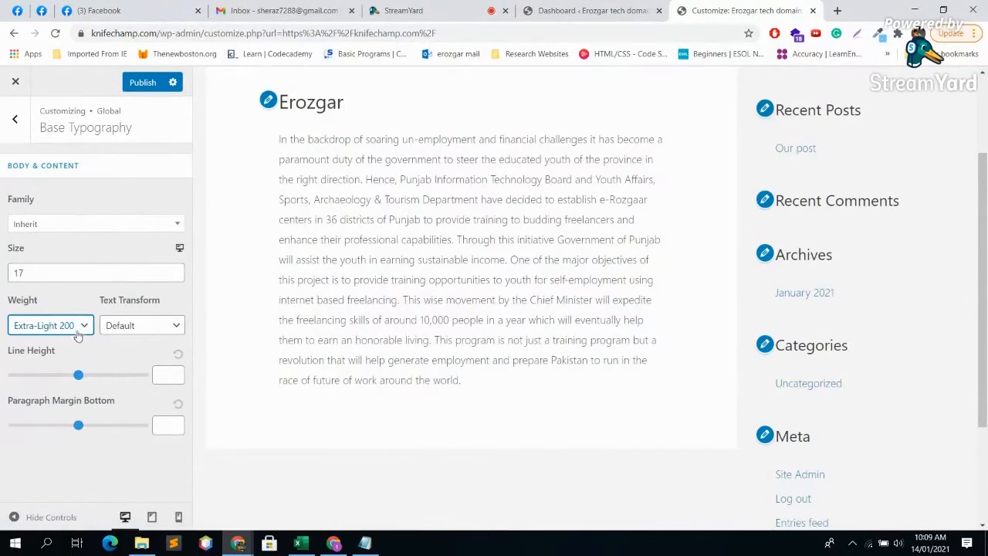
{"action": "left_click", "coordinate": [76, 330]}
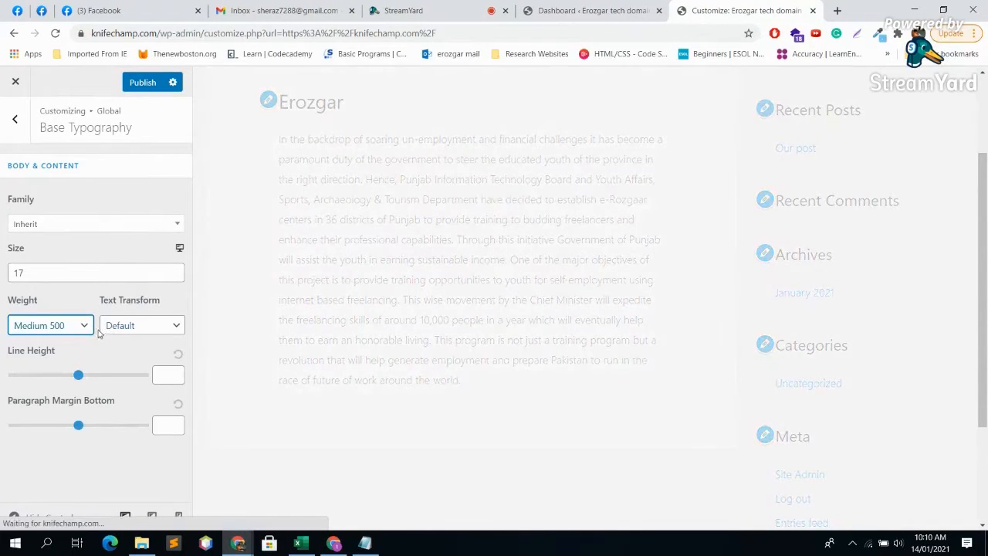
{"action": "left_click", "coordinate": [81, 332]}
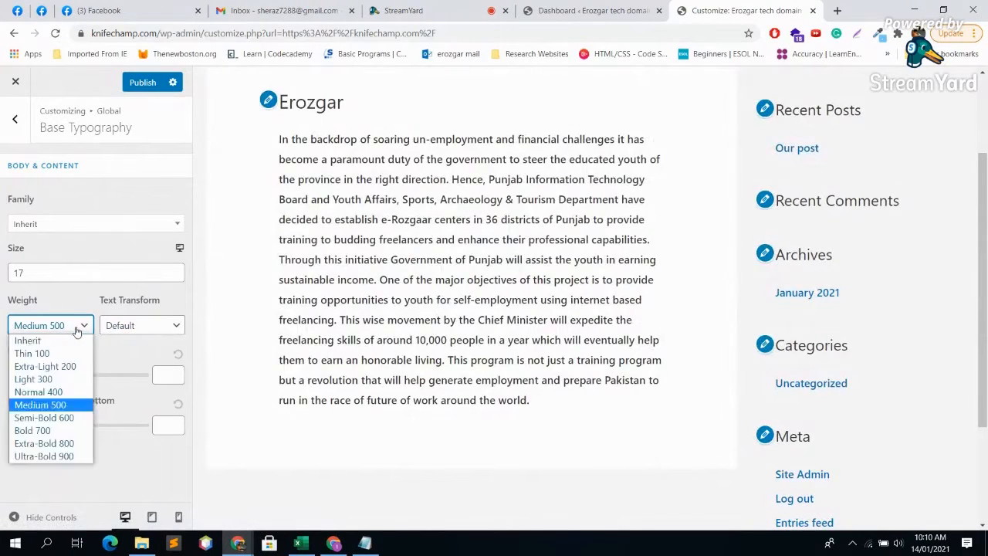
{"action": "left_click", "coordinate": [62, 340]}
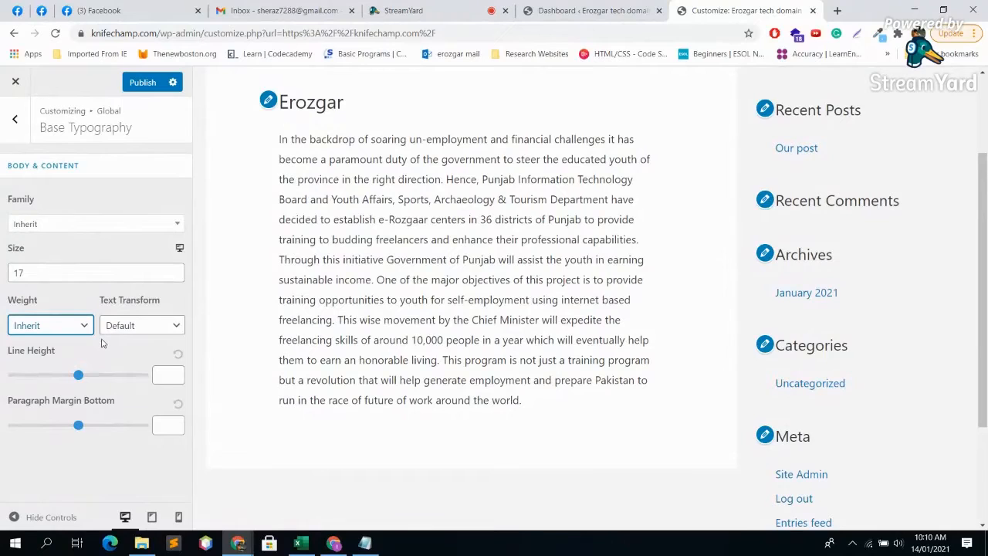
Try the Capitalize and Uppercase text transforms on the body text, and return the transform to Default.
{"action": "left_click", "coordinate": [164, 327]}
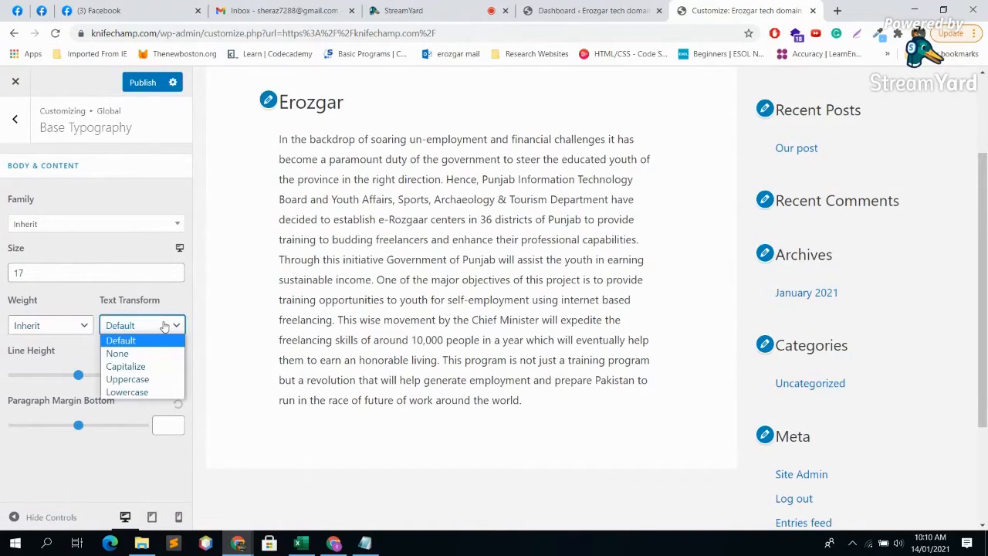
{"action": "left_click", "coordinate": [152, 366]}
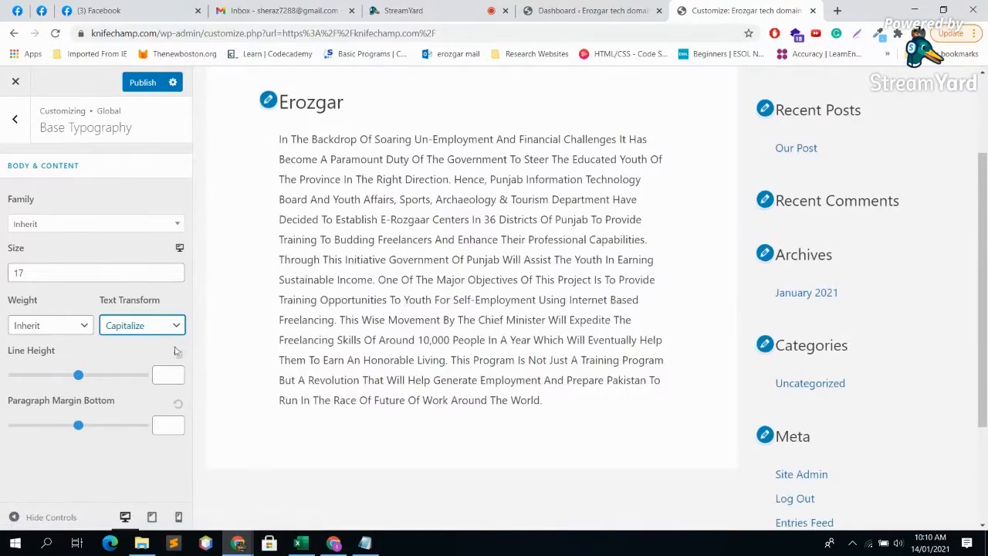
{"action": "left_click", "coordinate": [132, 325]}
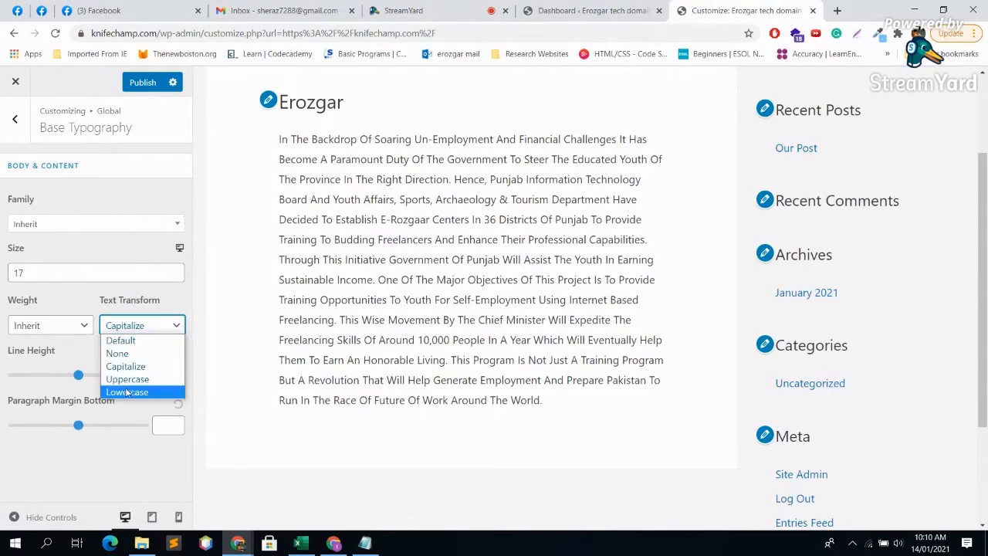
{"action": "left_click", "coordinate": [127, 379]}
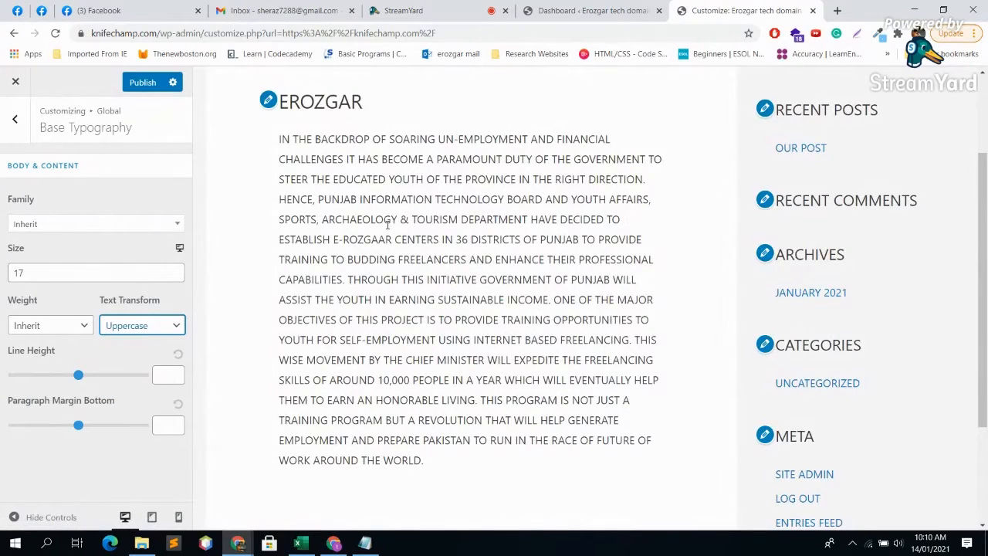
{"action": "left_click", "coordinate": [158, 328]}
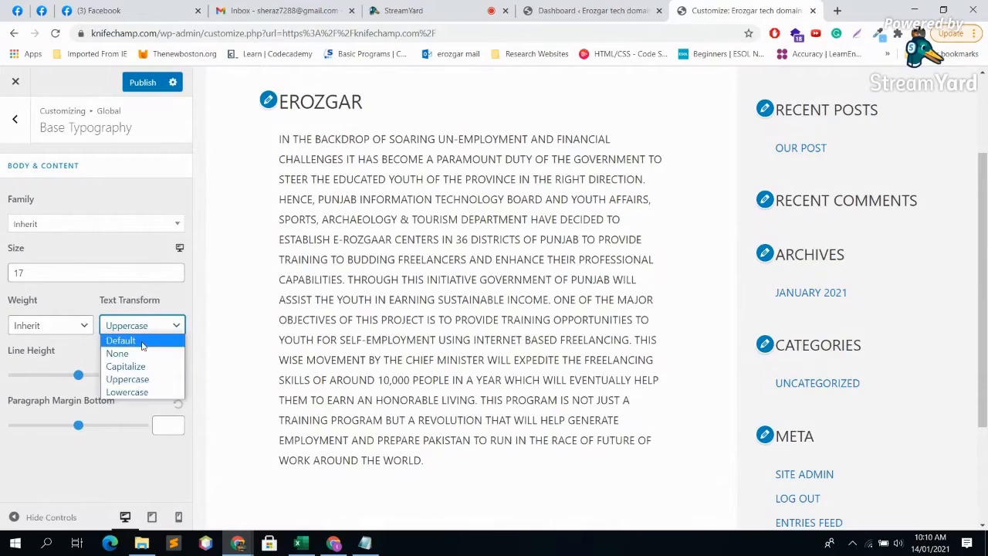
{"action": "left_click", "coordinate": [146, 337]}
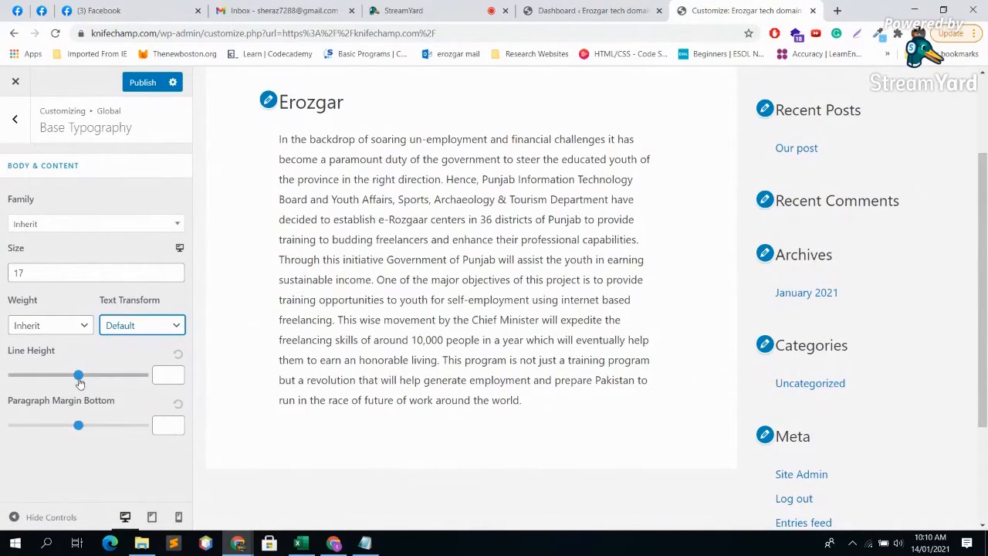
Try a body text line height of 3.29, examine the spacing between the paragraph's lines, and reset the line height.
{"action": "left_click_drag", "start_coordinate": [79, 375], "coordinate": [89, 376]}
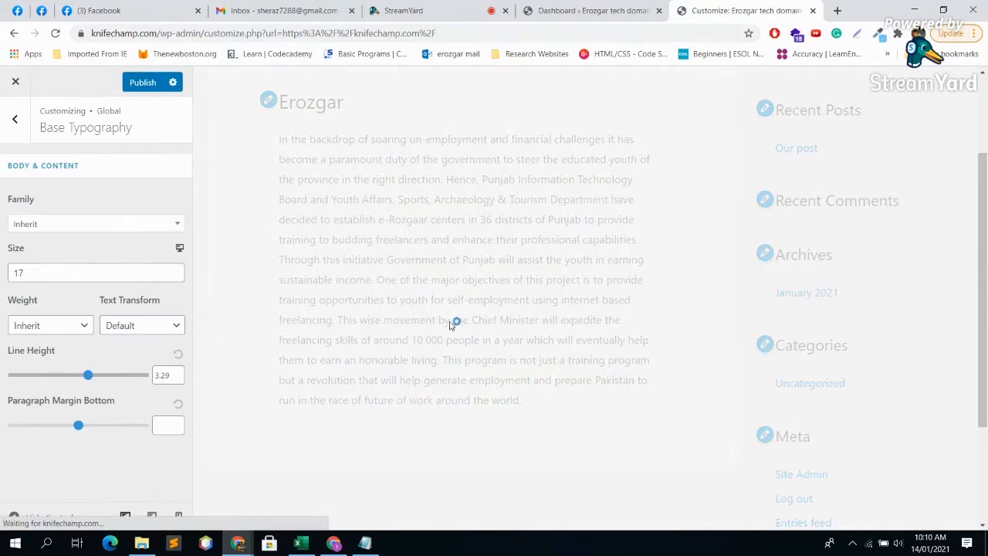
{"action": "left_click_drag", "start_coordinate": [345, 218], "coordinate": [429, 217]}
{"action": "left_click", "coordinate": [313, 183]}
{"action": "left_click_drag", "start_coordinate": [313, 183], "coordinate": [434, 183]}
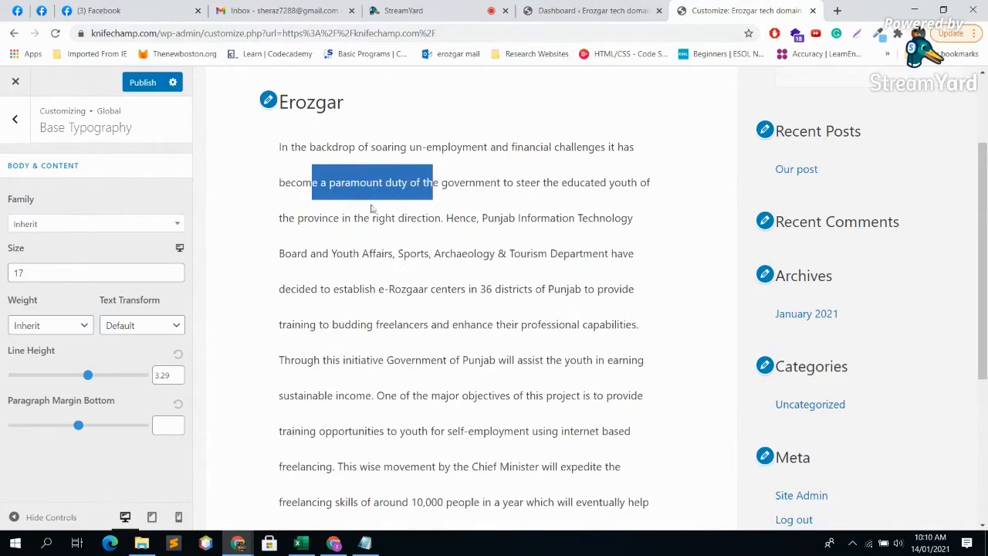
{"action": "left_click", "coordinate": [359, 208]}
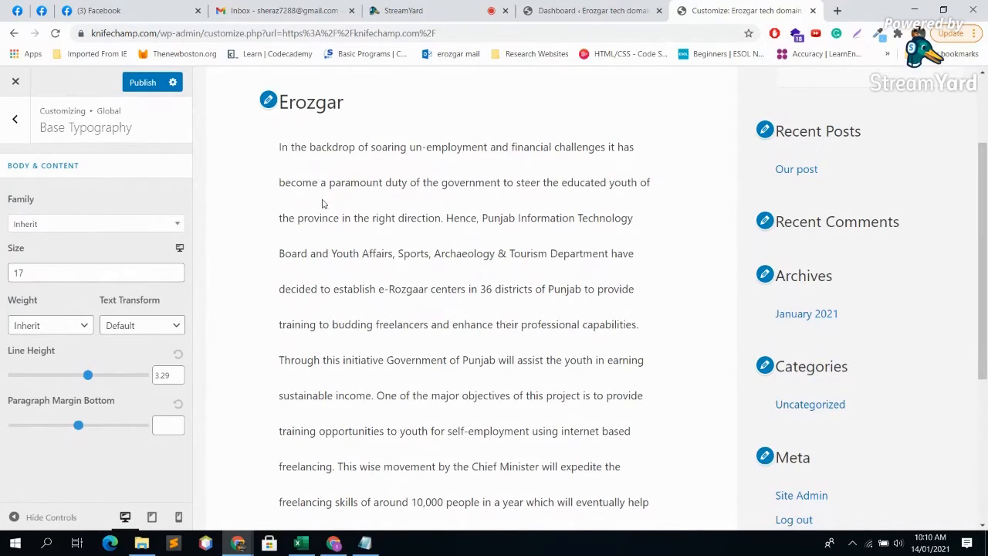
{"action": "left_click", "coordinate": [179, 355]}
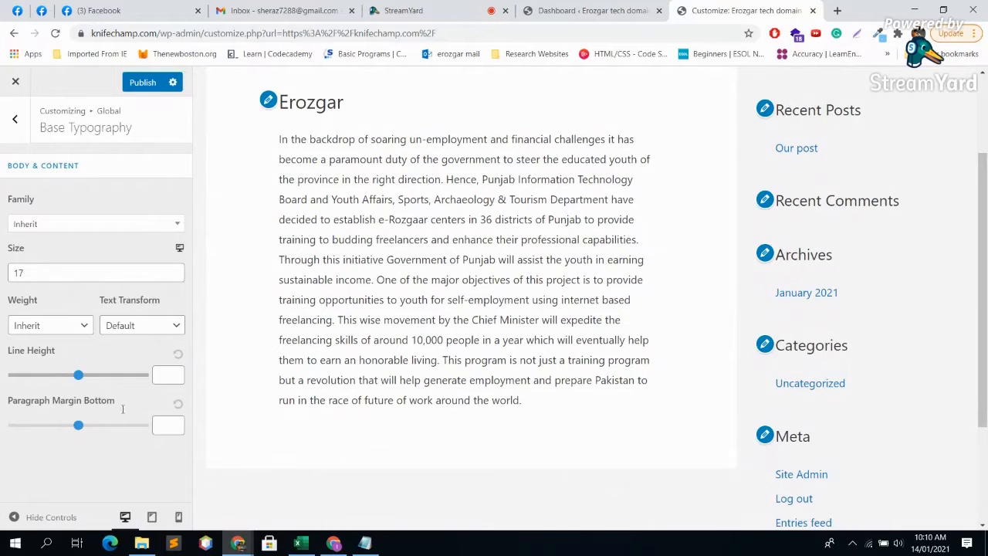
Try paragraph bottom margins of 3.57 and 3.22, resetting the margin after each trial.
{"action": "left_click_drag", "start_coordinate": [78, 425], "coordinate": [101, 425]}
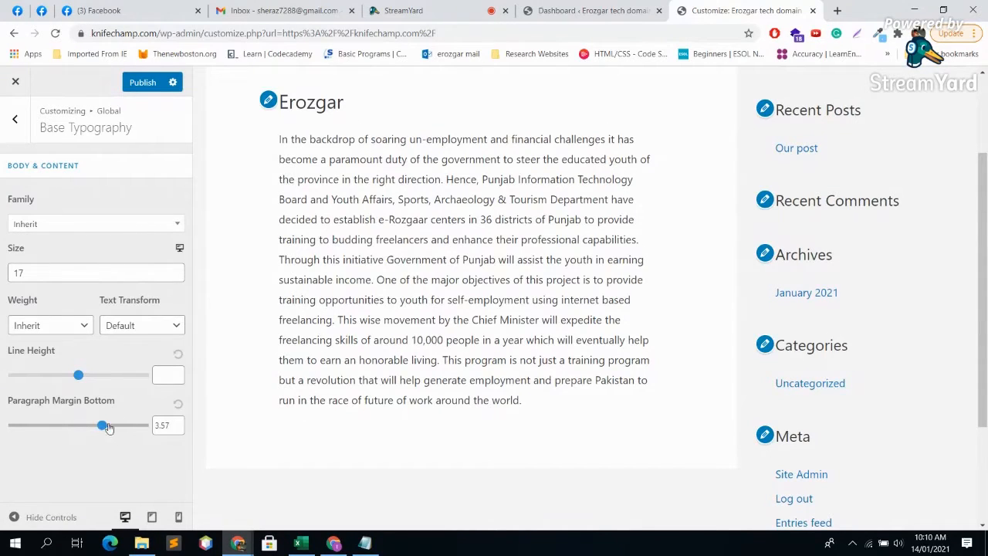
{"action": "left_click", "coordinate": [178, 404]}
{"action": "left_click_drag", "start_coordinate": [77, 426], "coordinate": [92, 425]}
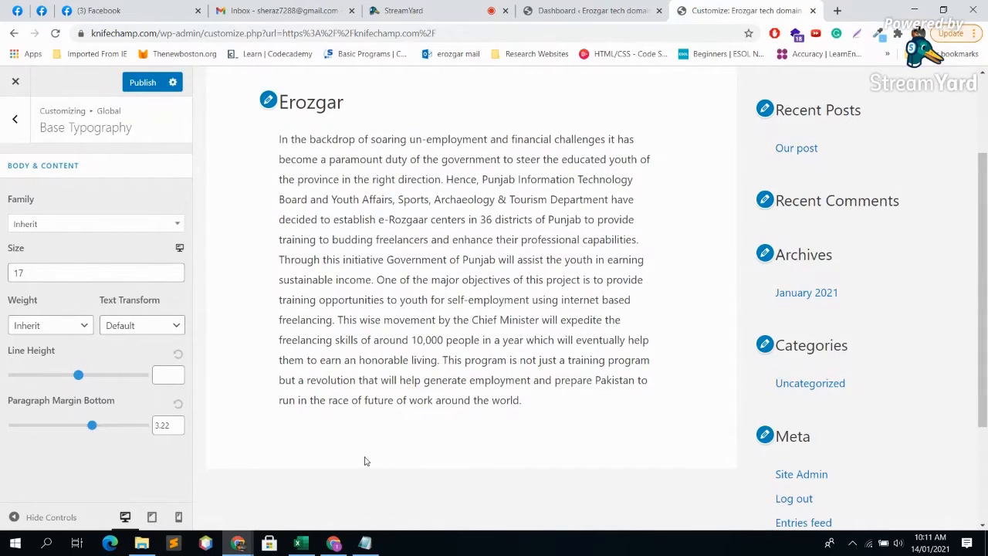
{"action": "left_click", "coordinate": [177, 404]}
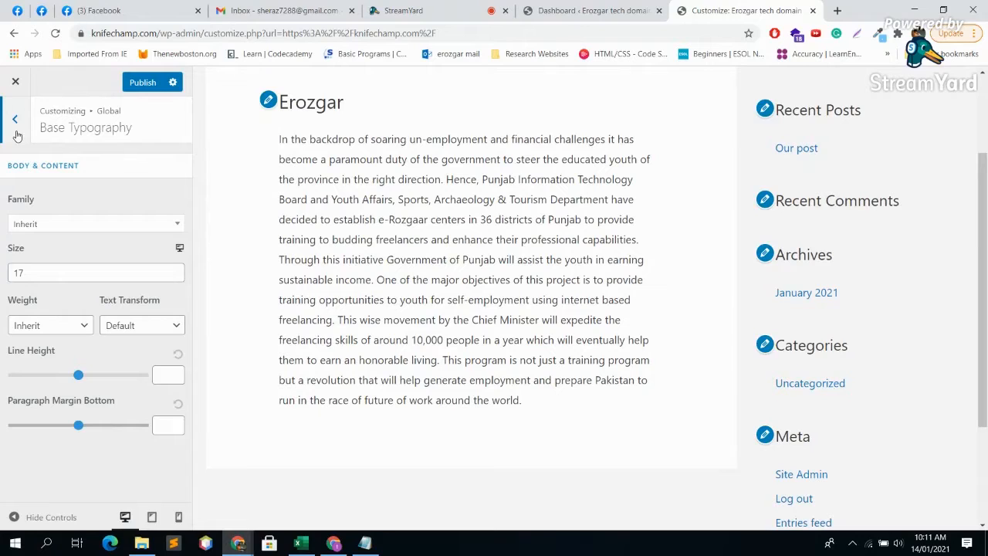
Publish the base typography changes to the live site.
{"action": "left_click", "coordinate": [143, 83]}
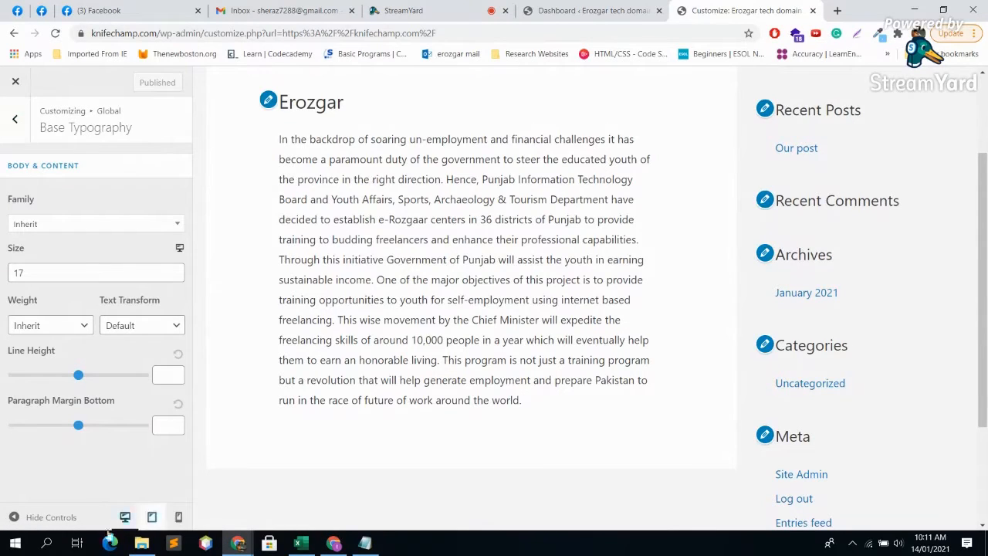
Examine the page in the tablet and mobile previews, restore the desktop preview, and return to the Typography options.
{"action": "left_click", "coordinate": [152, 517]}
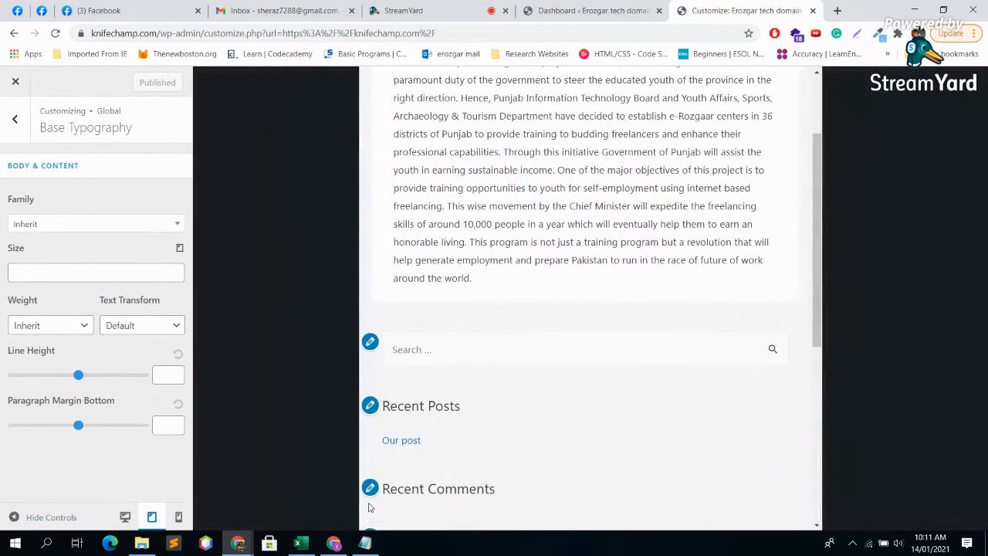
{"action": "left_click", "coordinate": [179, 516]}
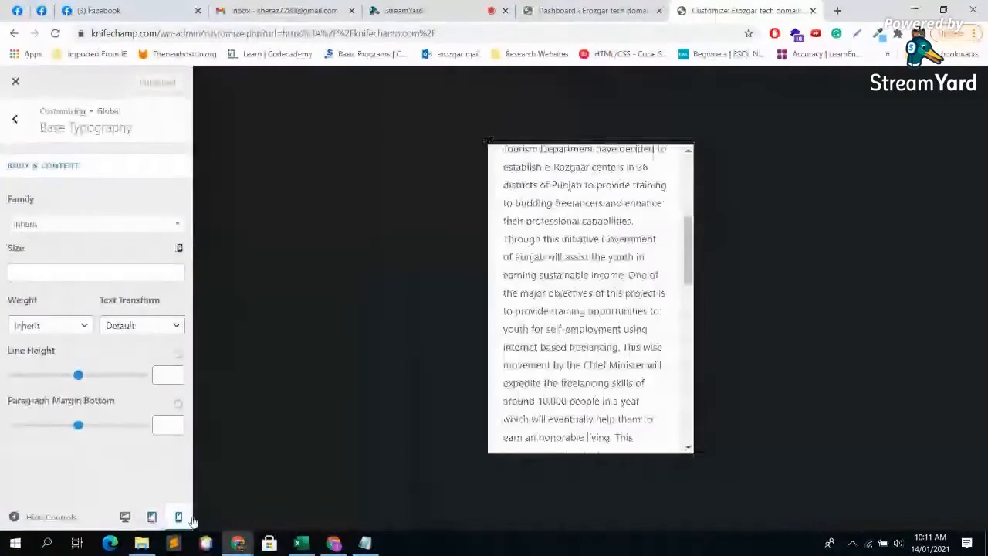
{"action": "scroll", "coordinate": [627, 401], "scroll_direction": "down", "scroll_amount": 15}
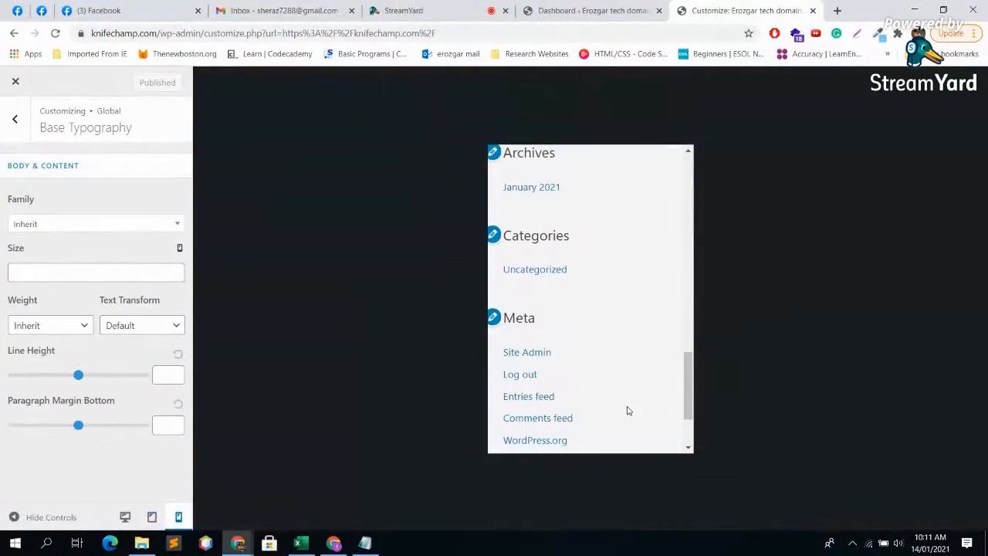
{"action": "scroll", "coordinate": [627, 411], "scroll_direction": "down", "scroll_amount": 2}
{"action": "scroll", "coordinate": [628, 401], "scroll_direction": "up", "scroll_amount": 15}
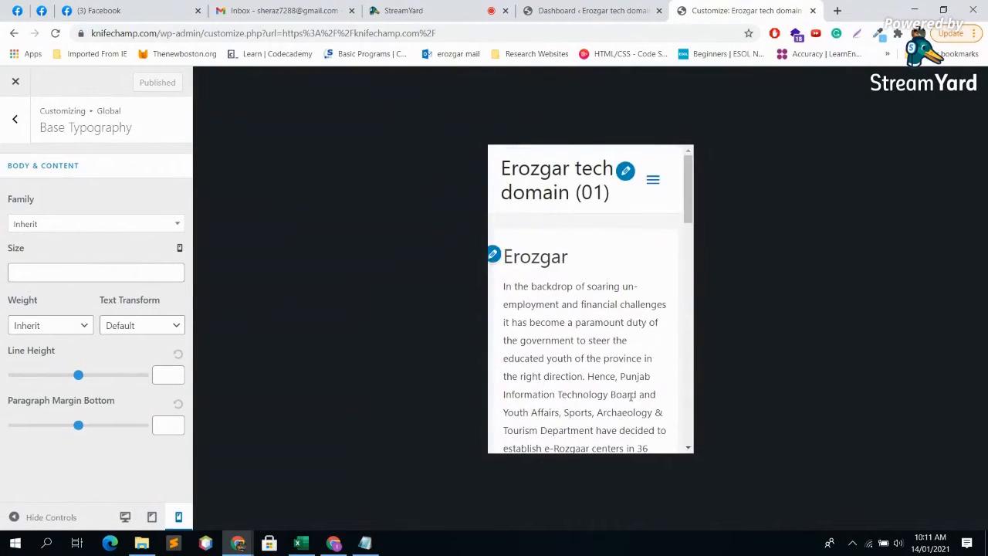
{"action": "left_click", "coordinate": [127, 517]}
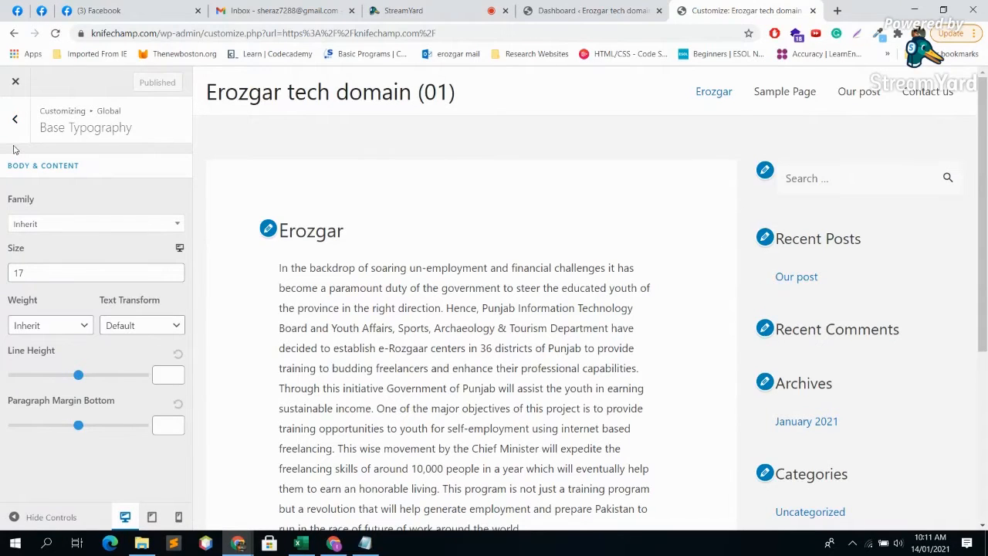
{"action": "left_click", "coordinate": [15, 120]}
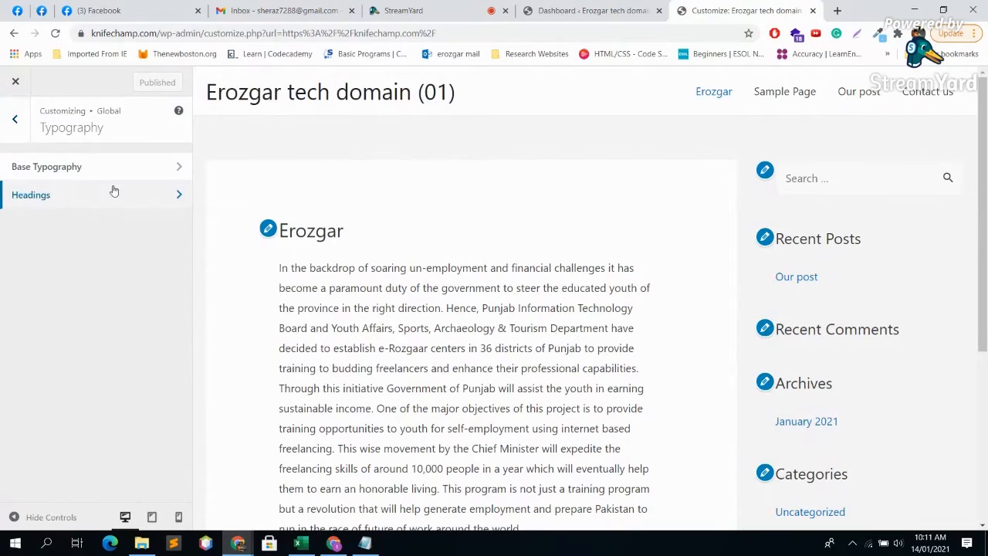
In the Headings typography, try an Uppercase text transform for H1–H6, examine the page title, and restore Inherit.
{"action": "left_click", "coordinate": [144, 196]}
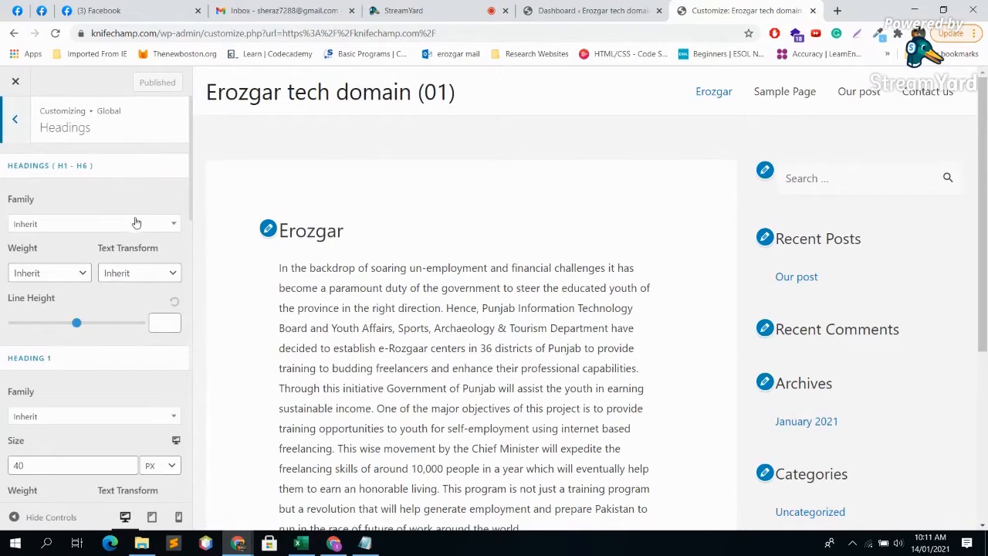
{"action": "left_click", "coordinate": [152, 280]}
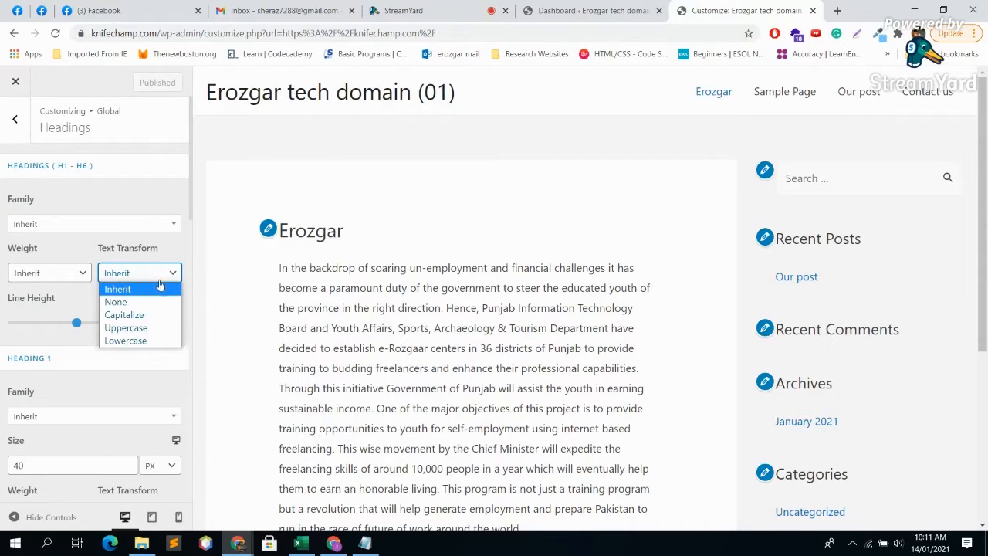
{"action": "left_click", "coordinate": [126, 327]}
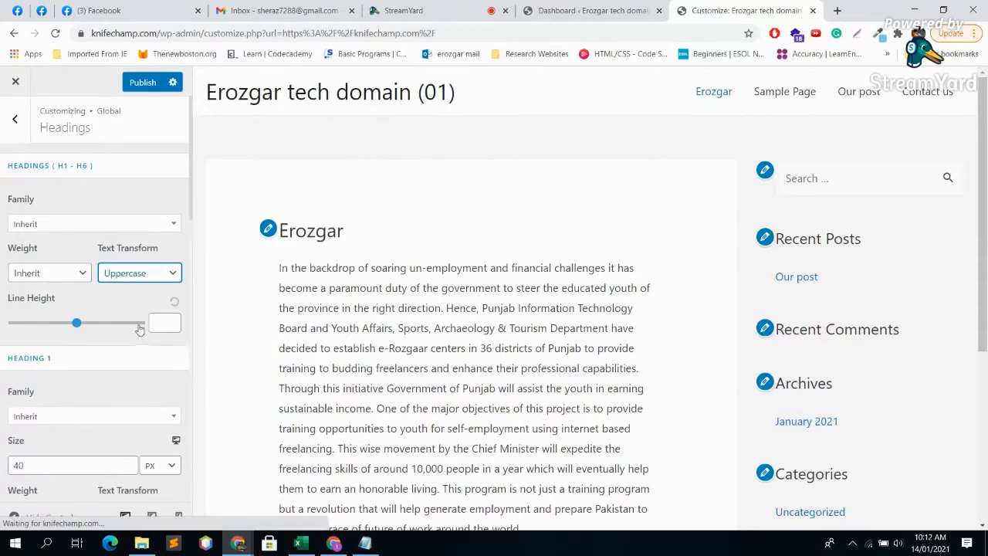
{"action": "left_click_drag", "start_coordinate": [367, 232], "coordinate": [276, 230]}
{"action": "left_click", "coordinate": [152, 273]}
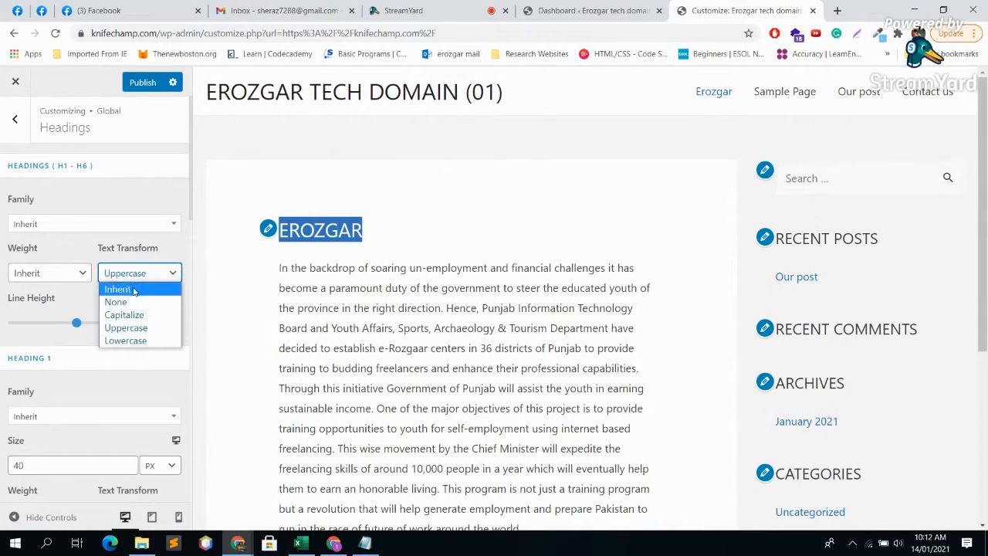
{"action": "left_click", "coordinate": [132, 287]}
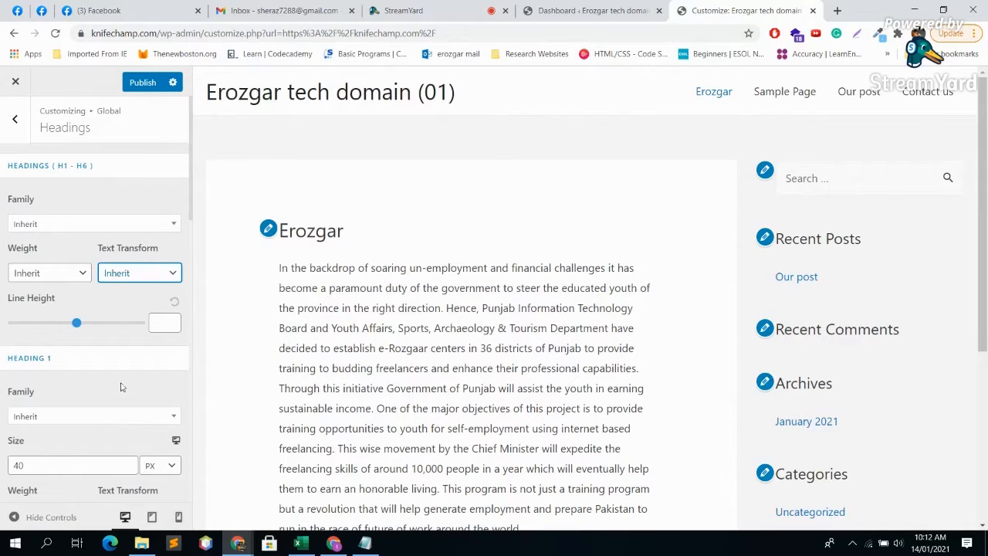
Try a different Heading 1 font size, starting with 41 px, and return it to 40 px.
{"action": "scroll", "coordinate": [99, 447], "scroll_direction": "down", "scroll_amount": 2}
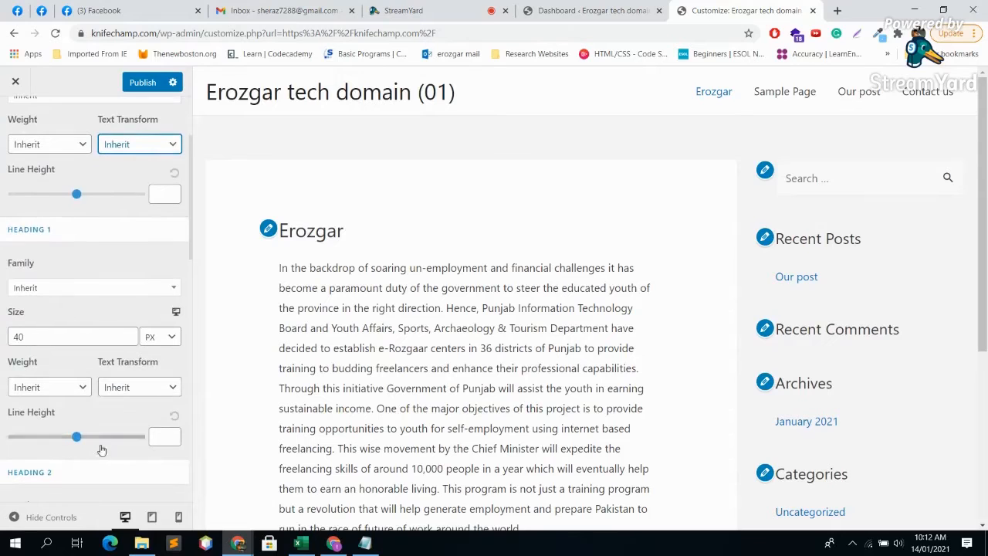
{"action": "scroll", "coordinate": [73, 237], "scroll_direction": "up", "scroll_amount": 3}
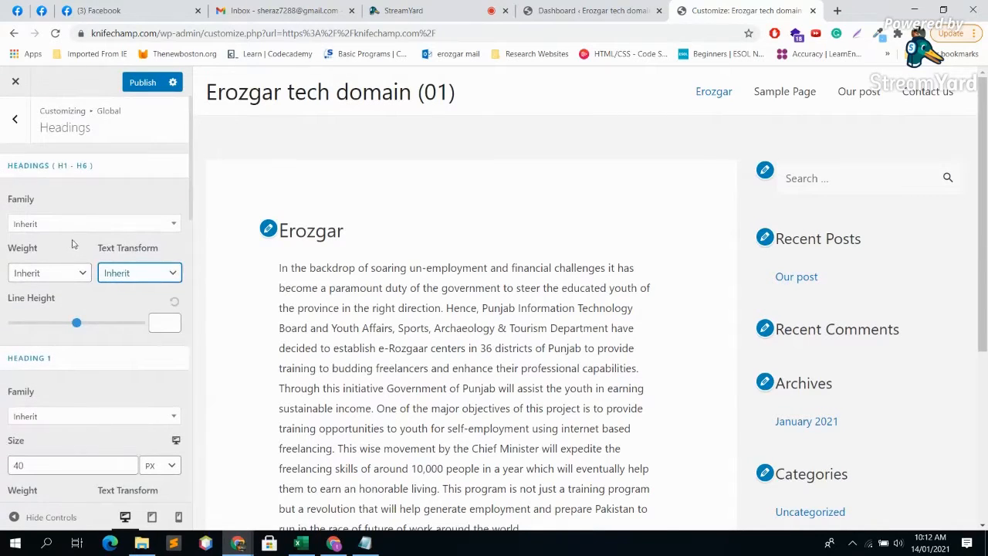
{"action": "scroll", "coordinate": [73, 245], "scroll_direction": "down", "scroll_amount": 3}
{"action": "left_click", "coordinate": [128, 269]}
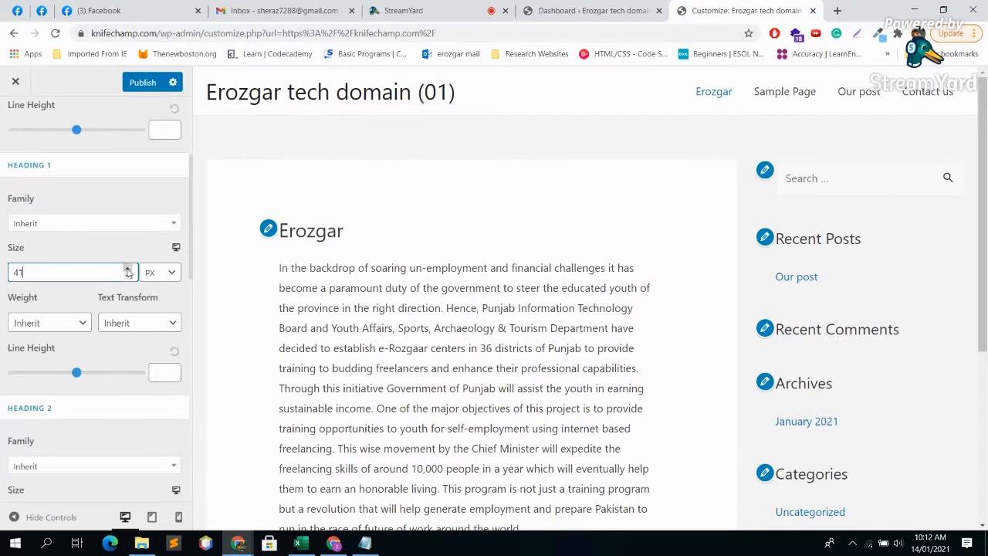
{"action": "left_click", "coordinate": [127, 269]}
{"action": "left_click", "coordinate": [128, 277]}
{"action": "left_click", "coordinate": [129, 277]}
{"action": "left_click", "coordinate": [129, 276]}
{"action": "left_click", "coordinate": [129, 276]}
{"action": "left_click", "coordinate": [129, 276]}
{"action": "left_click", "coordinate": [108, 248]}
Examine the family, size, weight, text transform and line height settings of Headings 1 to 6, and return to the Global options.
{"action": "scroll", "coordinate": [137, 209], "scroll_direction": "down", "scroll_amount": 8}
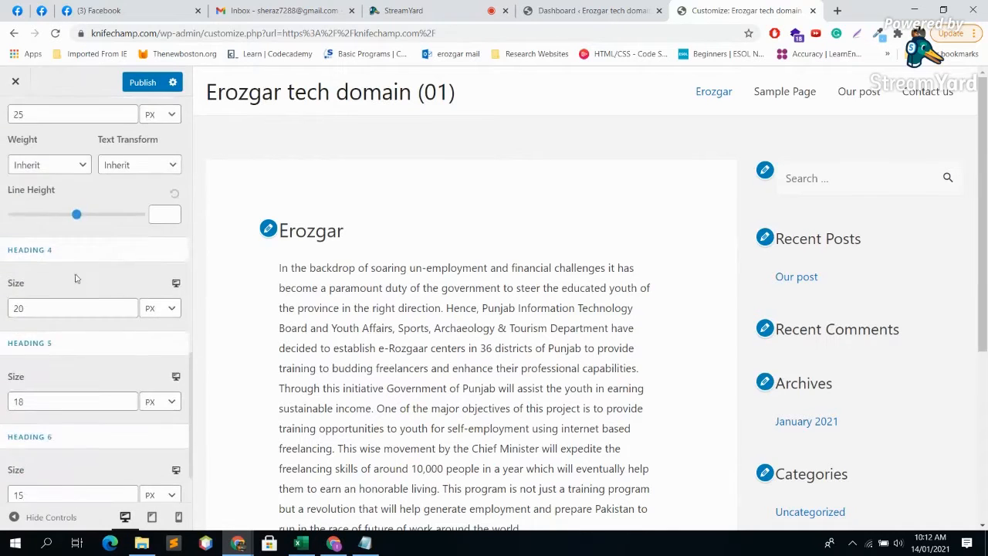
{"action": "scroll", "coordinate": [95, 280], "scroll_direction": "up", "scroll_amount": 3}
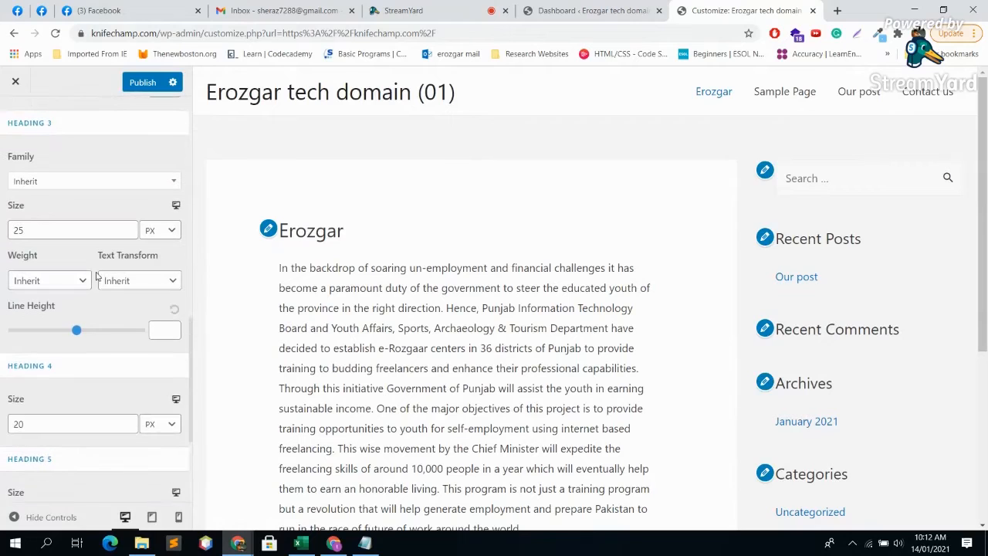
{"action": "scroll", "coordinate": [95, 272], "scroll_direction": "up", "scroll_amount": 3}
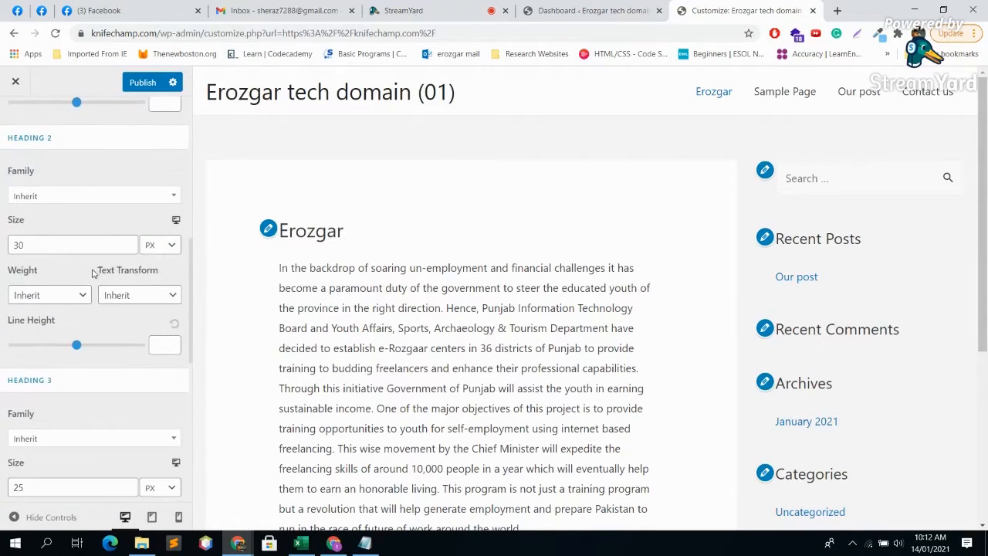
{"action": "scroll", "coordinate": [93, 274], "scroll_direction": "down", "scroll_amount": 3}
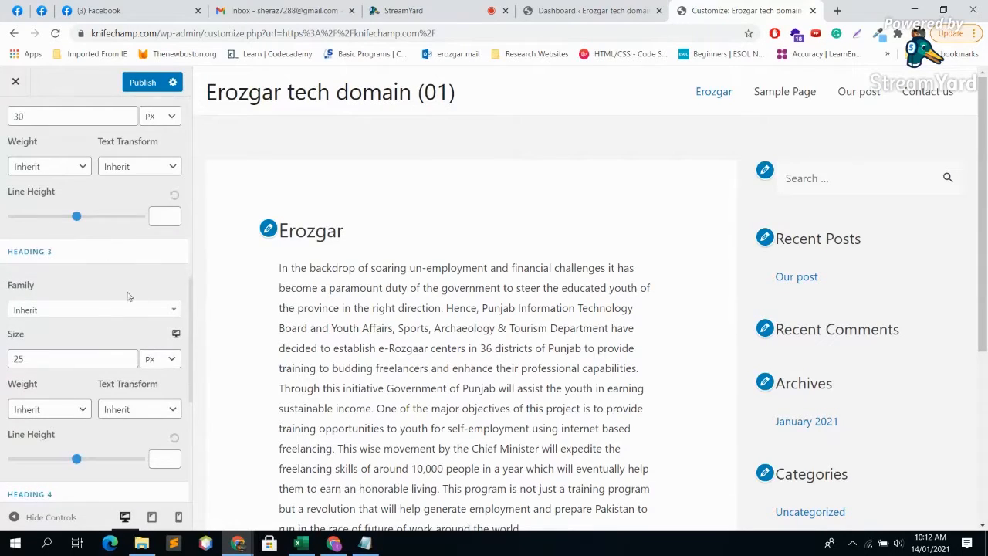
{"action": "scroll", "coordinate": [129, 289], "scroll_direction": "up", "scroll_amount": 4}
{"action": "scroll", "coordinate": [92, 216], "scroll_direction": "up", "scroll_amount": 5}
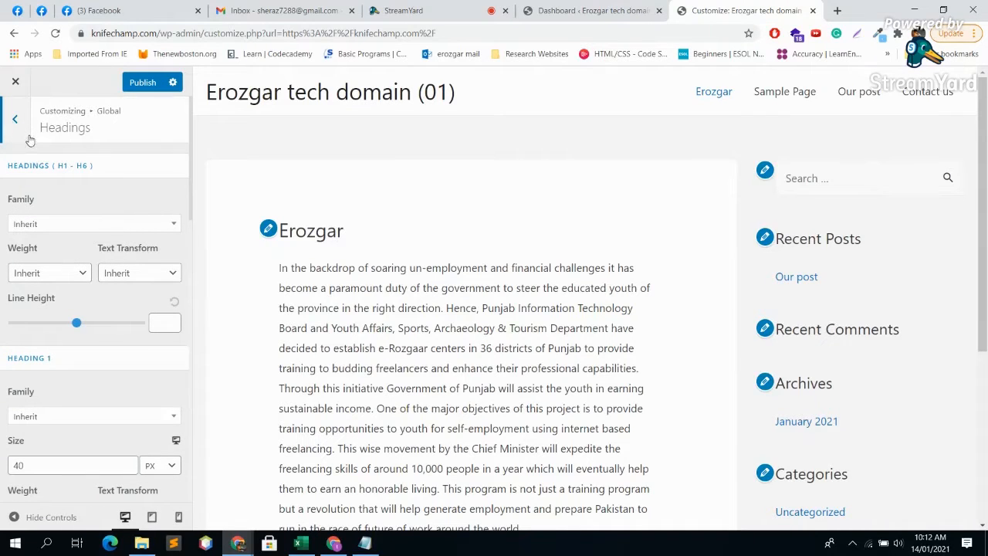
{"action": "scroll", "coordinate": [114, 260], "scroll_direction": "down", "scroll_amount": 5}
{"action": "scroll", "coordinate": [116, 257], "scroll_direction": "down", "scroll_amount": 6}
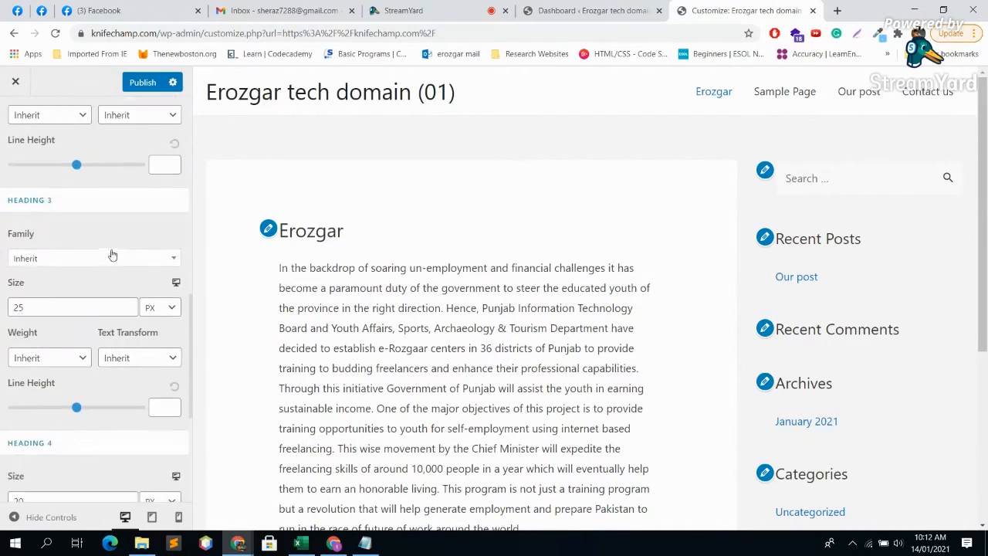
{"action": "scroll", "coordinate": [117, 303], "scroll_direction": "up", "scroll_amount": 3}
{"action": "scroll", "coordinate": [77, 312], "scroll_direction": "down", "scroll_amount": 3}
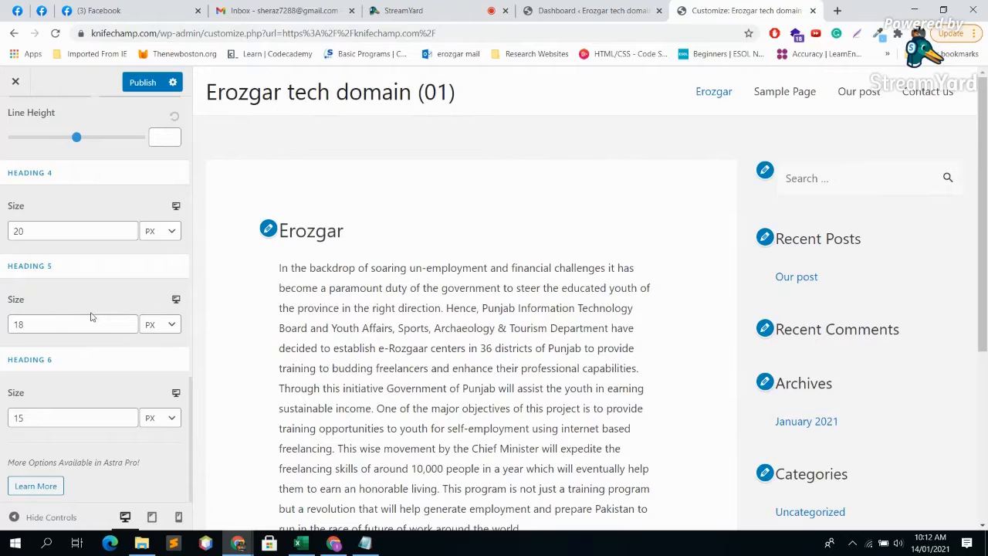
{"action": "scroll", "coordinate": [35, 262], "scroll_direction": "up", "scroll_amount": 10}
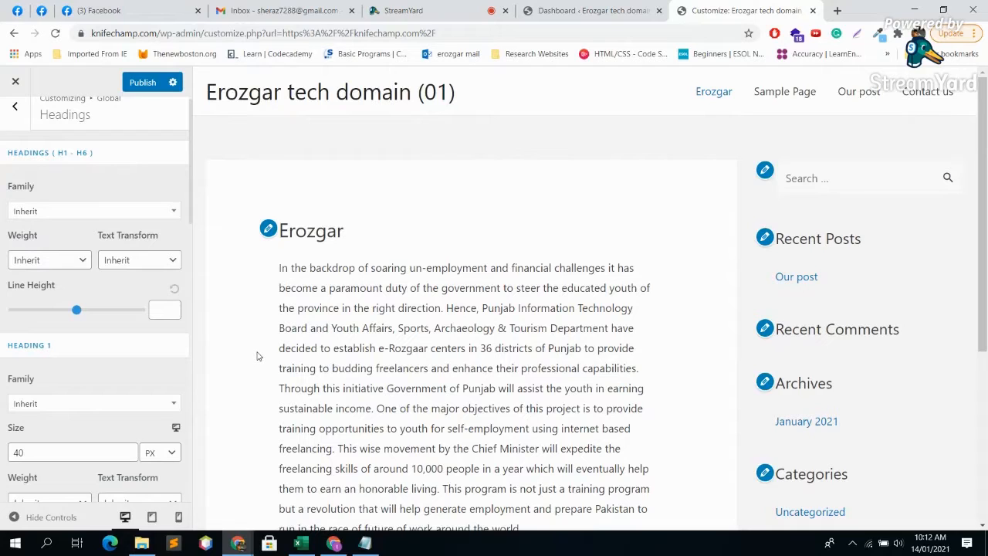
{"action": "scroll", "coordinate": [172, 358], "scroll_direction": "down", "scroll_amount": 8}
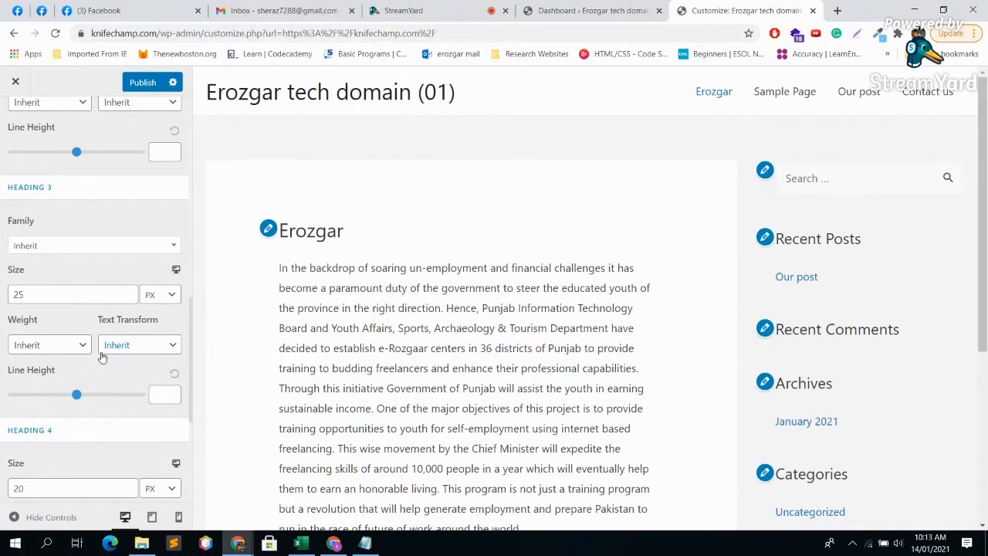
{"action": "scroll", "coordinate": [82, 324], "scroll_direction": "up", "scroll_amount": 5}
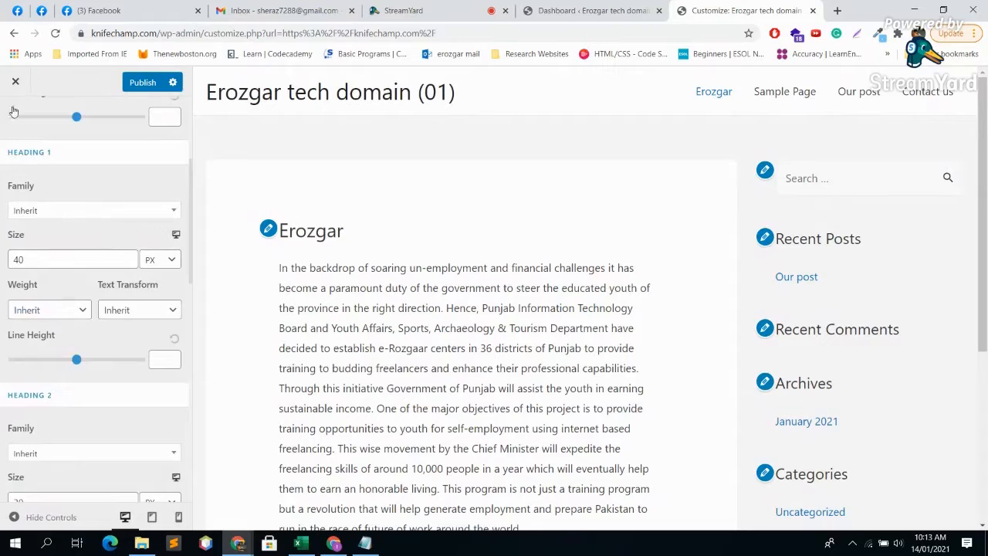
{"action": "scroll", "coordinate": [13, 112], "scroll_direction": "up", "scroll_amount": 2}
{"action": "left_click", "coordinate": [14, 117]}
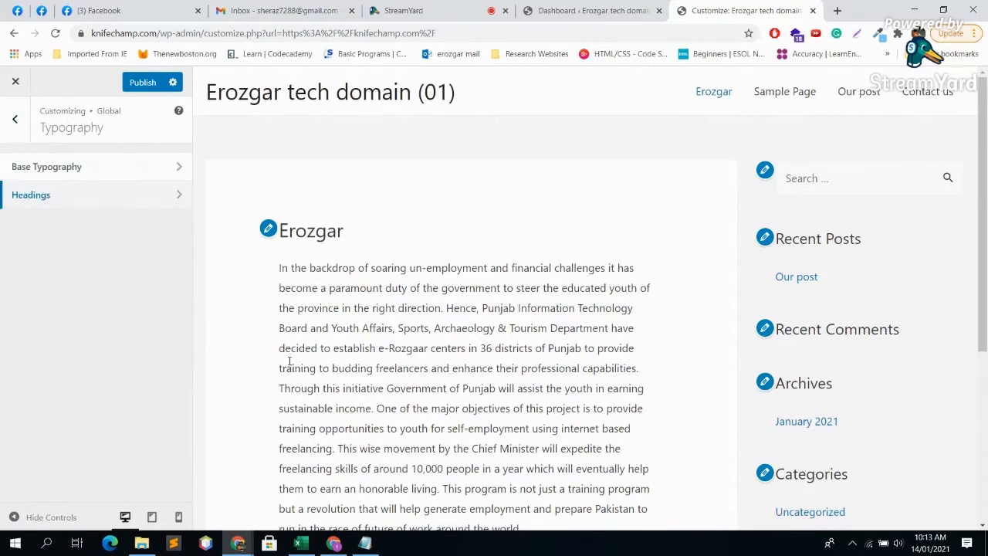
{"action": "left_click", "coordinate": [14, 117]}
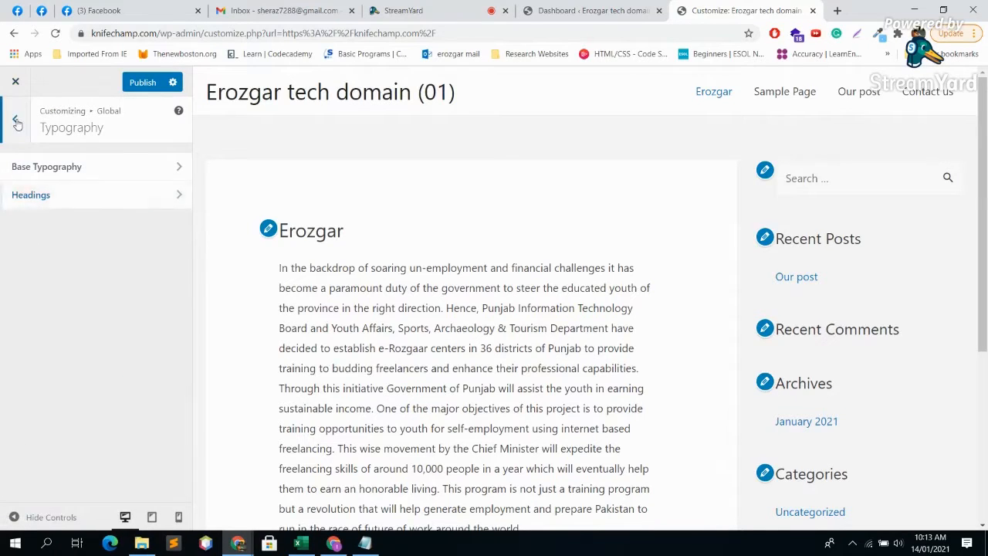
Switch to StreamYard to check the viewers' comments on the live broadcast, and return to the site Customizer.
{"action": "left_click", "coordinate": [466, 7]}
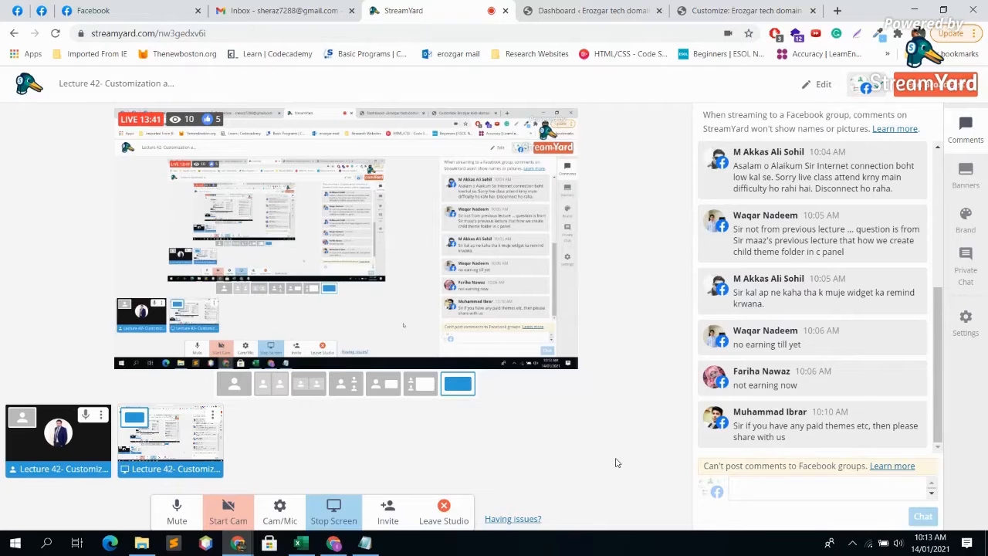
{"action": "left_click", "coordinate": [553, 7]}
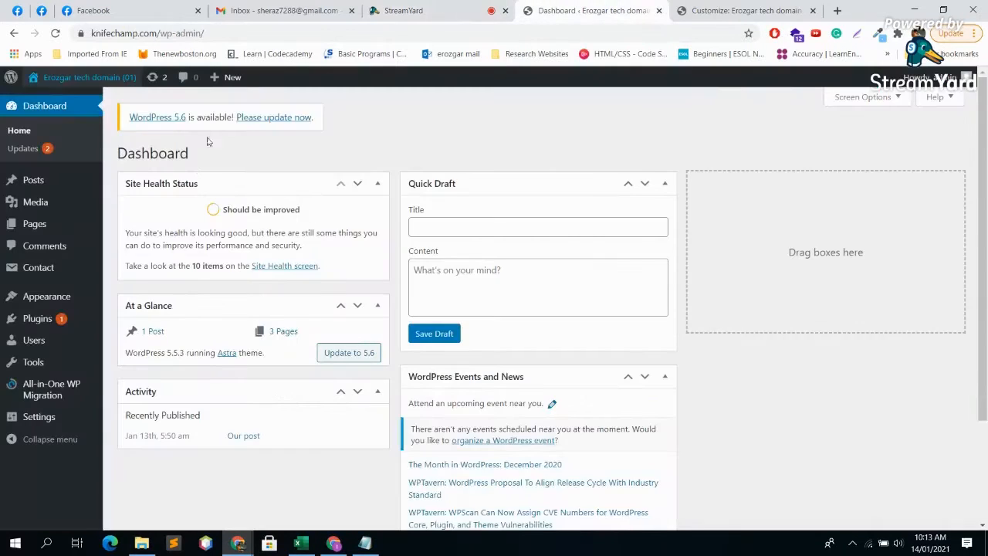
{"action": "left_click", "coordinate": [284, 10]}
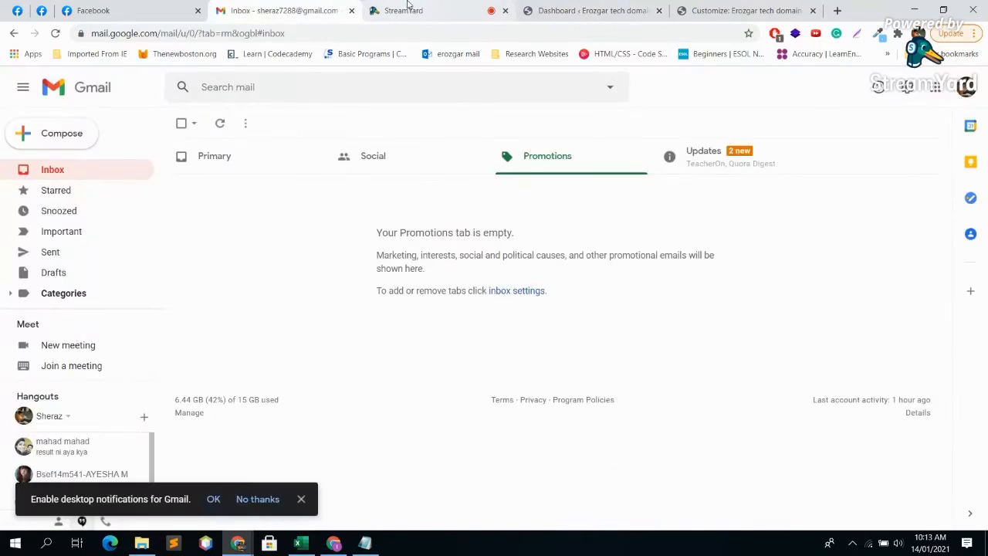
{"action": "left_click", "coordinate": [408, 7]}
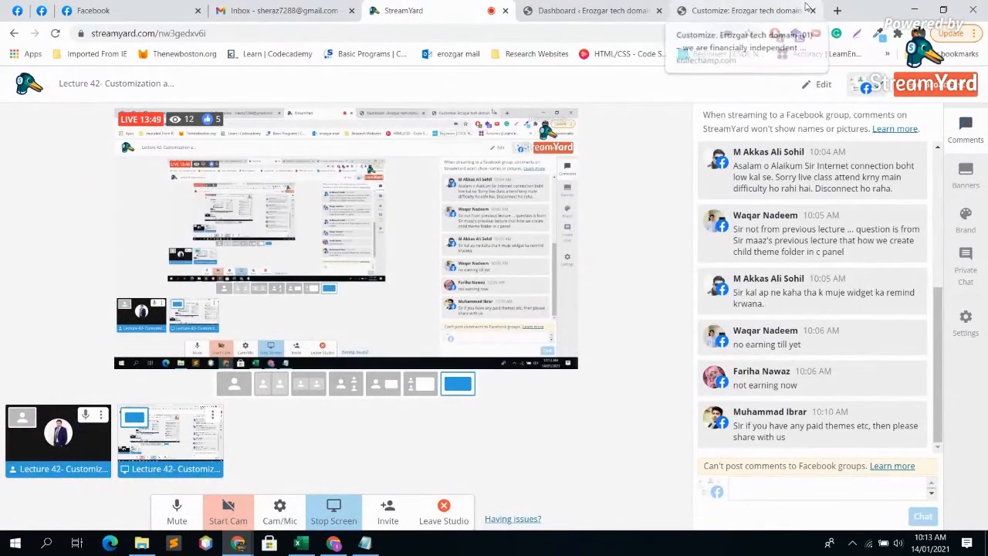
{"action": "left_click", "coordinate": [807, 8]}
In the global Base Colors, try text colors #7a3a3a and #394779, the latter at 0.6 opacity, and reset the text color.
{"action": "left_click", "coordinate": [77, 194]}
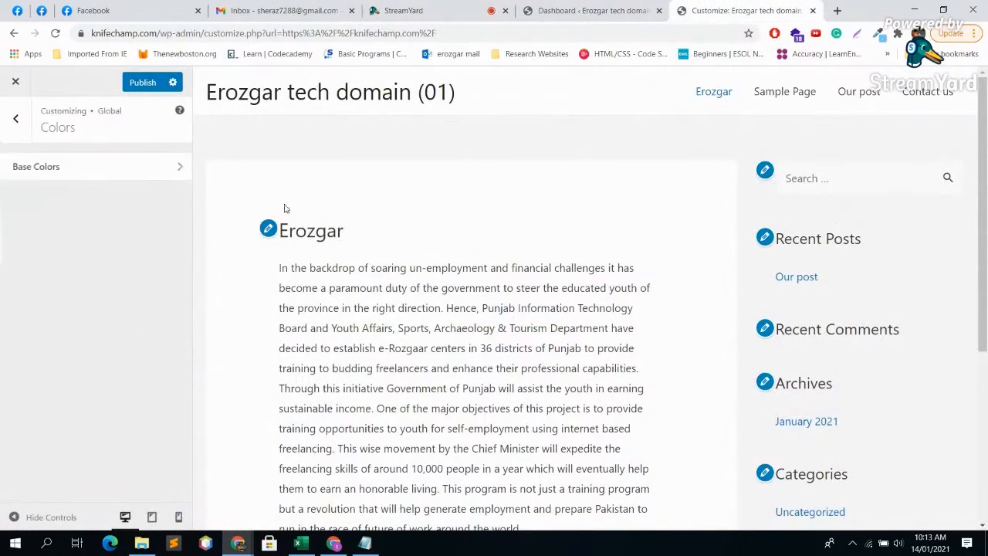
{"action": "left_click", "coordinate": [154, 168]}
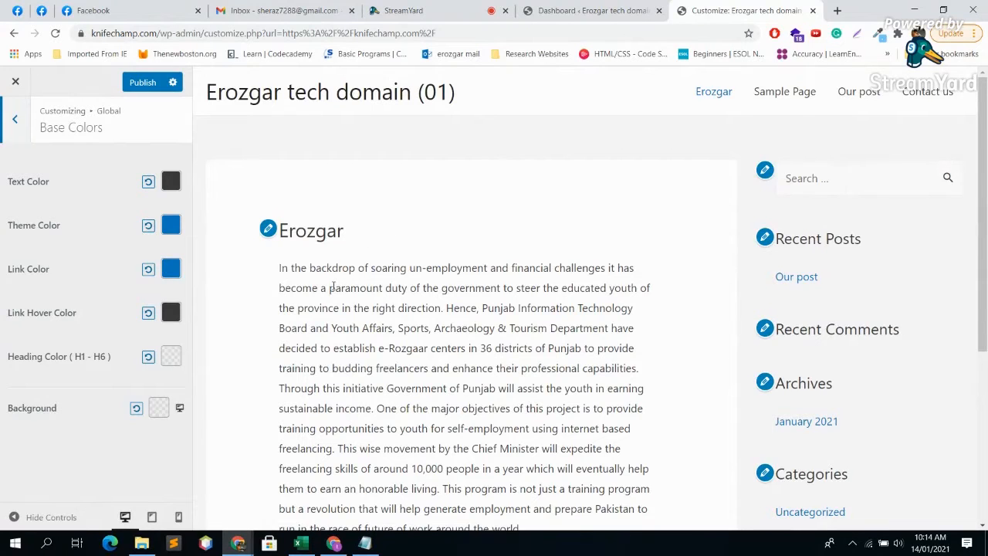
{"action": "left_click", "coordinate": [176, 185]}
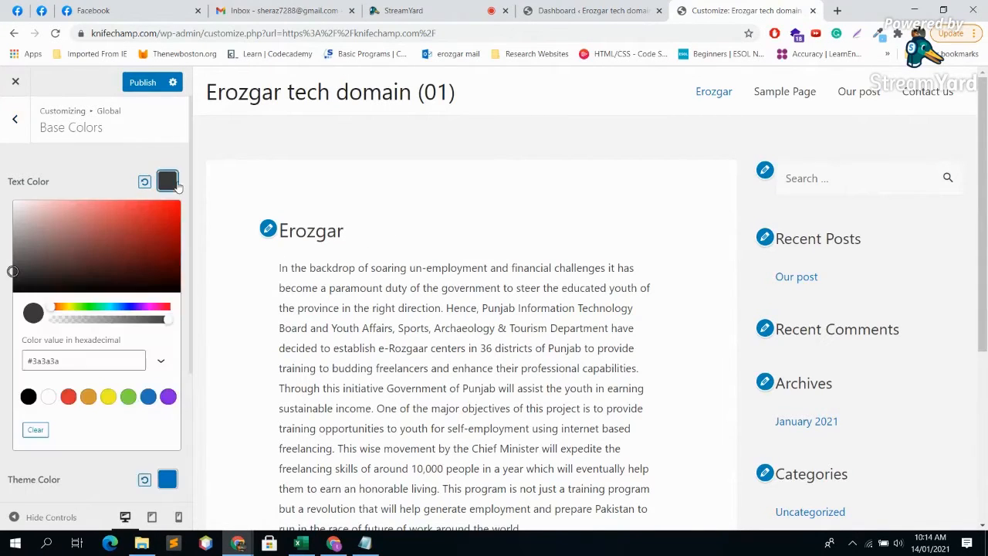
{"action": "left_click", "coordinate": [101, 247]}
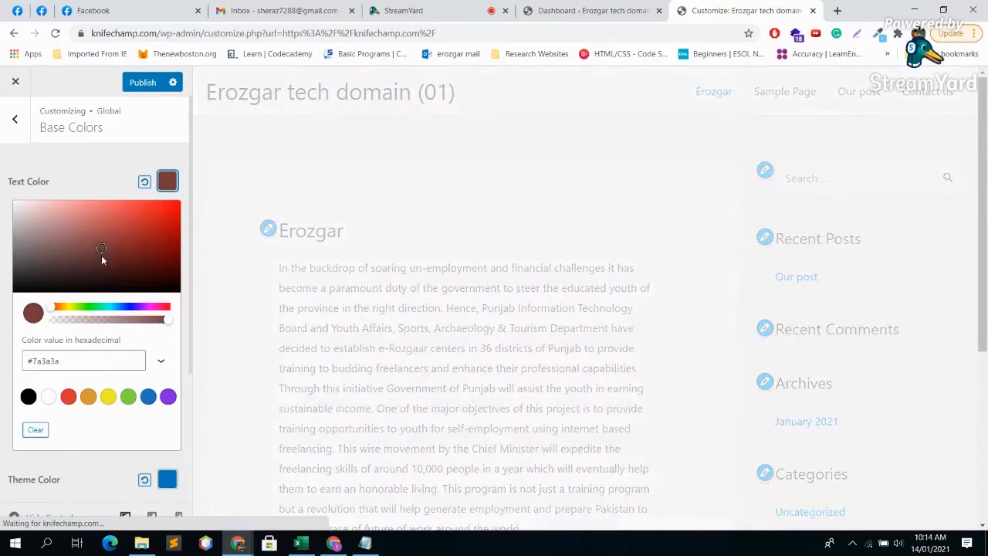
{"action": "left_click", "coordinate": [120, 307]}
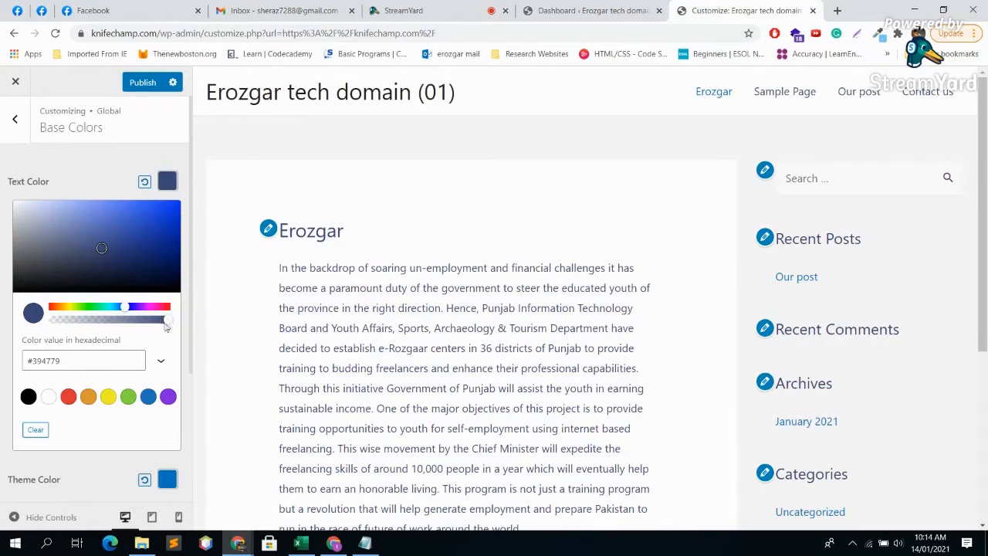
{"action": "left_click_drag", "start_coordinate": [168, 323], "coordinate": [121, 321]}
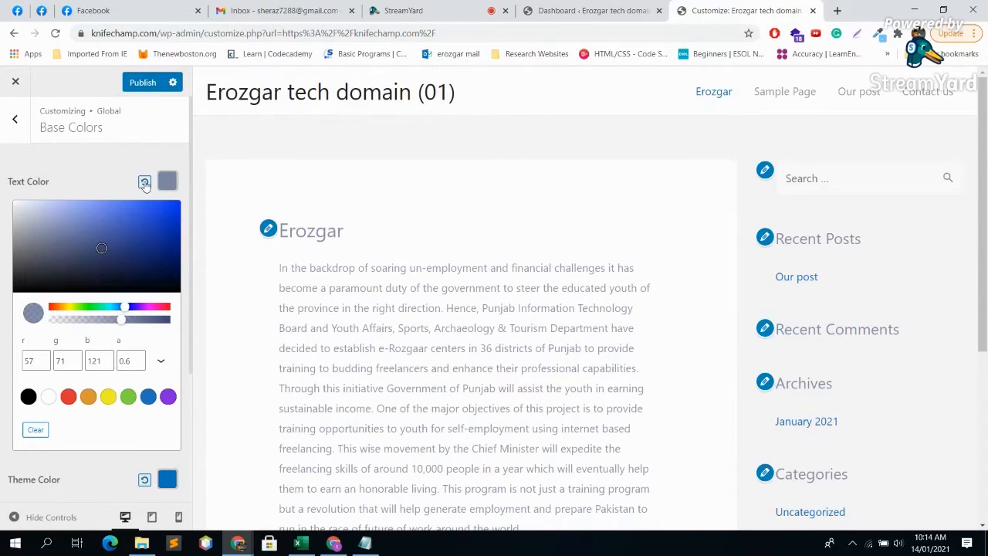
{"action": "left_click", "coordinate": [144, 183]}
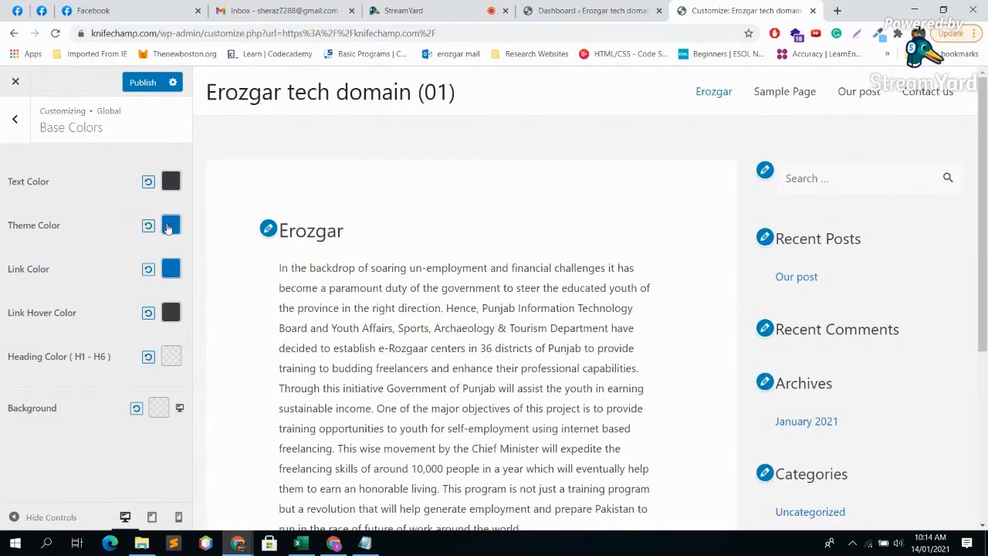
Try the theme colors #84c002, a darker green at 0.52 opacity and red #dd3333, and reset the theme color.
{"action": "left_click", "coordinate": [169, 226]}
{"action": "left_click_drag", "start_coordinate": [118, 352], "coordinate": [78, 352]}
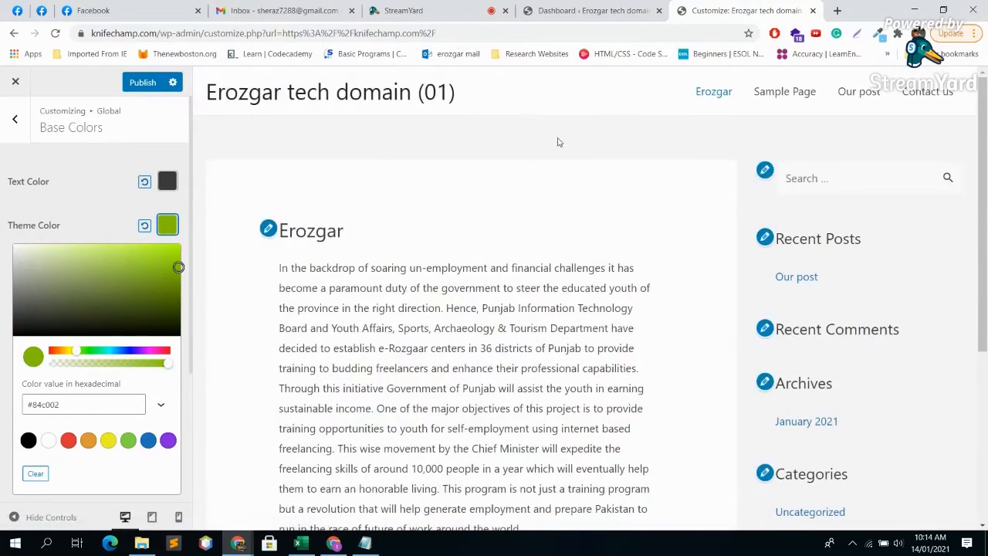
{"action": "scroll", "coordinate": [522, 209], "scroll_direction": "down", "scroll_amount": 4}
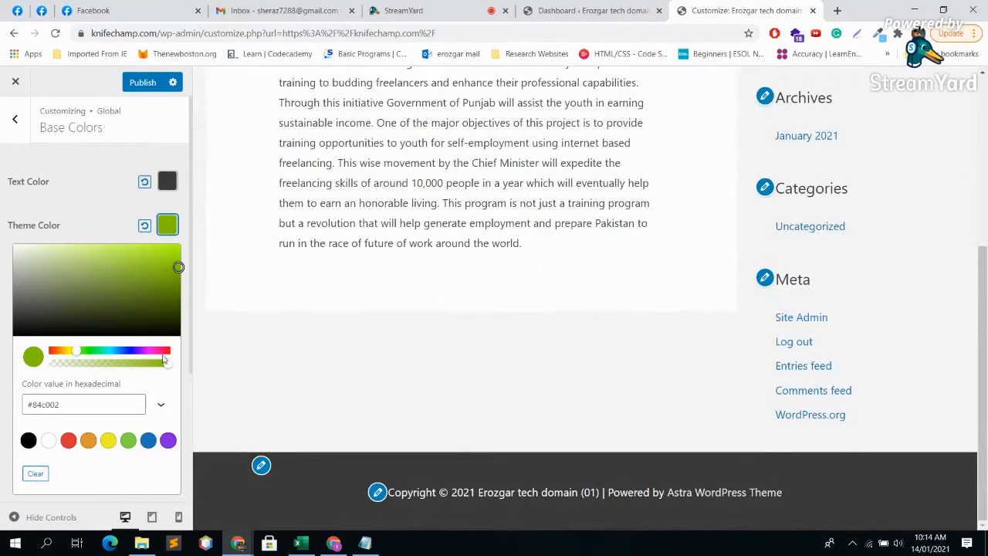
{"action": "left_click_drag", "start_coordinate": [164, 359], "coordinate": [112, 362]}
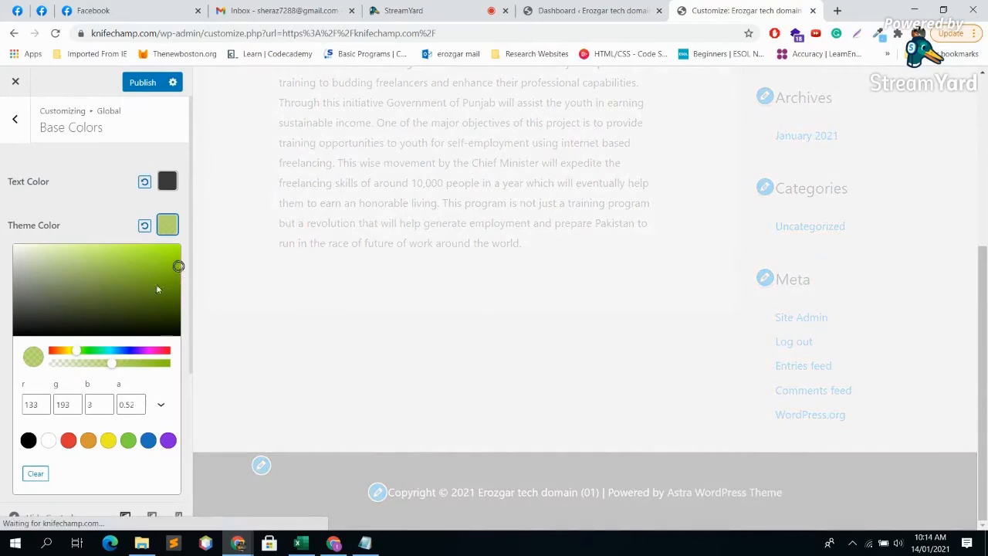
{"action": "left_click", "coordinate": [127, 302]}
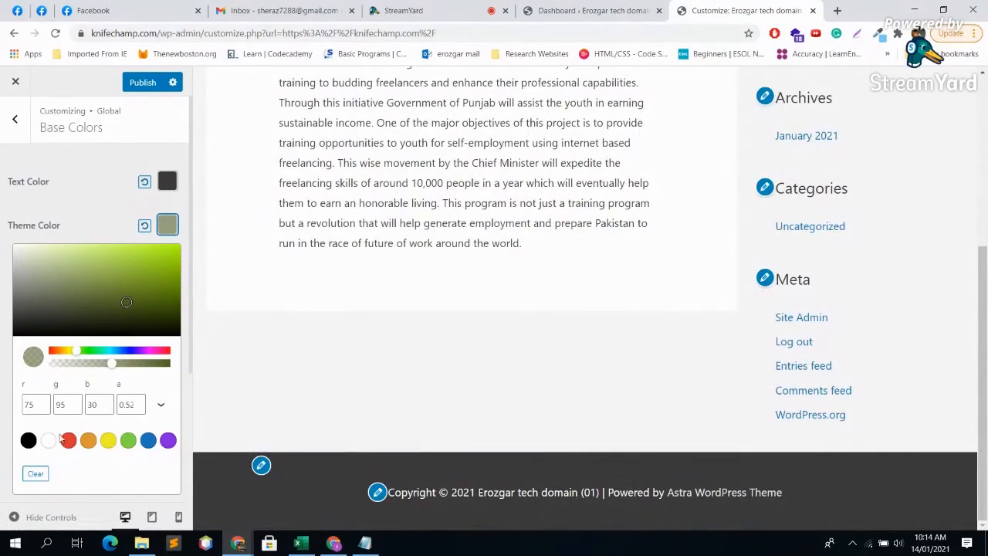
{"action": "left_click", "coordinate": [68, 440]}
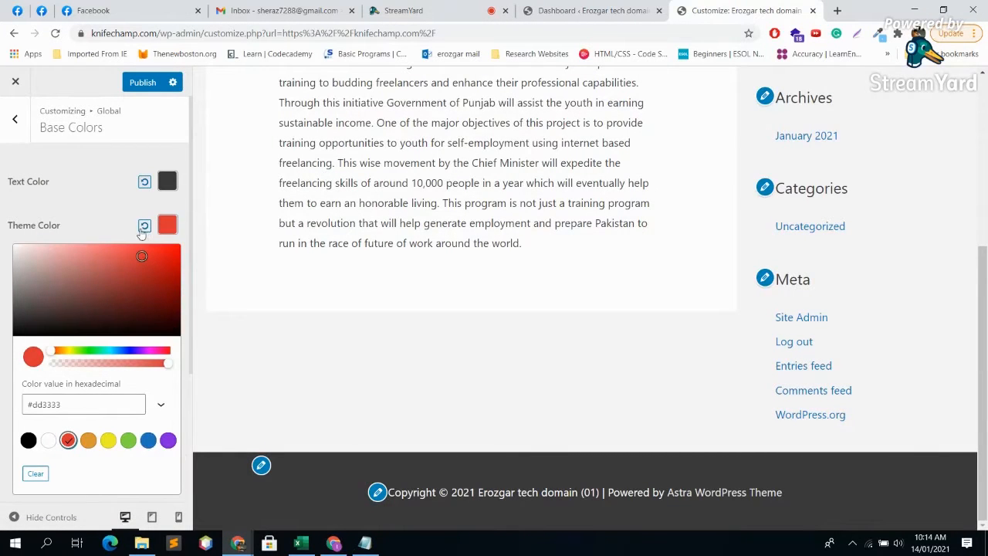
{"action": "left_click", "coordinate": [145, 225]}
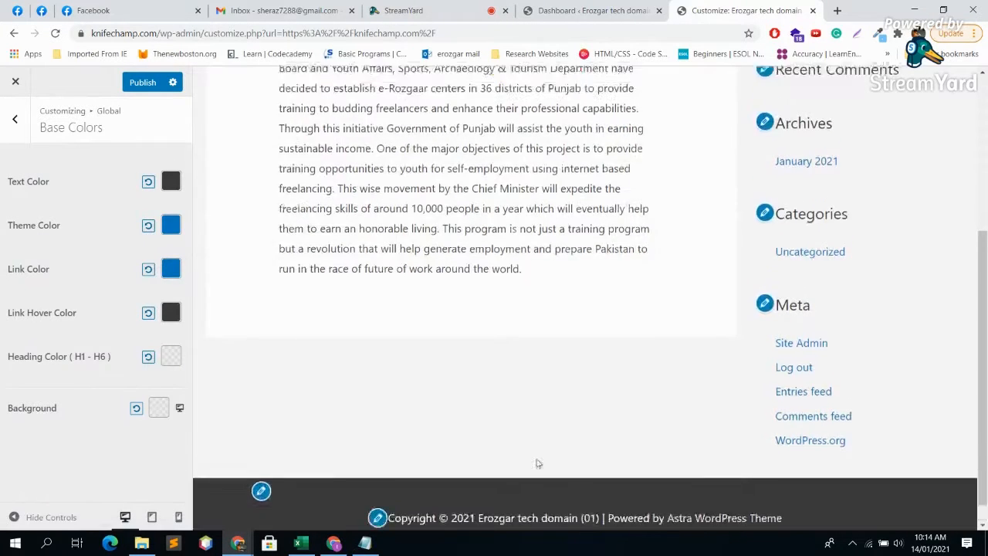
{"action": "scroll", "coordinate": [538, 463], "scroll_direction": "up", "scroll_amount": 4}
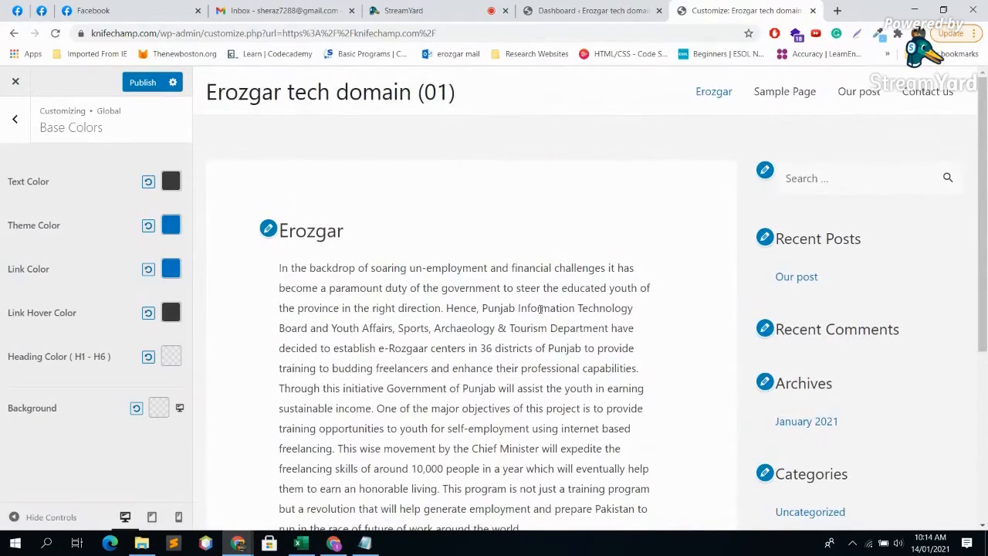
Try the link colors #81d742, #8224e3 and #dd9933, and reset the link color.
{"action": "left_click", "coordinate": [167, 267]}
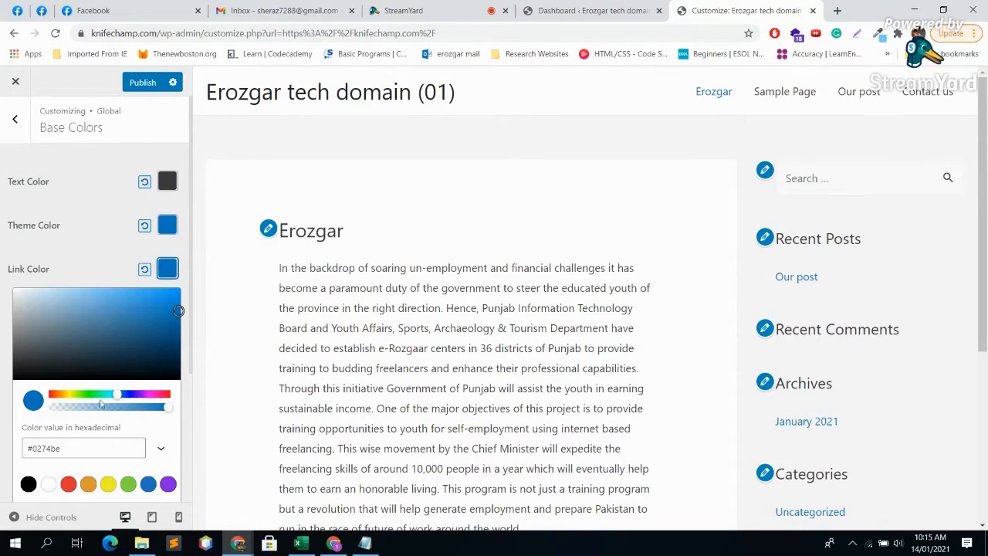
{"action": "left_click", "coordinate": [128, 484]}
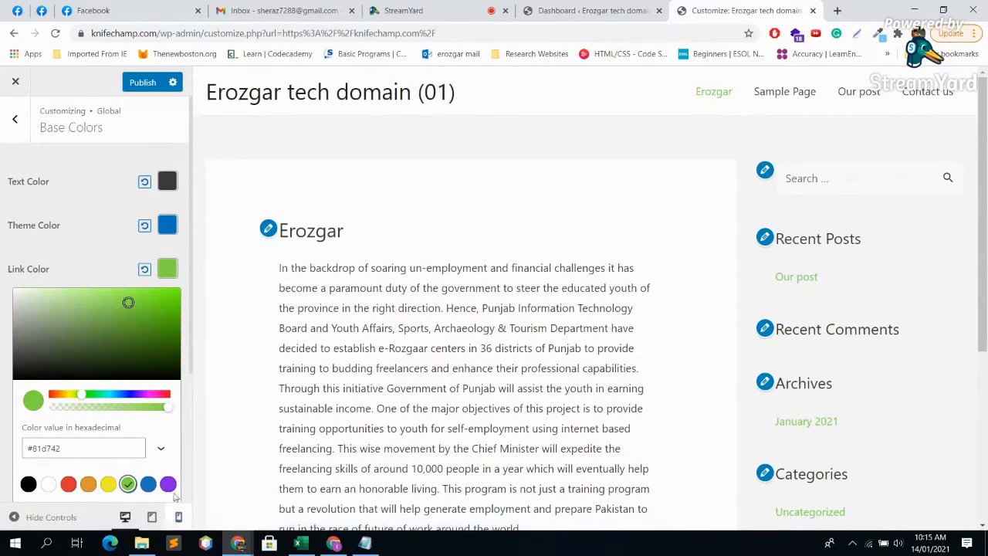
{"action": "left_click", "coordinate": [168, 484]}
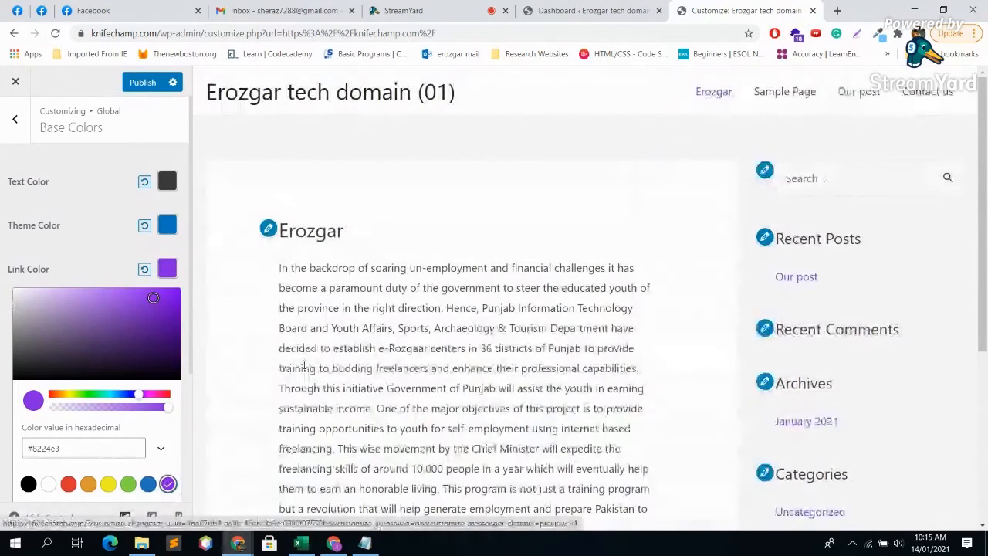
{"action": "left_click", "coordinate": [88, 484]}
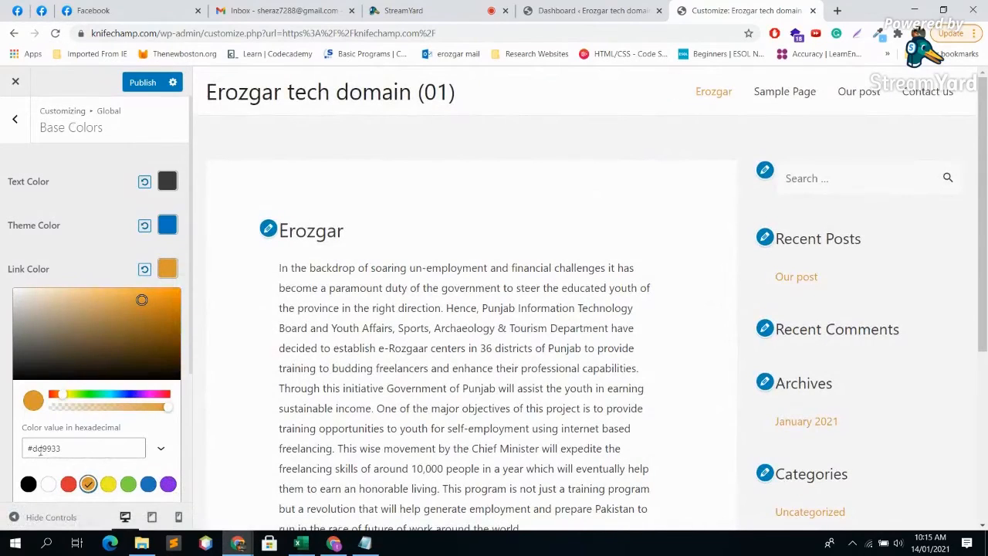
{"action": "left_click", "coordinate": [143, 270]}
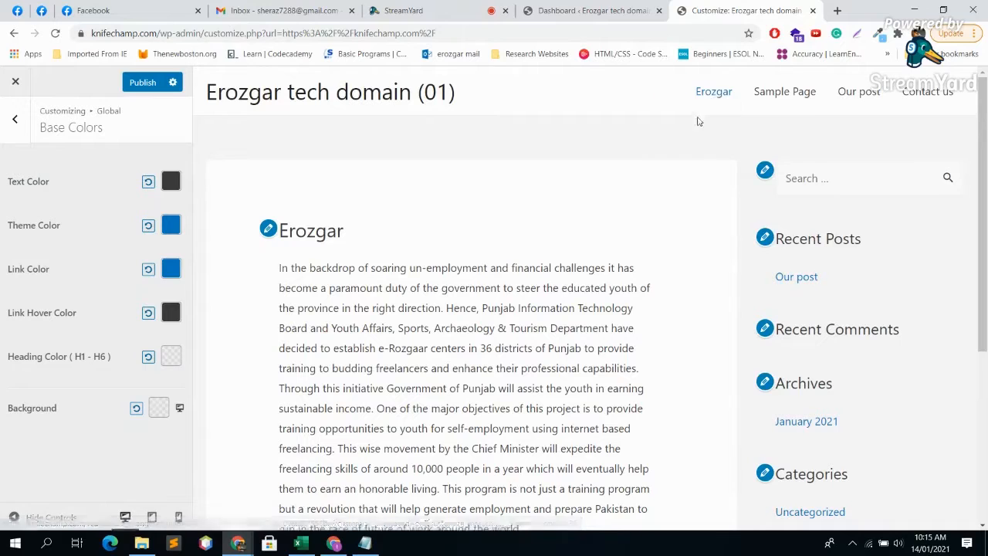
Try #eeee22 as the link hover color, test it on the site's navigation links, and reset the hover color.
{"action": "left_click", "coordinate": [171, 312]}
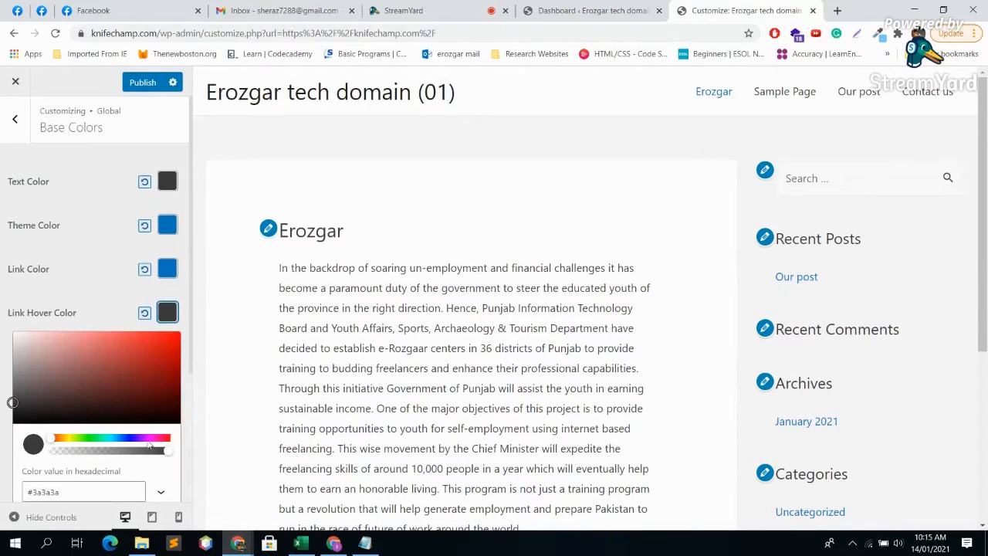
{"action": "scroll", "coordinate": [150, 445], "scroll_direction": "down", "scroll_amount": 3}
{"action": "left_click", "coordinate": [108, 340]}
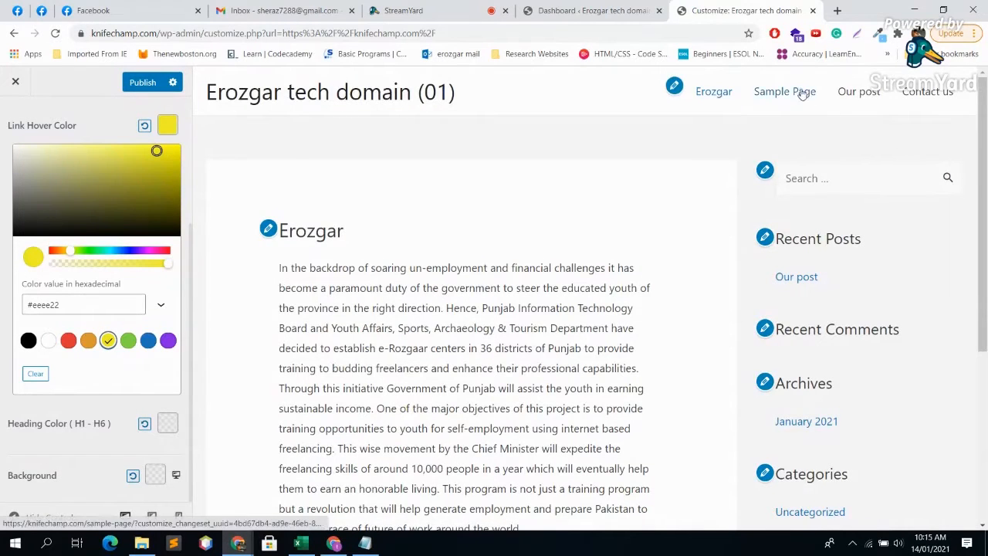
{"action": "left_click", "coordinate": [715, 93]}
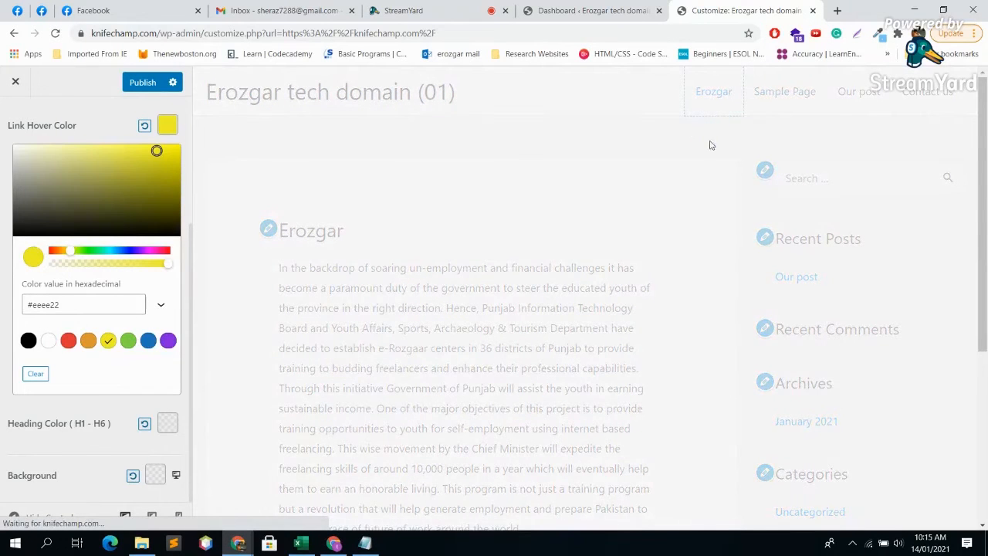
{"action": "scroll", "coordinate": [116, 232], "scroll_direction": "up", "scroll_amount": 2}
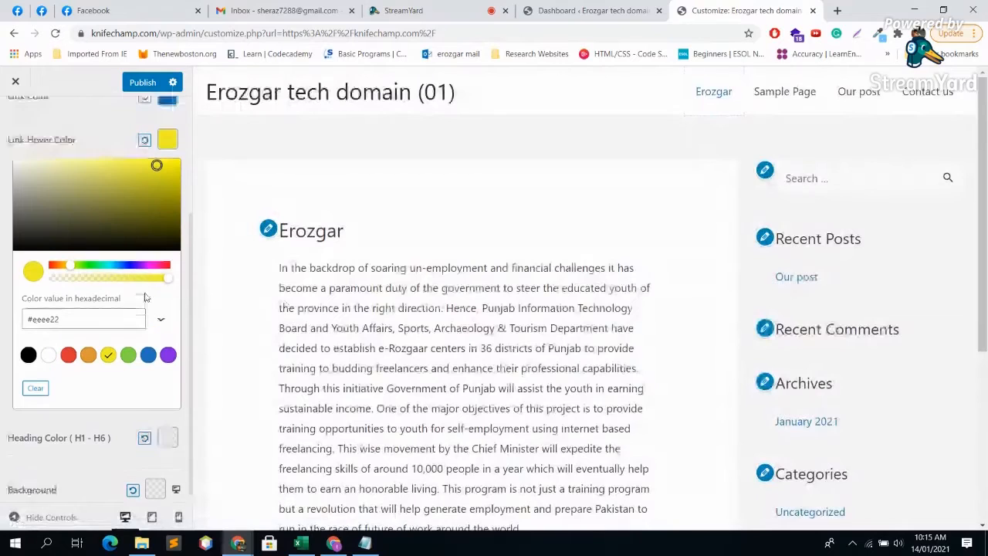
{"action": "left_click", "coordinate": [144, 191]}
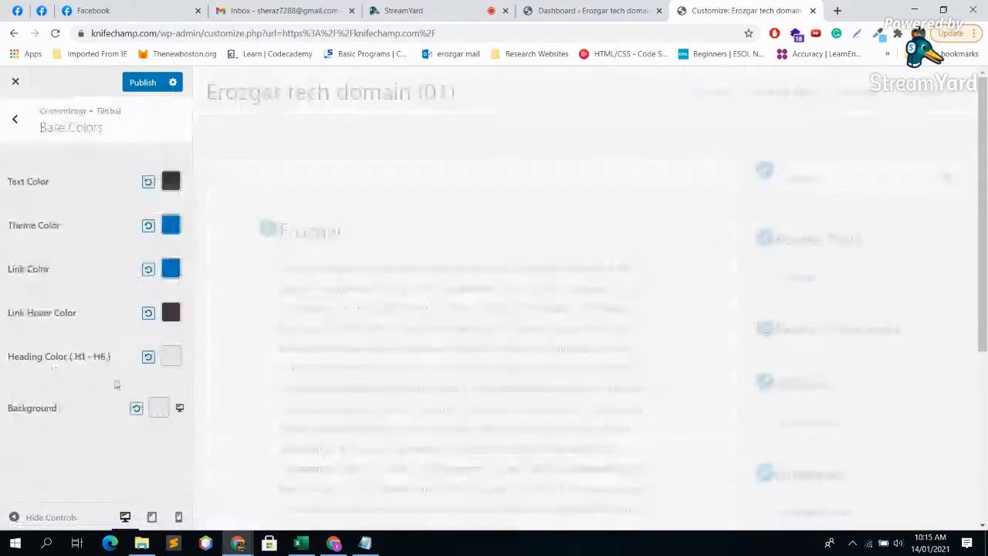
Try a violet-blue and a golden yellow heading color for H1 to H6, and reset the heading color.
{"action": "left_click", "coordinate": [172, 358]}
{"action": "left_click", "coordinate": [133, 481]}
{"action": "left_click", "coordinate": [123, 379]}
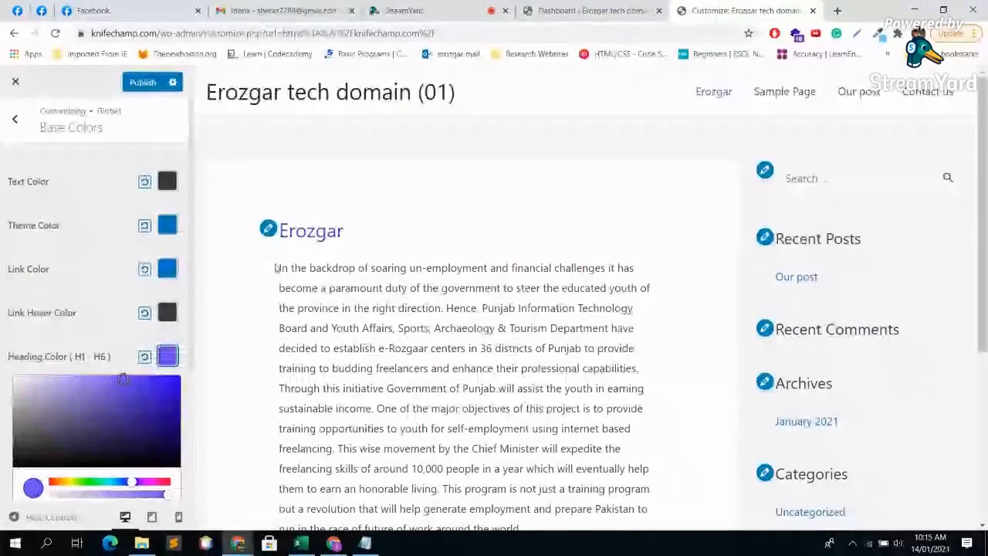
{"action": "left_click", "coordinate": [54, 481]}
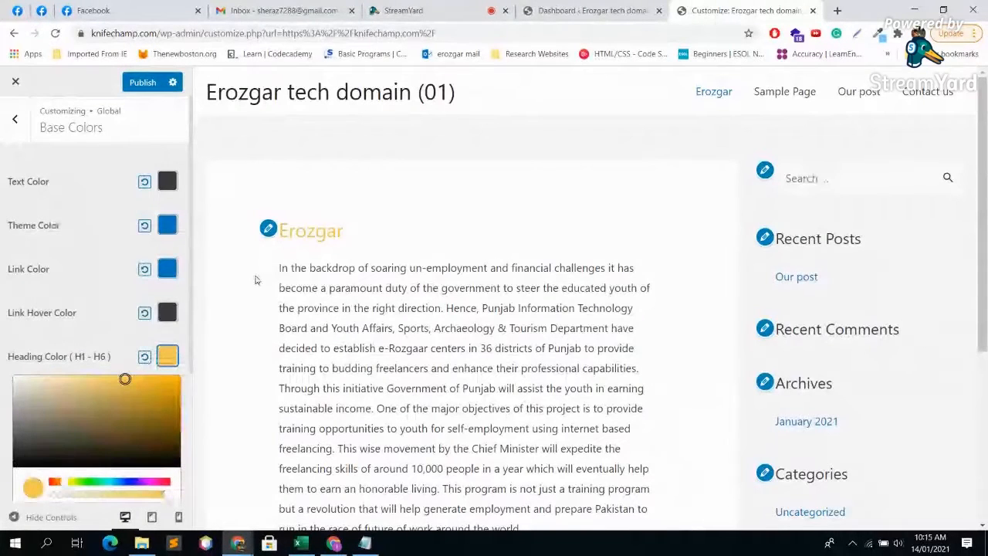
{"action": "left_click", "coordinate": [141, 354]}
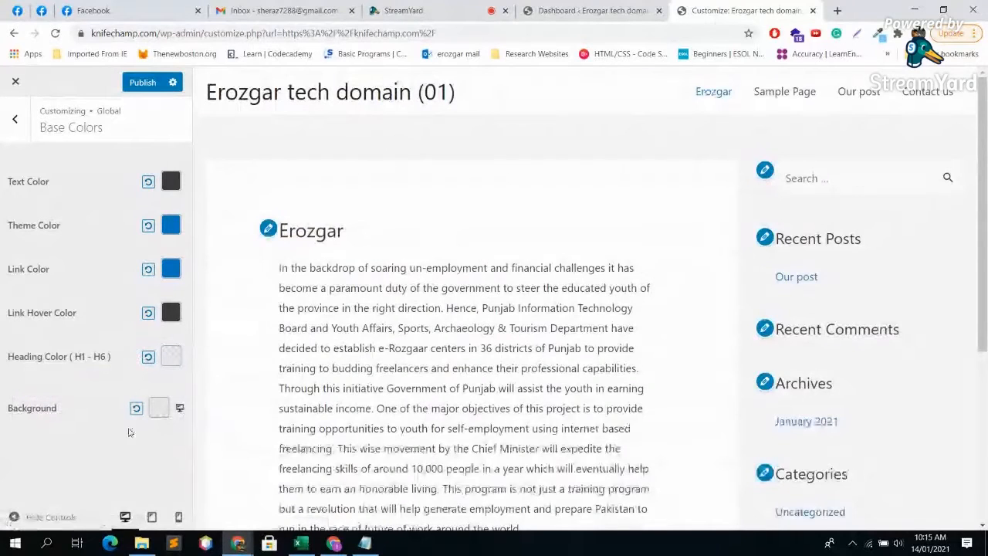
Try the solid site background colors orange #dd9933, blue #1e73be, purple #8224e3 and dark #150624.
{"action": "left_click", "coordinate": [157, 409]}
{"action": "scroll", "coordinate": [154, 401], "scroll_direction": "down", "scroll_amount": 3}
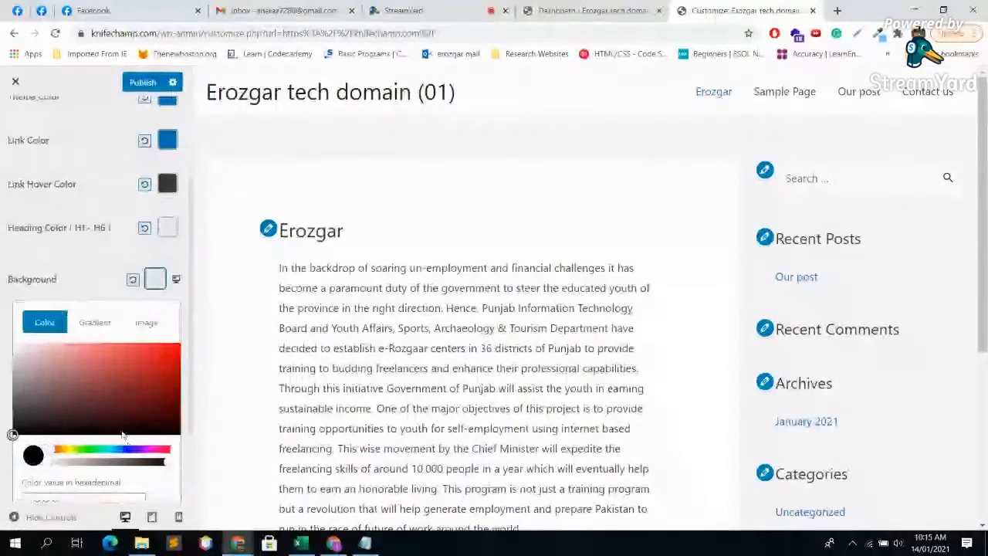
{"action": "left_click", "coordinate": [88, 439]}
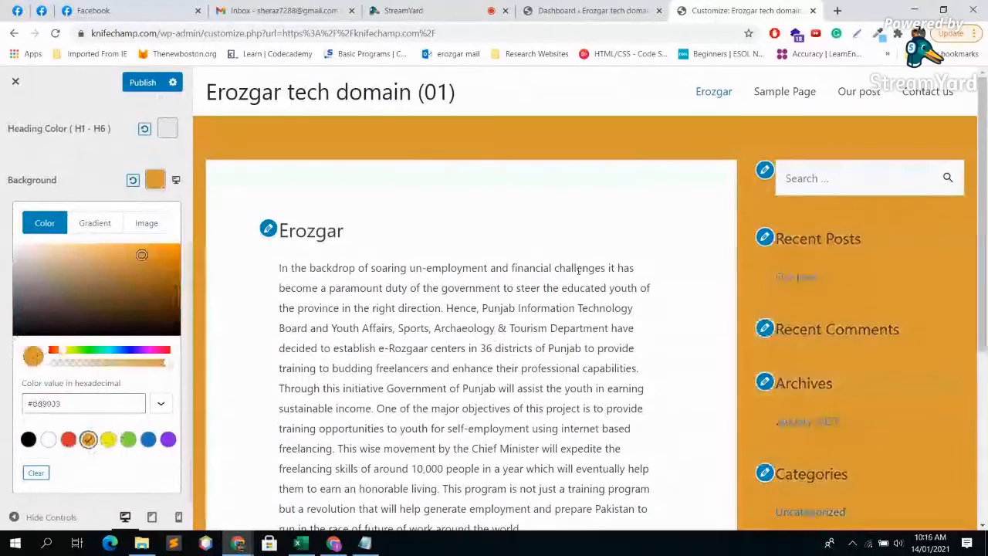
{"action": "left_click", "coordinate": [149, 441]}
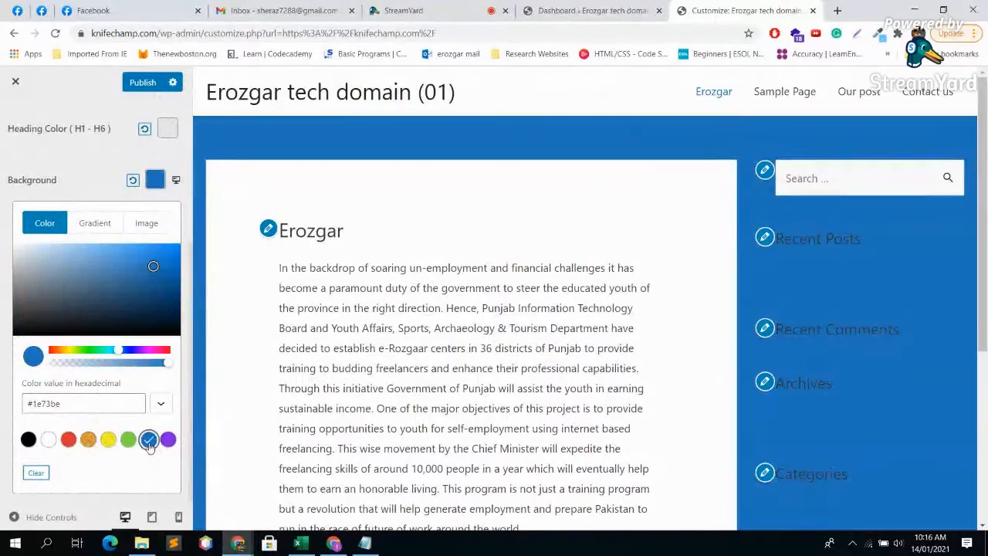
{"action": "left_click", "coordinate": [167, 441]}
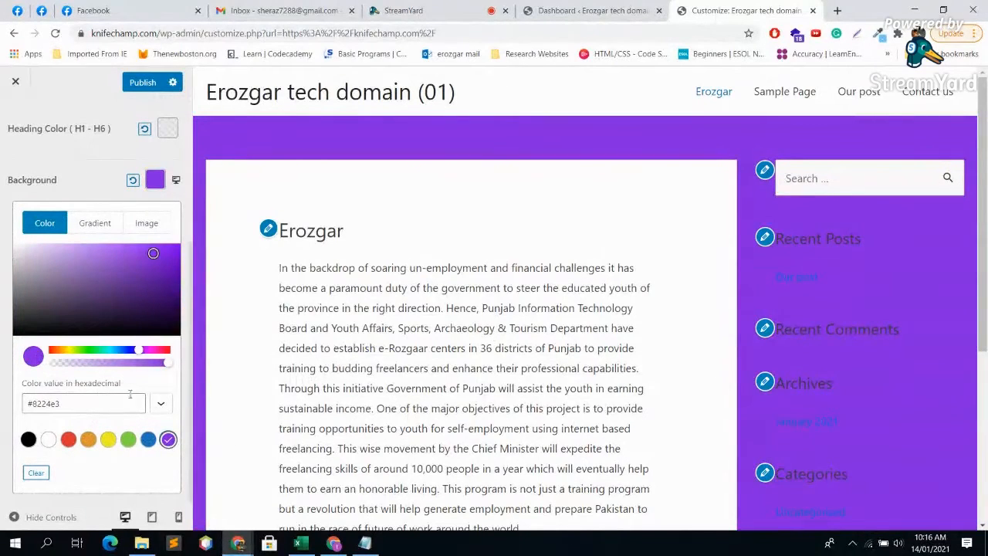
{"action": "left_click", "coordinate": [152, 324]}
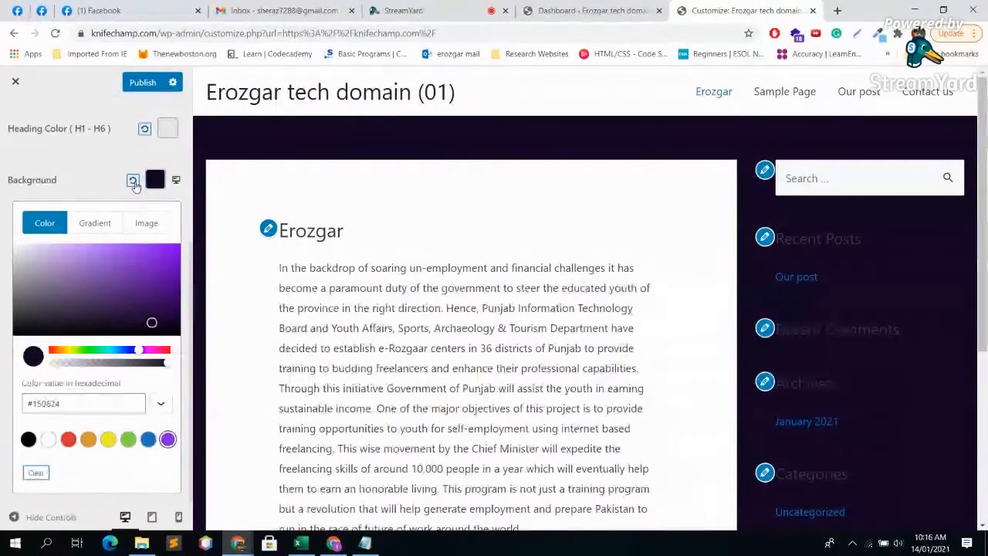
{"action": "scroll", "coordinate": [123, 340], "scroll_direction": "up", "scroll_amount": 3}
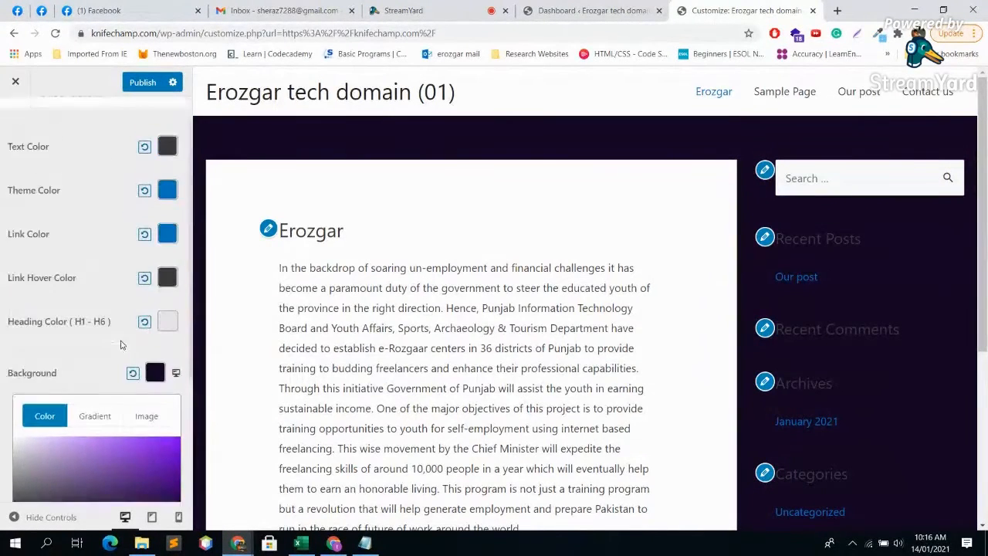
{"action": "scroll", "coordinate": [121, 342], "scroll_direction": "down", "scroll_amount": 3}
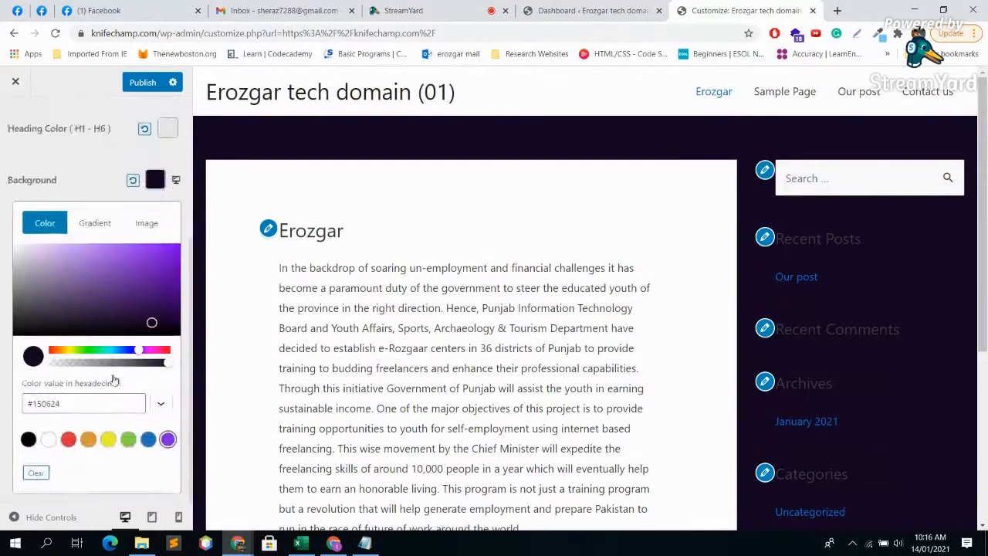
Try a blue-to-purple linear gradient background, shifting its color stops and setting angles of 106 and 223 degrees, and reset the background.
{"action": "left_click", "coordinate": [98, 228]}
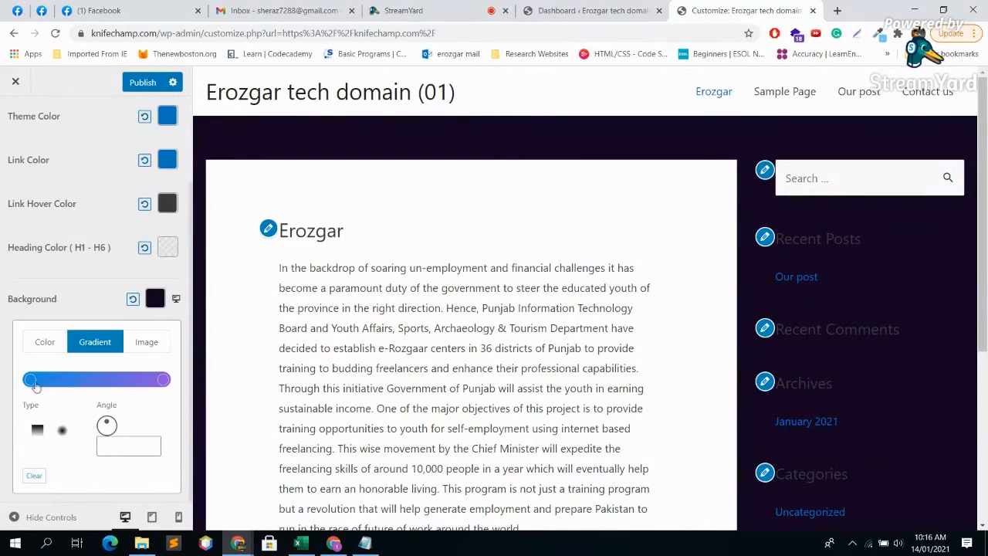
{"action": "left_click_drag", "start_coordinate": [31, 383], "coordinate": [52, 380]}
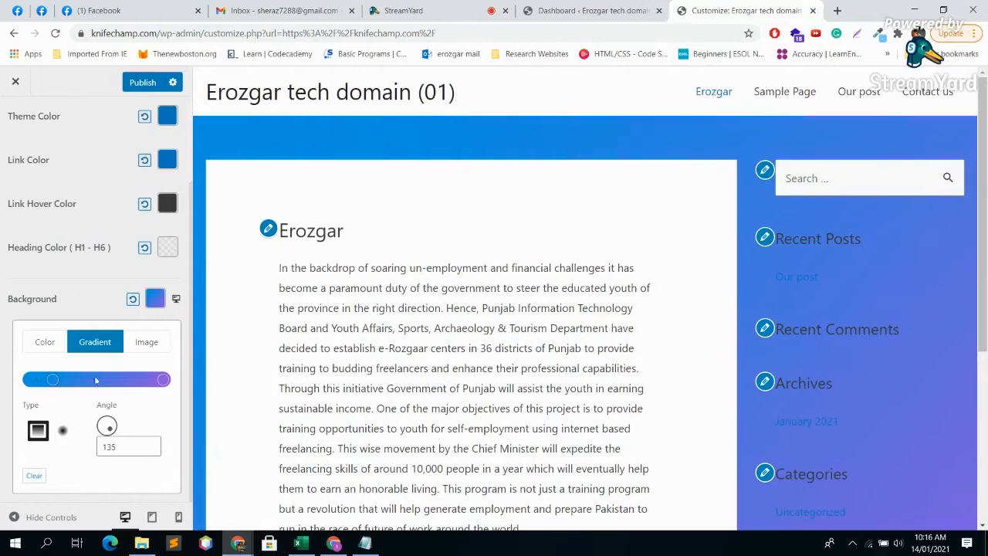
{"action": "left_click_drag", "start_coordinate": [163, 380], "coordinate": [142, 380]}
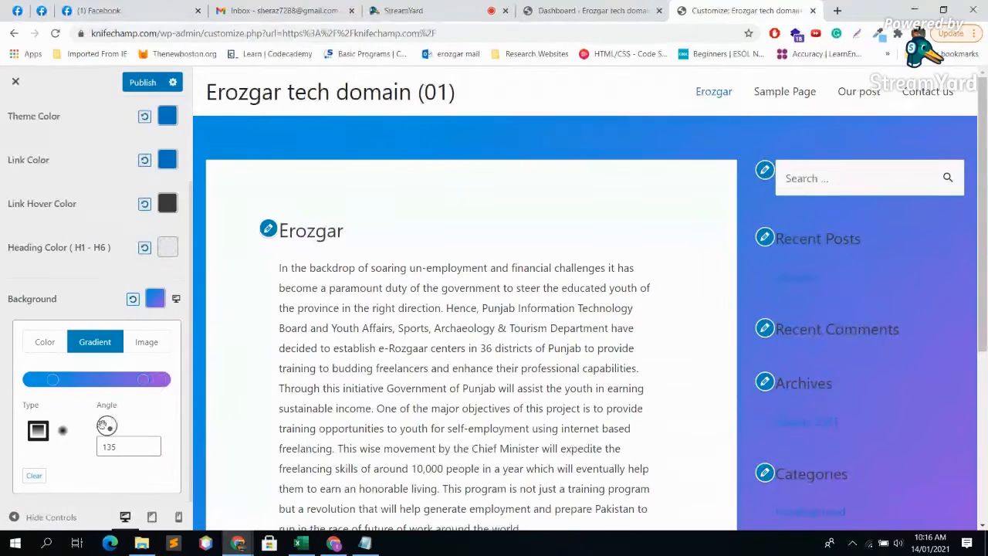
{"action": "mouse_move", "coordinate": [108, 429]}
{"action": "left_mouse_down"}
{"action": "mouse_move", "coordinate": [124, 432]}
{"action": "mouse_move", "coordinate": [108, 430]}
{"action": "left_mouse_up"}
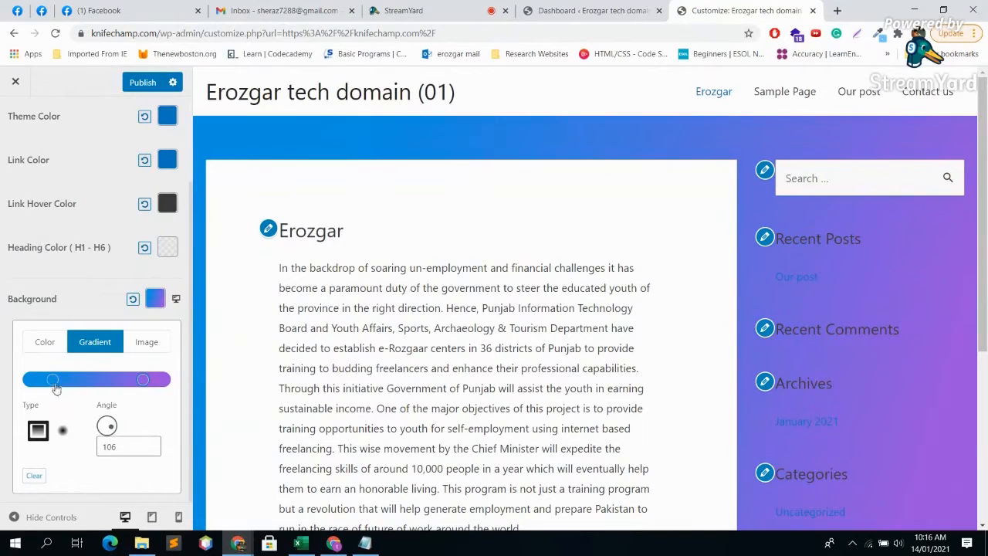
{"action": "left_click_drag", "start_coordinate": [52, 380], "coordinate": [65, 380]}
{"action": "mouse_move", "coordinate": [117, 431]}
{"action": "left_mouse_down"}
{"action": "mouse_move", "coordinate": [112, 422]}
{"action": "mouse_move", "coordinate": [101, 429]}
{"action": "left_mouse_up"}
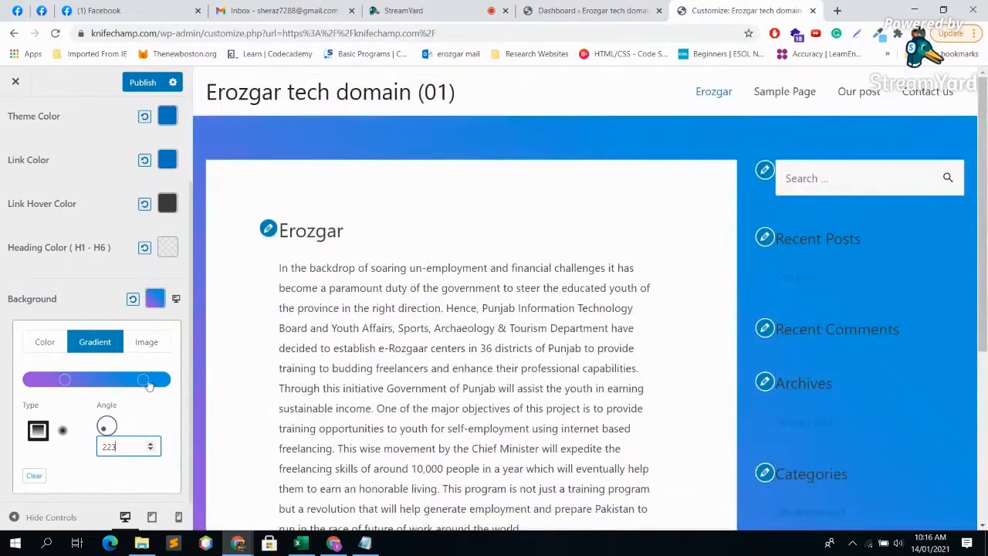
{"action": "left_click_drag", "start_coordinate": [149, 385], "coordinate": [130, 386]}
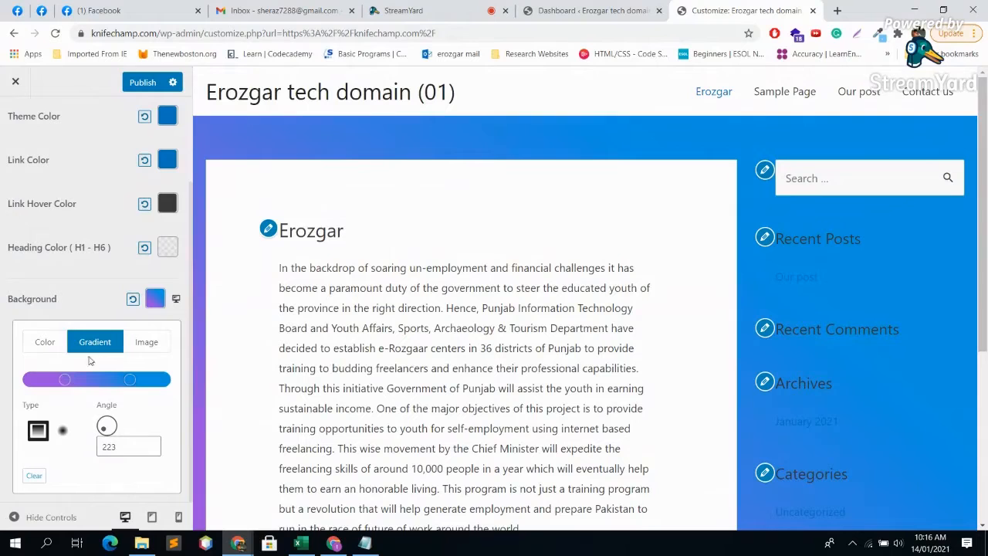
{"action": "left_click", "coordinate": [132, 299]}
Upload trip.png from the Desktop and try it as the site background image.
{"action": "left_click", "coordinate": [149, 345]}
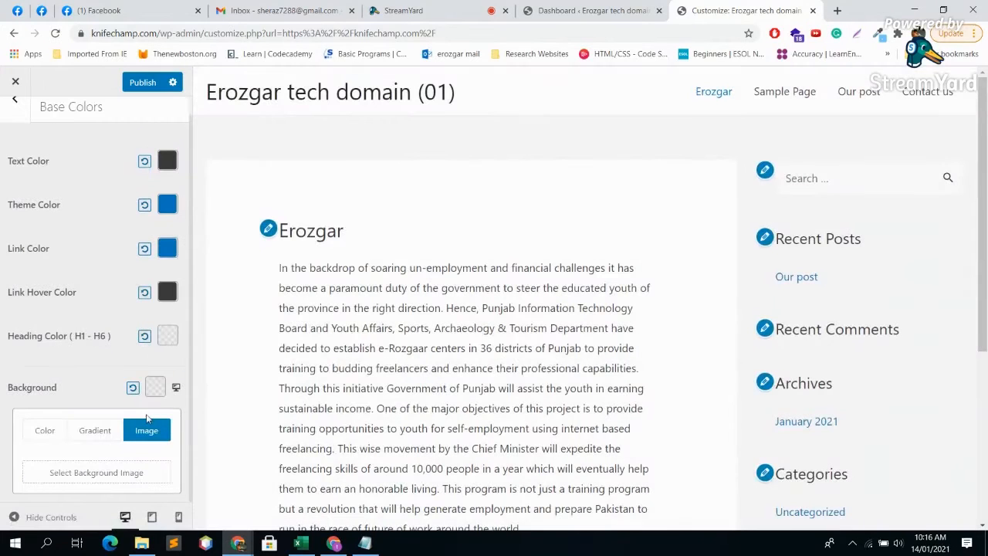
{"action": "left_click", "coordinate": [108, 472]}
{"action": "left_click", "coordinate": [494, 310]}
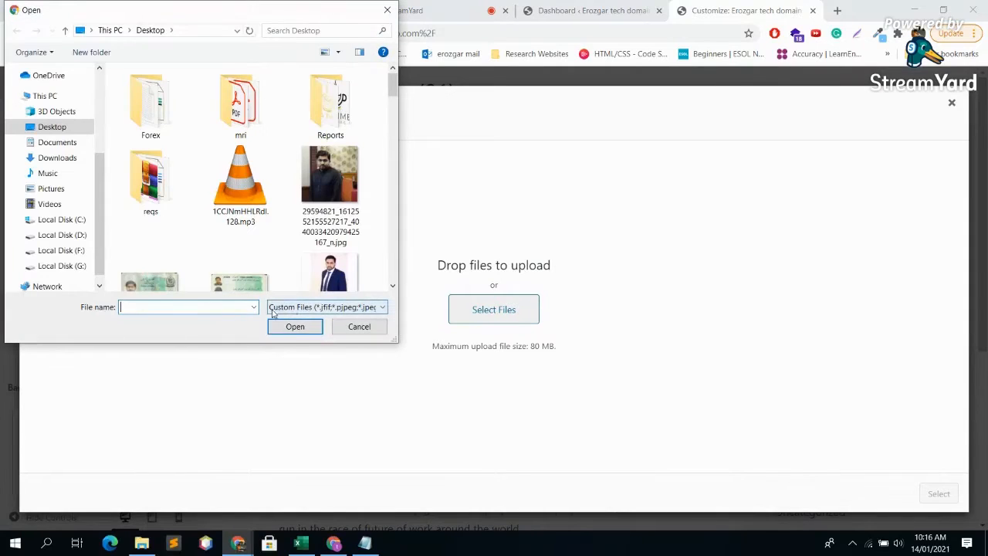
{"action": "scroll", "coordinate": [259, 241], "scroll_direction": "down", "scroll_amount": 3}
{"action": "scroll", "coordinate": [323, 280], "scroll_direction": "down", "scroll_amount": 3}
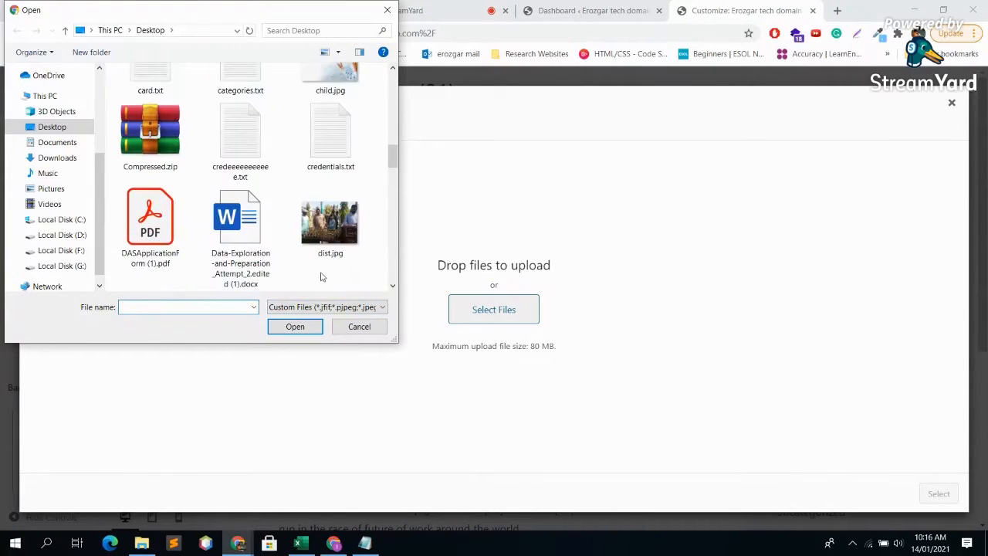
{"action": "scroll", "coordinate": [294, 269], "scroll_direction": "down", "scroll_amount": 3}
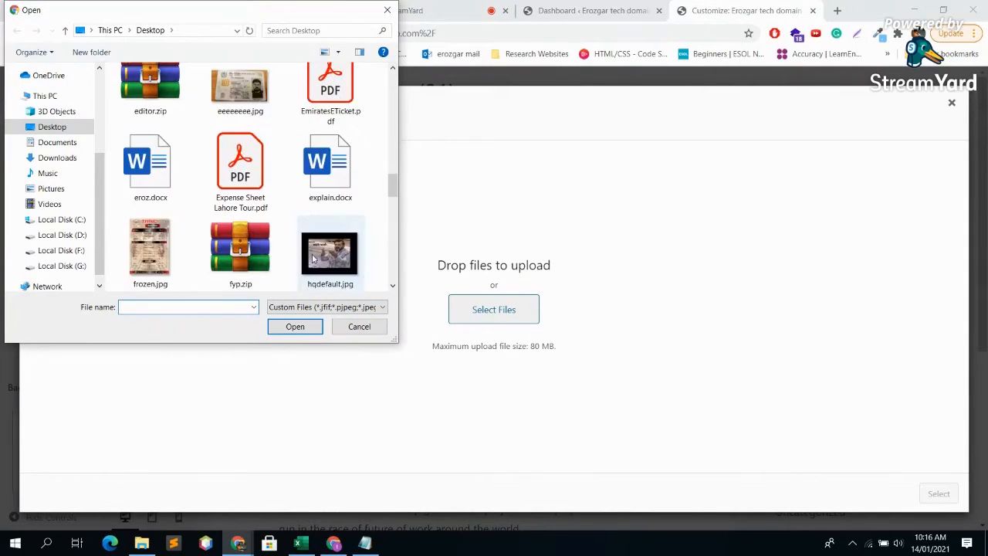
{"action": "scroll", "coordinate": [340, 264], "scroll_direction": "down", "scroll_amount": 3}
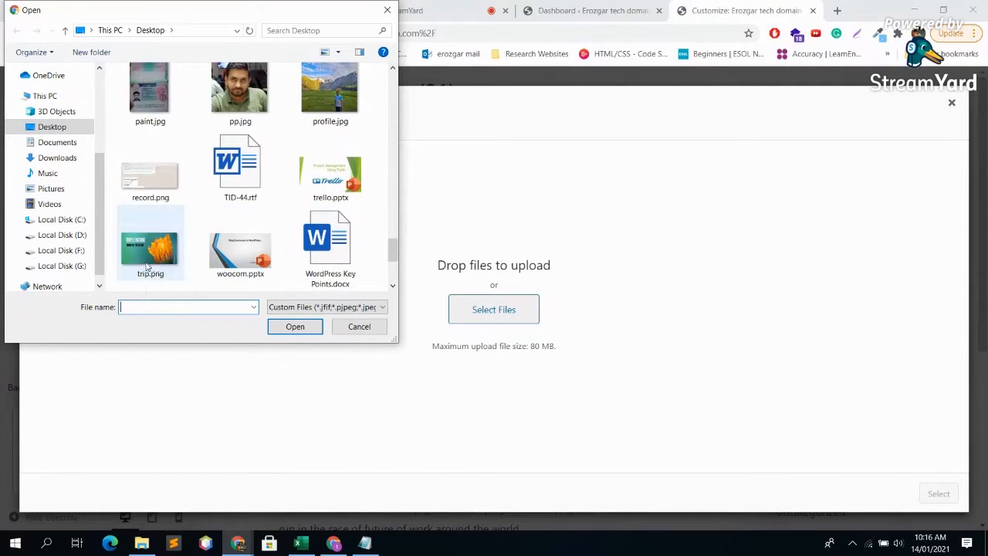
{"action": "left_click", "coordinate": [148, 254]}
{"action": "left_click", "coordinate": [295, 325]}
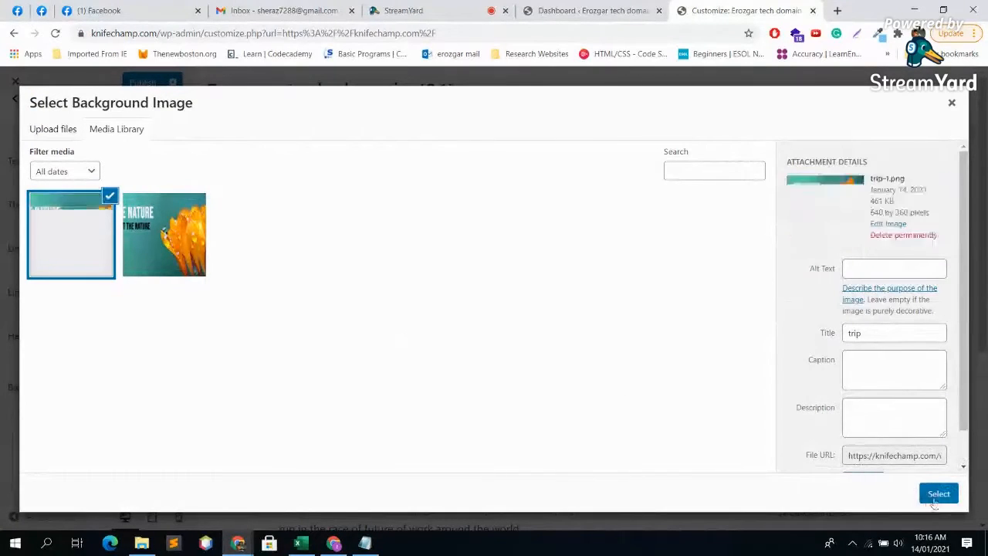
{"action": "left_click", "coordinate": [939, 493]}
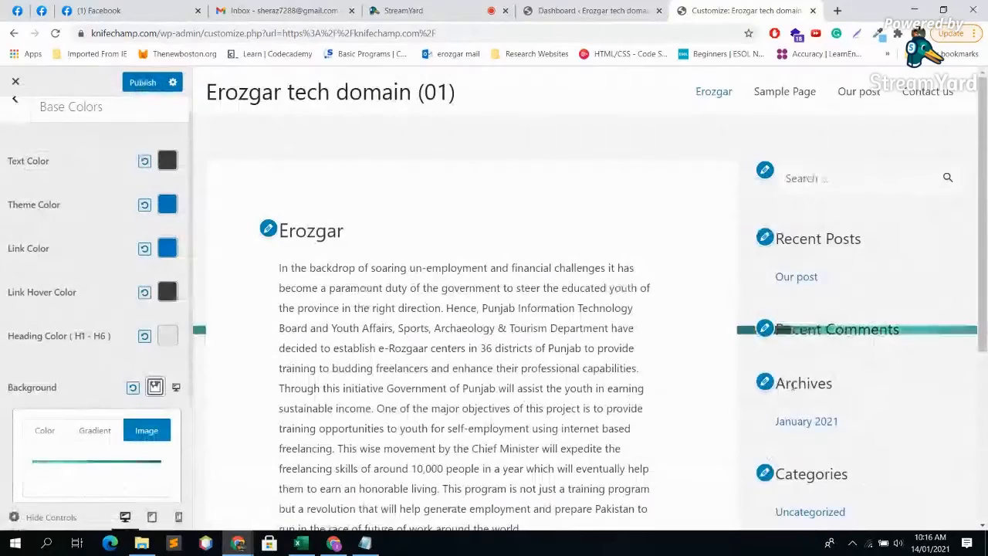
Review the image background down to the footer and remove the background image.
{"action": "scroll", "coordinate": [625, 330], "scroll_direction": "down", "scroll_amount": 1}
{"action": "scroll", "coordinate": [625, 331], "scroll_direction": "down", "scroll_amount": 3}
{"action": "scroll", "coordinate": [757, 358], "scroll_direction": "up", "scroll_amount": 4}
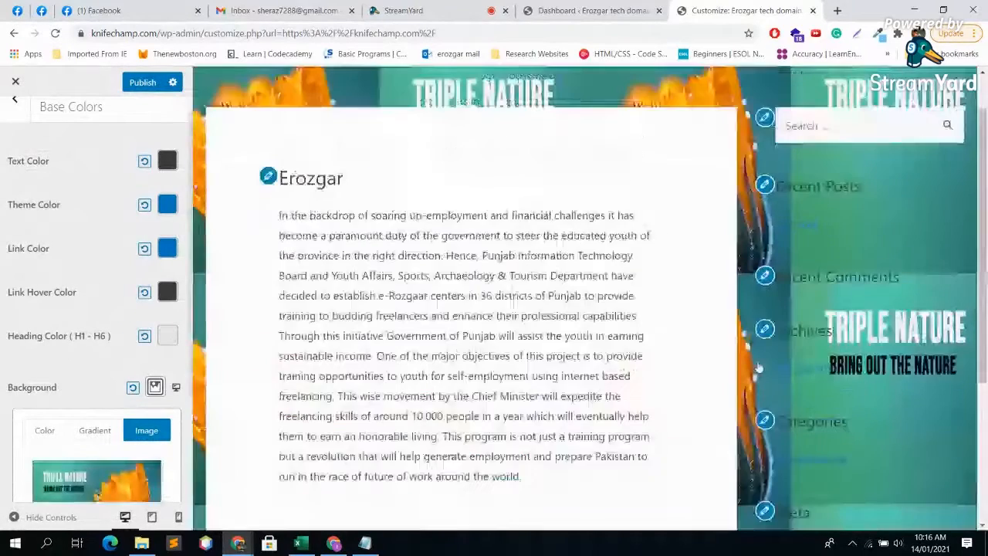
{"action": "scroll", "coordinate": [758, 361], "scroll_direction": "down", "scroll_amount": 4}
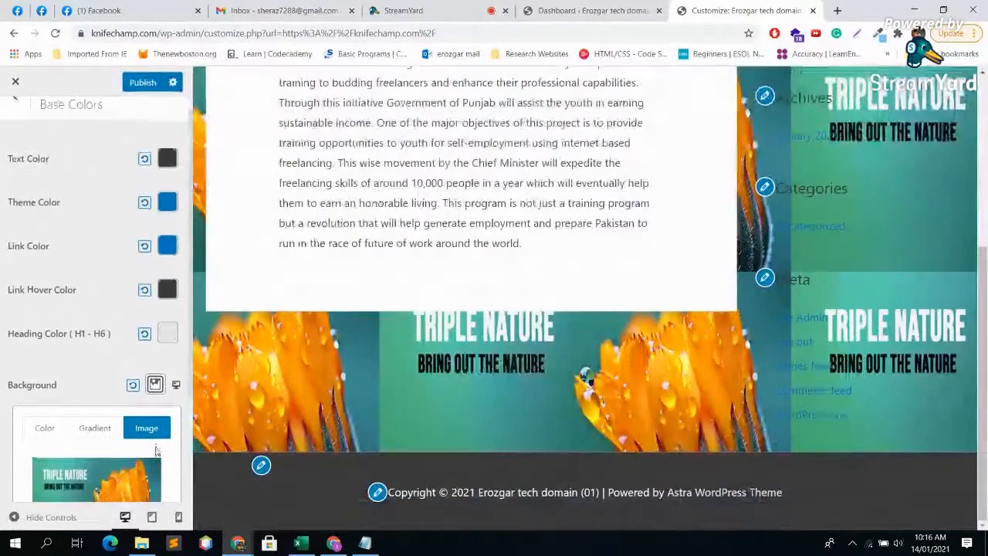
{"action": "scroll", "coordinate": [156, 448], "scroll_direction": "down", "scroll_amount": 2}
{"action": "left_click", "coordinate": [119, 446]}
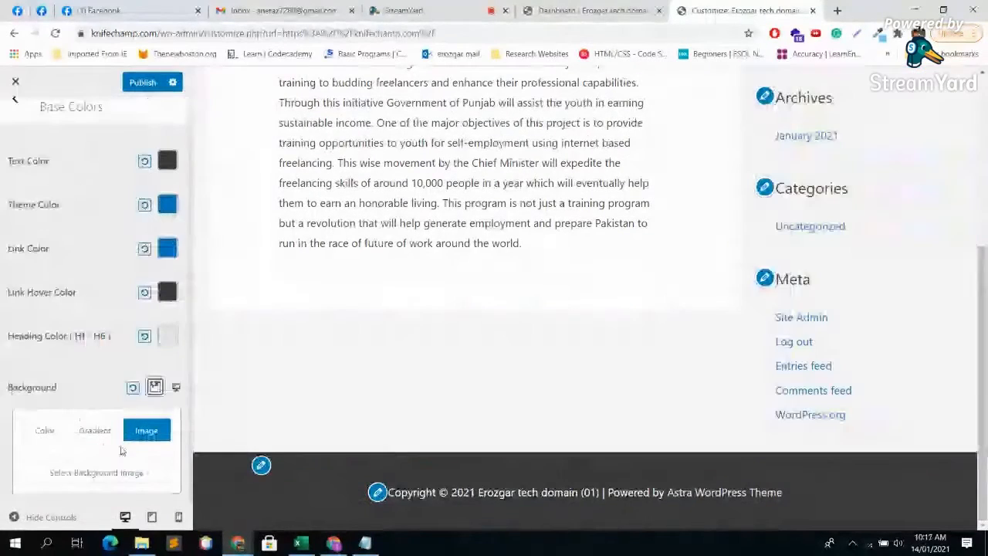
Leave the base colors and open the global Container settings, with the page preview back at its start.
{"action": "scroll", "coordinate": [164, 364], "scroll_direction": "up", "scroll_amount": 1}
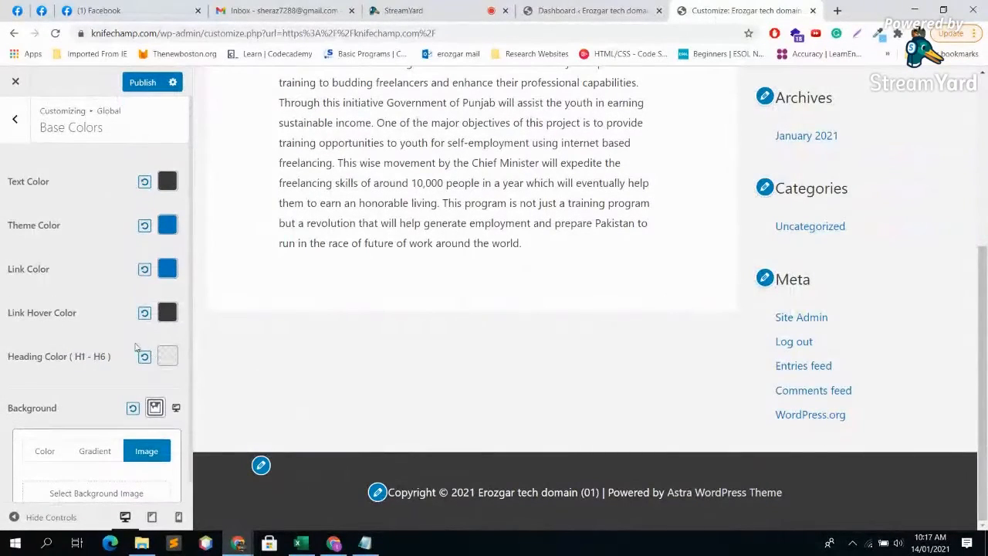
{"action": "left_click", "coordinate": [15, 124]}
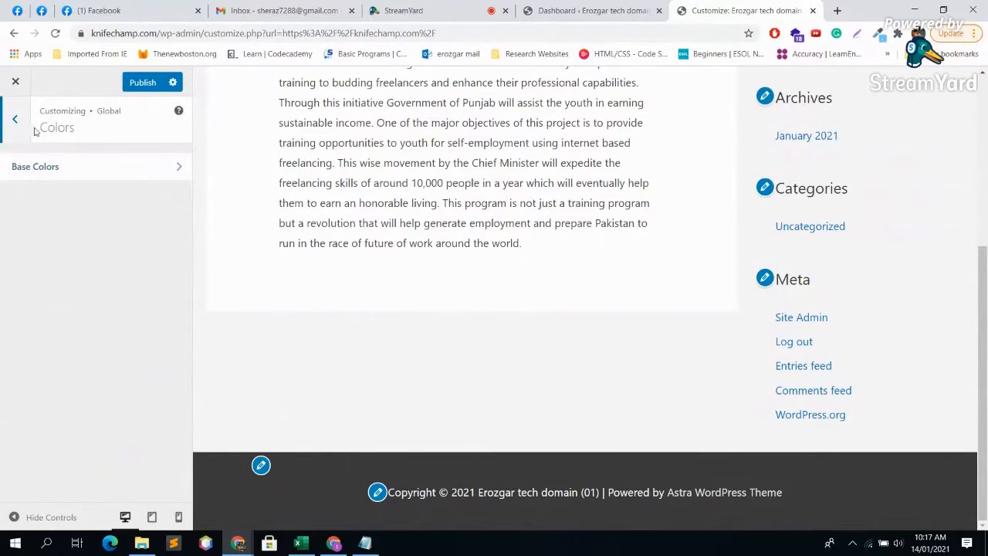
{"action": "left_click", "coordinate": [17, 125]}
{"action": "left_click", "coordinate": [159, 221]}
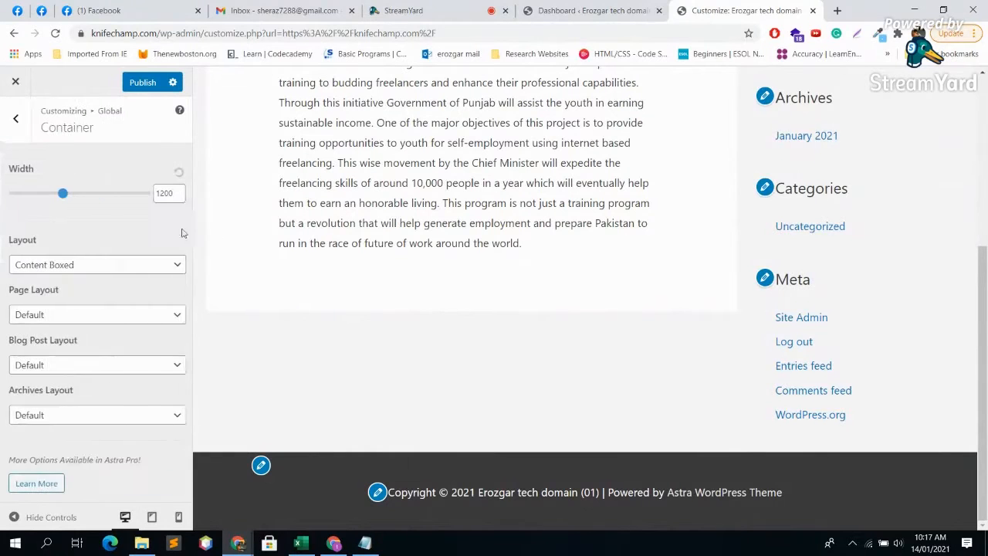
{"action": "scroll", "coordinate": [503, 319], "scroll_direction": "up", "scroll_amount": 4}
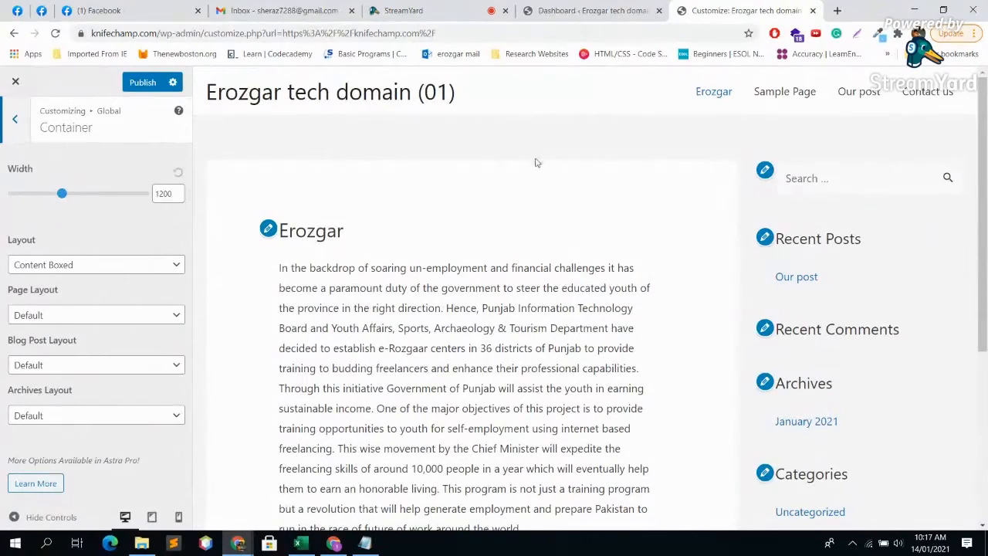
Check the live comments in StreamYard and return to the WordPress customizer.
{"action": "left_click", "coordinate": [462, 8]}
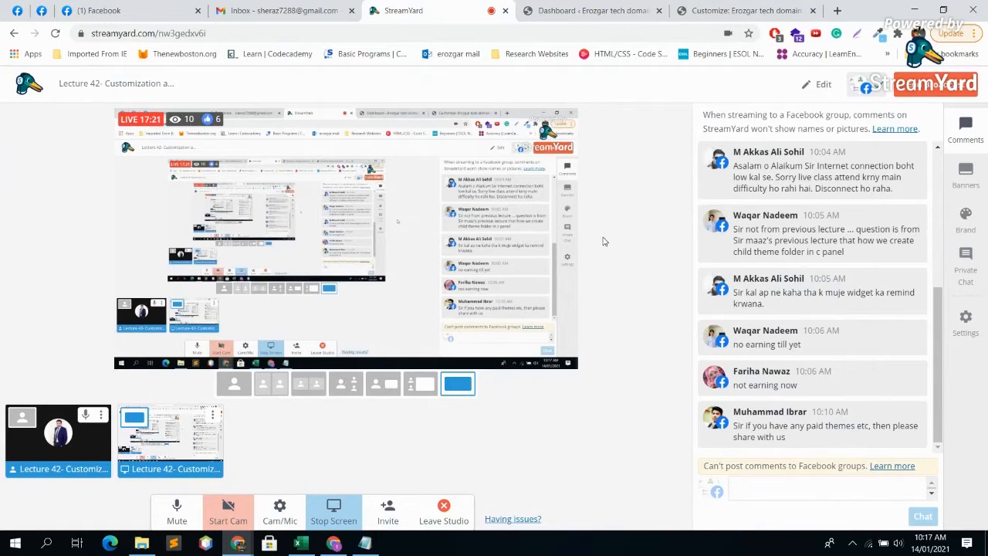
{"action": "left_click", "coordinate": [571, 9]}
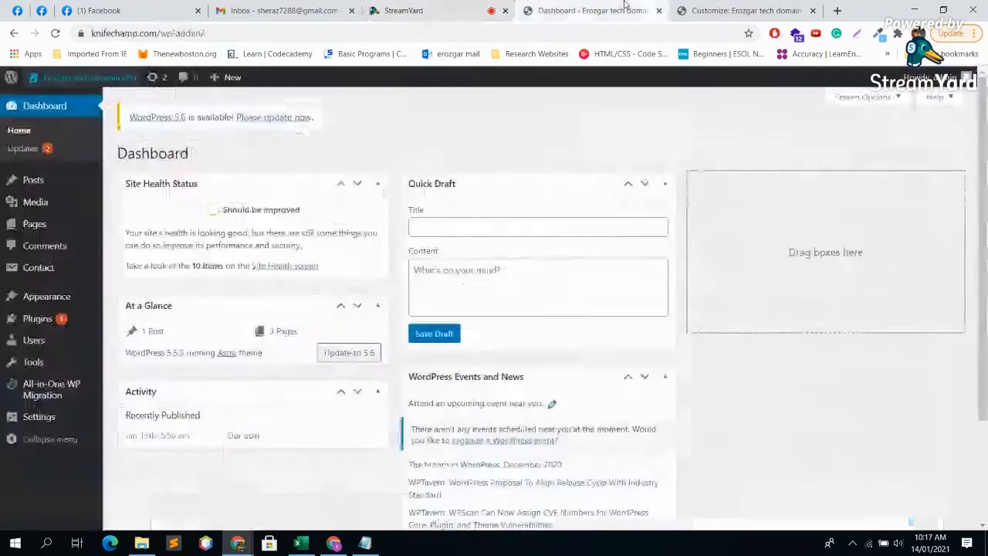
{"action": "left_click", "coordinate": [671, 8]}
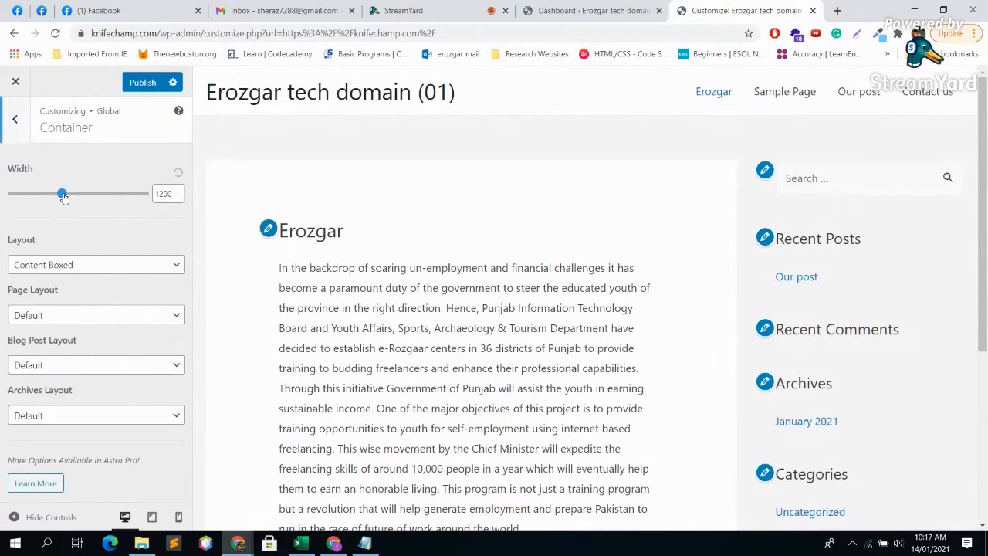
Try container widths of 1405 and 1660, and reset the width to its default.
{"action": "left_click_drag", "start_coordinate": [63, 196], "coordinate": [85, 195]}
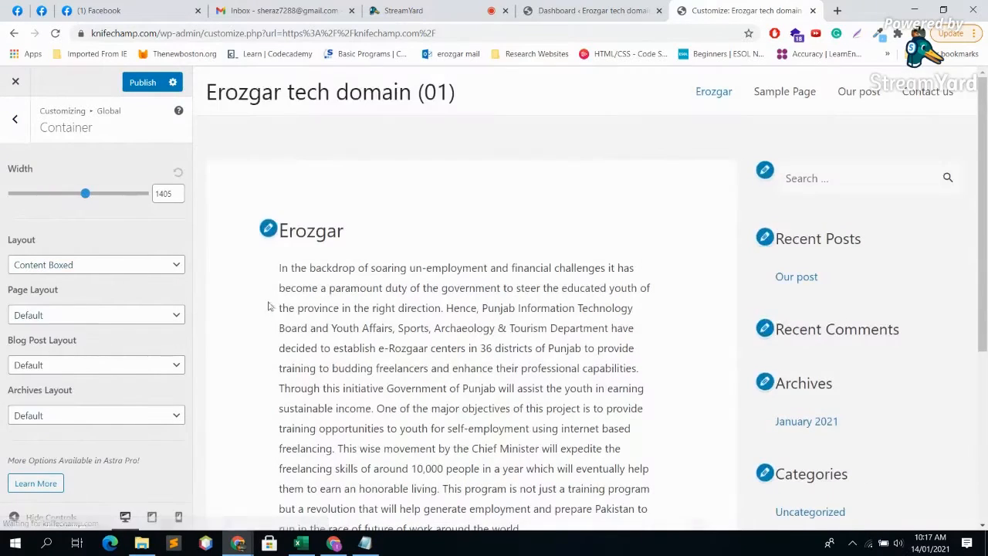
{"action": "left_click_drag", "start_coordinate": [83, 196], "coordinate": [114, 194]}
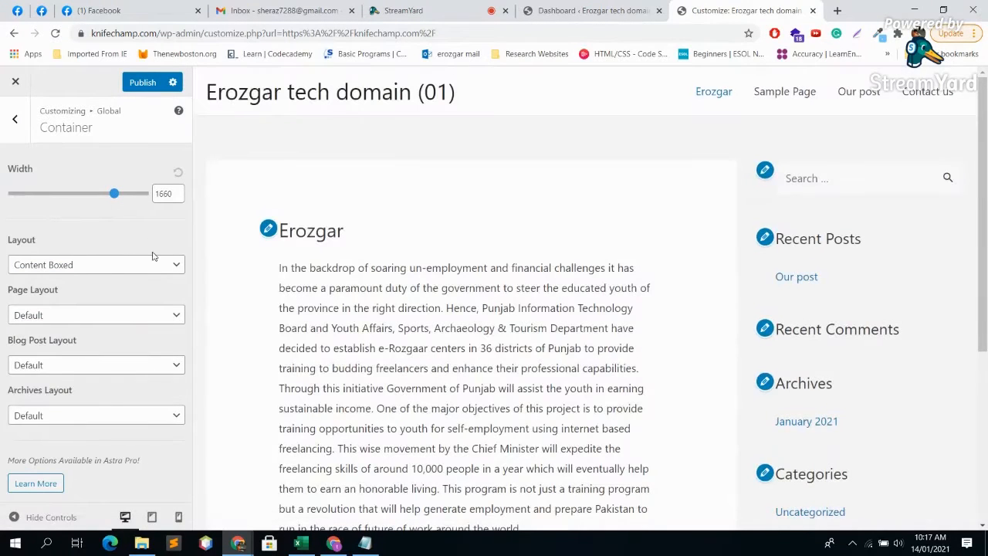
{"action": "left_click", "coordinate": [178, 171]}
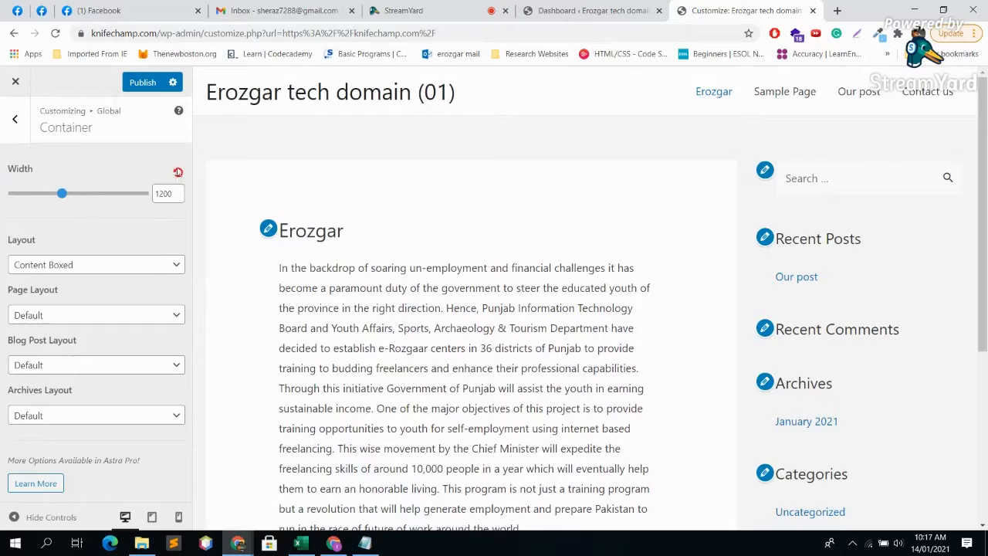
Try the Full Width / Contained and Boxed container layouts, and return the layout to Content Boxed.
{"action": "left_click", "coordinate": [91, 269]}
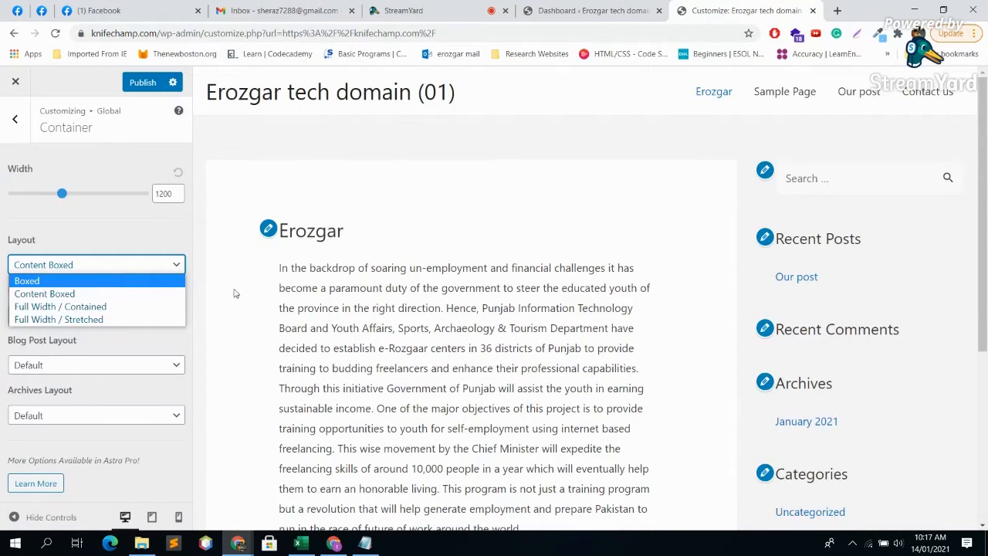
{"action": "left_click", "coordinate": [118, 305]}
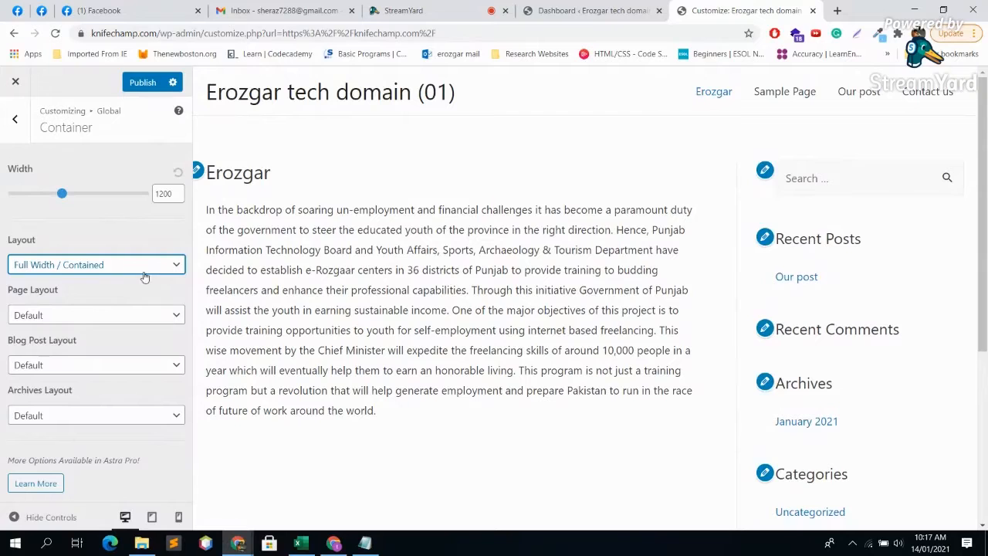
{"action": "left_click", "coordinate": [108, 265]}
{"action": "left_click", "coordinate": [105, 280]}
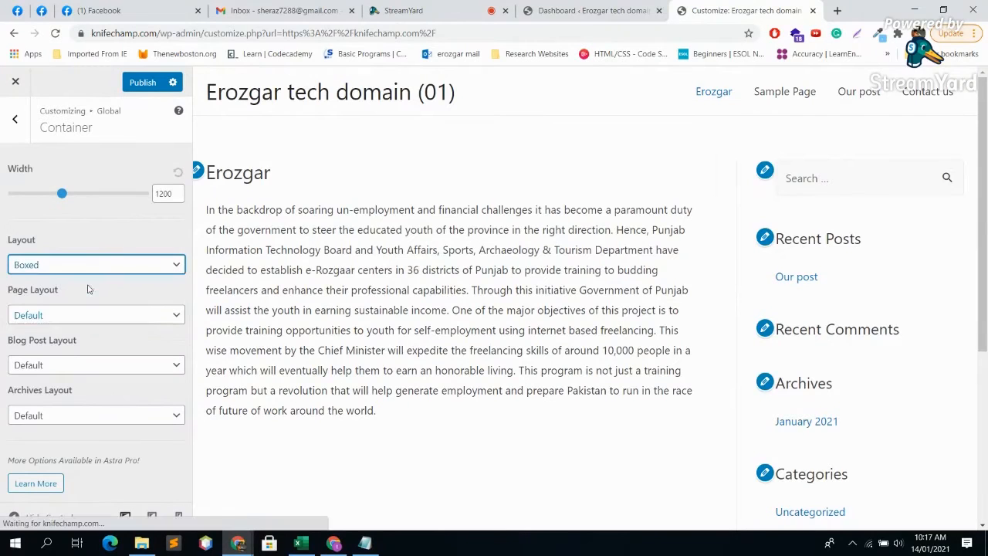
{"action": "left_click", "coordinate": [106, 268]}
{"action": "left_click", "coordinate": [43, 292]}
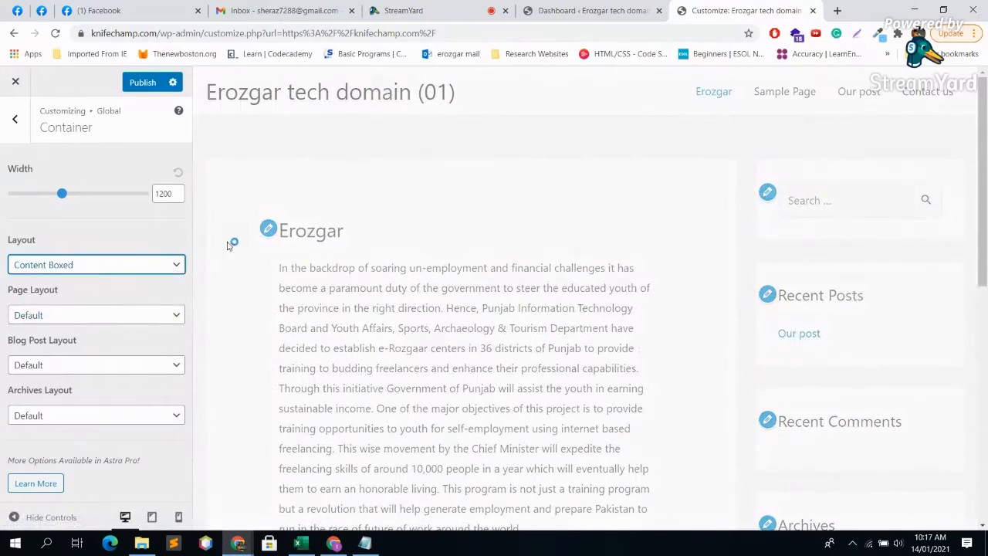
Try the Boxed container layout again, review the page down to the footer, and restore Content Boxed.
{"action": "left_click", "coordinate": [67, 266]}
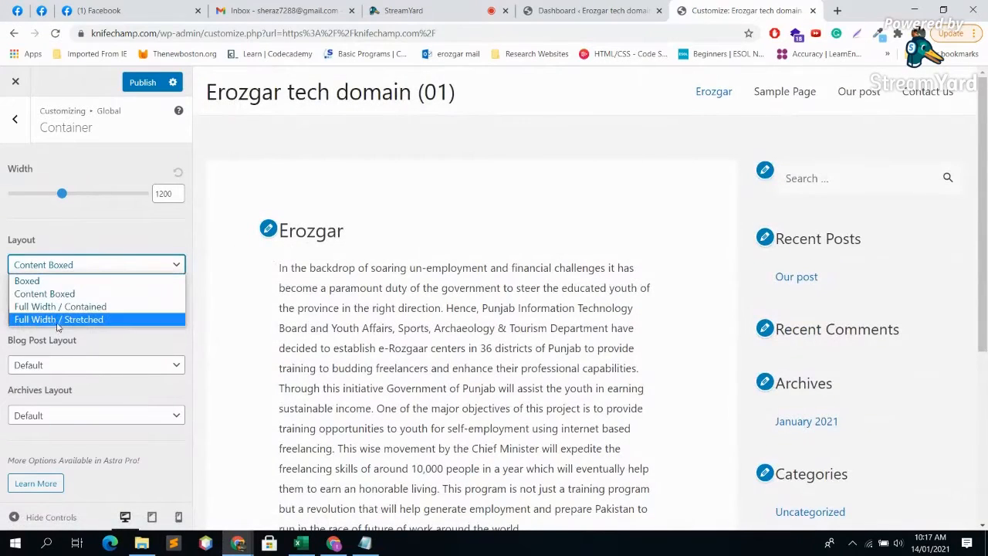
{"action": "left_click", "coordinate": [67, 282]}
{"action": "scroll", "coordinate": [399, 267], "scroll_direction": "down", "scroll_amount": 7}
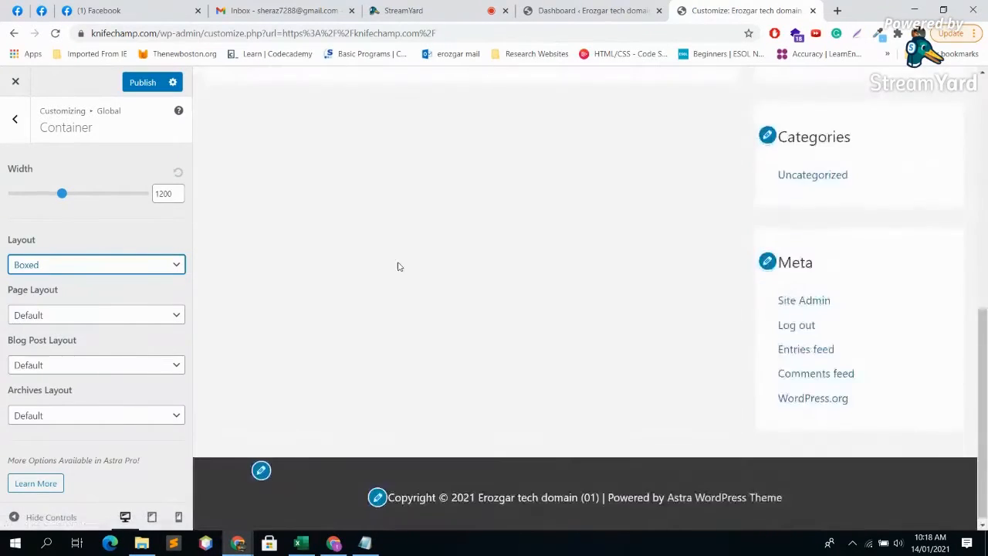
{"action": "scroll", "coordinate": [399, 266], "scroll_direction": "up", "scroll_amount": 7}
{"action": "scroll", "coordinate": [401, 284], "scroll_direction": "down", "scroll_amount": 3}
{"action": "left_click", "coordinate": [136, 264]}
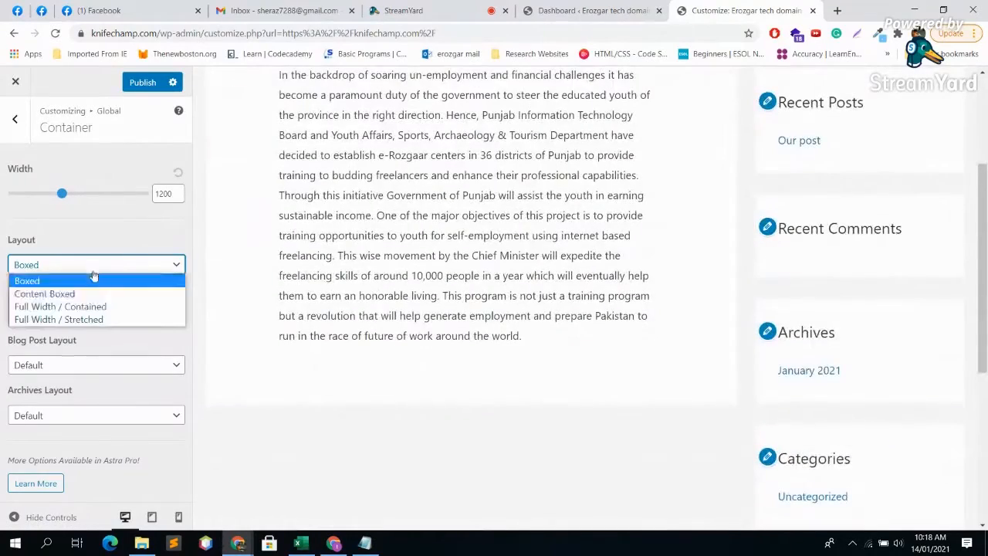
{"action": "left_click", "coordinate": [78, 291]}
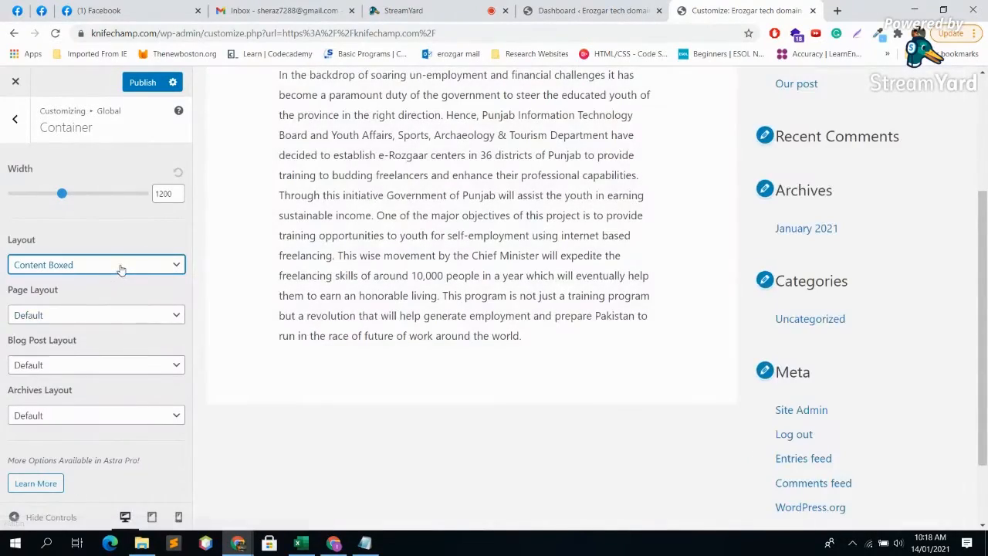
Try the Full Width / Stretched container layout and set it back to Content Boxed.
{"action": "left_click", "coordinate": [120, 267]}
{"action": "left_click", "coordinate": [98, 320]}
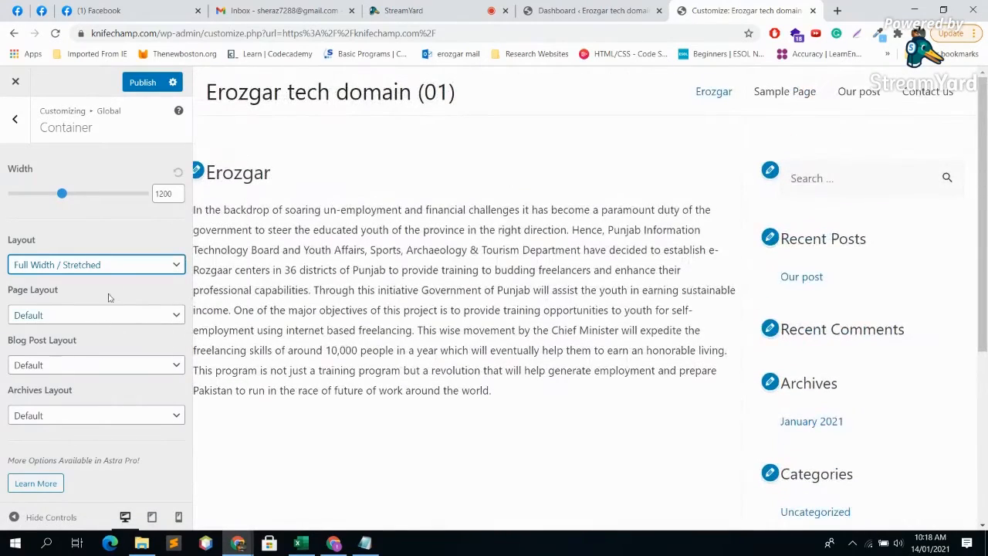
{"action": "left_click", "coordinate": [110, 269]}
{"action": "left_click", "coordinate": [94, 294]}
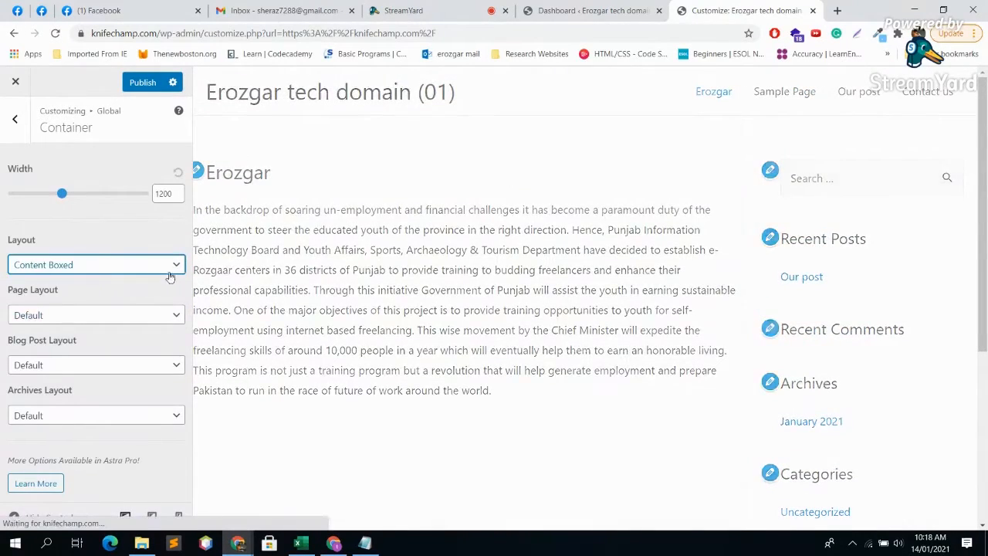
Look through the layout choices for pages, blog posts and archives, keeping each at Default.
{"action": "left_click", "coordinate": [126, 314]}
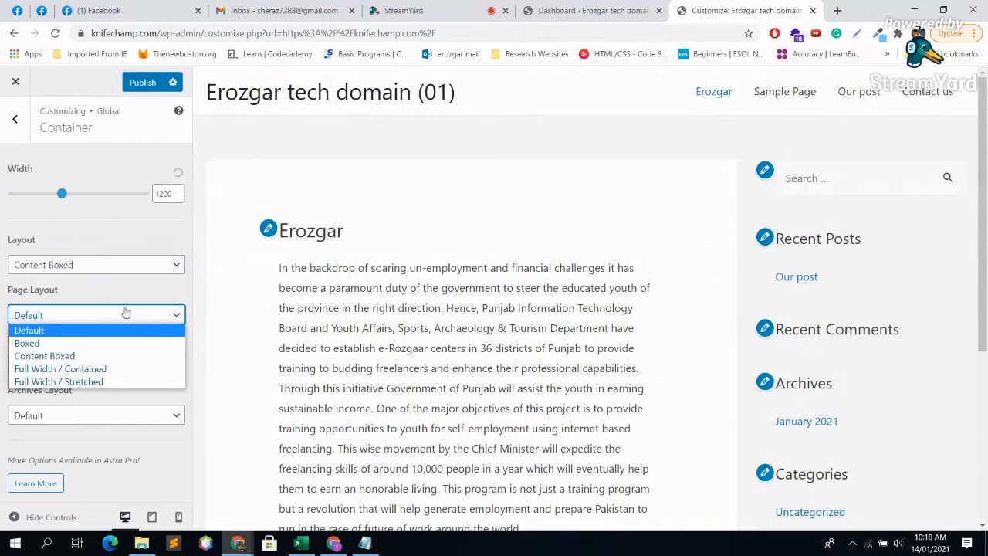
{"action": "left_click", "coordinate": [126, 312]}
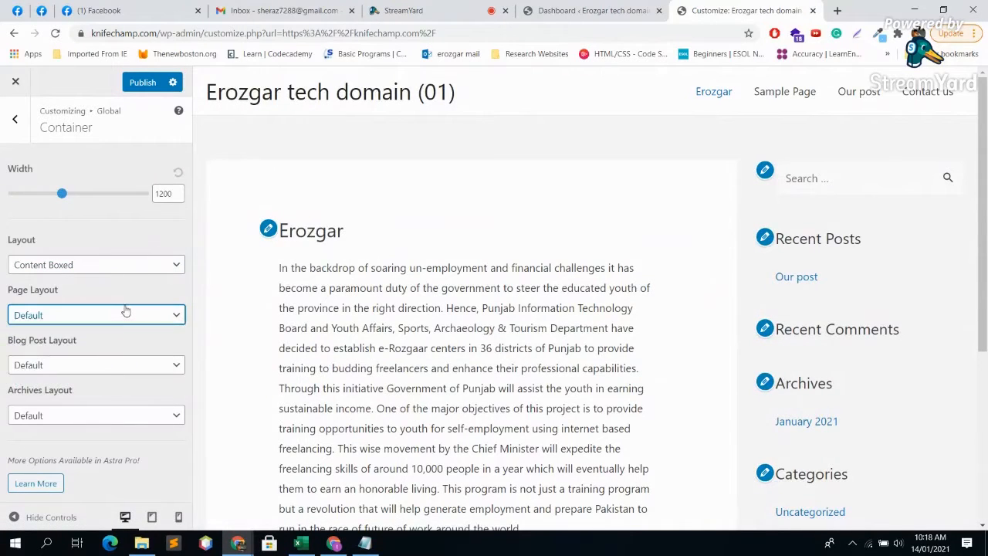
{"action": "left_click", "coordinate": [130, 362]}
{"action": "left_click", "coordinate": [129, 362]}
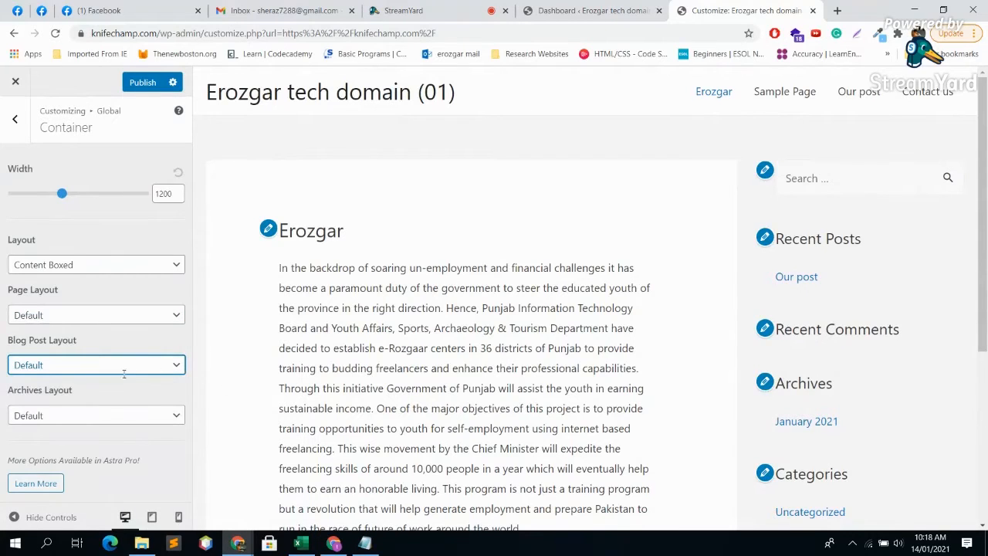
{"action": "left_click", "coordinate": [171, 455]}
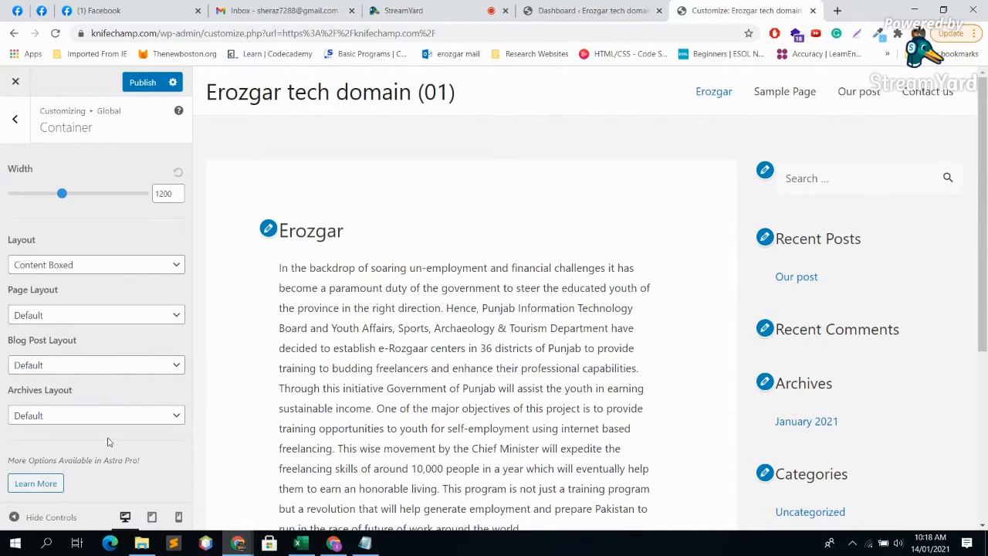
{"action": "left_click", "coordinate": [131, 415]}
{"action": "left_click", "coordinate": [133, 416]}
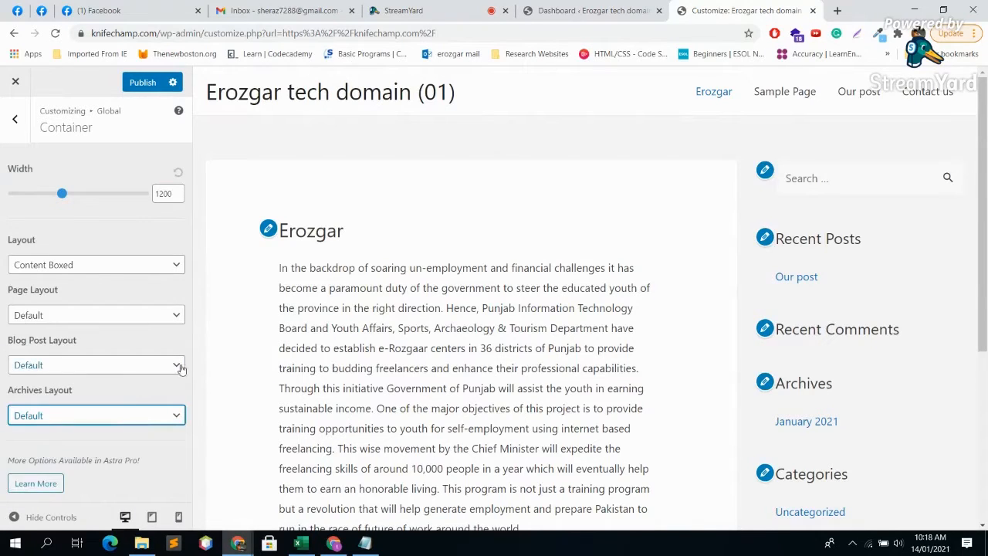
Leave the container settings and open the global button settings.
{"action": "left_click", "coordinate": [14, 119]}
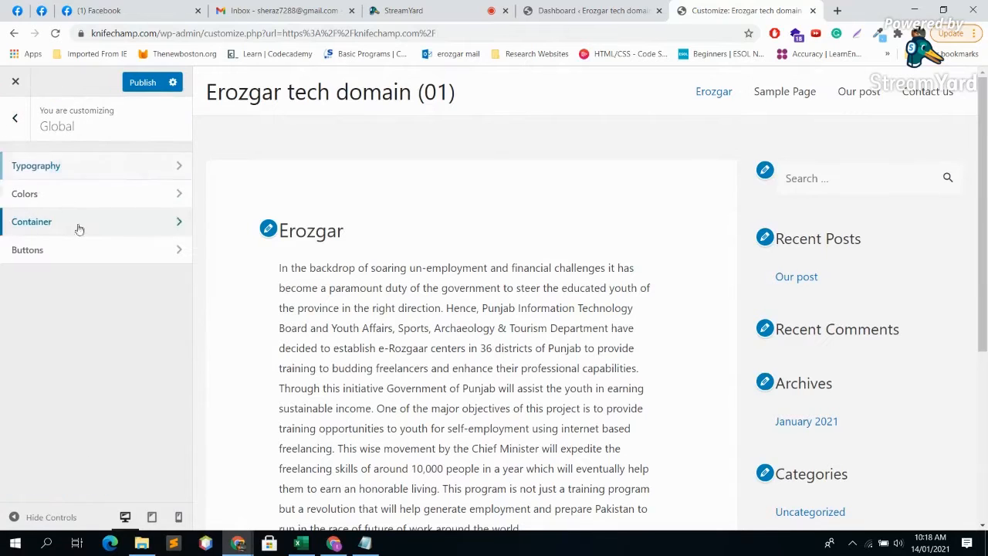
{"action": "left_click", "coordinate": [81, 254]}
{"action": "scroll", "coordinate": [447, 313], "scroll_direction": "down", "scroll_amount": 4}
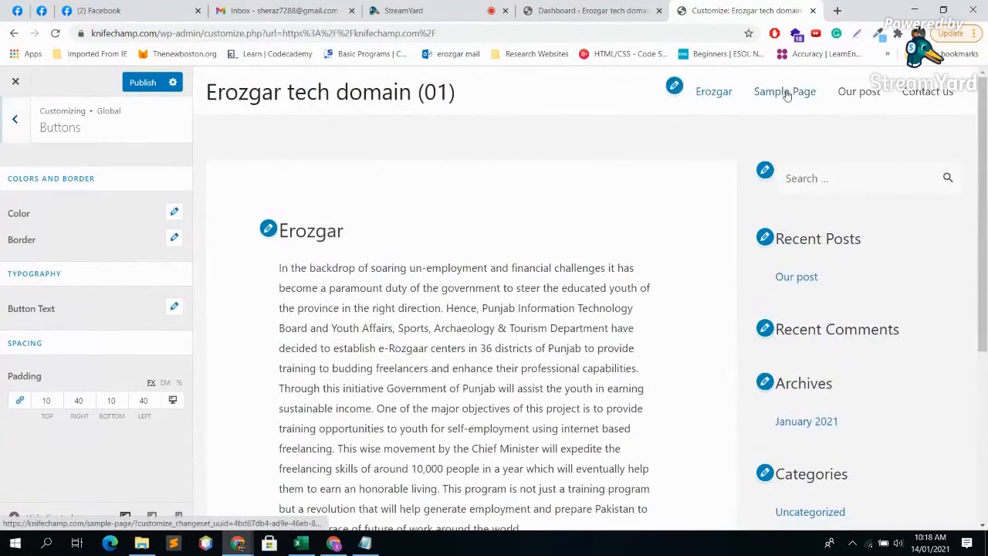
Preview the Sample Page, and show the Our post page at its two buttons.
{"action": "left_click", "coordinate": [784, 98]}
{"action": "scroll", "coordinate": [427, 349], "scroll_direction": "down", "scroll_amount": 6}
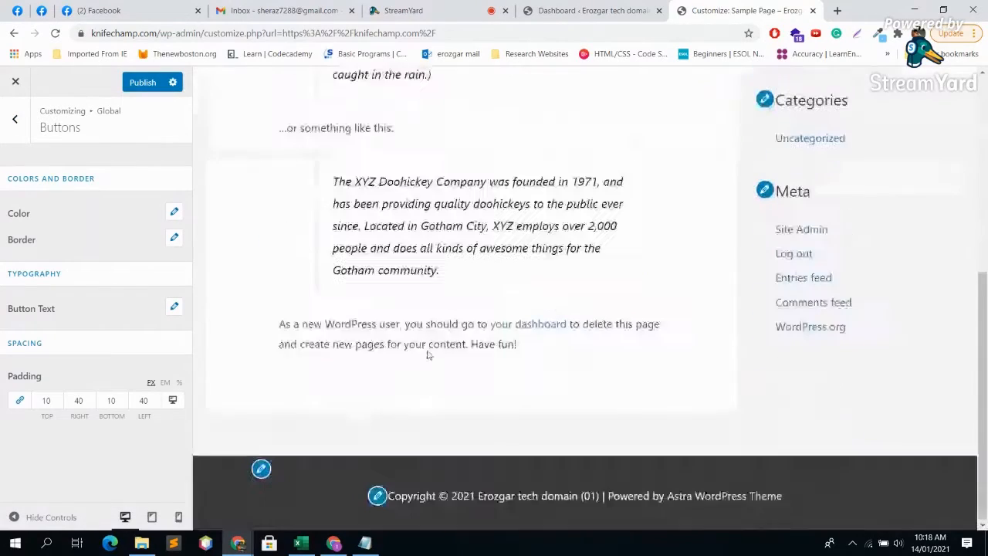
{"action": "scroll", "coordinate": [432, 345], "scroll_direction": "up", "scroll_amount": 4}
{"action": "scroll", "coordinate": [849, 172], "scroll_direction": "up", "scroll_amount": 1}
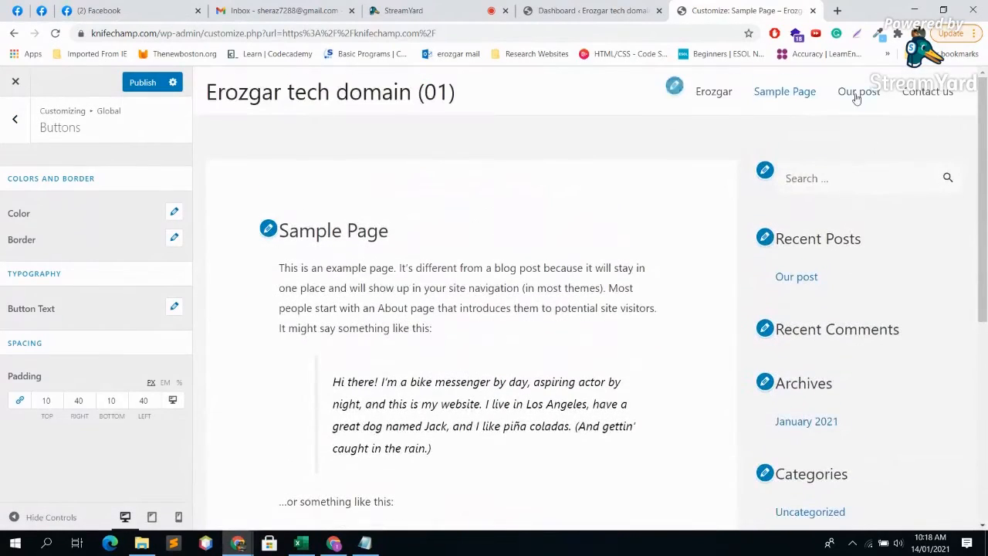
{"action": "left_click", "coordinate": [857, 95]}
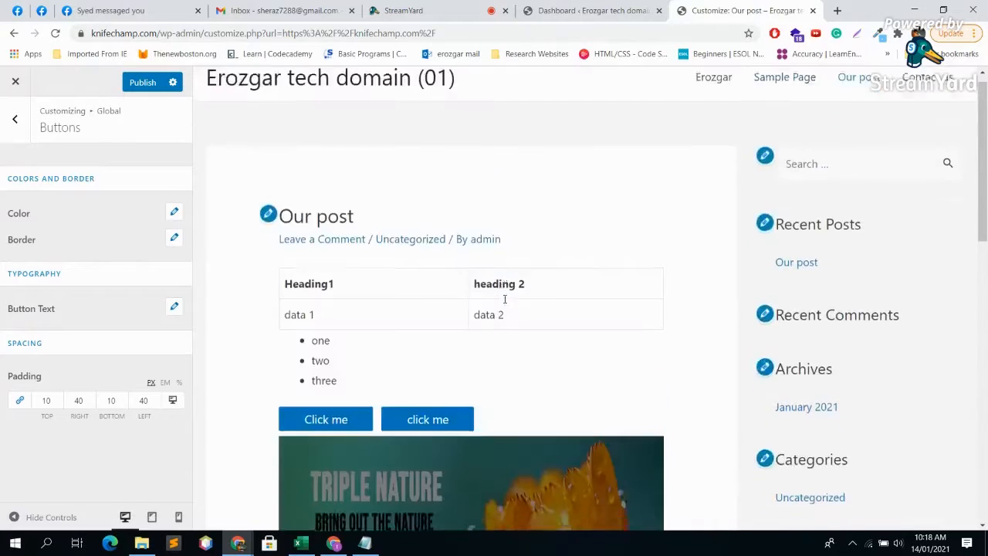
{"action": "scroll", "coordinate": [371, 170], "scroll_direction": "down", "scroll_amount": 3}
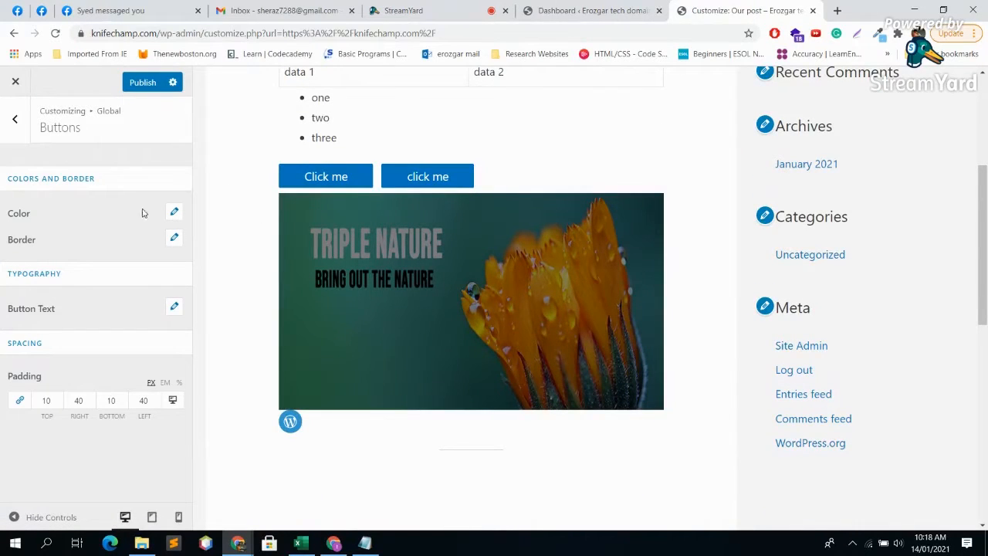
Try reddish shades such as #bb5353 as the buttons' normal background color, and reset it to the default.
{"action": "left_click", "coordinate": [173, 213]}
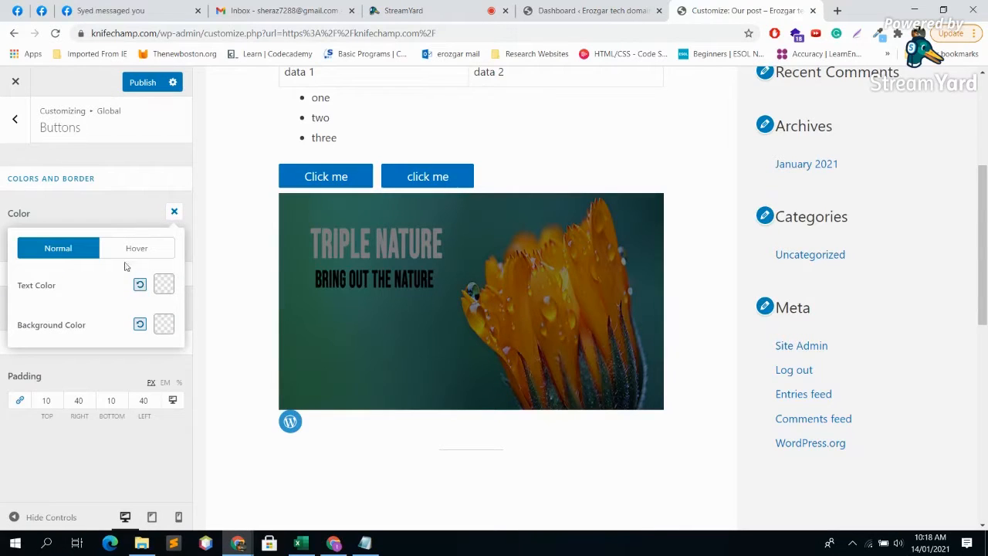
{"action": "left_click", "coordinate": [164, 323]}
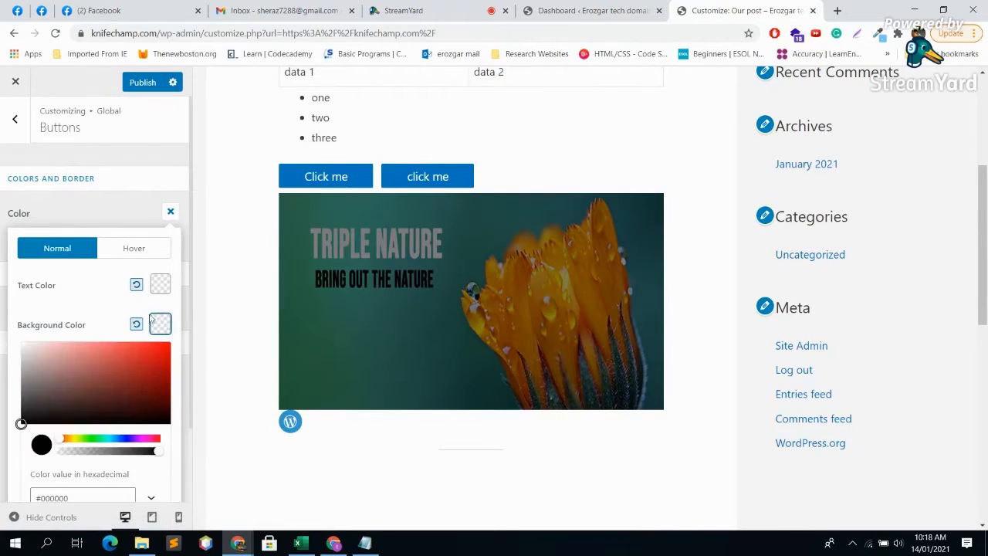
{"action": "left_click", "coordinate": [127, 387]}
{"action": "left_click", "coordinate": [104, 365]}
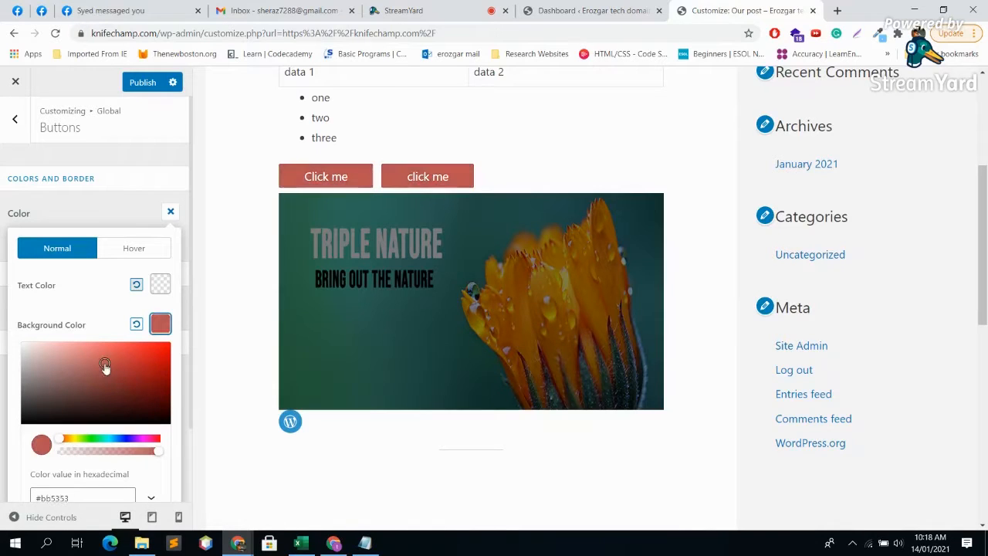
{"action": "mouse_move", "coordinate": [135, 370]}
{"action": "left_mouse_down"}
{"action": "mouse_move", "coordinate": [158, 370]}
{"action": "mouse_move", "coordinate": [140, 398]}
{"action": "mouse_move", "coordinate": [93, 359]}
{"action": "mouse_move", "coordinate": [52, 372]}
{"action": "mouse_move", "coordinate": [59, 404]}
{"action": "mouse_move", "coordinate": [106, 383]}
{"action": "mouse_move", "coordinate": [62, 373]}
{"action": "mouse_move", "coordinate": [125, 384]}
{"action": "mouse_move", "coordinate": [51, 359]}
{"action": "mouse_move", "coordinate": [125, 381]}
{"action": "mouse_move", "coordinate": [50, 359]}
{"action": "mouse_move", "coordinate": [49, 372]}
{"action": "mouse_move", "coordinate": [106, 396]}
{"action": "left_mouse_up"}
{"action": "left_click", "coordinate": [136, 325]}
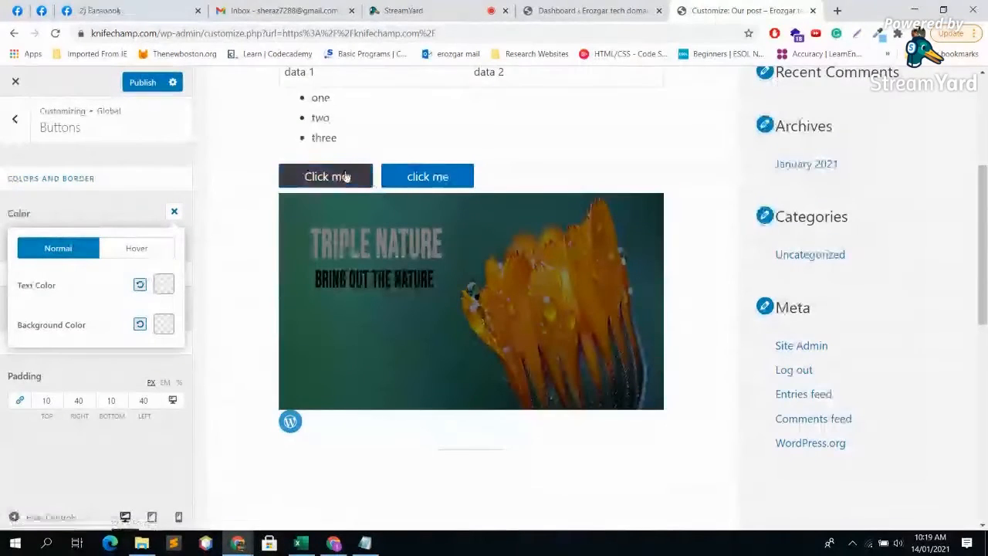
Try dark red shades such as #941e1e and #884242 as the buttons' normal text color, and reset it.
{"action": "left_click", "coordinate": [162, 284]}
{"action": "left_click", "coordinate": [139, 339]}
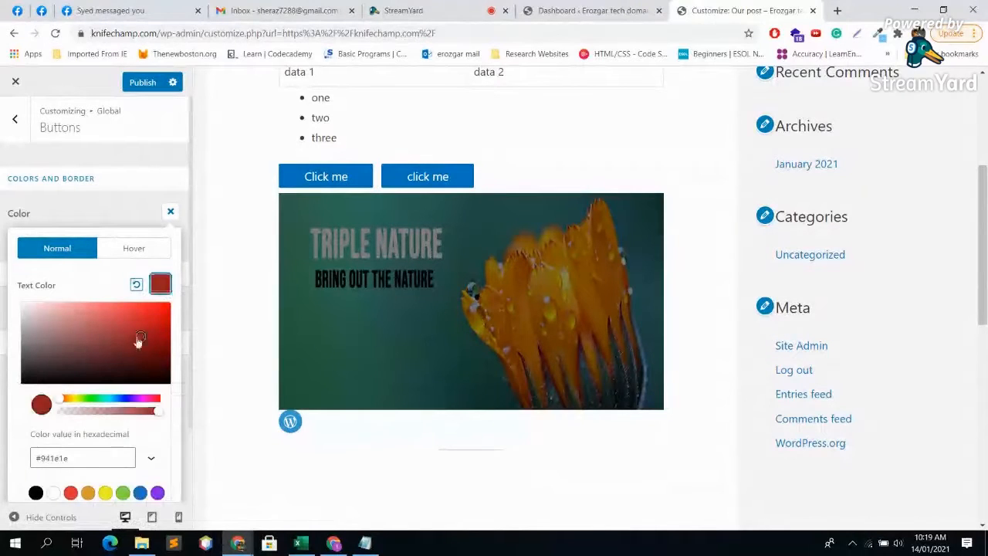
{"action": "left_click_drag", "start_coordinate": [139, 339], "coordinate": [107, 331]}
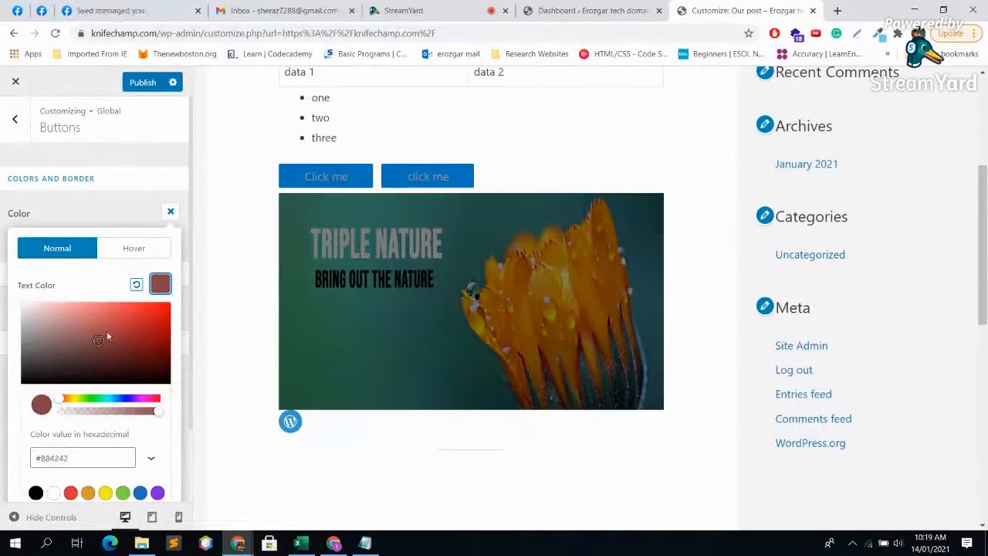
{"action": "left_click", "coordinate": [136, 285]}
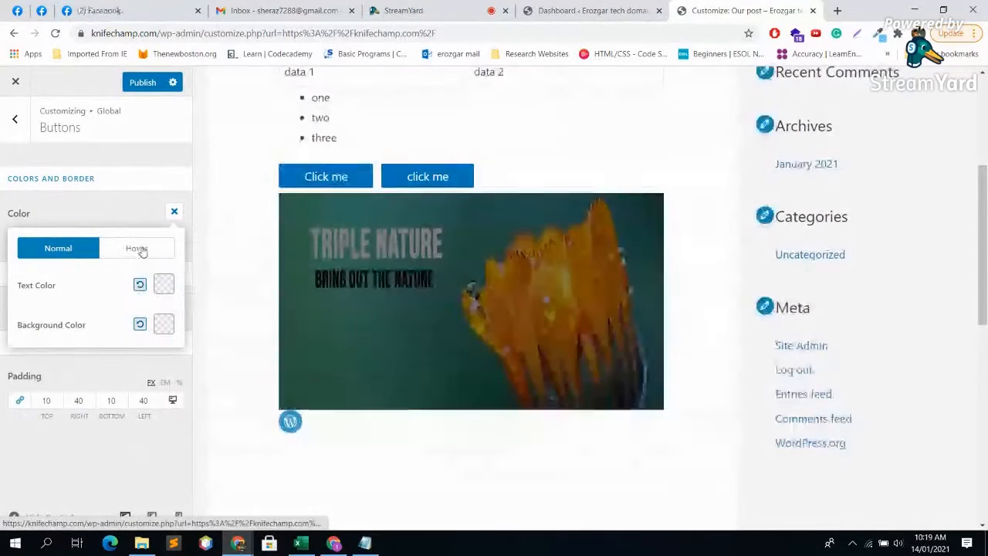
Try yellow #eeee22 at about 0.3 opacity as the buttons' hover background color, reset it and close the color settings.
{"action": "left_click", "coordinate": [139, 249]}
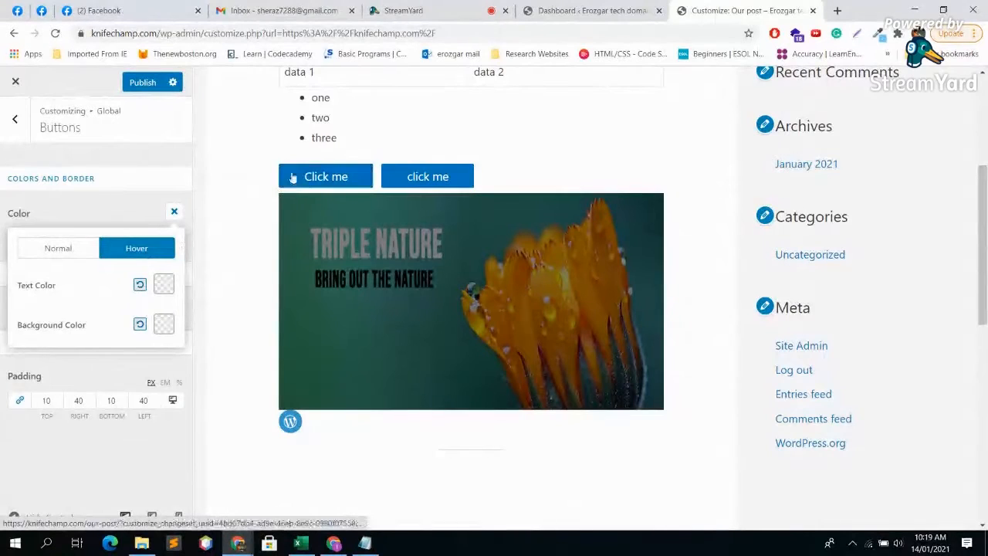
{"action": "left_click", "coordinate": [163, 323]}
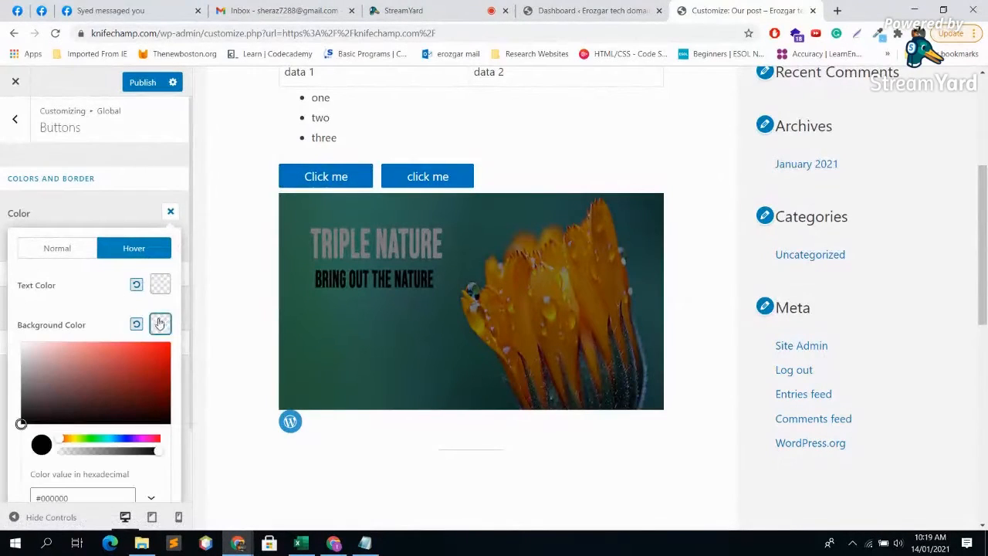
{"action": "scroll", "coordinate": [98, 405], "scroll_direction": "down", "scroll_amount": 1}
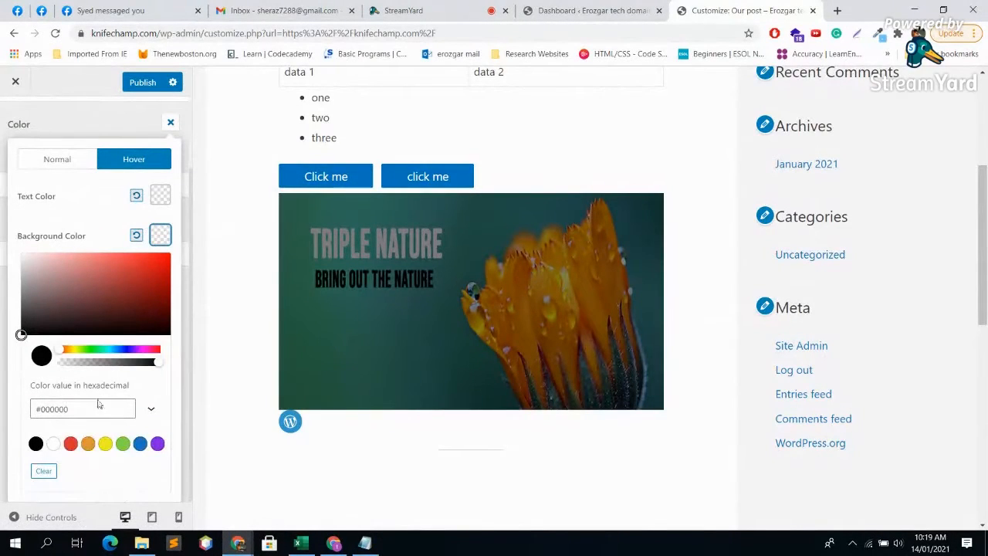
{"action": "left_click", "coordinate": [105, 443]}
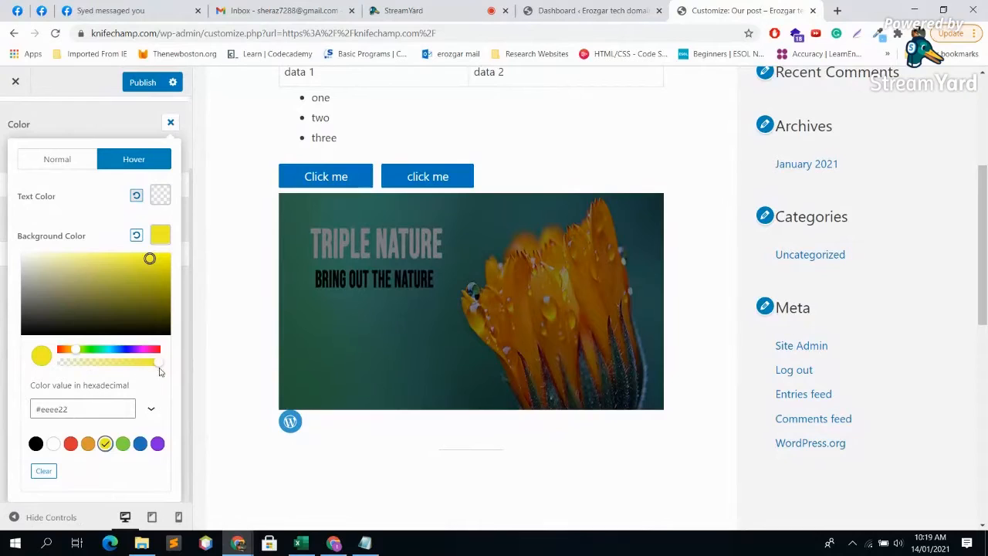
{"action": "left_click_drag", "start_coordinate": [159, 362], "coordinate": [94, 362]}
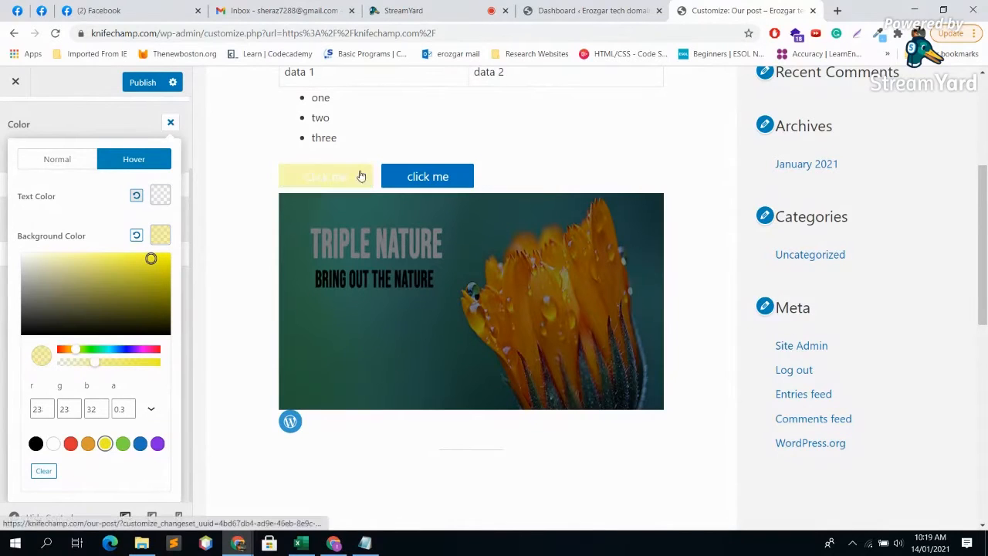
{"action": "left_click", "coordinate": [136, 237]}
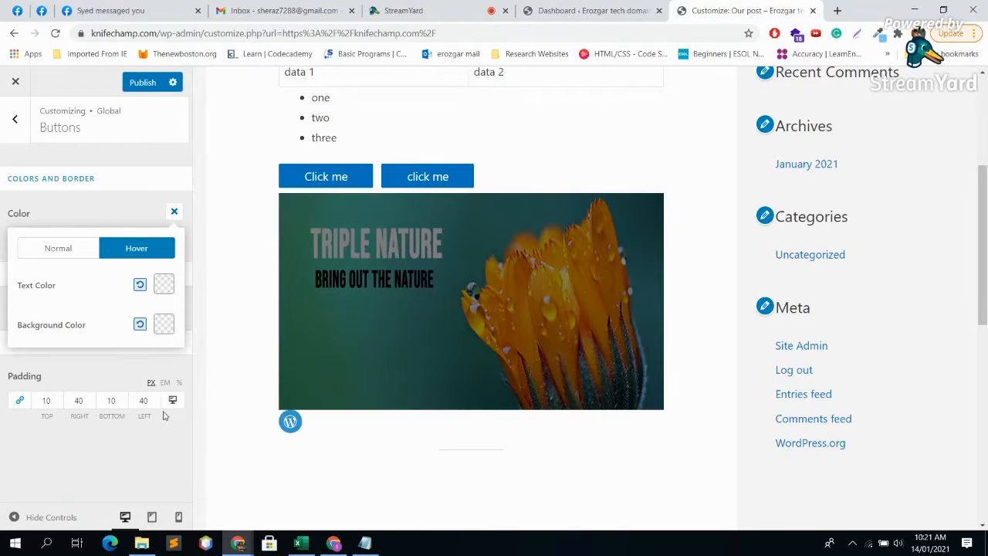
{"action": "left_click", "coordinate": [175, 212]}
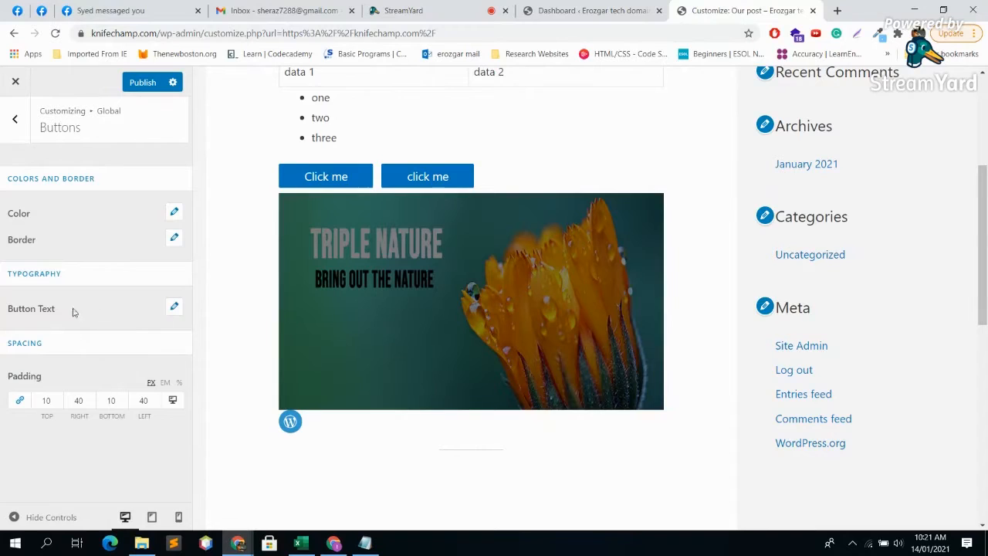
Set the buttons' border radius to 54 and, with the side widths unlinked, their top border width to 22.
{"action": "left_click", "coordinate": [173, 239]}
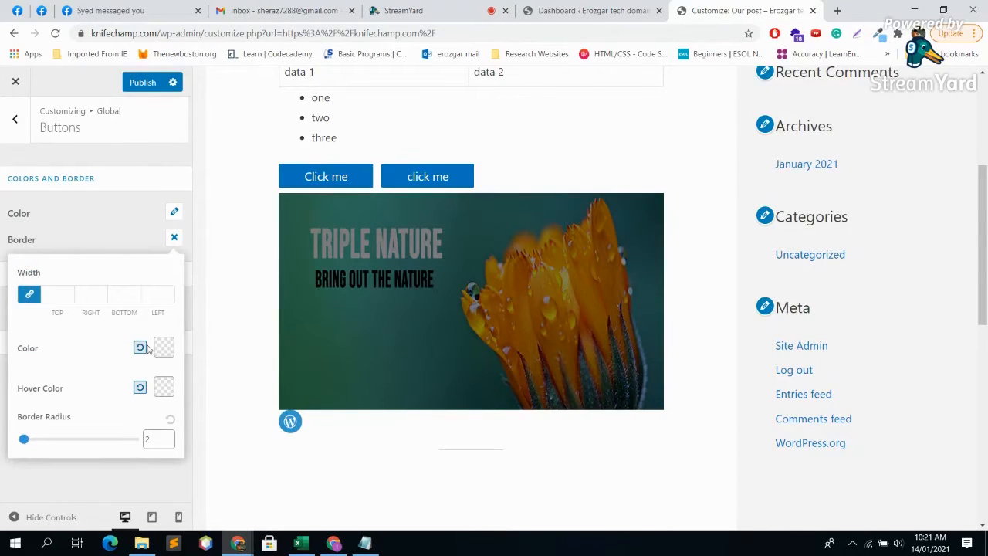
{"action": "left_click_drag", "start_coordinate": [25, 440], "coordinate": [52, 439]}
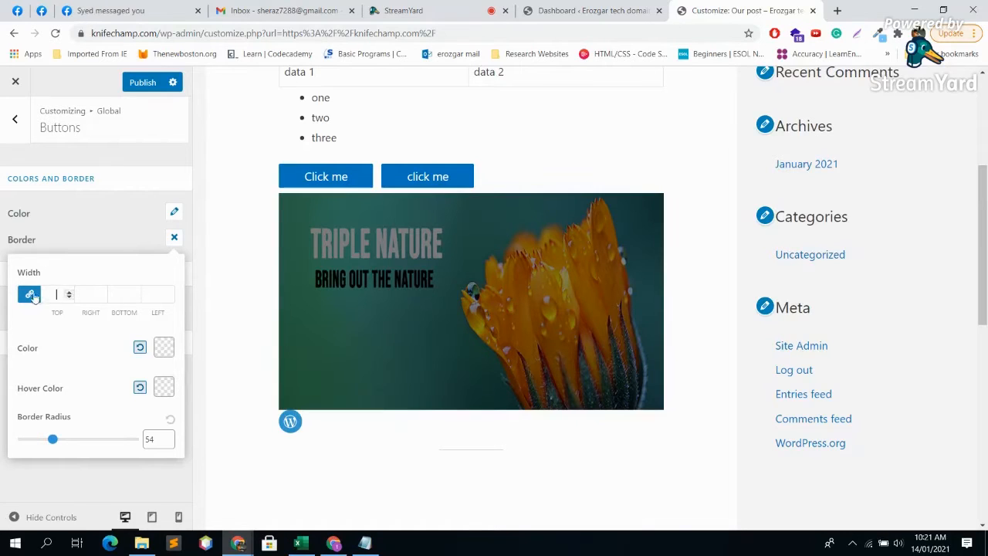
{"action": "left_click", "coordinate": [33, 296]}
{"action": "type", "text": "222"}
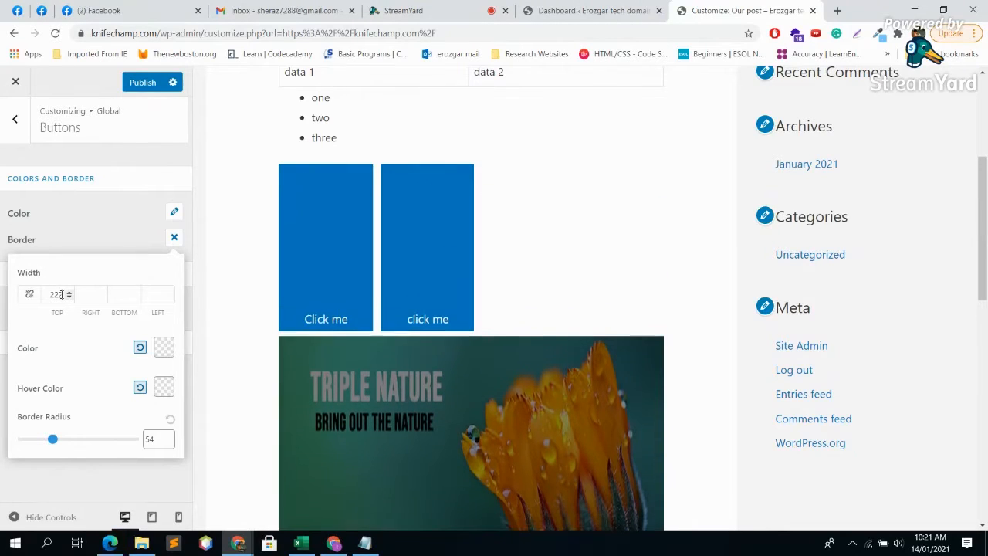
{"action": "key", "text": "BackSpace"}
{"action": "key", "text": "BackSpace"}
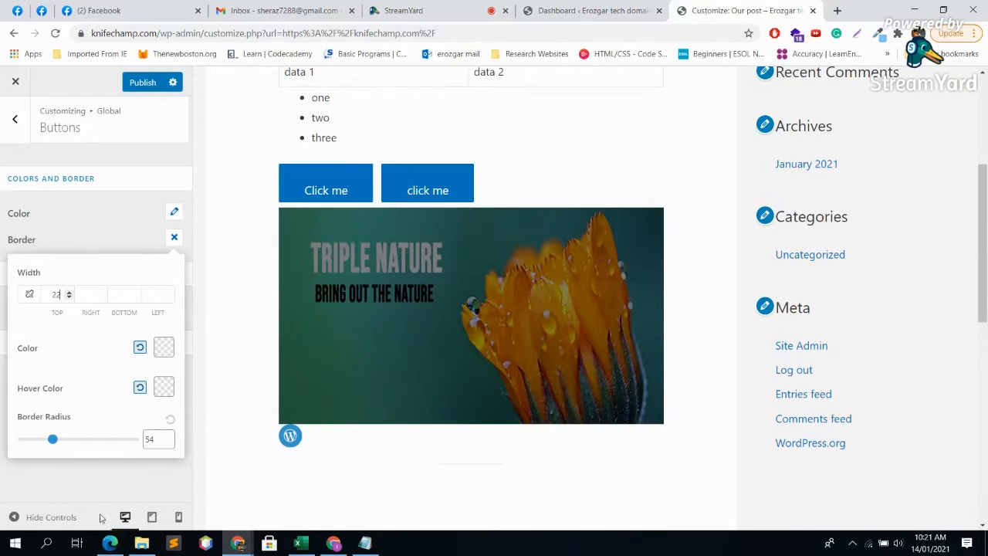
{"action": "left_click", "coordinate": [111, 544]}
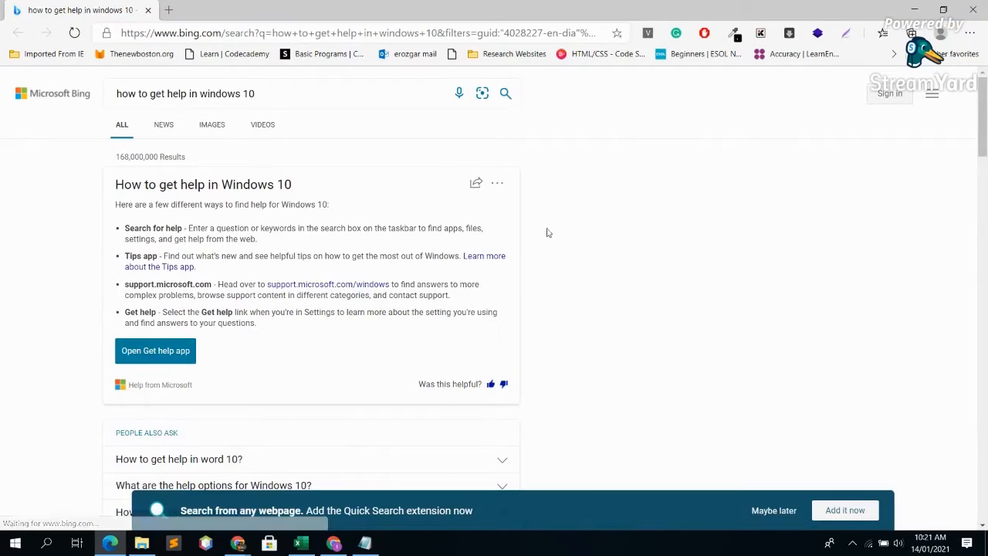
{"action": "left_click", "coordinate": [237, 543]}
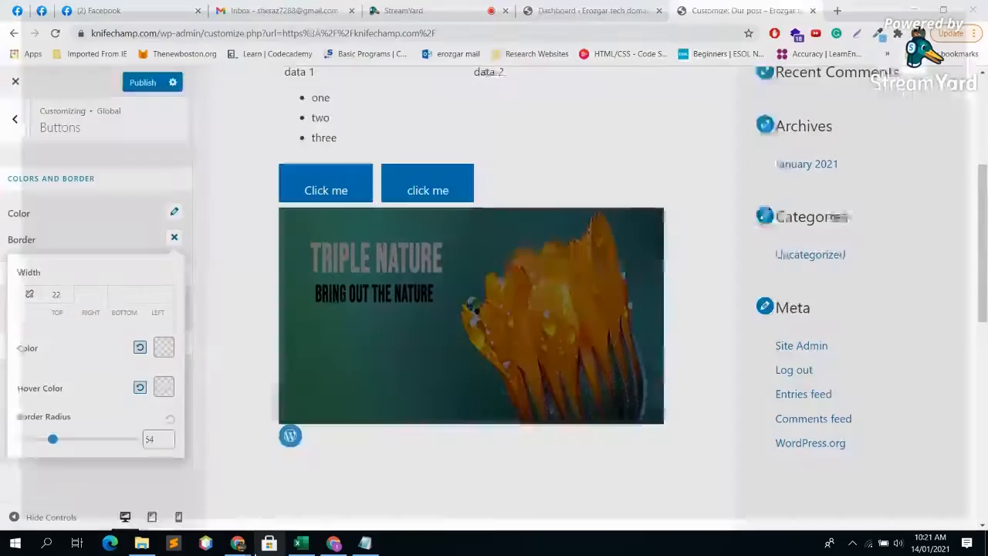
{"action": "left_click", "coordinate": [164, 488]}
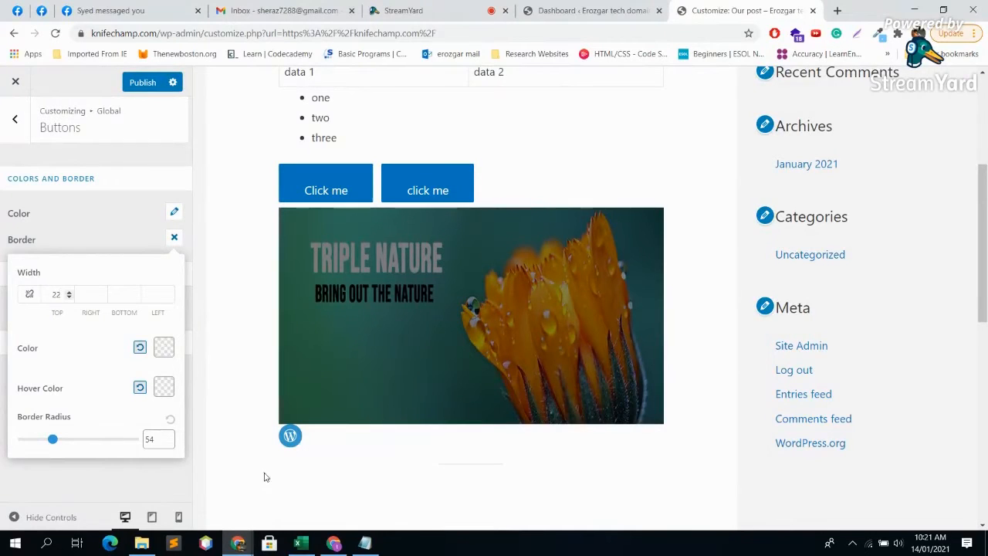
Set the buttons' top border width to 2 and right border width to 4.
{"action": "key", "text": "BackSpace"}
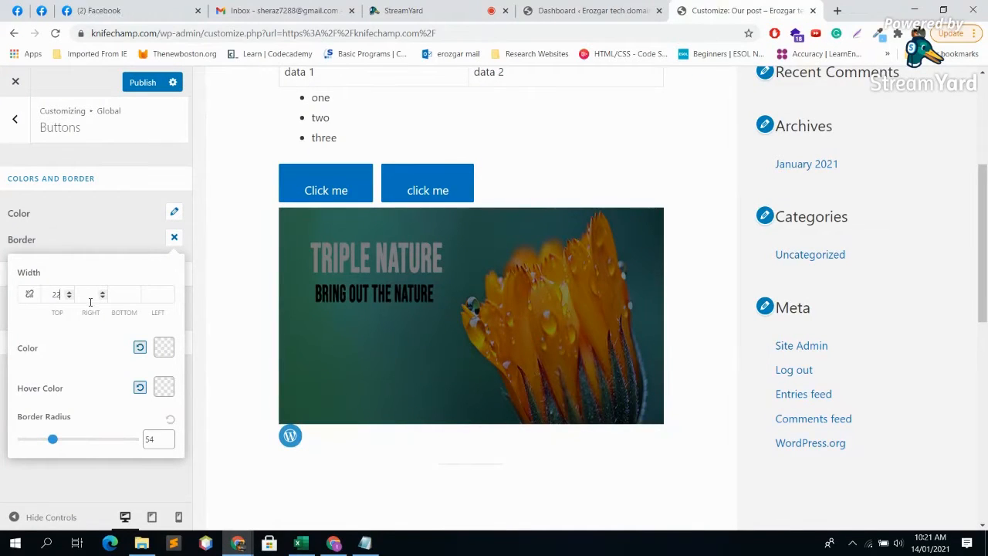
{"action": "left_click", "coordinate": [87, 297]}
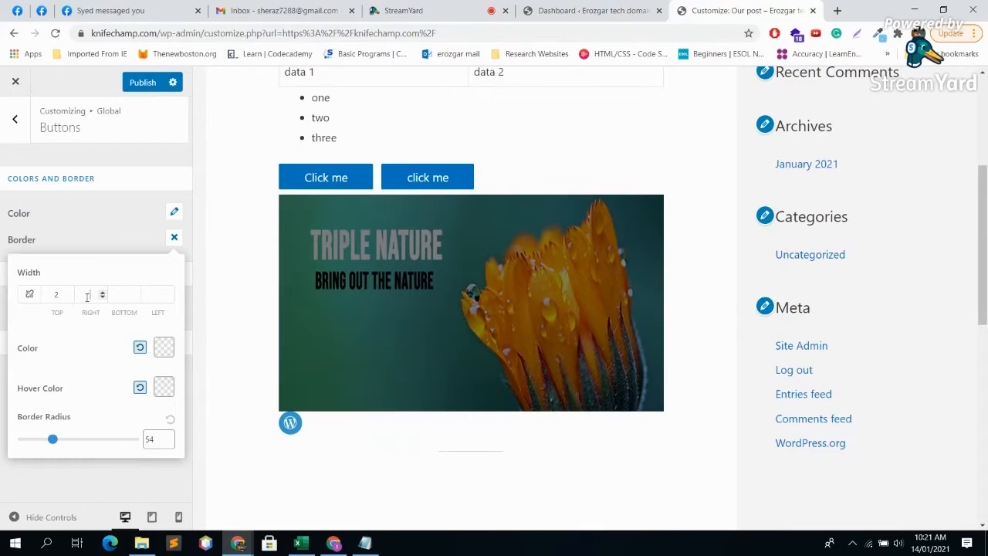
{"action": "type", "text": "4"}
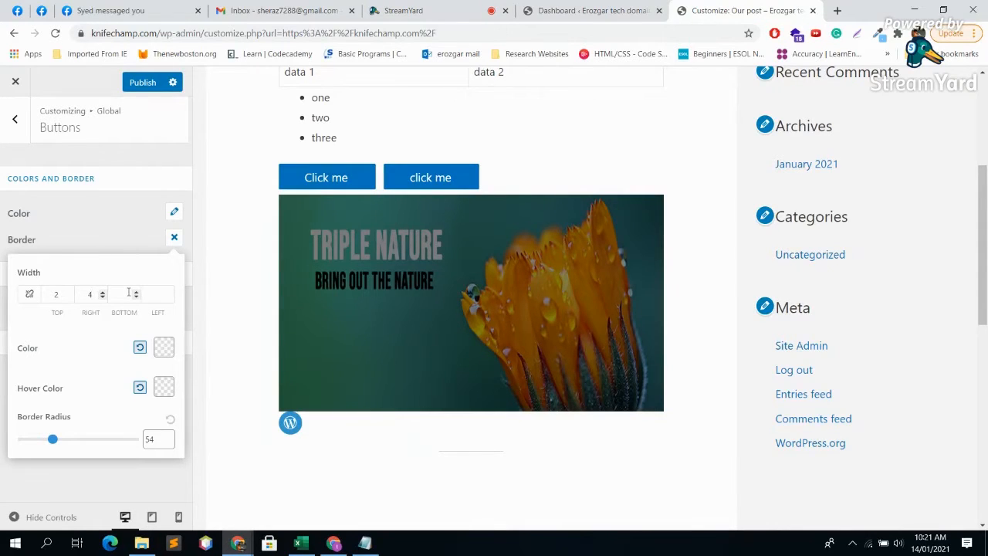
Set the buttons' border color to a light pinkish red, close the border settings and reopen them.
{"action": "left_click", "coordinate": [164, 348]}
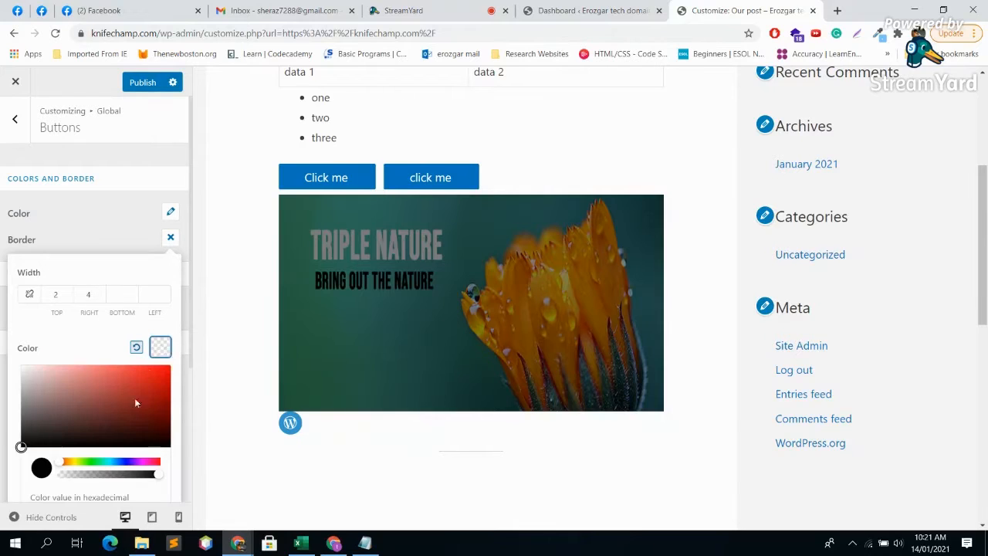
{"action": "left_click", "coordinate": [123, 413]}
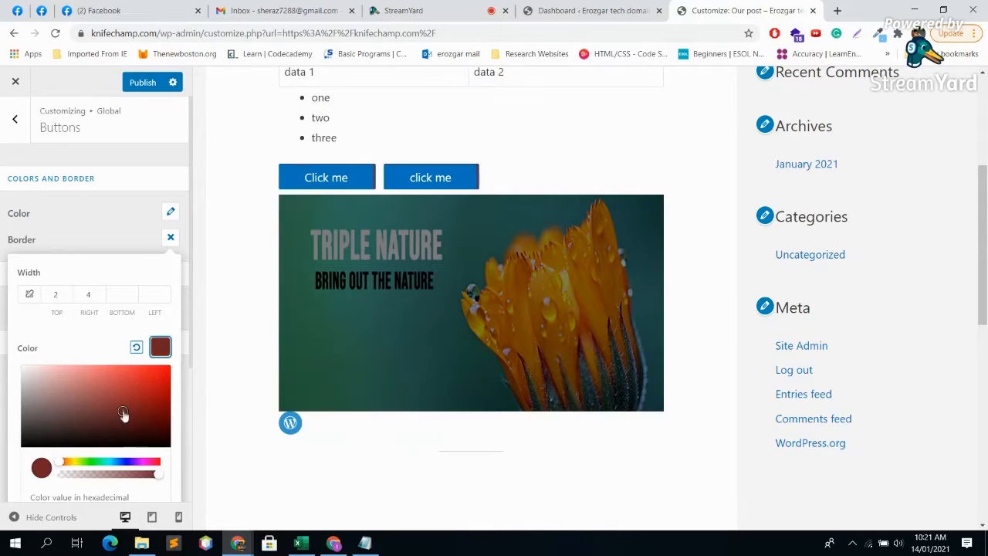
{"action": "left_click", "coordinate": [85, 434]}
{"action": "left_click", "coordinate": [70, 375]}
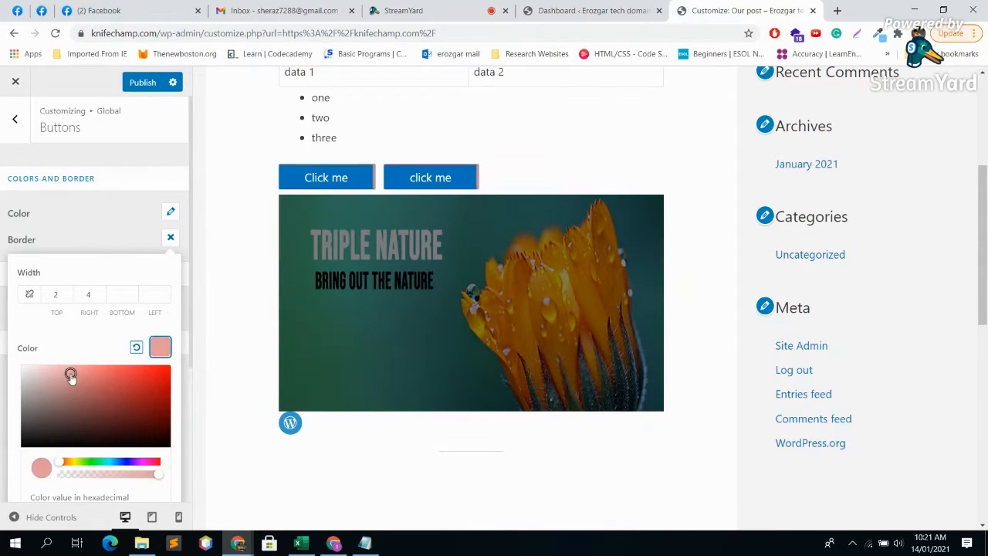
{"action": "left_click", "coordinate": [103, 254]}
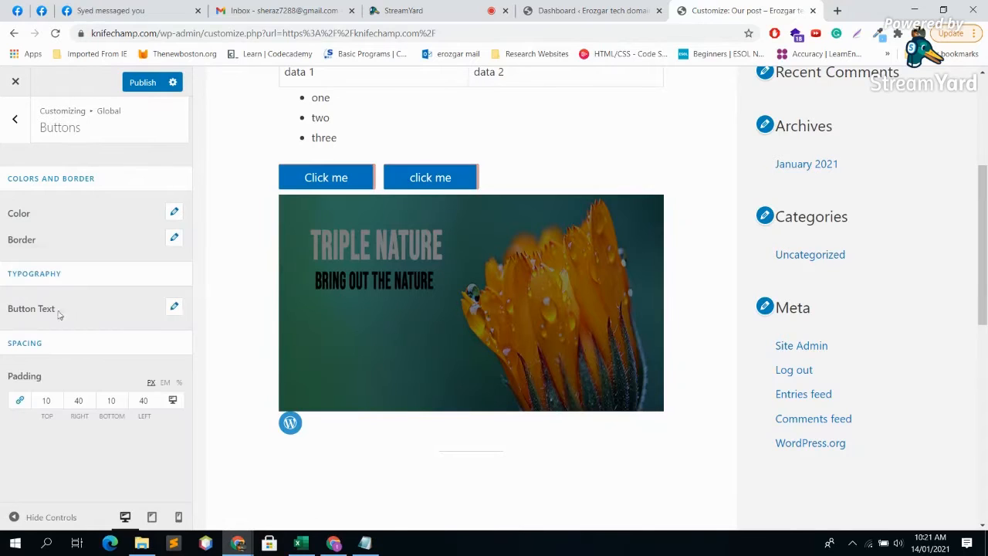
{"action": "left_click", "coordinate": [23, 239]}
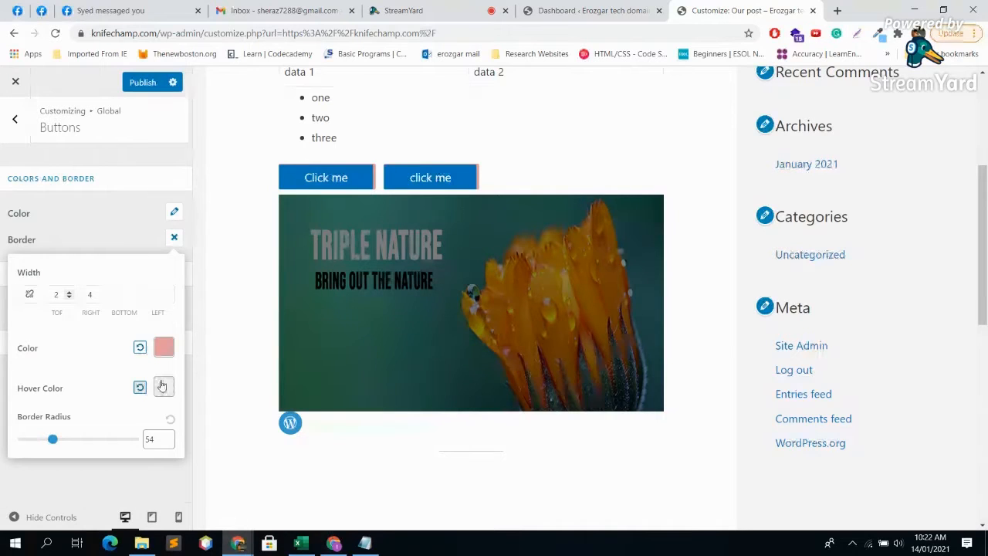
Set the buttons' bottom, left and top border widths to 4.
{"action": "left_click", "coordinate": [123, 294]}
{"action": "type", "text": "4"}
{"action": "left_click", "coordinate": [151, 294]}
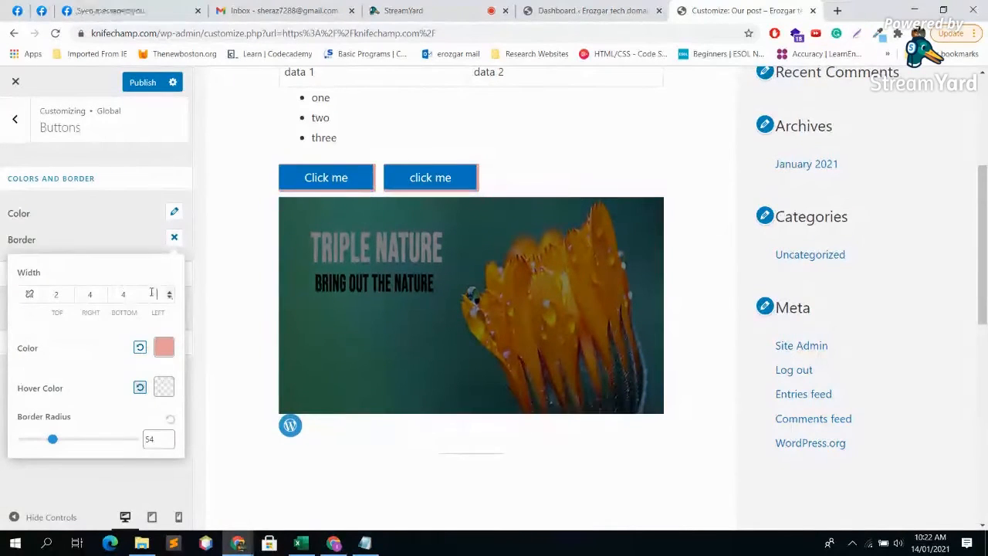
{"action": "type", "text": "4"}
{"action": "left_click_drag", "start_coordinate": [64, 296], "coordinate": [31, 298]}
{"action": "type", "text": "0"}
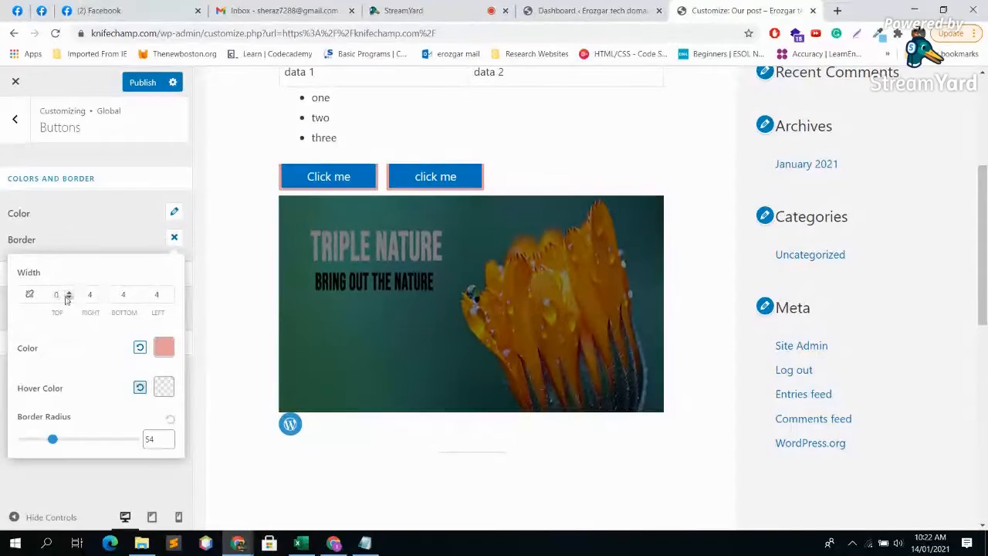
{"action": "type", "text": "4"}
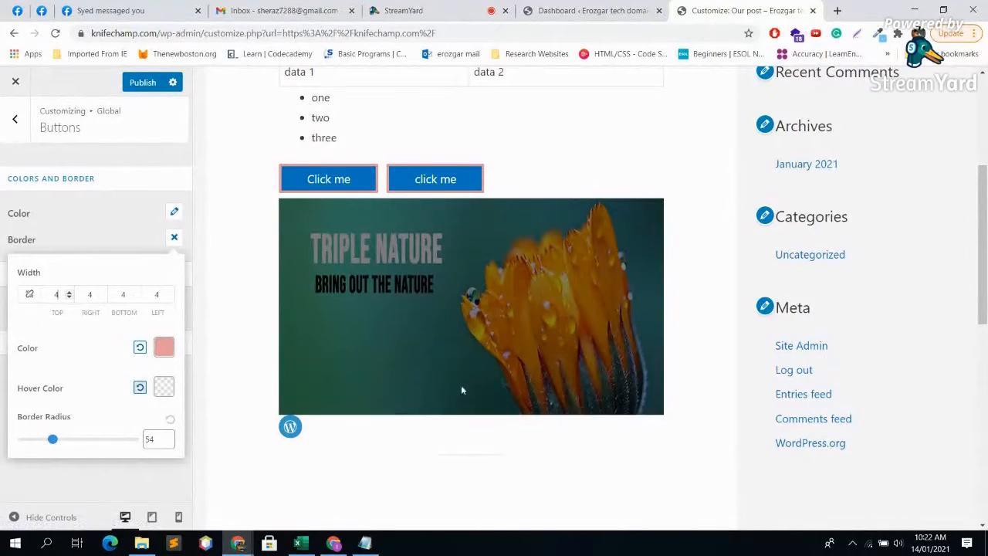
Set the buttons' border hover color to a dark reddish brown and close the border settings.
{"action": "left_click", "coordinate": [165, 388]}
{"action": "left_click", "coordinate": [140, 425]}
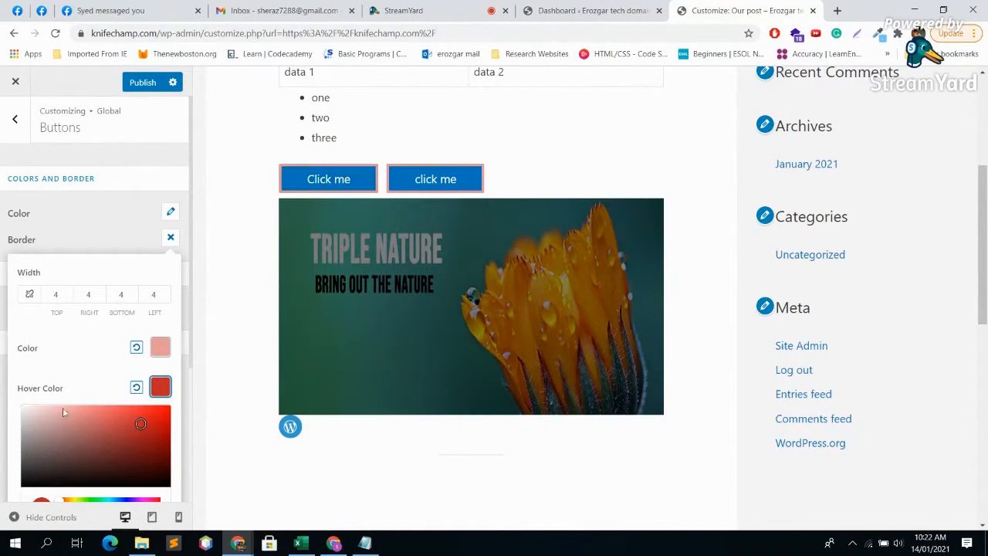
{"action": "left_click", "coordinate": [95, 459]}
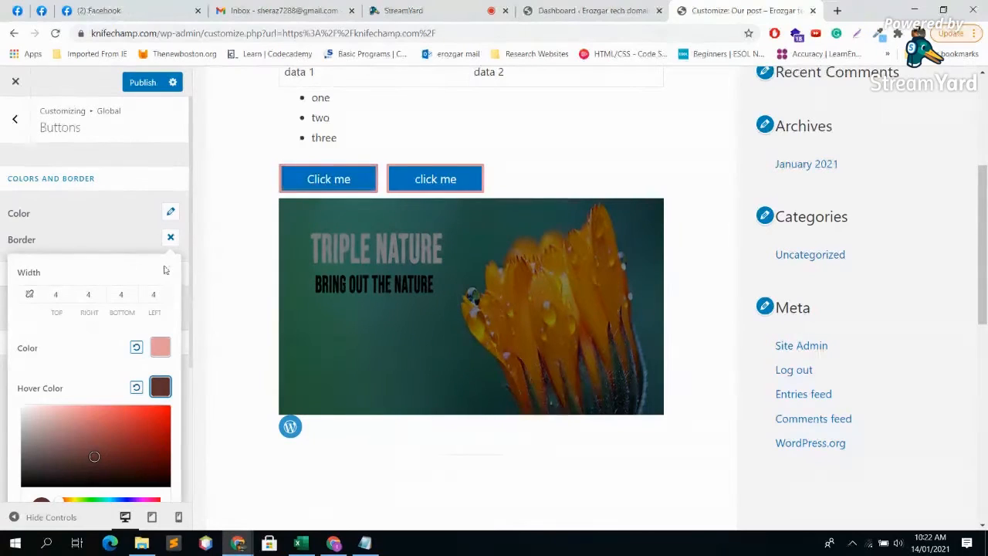
{"action": "left_click", "coordinate": [170, 238]}
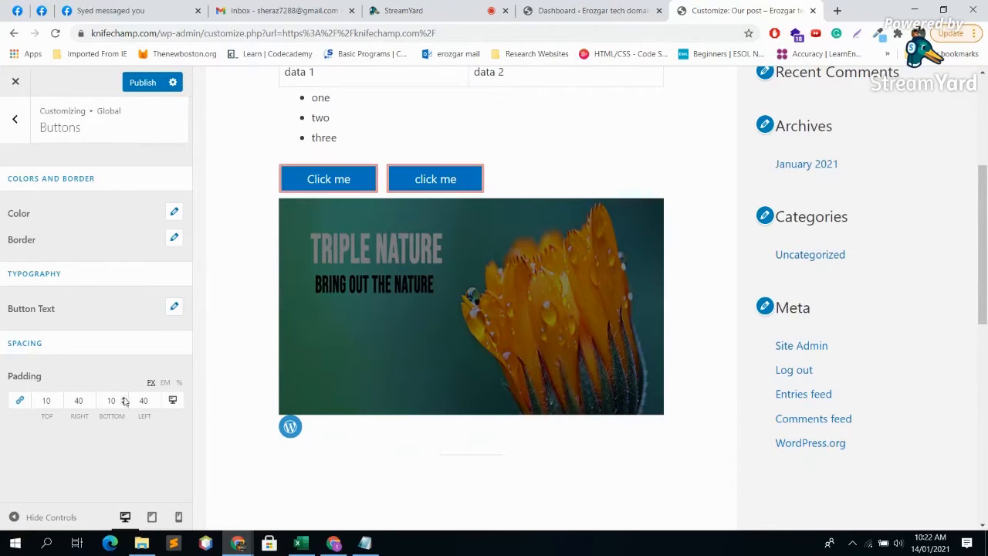
Raise the buttons' linked padding to 36 px on all four sides.
{"action": "left_click", "coordinate": [58, 400]}
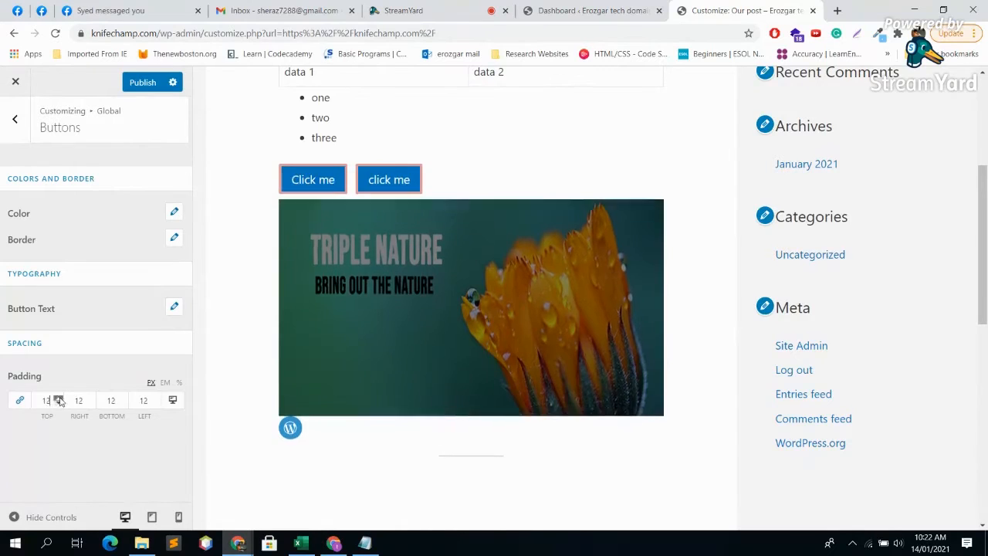
{"action": "left_click", "coordinate": [58, 401]}
{"action": "left_click", "coordinate": [58, 401]}
{"action": "left_click", "coordinate": [57, 400]}
{"action": "left_click", "coordinate": [59, 398]}
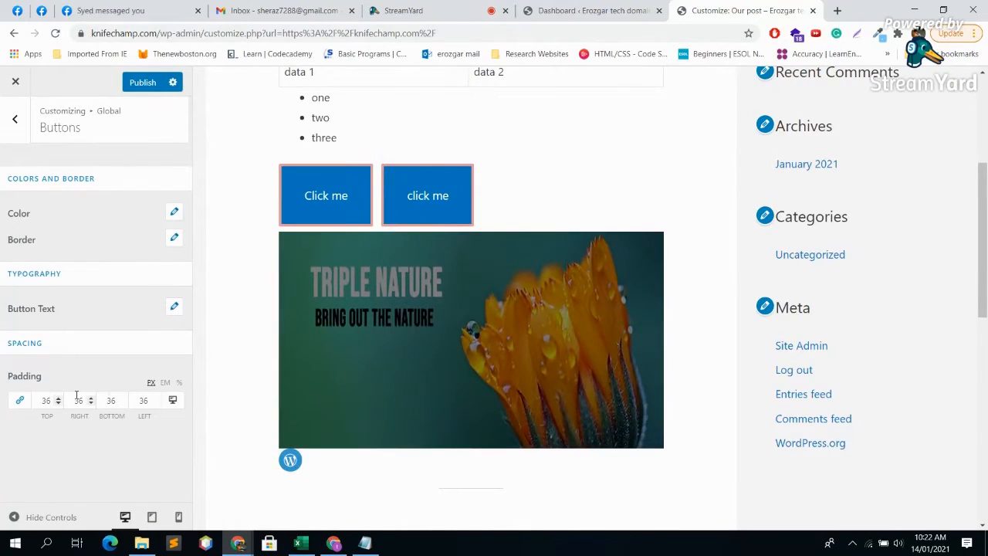
Unlink the buttons' padding sides, set the right padding to 102 px and return to the main customizer list.
{"action": "left_click", "coordinate": [21, 402]}
{"action": "left_click", "coordinate": [92, 398]}
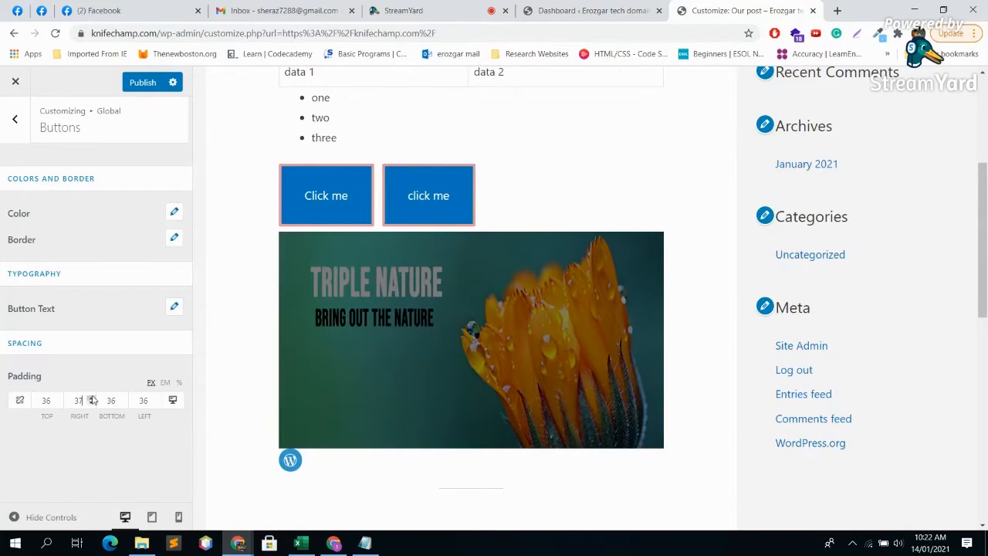
{"action": "left_click_drag", "start_coordinate": [92, 398], "coordinate": [91, 398]}
{"action": "left_click", "coordinate": [16, 121]}
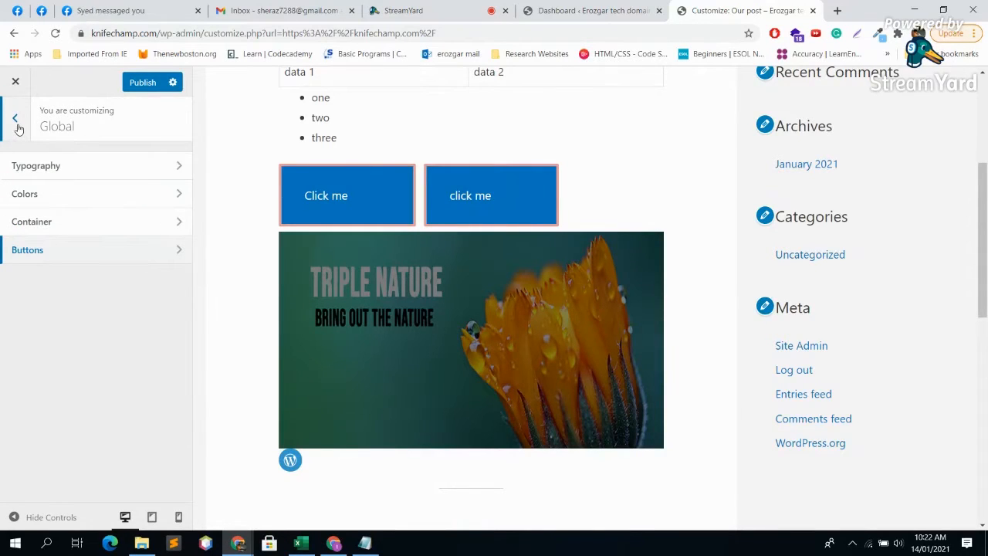
{"action": "left_click", "coordinate": [16, 122]}
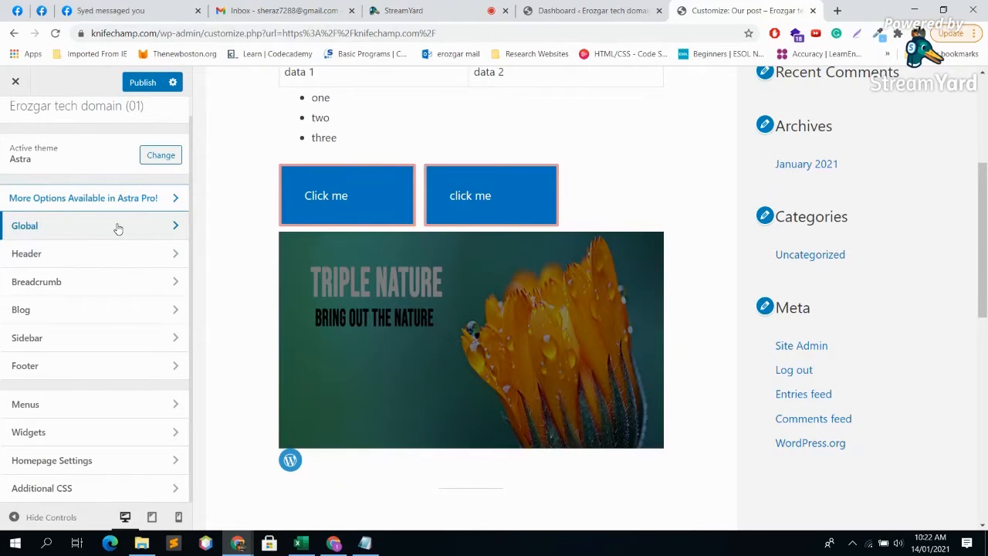
Switch to StreamYard to read the viewers' live comments, and return to the site customizer.
{"action": "left_click", "coordinate": [402, 10]}
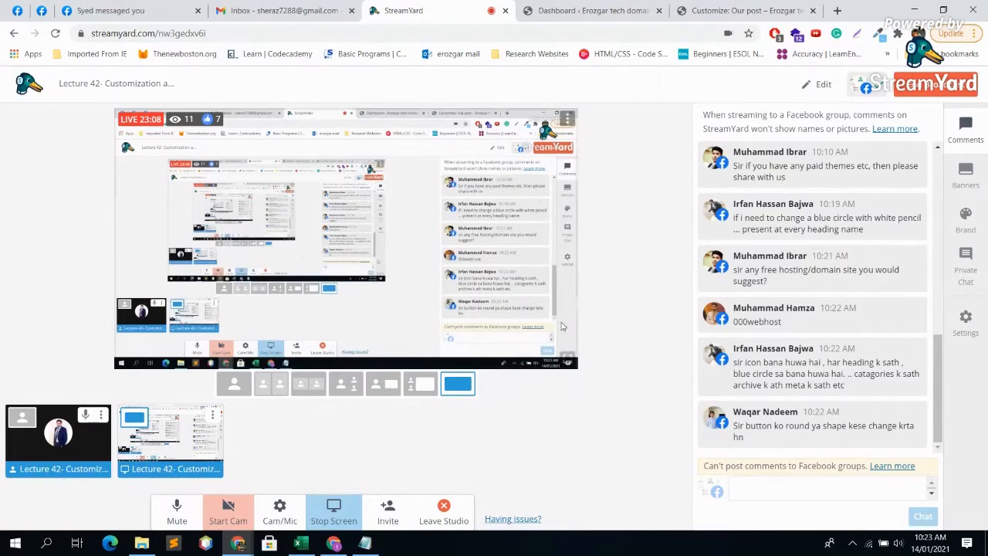
{"action": "left_click", "coordinate": [594, 6]}
{"action": "left_click", "coordinate": [463, 8]}
{"action": "left_click", "coordinate": [584, 7]}
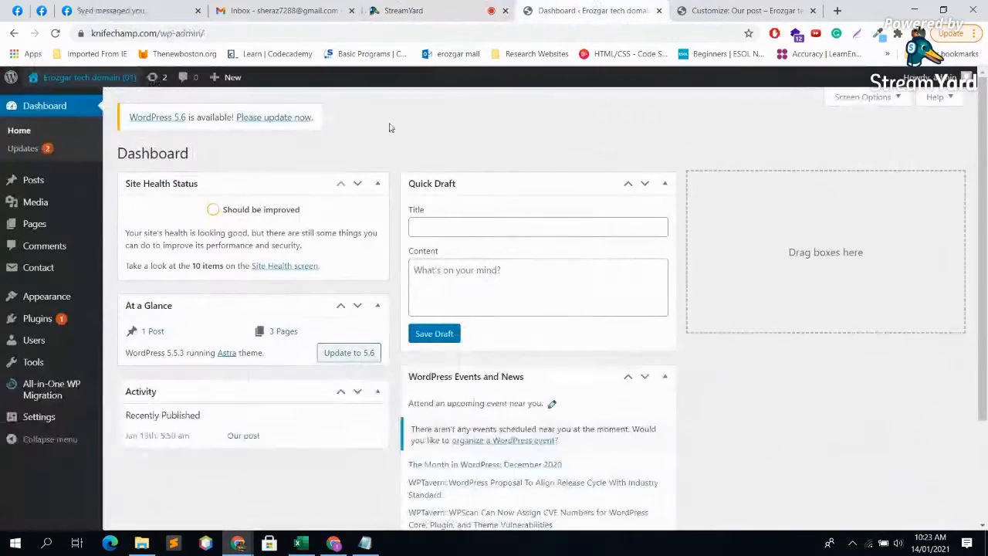
{"action": "left_click", "coordinate": [745, 10]}
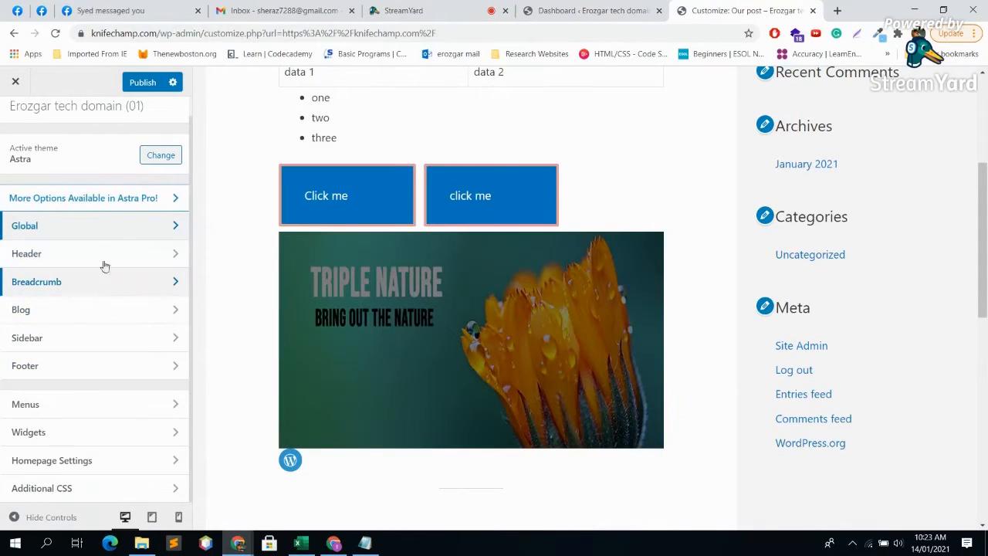
Reset the border color, border hover color and border radius in the global button settings, and close the border settings.
{"action": "left_click", "coordinate": [101, 224]}
{"action": "left_click", "coordinate": [81, 245]}
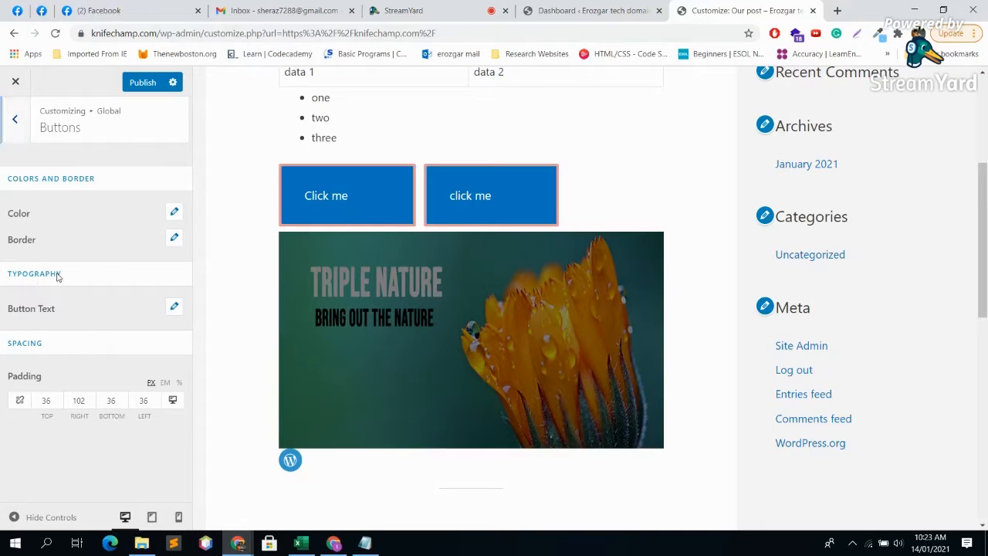
{"action": "left_click", "coordinate": [21, 240]}
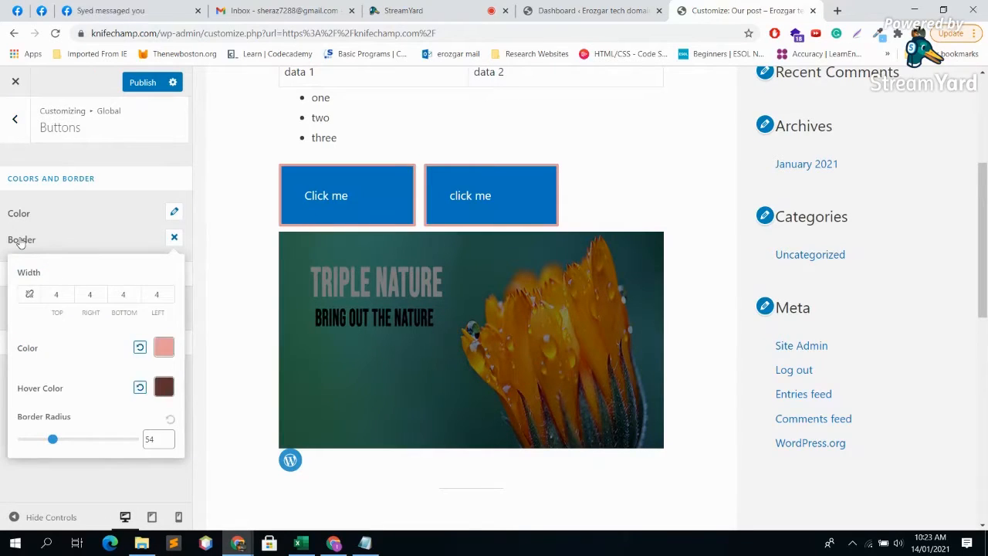
{"action": "left_click", "coordinate": [140, 346]}
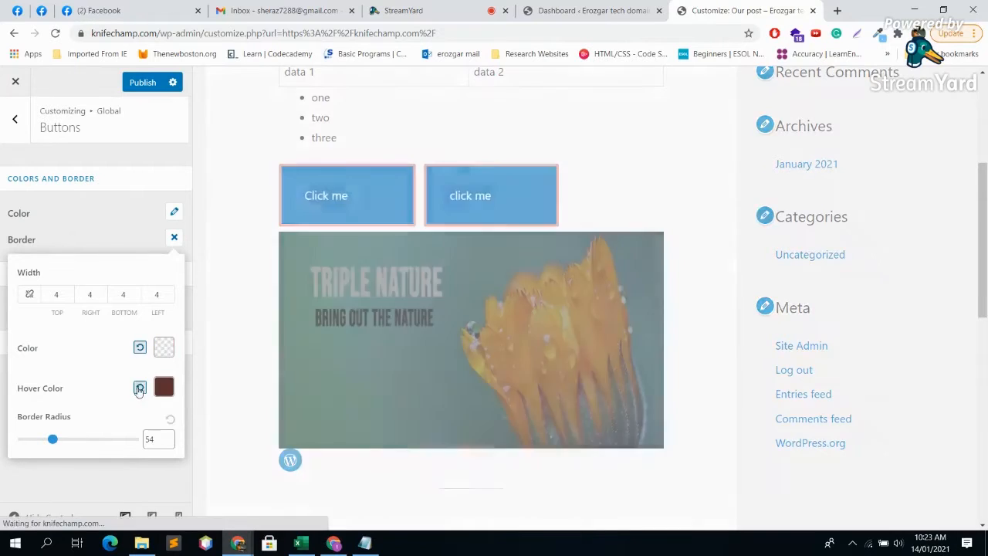
{"action": "left_click", "coordinate": [140, 386]}
{"action": "left_click", "coordinate": [170, 419]}
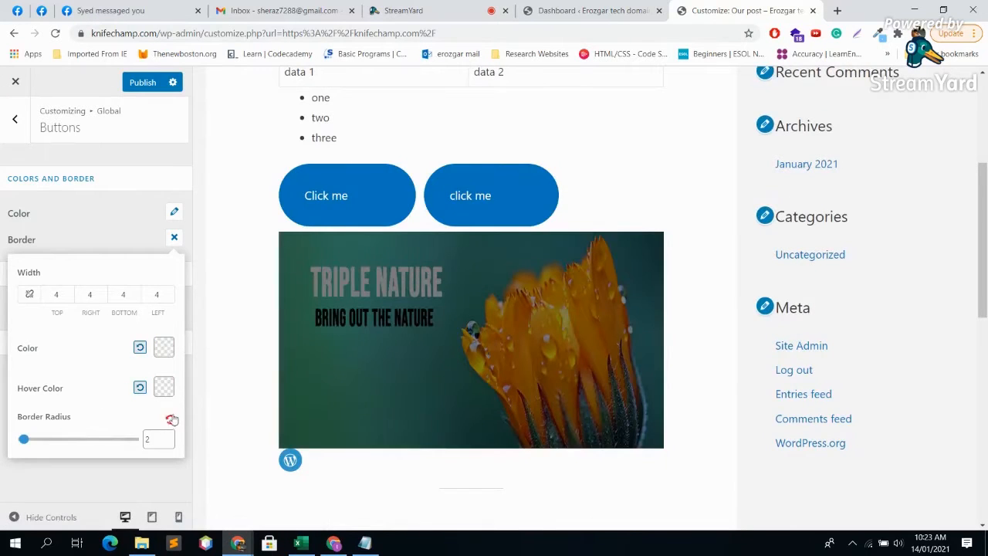
{"action": "left_click", "coordinate": [87, 213]}
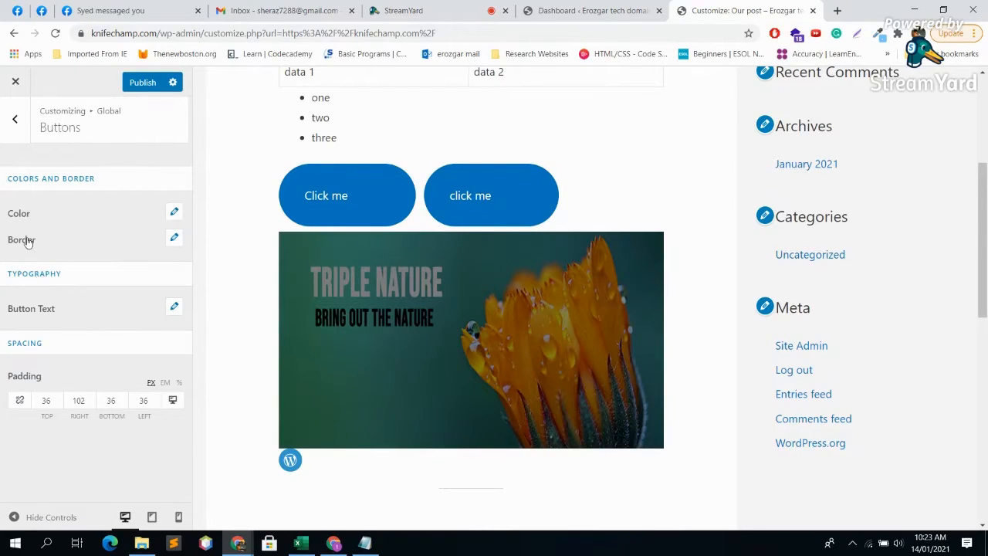
Try a border radius of 88 for the buttons, lower it again and close the border settings.
{"action": "left_click", "coordinate": [26, 240]}
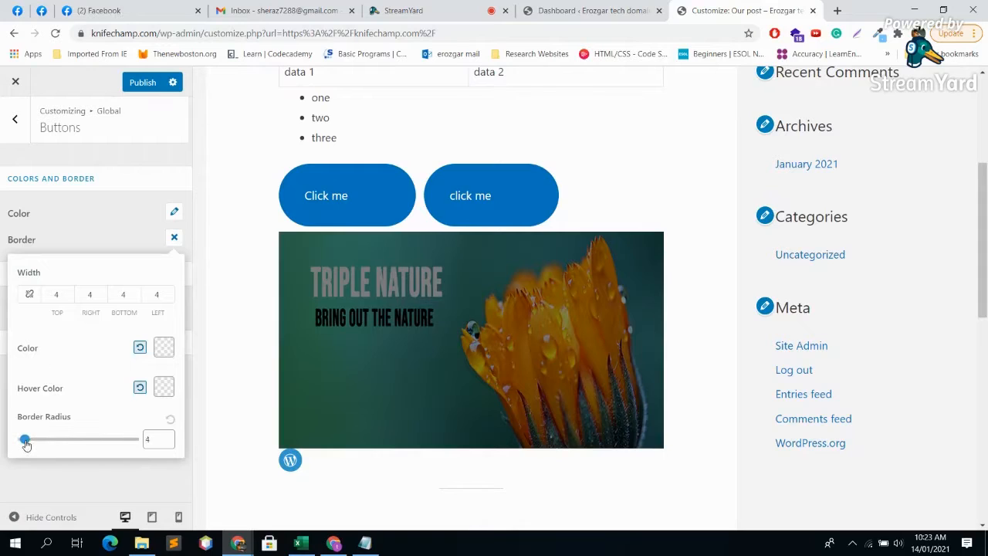
{"action": "left_click_drag", "start_coordinate": [24, 440], "coordinate": [71, 440]}
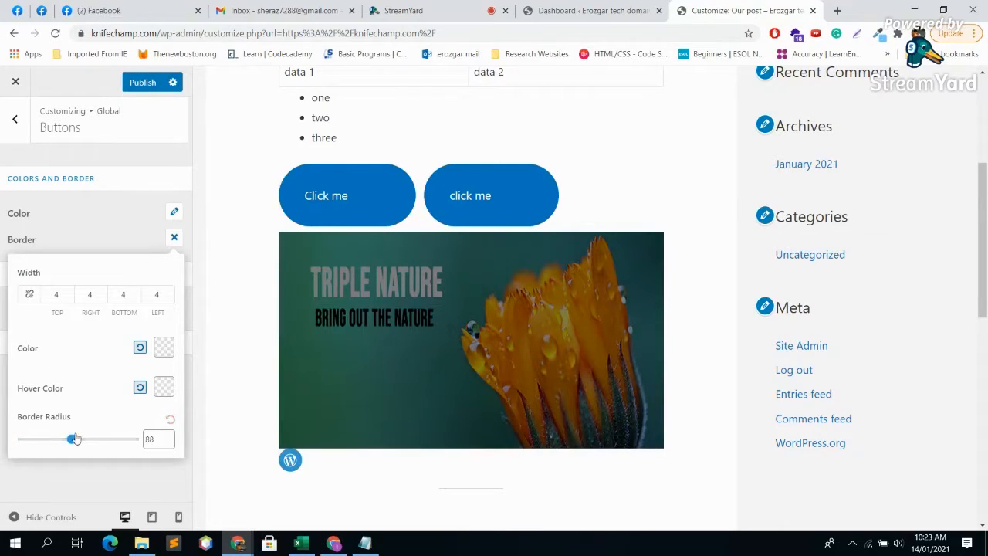
{"action": "left_click_drag", "start_coordinate": [76, 439], "coordinate": [2, 435]}
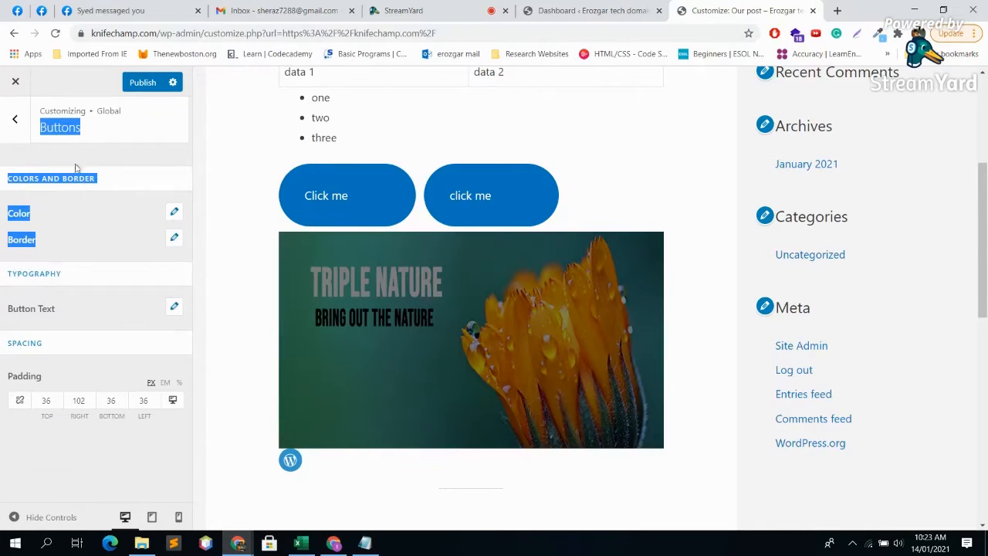
Open the header's Site Identity settings and show the Erozgar page in the preview.
{"action": "left_click", "coordinate": [15, 118]}
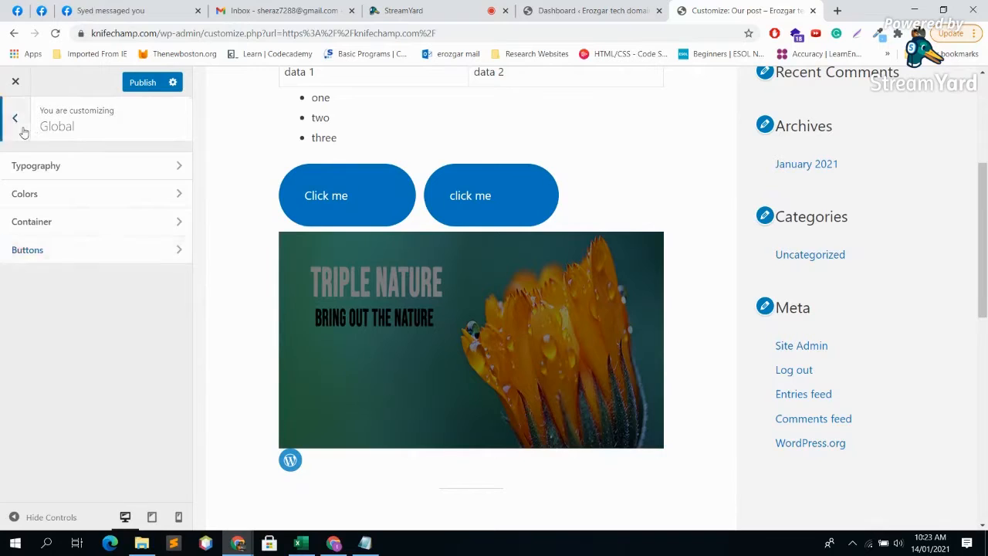
{"action": "left_click", "coordinate": [15, 118]}
{"action": "left_click", "coordinate": [128, 256]}
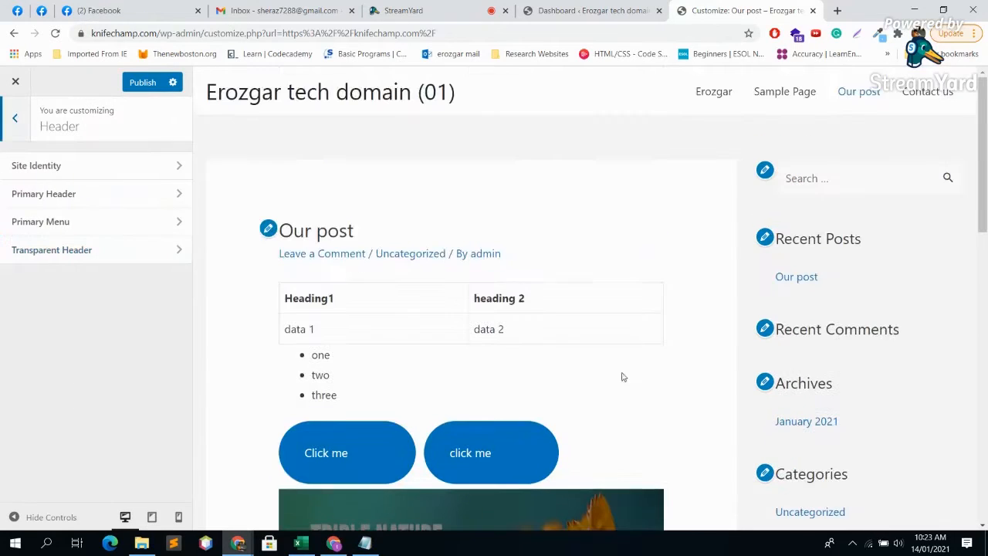
{"action": "left_click", "coordinate": [88, 165]}
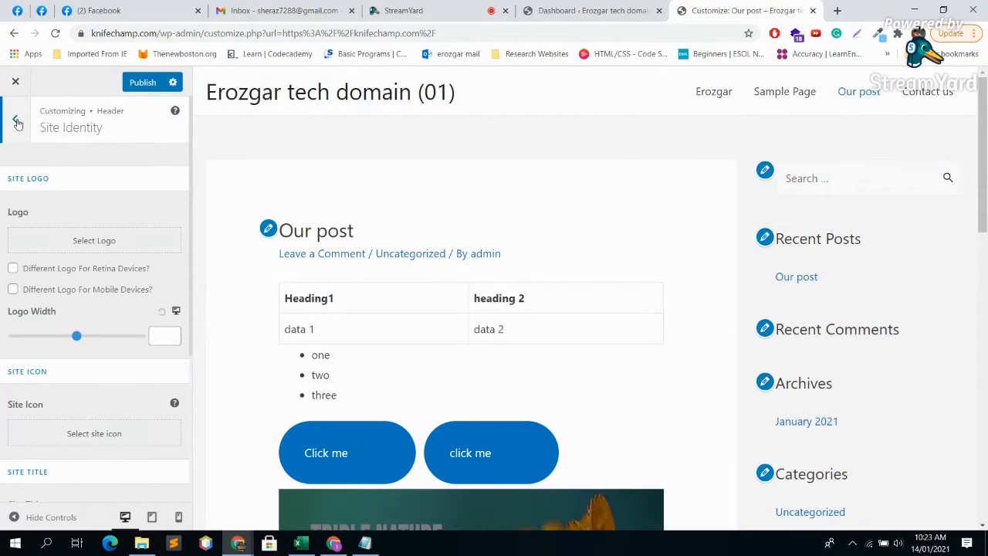
{"action": "left_click", "coordinate": [710, 91]}
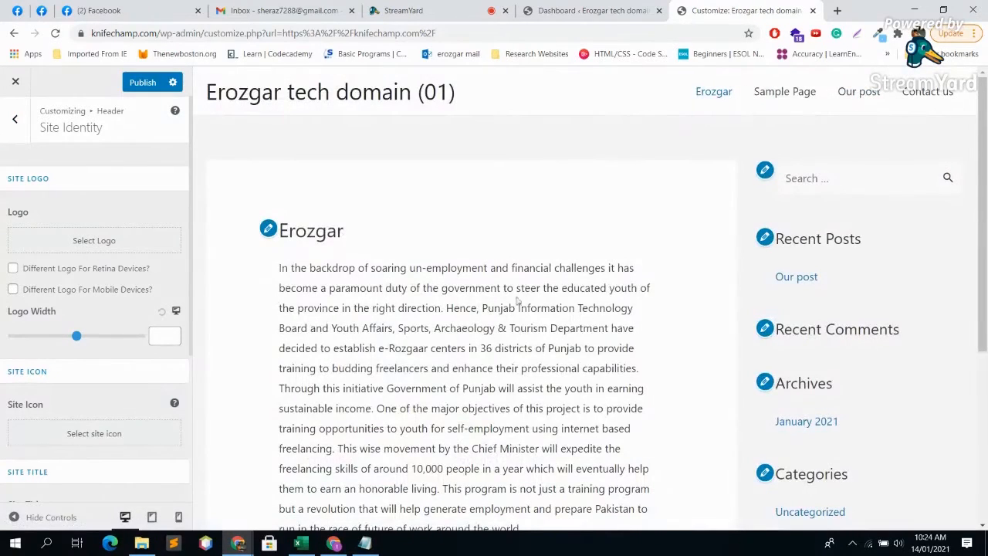
Check the media library for a site logo, and browse the logo templates on canva.com in a new browser tab.
{"action": "left_click", "coordinate": [118, 241]}
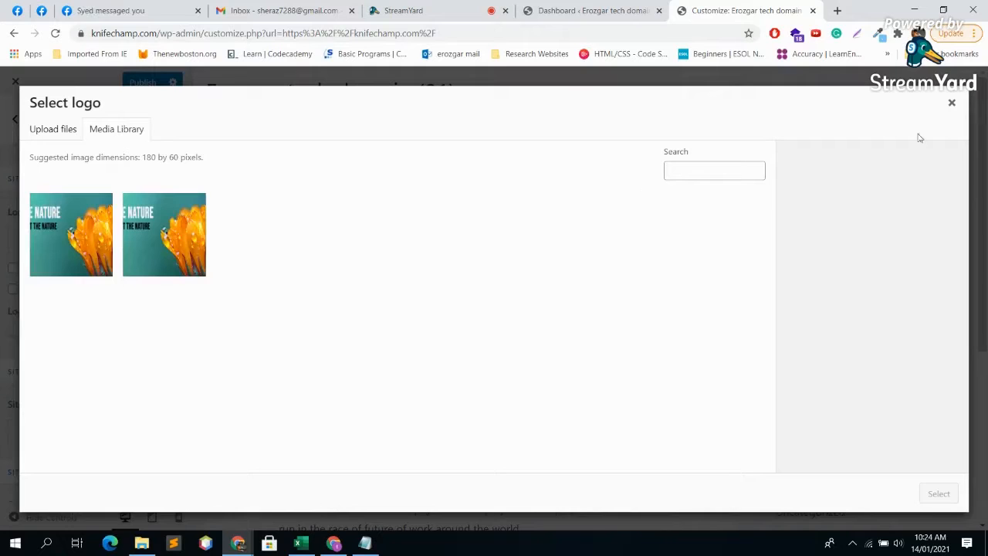
{"action": "left_click", "coordinate": [952, 102]}
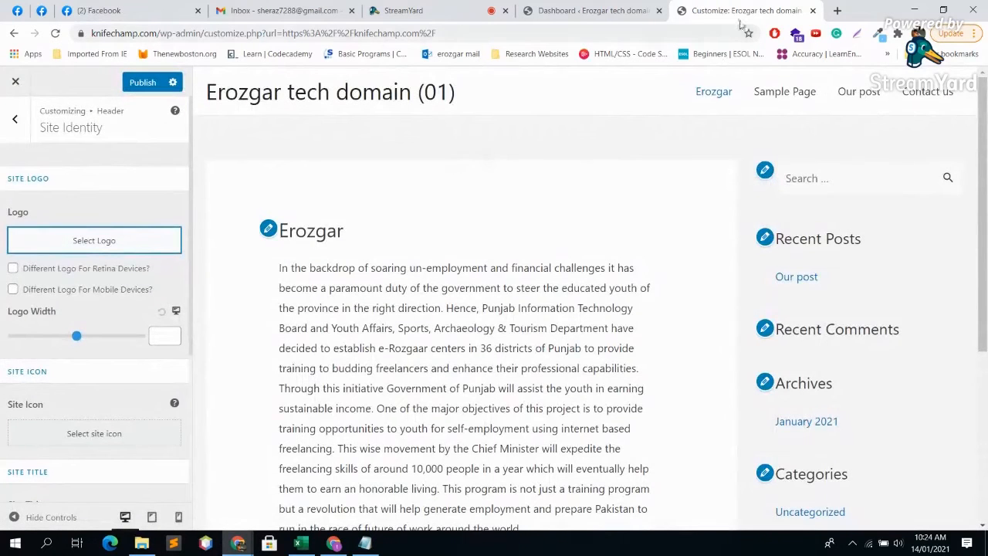
{"action": "left_click", "coordinate": [837, 10]}
{"action": "type", "text": "canva"}
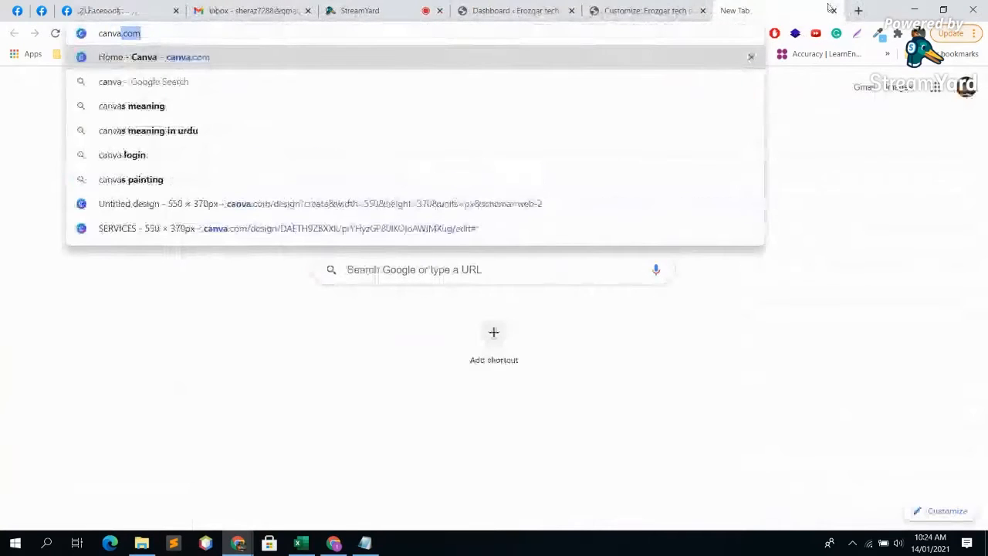
{"action": "key", "text": "Return"}
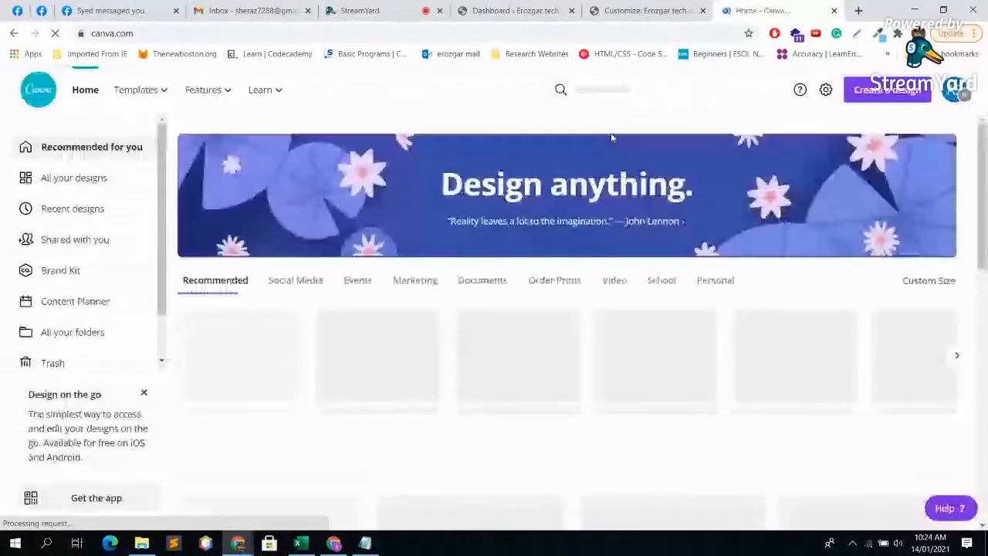
{"action": "scroll", "coordinate": [655, 143], "scroll_direction": "down", "scroll_amount": 2}
{"action": "scroll", "coordinate": [655, 143], "scroll_direction": "down", "scroll_amount": 5}
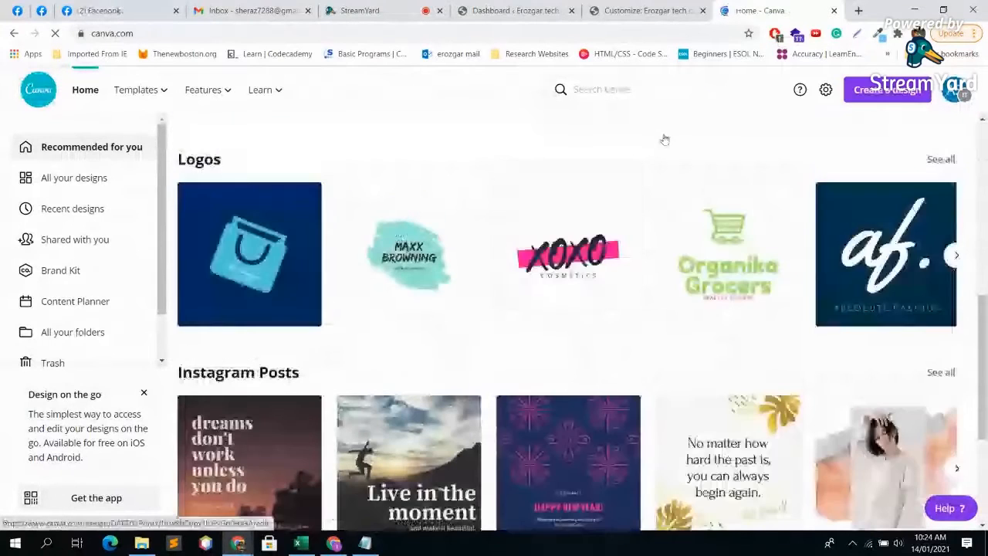
{"action": "scroll", "coordinate": [664, 140], "scroll_direction": "up", "scroll_amount": 5}
Return to the Customizer browser tab and review the site icon, site title and tagline settings in Site Identity.
{"action": "left_click", "coordinate": [608, 14]}
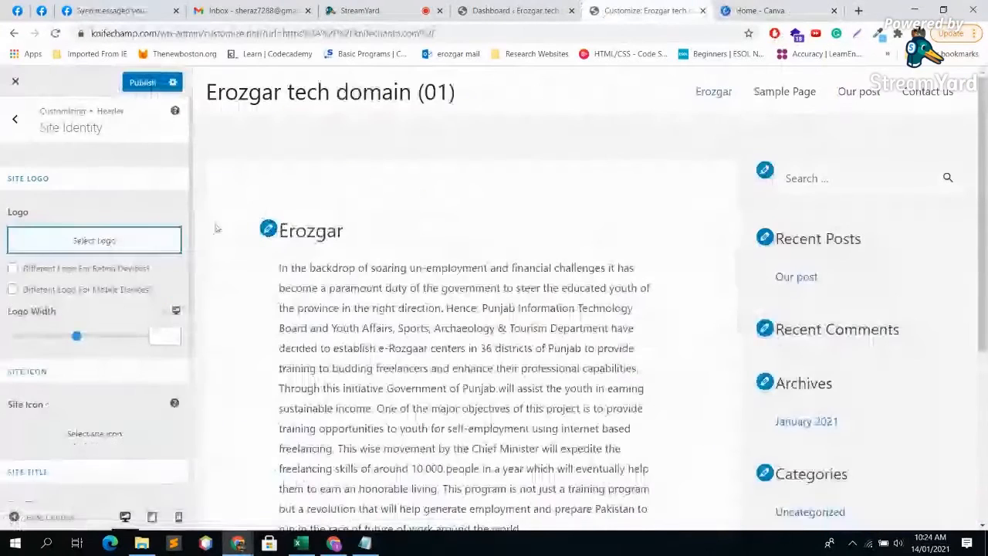
{"action": "scroll", "coordinate": [117, 309], "scroll_direction": "down", "scroll_amount": 3}
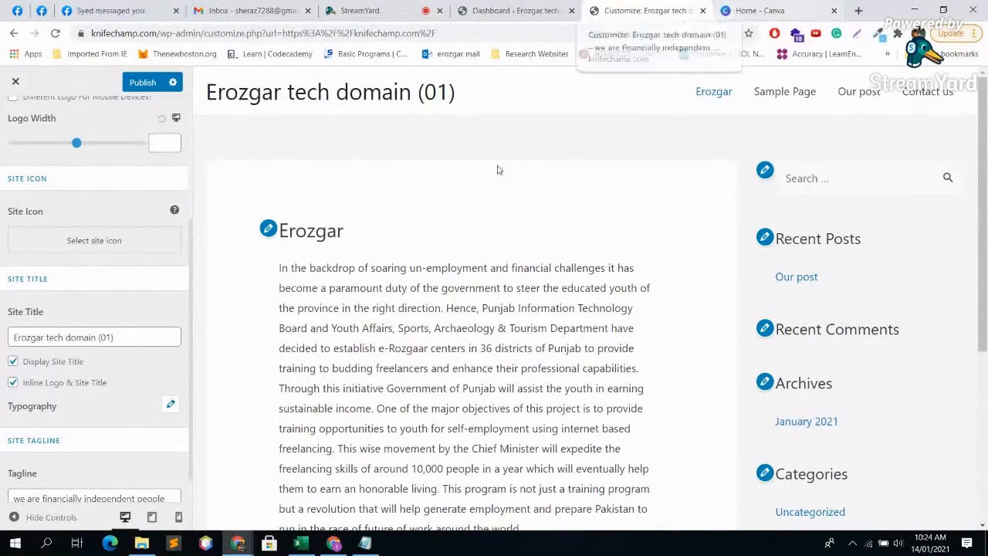
{"action": "scroll", "coordinate": [77, 312], "scroll_direction": "down", "scroll_amount": 1}
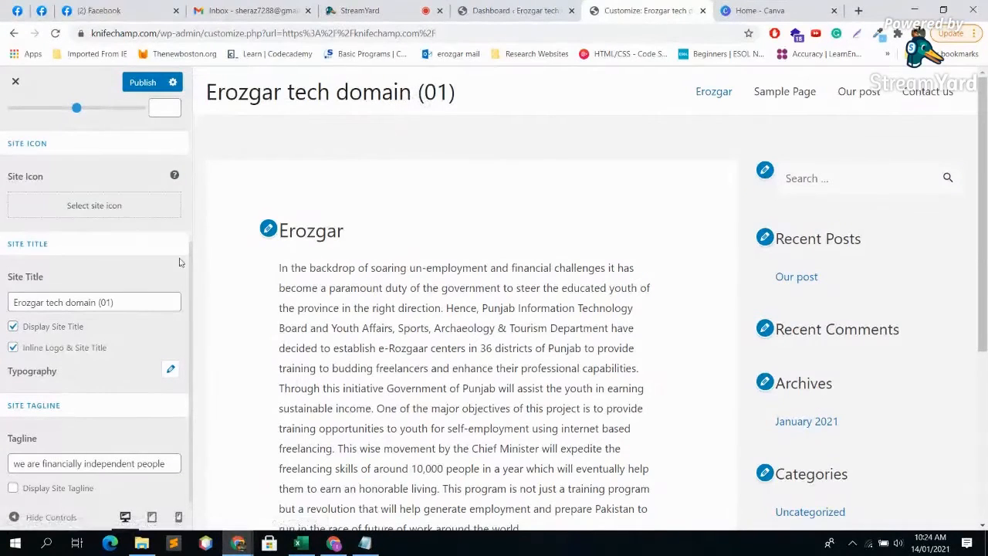
{"action": "left_click", "coordinate": [143, 463]}
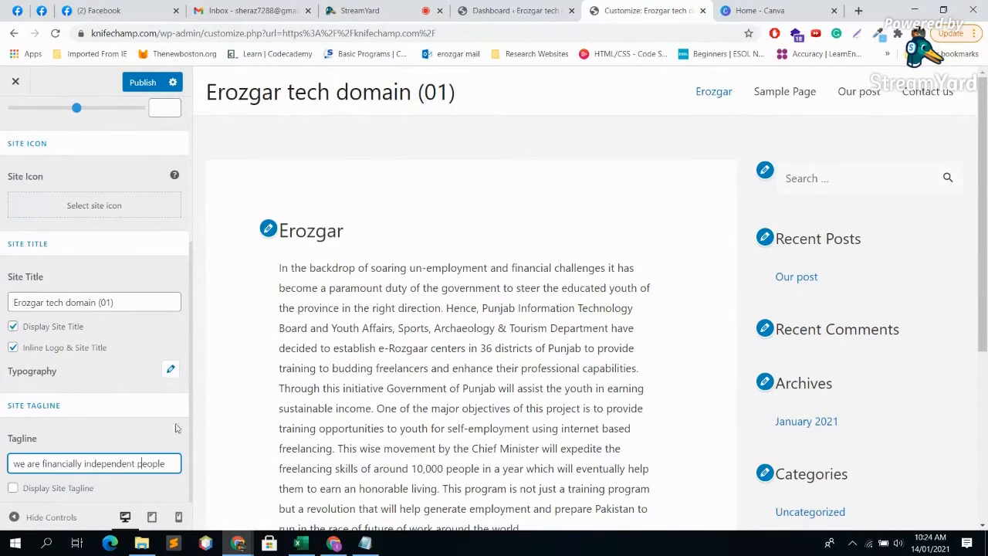
Try a site title font size of 44 px, set it to 32 px and close the typography settings.
{"action": "left_click", "coordinate": [171, 369]}
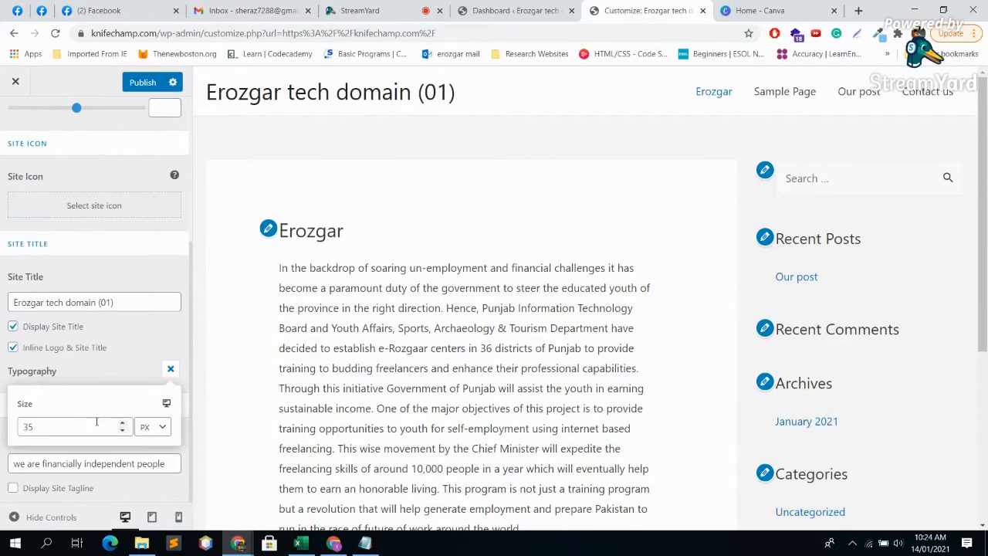
{"action": "left_click", "coordinate": [121, 423]}
{"action": "left_click", "coordinate": [122, 422]}
{"action": "left_click", "coordinate": [121, 422]}
{"action": "left_click", "coordinate": [122, 423]}
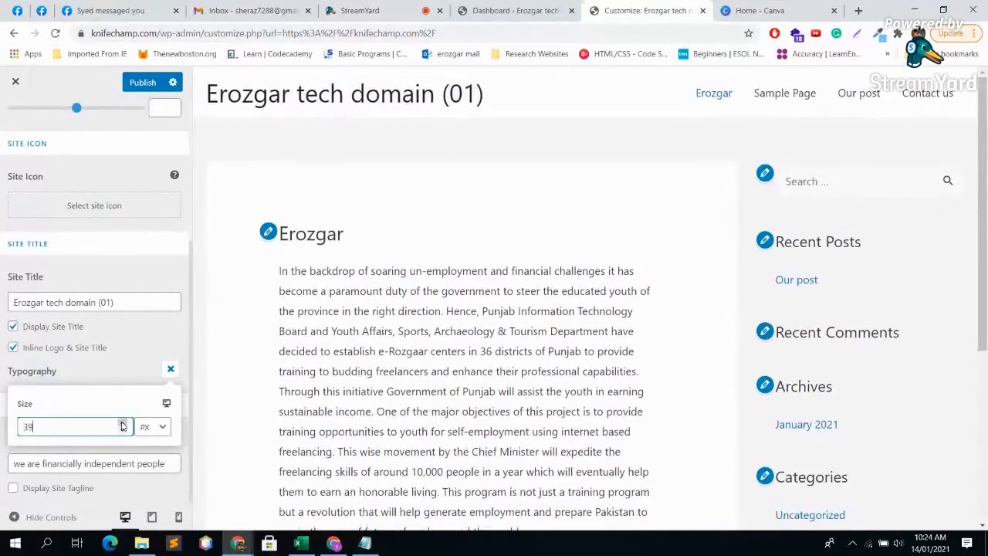
{"action": "left_click", "coordinate": [121, 423]}
{"action": "left_click", "coordinate": [121, 423]}
{"action": "left_click", "coordinate": [121, 423]}
{"action": "left_click", "coordinate": [121, 422]}
{"action": "left_click", "coordinate": [122, 423]}
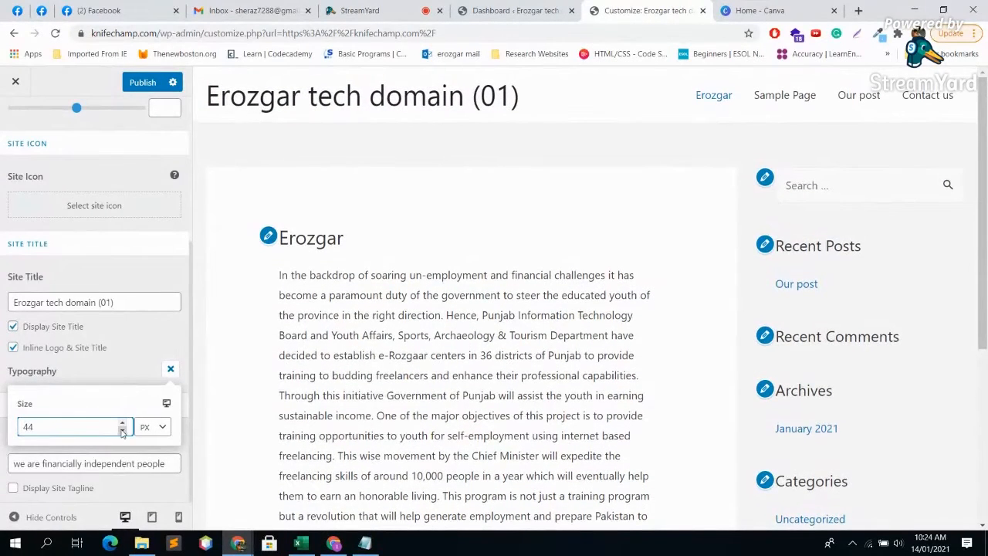
{"action": "left_click", "coordinate": [122, 431]}
{"action": "left_click", "coordinate": [122, 430]}
{"action": "left_click", "coordinate": [122, 431]}
{"action": "left_click", "coordinate": [121, 430]}
{"action": "left_click", "coordinate": [122, 431]}
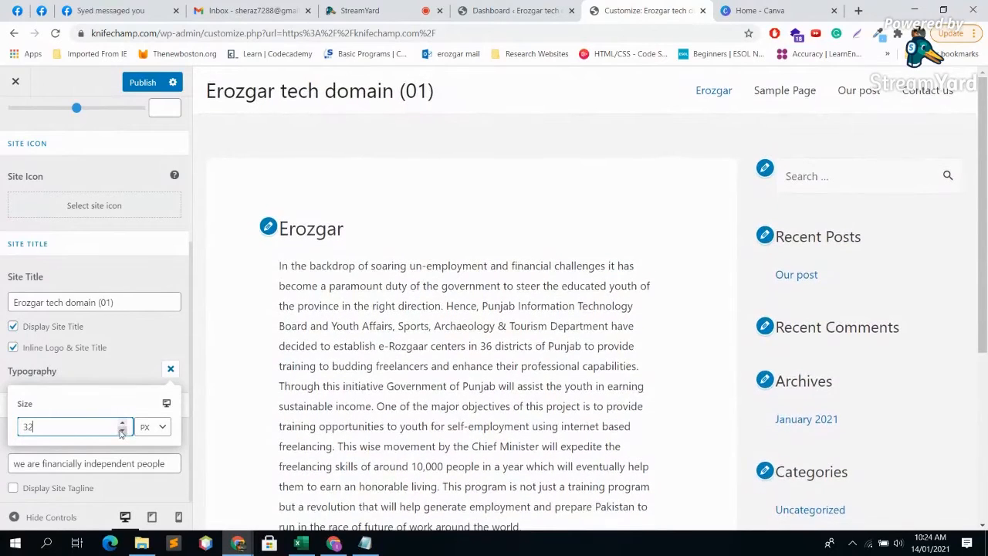
{"action": "left_click", "coordinate": [133, 351]}
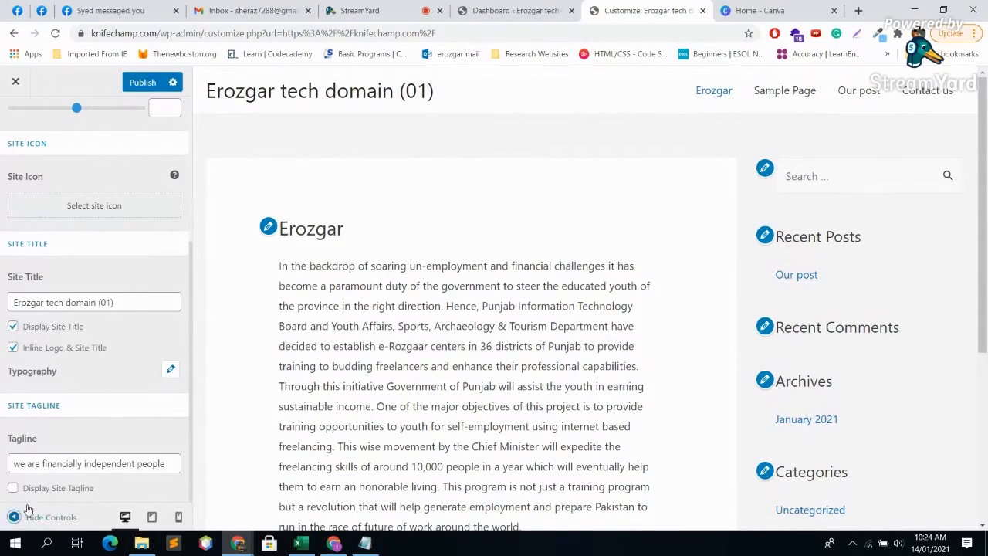
Display the site tagline in the header and look over the Site Identity settings in the Customizer.
{"action": "left_click", "coordinate": [34, 489]}
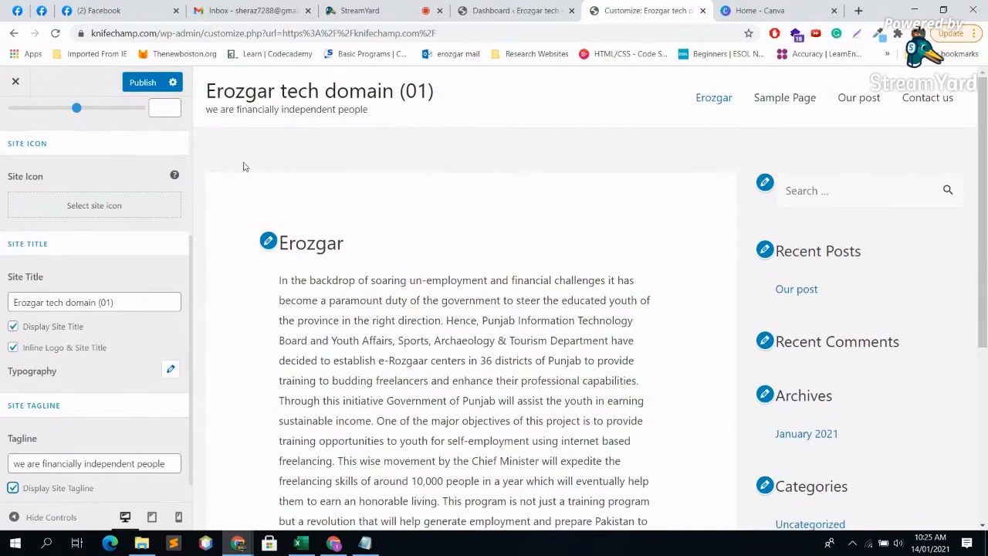
{"action": "scroll", "coordinate": [77, 247], "scroll_direction": "up", "scroll_amount": 3}
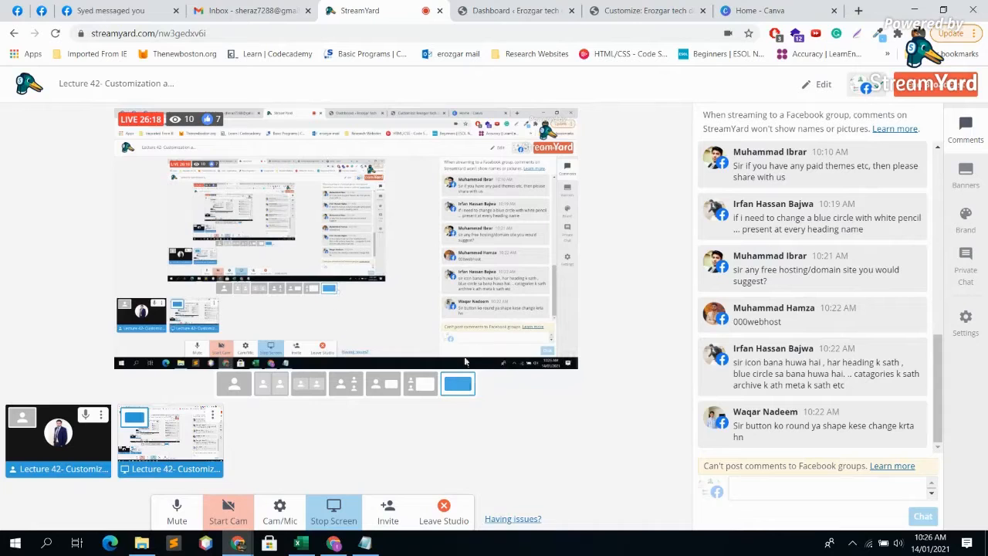
{"action": "left_click", "coordinate": [624, 7]}
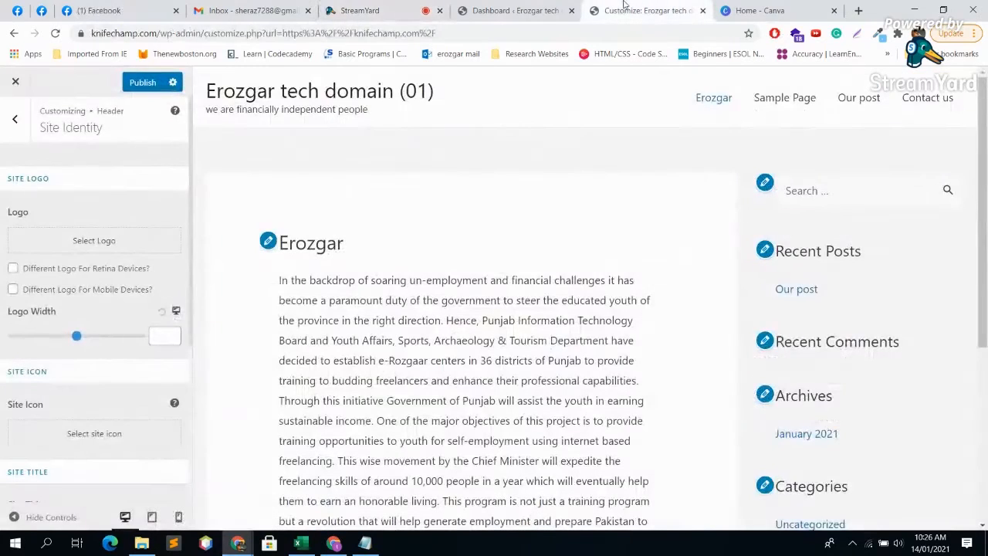
{"action": "scroll", "coordinate": [116, 210], "scroll_direction": "down", "scroll_amount": 3}
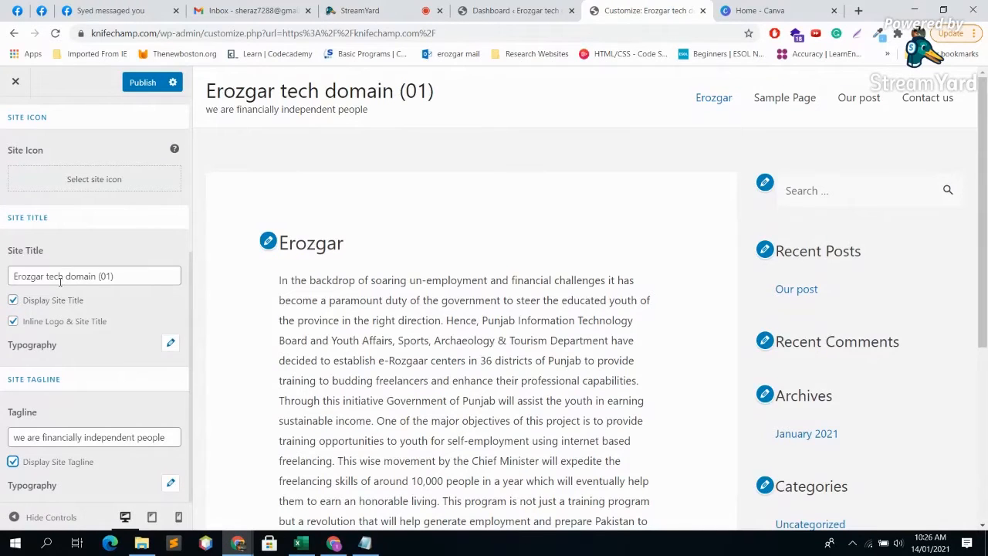
{"action": "scroll", "coordinate": [56, 295], "scroll_direction": "up", "scroll_amount": 3}
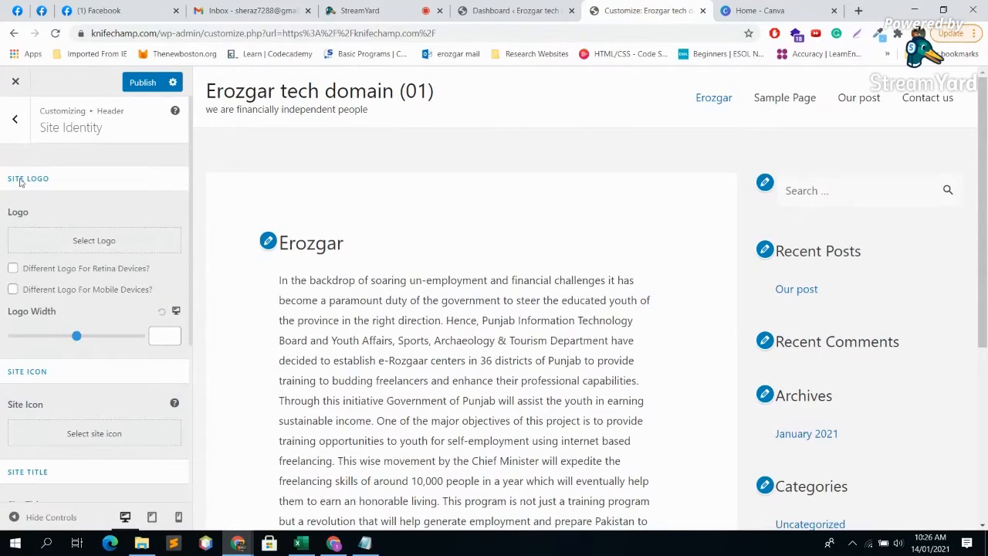
Open the Primary Header settings, try the centered-logo and right-logo layouts, and restore the layout with the logo on the left.
{"action": "left_click", "coordinate": [15, 120]}
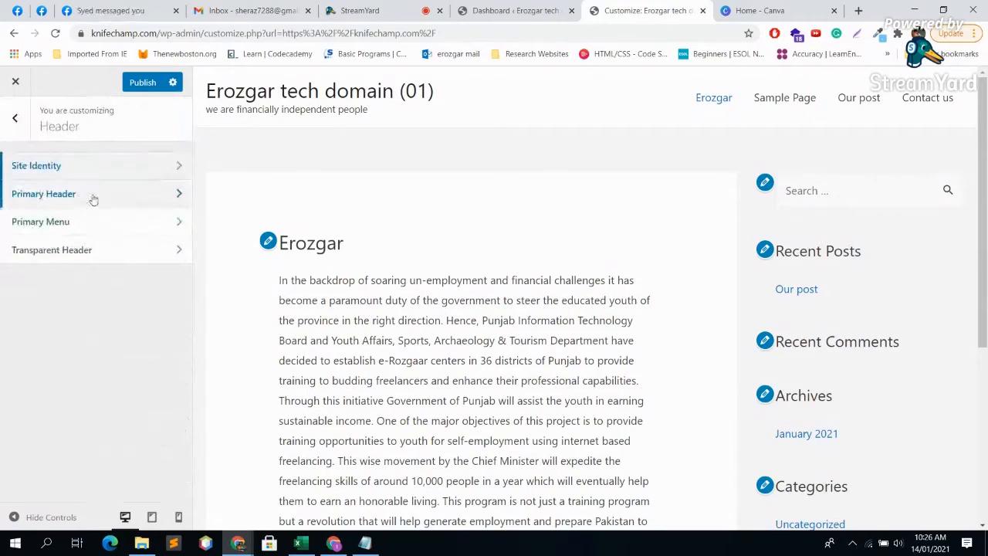
{"action": "left_click", "coordinate": [93, 197]}
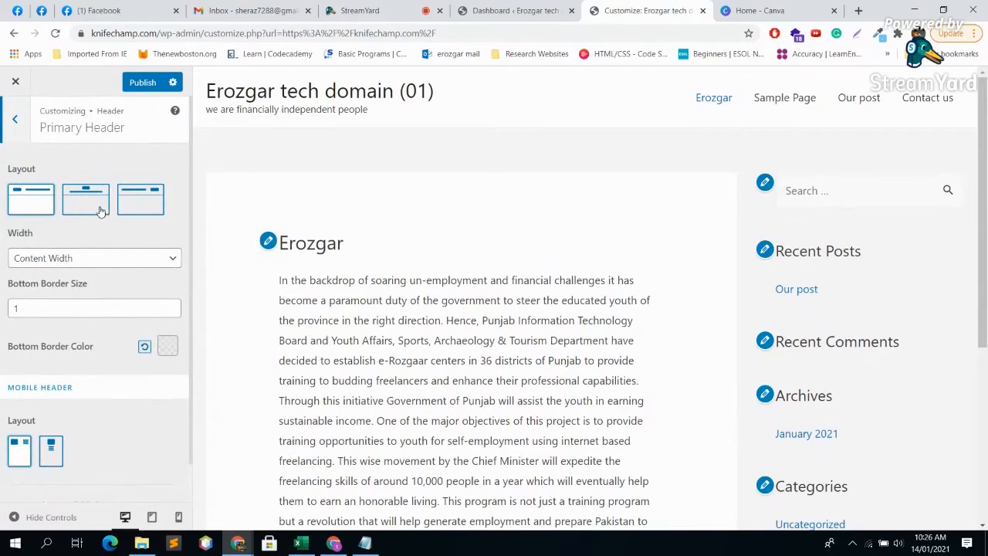
{"action": "left_click", "coordinate": [86, 198]}
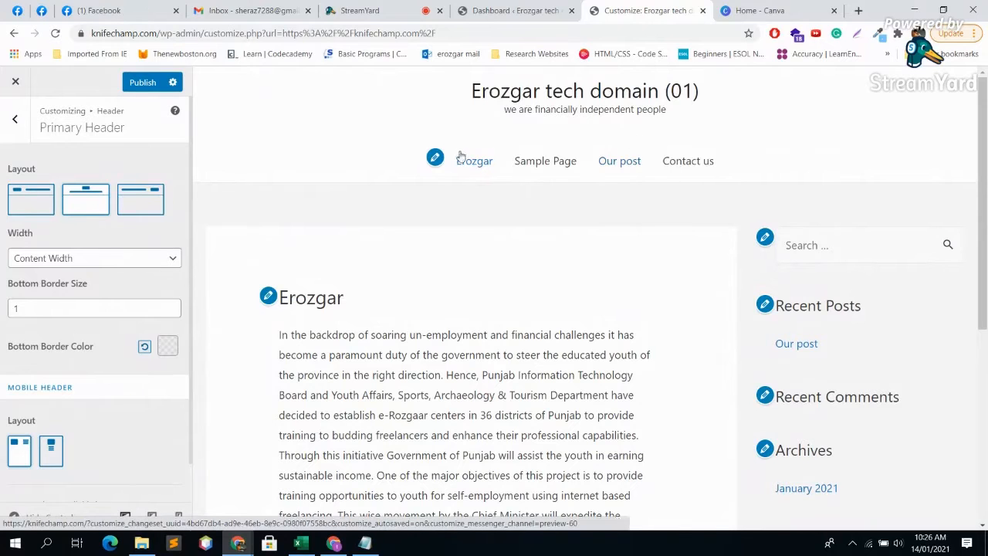
{"action": "left_click", "coordinate": [131, 205]}
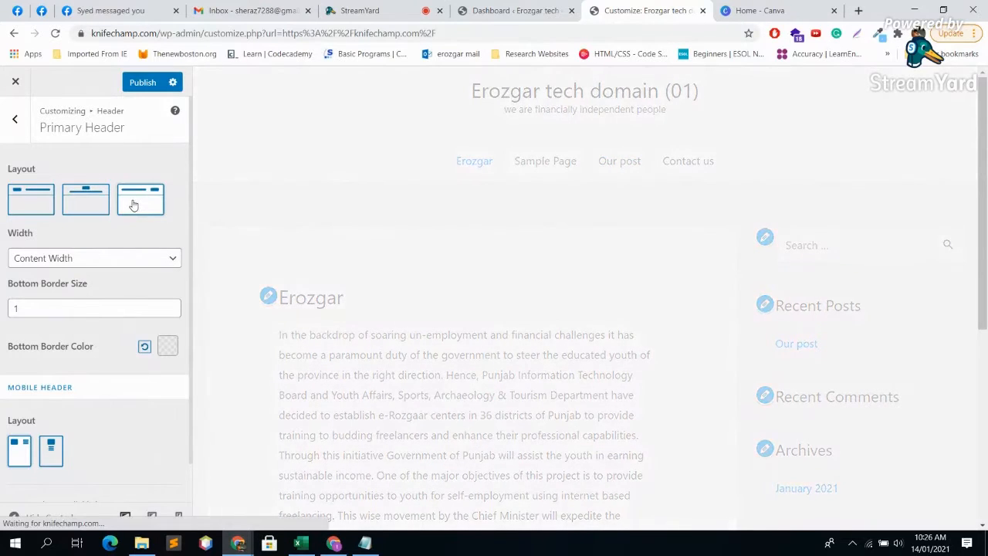
{"action": "left_click", "coordinate": [35, 208]}
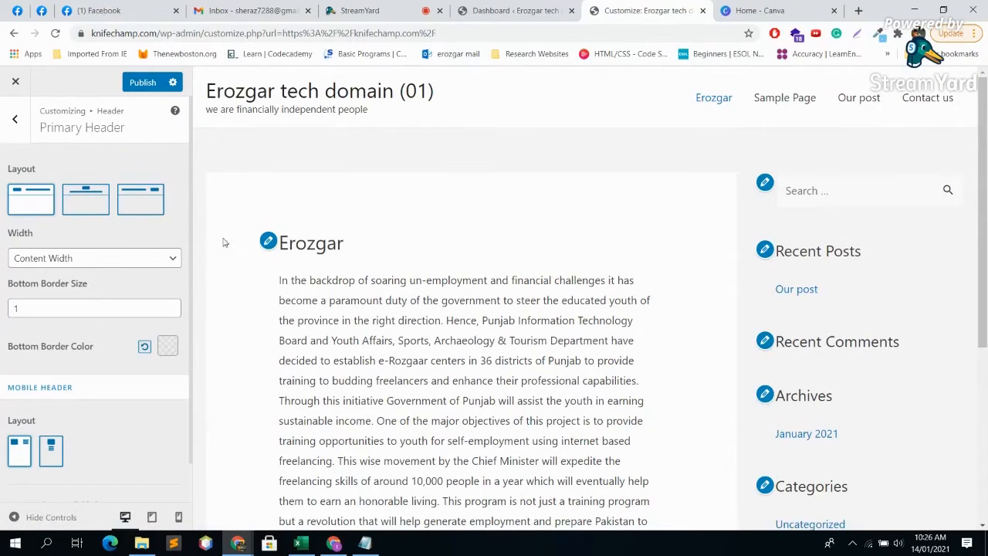
Try Full Width for the primary header and set its width back to Content Width.
{"action": "left_click", "coordinate": [148, 263]}
{"action": "left_click", "coordinate": [146, 262]}
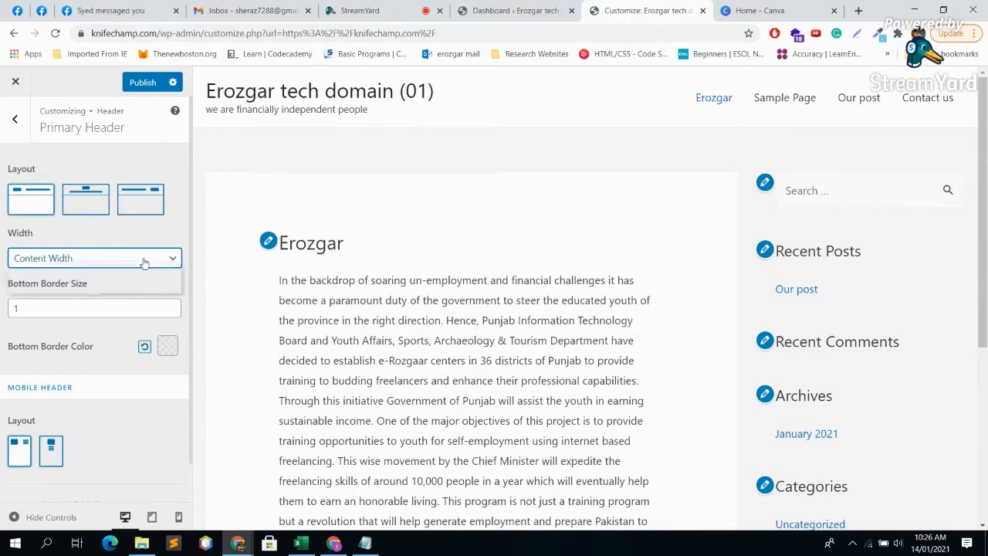
{"action": "left_click", "coordinate": [145, 260]}
{"action": "left_click", "coordinate": [83, 274]}
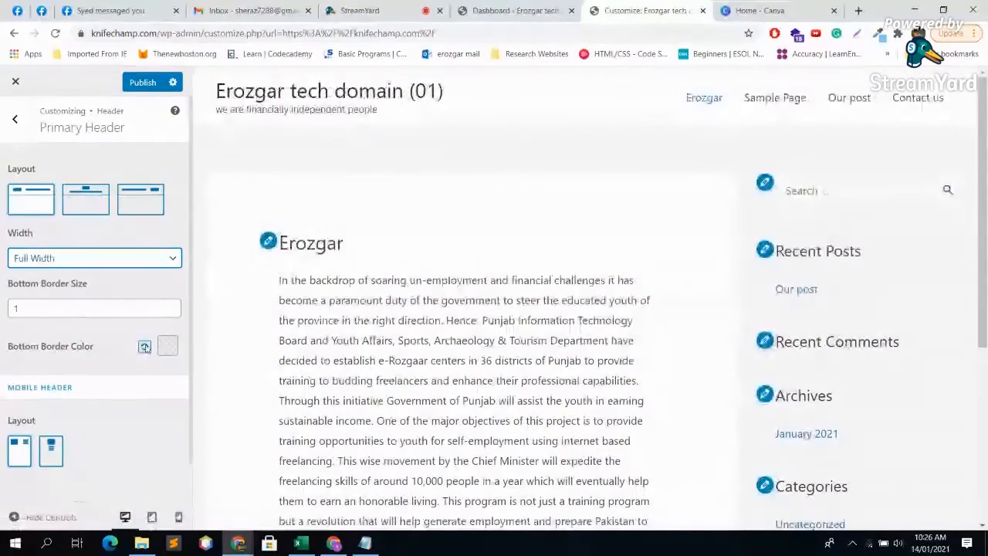
{"action": "left_click", "coordinate": [85, 260]}
{"action": "left_click", "coordinate": [71, 286]}
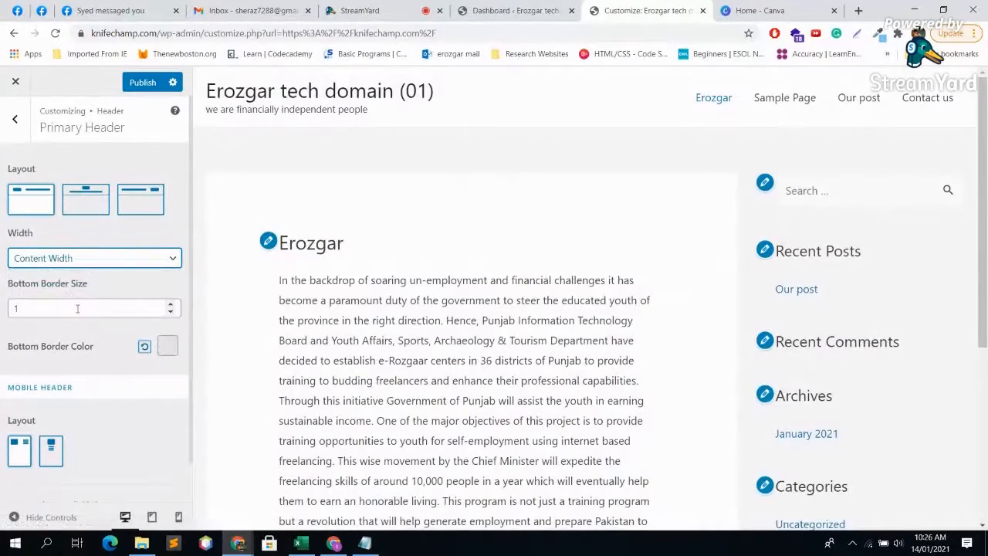
Set the primary header's bottom border size to 8 and its color to red.
{"action": "left_click", "coordinate": [172, 306]}
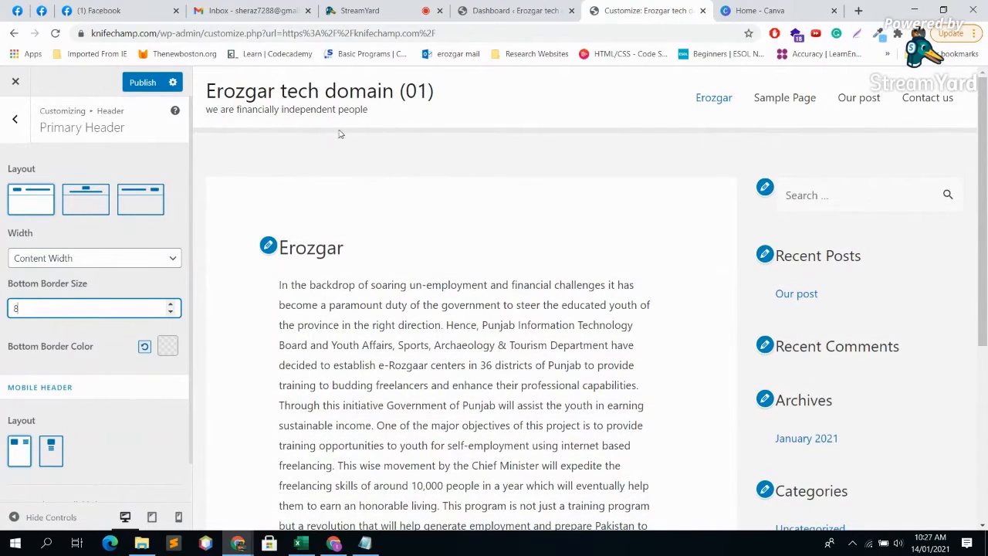
{"action": "left_click", "coordinate": [168, 352]}
{"action": "left_click", "coordinate": [162, 383]}
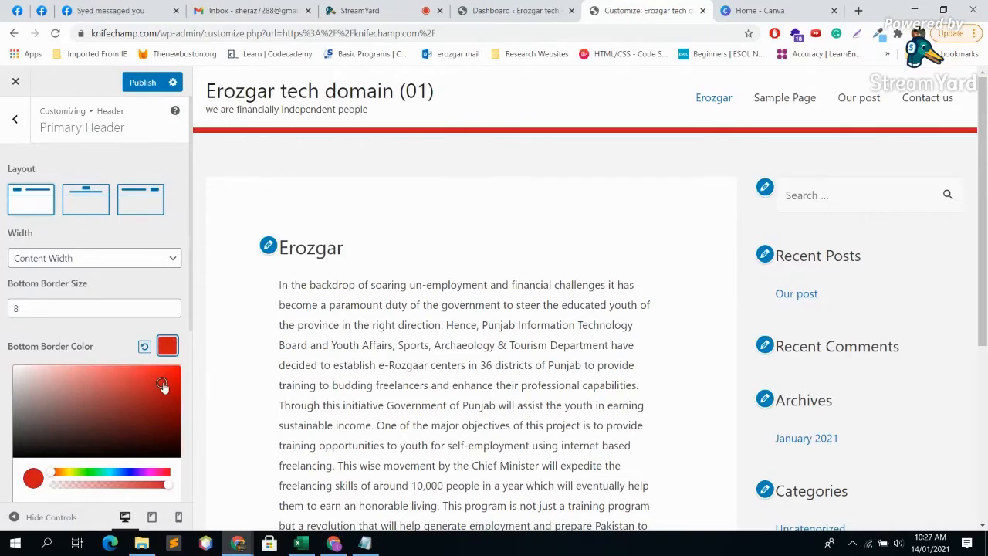
{"action": "left_click", "coordinate": [153, 284]}
Try a bottom border size of 1 for the primary header, and set it to 3.
{"action": "left_click_drag", "start_coordinate": [57, 309], "coordinate": [2, 312]}
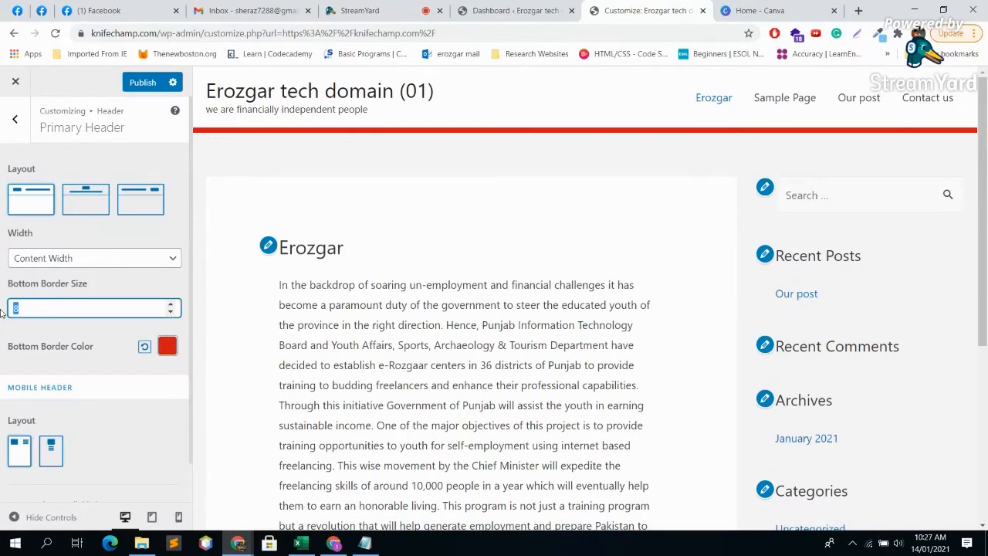
{"action": "type", "text": "1"}
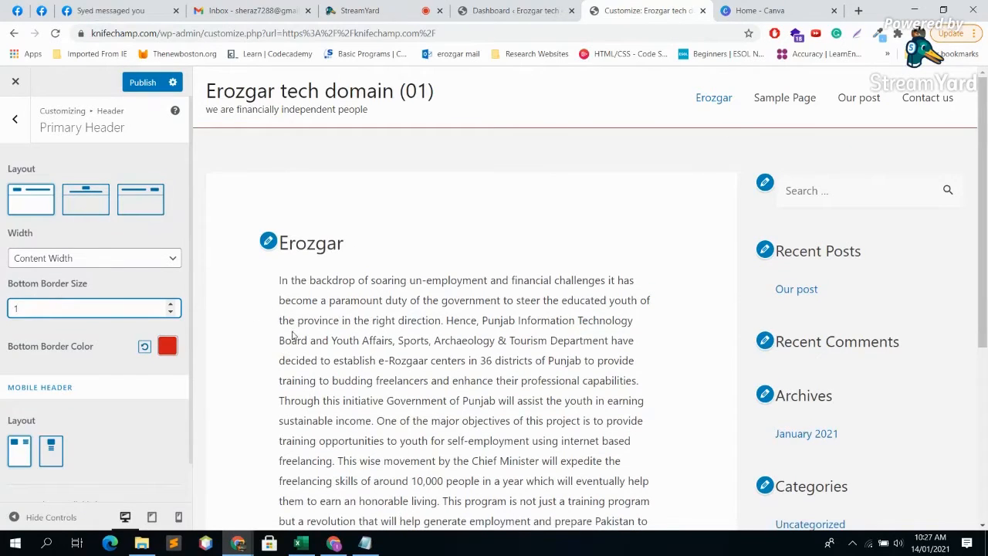
{"action": "left_click", "coordinate": [172, 305]}
{"action": "left_click", "coordinate": [172, 305]}
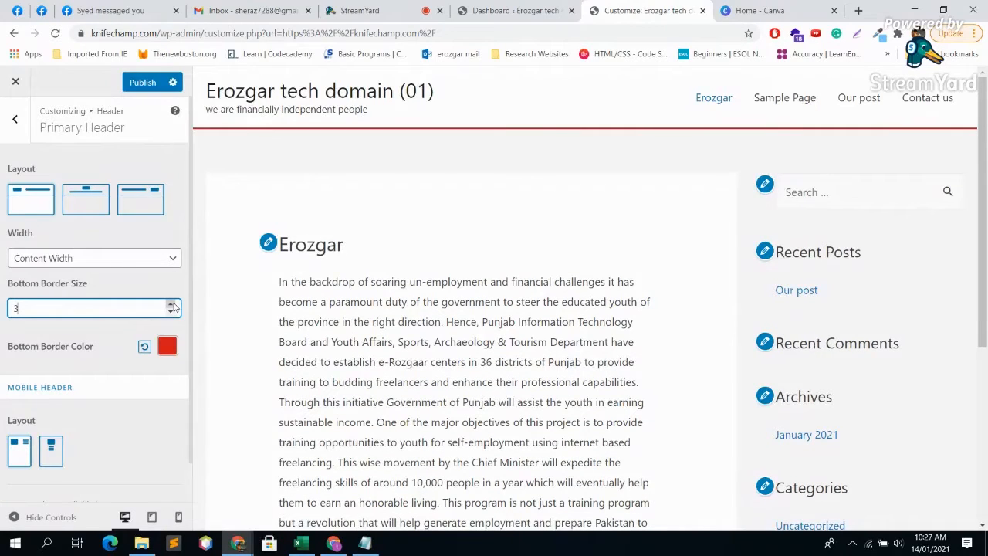
Show the site in the mobile preview and compare the mobile header's inline and stacked layouts, ending on the stacked one.
{"action": "scroll", "coordinate": [85, 412], "scroll_direction": "down", "scroll_amount": 2}
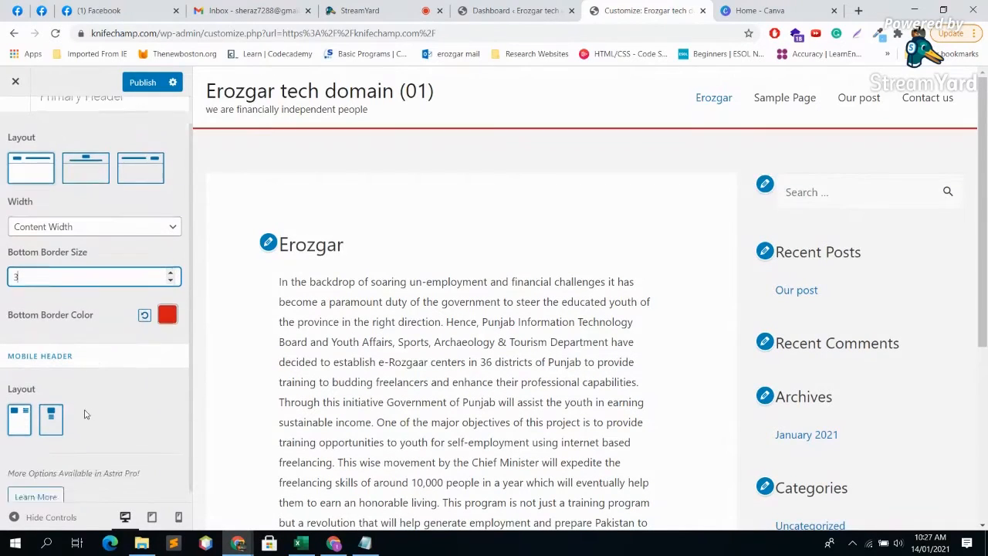
{"action": "left_click", "coordinate": [19, 413]}
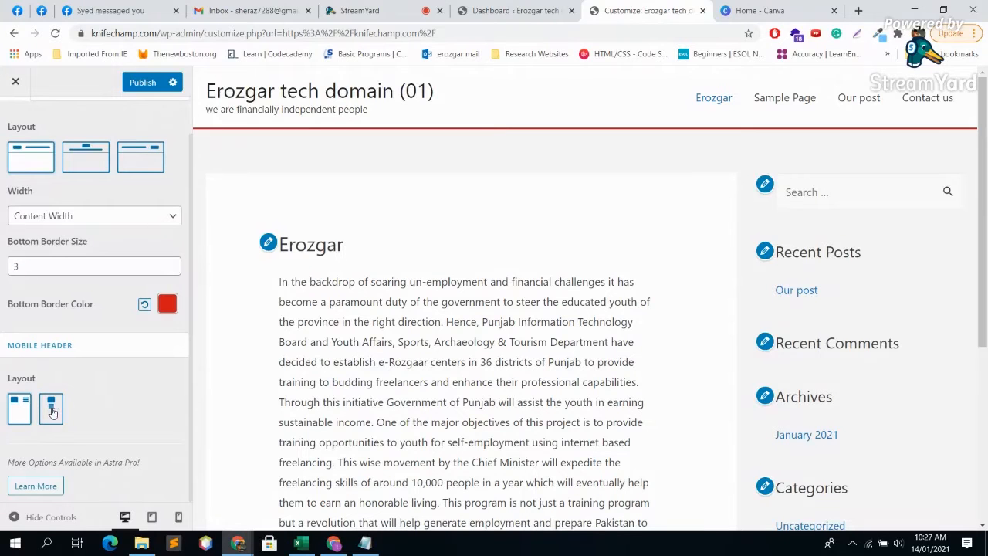
{"action": "left_click", "coordinate": [52, 412]}
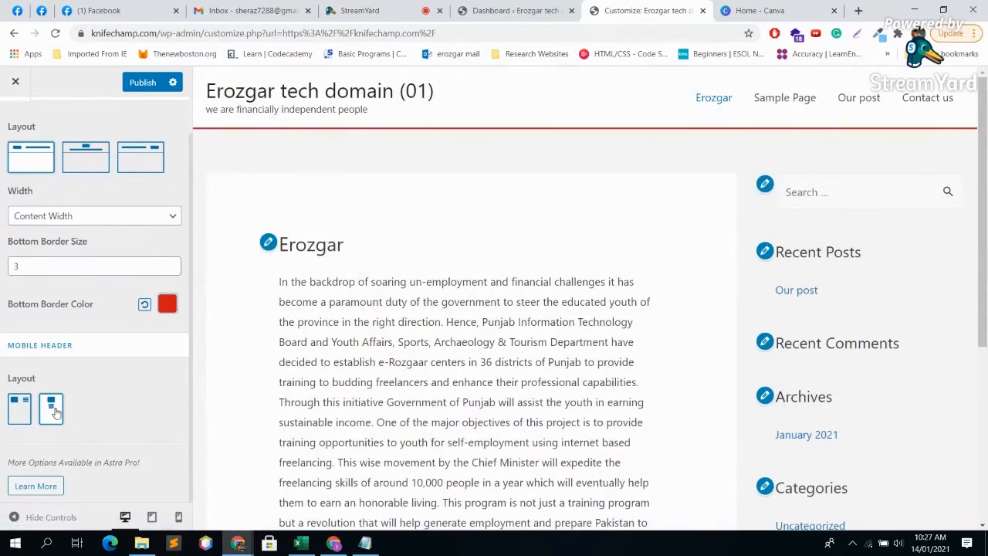
{"action": "left_click", "coordinate": [178, 517]}
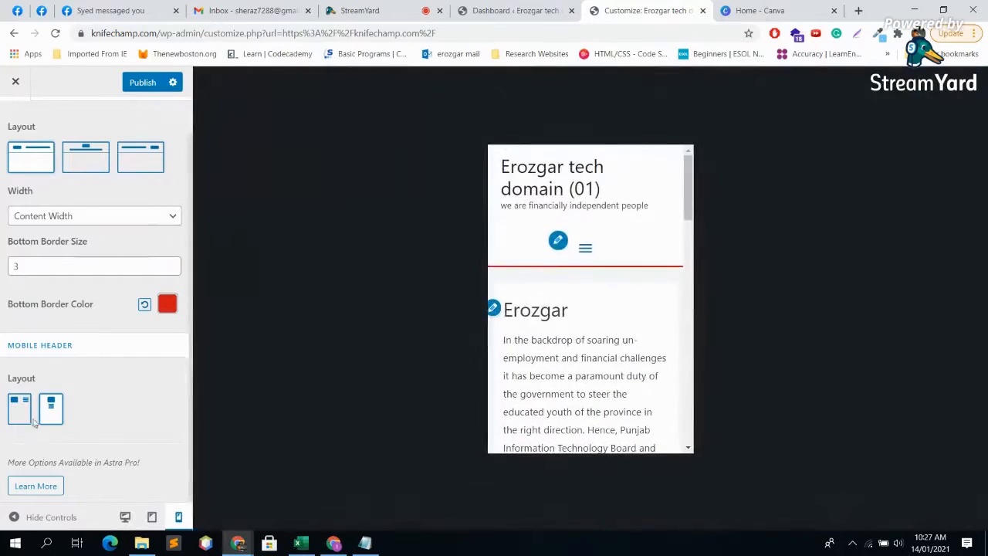
{"action": "left_click", "coordinate": [51, 414]}
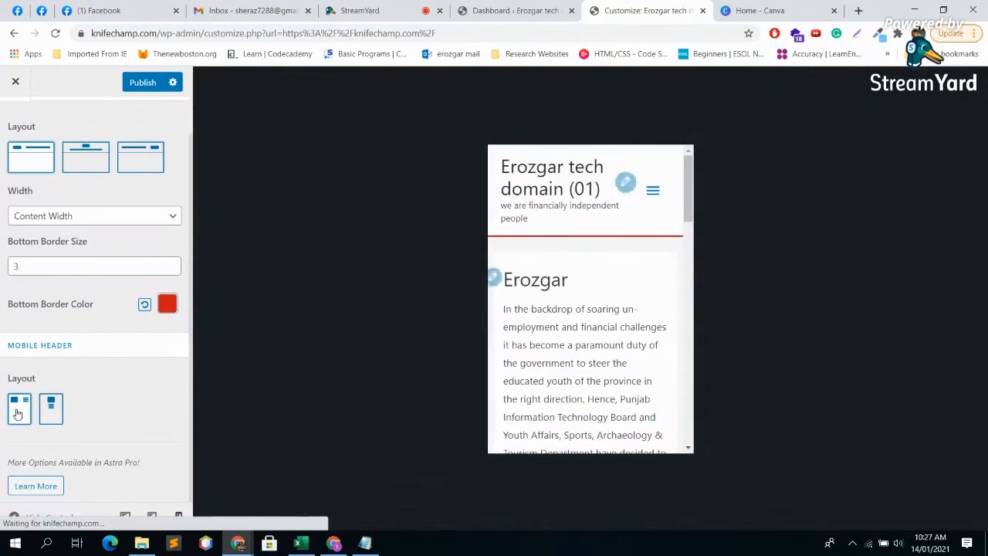
{"action": "left_click", "coordinate": [56, 417]}
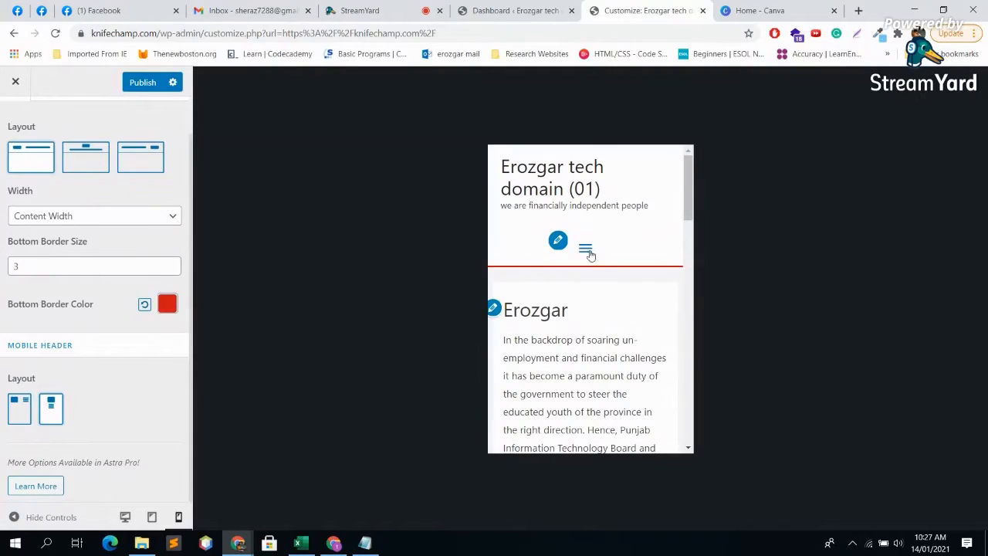
Expand and collapse the menu in the mobile preview, and set the mobile header to the inline layout.
{"action": "left_click", "coordinate": [586, 249]}
{"action": "left_click", "coordinate": [586, 249]}
{"action": "left_click", "coordinate": [586, 249]}
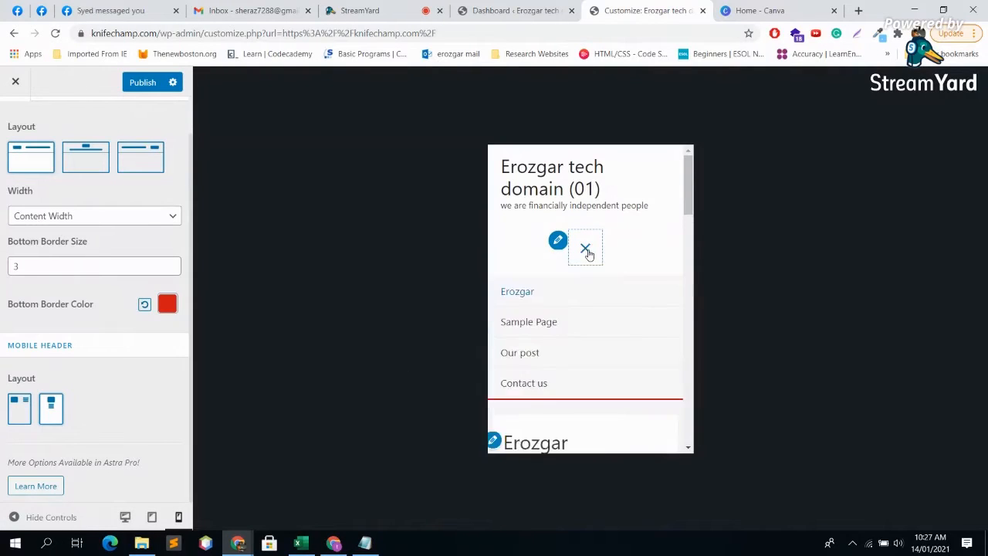
{"action": "left_click", "coordinate": [586, 249]}
{"action": "left_click", "coordinate": [15, 417]}
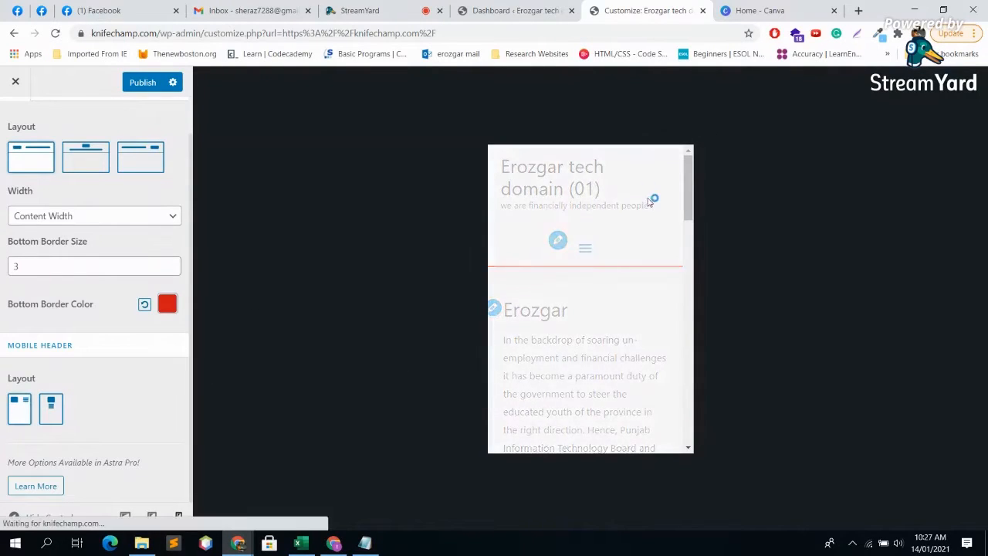
Expand and collapse the inline header's menu in the mobile preview, and look through the page down to the footer.
{"action": "left_click", "coordinate": [660, 193]}
{"action": "left_click", "coordinate": [660, 193]}
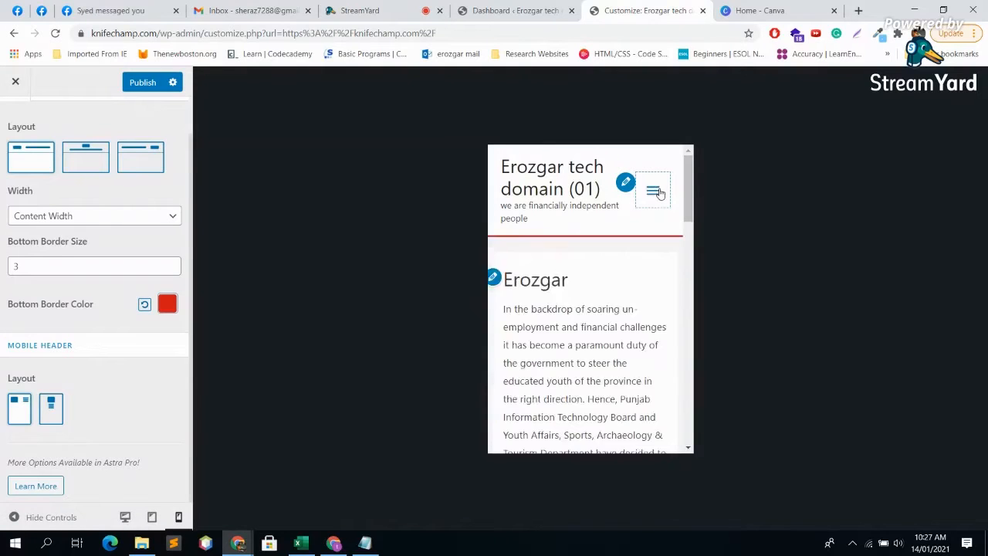
{"action": "left_click", "coordinate": [660, 193]}
{"action": "left_click", "coordinate": [659, 193]}
{"action": "left_click", "coordinate": [657, 192]}
{"action": "left_click", "coordinate": [658, 193]}
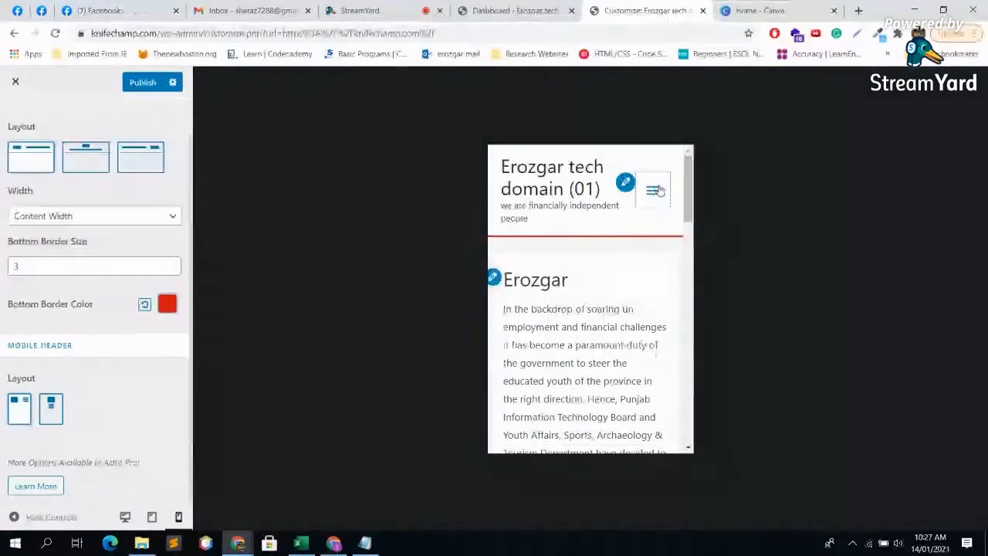
{"action": "scroll", "coordinate": [622, 257], "scroll_direction": "down", "scroll_amount": 12}
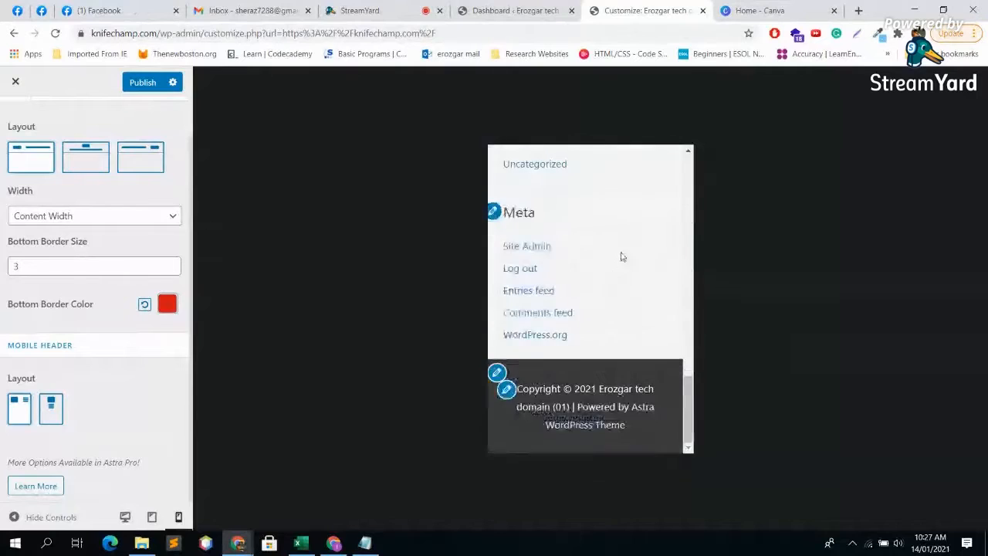
{"action": "scroll", "coordinate": [627, 246], "scroll_direction": "up", "scroll_amount": 6}
{"action": "scroll", "coordinate": [629, 244], "scroll_direction": "up", "scroll_amount": 8}
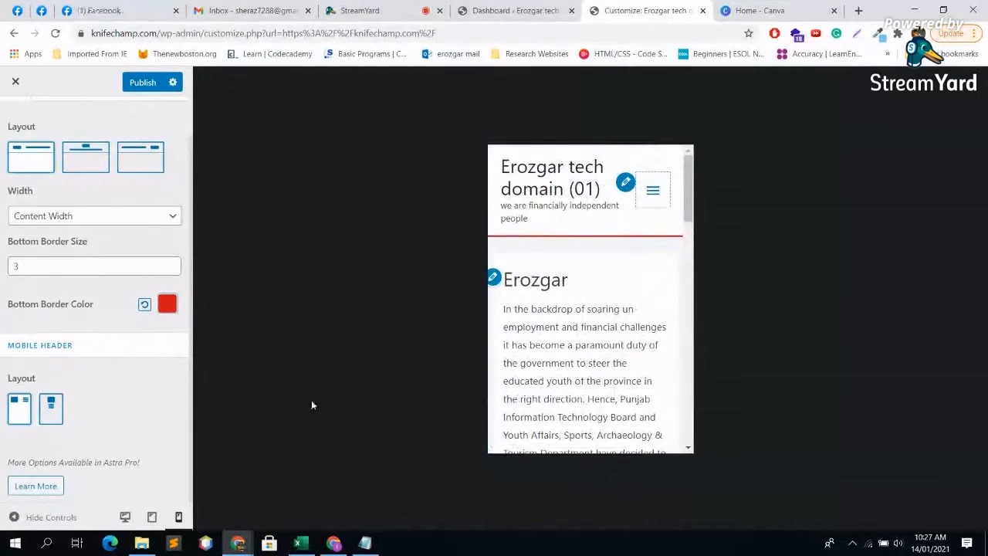
Leave the Primary Header settings, return the preview to desktop size, and open the Primary Menu settings.
{"action": "scroll", "coordinate": [25, 314], "scroll_direction": "up", "scroll_amount": 2}
{"action": "left_click", "coordinate": [15, 117]}
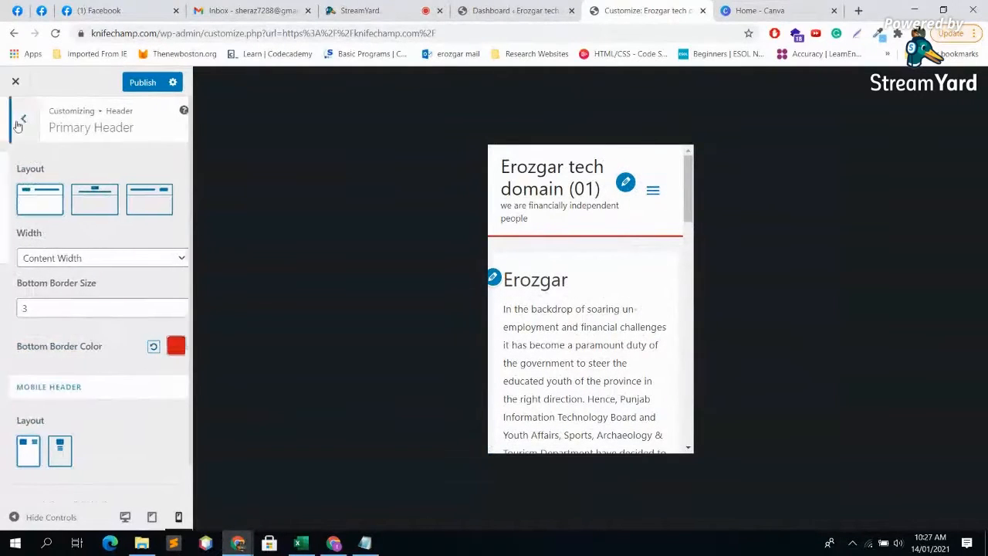
{"action": "left_click", "coordinate": [152, 517]}
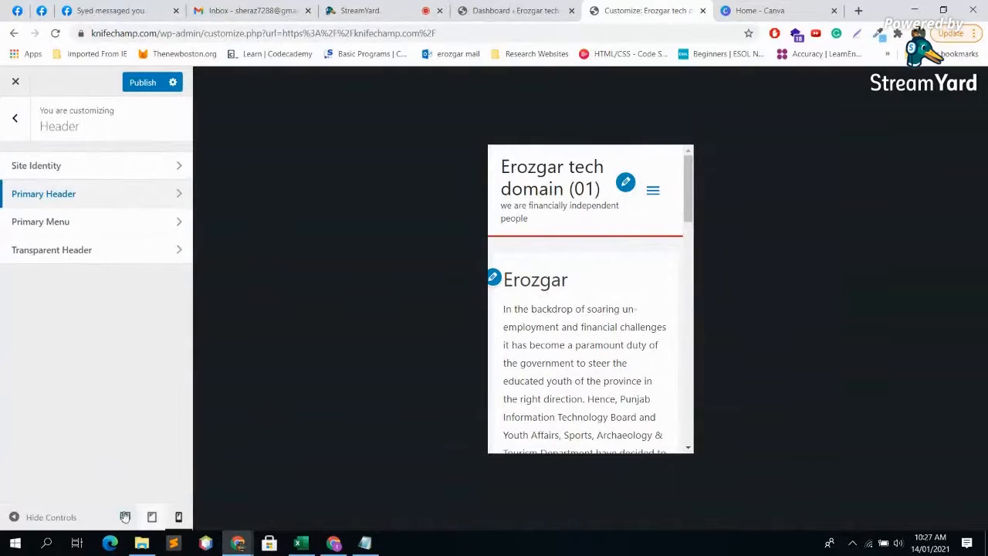
{"action": "left_click", "coordinate": [125, 516]}
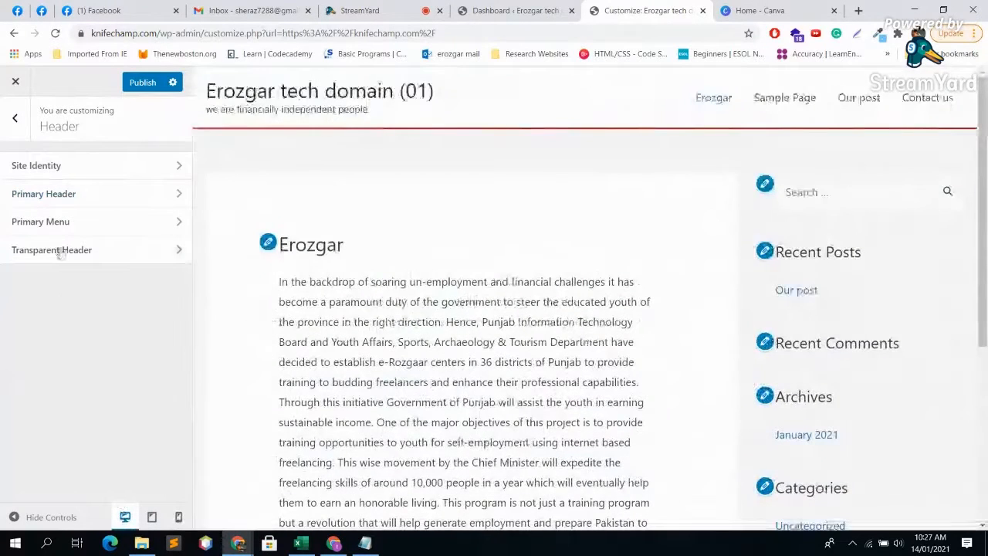
{"action": "left_click", "coordinate": [72, 228]}
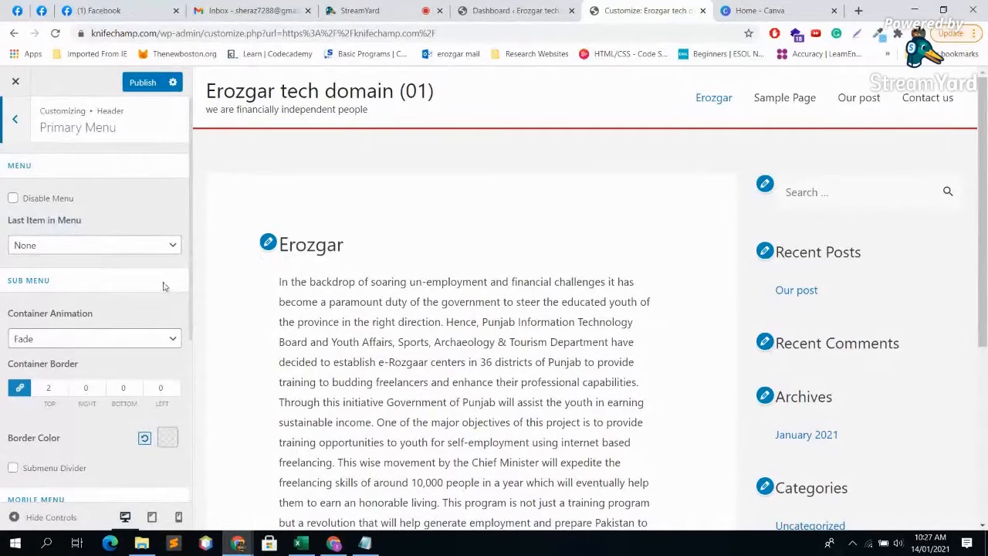
Try disabling the primary menu, and enable it again.
{"action": "scroll", "coordinate": [116, 270], "scroll_direction": "down", "scroll_amount": 2}
{"action": "scroll", "coordinate": [67, 232], "scroll_direction": "up", "scroll_amount": 2}
{"action": "left_click", "coordinate": [60, 202]}
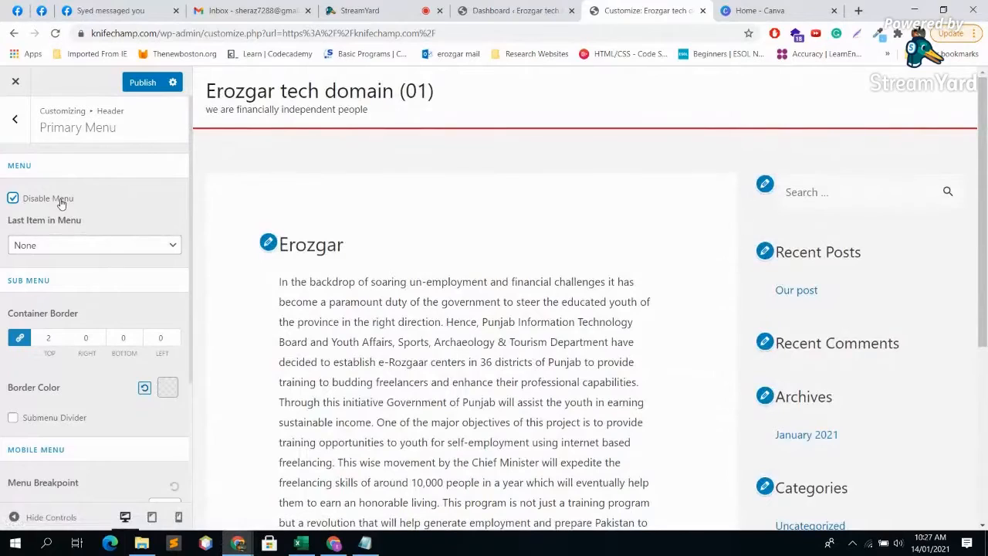
{"action": "left_click", "coordinate": [60, 200]}
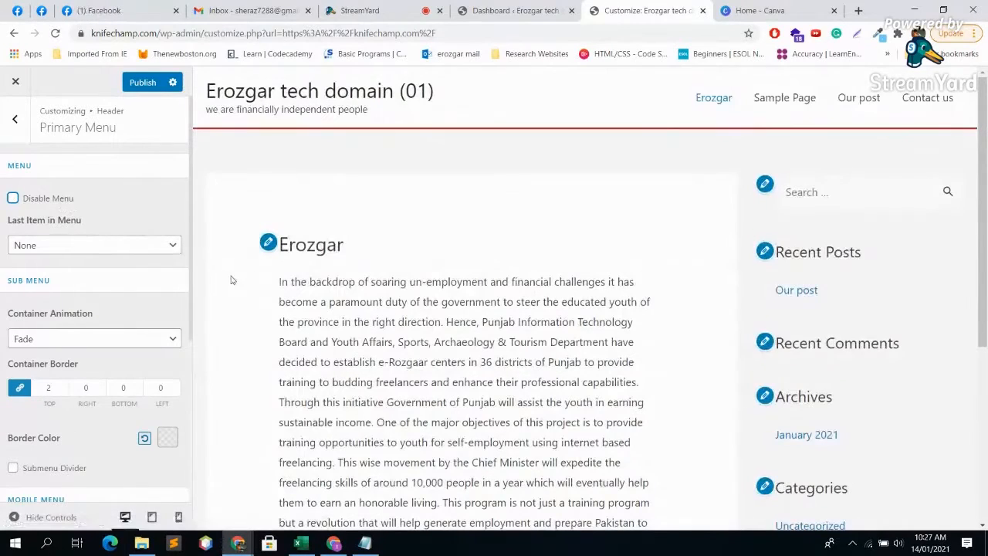
Try Search as the last item in the primary menu, and test its search icon in the preview.
{"action": "left_click", "coordinate": [149, 245]}
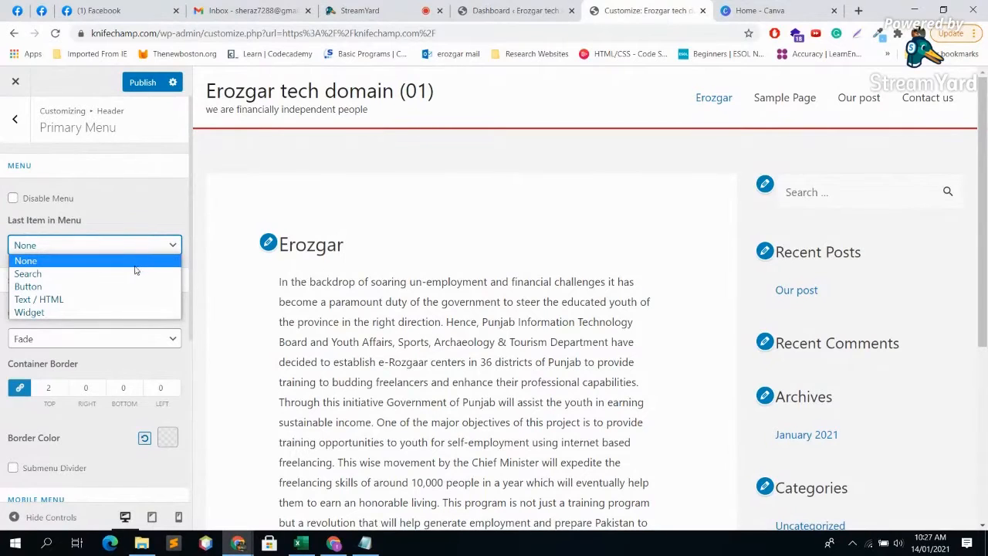
{"action": "left_click", "coordinate": [131, 274]}
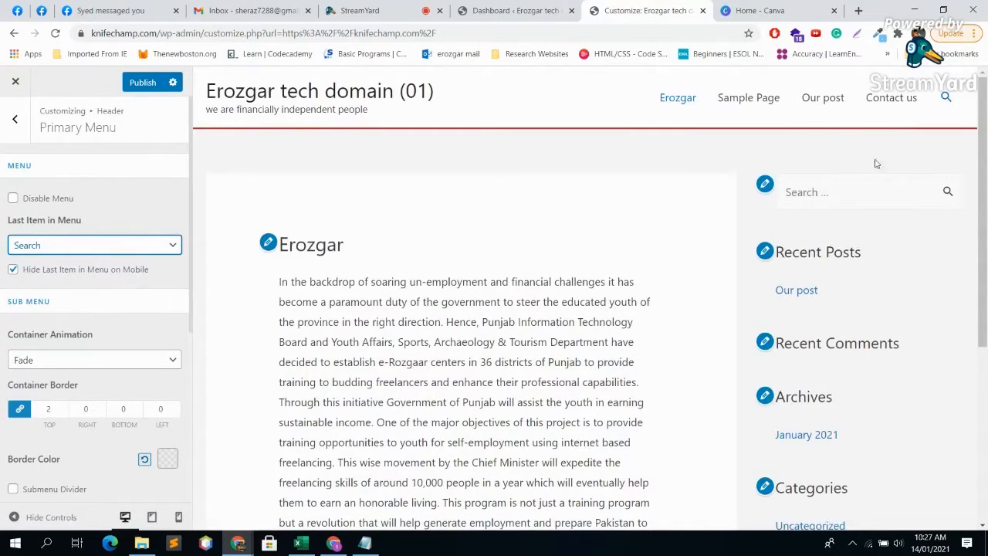
{"action": "left_click", "coordinate": [947, 99]}
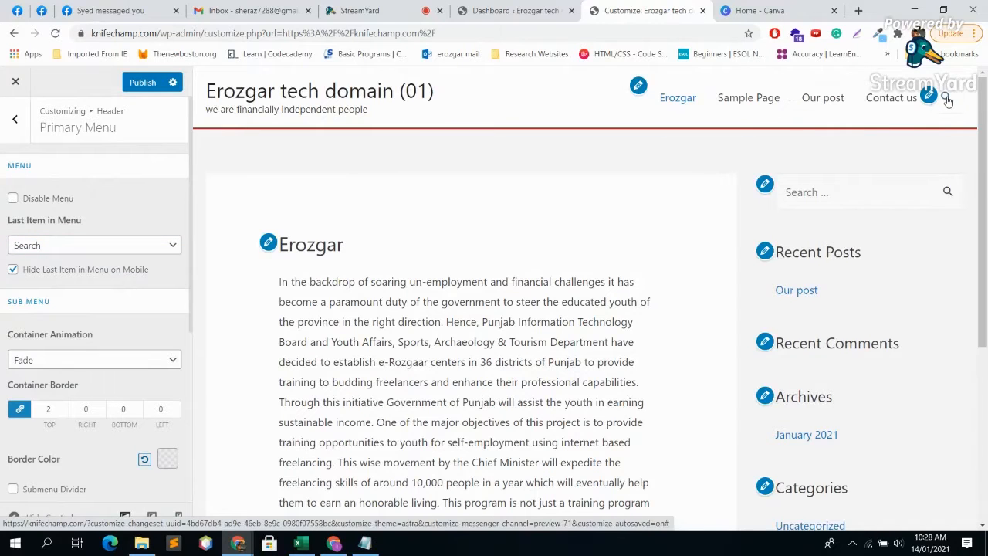
Try Button and Text / HTML as the last item in the primary menu, and set it to None.
{"action": "left_click", "coordinate": [73, 245]}
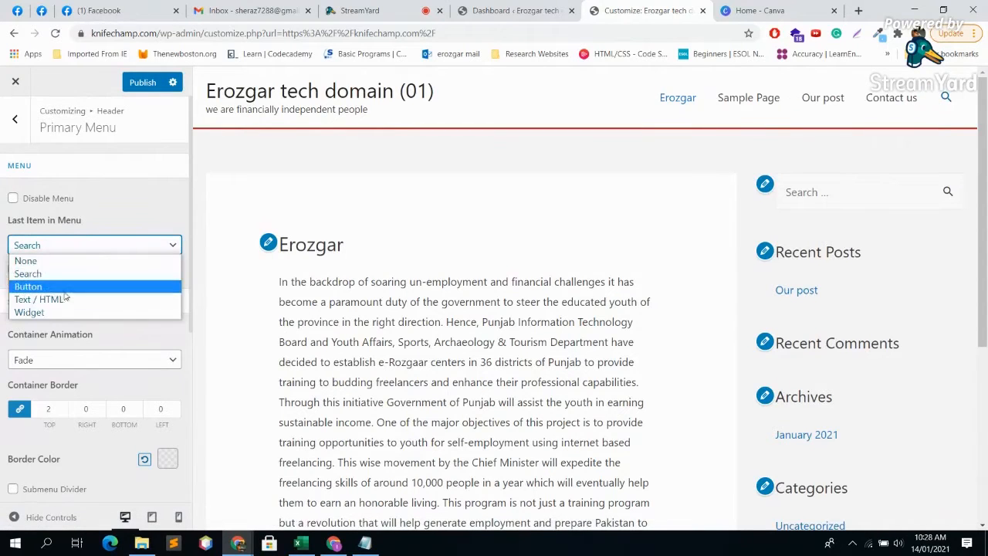
{"action": "left_click", "coordinate": [65, 285]}
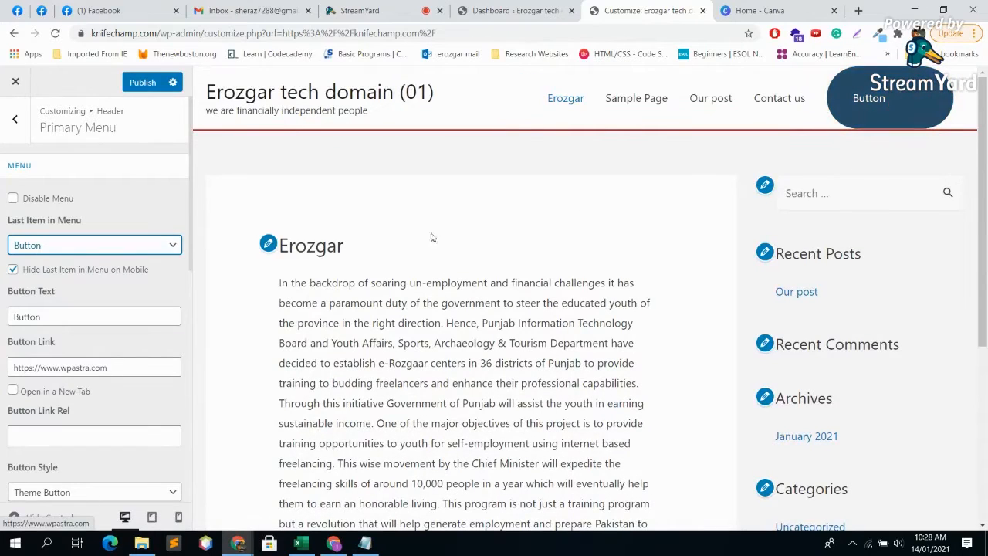
{"action": "left_click", "coordinate": [126, 308]}
{"action": "left_click", "coordinate": [164, 247]}
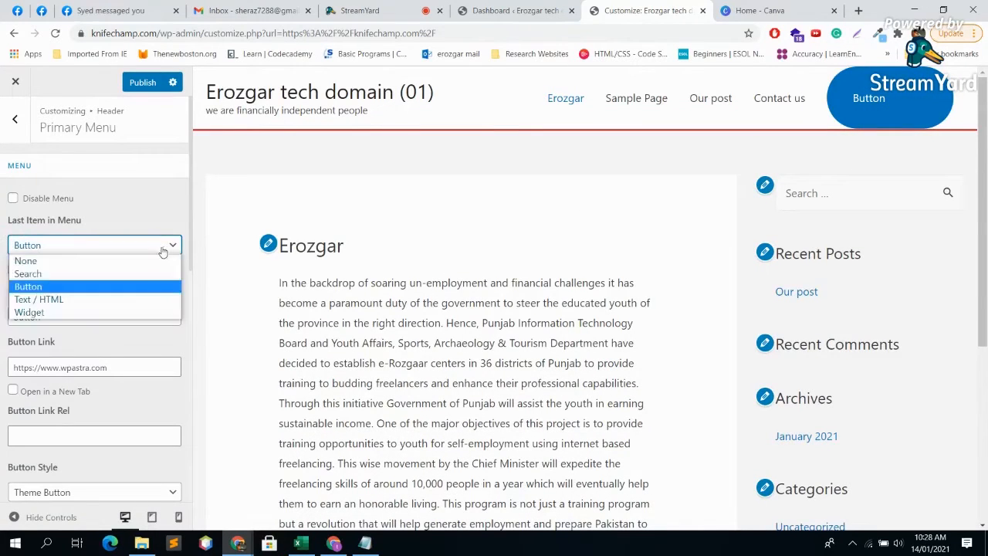
{"action": "left_click", "coordinate": [78, 300]}
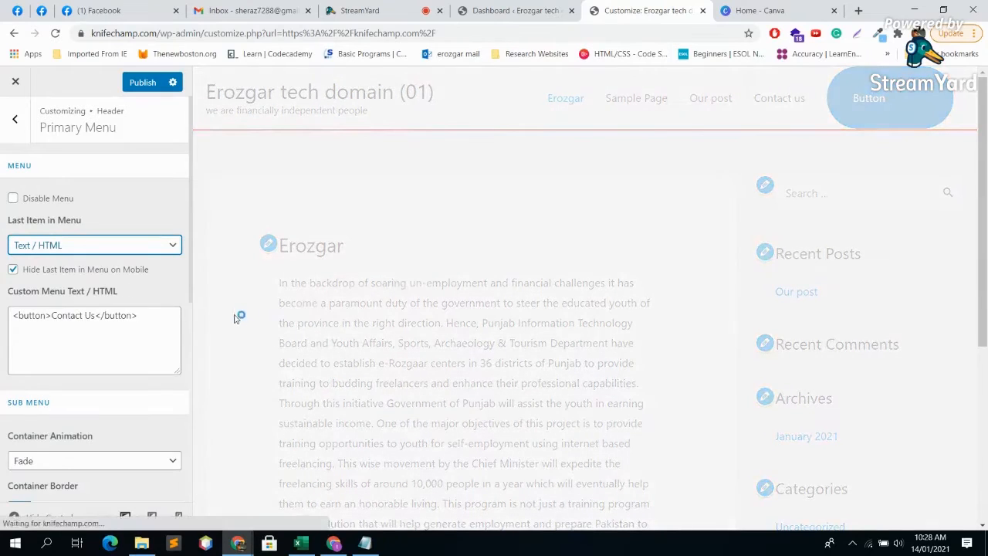
{"action": "left_click", "coordinate": [129, 244]}
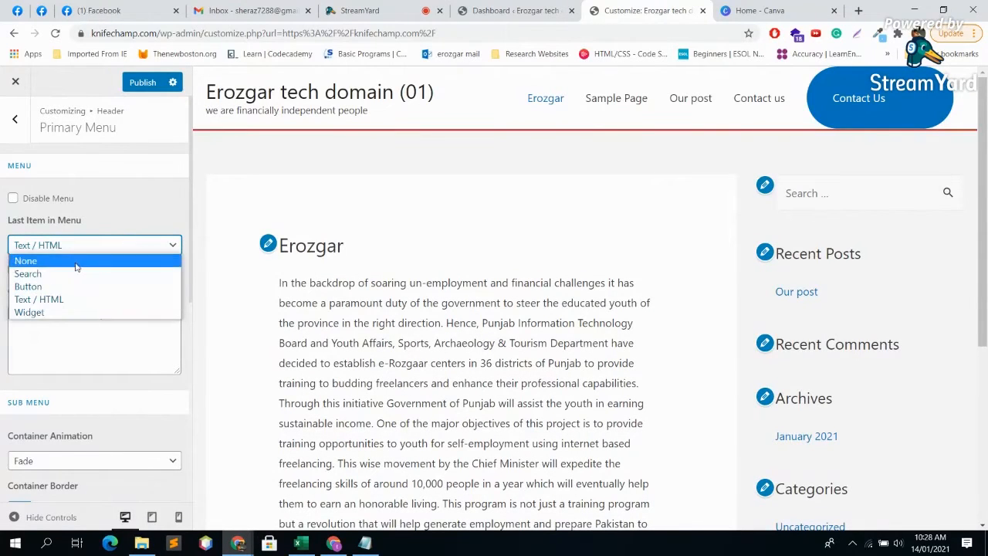
{"action": "left_click", "coordinate": [80, 260]}
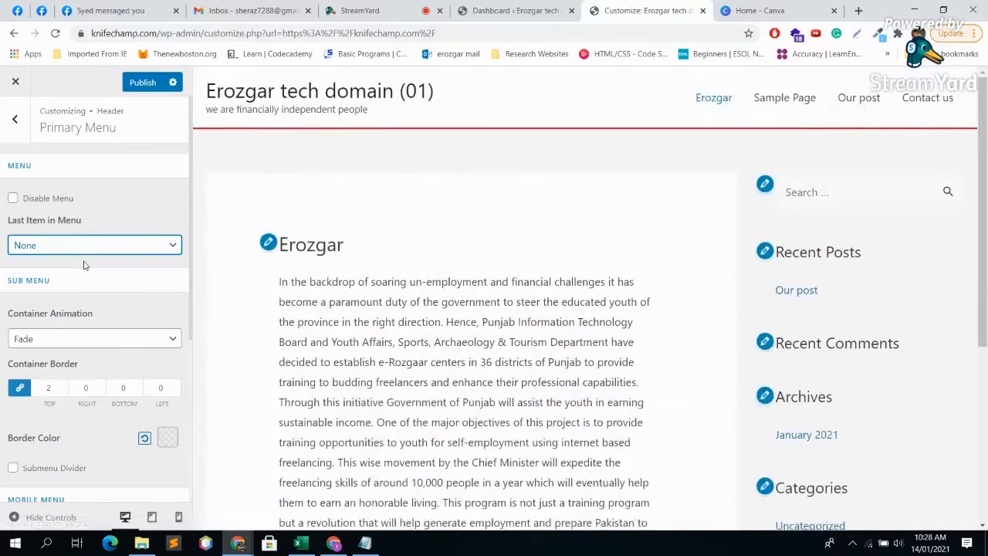
Try Widget as the last item in the primary menu, and set it back to None.
{"action": "left_click", "coordinate": [126, 245]}
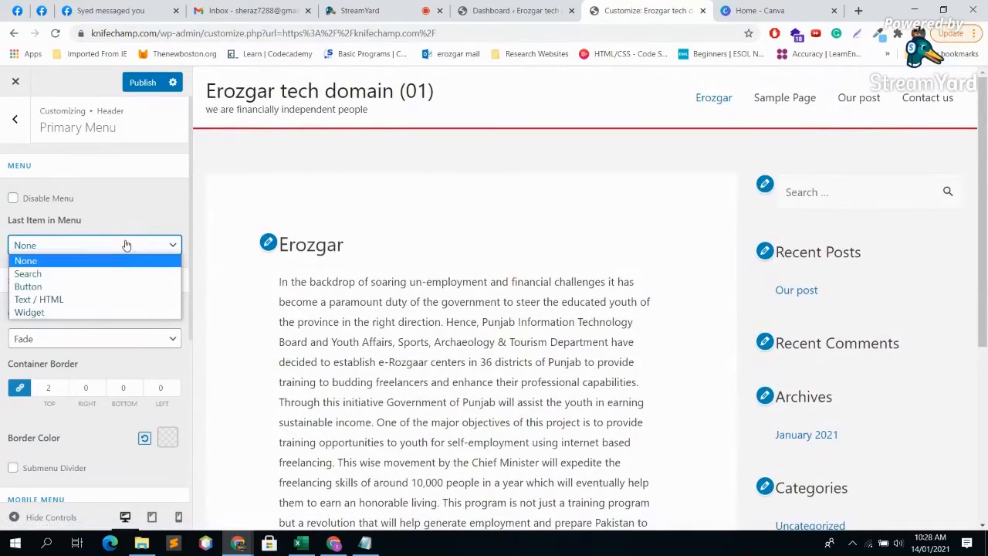
{"action": "left_click", "coordinate": [71, 312]}
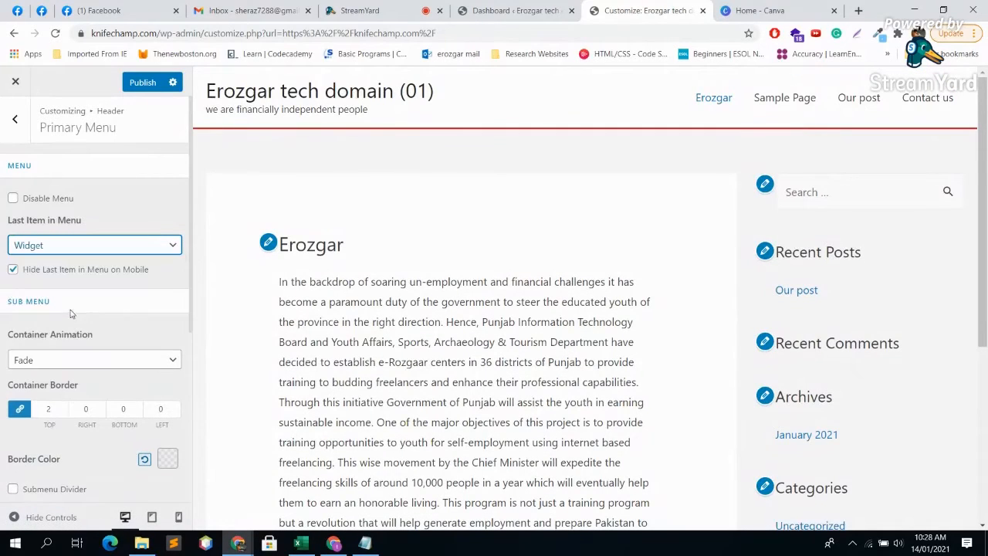
{"action": "left_click", "coordinate": [150, 245]}
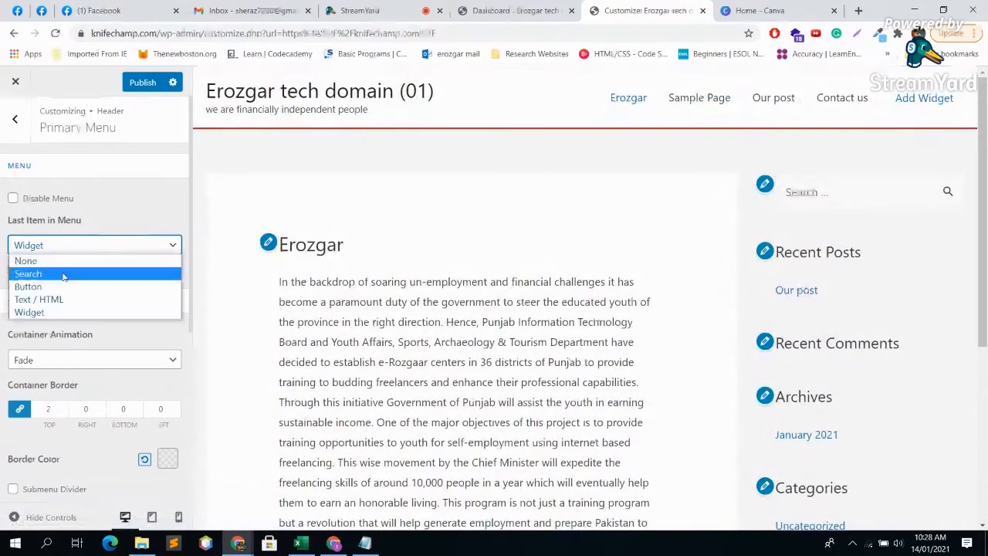
{"action": "left_click", "coordinate": [63, 262]}
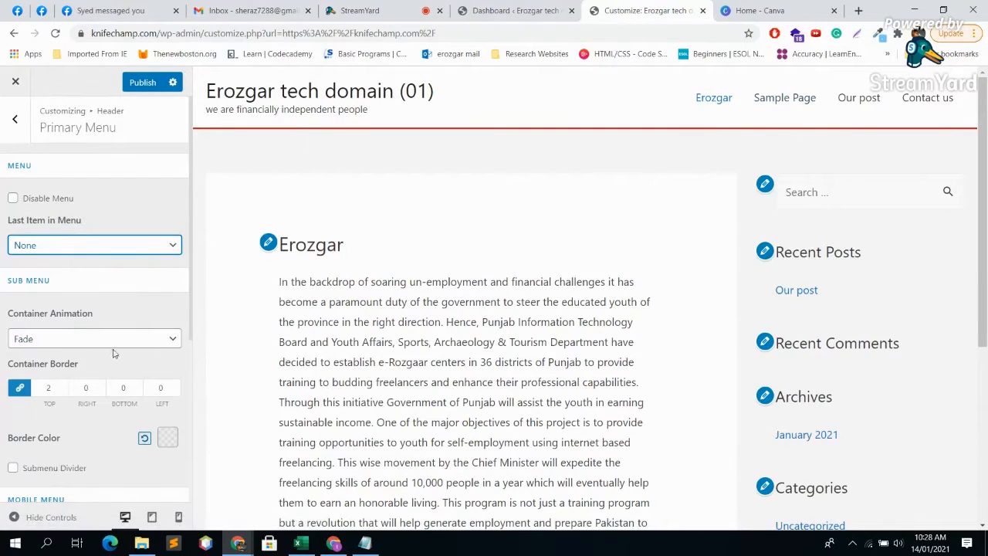
Try the Slide Down container animation for the submenu, and set it to Default.
{"action": "scroll", "coordinate": [131, 325], "scroll_direction": "down", "scroll_amount": 2}
{"action": "left_click", "coordinate": [159, 211]}
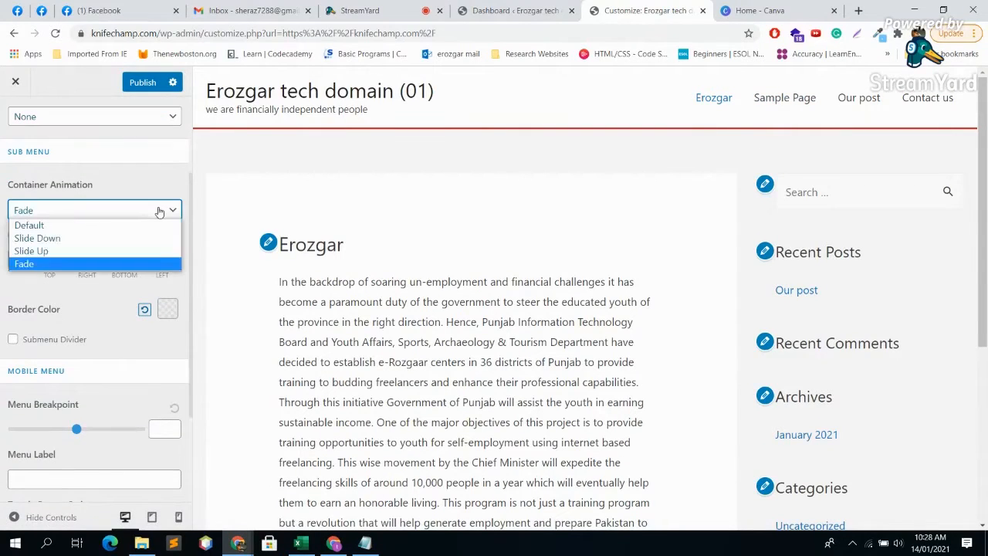
{"action": "left_click", "coordinate": [112, 234]}
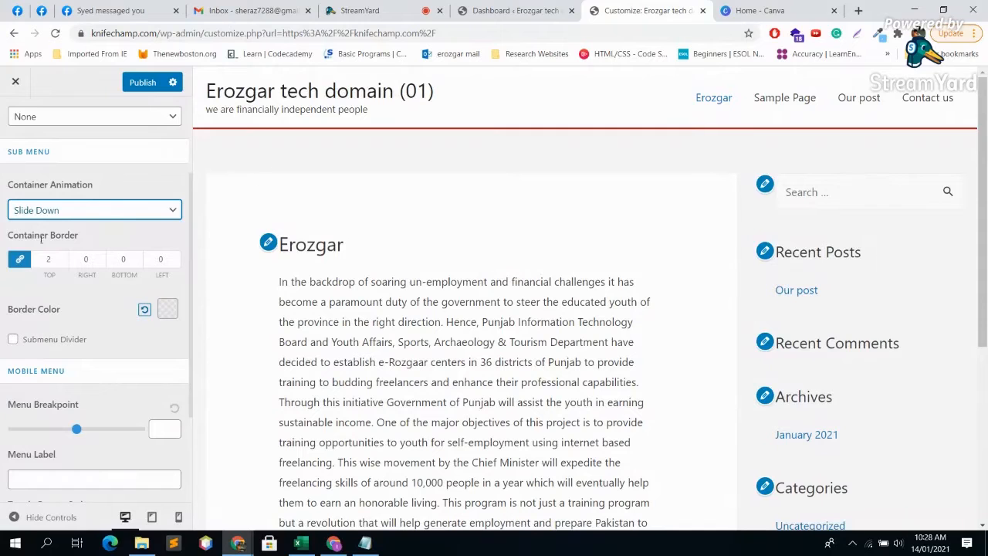
{"action": "left_click", "coordinate": [112, 210]}
{"action": "left_click", "coordinate": [75, 226]}
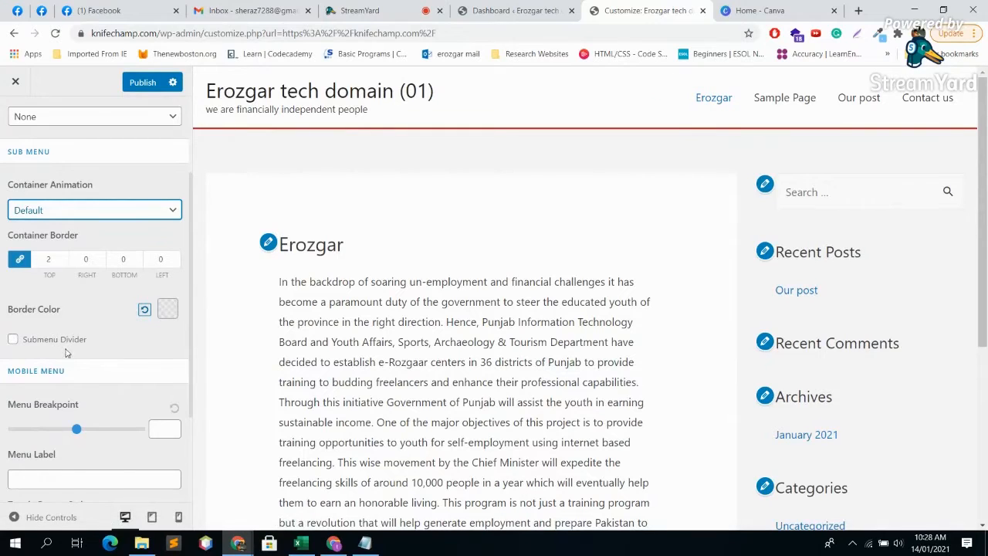
Try a submenu container border of 11 on all linked sides, and reduce it to 2.
{"action": "left_click", "coordinate": [64, 259]}
{"action": "left_click", "coordinate": [64, 258]}
{"action": "left_click", "coordinate": [64, 259]}
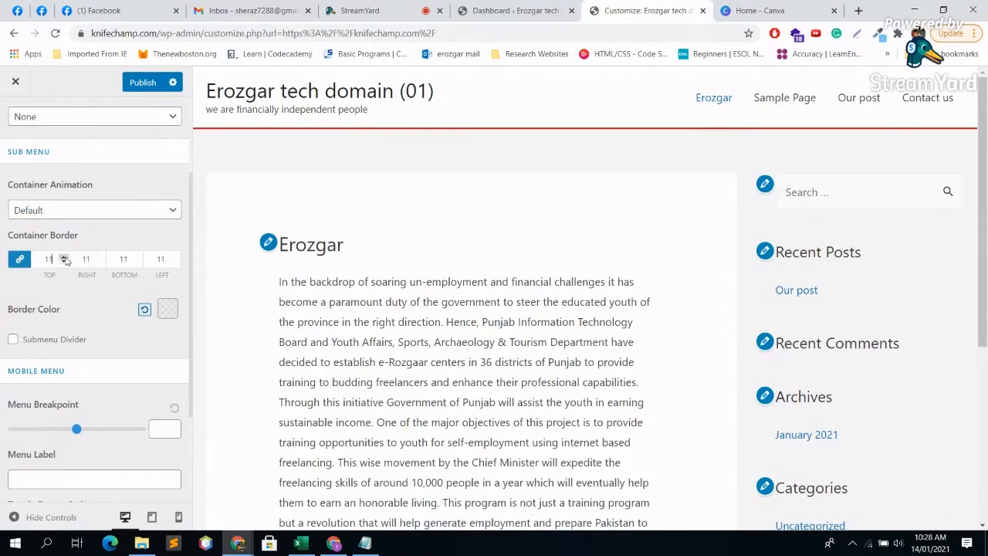
{"action": "scroll", "coordinate": [373, 334], "scroll_direction": "down", "scroll_amount": 4}
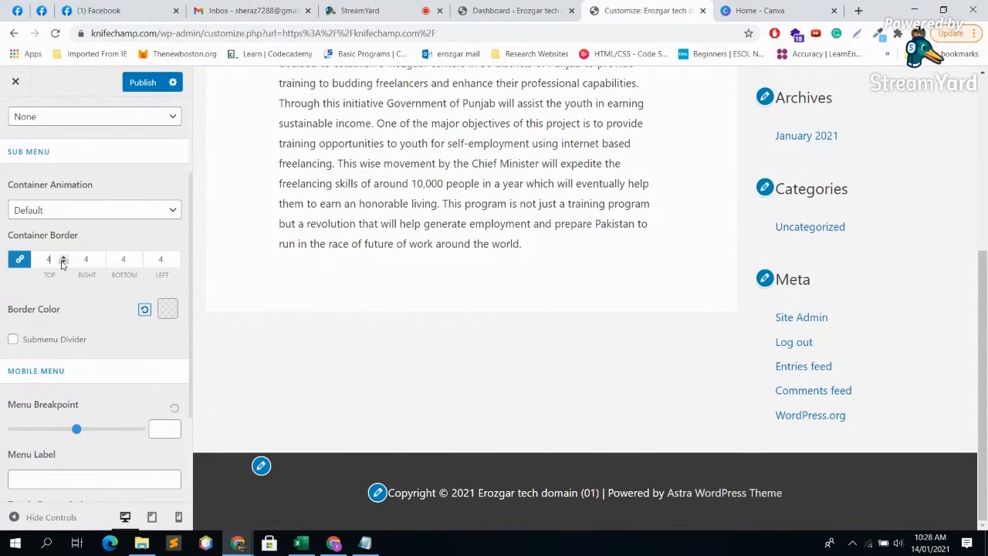
{"action": "left_click", "coordinate": [63, 262]}
Look over the Primary Menu and Mobile Menu settings and the page in the desktop preview.
{"action": "scroll", "coordinate": [70, 332], "scroll_direction": "down", "scroll_amount": 2}
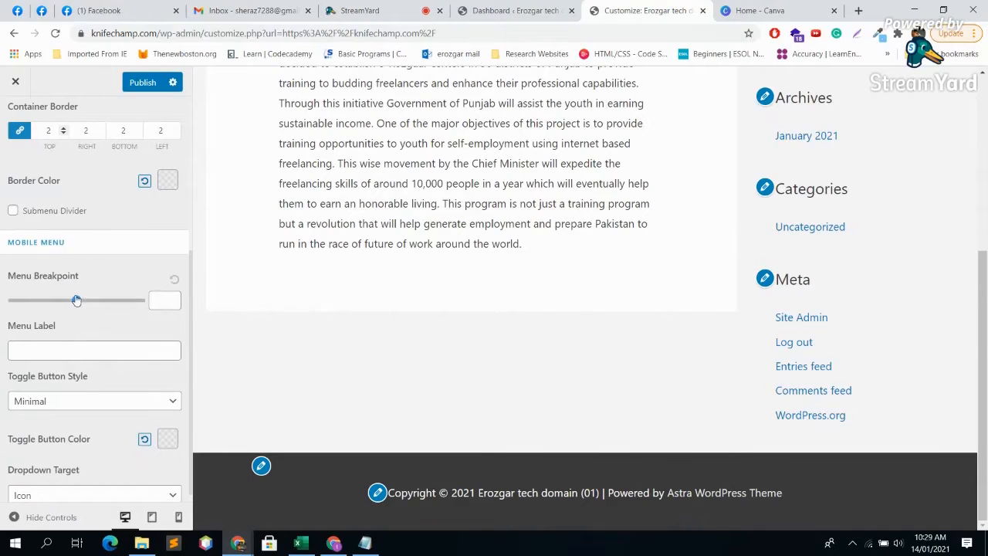
{"action": "scroll", "coordinate": [120, 337], "scroll_direction": "up", "scroll_amount": 2}
{"action": "scroll", "coordinate": [119, 336], "scroll_direction": "up", "scroll_amount": 1}
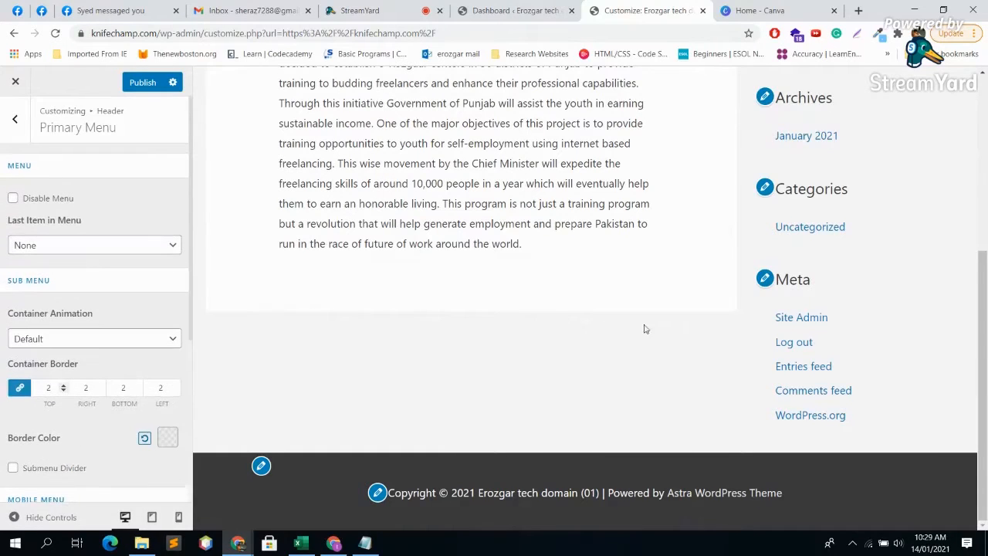
{"action": "scroll", "coordinate": [644, 329], "scroll_direction": "up", "scroll_amount": 4}
{"action": "scroll", "coordinate": [263, 298], "scroll_direction": "down", "scroll_amount": 3}
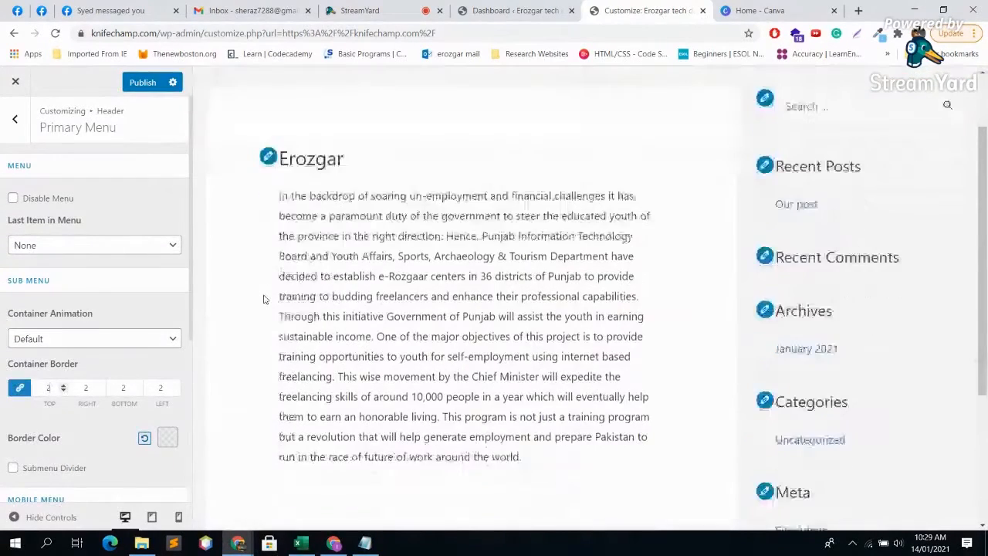
{"action": "scroll", "coordinate": [126, 357], "scroll_direction": "down", "scroll_amount": 1}
{"action": "scroll", "coordinate": [129, 357], "scroll_direction": "up", "scroll_amount": 1}
{"action": "scroll", "coordinate": [558, 360], "scroll_direction": "up", "scroll_amount": 3}
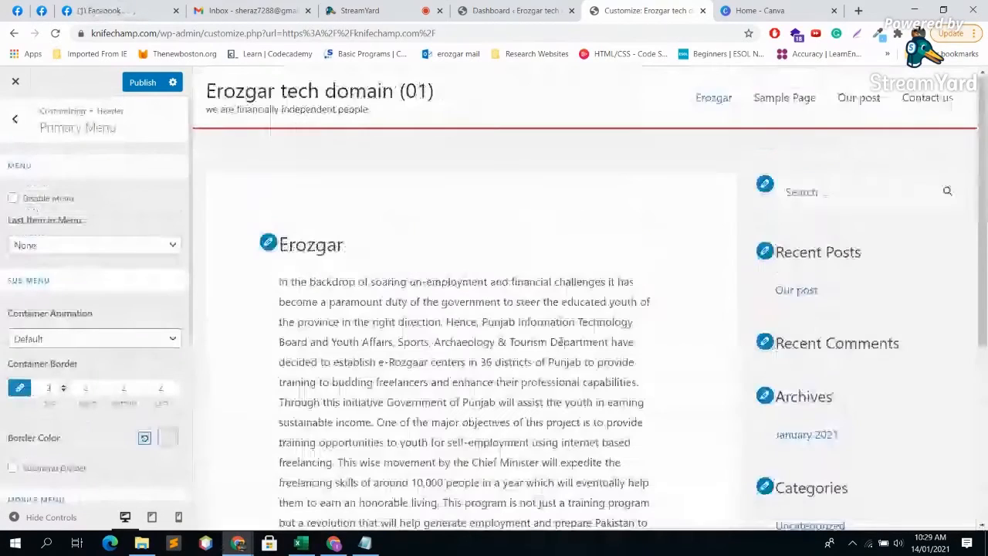
Set the mobile menu breakpoint to 3850, and expand and collapse the resulting toggle menu in the desktop preview.
{"action": "scroll", "coordinate": [93, 333], "scroll_direction": "down", "scroll_amount": 4}
{"action": "left_click_drag", "start_coordinate": [81, 303], "coordinate": [98, 311]}
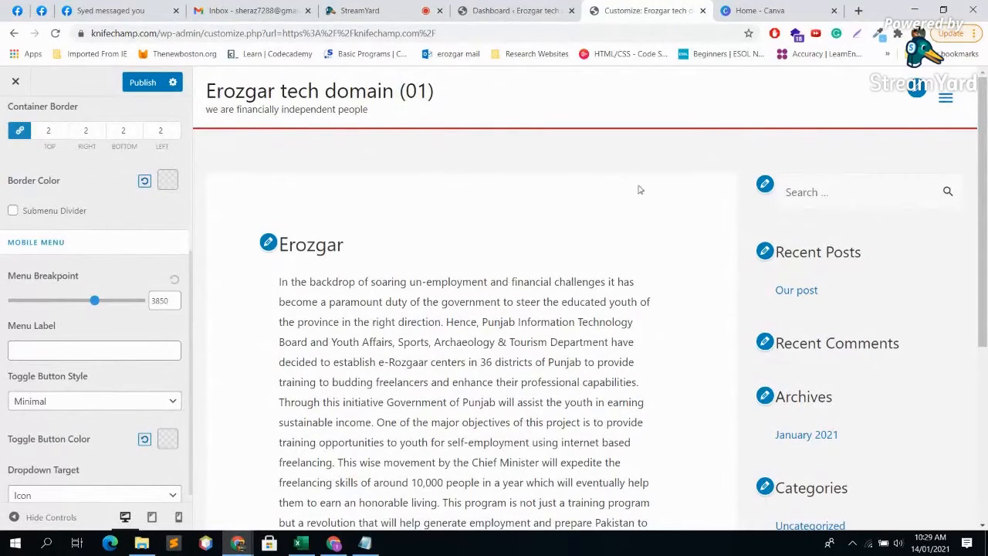
{"action": "left_click", "coordinate": [948, 99]}
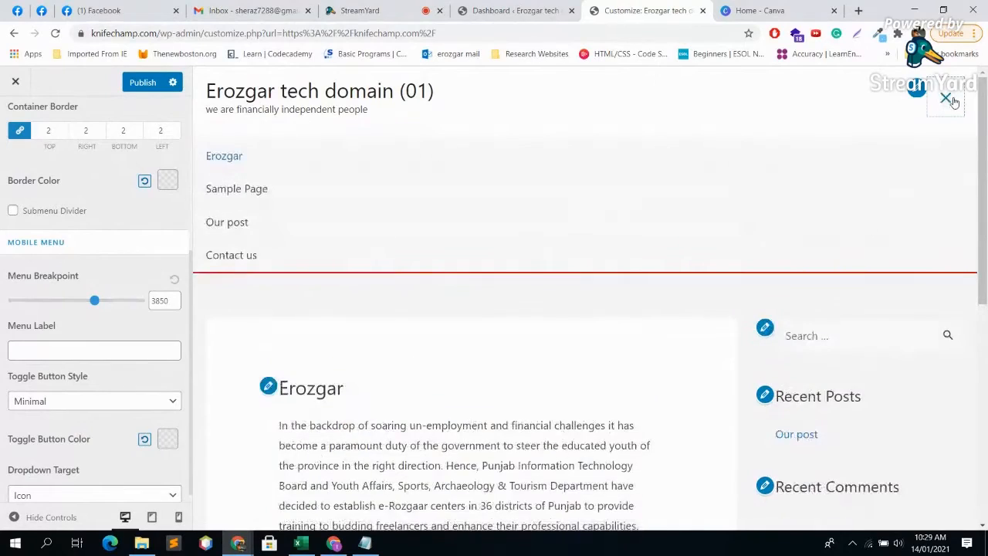
{"action": "left_click", "coordinate": [948, 100]}
{"action": "left_click", "coordinate": [950, 100]}
{"action": "left_click", "coordinate": [949, 99]}
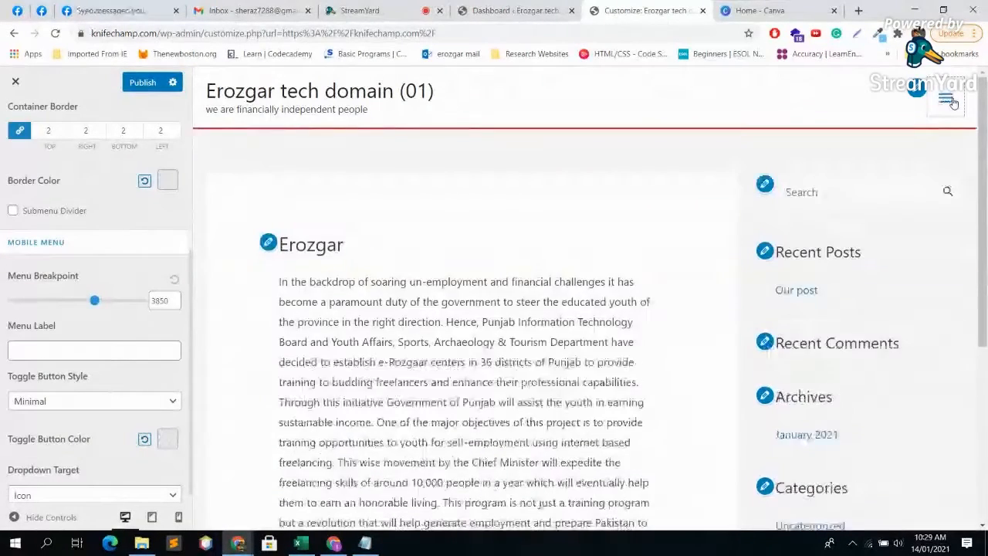
Try a mobile menu breakpoint of 4630, and reset the breakpoint to its default.
{"action": "left_click", "coordinate": [949, 100]}
{"action": "left_click", "coordinate": [948, 100]}
{"action": "left_click", "coordinate": [174, 279]}
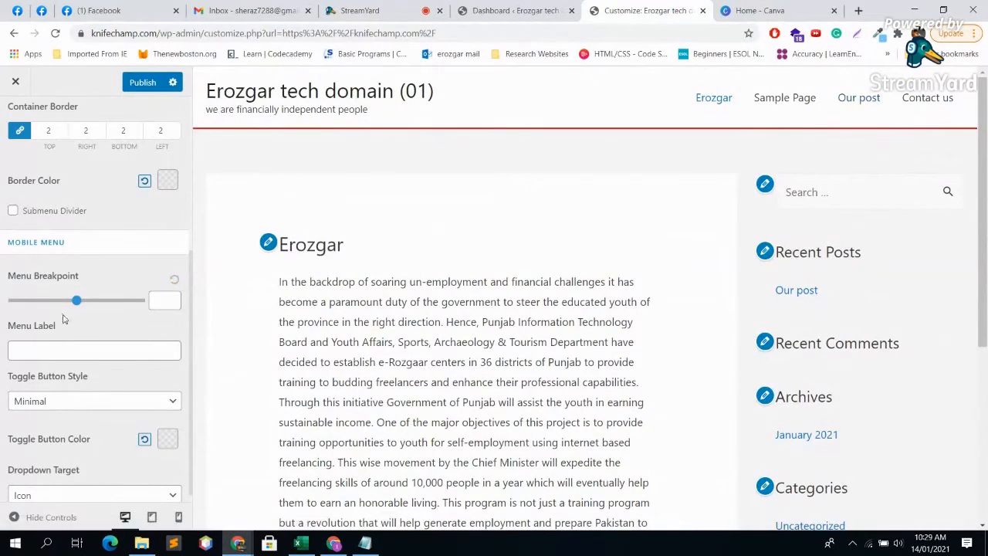
{"action": "left_click_drag", "start_coordinate": [76, 300], "coordinate": [111, 300]}
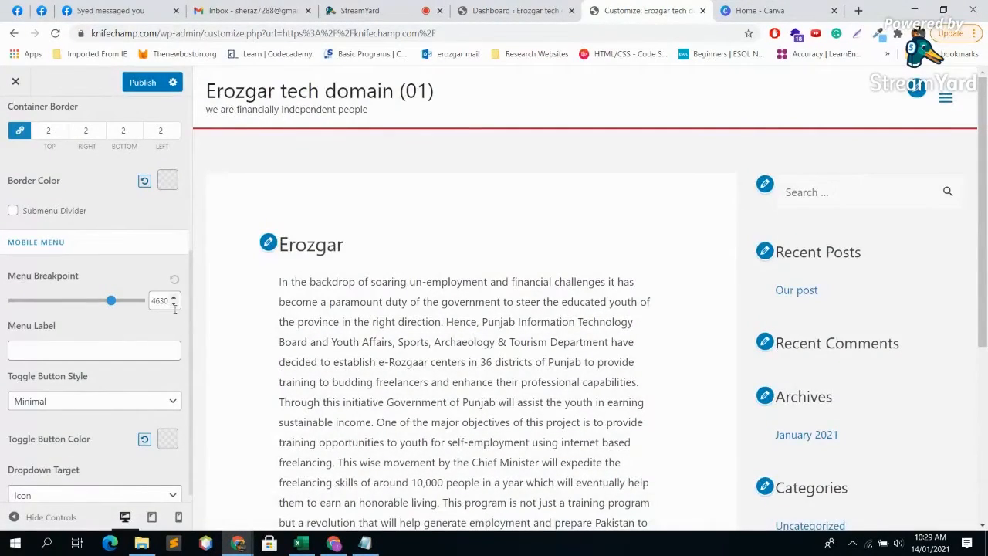
{"action": "left_click", "coordinate": [175, 280]}
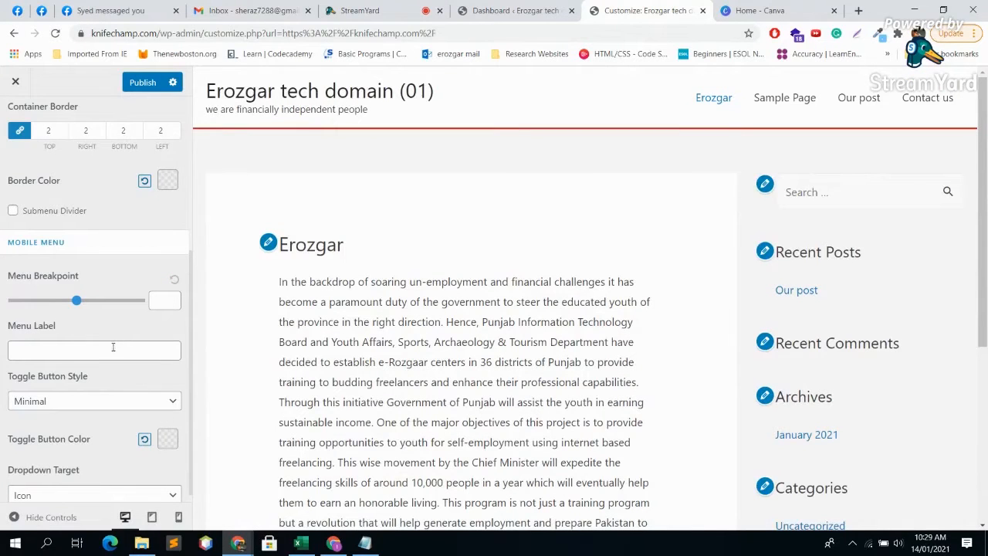
Try the Outline and Fill toggle button styles for the mobile menu with the Our post page in the preview, and return to Minimal.
{"action": "scroll", "coordinate": [117, 348], "scroll_direction": "down", "scroll_amount": 1}
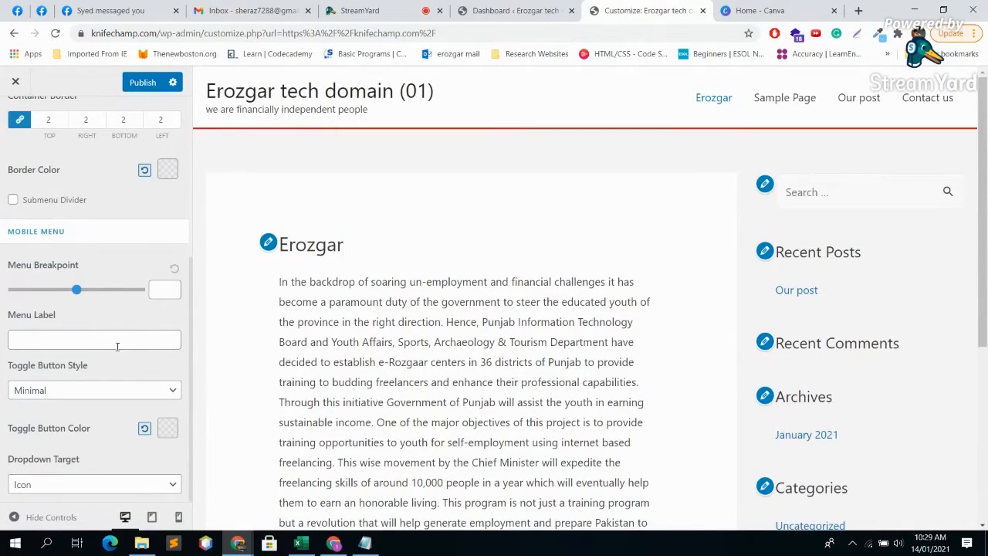
{"action": "left_click", "coordinate": [121, 389]}
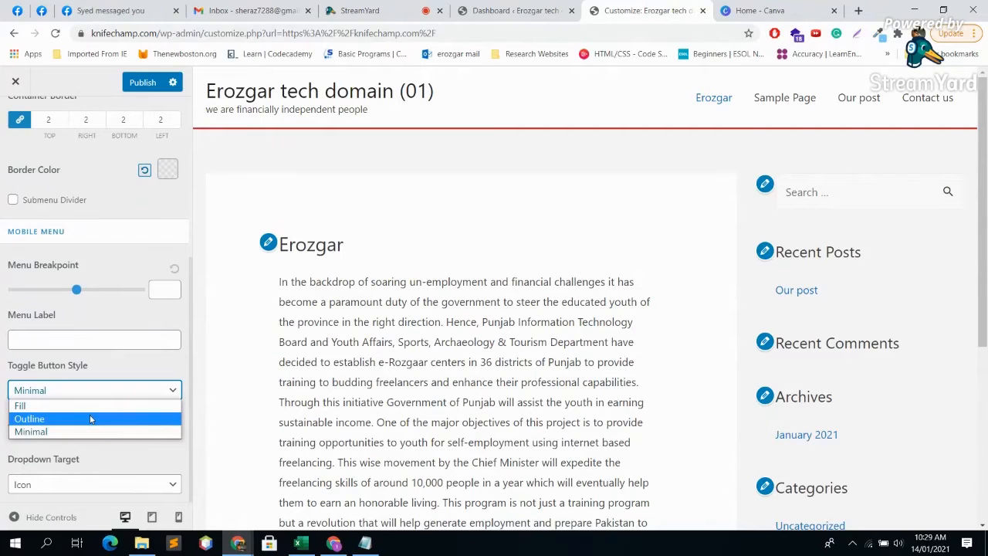
{"action": "left_click", "coordinate": [91, 418]}
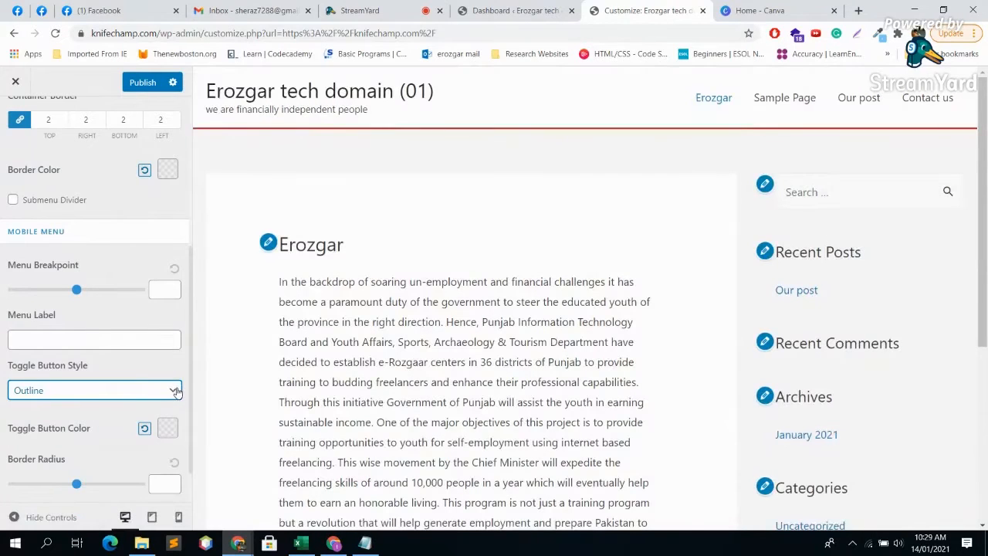
{"action": "left_click", "coordinate": [870, 98]}
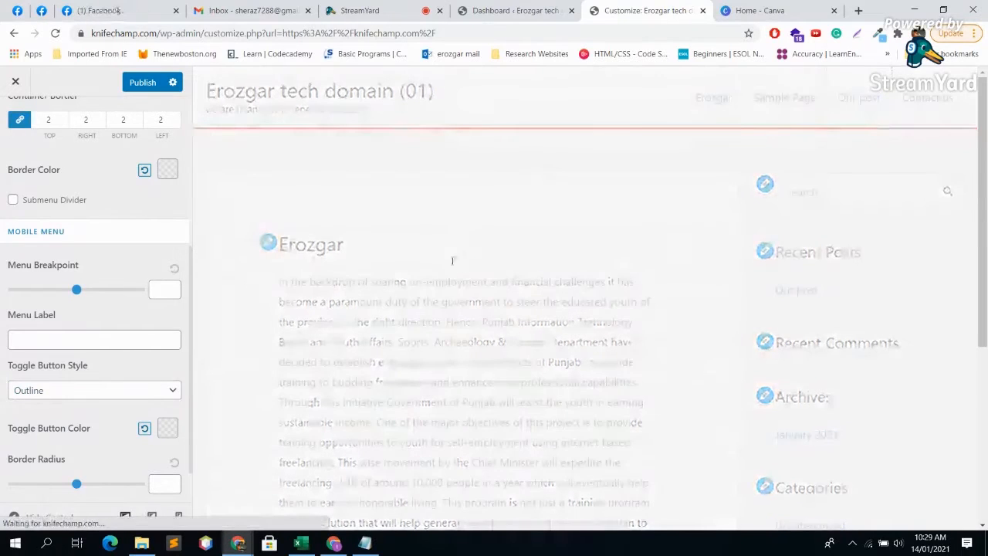
{"action": "left_click", "coordinate": [69, 390]}
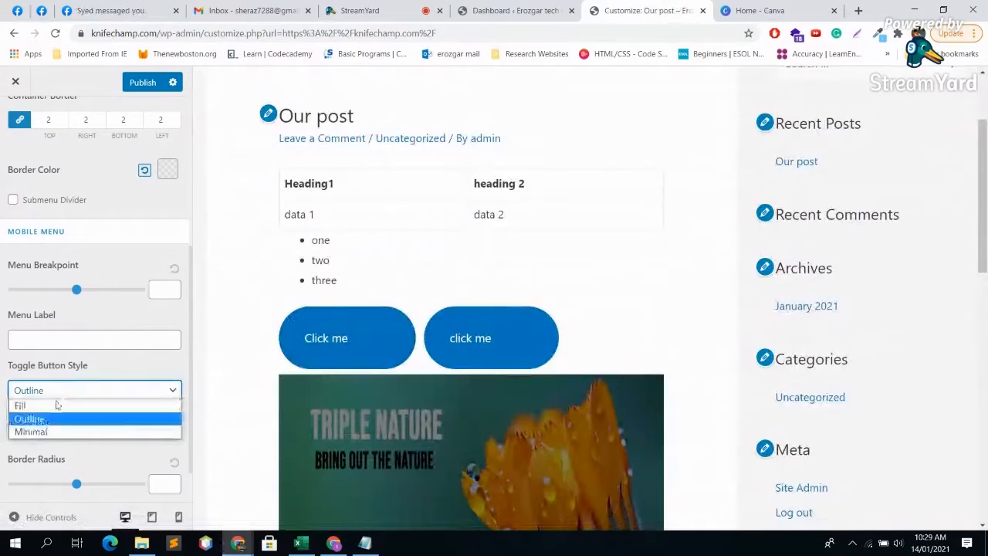
{"action": "left_click", "coordinate": [56, 406]}
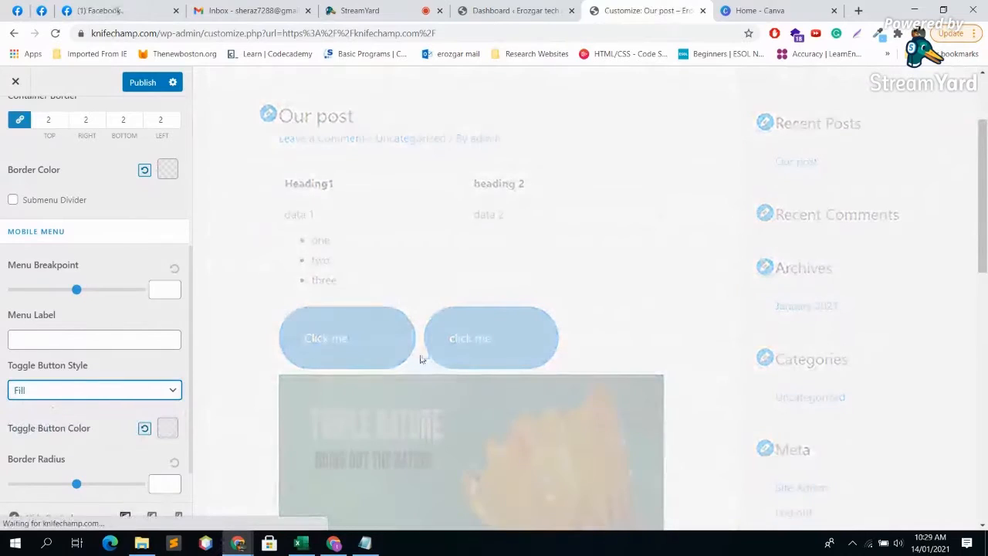
{"action": "left_click", "coordinate": [69, 390]}
{"action": "left_click", "coordinate": [66, 429]}
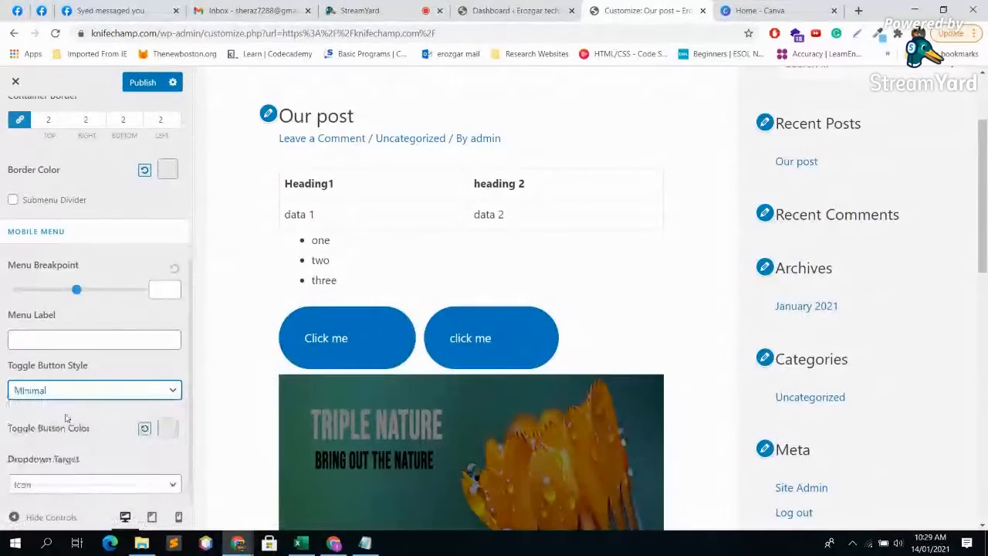
Try the Outline toggle button style once more, set it back to Minimal, and view the Dropdown Target options.
{"action": "left_click", "coordinate": [162, 390]}
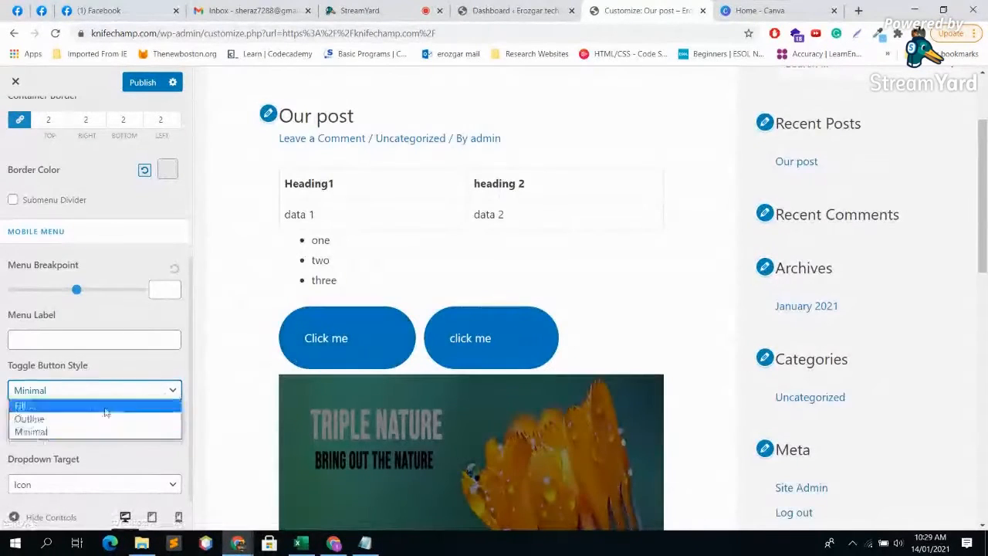
{"action": "left_click", "coordinate": [81, 419]}
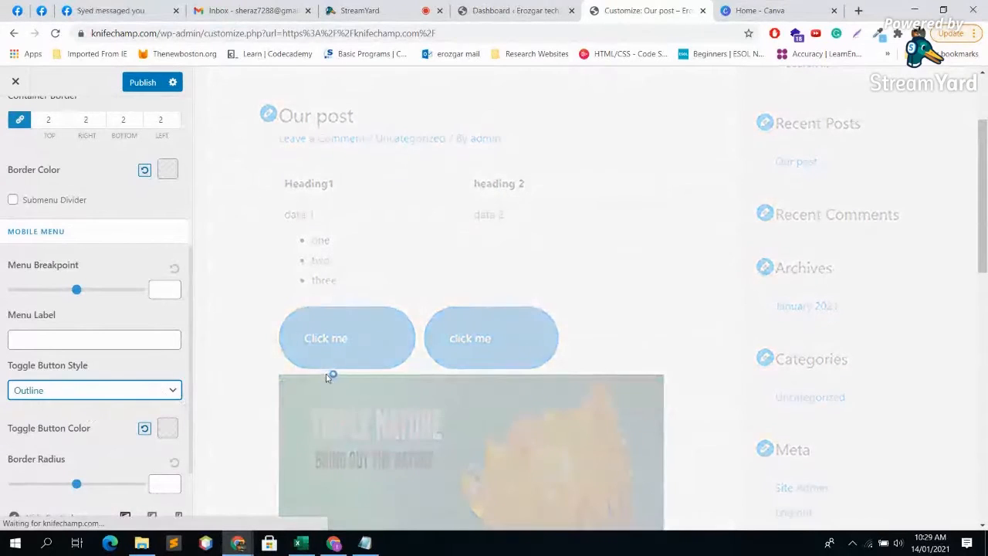
{"action": "left_click", "coordinate": [47, 393]}
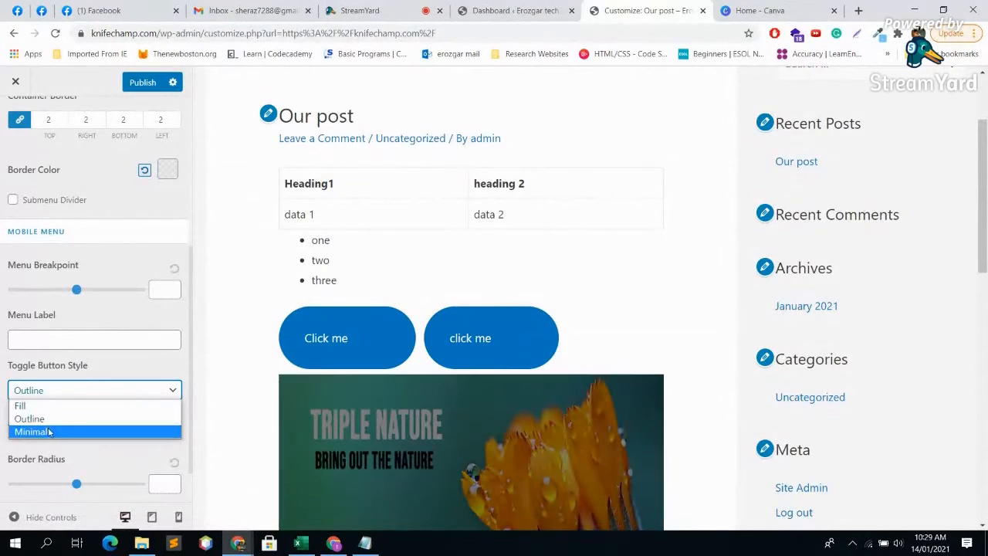
{"action": "left_click", "coordinate": [48, 431]}
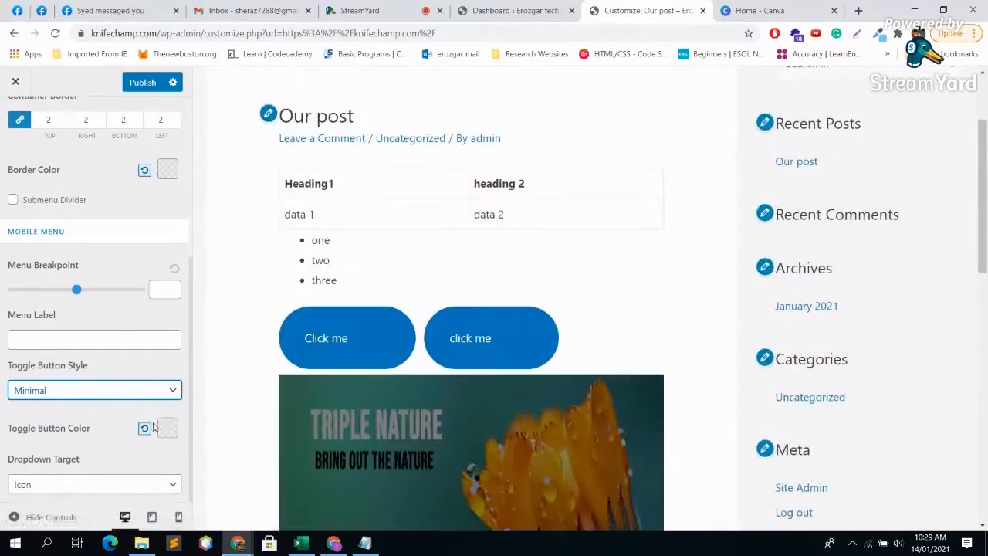
{"action": "left_click", "coordinate": [143, 485]}
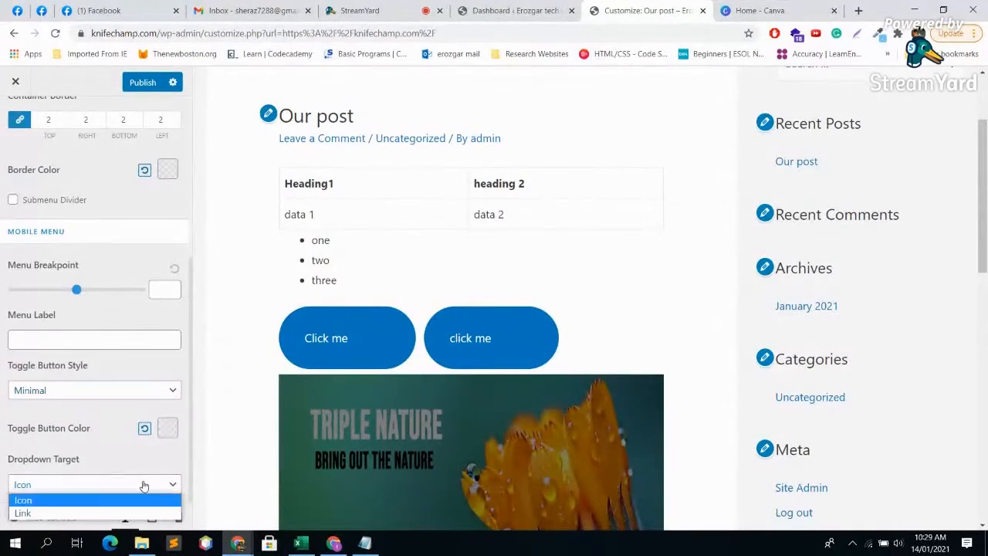
{"action": "left_click", "coordinate": [144, 485]}
Show the Erozgar page in the preview and open the Transparent Header settings of the Header section.
{"action": "scroll", "coordinate": [128, 432], "scroll_direction": "up", "scroll_amount": 3}
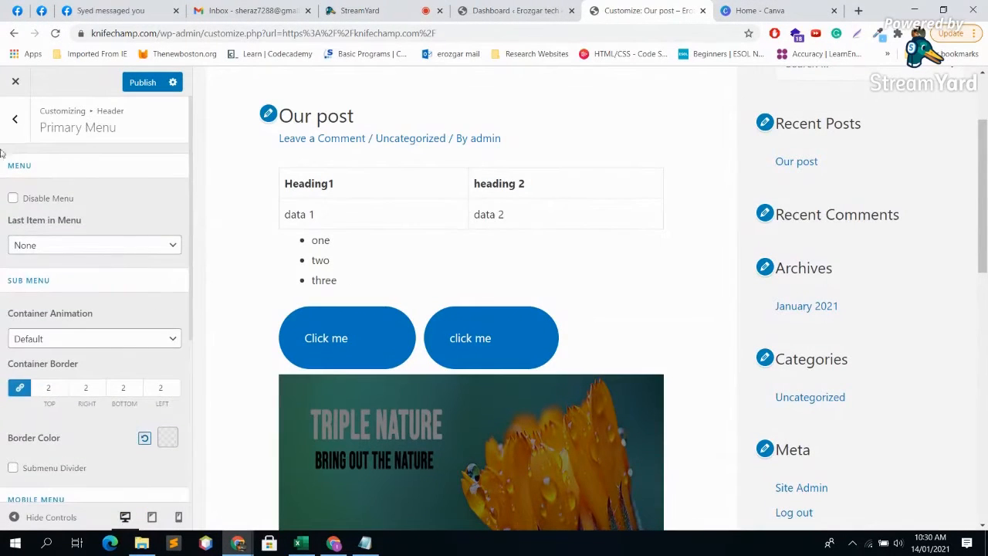
{"action": "left_click", "coordinate": [17, 122]}
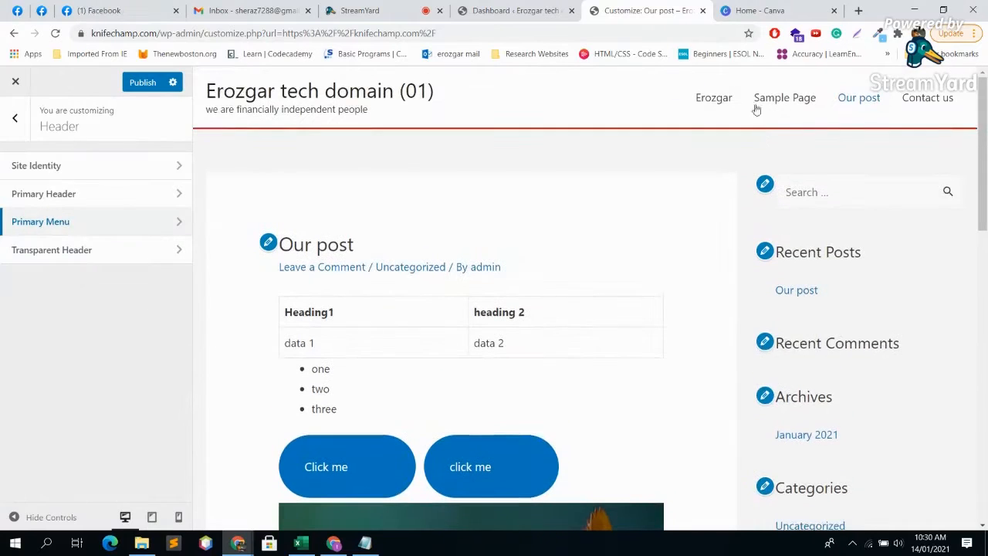
{"action": "left_click", "coordinate": [715, 98]}
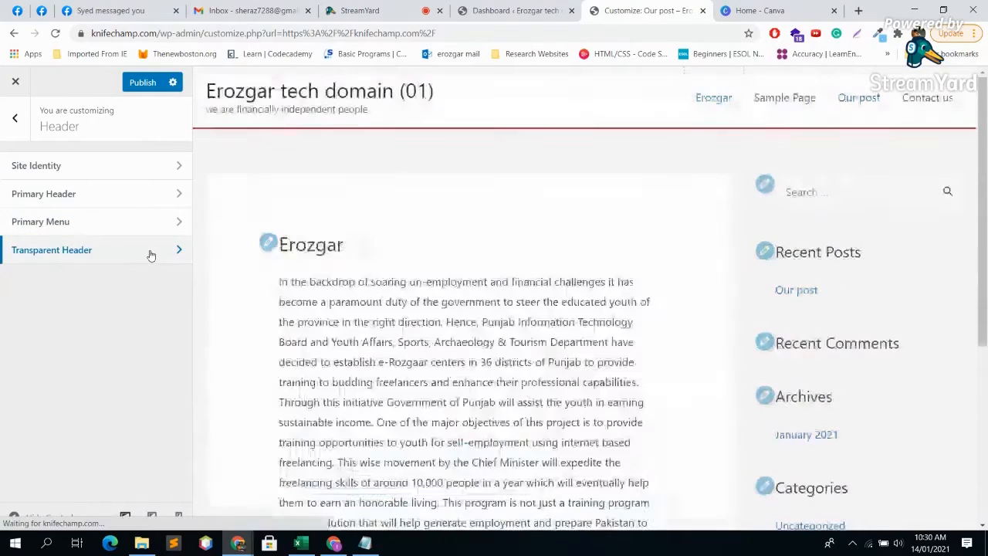
{"action": "left_click", "coordinate": [146, 252]}
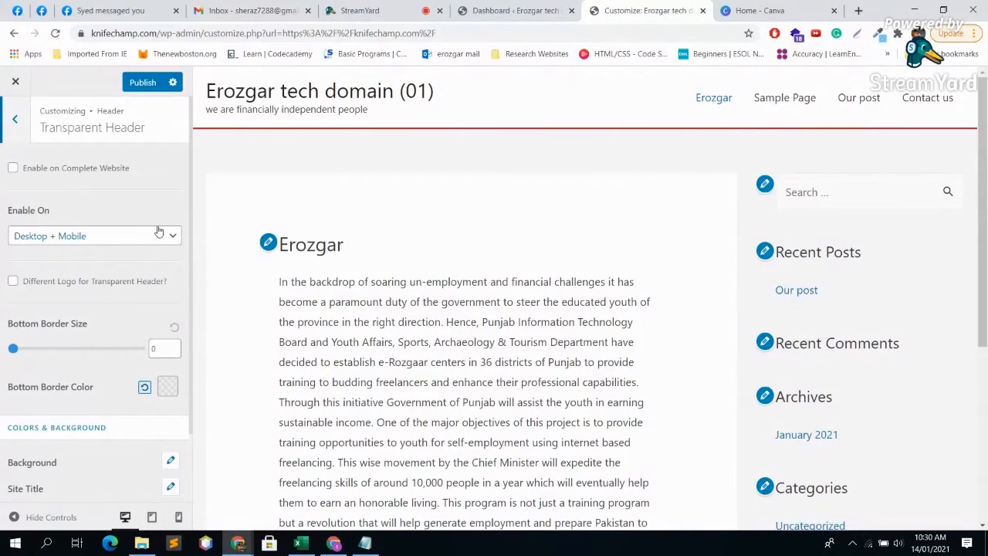
Try enabling the transparent header on the complete website twice, turning it off each time.
{"action": "left_click", "coordinate": [13, 167]}
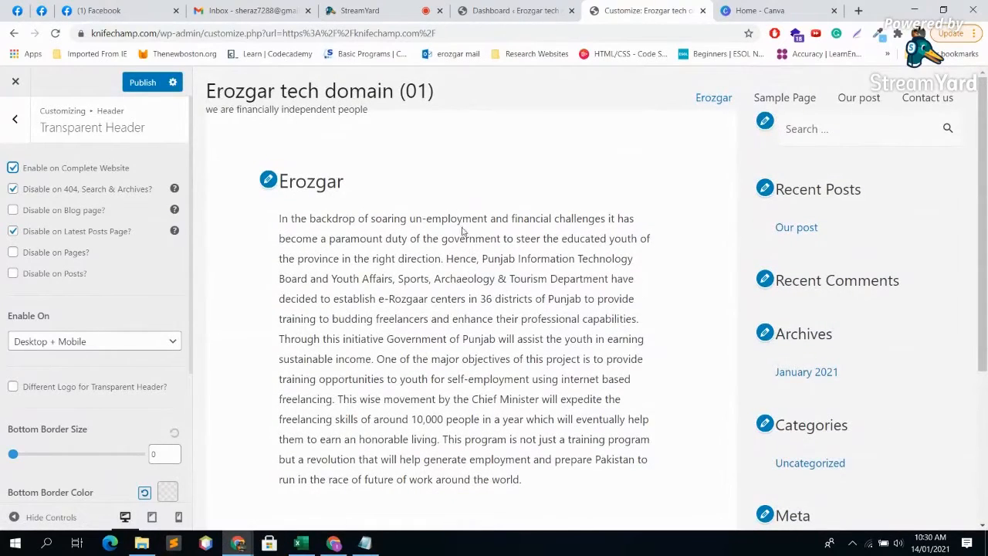
{"action": "left_click", "coordinate": [14, 167]}
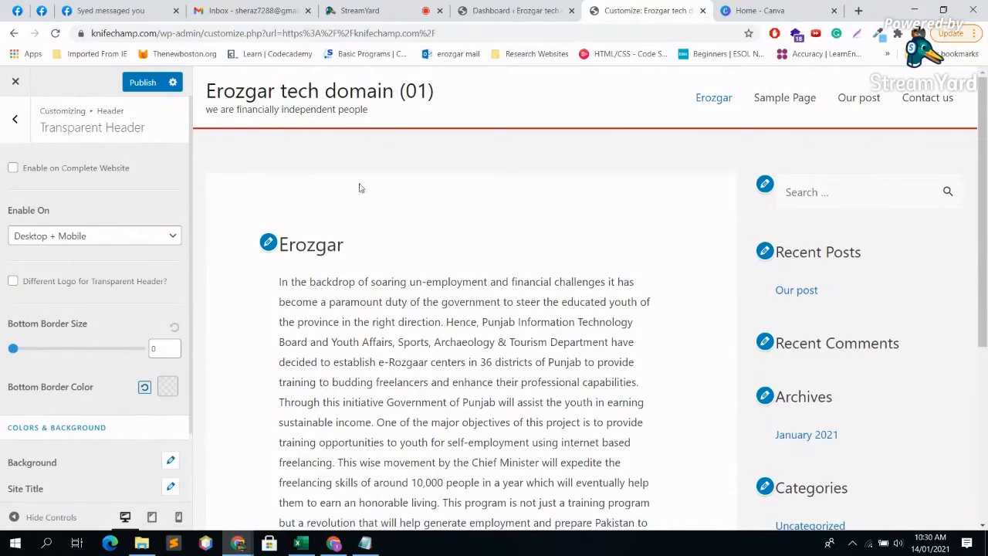
{"action": "left_click", "coordinate": [98, 168]}
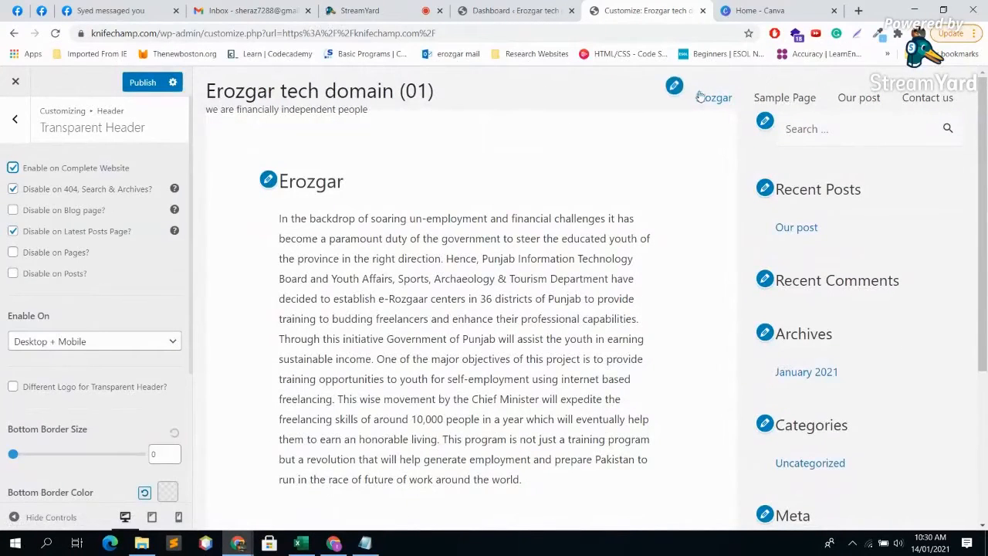
{"action": "left_click", "coordinate": [74, 171]}
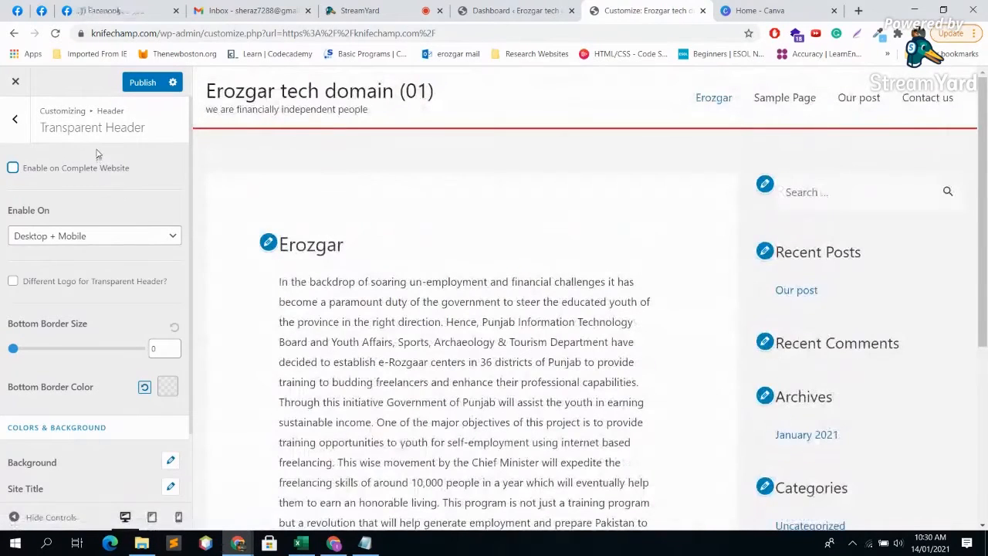
Set the transparent header's bottom border size to 142.
{"action": "scroll", "coordinate": [98, 155], "scroll_direction": "down", "scroll_amount": 1}
{"action": "scroll", "coordinate": [472, 415], "scroll_direction": "down", "scroll_amount": 4}
{"action": "left_click", "coordinate": [43, 271]}
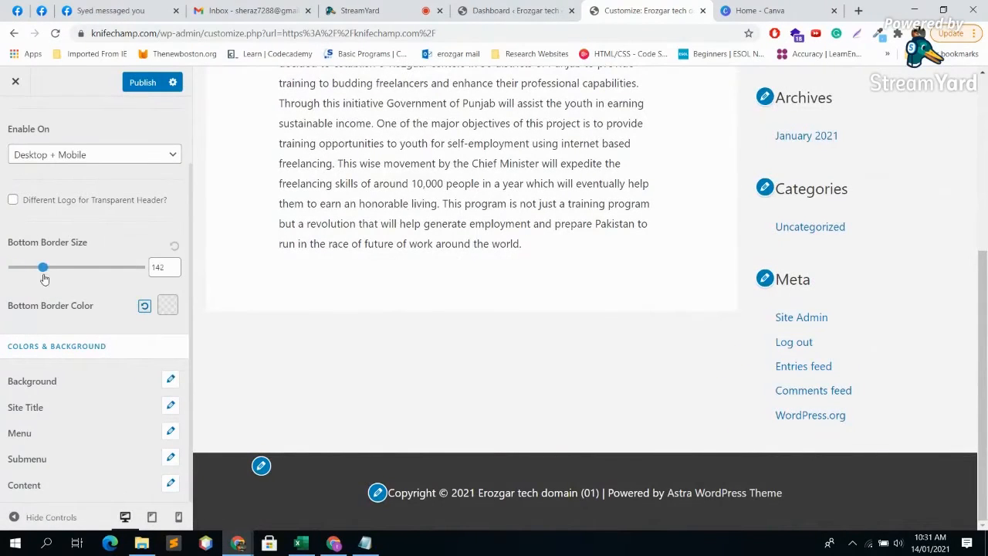
Reset the transparent header's Bottom Border Size to its default and view the background overlay colour option.
{"action": "left_click_drag", "start_coordinate": [43, 275], "coordinate": [47, 274]}
{"action": "left_click", "coordinate": [174, 246]}
{"action": "left_click", "coordinate": [171, 381]}
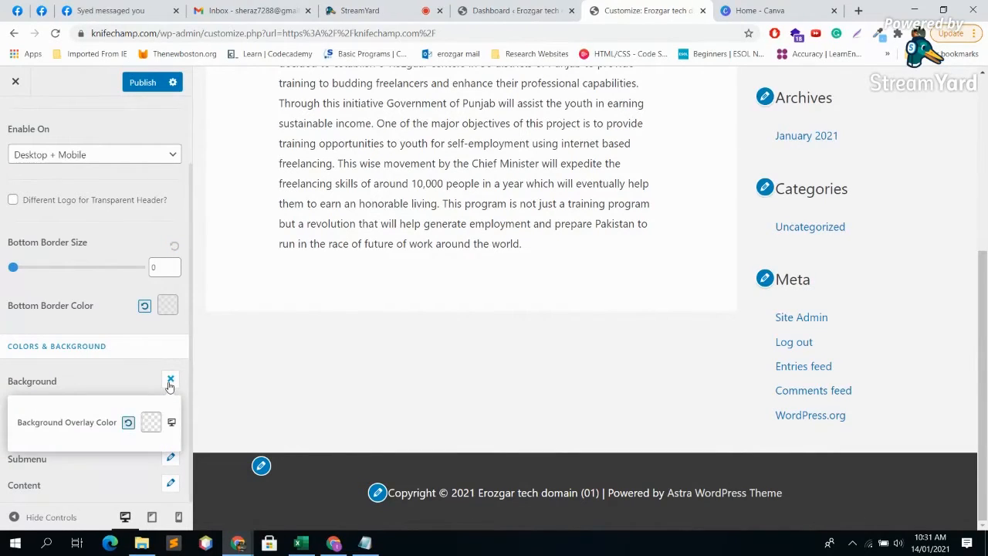
{"action": "left_click", "coordinate": [170, 381]}
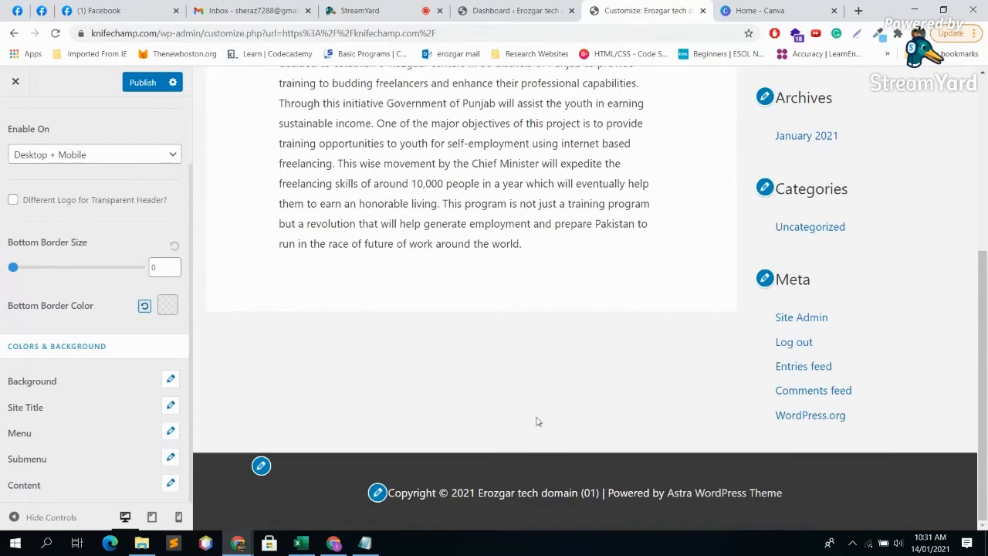
Leave the Transparent Header settings and return to the customizer's main list of sections.
{"action": "scroll", "coordinate": [538, 422], "scroll_direction": "up", "scroll_amount": 4}
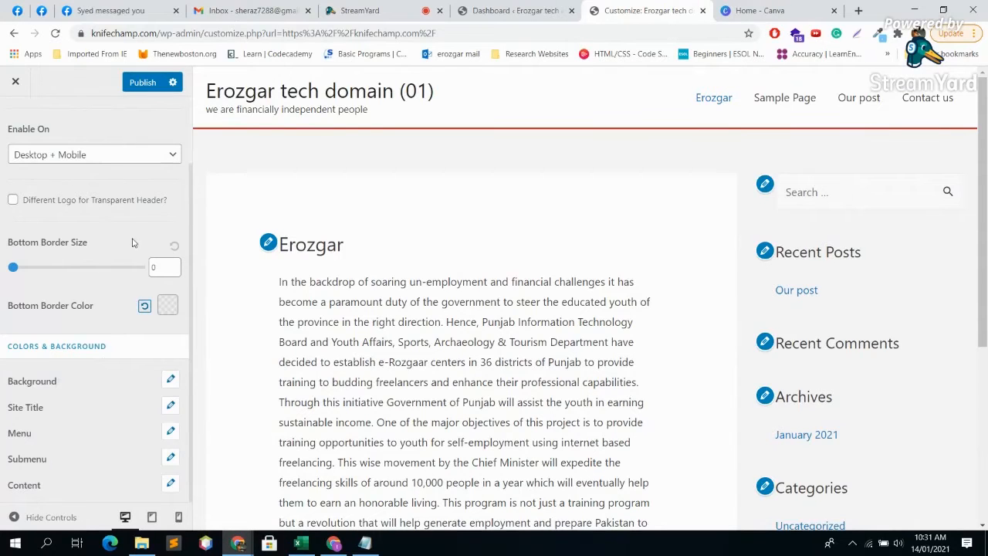
{"action": "scroll", "coordinate": [64, 162], "scroll_direction": "up", "scroll_amount": 2}
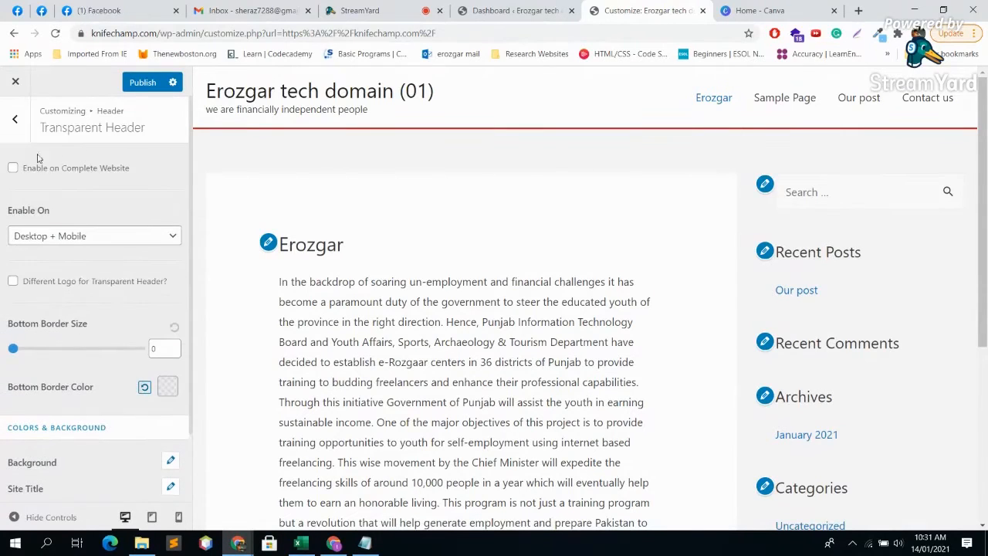
{"action": "left_click", "coordinate": [13, 120]}
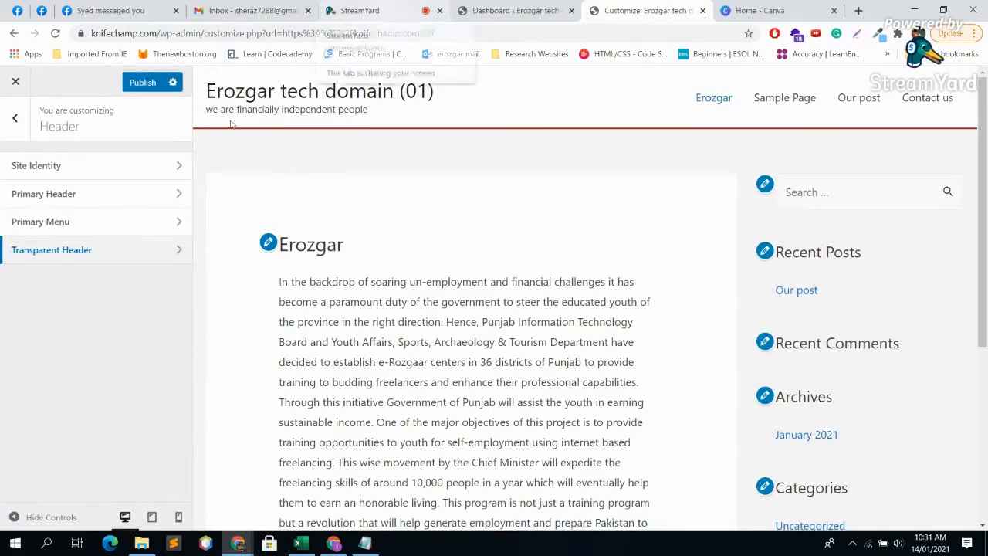
{"action": "left_click", "coordinate": [13, 120]}
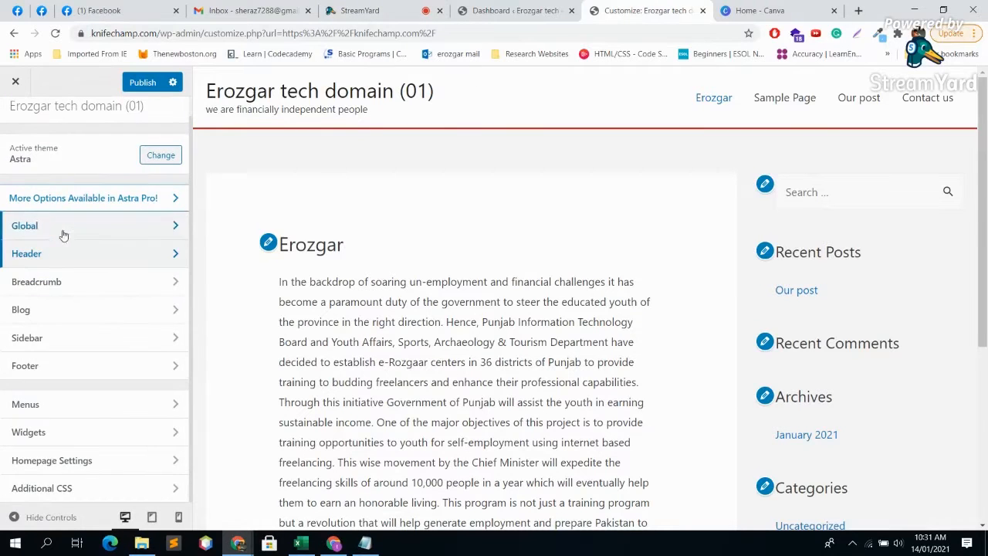
Check the StreamYard comments and view the Position setting in the customizer's Breadcrumb section, leaving None selected.
{"action": "left_click", "coordinate": [362, 10]}
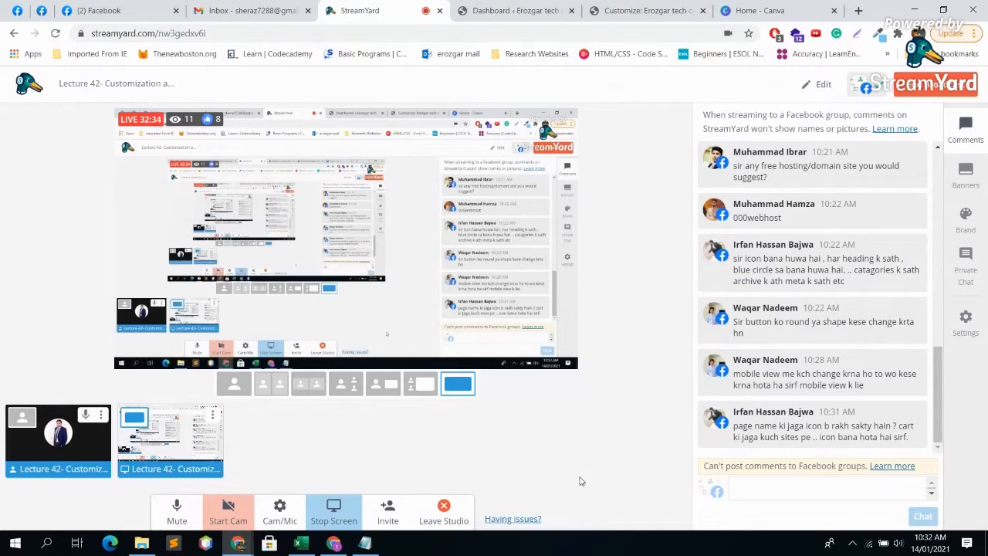
{"action": "left_click", "coordinate": [646, 11]}
{"action": "left_click", "coordinate": [82, 287]}
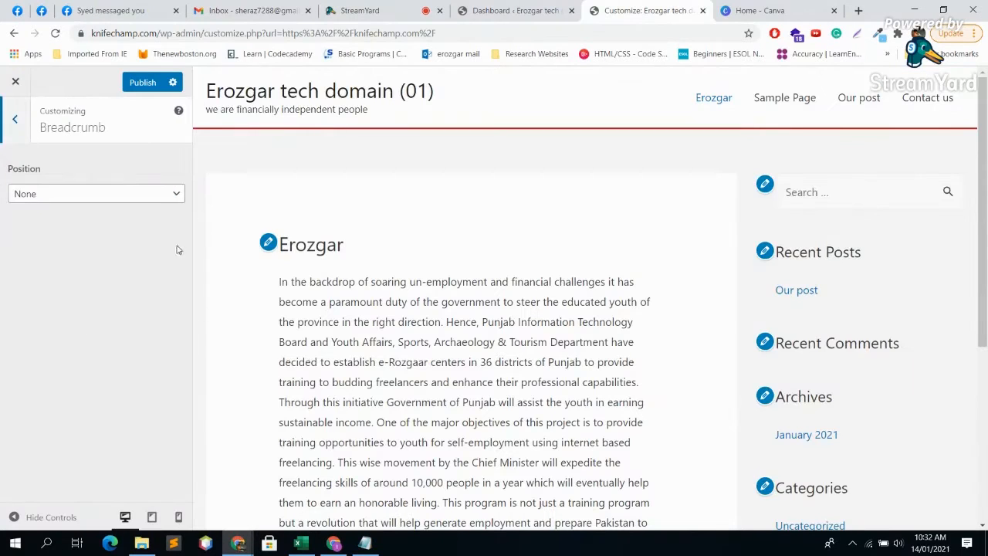
{"action": "left_click", "coordinate": [147, 196]}
{"action": "left_click", "coordinate": [148, 207]}
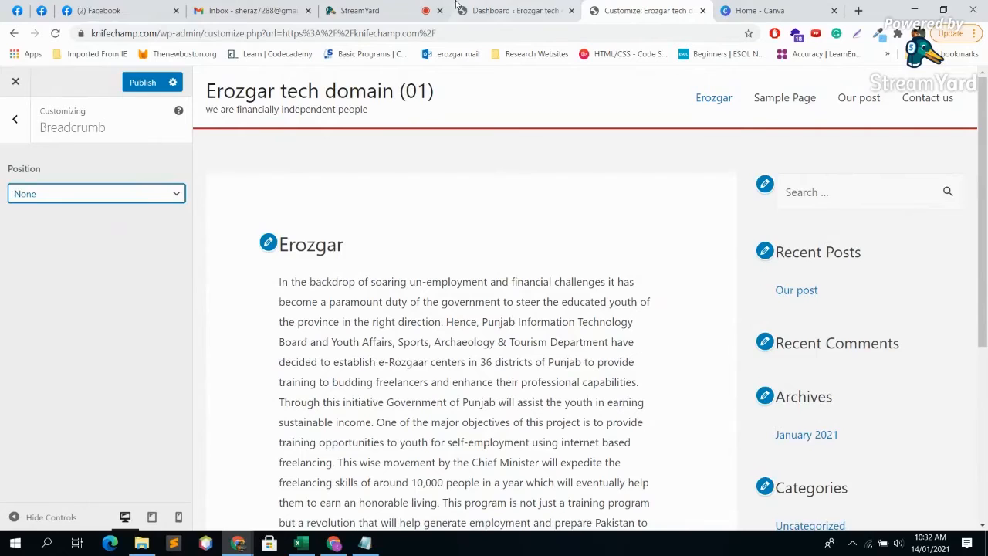
Check the viewers' comments in StreamYard and search Google for "live cricket score" in a new browser tab.
{"action": "left_click", "coordinate": [417, 10]}
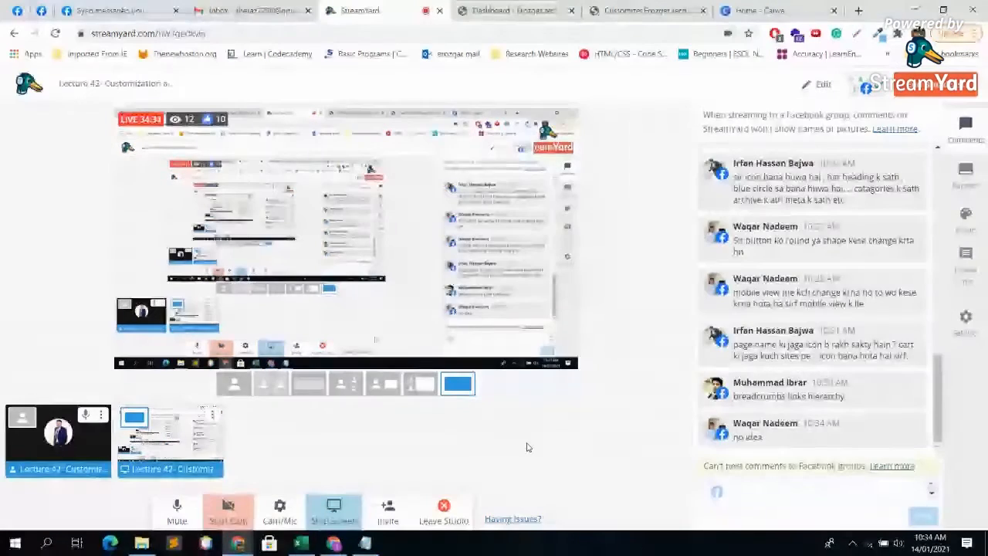
{"action": "left_click", "coordinate": [857, 11]}
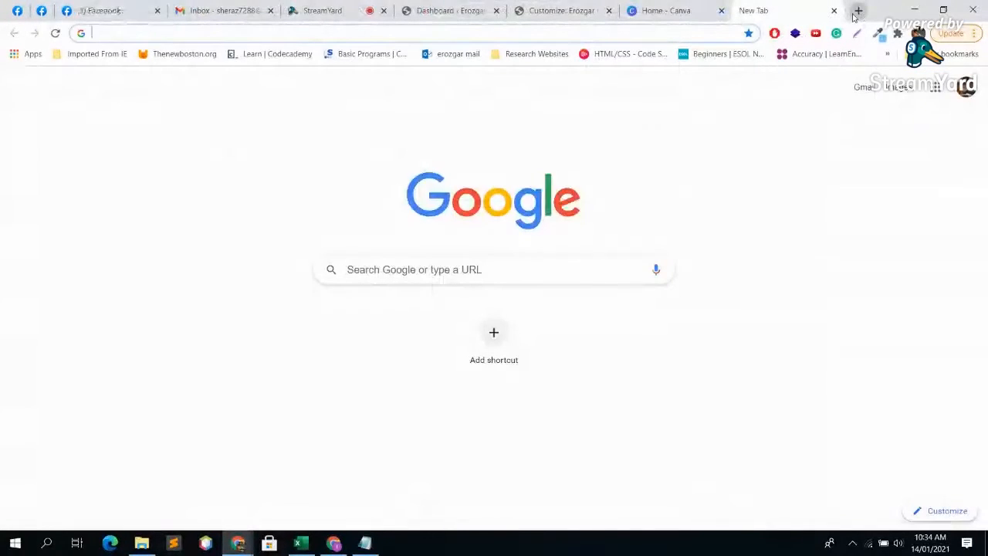
{"action": "left_click", "coordinate": [857, 11]}
{"action": "type", "text": "crick"}
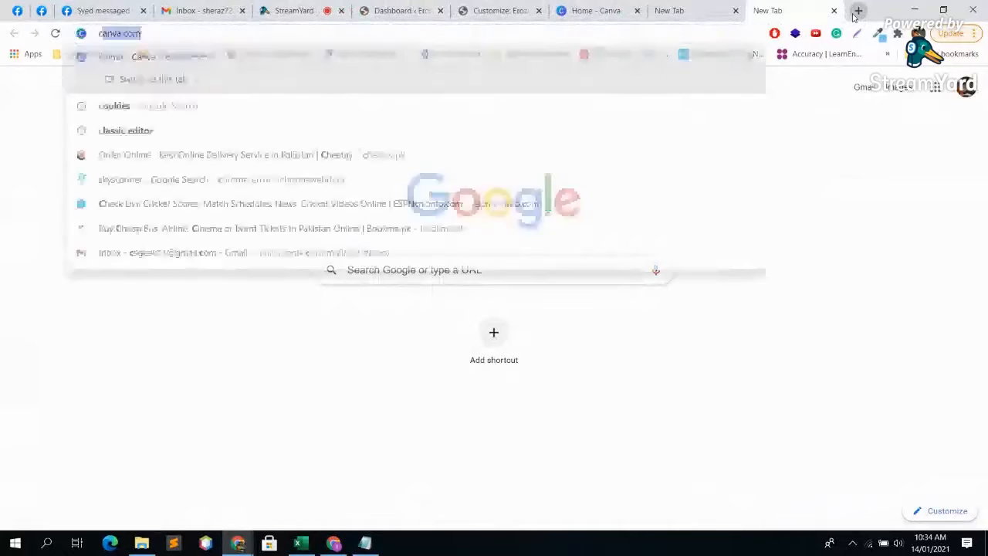
{"action": "key", "text": "BackSpace"}
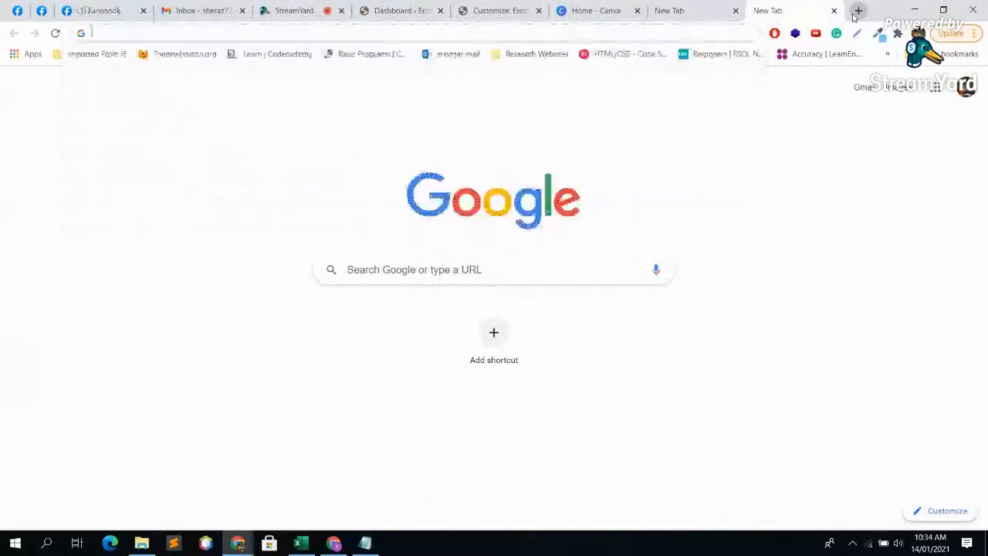
{"action": "type", "text": "liver c"}
{"action": "key", "text": "BackSpace"}
{"action": "key", "text": "BackSpace"}
{"action": "key", "text": "BackSpace"}
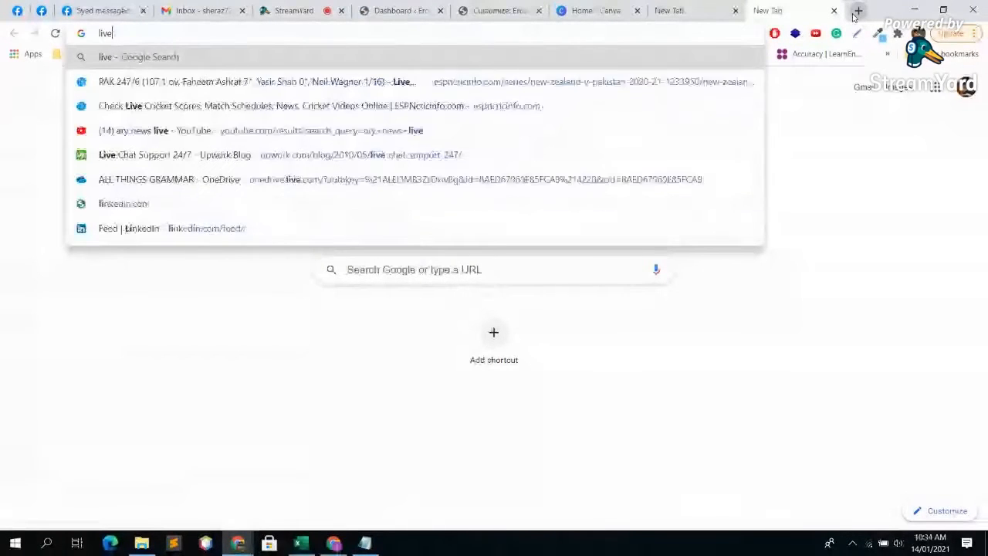
{"action": "type", "text": "cricket score"}
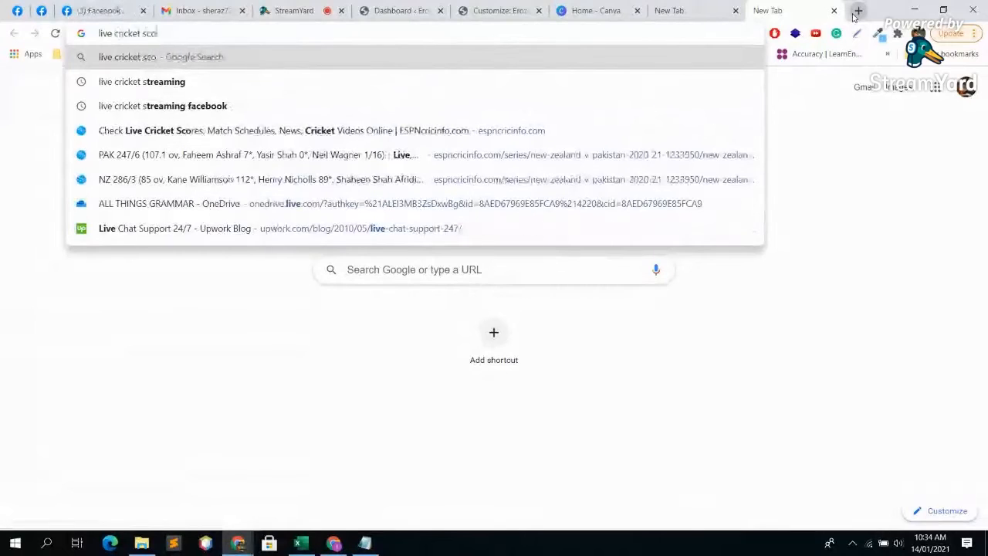
{"action": "key", "text": "Return"}
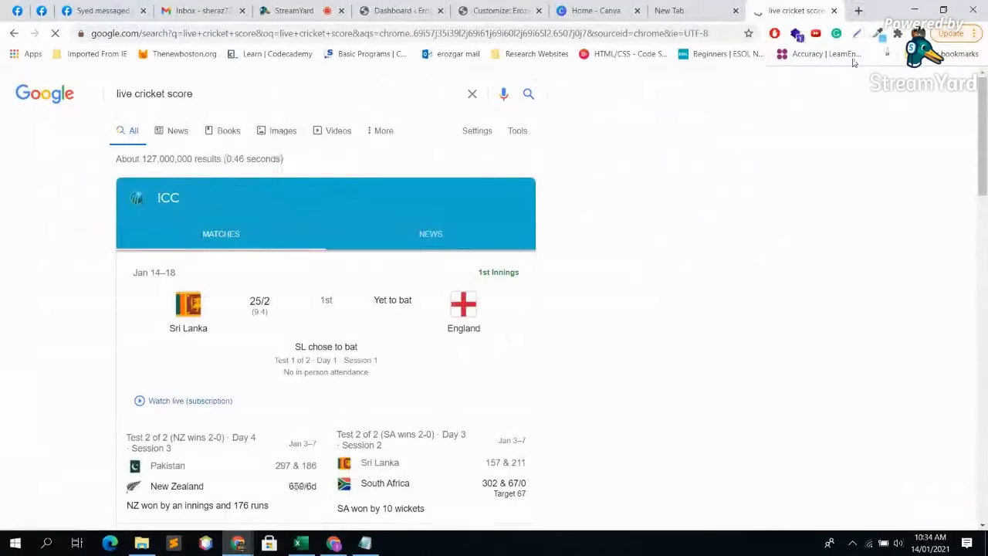
Close the spare blank tab and examine the breadcrumb-style link paths above the cricket score search results.
{"action": "left_click", "coordinate": [736, 10]}
{"action": "scroll", "coordinate": [699, 426], "scroll_direction": "down", "scroll_amount": 3}
{"action": "scroll", "coordinate": [698, 421], "scroll_direction": "down", "scroll_amount": 2}
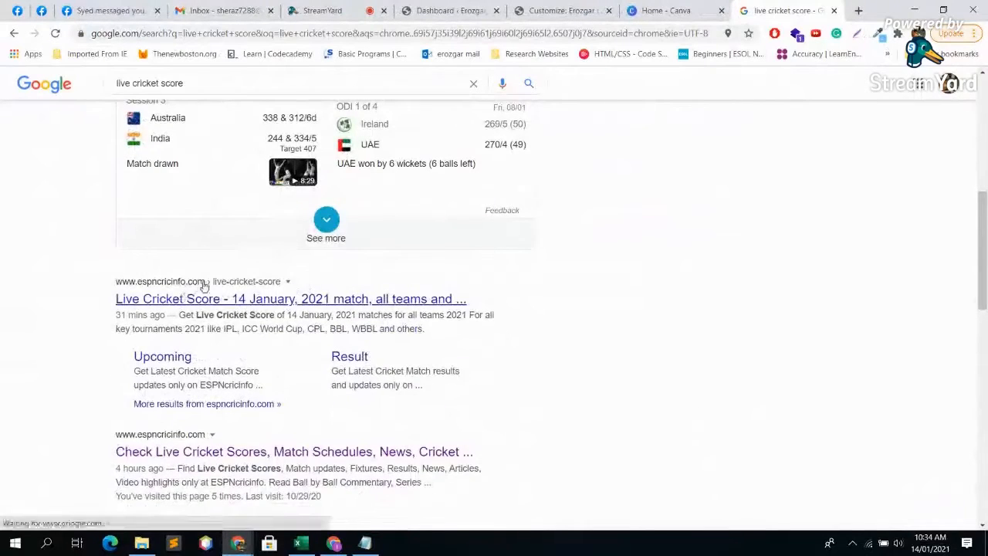
{"action": "scroll", "coordinate": [204, 282], "scroll_direction": "down", "scroll_amount": 2}
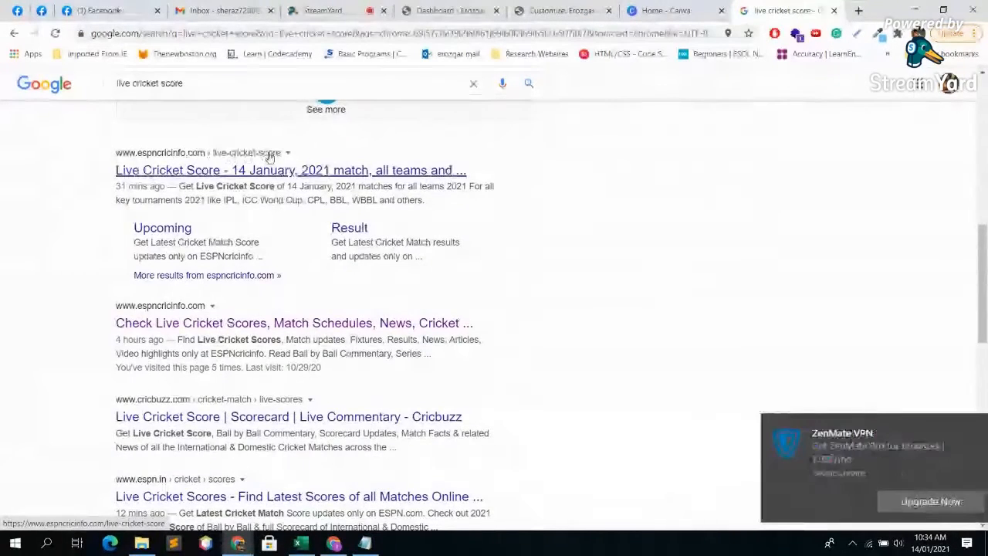
{"action": "scroll", "coordinate": [327, 214], "scroll_direction": "down", "scroll_amount": 2}
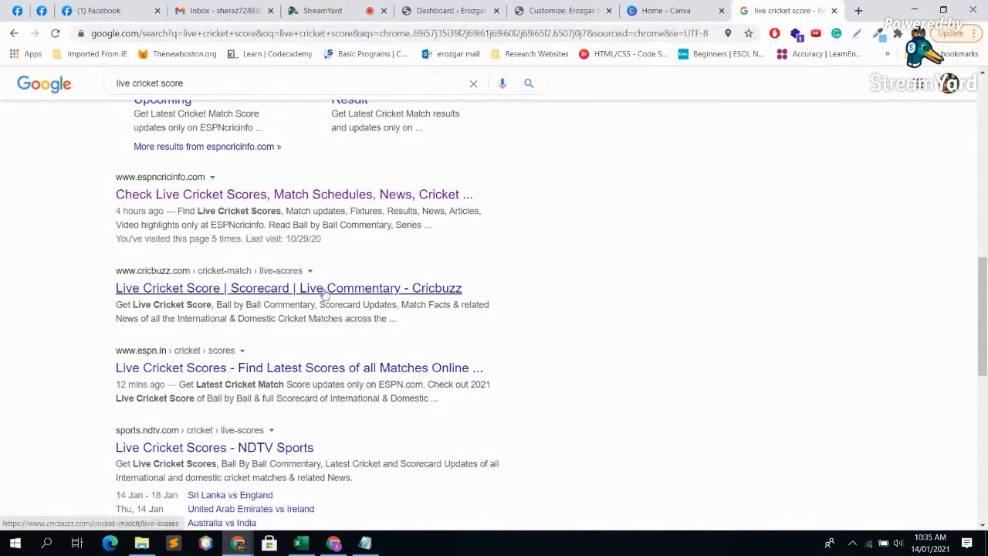
Read the new StreamYard comments and return to the Breadcrumb settings in the WordPress customizer.
{"action": "left_click", "coordinate": [343, 11]}
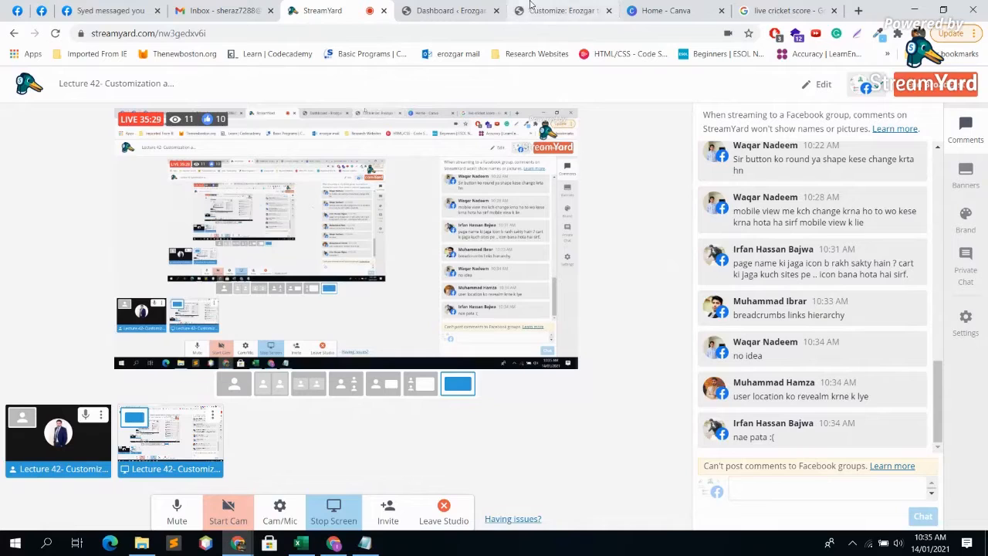
{"action": "left_click", "coordinate": [457, 10]}
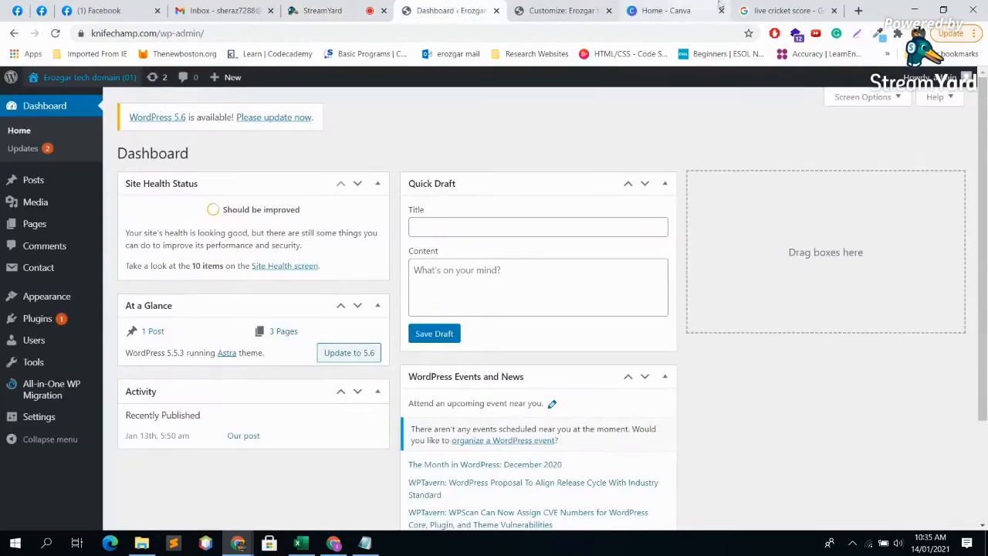
{"action": "left_click", "coordinate": [783, 10]}
{"action": "left_click", "coordinate": [551, 10]}
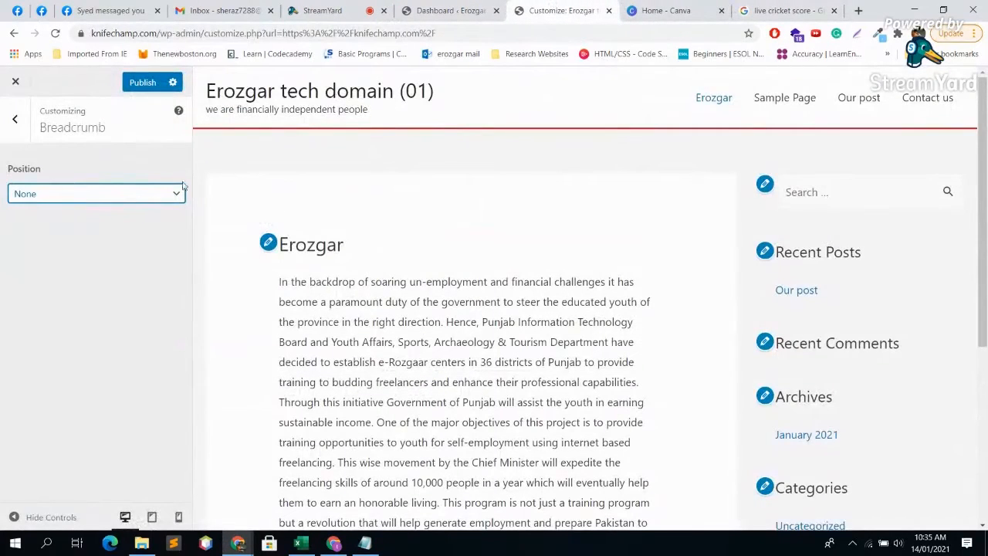
Preview the breadcrumb with Position set to Inside Header and restore the setting to None.
{"action": "left_click", "coordinate": [118, 202]}
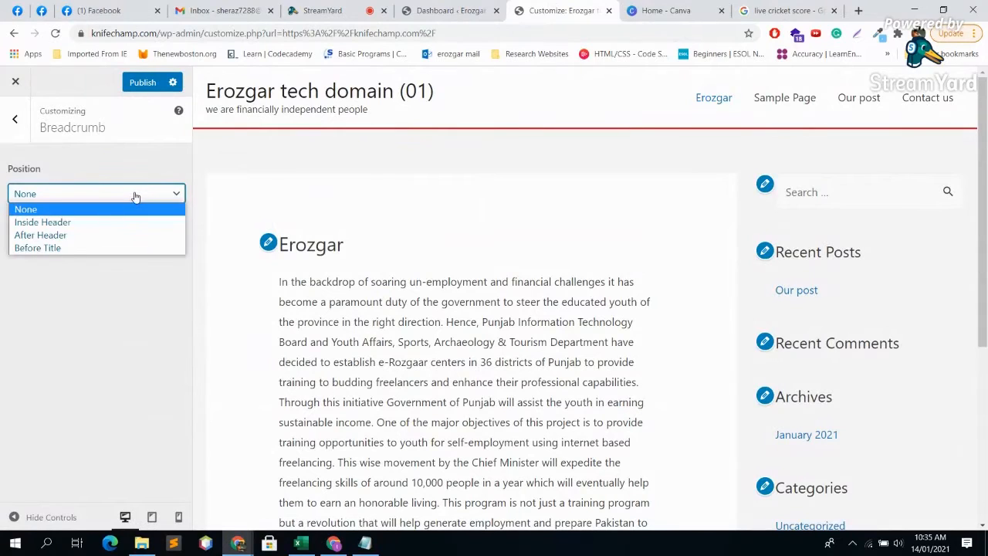
{"action": "left_click", "coordinate": [72, 222]}
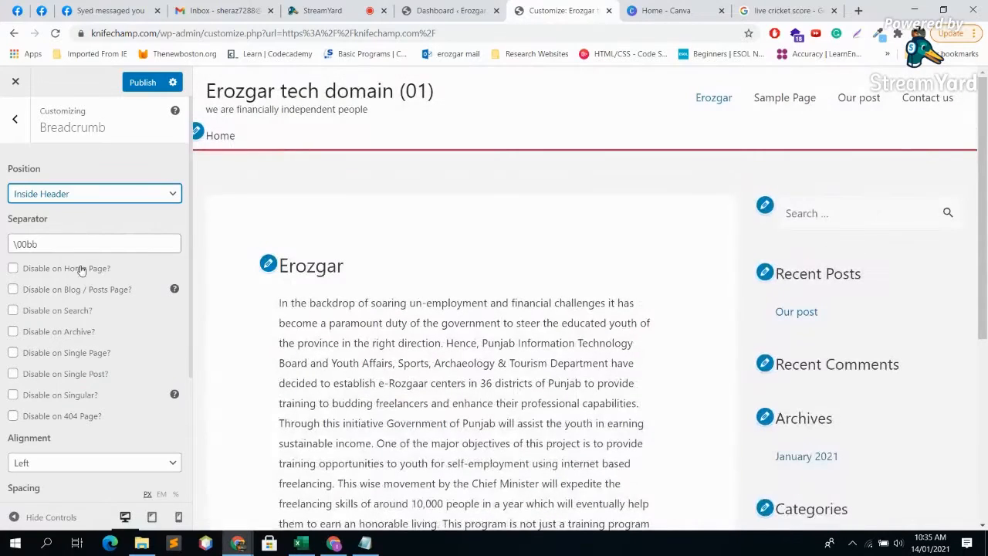
{"action": "left_click", "coordinate": [81, 193]}
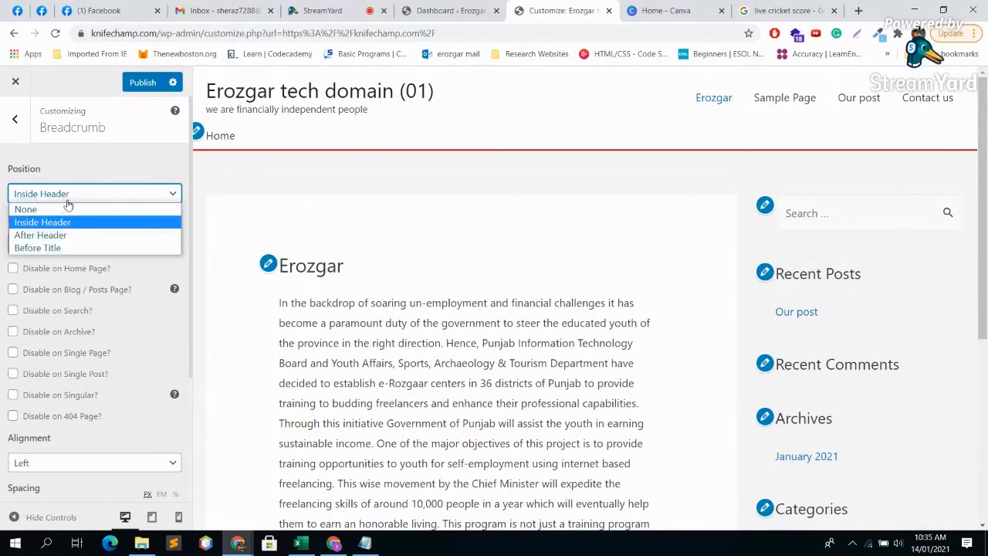
{"action": "left_click", "coordinate": [25, 209]}
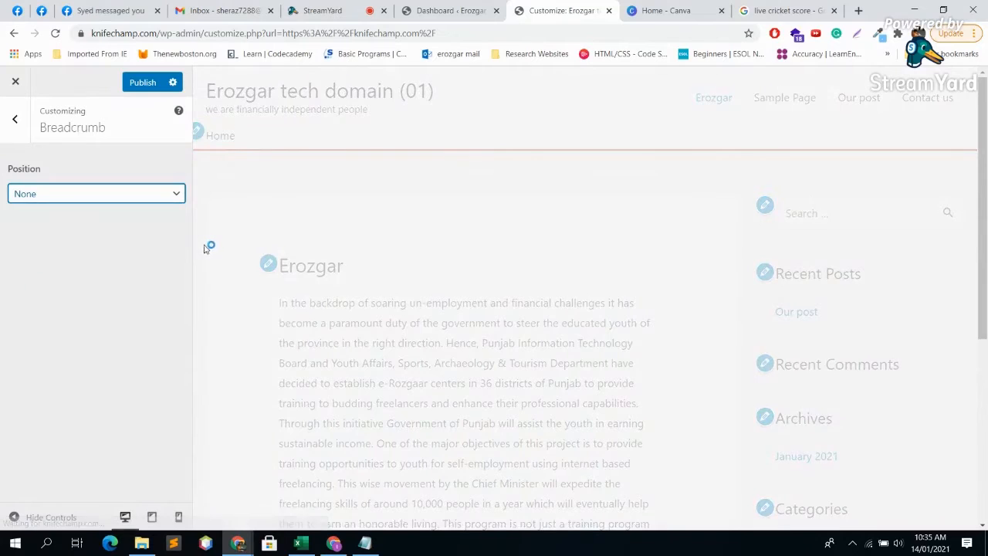
Open the Blog / Archive settings and review the content width, post structure, meta, post content and typography options.
{"action": "left_click", "coordinate": [14, 119]}
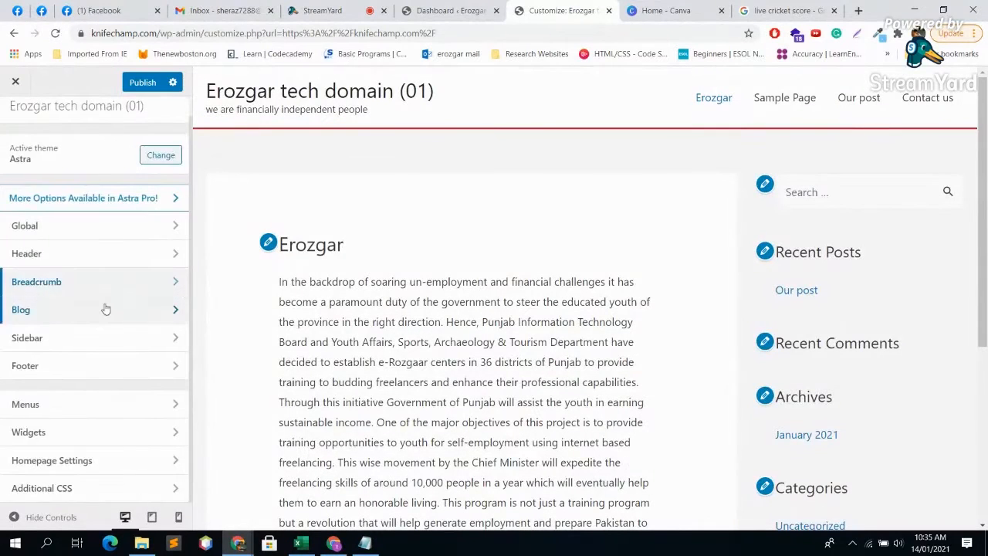
{"action": "left_click", "coordinate": [106, 309]}
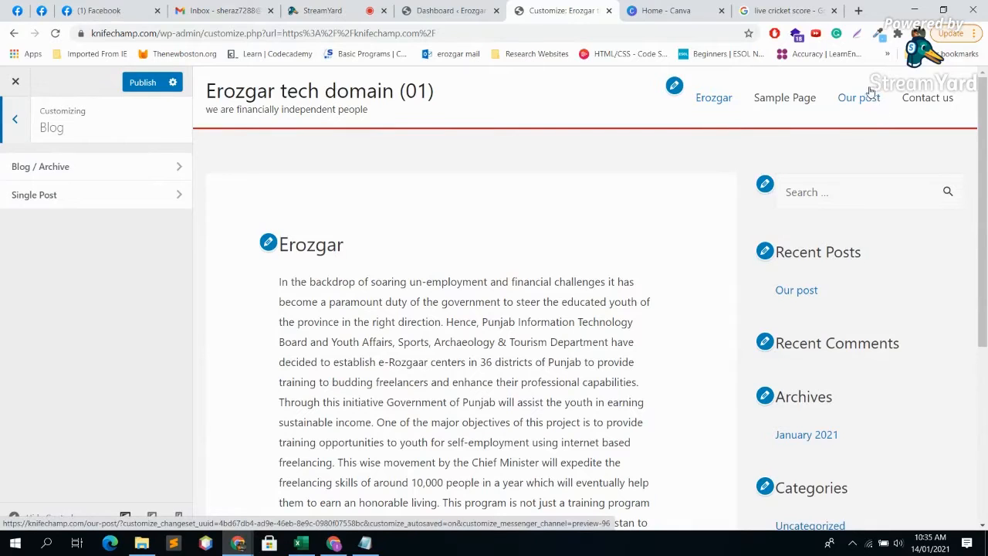
{"action": "left_click", "coordinate": [133, 177]}
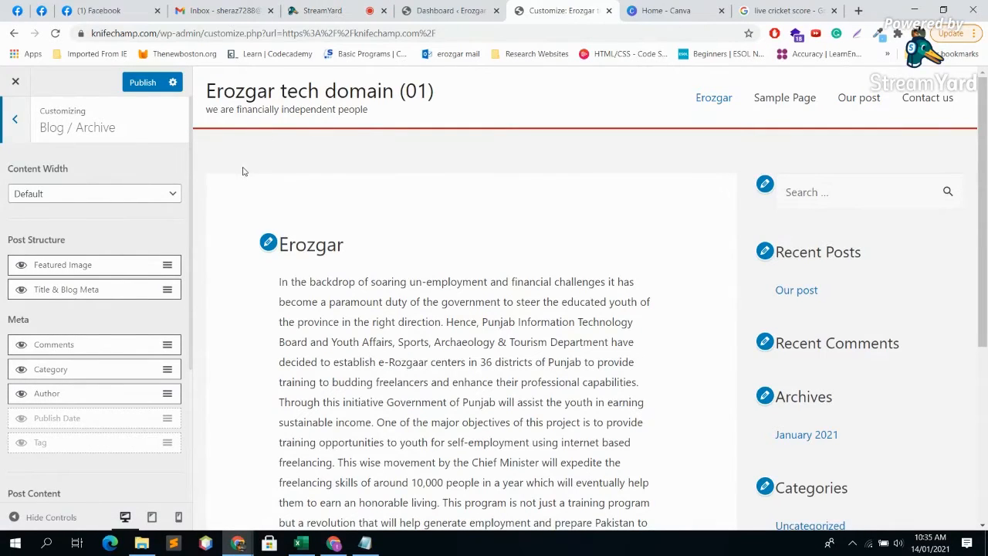
{"action": "scroll", "coordinate": [163, 247], "scroll_direction": "down", "scroll_amount": 3}
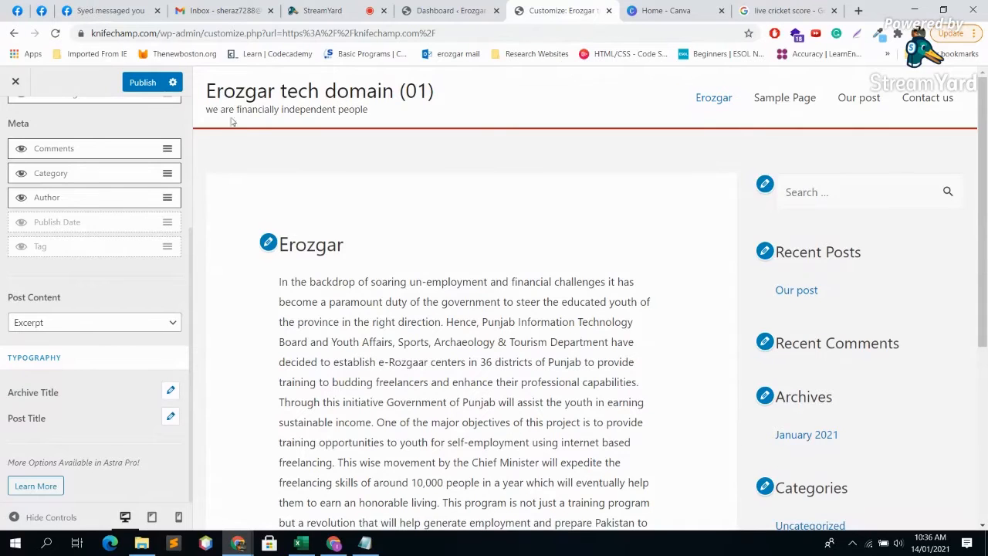
{"action": "scroll", "coordinate": [128, 378], "scroll_direction": "up", "scroll_amount": 3}
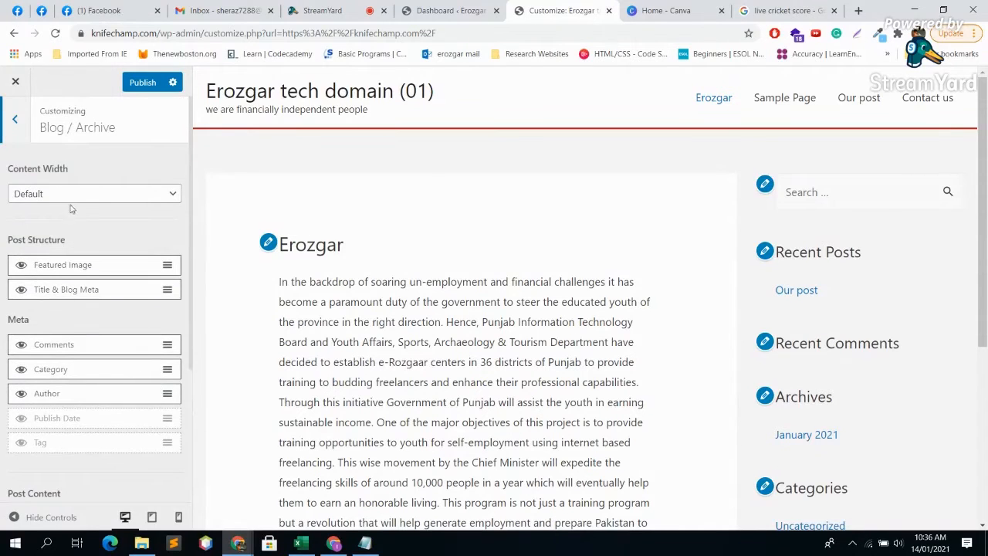
Try the Custom content width for the blog archive and set it back to Default.
{"action": "left_click", "coordinate": [116, 199]}
{"action": "left_click", "coordinate": [116, 198]}
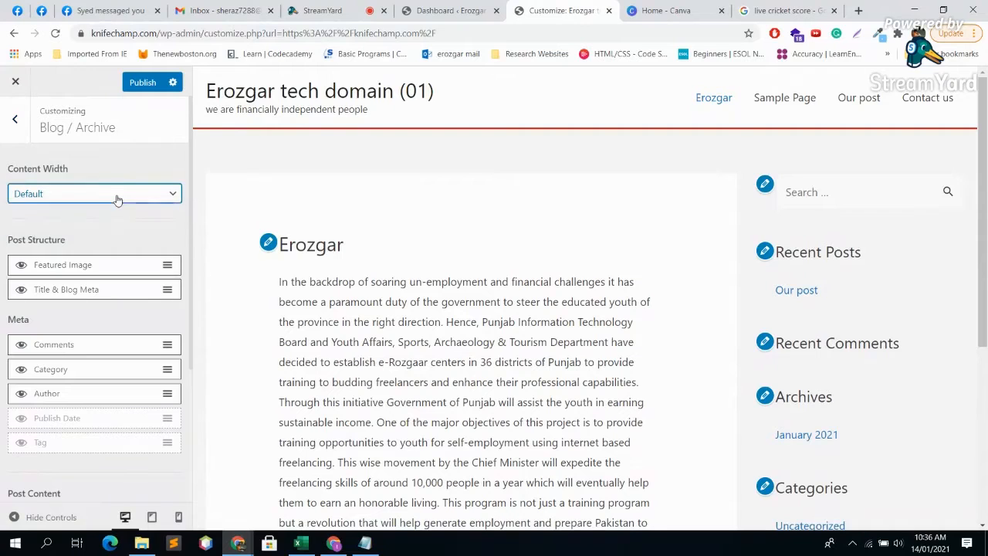
{"action": "left_click", "coordinate": [116, 199]}
{"action": "left_click", "coordinate": [85, 222]}
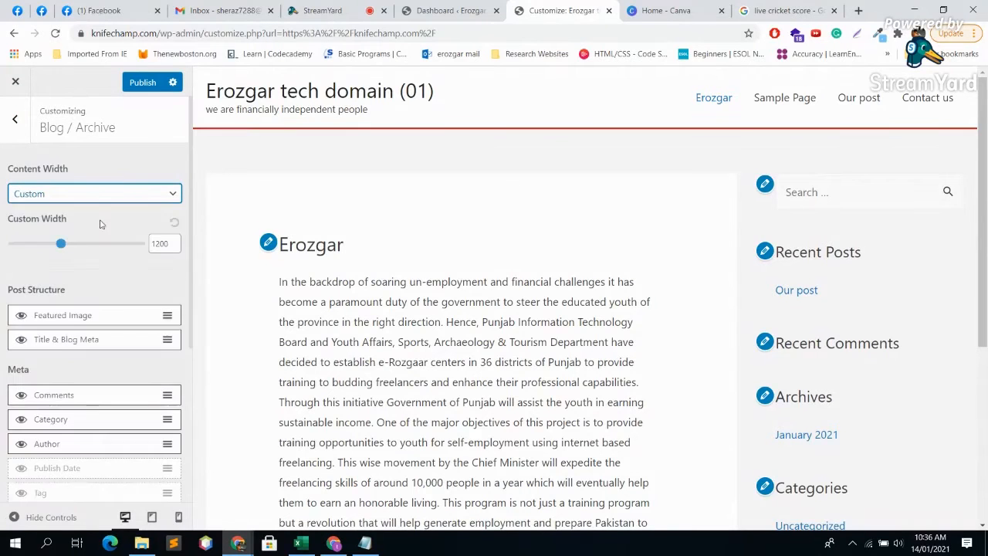
{"action": "left_click", "coordinate": [120, 198]}
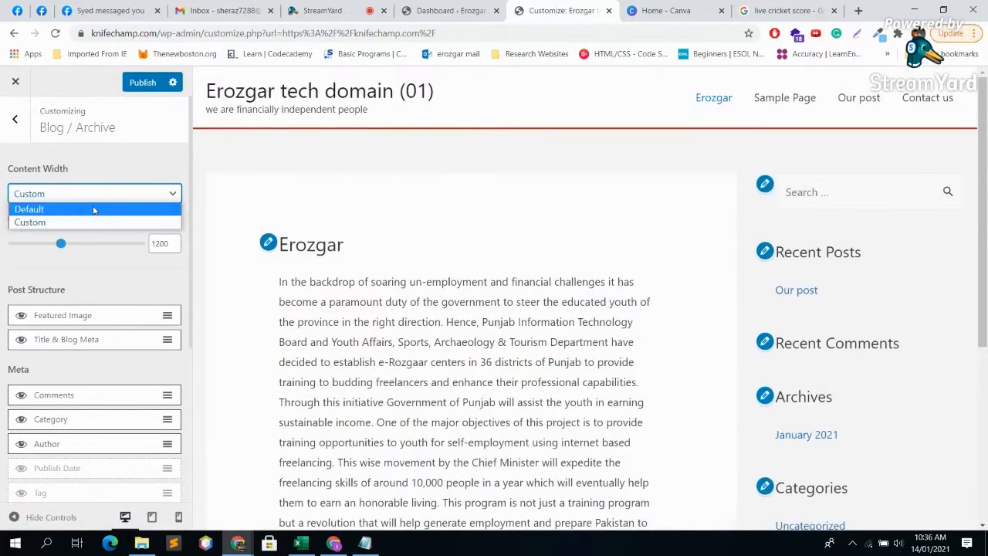
{"action": "left_click", "coordinate": [94, 209]}
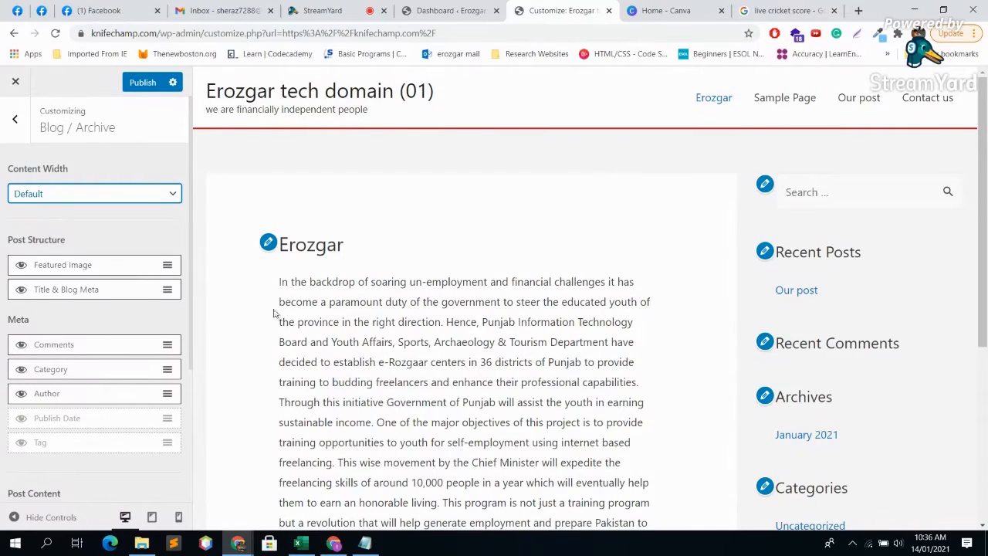
Open bestboxshoes.com in a new tab and skim the boxing shoes article down to its related posts.
{"action": "left_click", "coordinate": [857, 11]}
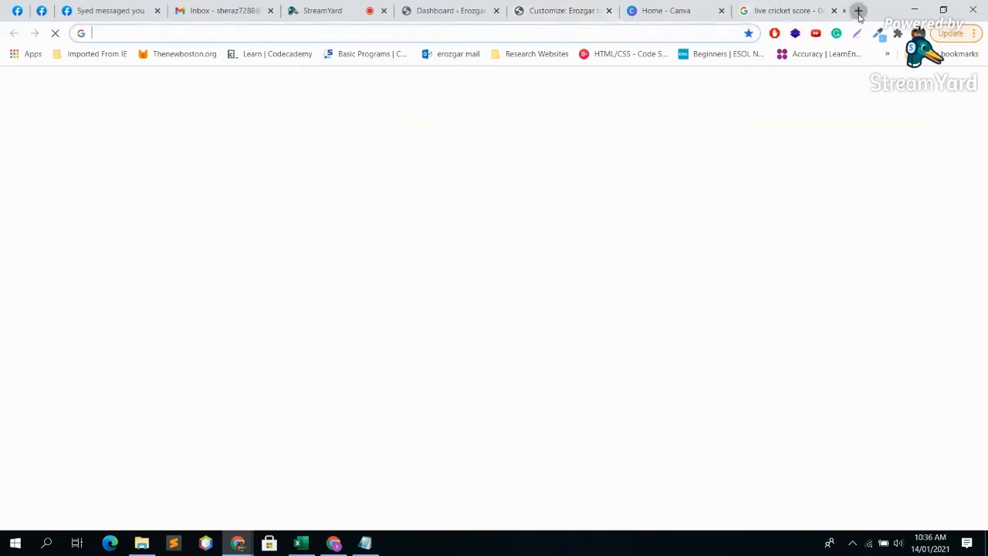
{"action": "type", "text": "best"}
{"action": "key", "text": "Return"}
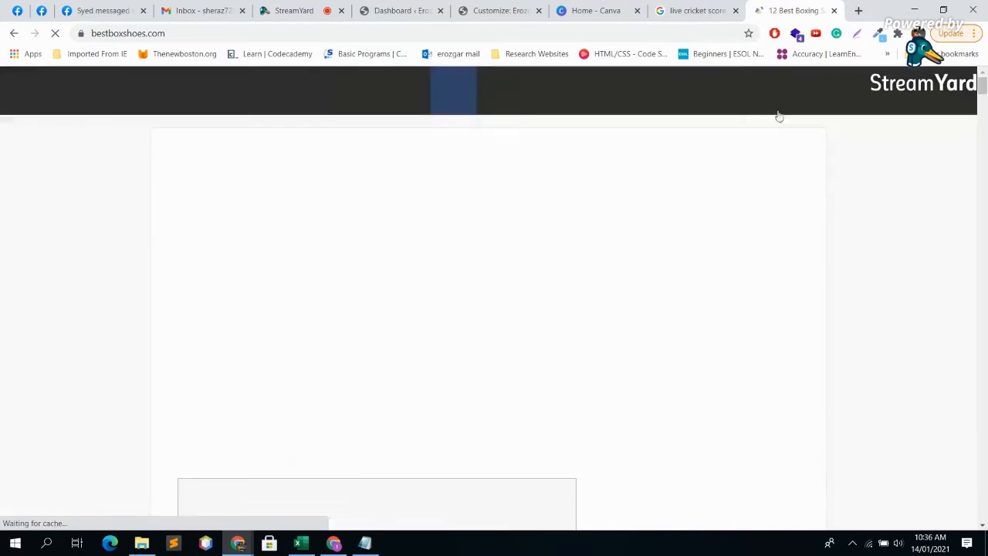
{"action": "scroll", "coordinate": [775, 168], "scroll_direction": "down", "scroll_amount": 15}
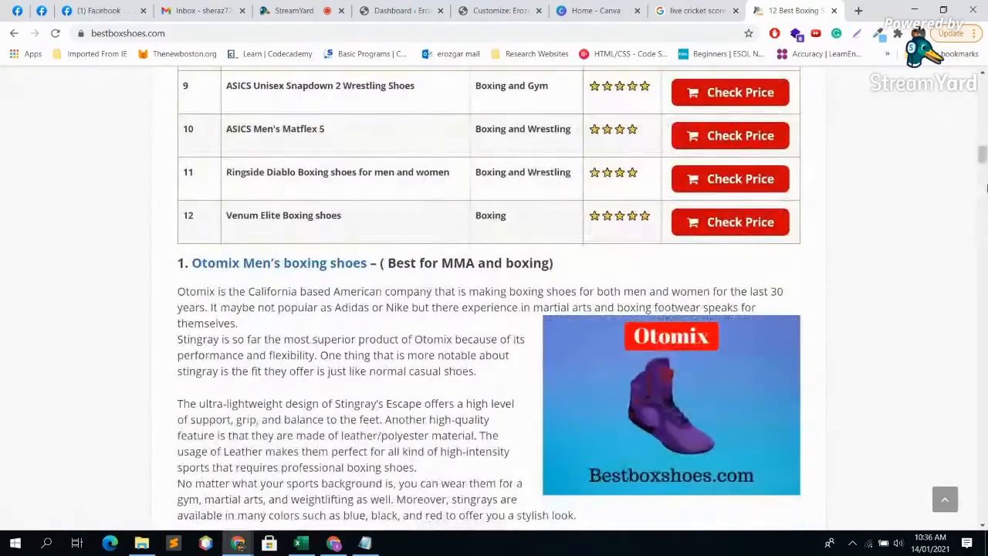
{"action": "scroll", "coordinate": [919, 378], "scroll_direction": "down", "scroll_amount": 20}
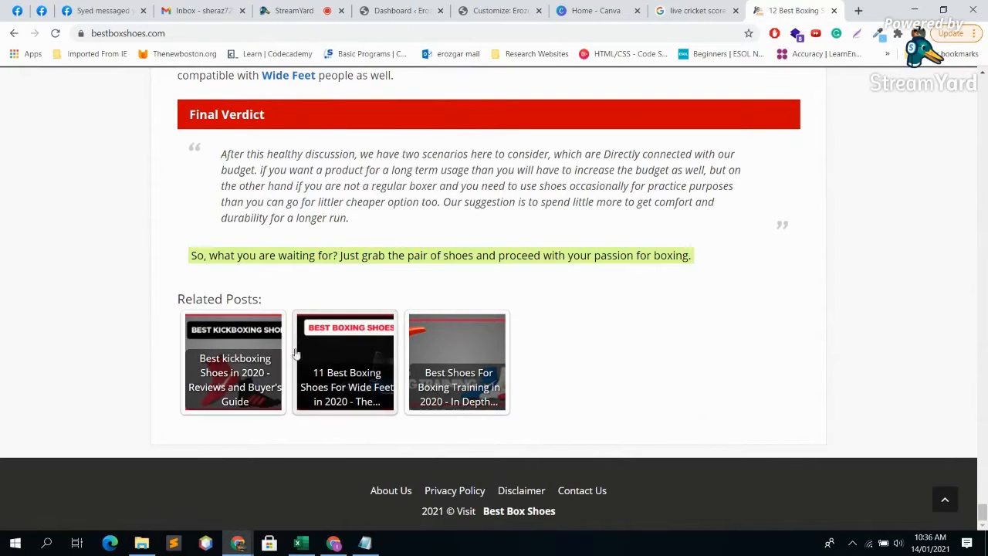
Open the related post on the best kickboxing shoes and view its top picks and featured image.
{"action": "left_click", "coordinate": [245, 366]}
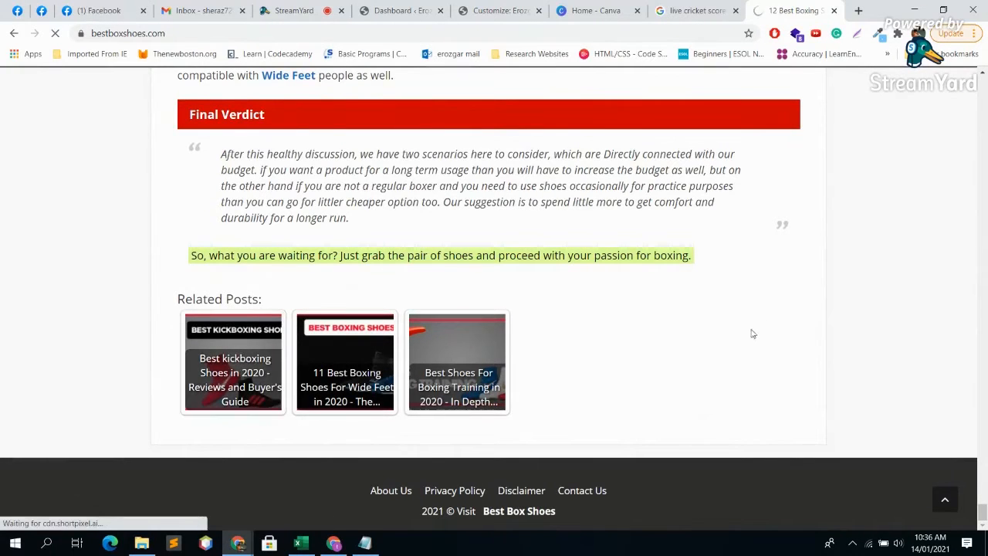
{"action": "scroll", "coordinate": [558, 344], "scroll_direction": "down", "scroll_amount": 8}
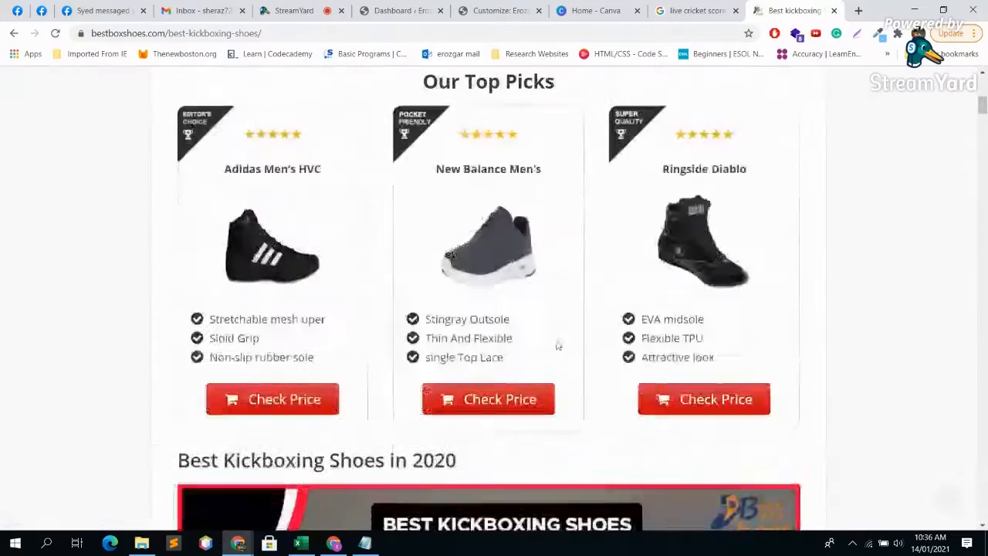
{"action": "scroll", "coordinate": [575, 305], "scroll_direction": "down", "scroll_amount": 3}
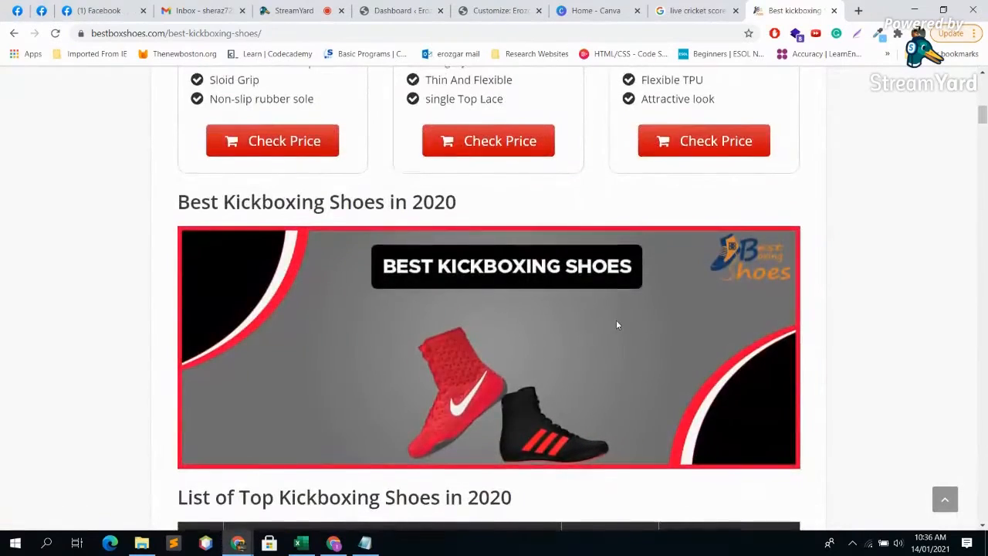
{"action": "scroll", "coordinate": [616, 320], "scroll_direction": "down", "scroll_amount": 1}
{"action": "scroll", "coordinate": [616, 325], "scroll_direction": "up", "scroll_amount": 1}
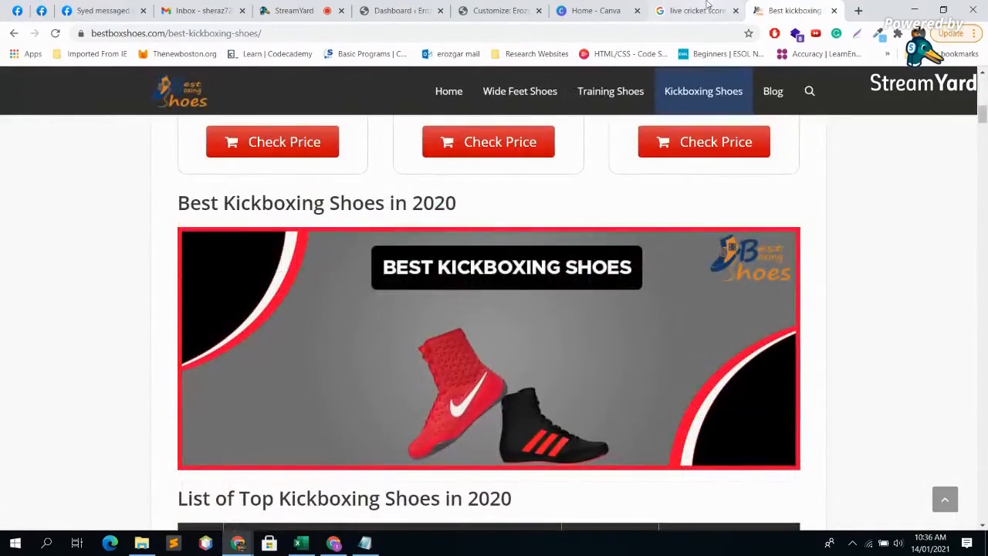
Compare the Post Structure items in the WordPress customizer with the layout of the kickboxing shoes article.
{"action": "left_click", "coordinate": [694, 10]}
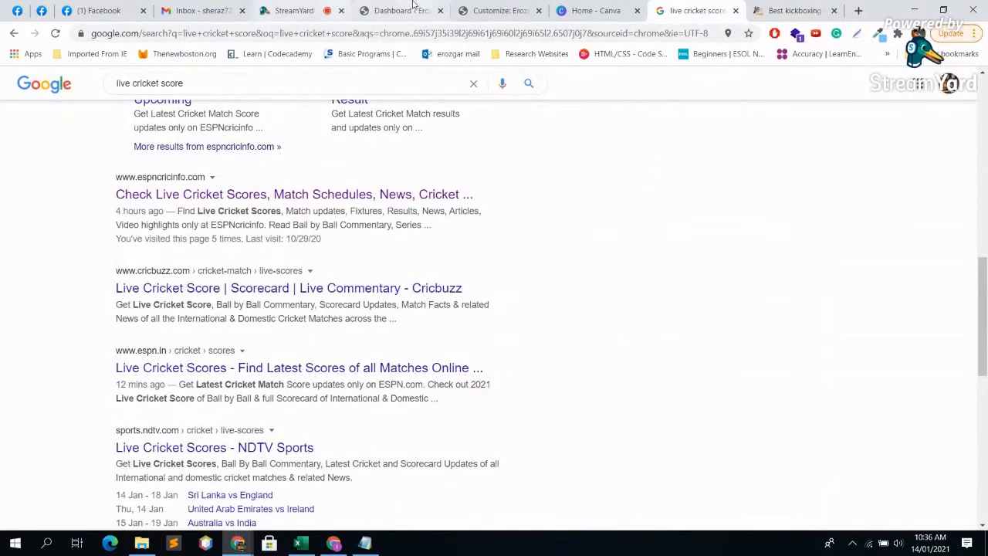
{"action": "left_click", "coordinate": [411, 7]}
{"action": "left_click", "coordinate": [486, 10]}
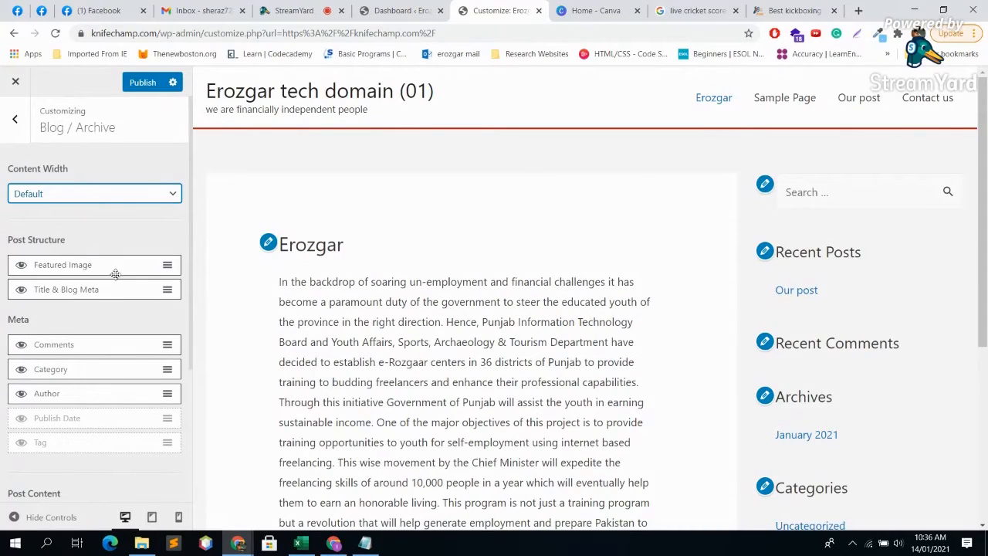
{"action": "left_click_drag", "start_coordinate": [115, 264], "coordinate": [117, 262]}
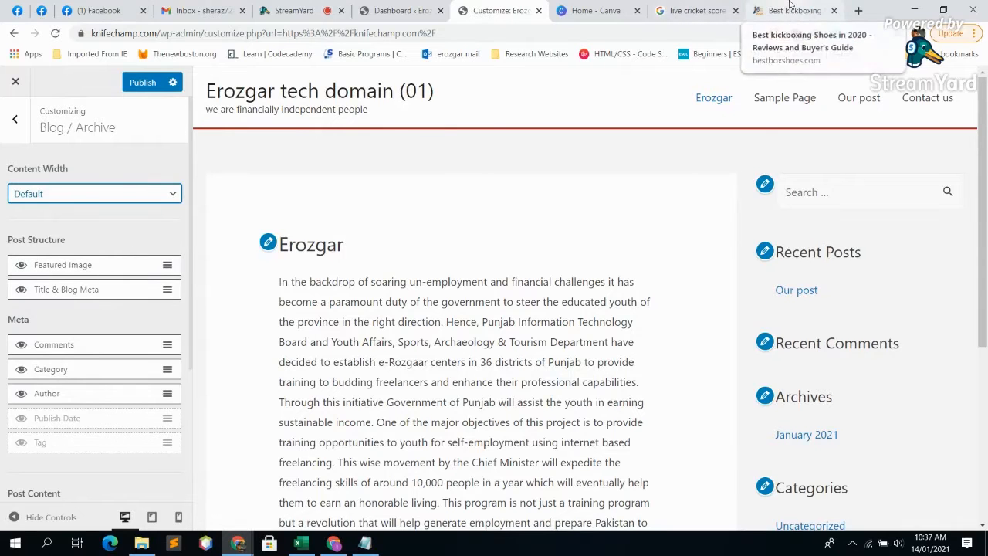
{"action": "left_click", "coordinate": [788, 8]}
{"action": "scroll", "coordinate": [652, 335], "scroll_direction": "up", "scroll_amount": 3}
{"action": "scroll", "coordinate": [653, 335], "scroll_direction": "down", "scroll_amount": 2}
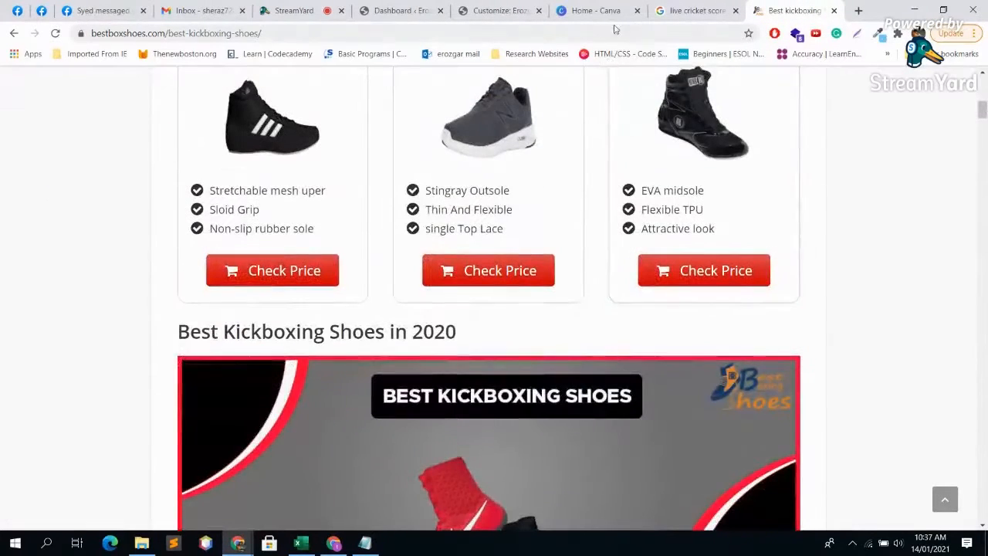
In the customizer's Post Structure, try Title & Blog Meta above Featured Image and restore the original order.
{"action": "left_click", "coordinate": [497, 10]}
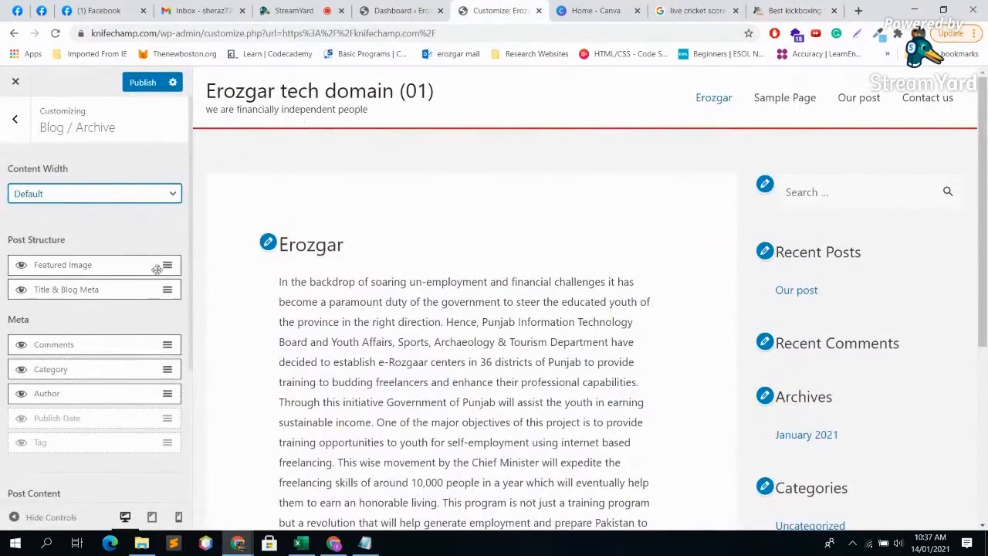
{"action": "left_click_drag", "start_coordinate": [125, 294], "coordinate": [122, 272]}
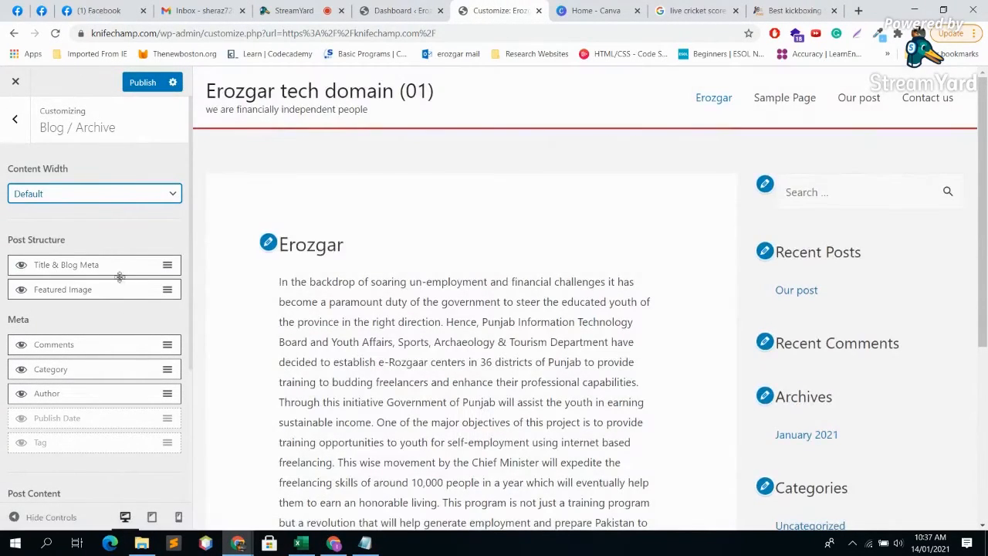
{"action": "left_click_drag", "start_coordinate": [129, 263], "coordinate": [131, 283]}
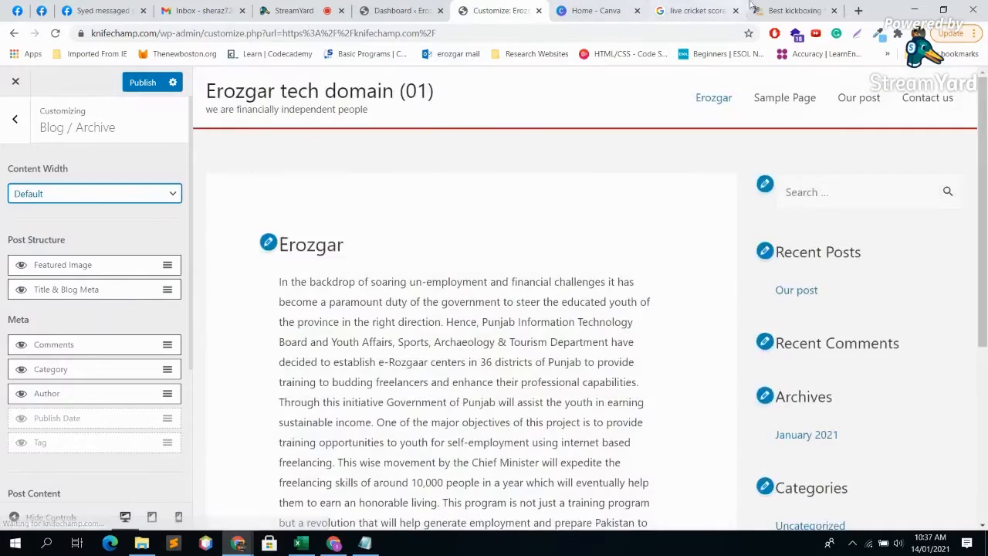
Highlight the "Best Kickboxing Shoes in 2020" heading in the article and examine the featured image below it.
{"action": "left_click", "coordinate": [791, 10]}
{"action": "left_click_drag", "start_coordinate": [492, 338], "coordinate": [173, 338]}
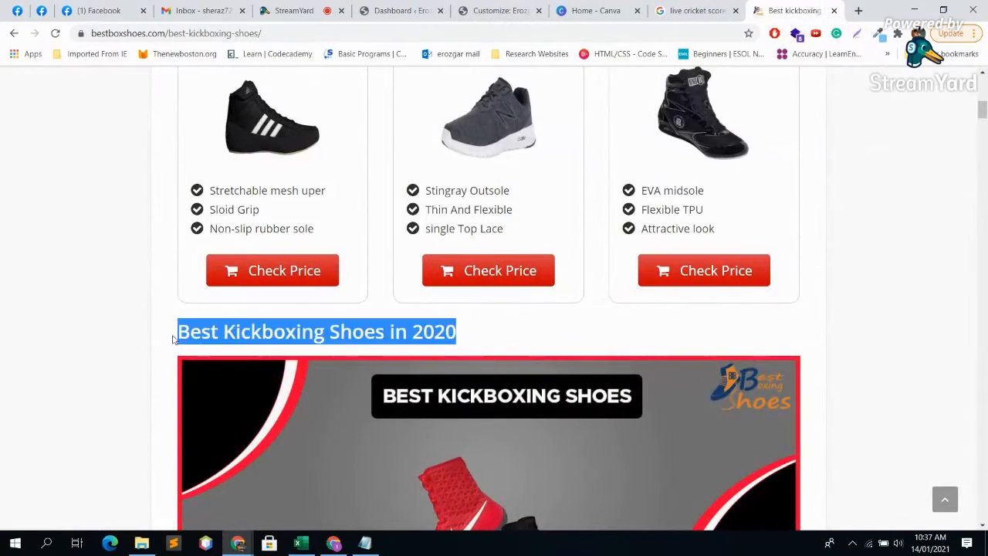
{"action": "scroll", "coordinate": [432, 361], "scroll_direction": "down", "scroll_amount": 2}
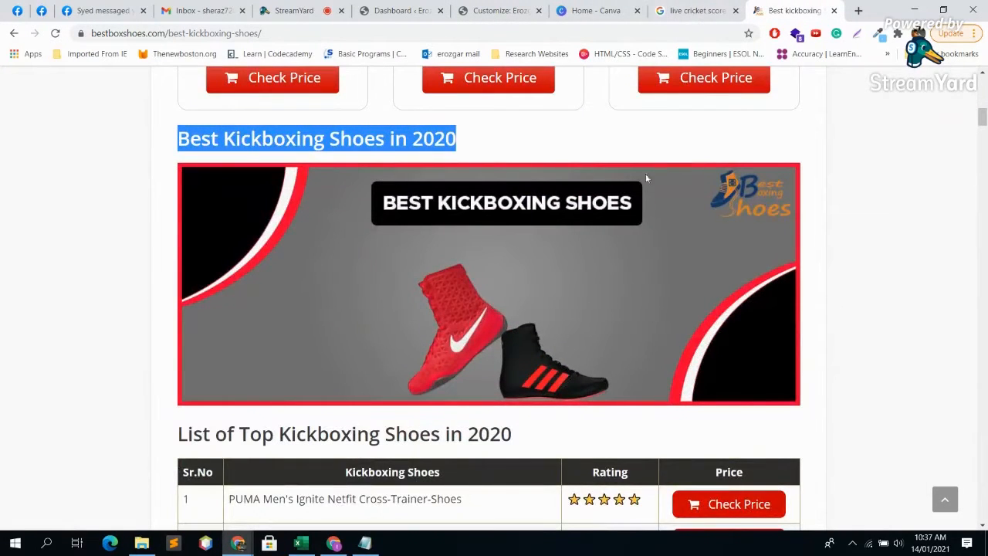
Recheck the customizer's Post Structure order and highlight the article's "Best Kickboxing Shoes in 2020" heading again.
{"action": "left_click", "coordinate": [422, 7]}
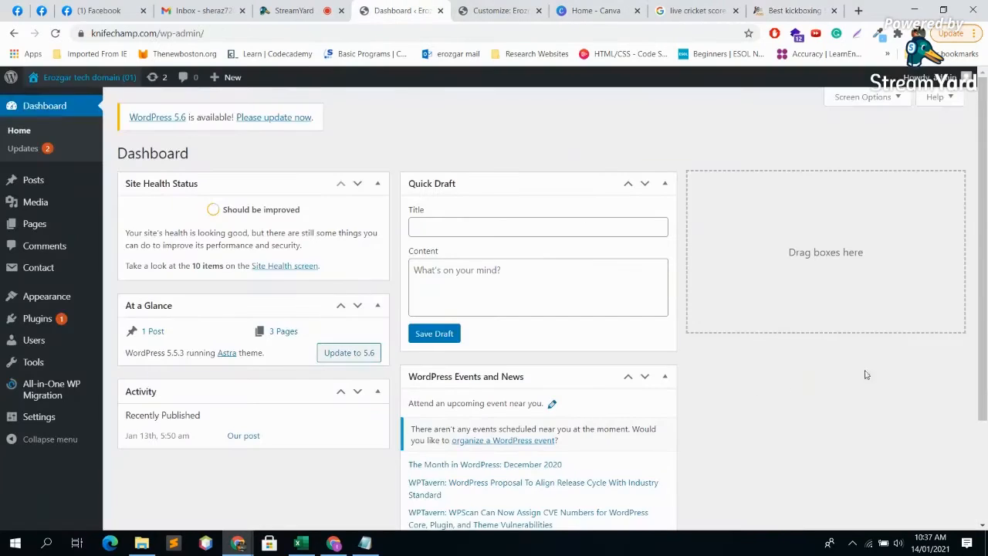
{"action": "left_click", "coordinate": [594, 10]}
{"action": "left_click", "coordinate": [500, 10]}
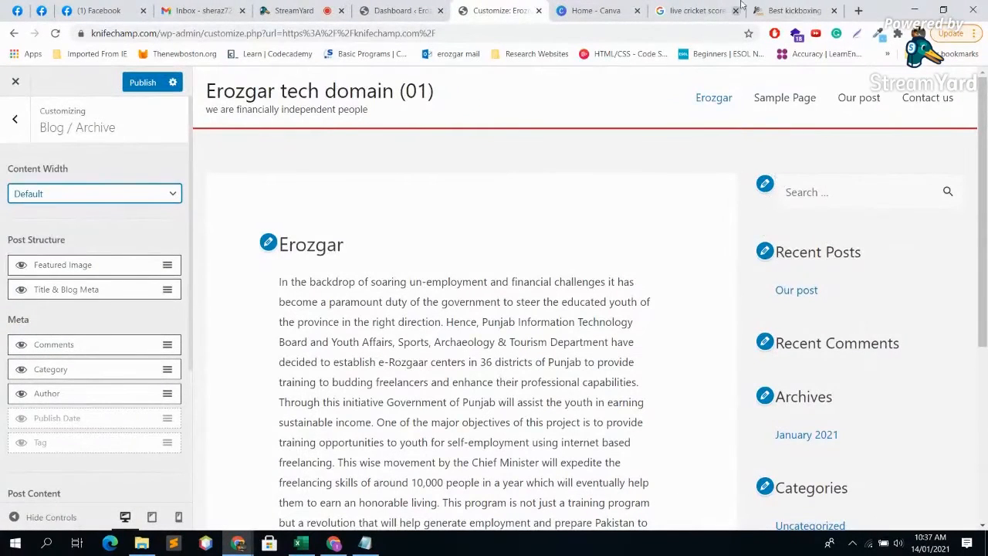
{"action": "left_click", "coordinate": [763, 10]}
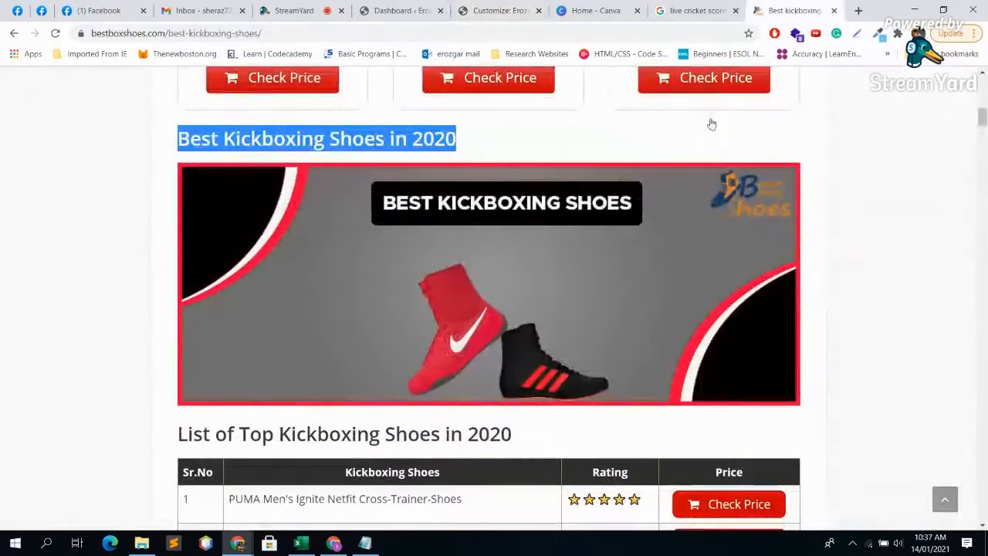
{"action": "left_click", "coordinate": [477, 141]}
{"action": "left_click_drag", "start_coordinate": [178, 139], "coordinate": [456, 152]}
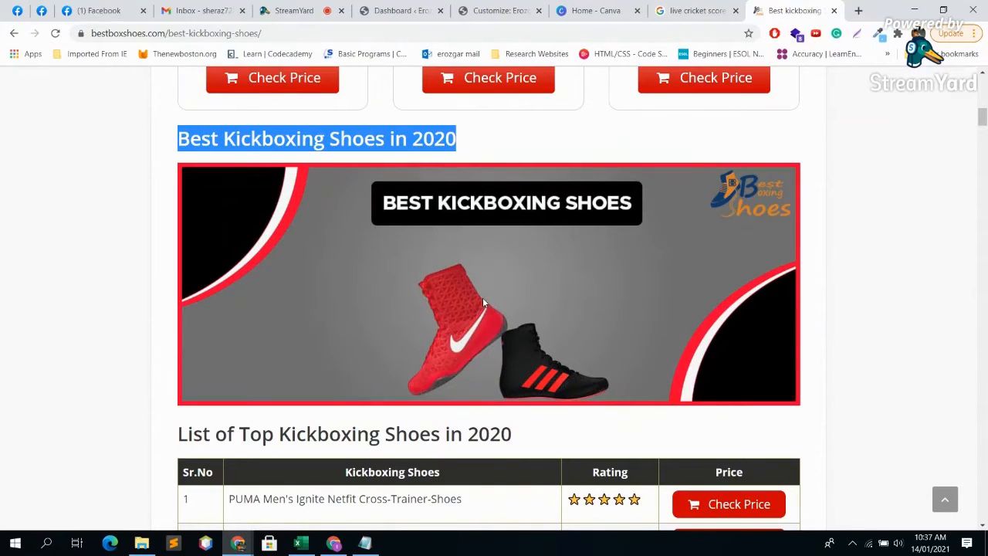
Check the StreamYard comments and examine the article's list of top kickboxing shoes, highlighting "2020" in its heading.
{"action": "left_click", "coordinate": [291, 11]}
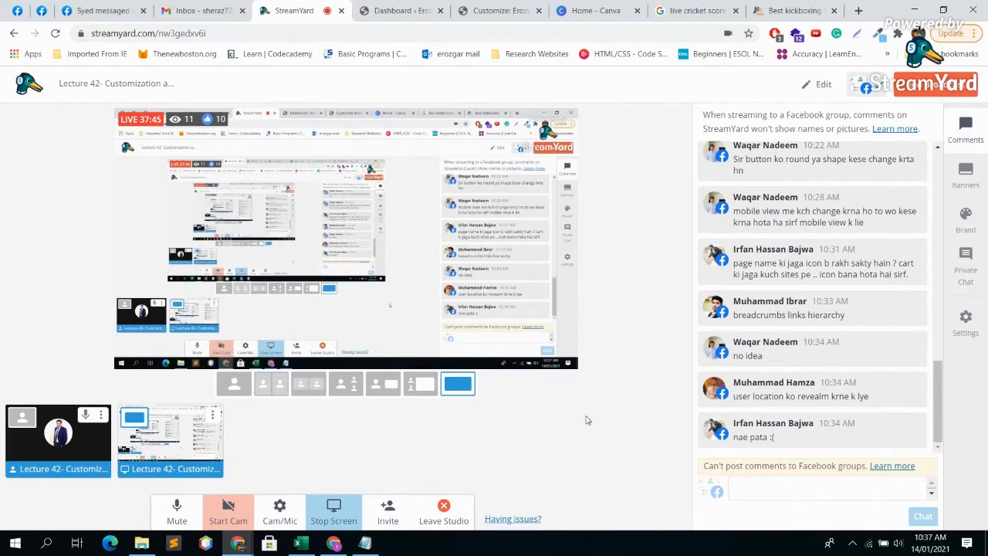
{"action": "left_click", "coordinate": [791, 11]}
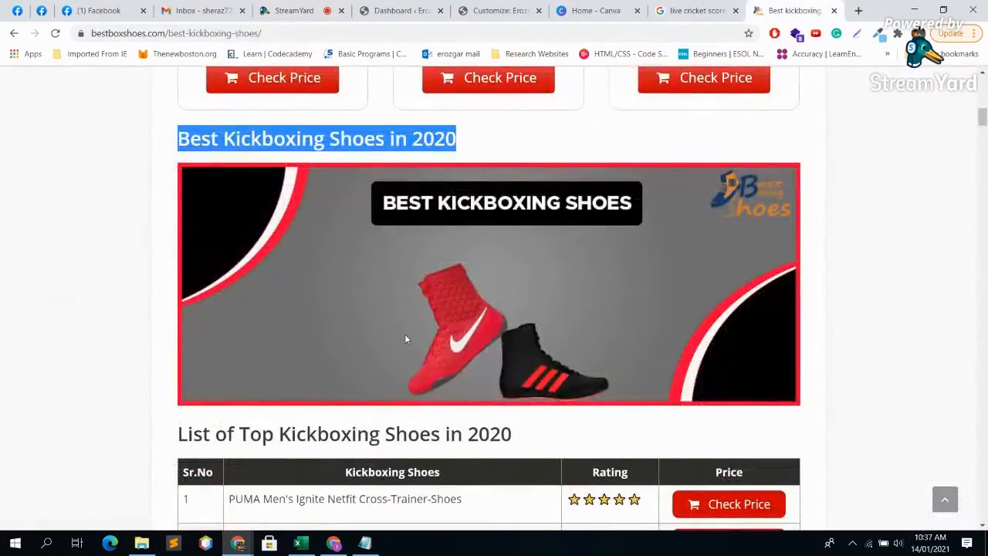
{"action": "scroll", "coordinate": [405, 340], "scroll_direction": "down", "scroll_amount": 4}
{"action": "scroll", "coordinate": [432, 335], "scroll_direction": "up", "scroll_amount": 2}
{"action": "scroll", "coordinate": [456, 334], "scroll_direction": "down", "scroll_amount": 5}
{"action": "scroll", "coordinate": [476, 332], "scroll_direction": "up", "scroll_amount": 2}
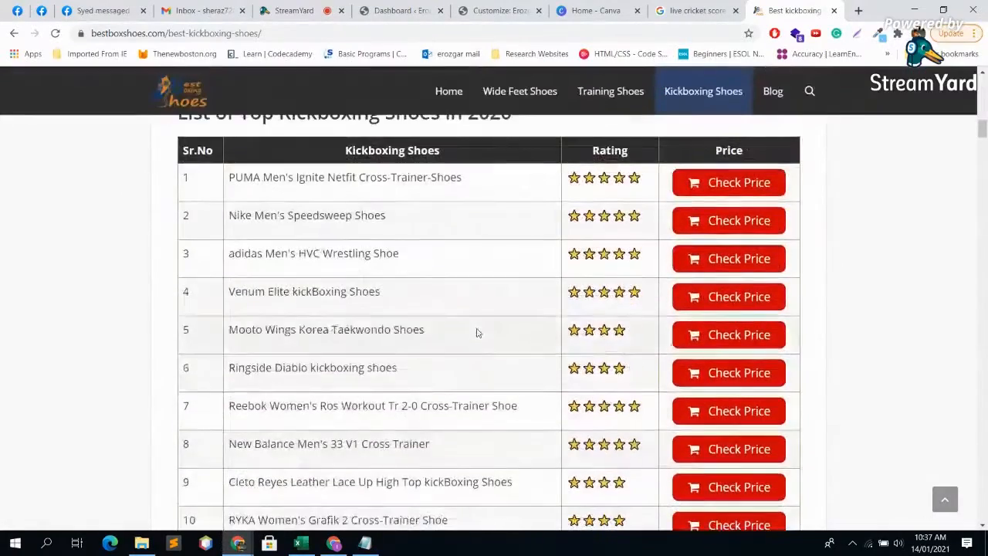
{"action": "scroll", "coordinate": [481, 324], "scroll_direction": "up", "scroll_amount": 2}
{"action": "left_click_drag", "start_coordinate": [527, 241], "coordinate": [466, 241]}
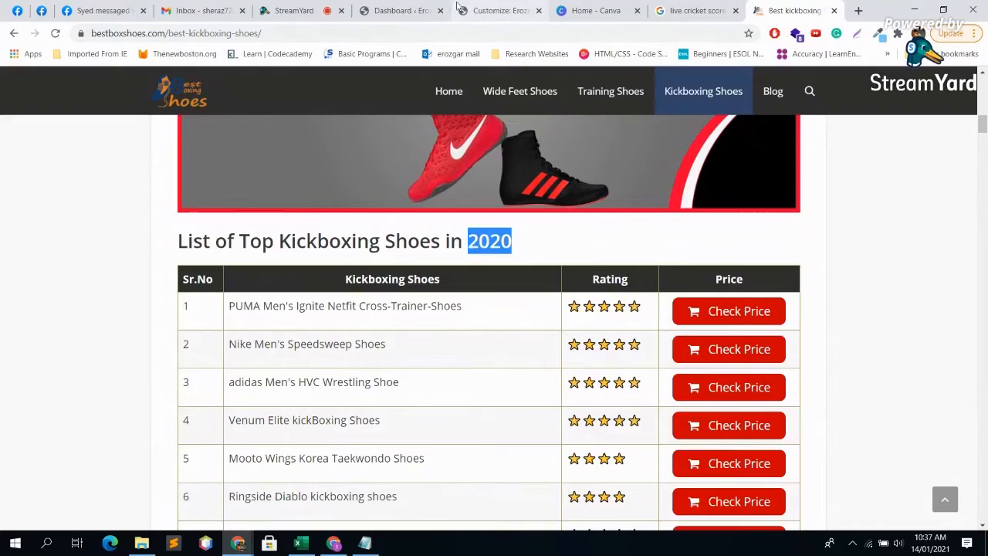
{"action": "left_click", "coordinate": [325, 6]}
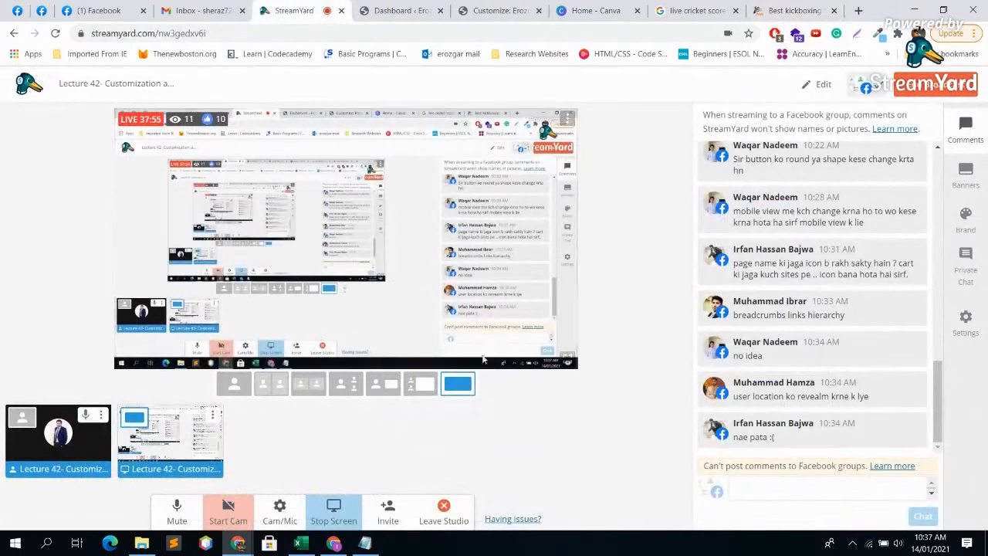
{"action": "left_click", "coordinate": [787, 10]}
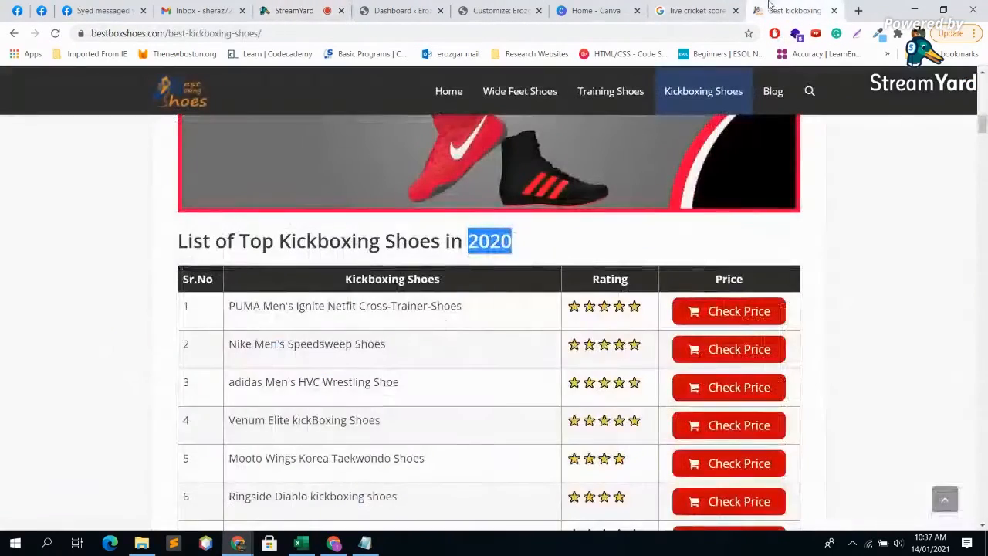
Return to the customizer's Blog / Archive settings and view the Post Content choices, keeping Excerpt.
{"action": "left_click", "coordinate": [702, 8]}
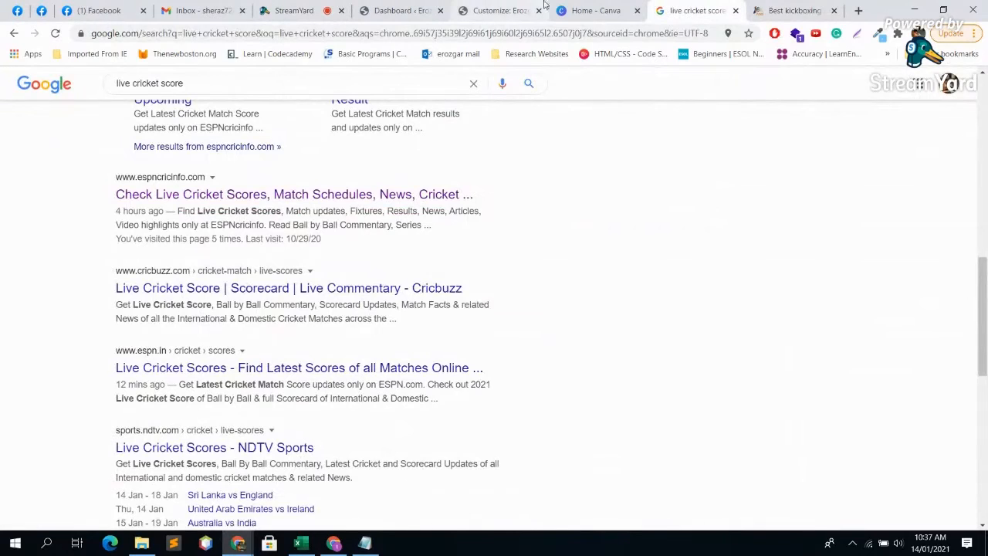
{"action": "left_click", "coordinate": [487, 7]}
{"action": "scroll", "coordinate": [117, 231], "scroll_direction": "down", "scroll_amount": 2}
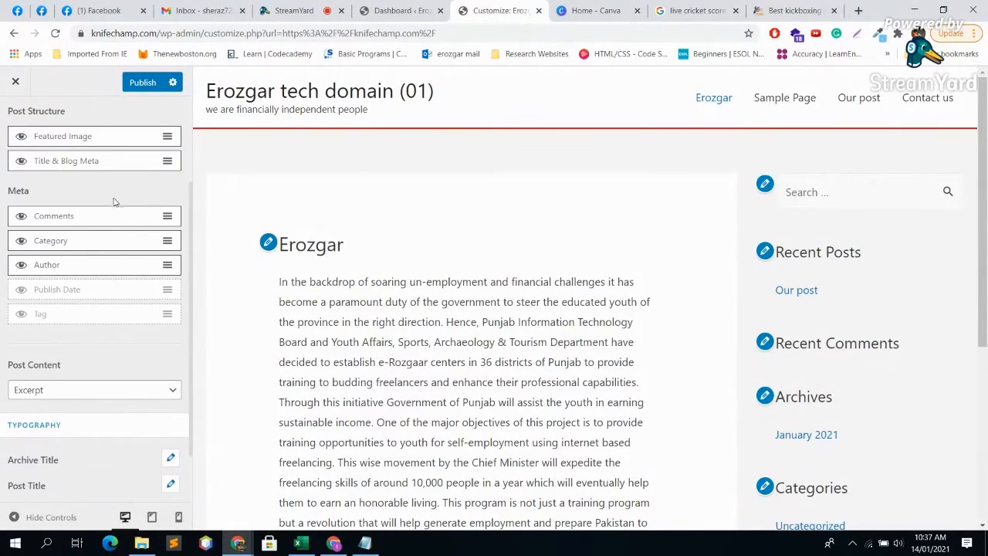
{"action": "scroll", "coordinate": [123, 370], "scroll_direction": "down", "scroll_amount": 1}
{"action": "left_click", "coordinate": [100, 327]}
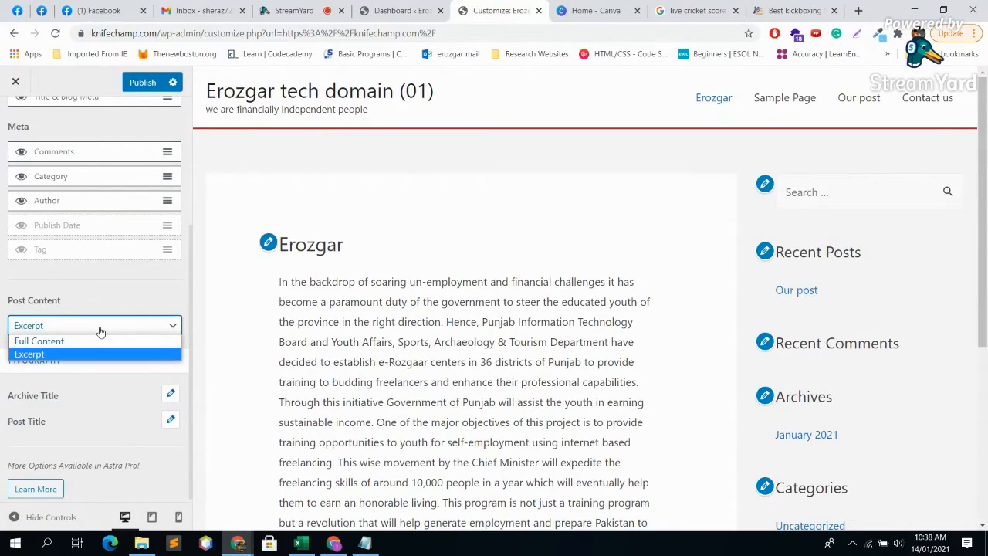
{"action": "left_click", "coordinate": [101, 330]}
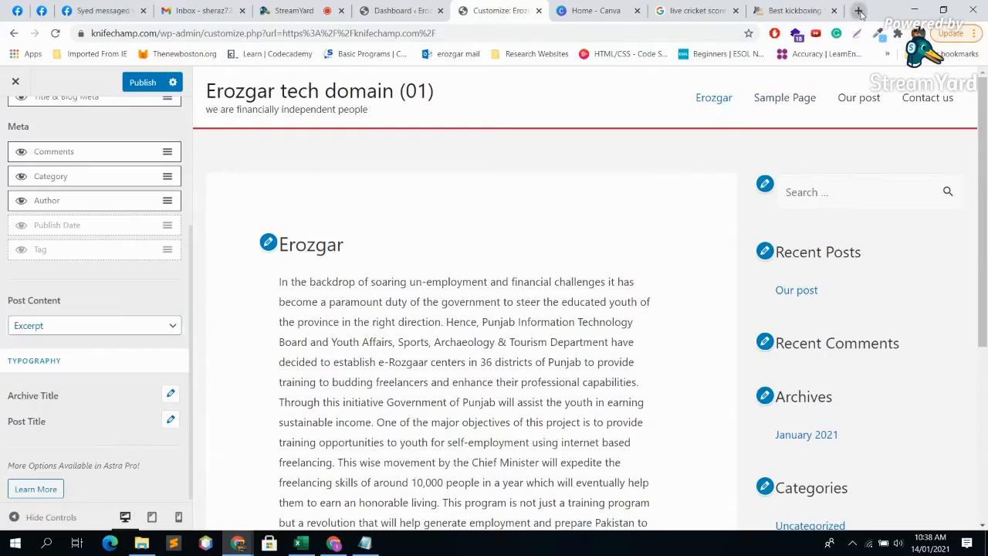
Search Google for "best boxing shoes" in a new tab.
{"action": "left_click", "coordinate": [858, 11]}
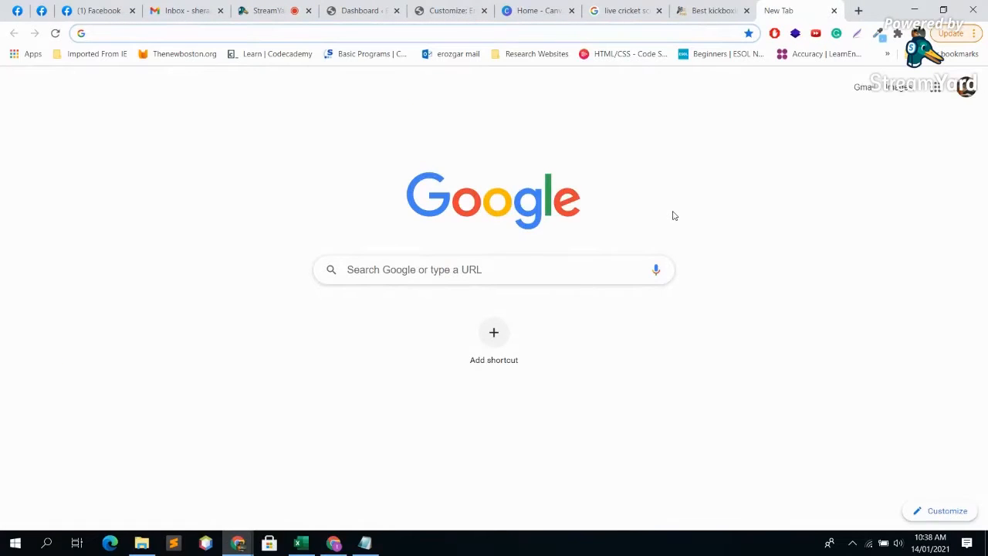
{"action": "type", "text": "best b"}
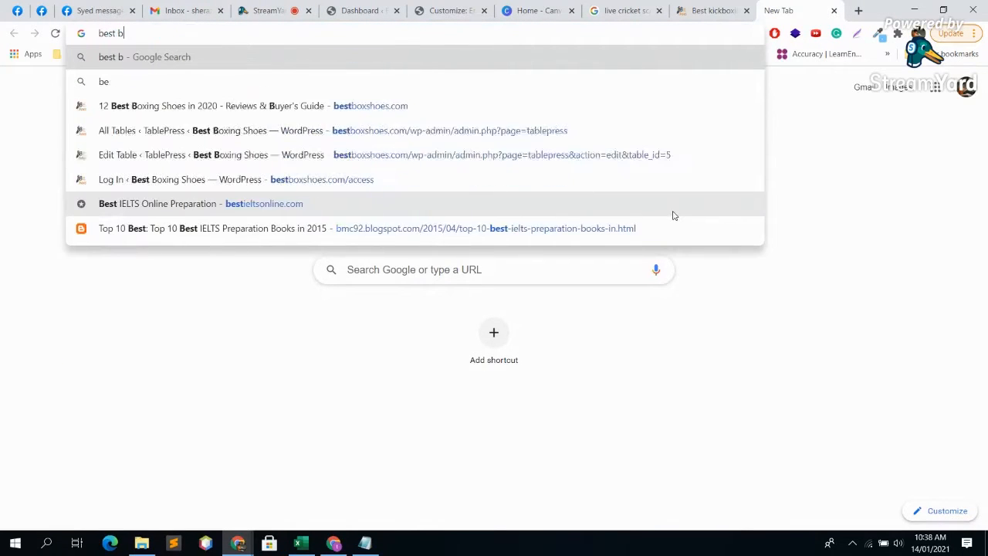
{"action": "type", "text": "oxing shoes"}
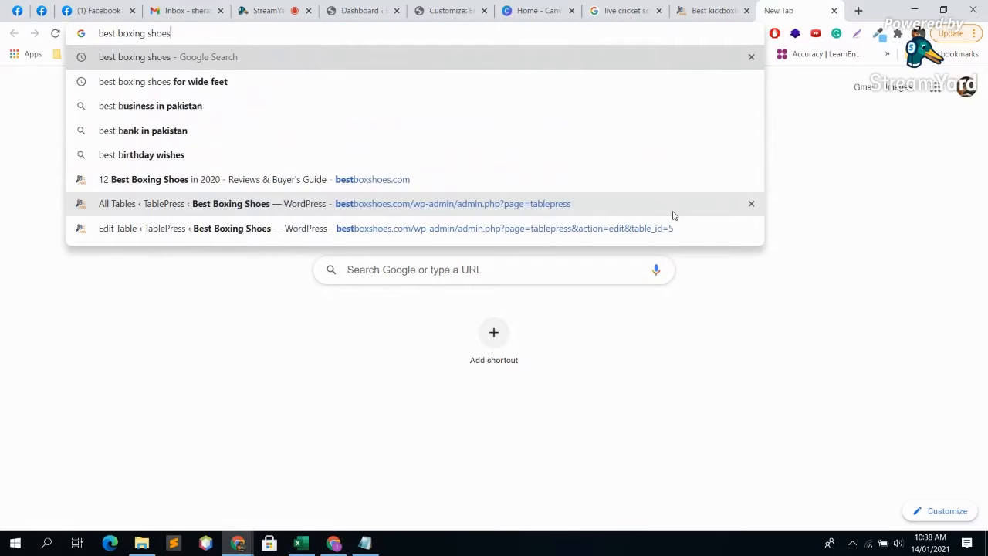
{"action": "key", "text": "Return"}
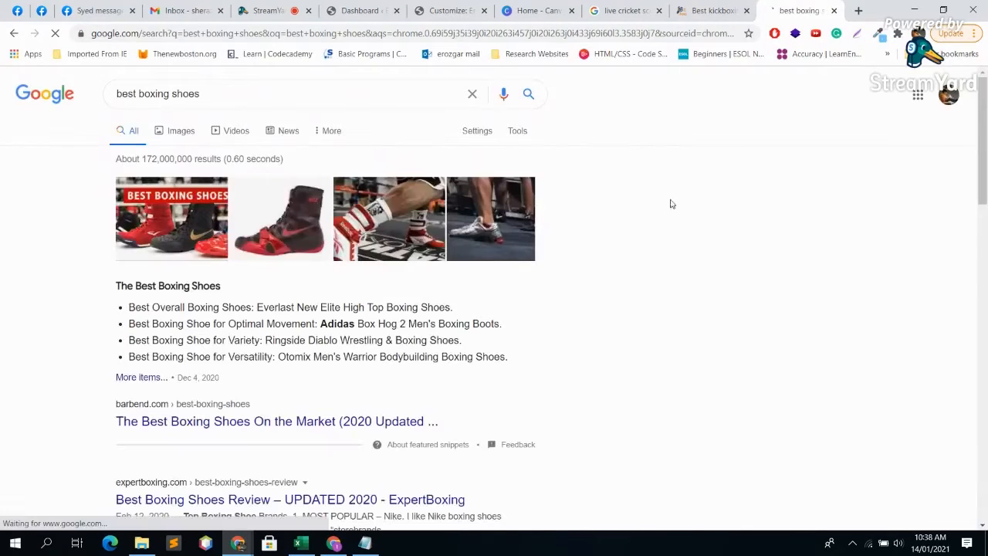
Highlight the excerpt text under the ExpertBoxing and OriGym search results.
{"action": "scroll", "coordinate": [398, 166], "scroll_direction": "down", "scroll_amount": 3}
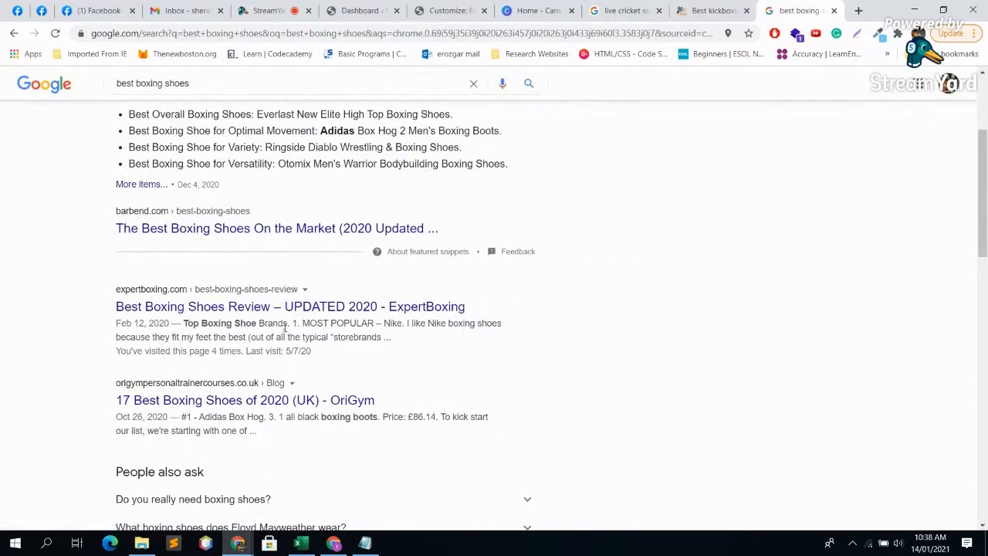
{"action": "left_click_drag", "start_coordinate": [292, 322], "coordinate": [391, 337]}
{"action": "scroll", "coordinate": [413, 325], "scroll_direction": "down", "scroll_amount": 2}
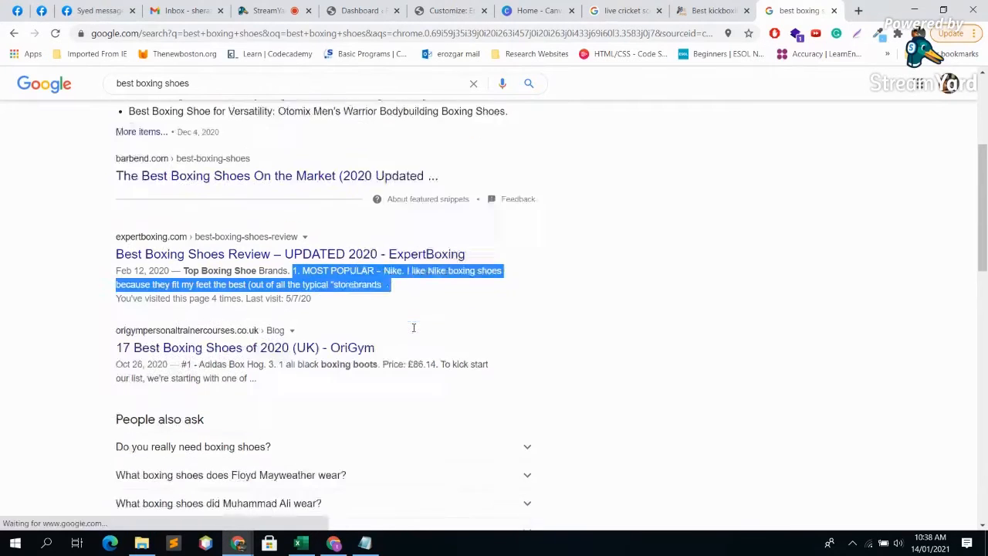
{"action": "left_click_drag", "start_coordinate": [201, 287], "coordinate": [264, 309]}
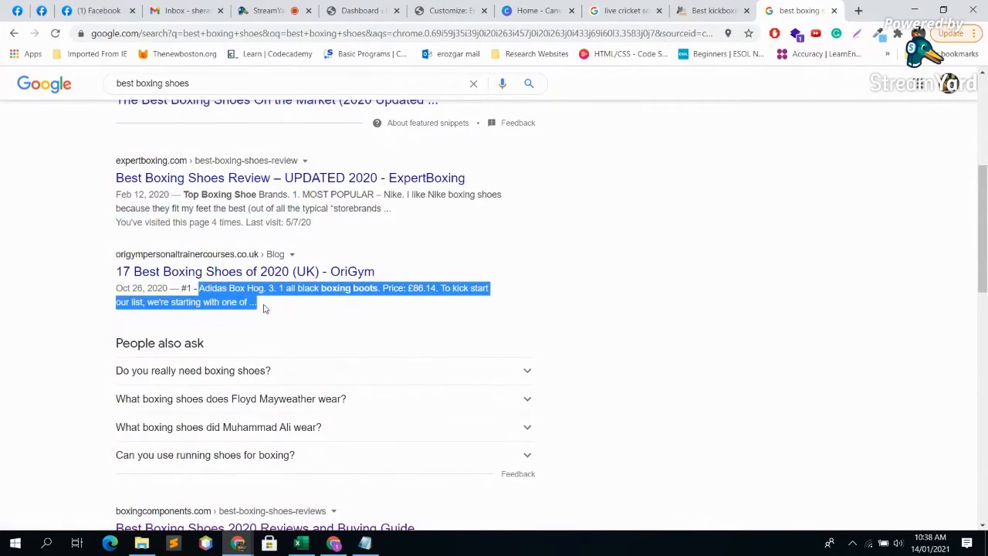
{"action": "scroll", "coordinate": [355, 298], "scroll_direction": "down", "scroll_amount": 7}
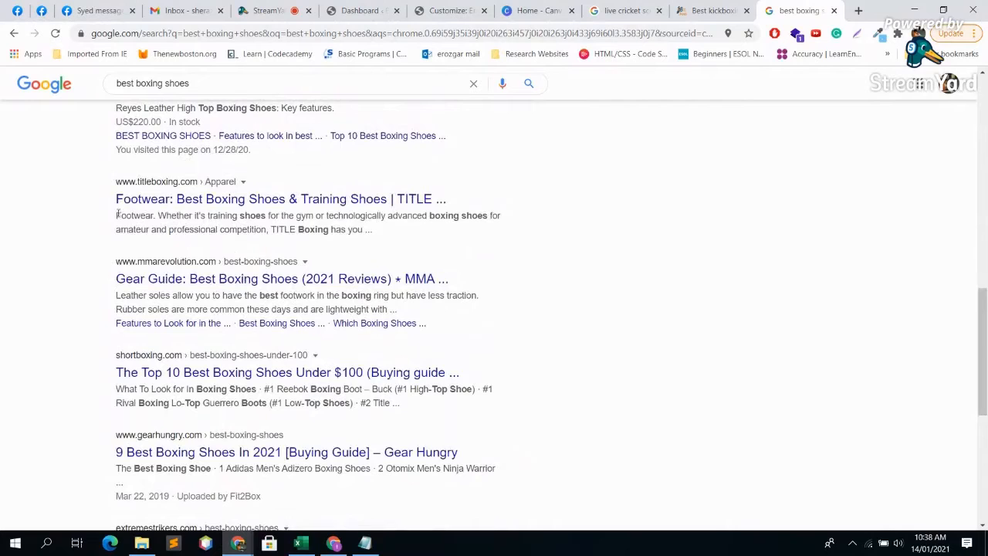
Highlight the excerpts under the TITLE, MMA Revolution and shortboxing.com results, then look through the remaining results.
{"action": "left_click_drag", "start_coordinate": [117, 214], "coordinate": [363, 247]}
{"action": "scroll", "coordinate": [386, 224], "scroll_direction": "down", "scroll_amount": 2}
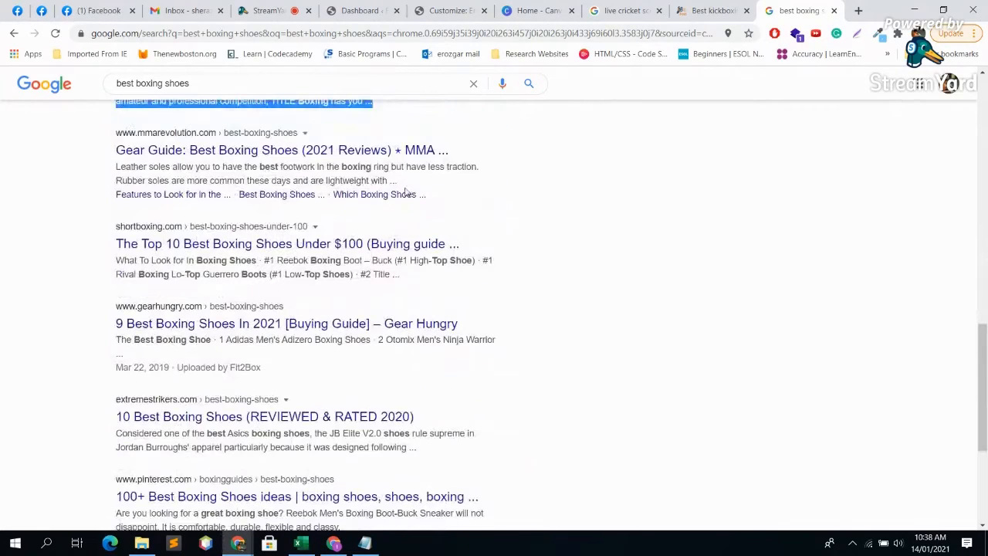
{"action": "left_click_drag", "start_coordinate": [398, 182], "coordinate": [109, 172]}
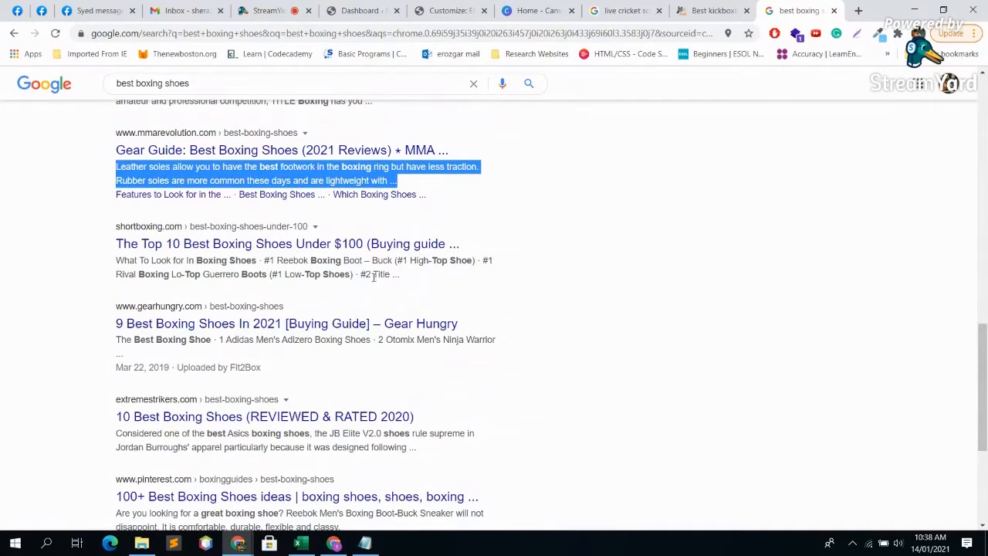
{"action": "left_click_drag", "start_coordinate": [374, 276], "coordinate": [105, 270]}
{"action": "scroll", "coordinate": [301, 302], "scroll_direction": "down", "scroll_amount": 1}
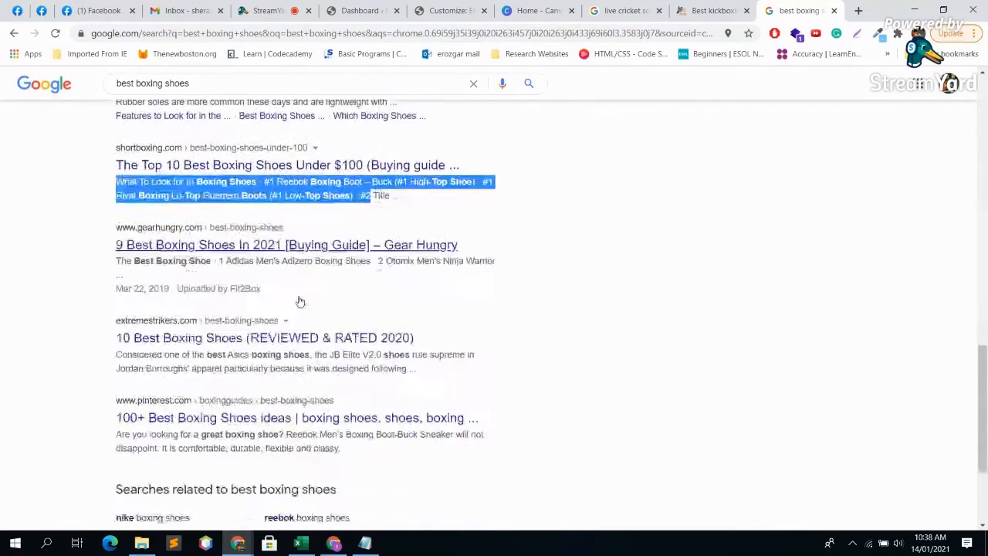
{"action": "scroll", "coordinate": [300, 302], "scroll_direction": "down", "scroll_amount": 2}
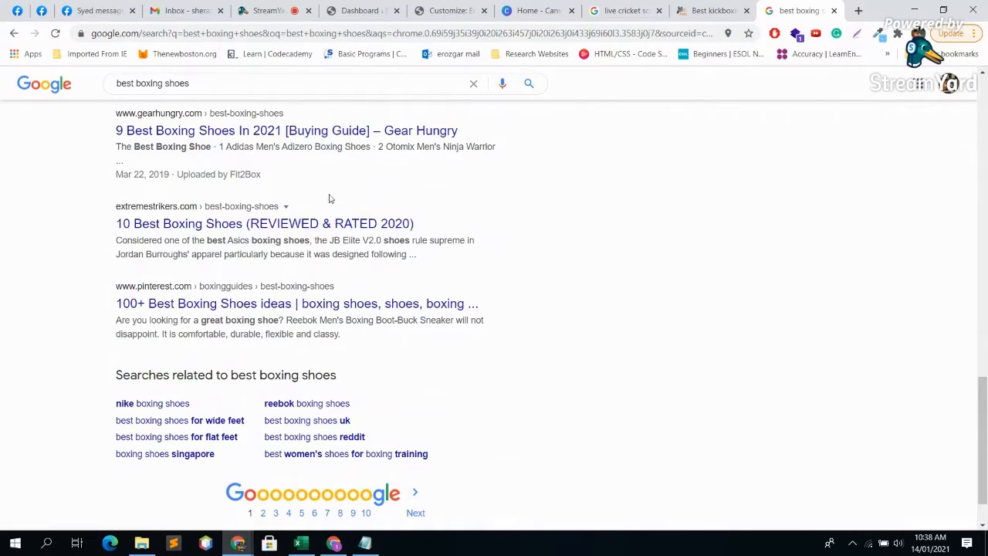
Open the extremestrikers.com "10 Best Boxing Shoes" article and highlight its introductory paragraph.
{"action": "left_click", "coordinate": [333, 227]}
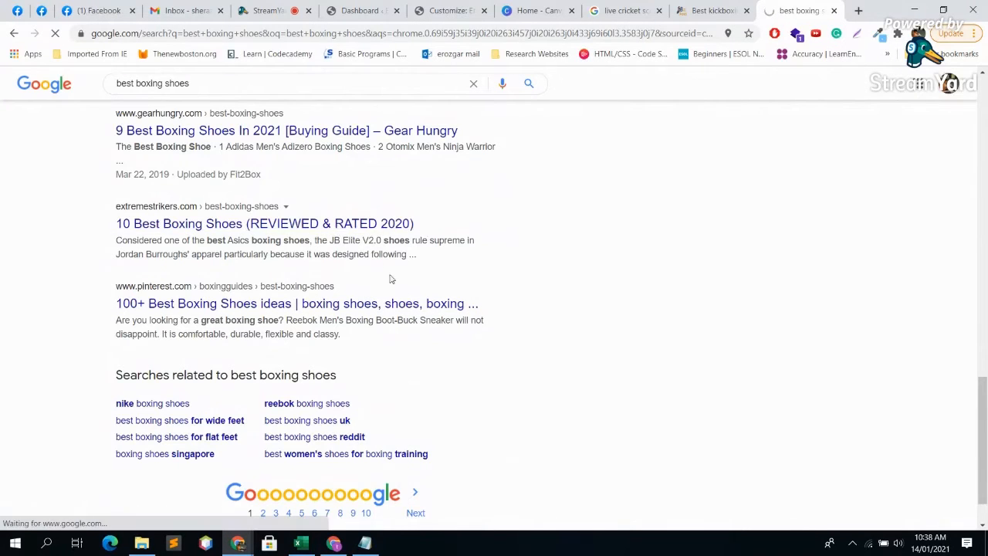
{"action": "scroll", "coordinate": [401, 275], "scroll_direction": "down", "scroll_amount": 1}
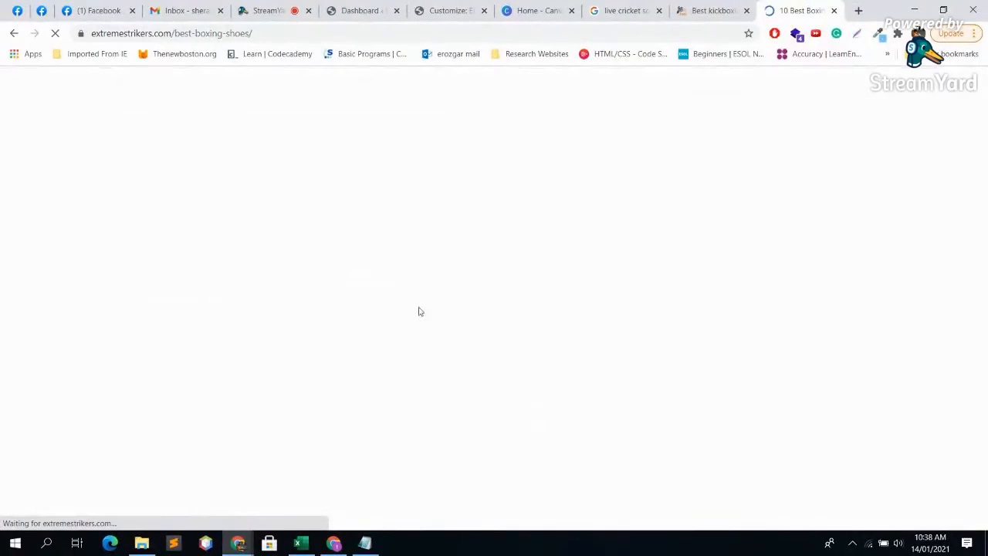
{"action": "scroll", "coordinate": [346, 276], "scroll_direction": "down", "scroll_amount": 3}
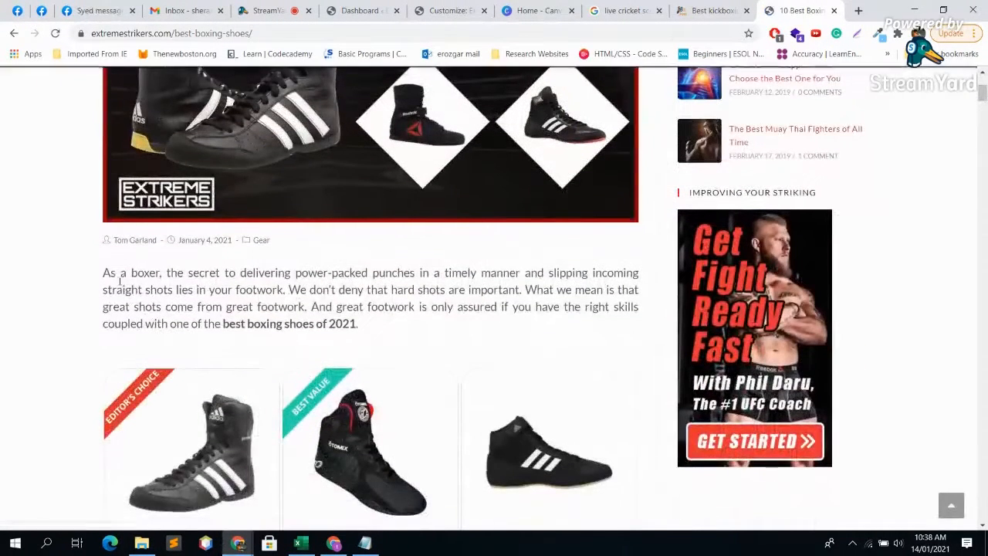
{"action": "scroll", "coordinate": [133, 290], "scroll_direction": "up", "scroll_amount": 3}
{"action": "scroll", "coordinate": [133, 291], "scroll_direction": "down", "scroll_amount": 6}
{"action": "scroll", "coordinate": [136, 293], "scroll_direction": "up", "scroll_amount": 3}
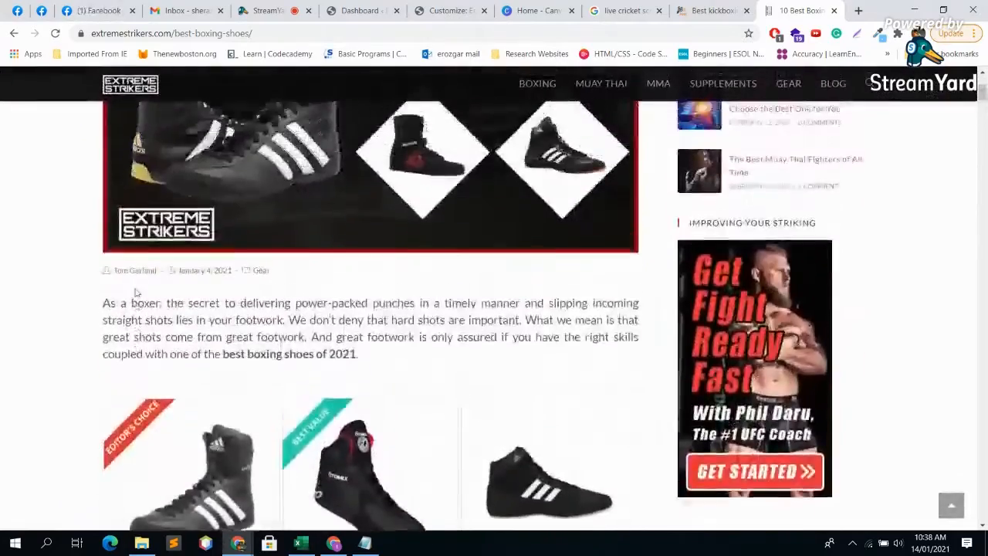
{"action": "scroll", "coordinate": [135, 291], "scroll_direction": "up", "scroll_amount": 3}
{"action": "scroll", "coordinate": [135, 292], "scroll_direction": "down", "scroll_amount": 2}
{"action": "left_click_drag", "start_coordinate": [103, 332], "coordinate": [326, 365]}
Return to the search results and highlight "looking for a great boxing shoe?" in the Pinterest excerpt.
{"action": "left_click", "coordinate": [13, 33]}
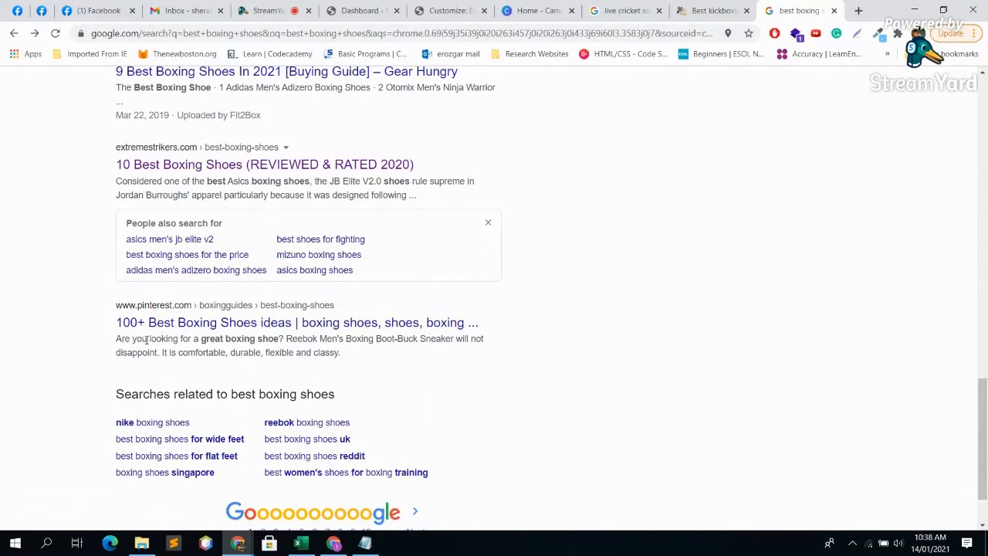
{"action": "left_click_drag", "start_coordinate": [150, 338], "coordinate": [284, 340]}
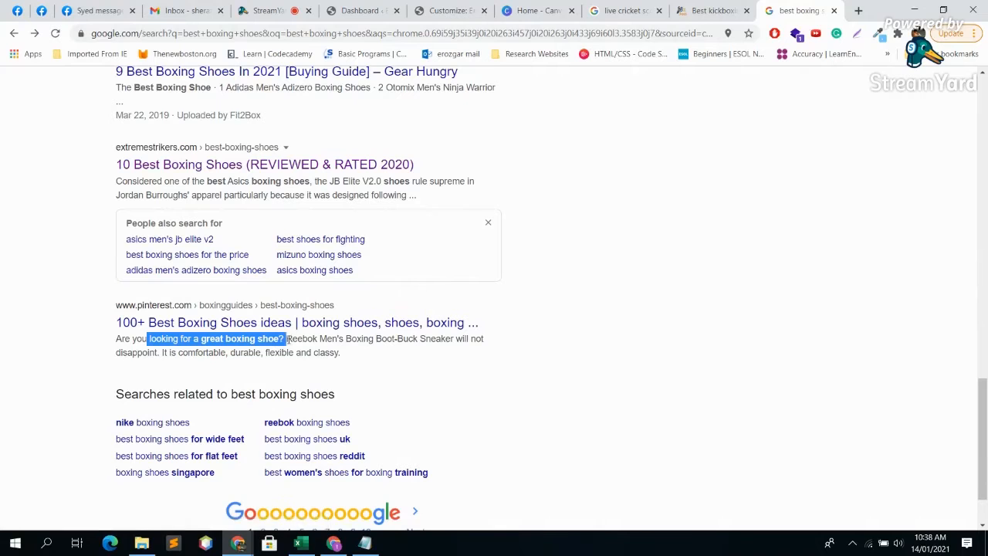
{"action": "left_click", "coordinate": [401, 379]}
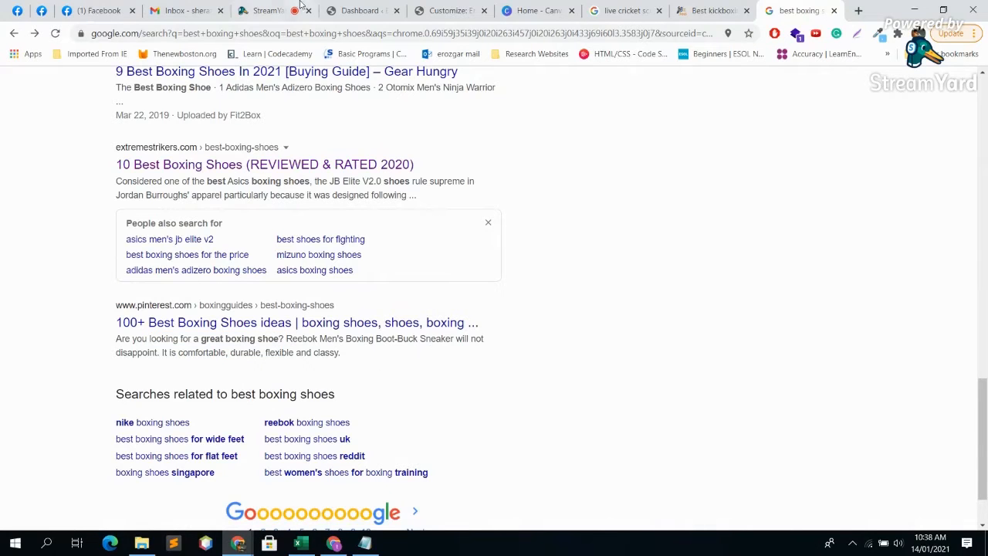
Check the StreamYard comments and return to the customizer's Post Content choices, keeping Excerpt.
{"action": "left_click", "coordinate": [299, 9]}
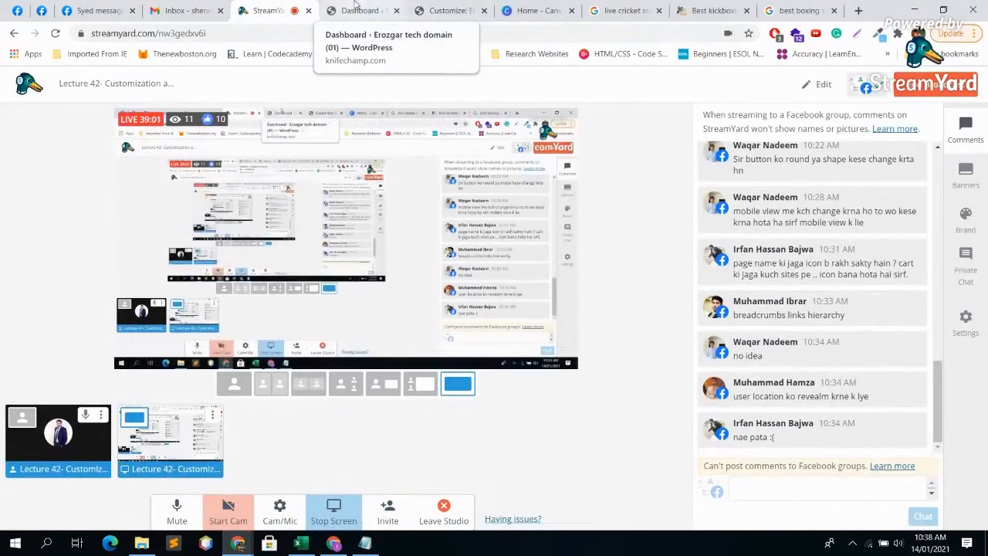
{"action": "left_click", "coordinate": [356, 9]}
{"action": "left_click", "coordinate": [447, 10]}
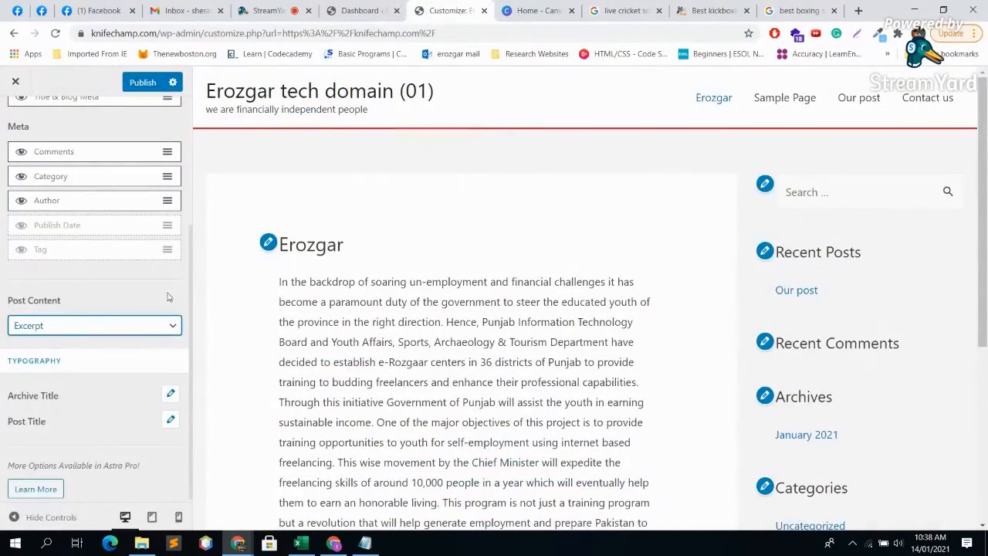
{"action": "left_click", "coordinate": [172, 325]}
{"action": "left_click", "coordinate": [173, 325]}
View the Typography size settings for the Archive Title and Post Title without changing them.
{"action": "left_click", "coordinate": [170, 391]}
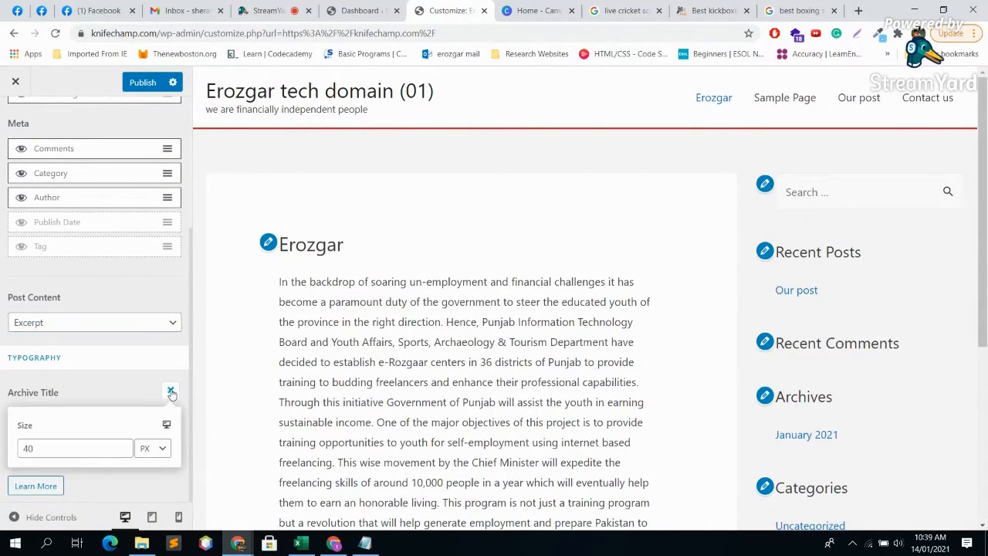
{"action": "left_click", "coordinate": [170, 390]}
{"action": "left_click", "coordinate": [169, 418]}
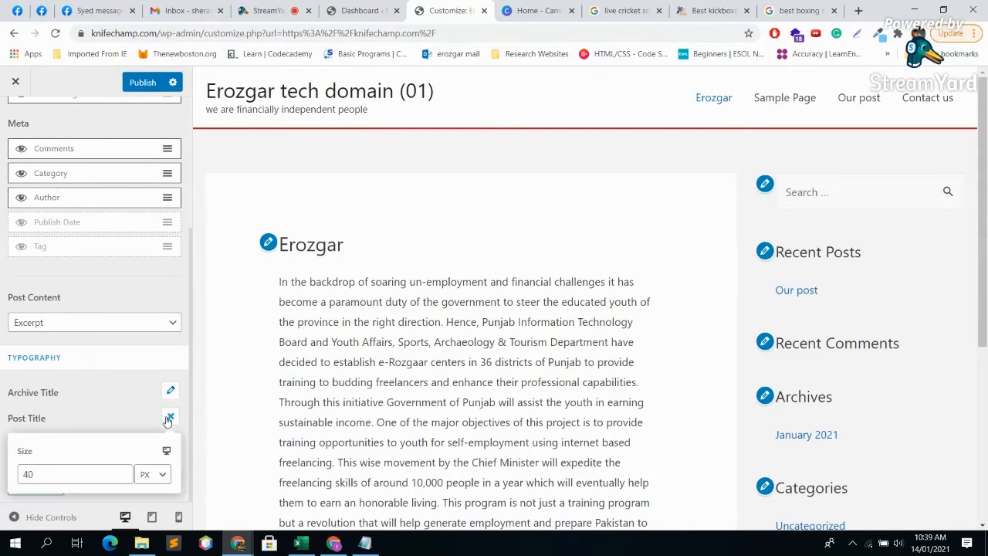
{"action": "left_click", "coordinate": [169, 418]}
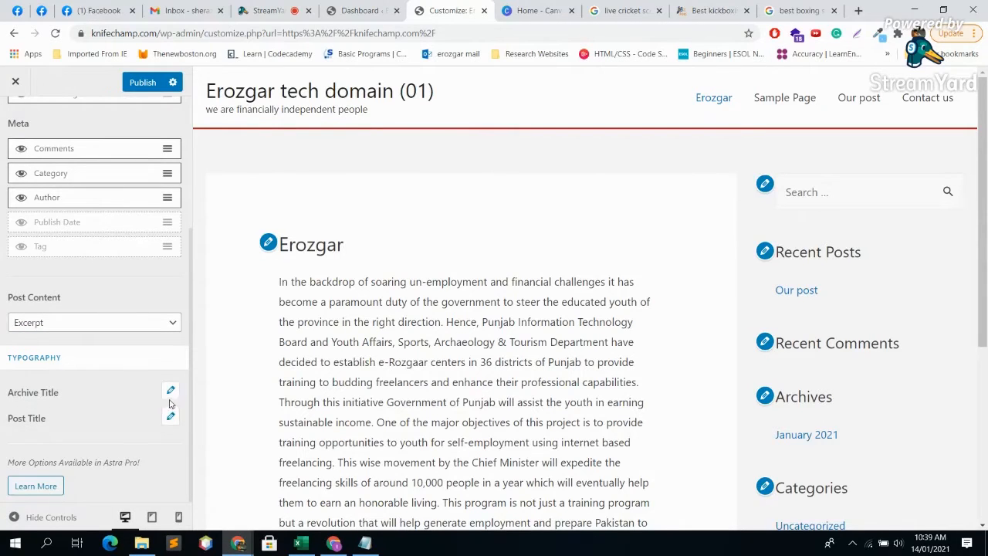
Leave the Blog / Archive settings and look through the Single Post structure, meta and typography options.
{"action": "scroll", "coordinate": [171, 404], "scroll_direction": "up", "scroll_amount": 3}
{"action": "left_click", "coordinate": [14, 122]}
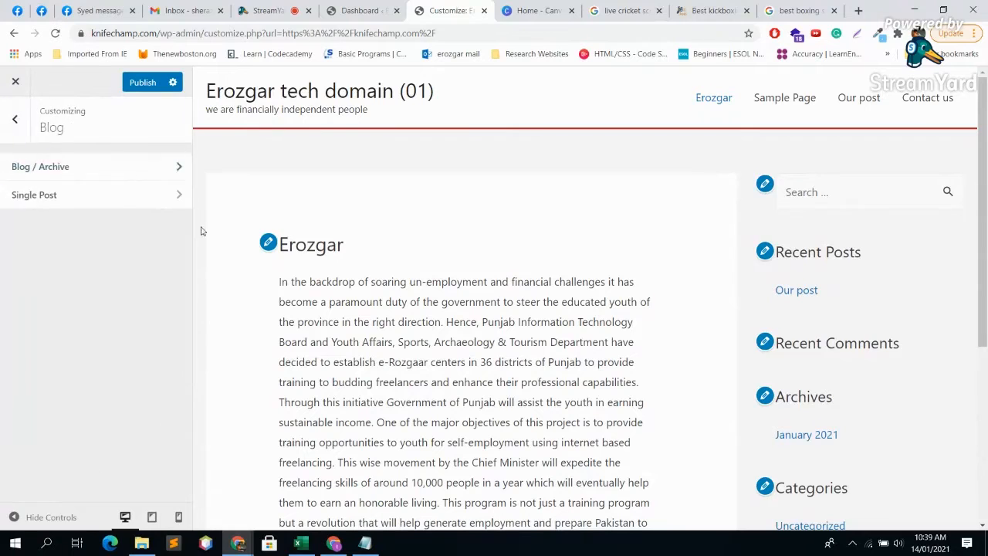
{"action": "left_click", "coordinate": [88, 202]}
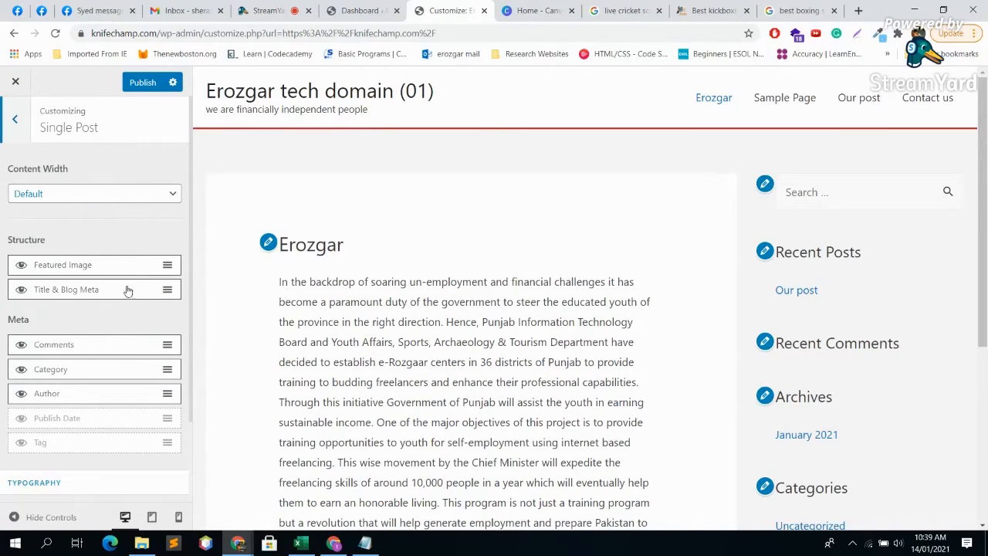
{"action": "scroll", "coordinate": [128, 291], "scroll_direction": "down", "scroll_amount": 2}
{"action": "scroll", "coordinate": [134, 262], "scroll_direction": "up", "scroll_amount": 2}
Open the customizer's Sidebar settings and examine the sidebar widgets in the page preview.
{"action": "left_click", "coordinate": [20, 117]}
{"action": "left_click", "coordinate": [17, 123]}
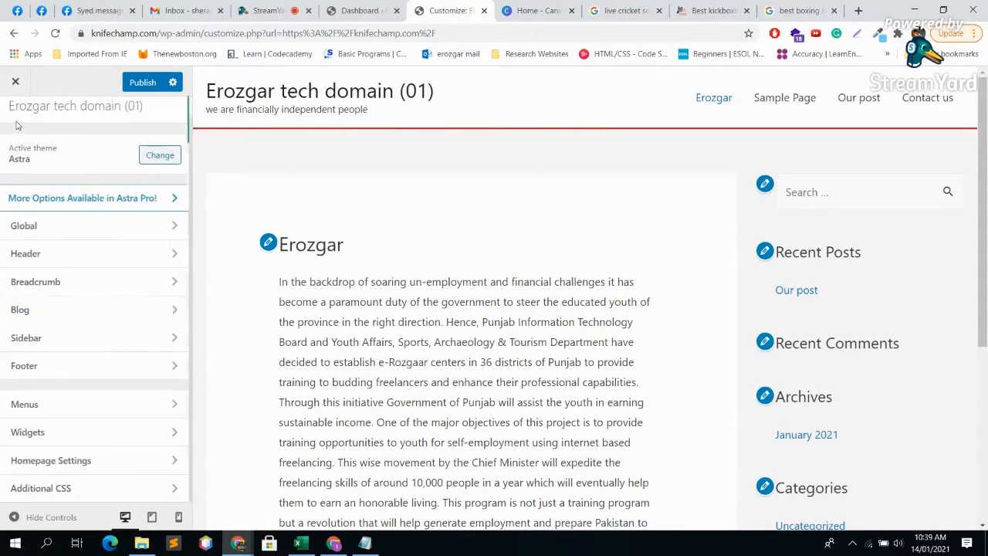
{"action": "left_click", "coordinate": [107, 338]}
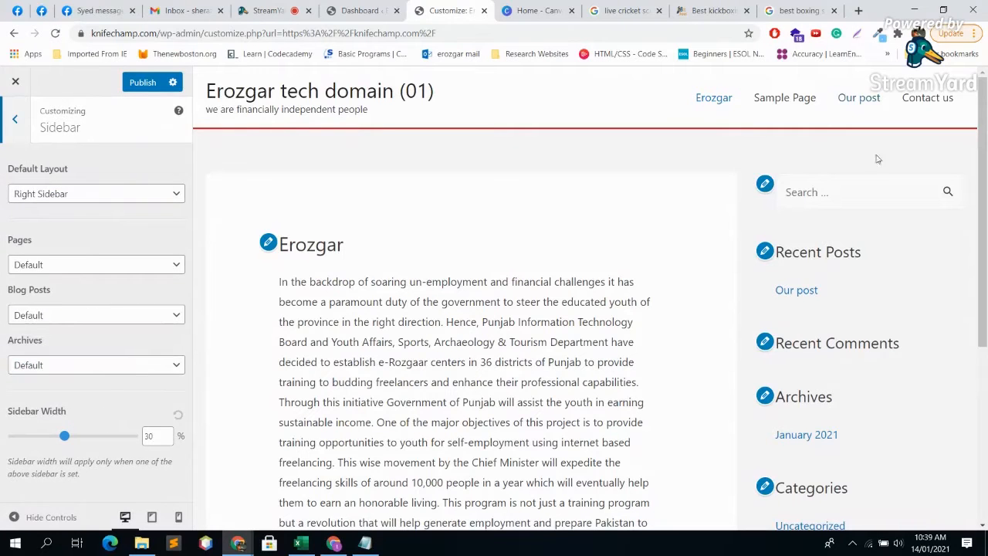
{"action": "scroll", "coordinate": [877, 271], "scroll_direction": "down", "scroll_amount": 4}
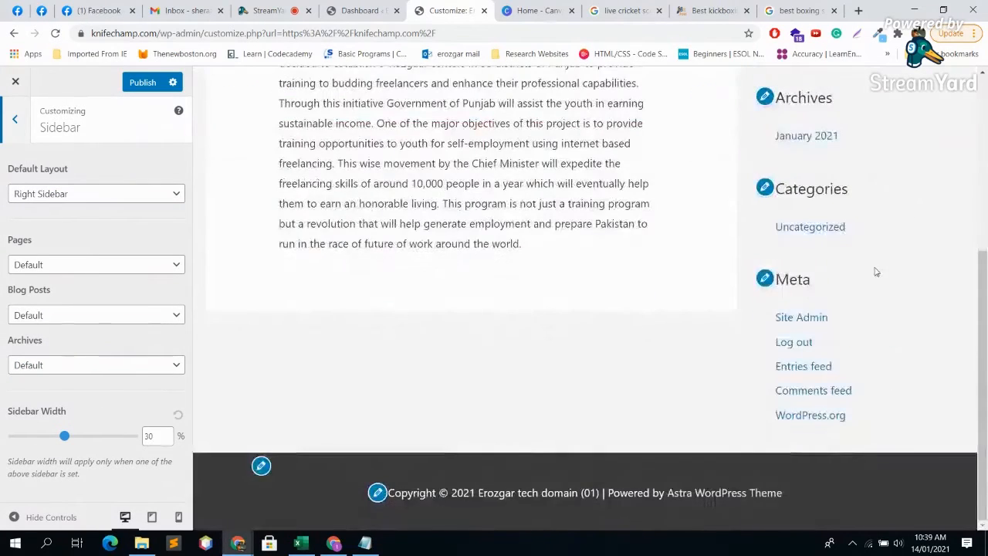
{"action": "scroll", "coordinate": [877, 271], "scroll_direction": "up", "scroll_amount": 4}
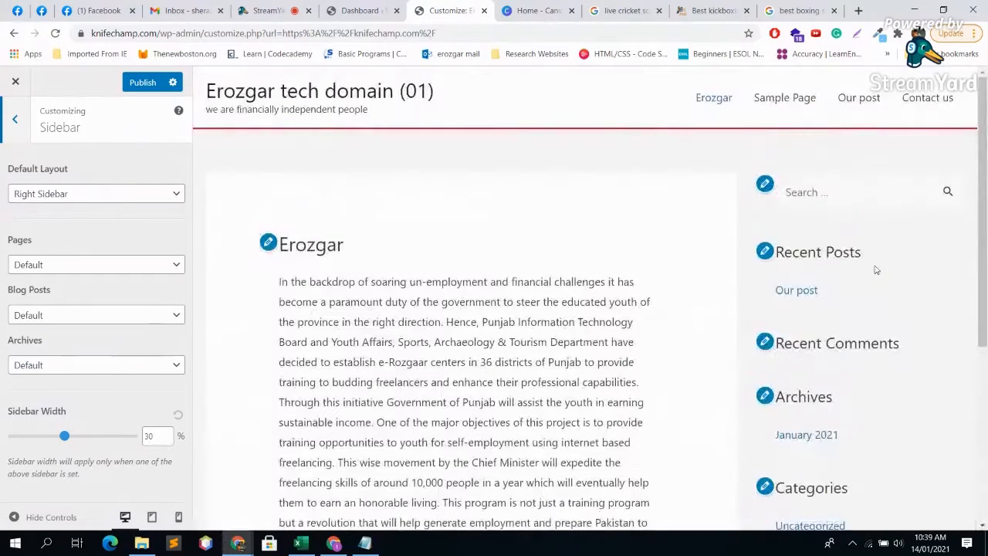
Search Windows for Paint and launch it with a blank canvas.
{"action": "left_click", "coordinate": [51, 544]}
{"action": "type", "text": "p"}
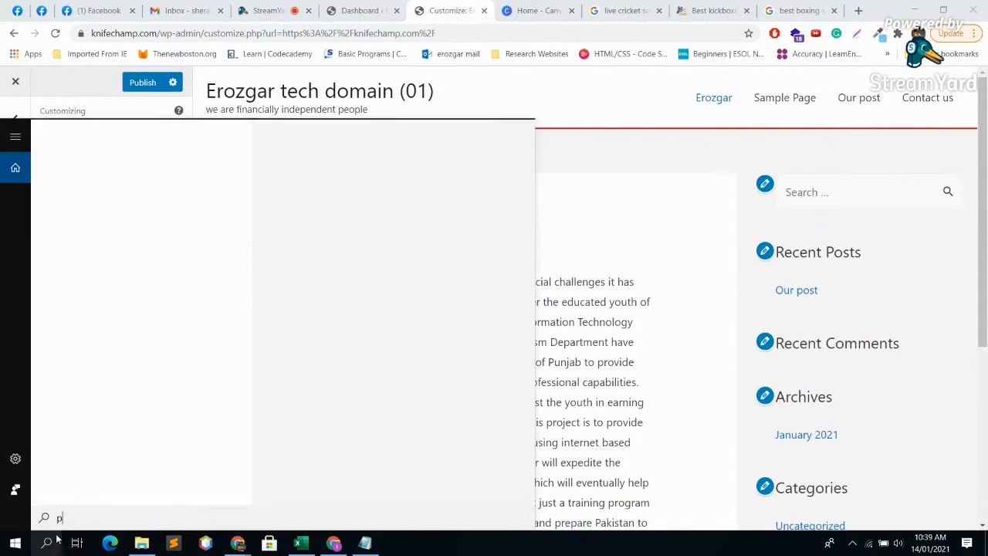
{"action": "type", "text": "aint"}
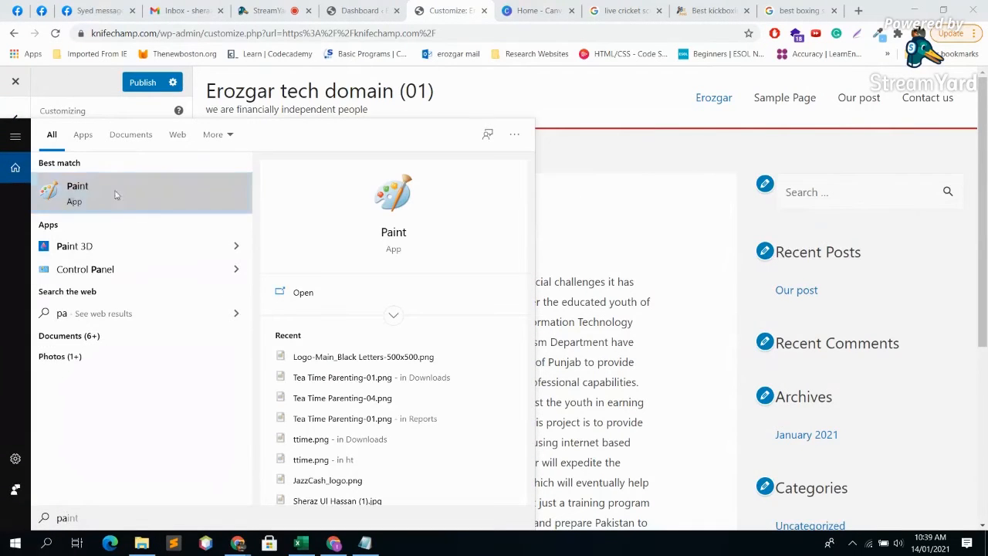
{"action": "left_click", "coordinate": [207, 202]}
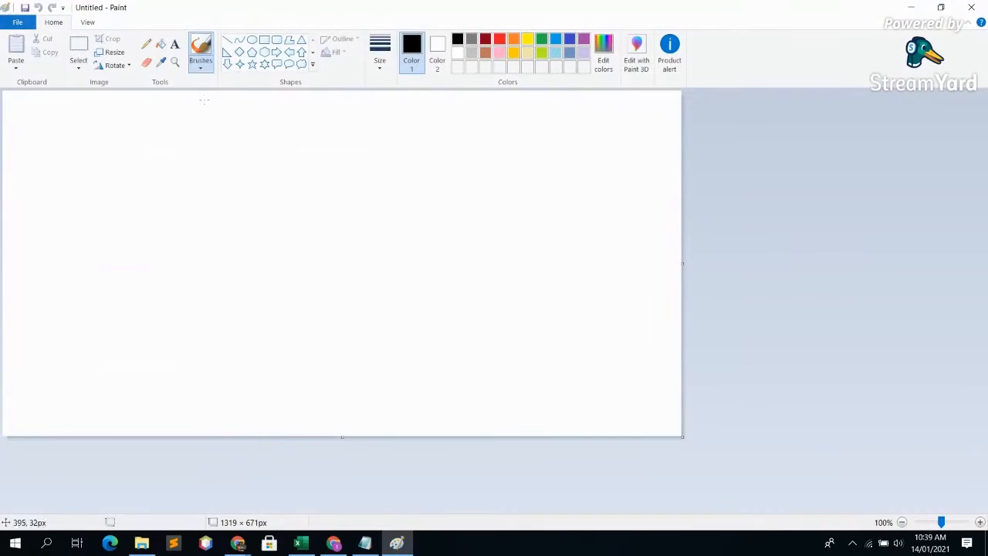
Draw a black rectangle outline about 626 × 540 px on the Paint canvas to represent a web page.
{"action": "left_click", "coordinate": [263, 40]}
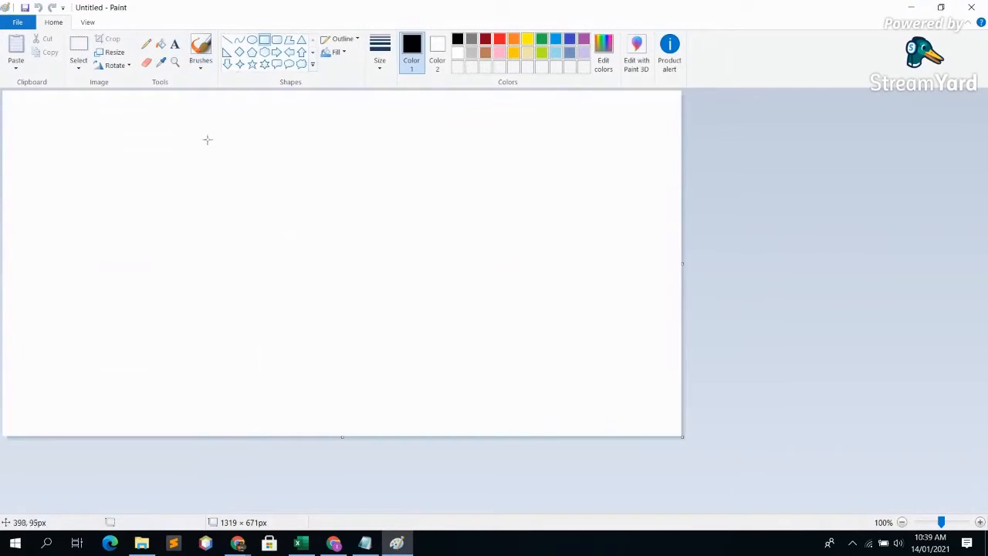
{"action": "left_click_drag", "start_coordinate": [208, 124], "coordinate": [530, 401]}
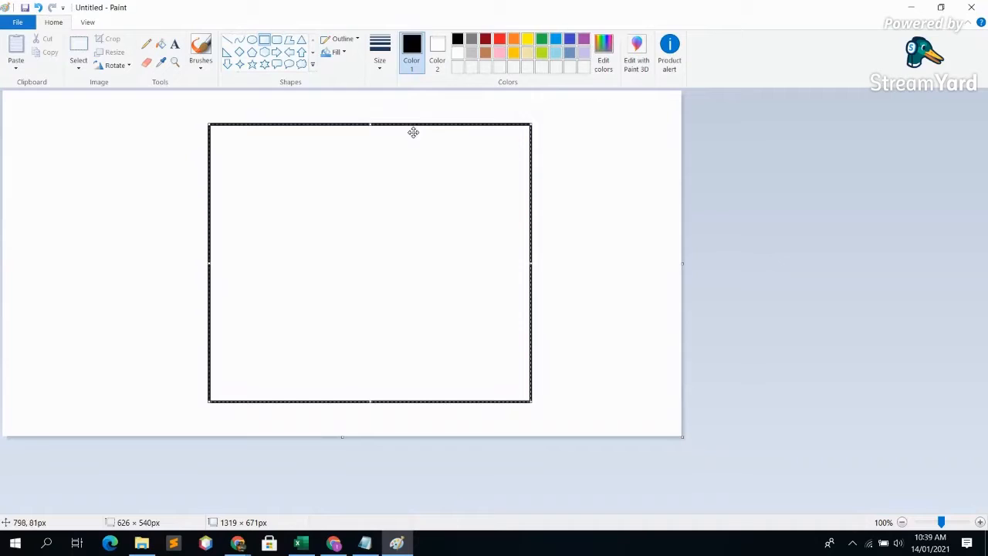
{"action": "left_click", "coordinate": [362, 109]}
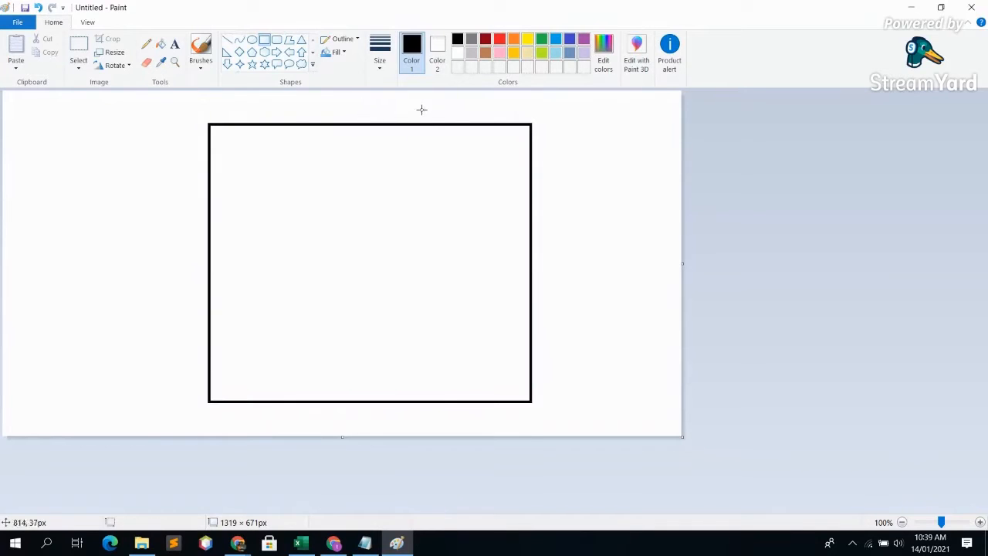
Add a tall sidebar box inside the page's right edge, a header box about 693 × 128 px and a footer box about 626 × 87 px.
{"action": "left_click_drag", "start_coordinate": [417, 115], "coordinate": [531, 400]}
{"action": "mouse_move", "coordinate": [172, 116]}
{"action": "left_mouse_down"}
{"action": "mouse_move", "coordinate": [203, 146]}
{"action": "mouse_move", "coordinate": [528, 183]}
{"action": "left_mouse_up"}
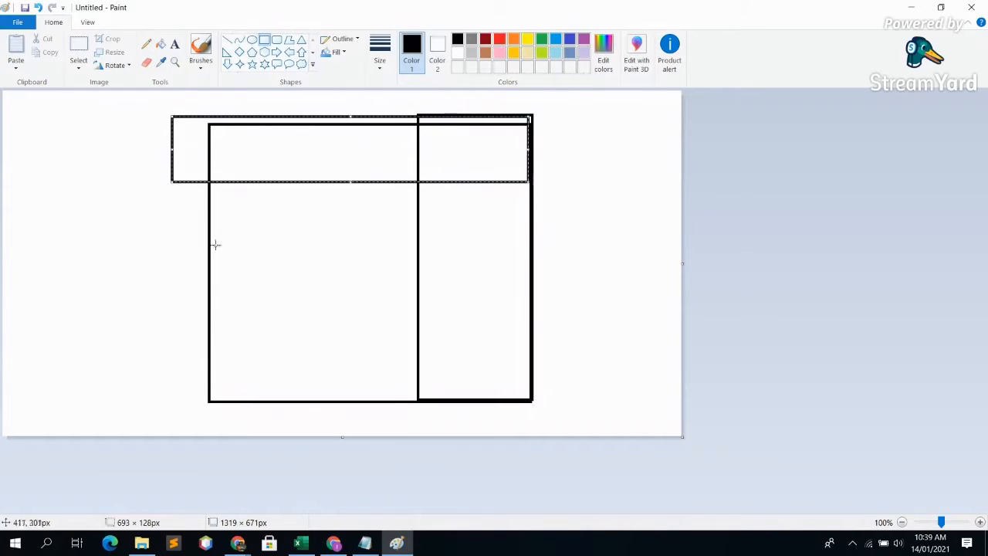
{"action": "left_click_drag", "start_coordinate": [208, 356], "coordinate": [531, 400]}
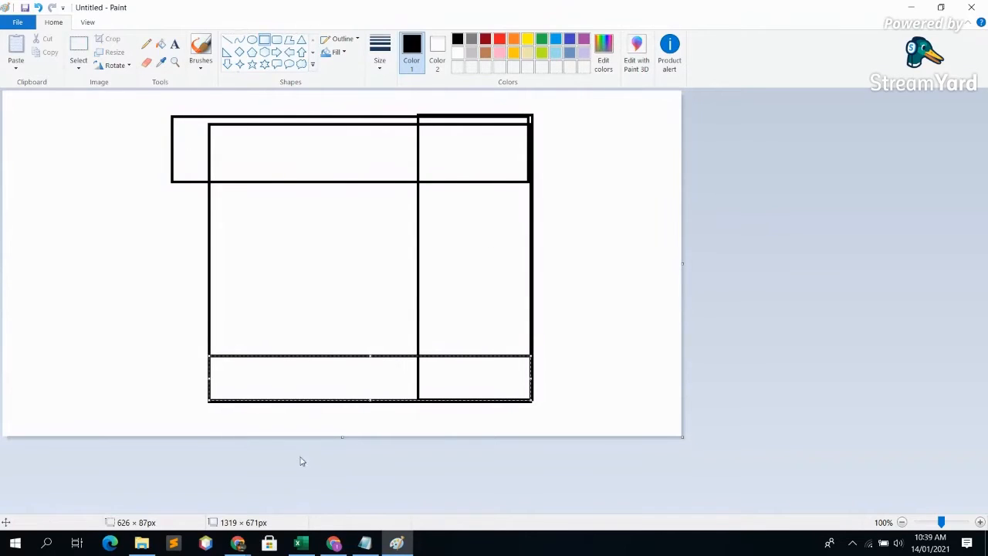
Switch to the customizer in Chrome, examine the previewed page from header to footer, and check the StreamYard viewer comments.
{"action": "left_click", "coordinate": [245, 546]}
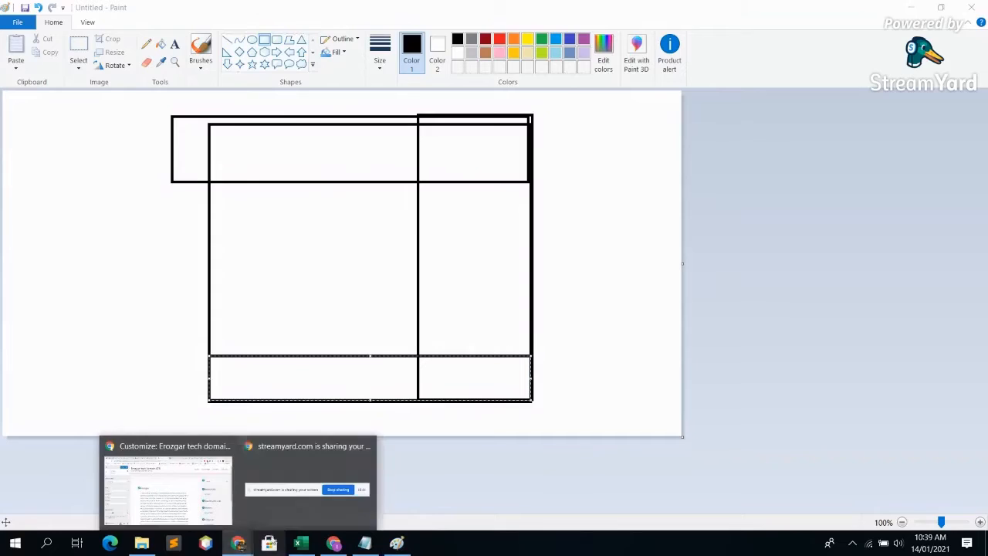
{"action": "left_click", "coordinate": [197, 494]}
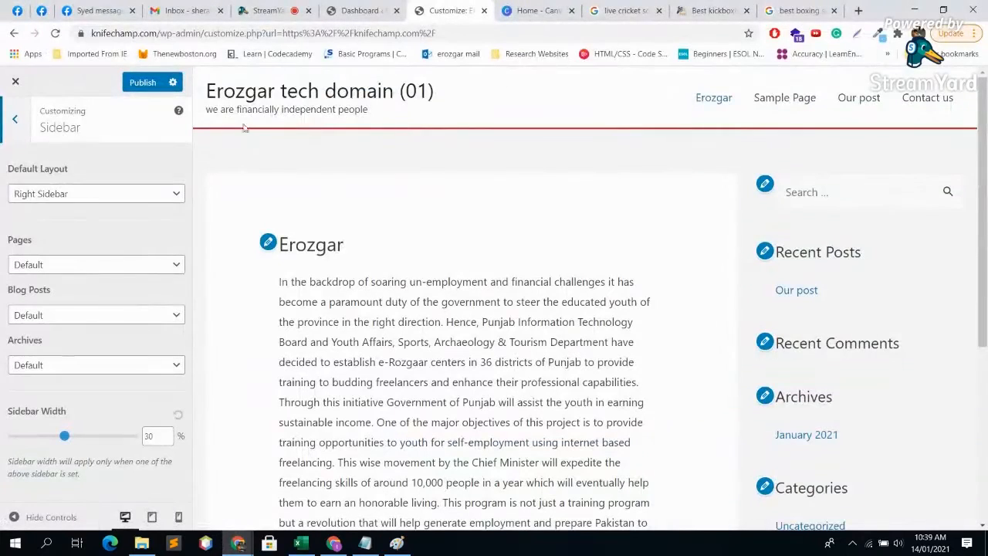
{"action": "scroll", "coordinate": [849, 247], "scroll_direction": "down", "scroll_amount": 4}
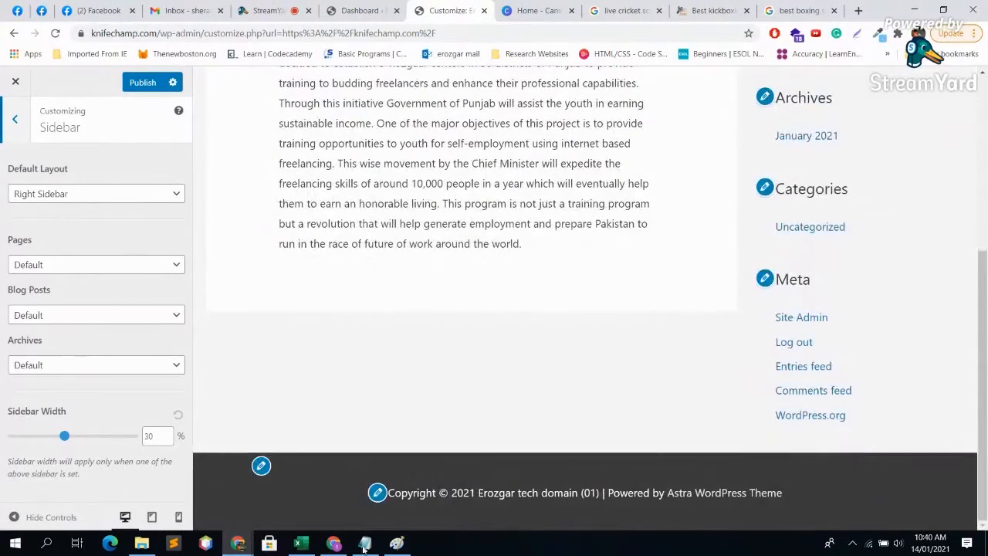
{"action": "scroll", "coordinate": [859, 486], "scroll_direction": "up", "scroll_amount": 4}
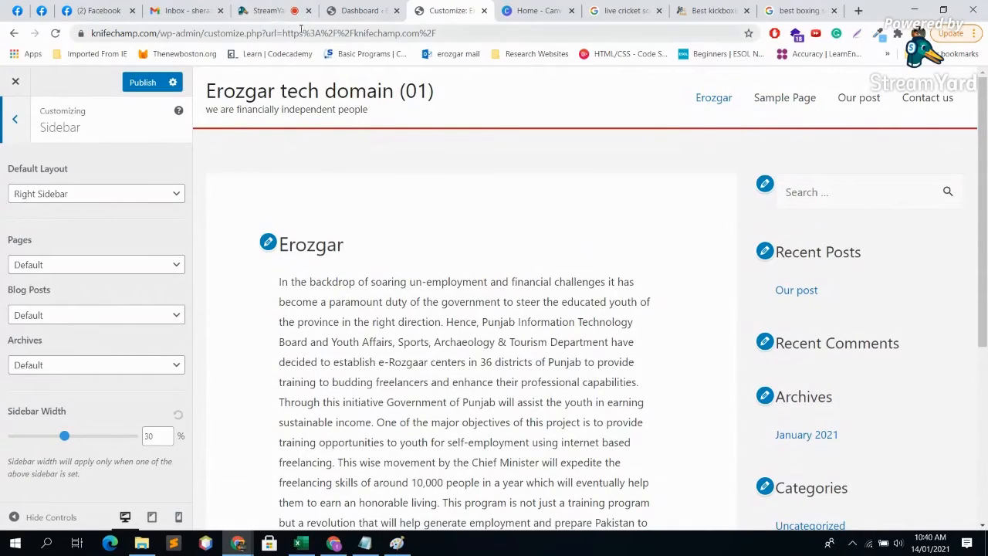
{"action": "left_click", "coordinate": [266, 10]}
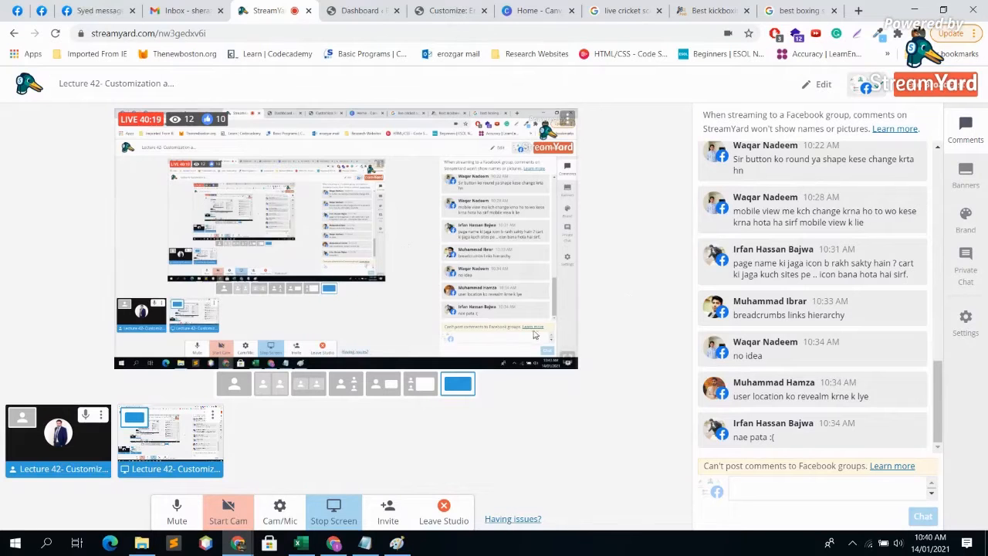
{"action": "left_click", "coordinate": [432, 5]}
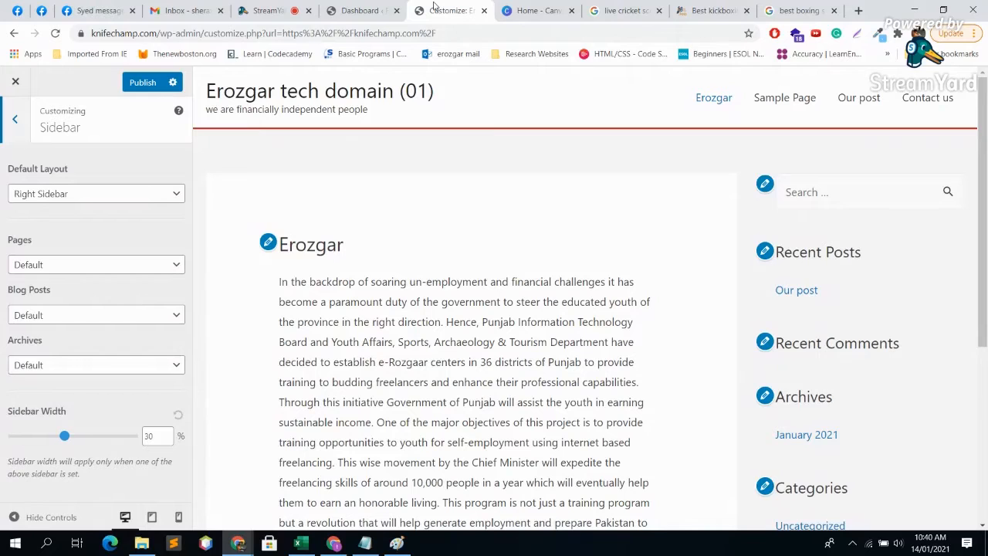
Try the No Sidebar and Left Sidebar layouts for pages and check each one in the preview.
{"action": "left_click", "coordinate": [125, 265]}
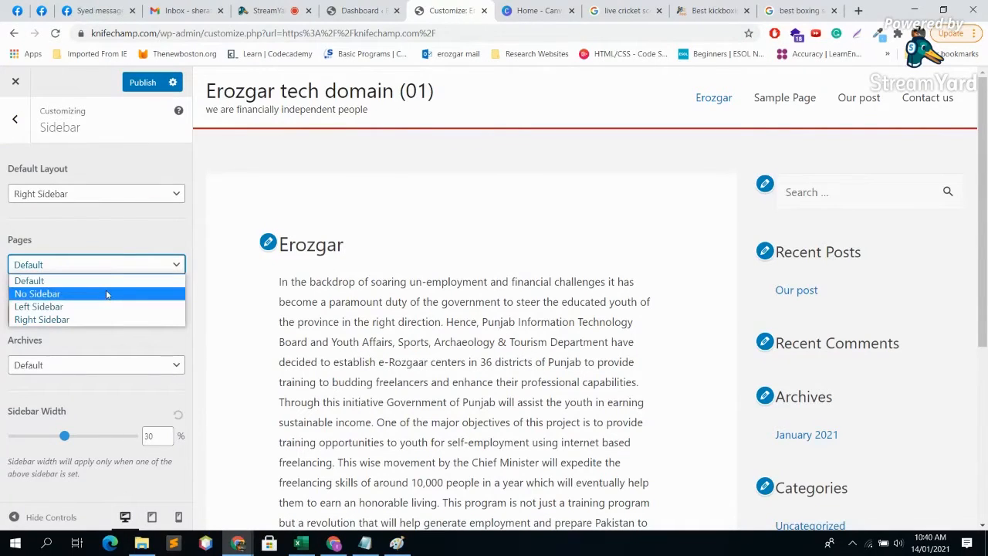
{"action": "left_click", "coordinate": [107, 294]}
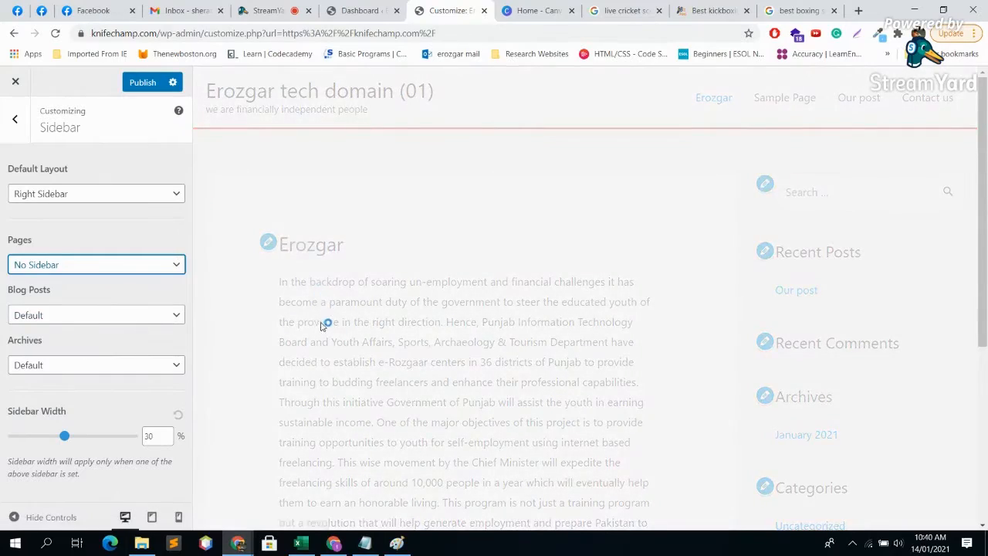
{"action": "scroll", "coordinate": [558, 360], "scroll_direction": "down", "scroll_amount": 2}
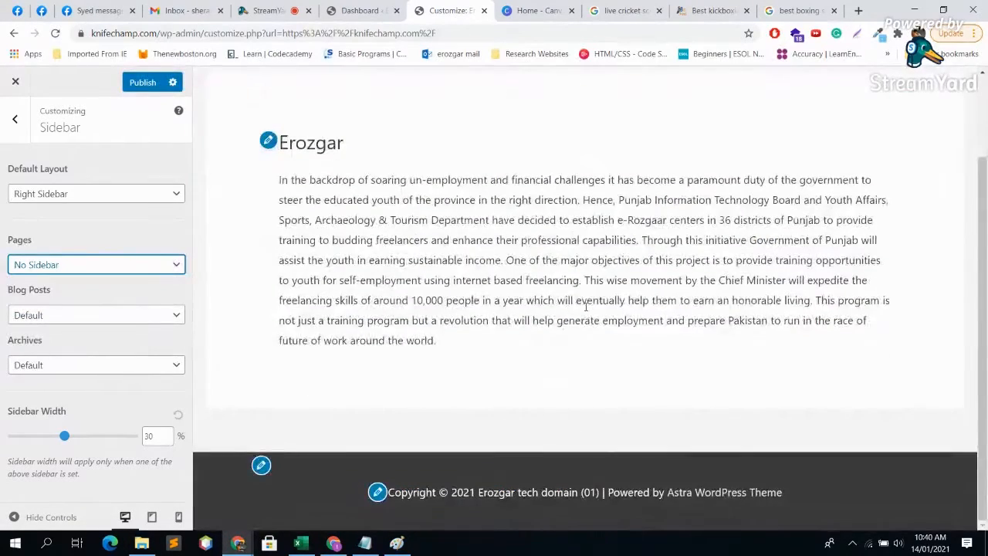
{"action": "scroll", "coordinate": [585, 307], "scroll_direction": "up", "scroll_amount": 2}
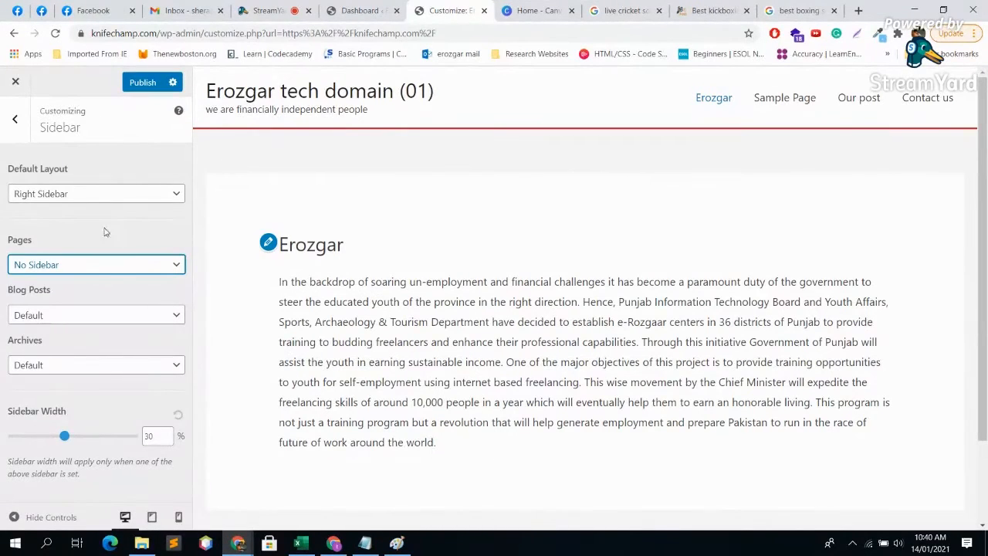
{"action": "left_click", "coordinate": [117, 262]}
{"action": "left_click", "coordinate": [98, 307]}
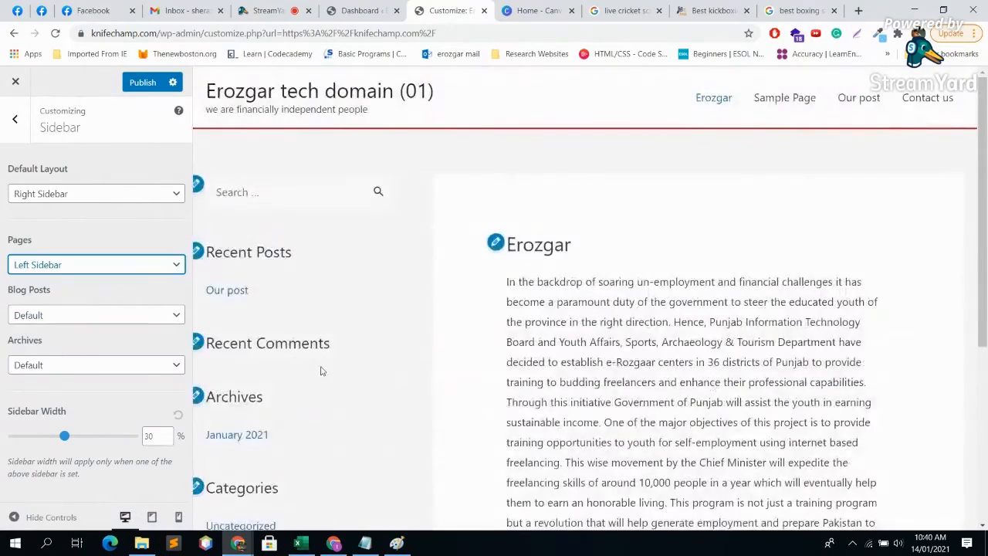
{"action": "scroll", "coordinate": [323, 374], "scroll_direction": "down", "scroll_amount": 3}
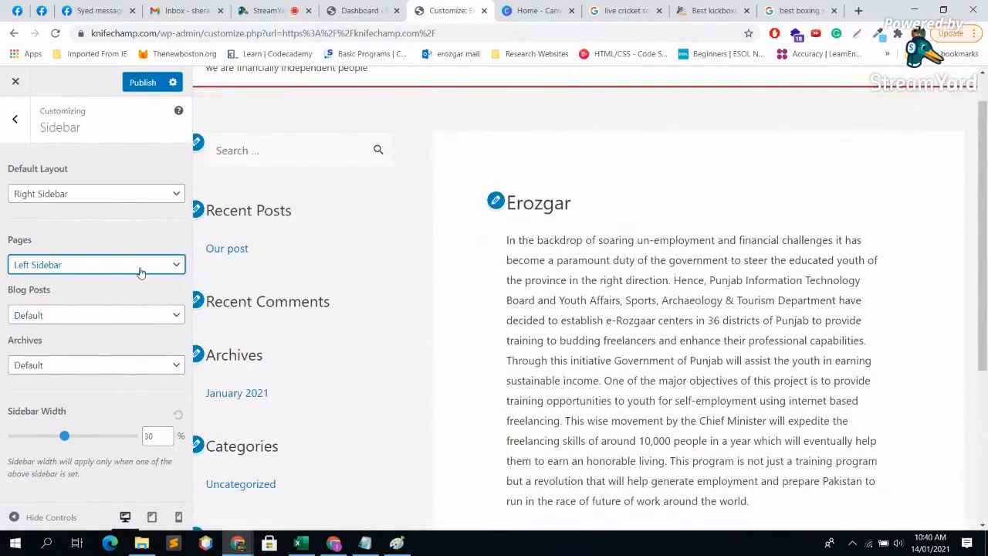
Set the Pages sidebar layout to Right Sidebar.
{"action": "left_click", "coordinate": [141, 269]}
{"action": "left_click", "coordinate": [88, 314]}
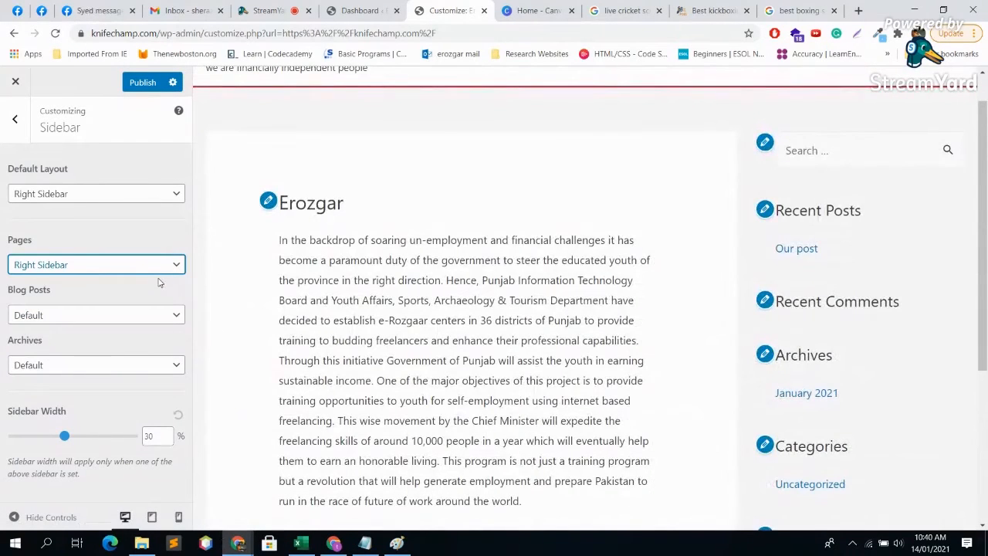
Try No Sidebar for blog posts, restore that setting to Default, and look at the sidebar choices for archives.
{"action": "left_click", "coordinate": [68, 315]}
{"action": "left_click", "coordinate": [77, 343]}
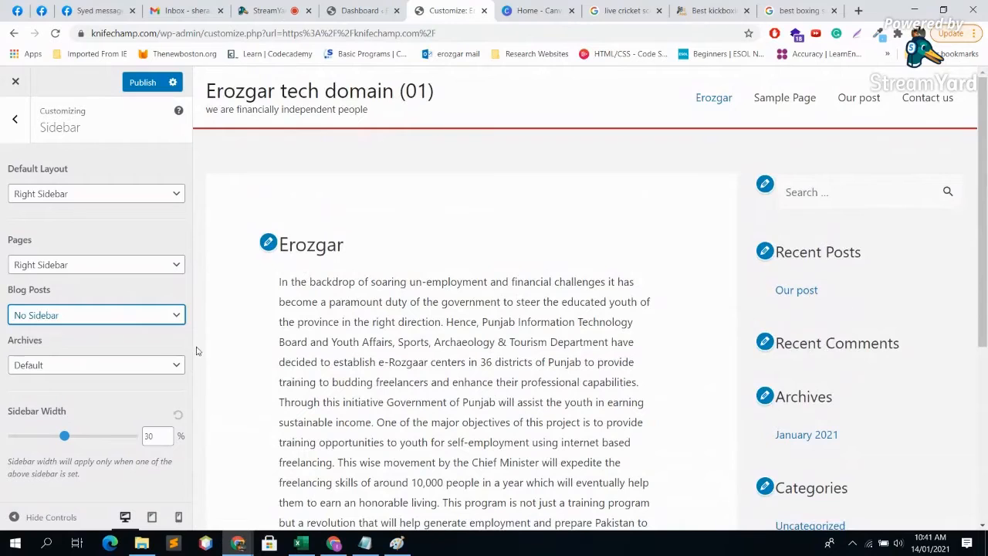
{"action": "left_click", "coordinate": [110, 316]}
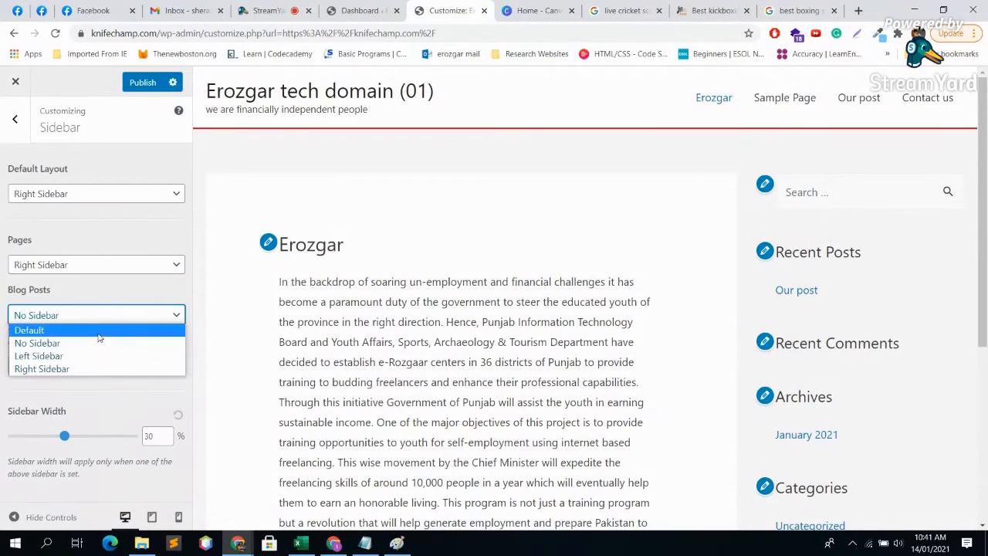
{"action": "left_click", "coordinate": [99, 331]}
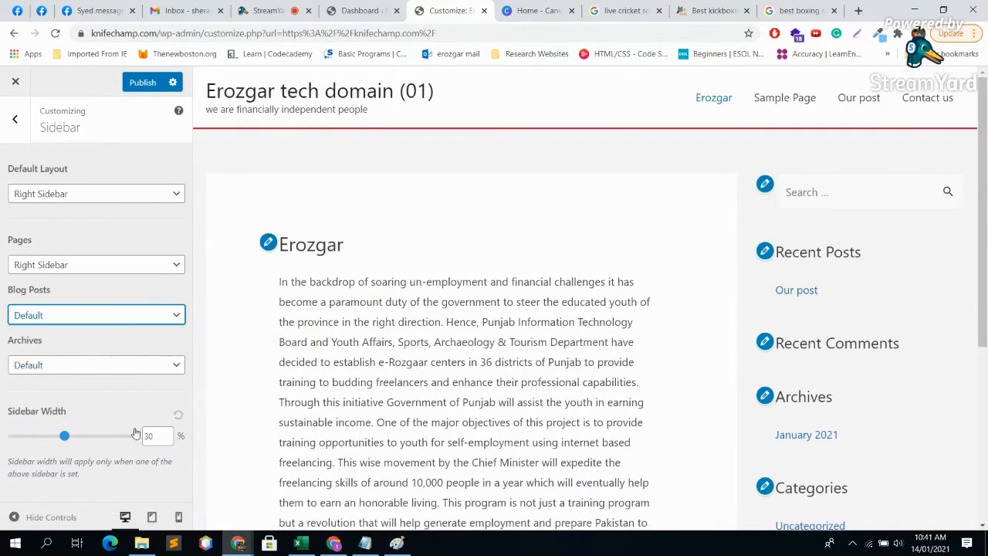
{"action": "left_click", "coordinate": [103, 366]}
{"action": "left_click", "coordinate": [103, 365]}
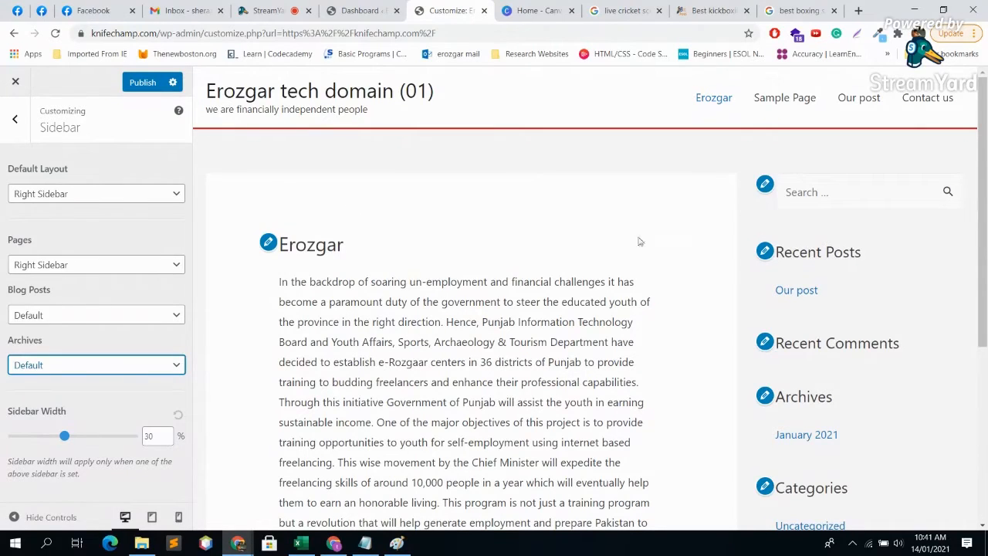
Try a sidebar width of 35%, reduce it to 25%, and check the page preview at both widths.
{"action": "left_click", "coordinate": [166, 434]}
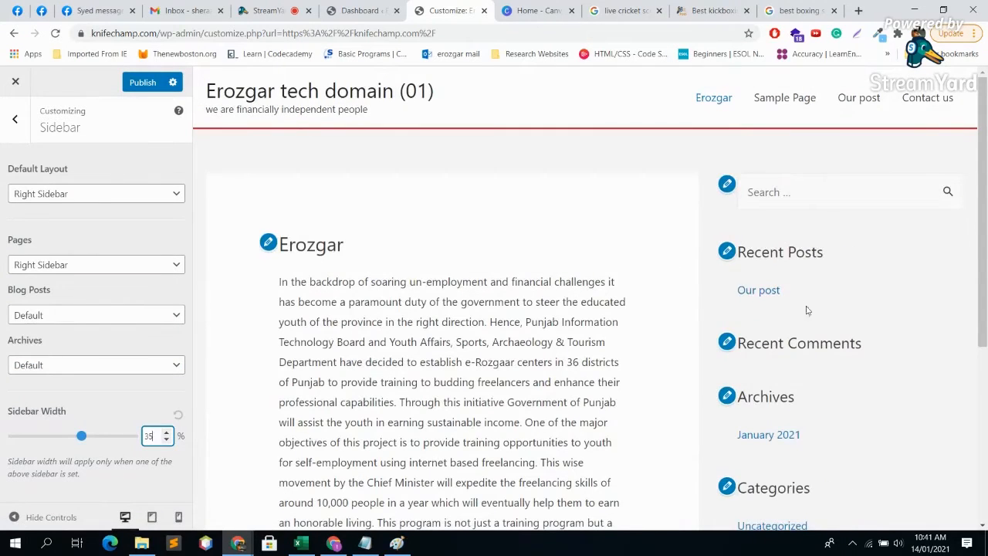
{"action": "scroll", "coordinate": [584, 270], "scroll_direction": "down", "scroll_amount": 3}
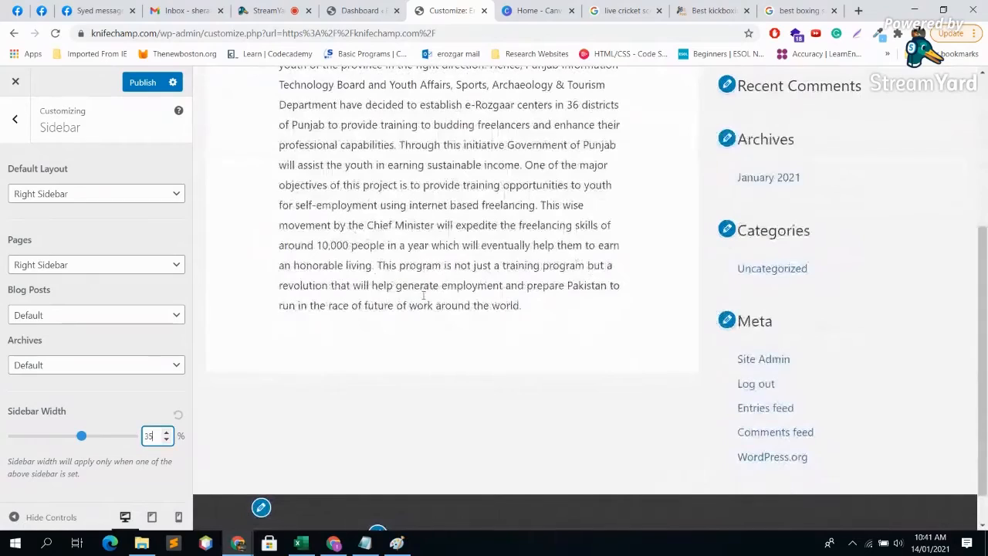
{"action": "left_click", "coordinate": [166, 439]}
{"action": "left_click", "coordinate": [168, 439]}
{"action": "left_click", "coordinate": [168, 439]}
{"action": "left_click", "coordinate": [168, 439]}
{"action": "left_click", "coordinate": [168, 439]}
{"action": "left_click", "coordinate": [168, 439]}
{"action": "left_click", "coordinate": [168, 439]}
{"action": "left_click", "coordinate": [168, 439]}
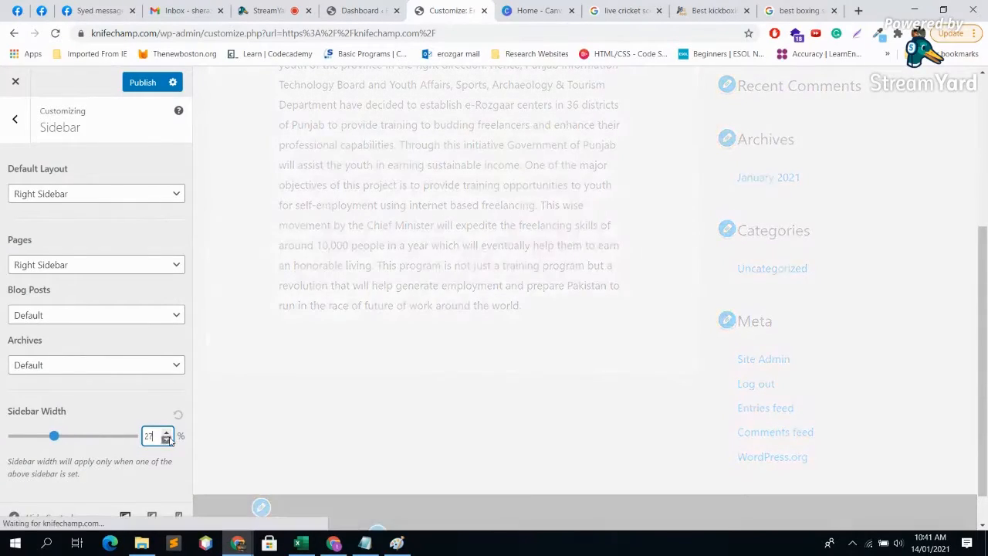
{"action": "left_click", "coordinate": [169, 439]}
{"action": "left_click", "coordinate": [168, 439]}
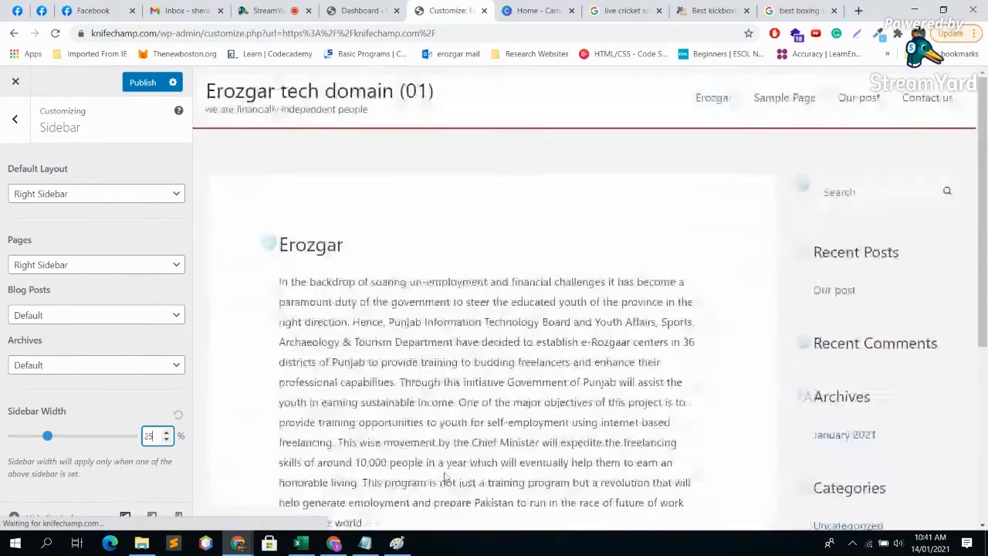
{"action": "scroll", "coordinate": [641, 357], "scroll_direction": "down", "scroll_amount": 3}
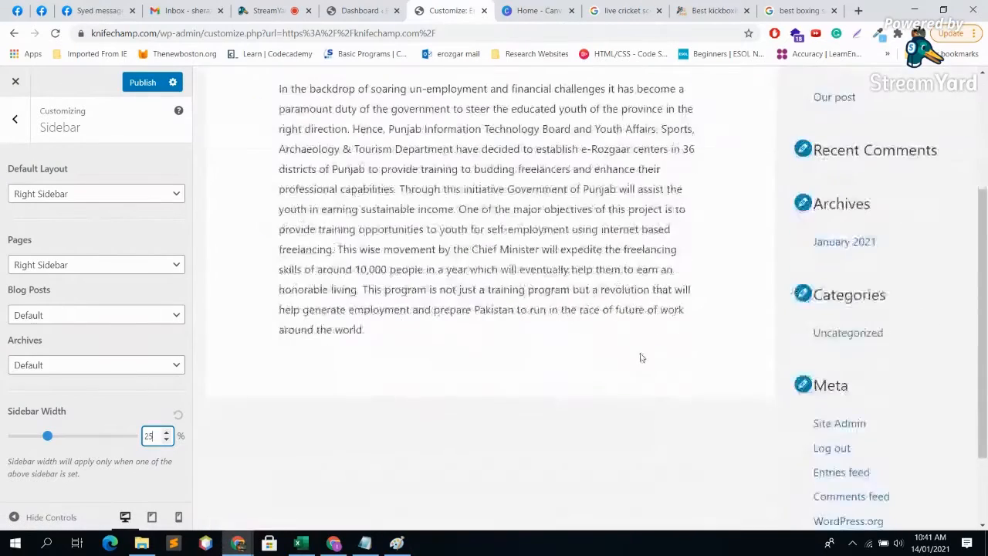
{"action": "scroll", "coordinate": [646, 358], "scroll_direction": "up", "scroll_amount": 3}
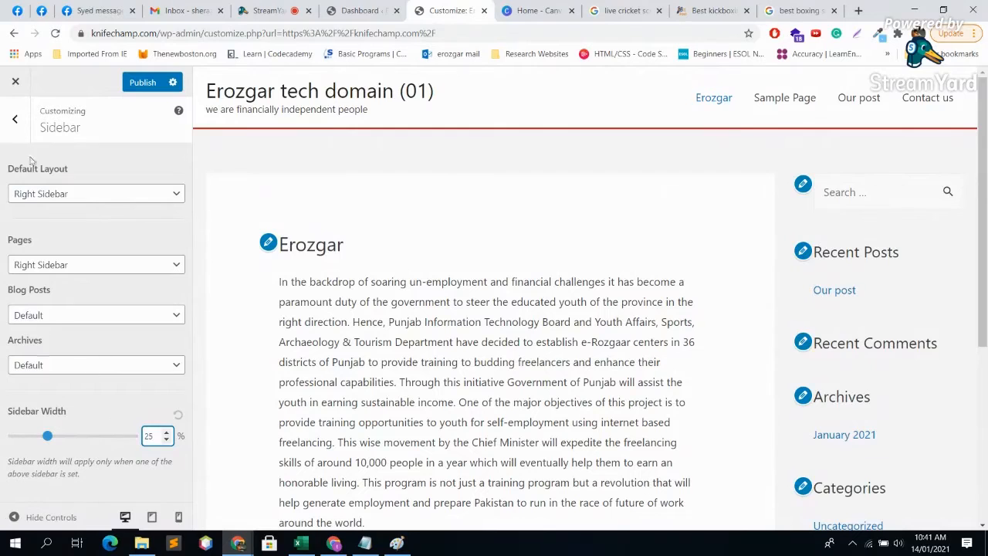
Leave the Sidebar settings and open the customizer's Footer settings.
{"action": "left_click", "coordinate": [15, 119]}
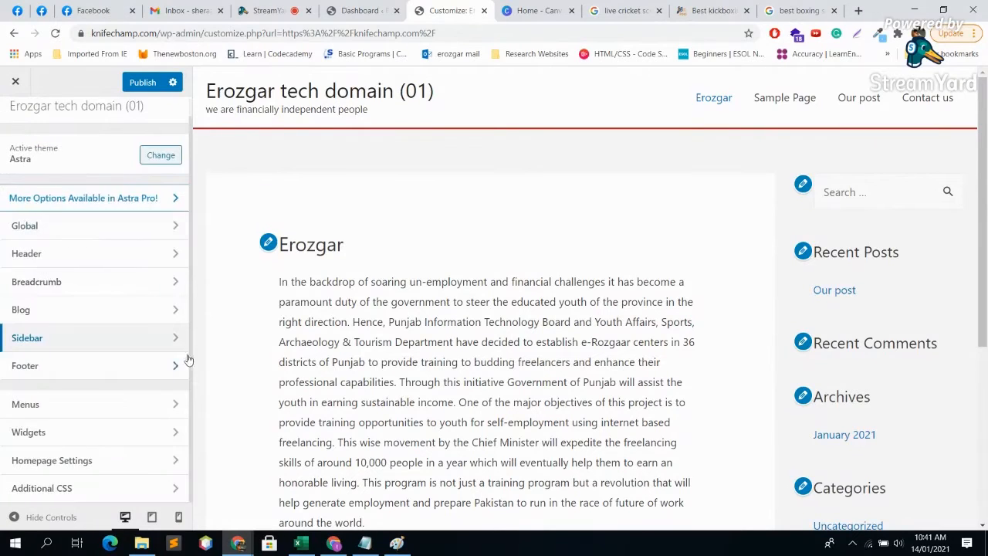
{"action": "left_click", "coordinate": [123, 373]}
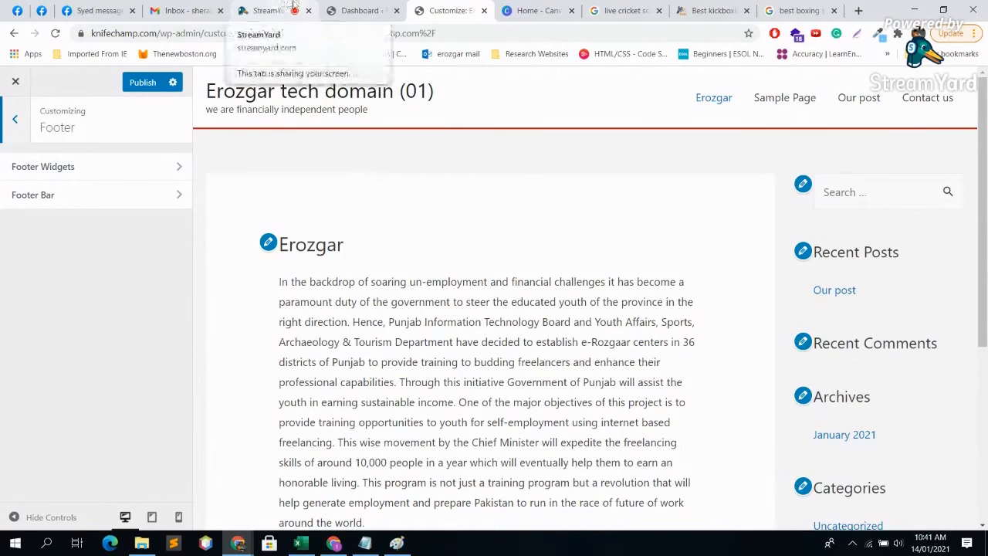
Check the StreamYard viewer comments and search Google for "meta tag in wordpress" in a new browser tab.
{"action": "left_click", "coordinate": [294, 4]}
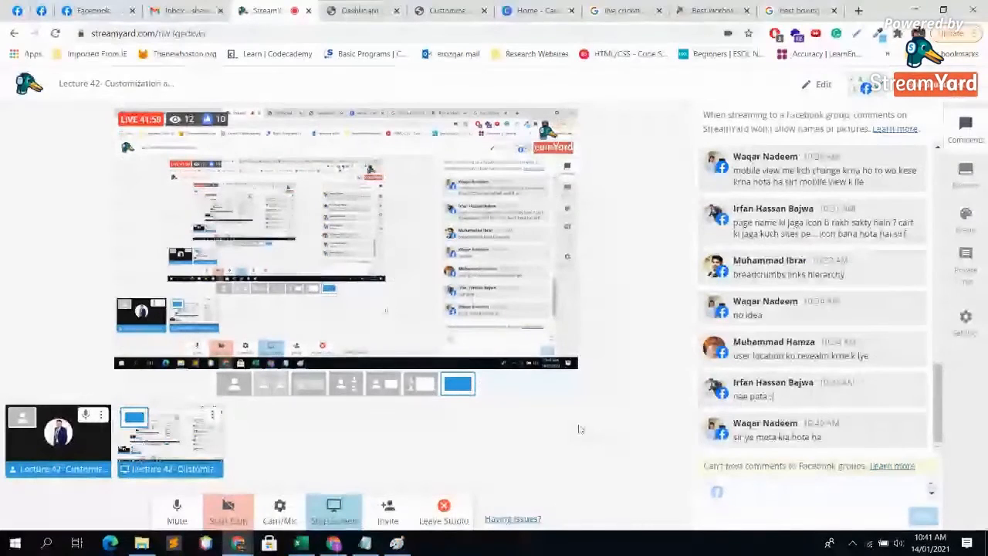
{"action": "left_click", "coordinate": [859, 10]}
{"action": "type", "text": "meta tag in word"}
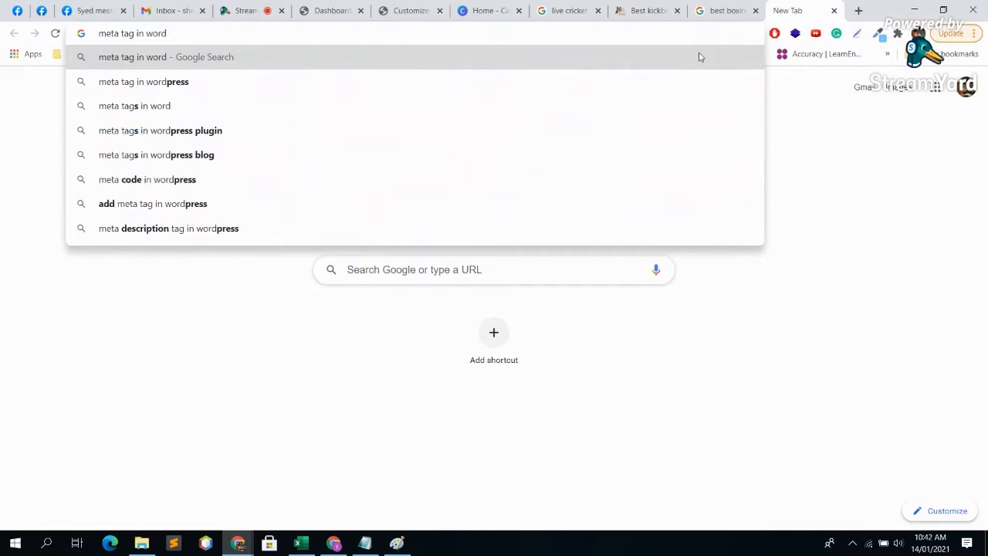
{"action": "key", "text": "Down"}
{"action": "key", "text": "Return"}
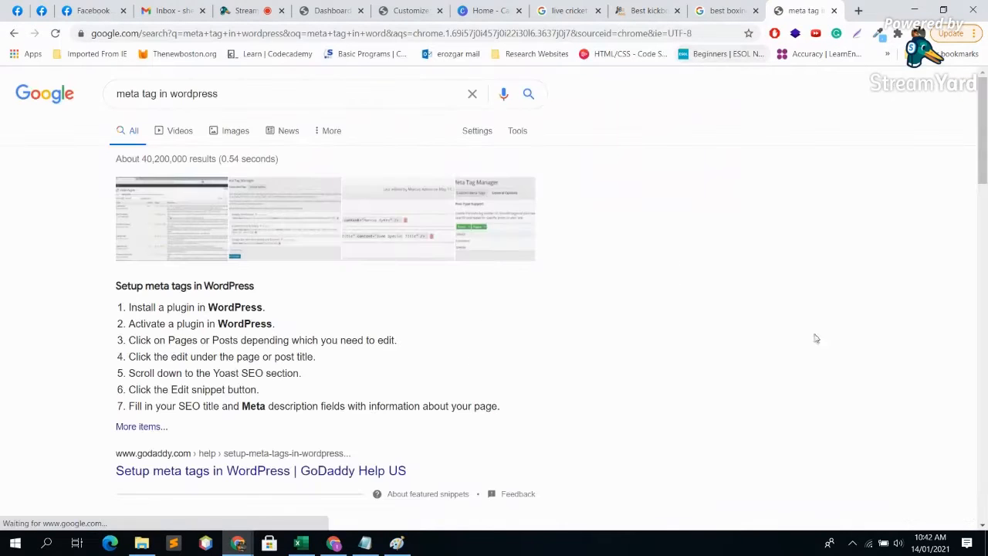
Open the WordPress Codex article "Meta Tags in WordPress" from the results and examine its example of a description meta tag.
{"action": "scroll", "coordinate": [444, 440], "scroll_direction": "down", "scroll_amount": 3}
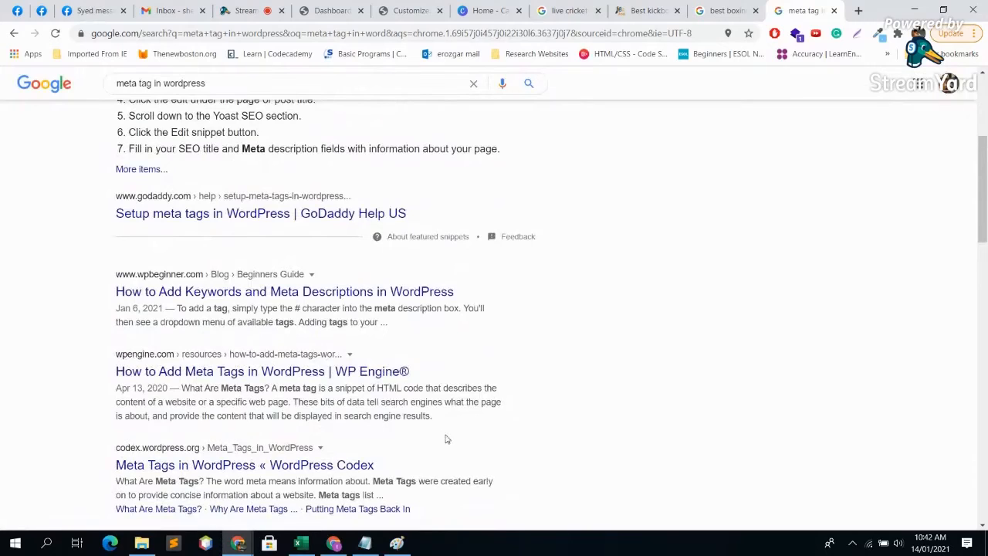
{"action": "scroll", "coordinate": [360, 370], "scroll_direction": "down", "scroll_amount": 3}
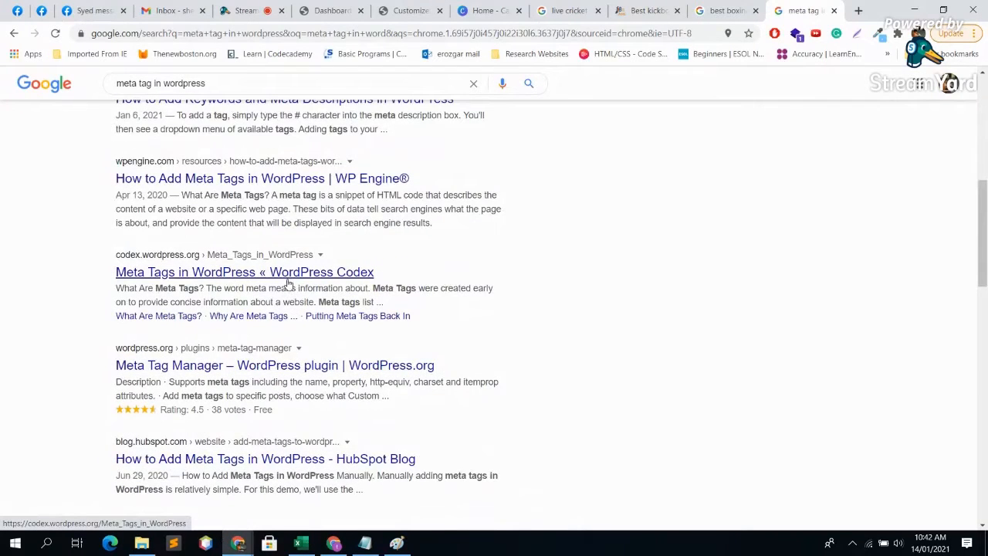
{"action": "left_click", "coordinate": [290, 279]}
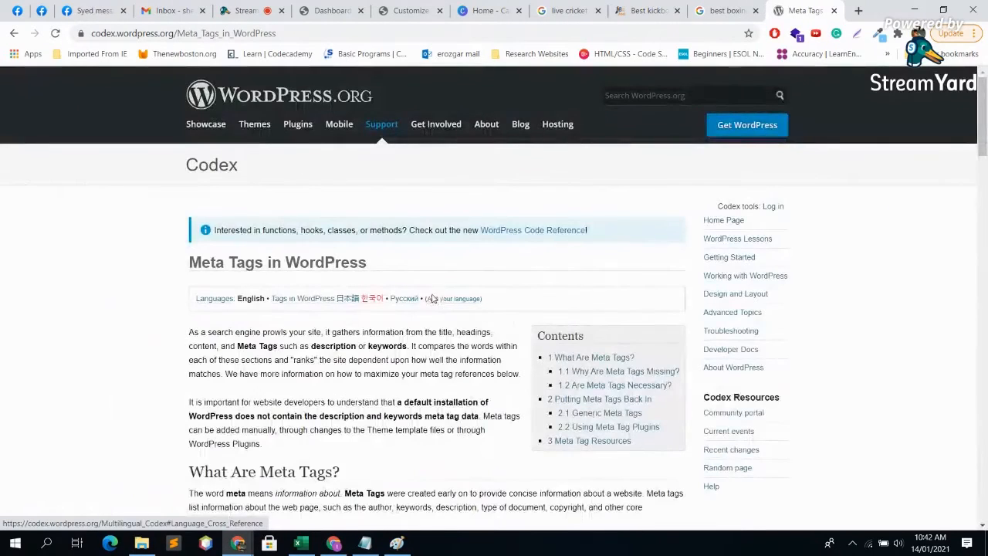
{"action": "scroll", "coordinate": [280, 369], "scroll_direction": "down", "scroll_amount": 2}
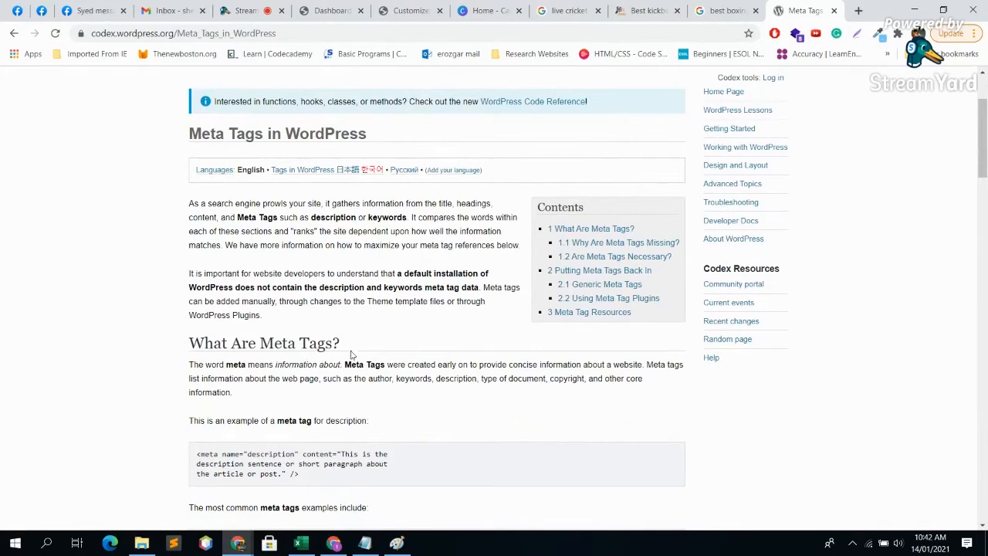
{"action": "scroll", "coordinate": [337, 453], "scroll_direction": "down", "scroll_amount": 1}
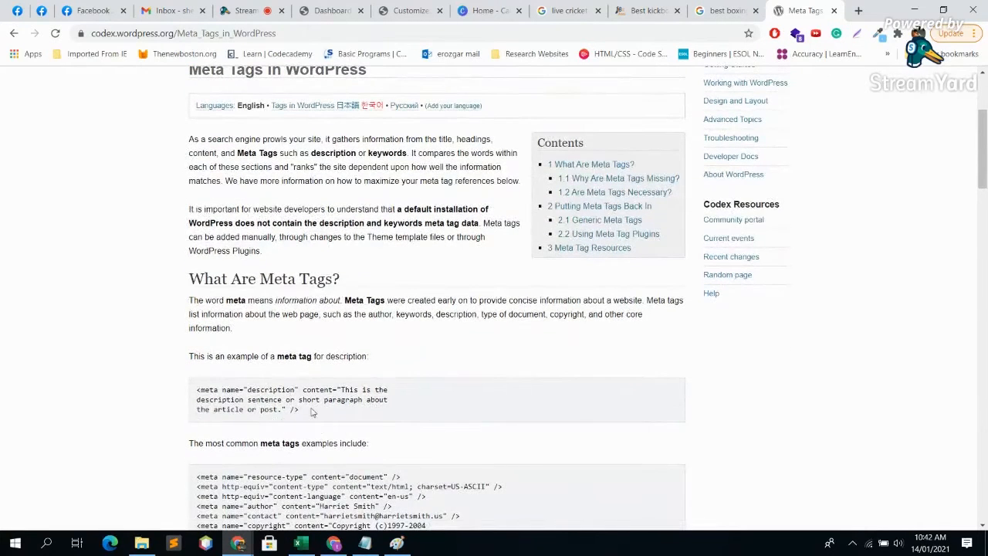
{"action": "left_click_drag", "start_coordinate": [317, 401], "coordinate": [196, 389]}
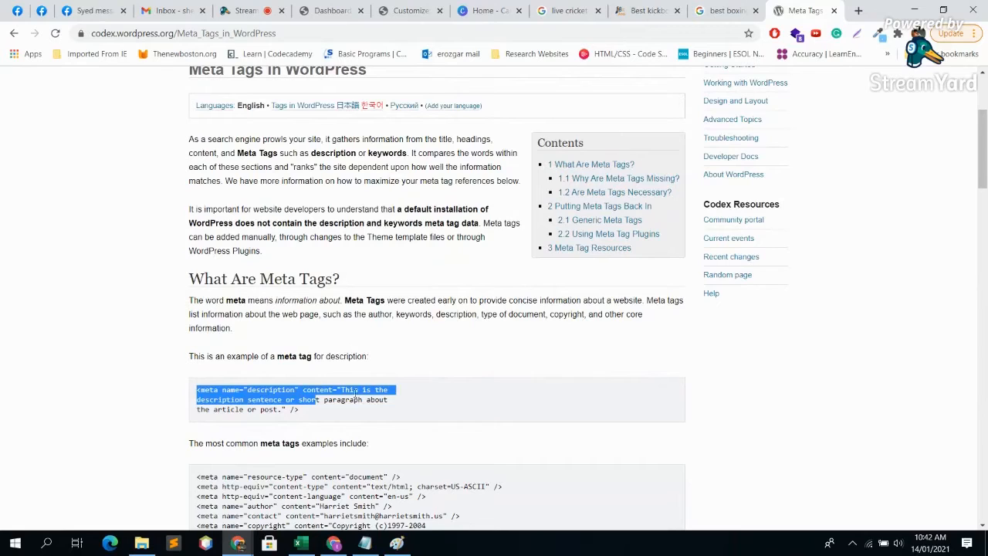
{"action": "left_click", "coordinate": [358, 403]}
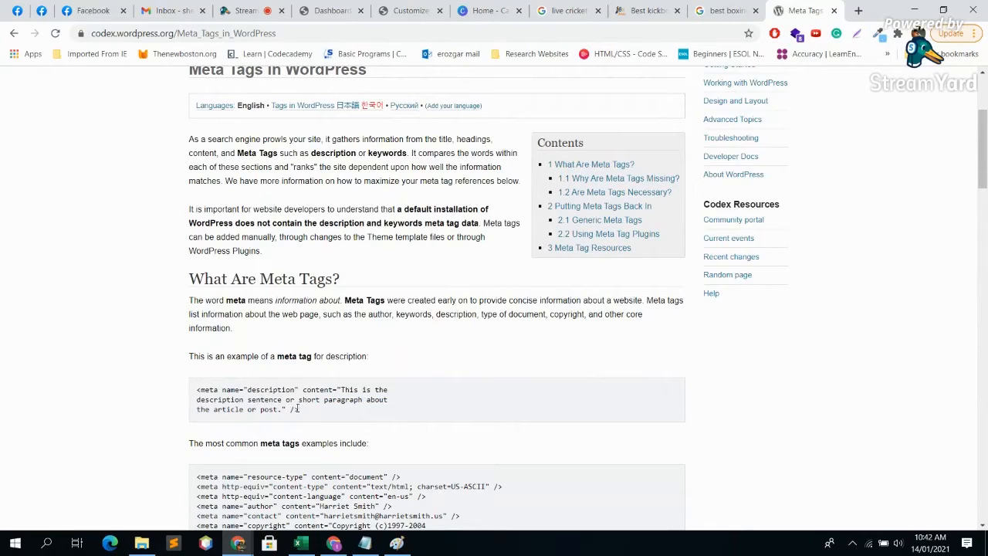
Highlight the description meta tag example in the Codex article and read on through the list of common meta tag examples.
{"action": "left_click_drag", "start_coordinate": [321, 416], "coordinate": [192, 391]}
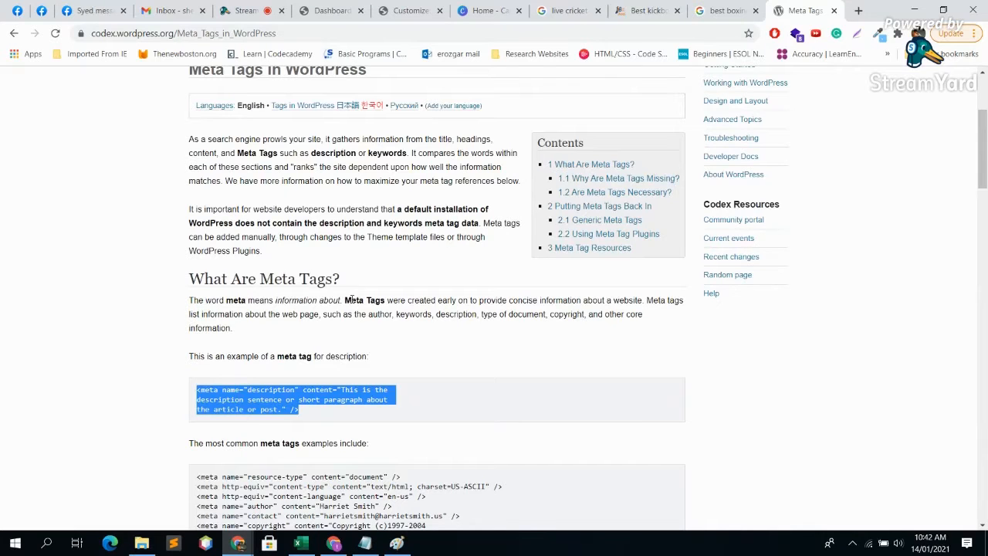
{"action": "left_click_drag", "start_coordinate": [351, 300], "coordinate": [442, 301]}
{"action": "left_click", "coordinate": [468, 342]}
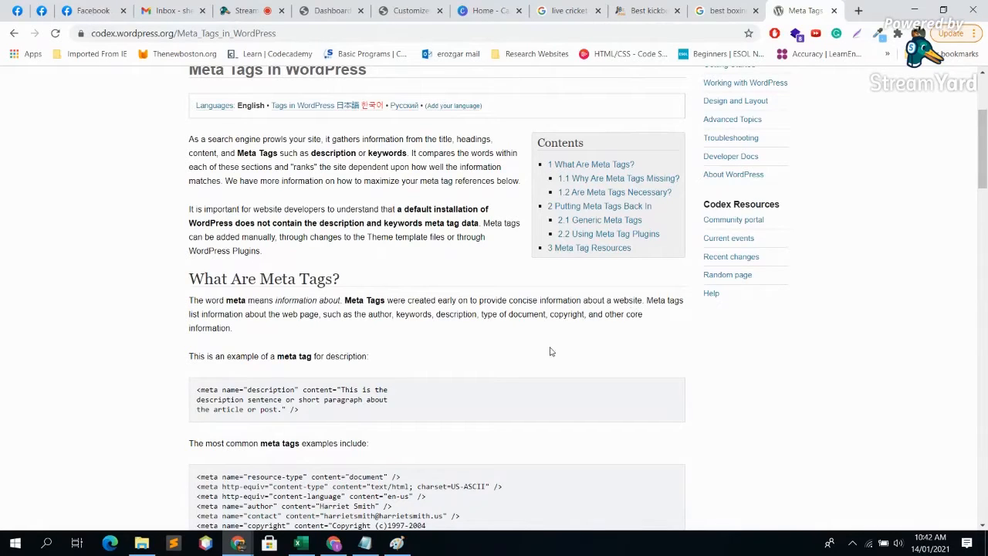
{"action": "scroll", "coordinate": [549, 351], "scroll_direction": "down", "scroll_amount": 3}
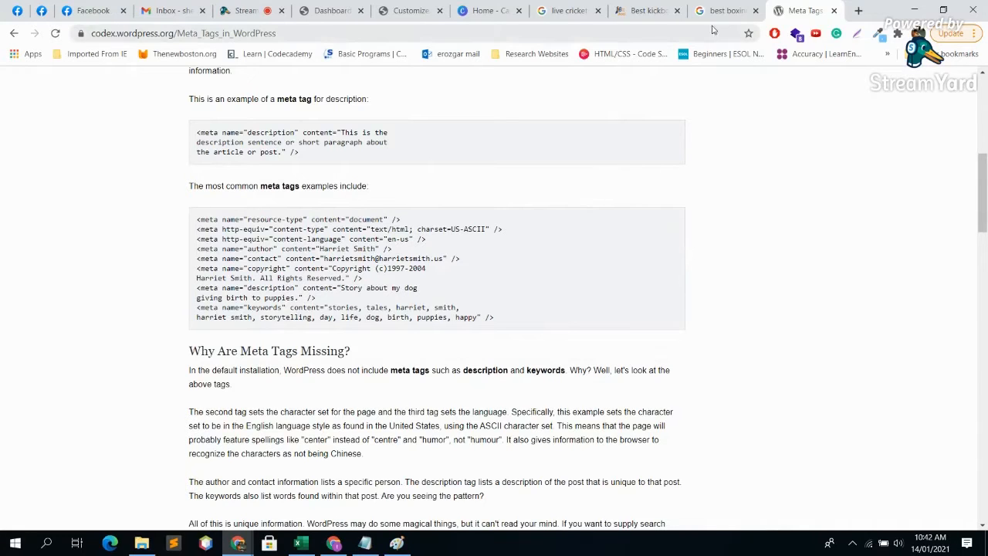
Switch to the bestboxshoes.com tab, inspect the kickboxing shoes page in the developer tools, and go to the site's Home page.
{"action": "left_click", "coordinate": [668, 6]}
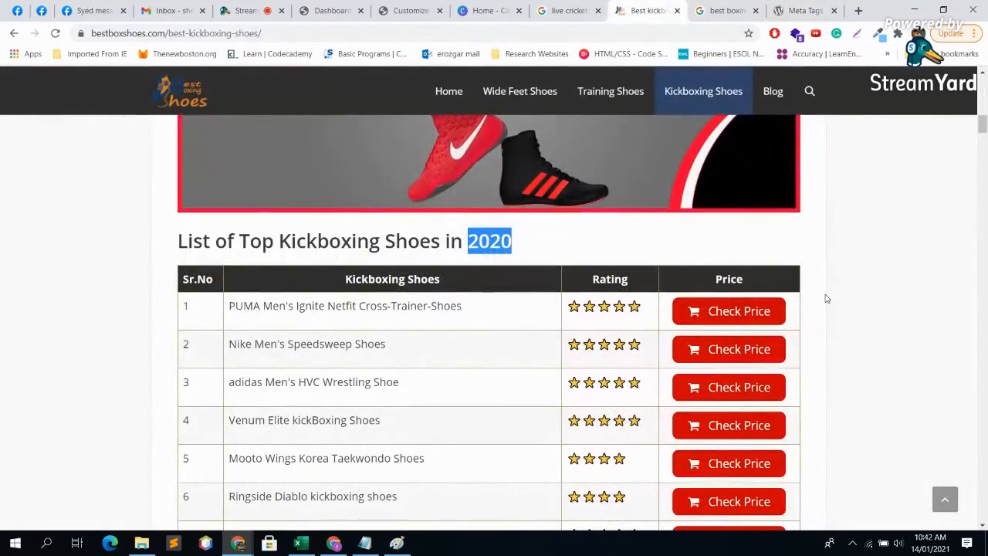
{"action": "right_click", "coordinate": [828, 238]}
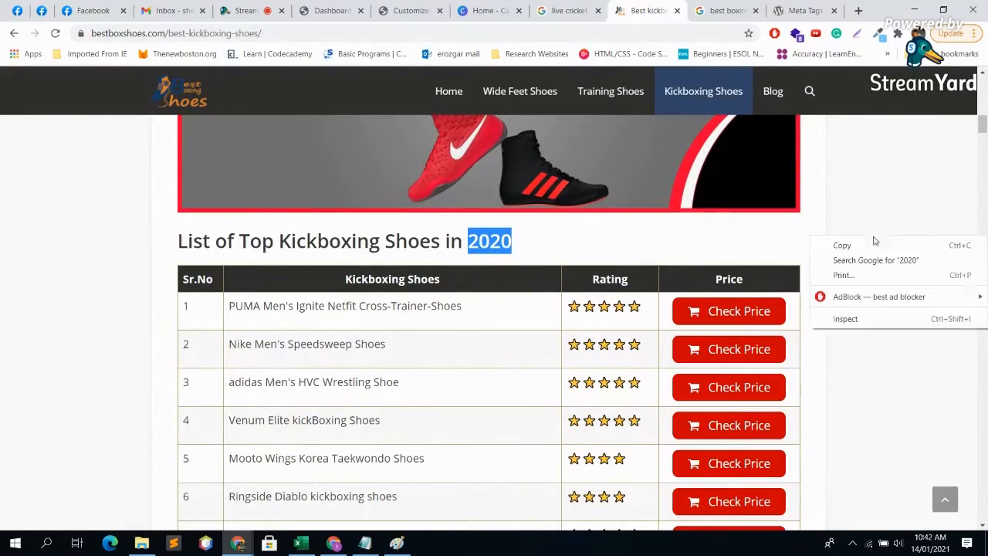
{"action": "left_click", "coordinate": [840, 321]}
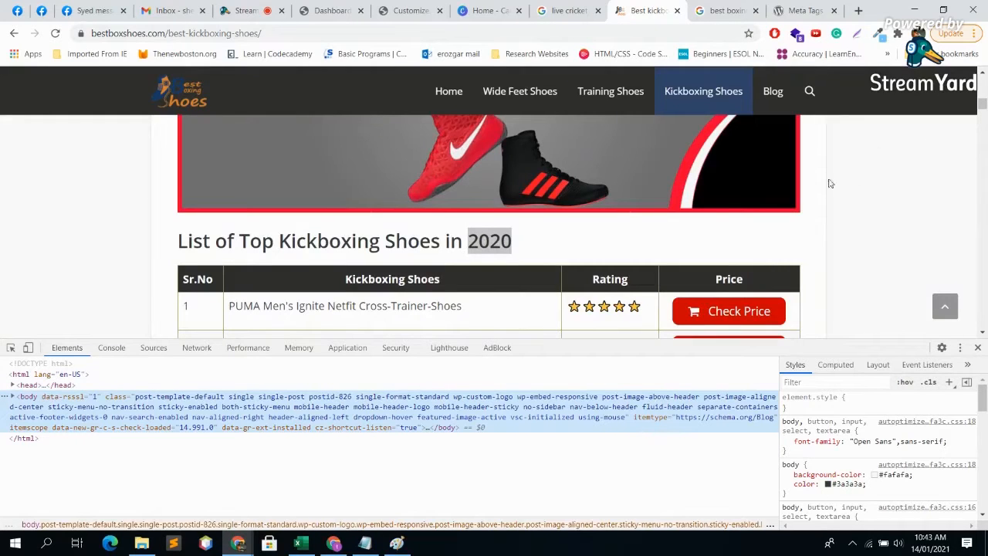
{"action": "left_click", "coordinate": [449, 91]}
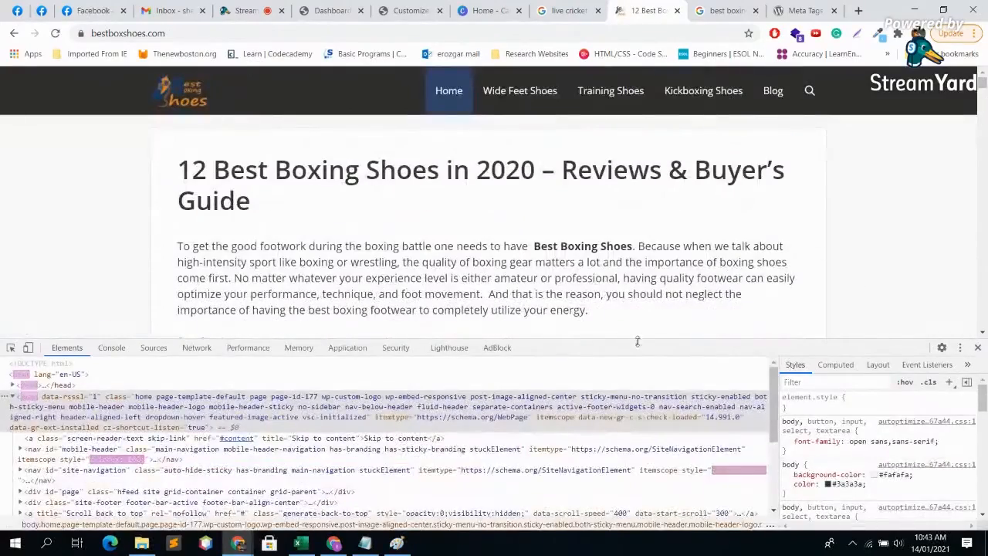
{"action": "scroll", "coordinate": [172, 457], "scroll_direction": "down", "scroll_amount": 1}
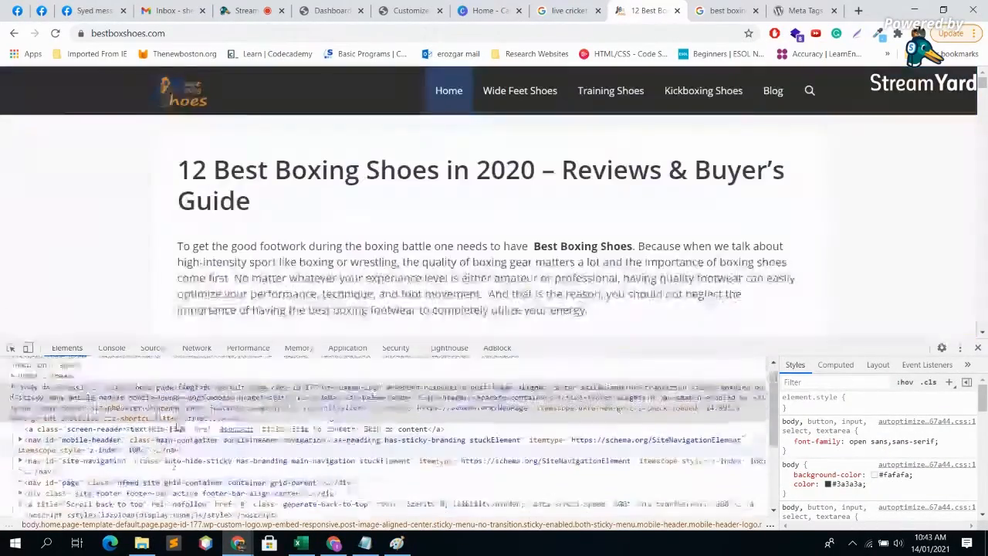
{"action": "scroll", "coordinate": [121, 424], "scroll_direction": "down", "scroll_amount": 1}
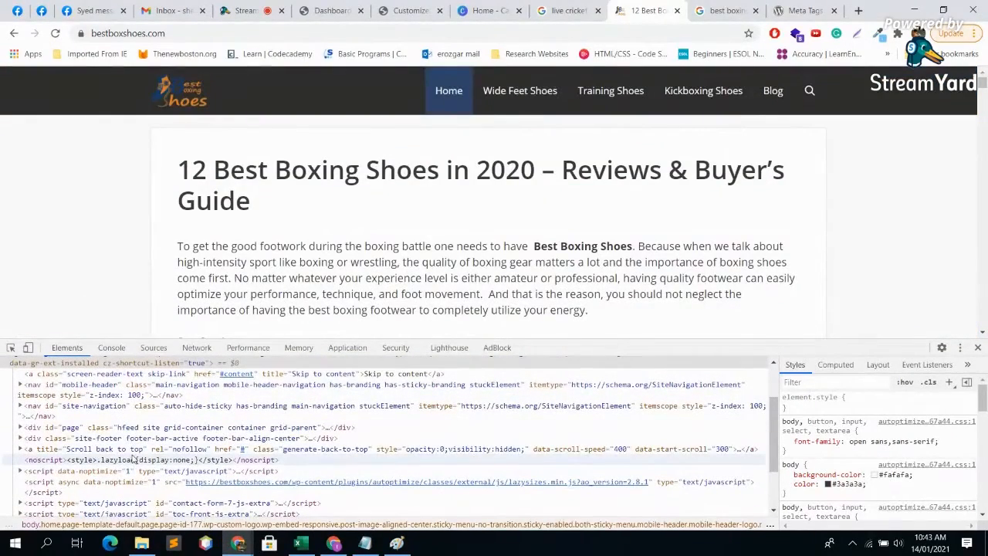
Search the Home page for the word "engine".
{"action": "key", "text": "ctrl+f"}
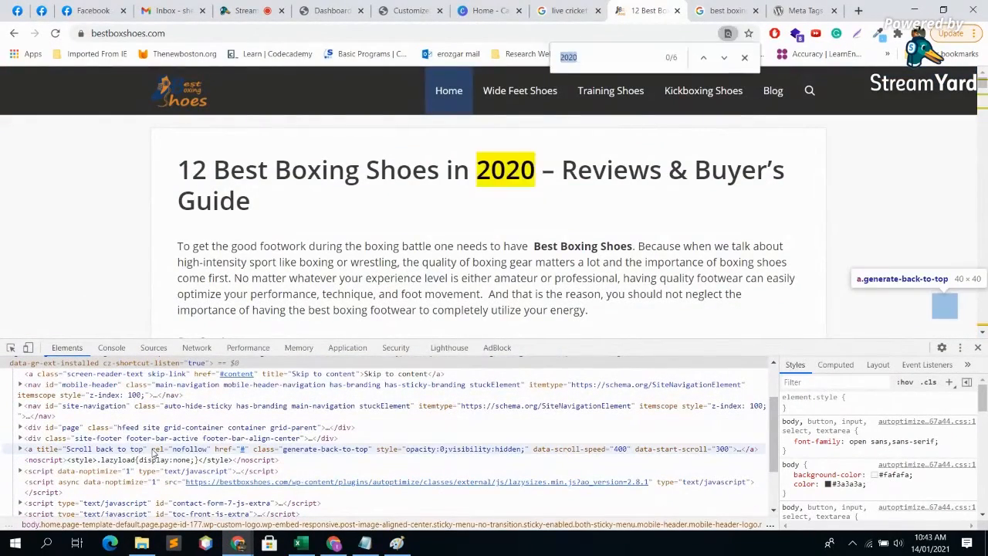
{"action": "type", "text": "eng"}
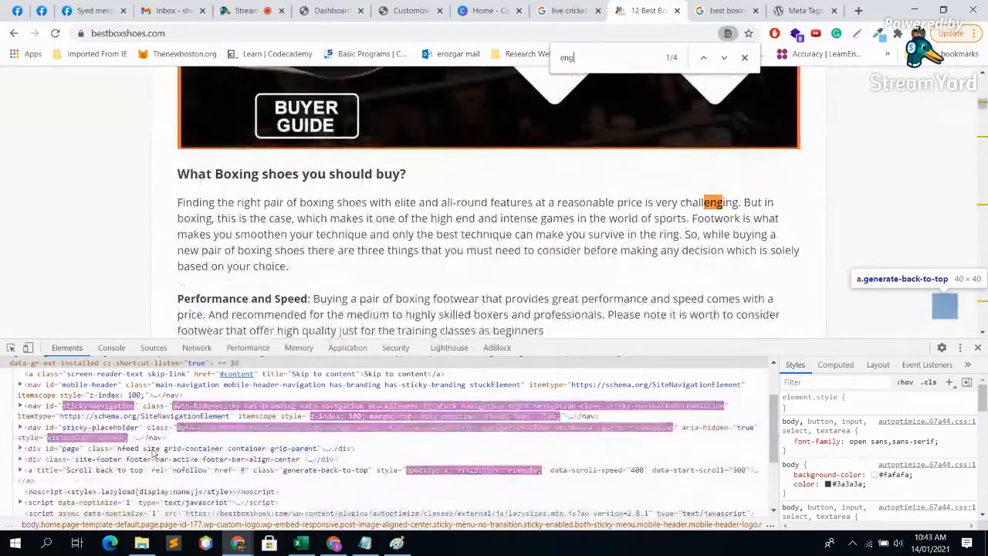
{"action": "type", "text": "inr"}
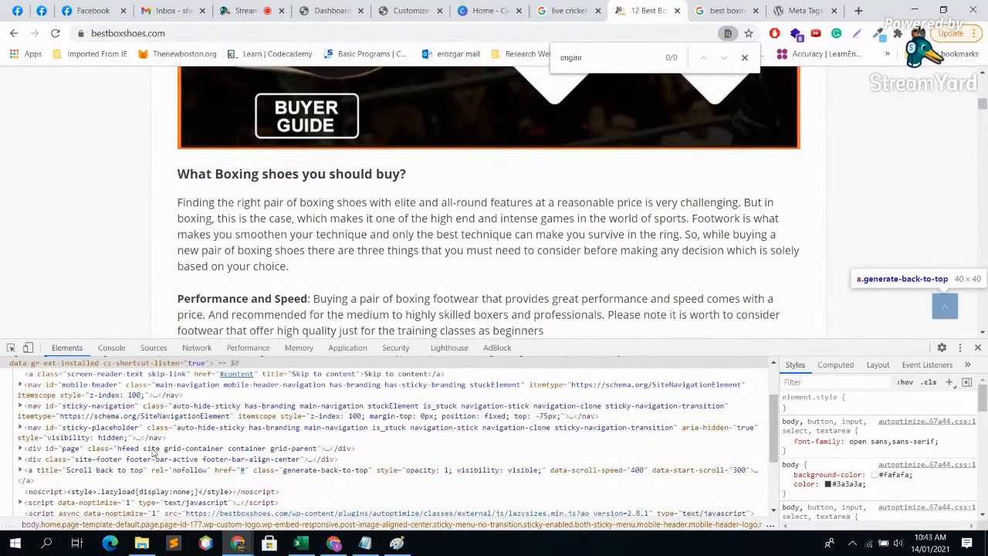
{"action": "key", "text": "BackSpace"}
{"action": "type", "text": "e"}
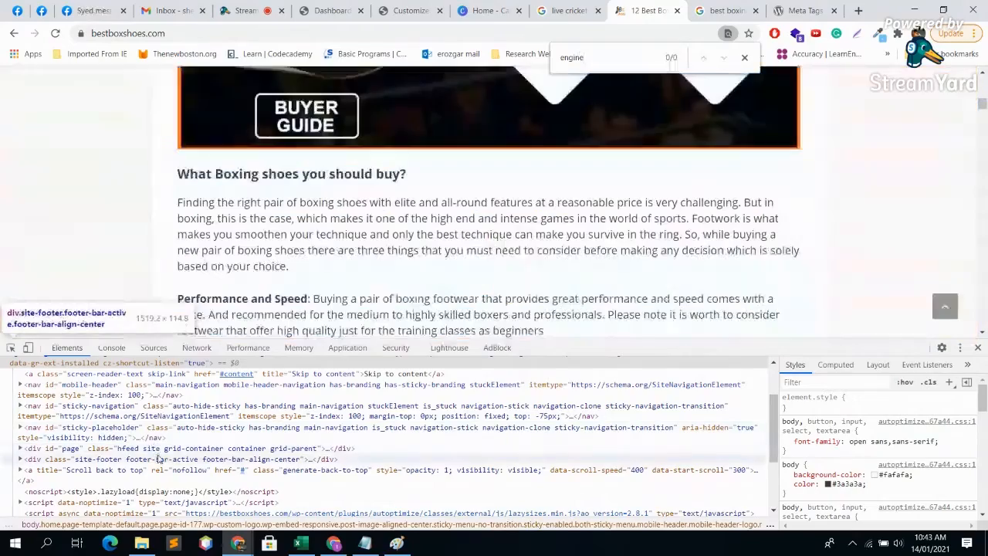
Look through the Home page's HTML from the body element to the closing scripts for meta tags.
{"action": "scroll", "coordinate": [218, 447], "scroll_direction": "up", "scroll_amount": 1}
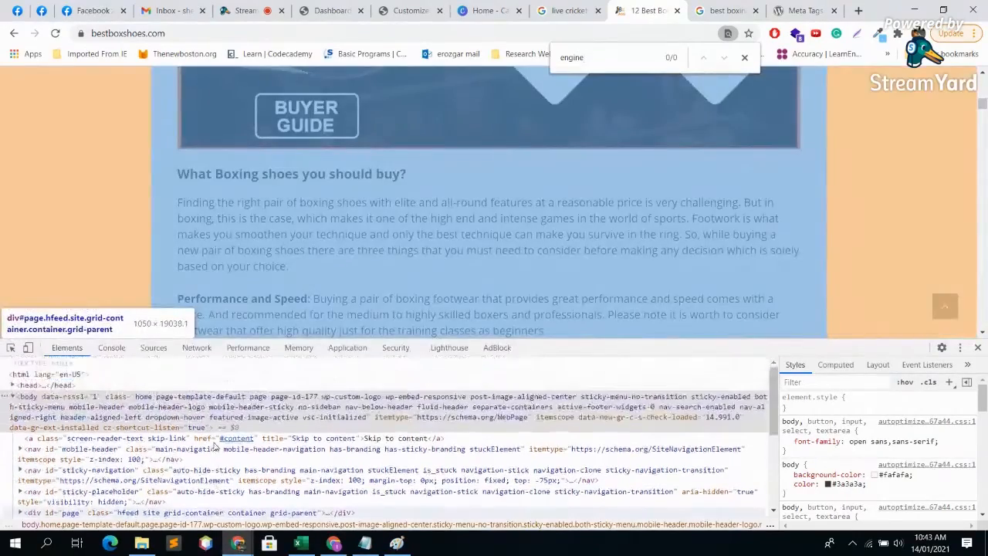
{"action": "scroll", "coordinate": [201, 453], "scroll_direction": "down", "scroll_amount": 1}
{"action": "scroll", "coordinate": [193, 457], "scroll_direction": "down", "scroll_amount": 3}
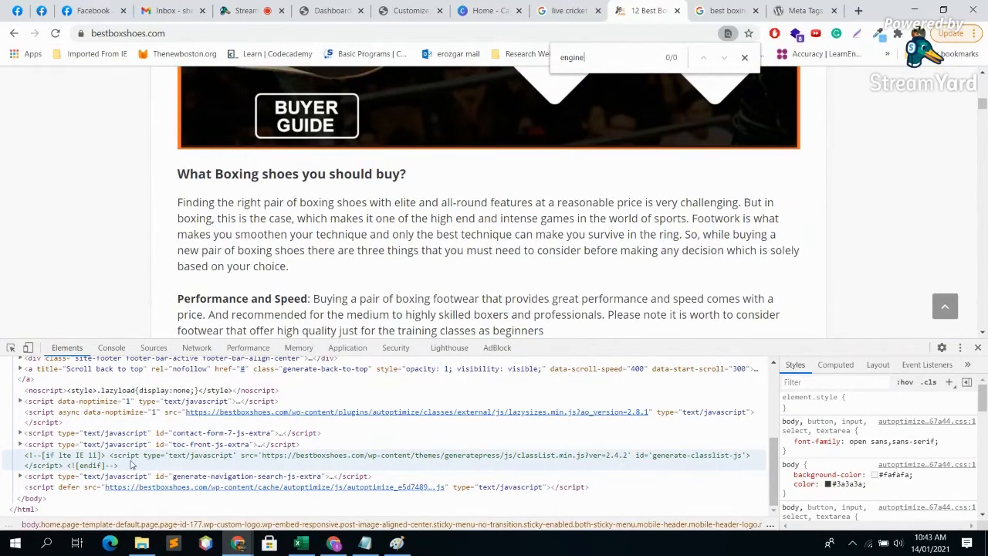
{"action": "scroll", "coordinate": [131, 463], "scroll_direction": "up", "scroll_amount": 2}
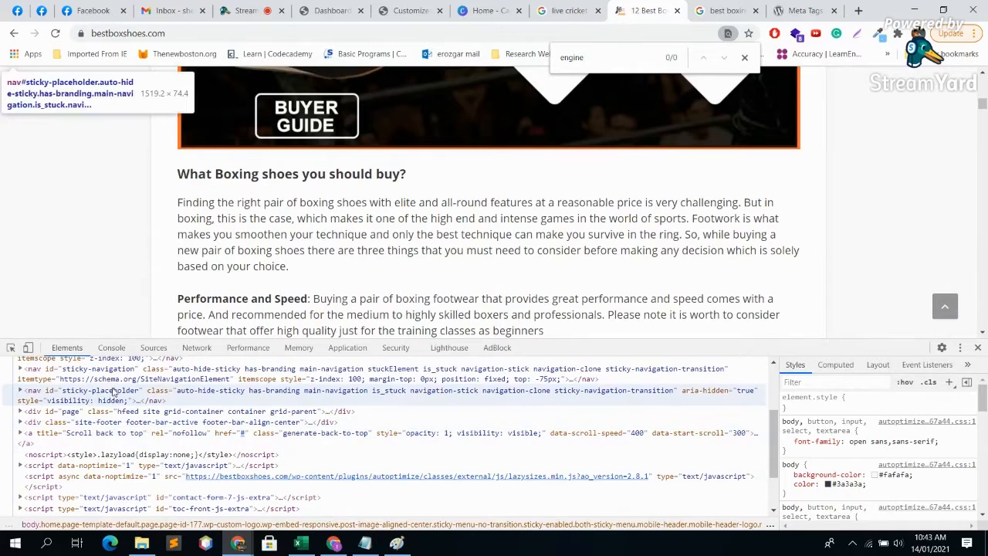
{"action": "scroll", "coordinate": [170, 417], "scroll_direction": "up", "scroll_amount": 2}
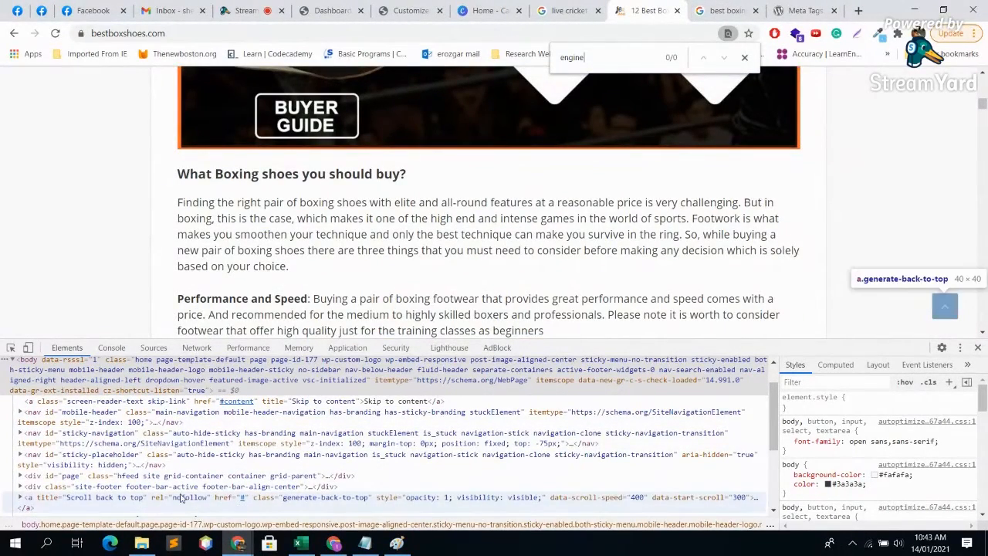
{"action": "scroll", "coordinate": [181, 497], "scroll_direction": "down", "scroll_amount": 2}
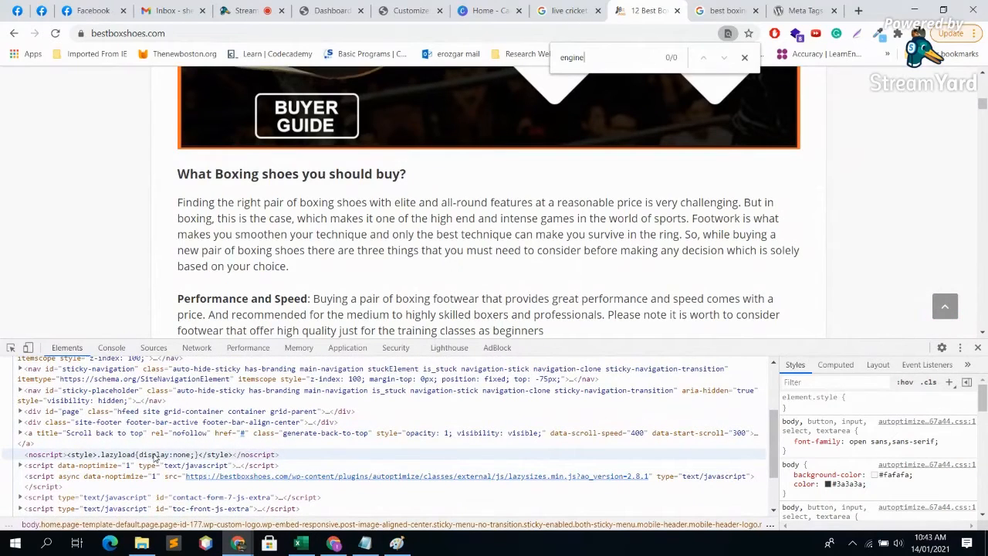
{"action": "scroll", "coordinate": [156, 457], "scroll_direction": "up", "scroll_amount": 3}
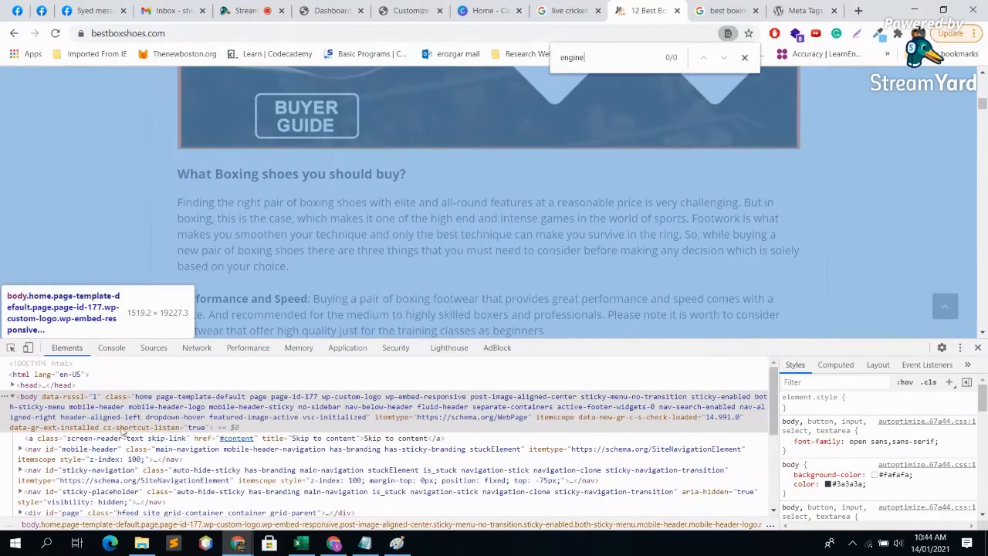
{"action": "scroll", "coordinate": [116, 455], "scroll_direction": "down", "scroll_amount": 2}
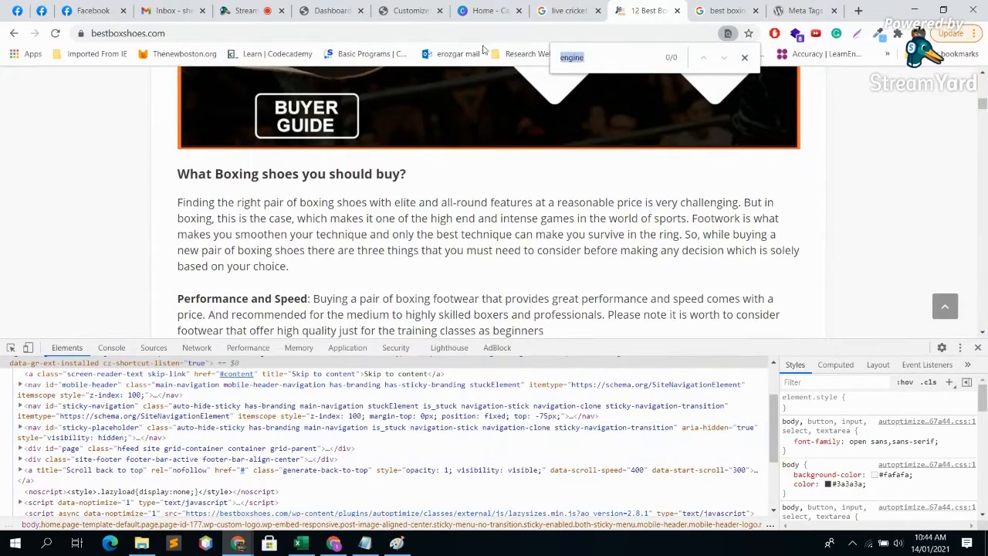
Search the Home page for "meta" and return to the beginning of its HTML.
{"action": "key", "text": "ctrl+f"}
{"action": "type", "text": "meta"}
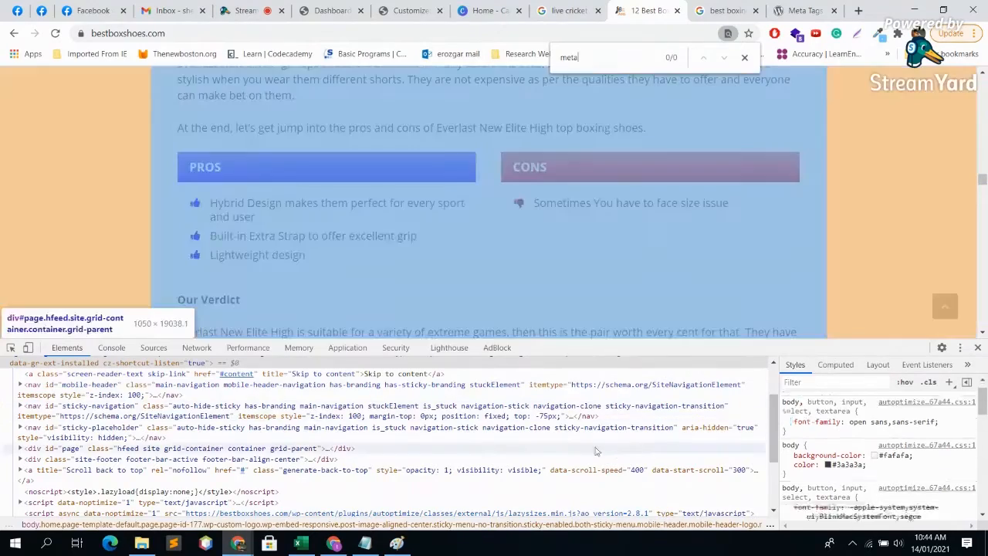
{"action": "scroll", "coordinate": [595, 451], "scroll_direction": "down", "scroll_amount": 1}
{"action": "scroll", "coordinate": [578, 470], "scroll_direction": "up", "scroll_amount": 2}
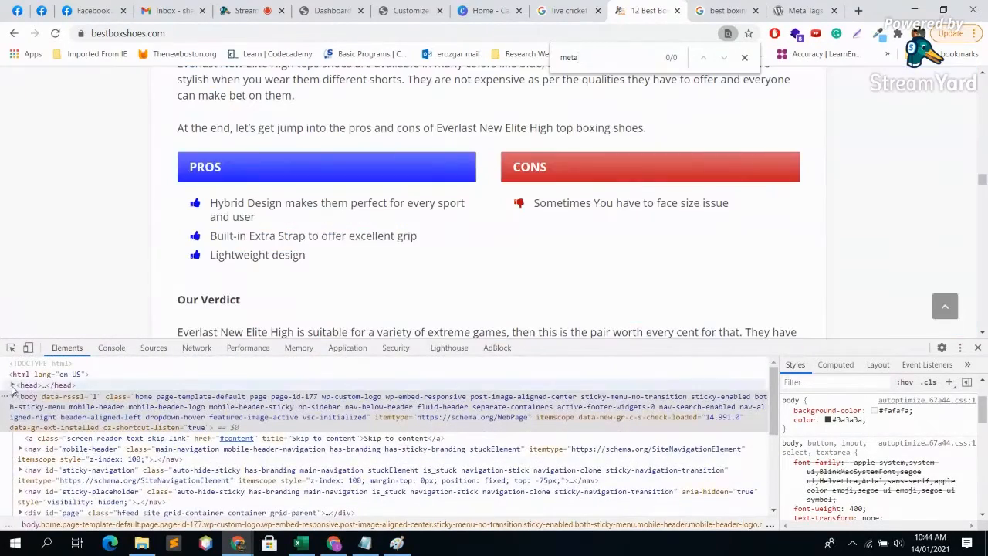
Expand the page's head element and examine its meta tags, including the description, robots, Open Graph and Twitter entries.
{"action": "left_click", "coordinate": [13, 385]}
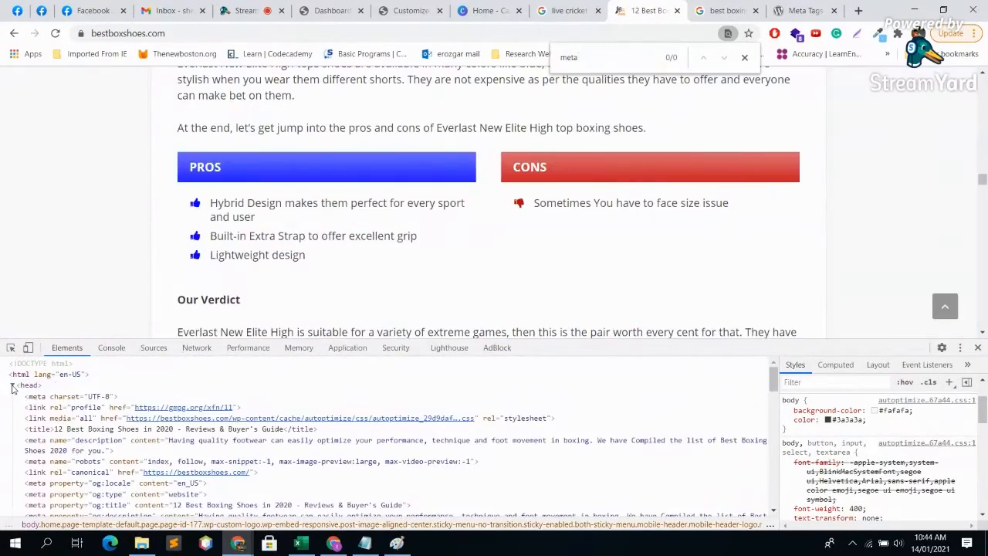
{"action": "scroll", "coordinate": [130, 416], "scroll_direction": "down", "scroll_amount": 2}
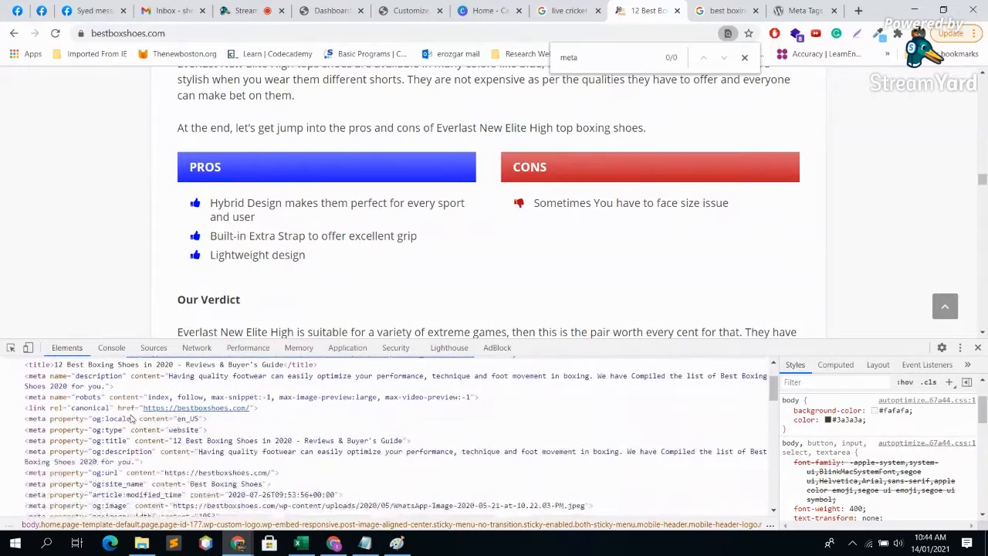
{"action": "scroll", "coordinate": [131, 424], "scroll_direction": "down", "scroll_amount": 2}
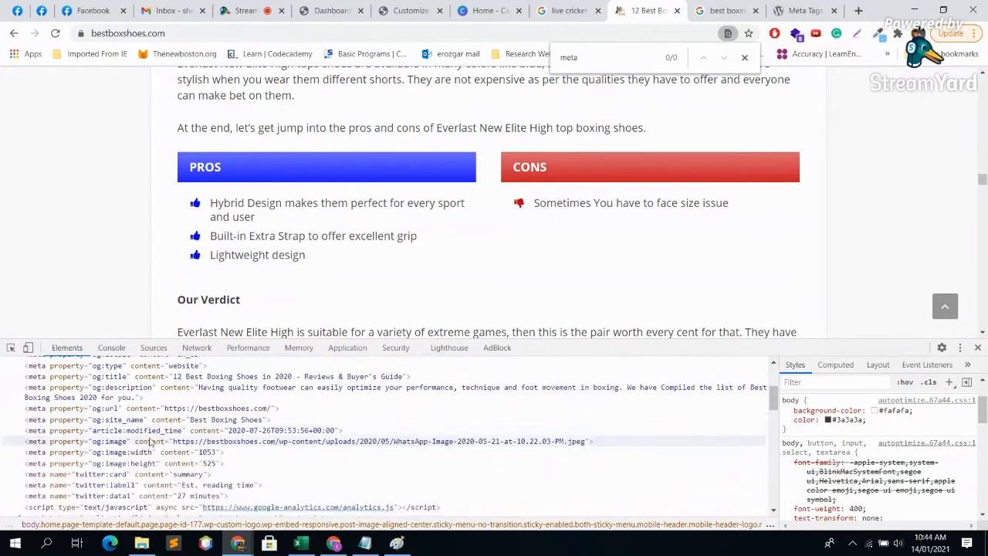
{"action": "scroll", "coordinate": [151, 444], "scroll_direction": "down", "scroll_amount": 3}
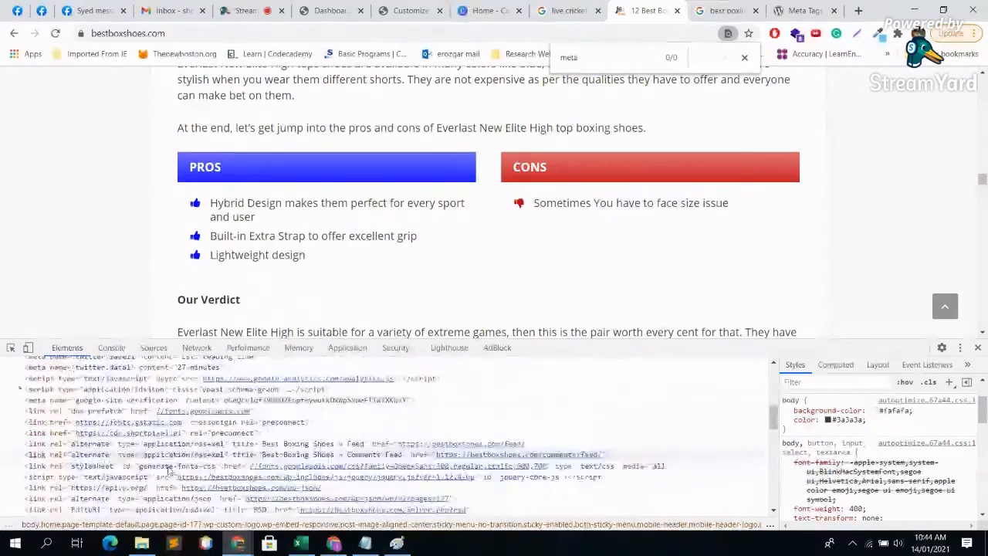
{"action": "scroll", "coordinate": [145, 452], "scroll_direction": "up", "scroll_amount": 3}
{"action": "scroll", "coordinate": [143, 453], "scroll_direction": "up", "scroll_amount": 2}
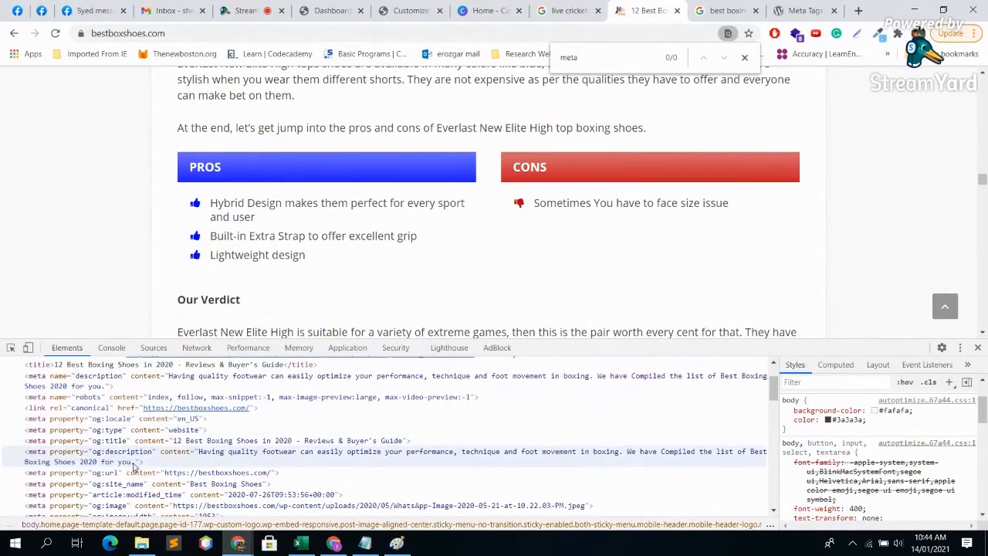
{"action": "scroll", "coordinate": [135, 465], "scroll_direction": "down", "scroll_amount": 2}
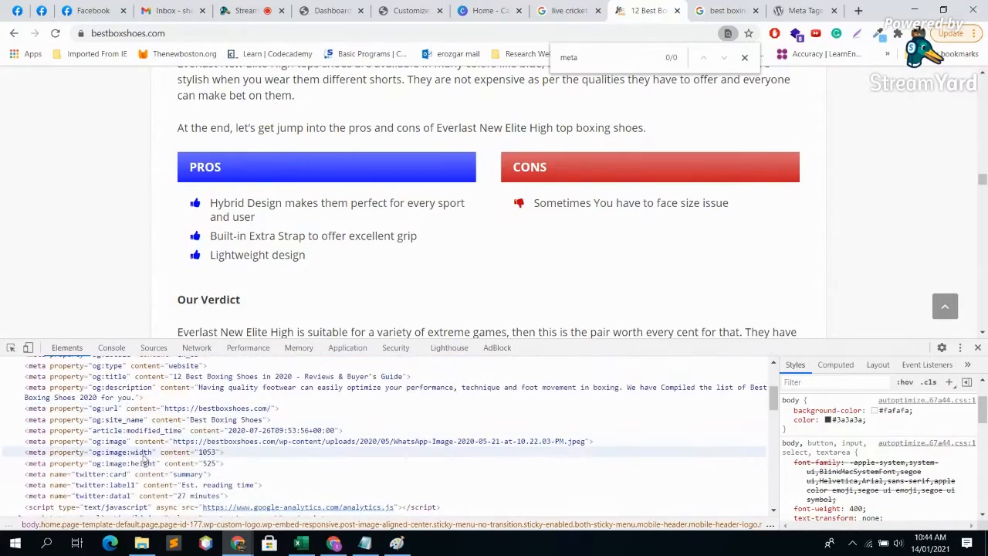
{"action": "scroll", "coordinate": [143, 460], "scroll_direction": "down", "scroll_amount": 4}
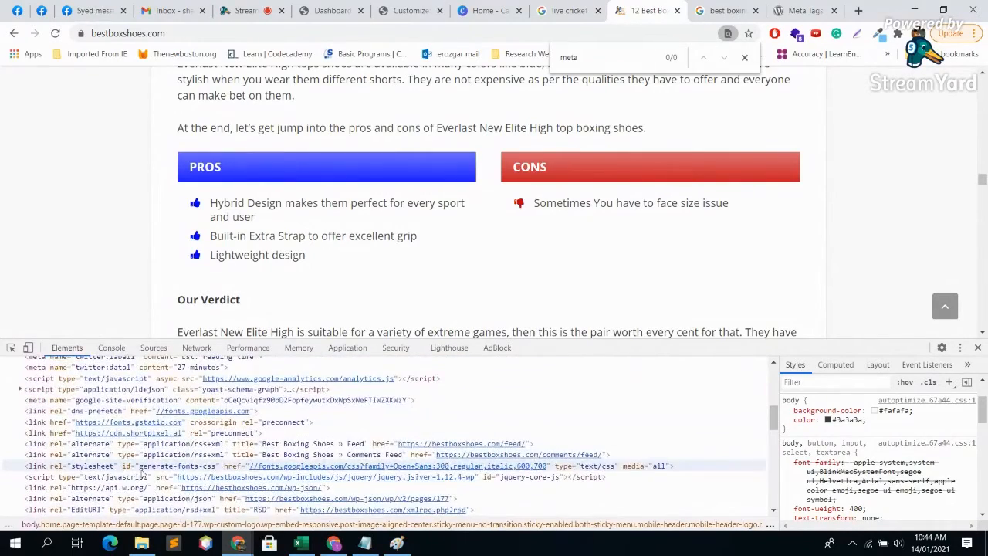
{"action": "scroll", "coordinate": [141, 473], "scroll_direction": "down", "scroll_amount": 4}
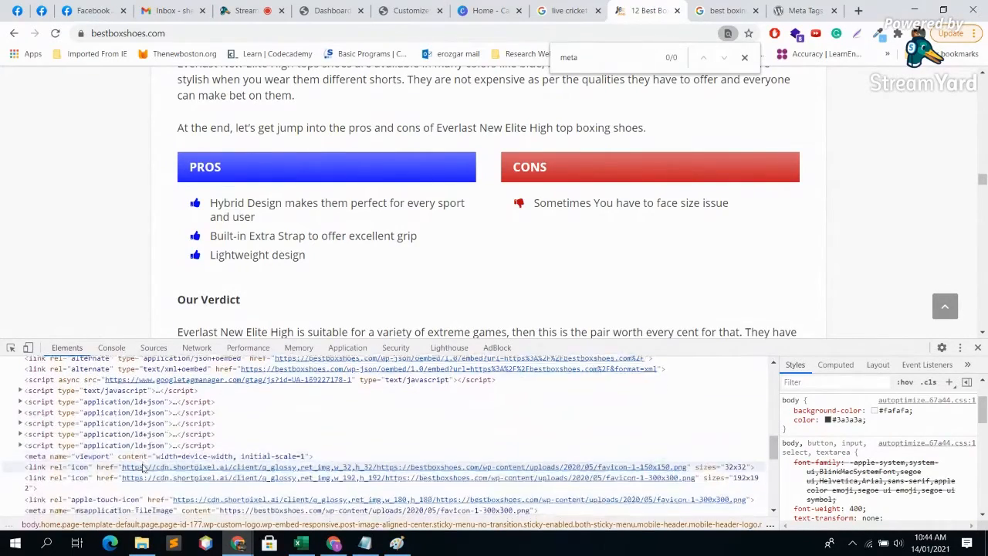
{"action": "scroll", "coordinate": [141, 468], "scroll_direction": "down", "scroll_amount": 2}
{"action": "scroll", "coordinate": [143, 463], "scroll_direction": "up", "scroll_amount": 10}
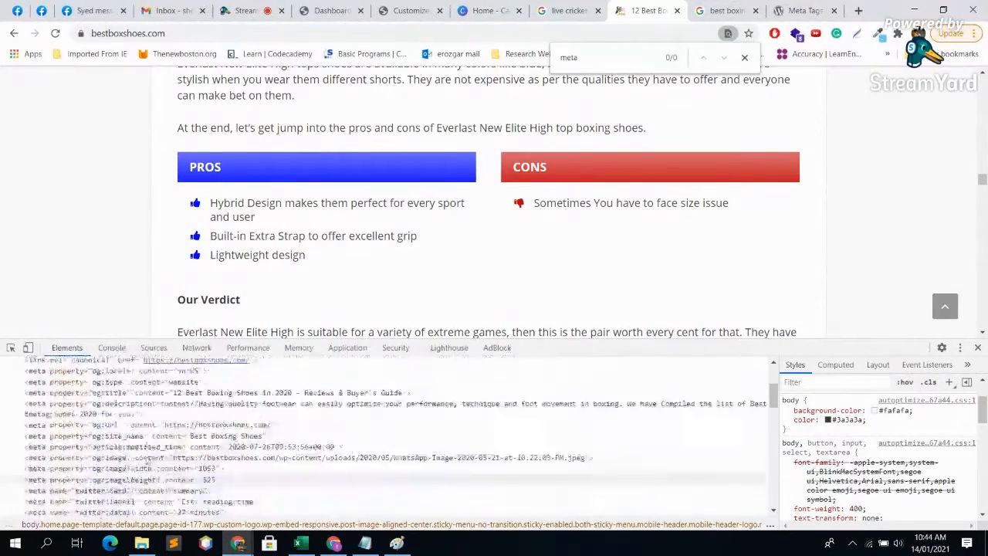
{"action": "scroll", "coordinate": [136, 457], "scroll_direction": "up", "scroll_amount": 5}
Collapse the head element, leave it selected, and look over the rest of the page's HTML.
{"action": "left_click", "coordinate": [13, 385]}
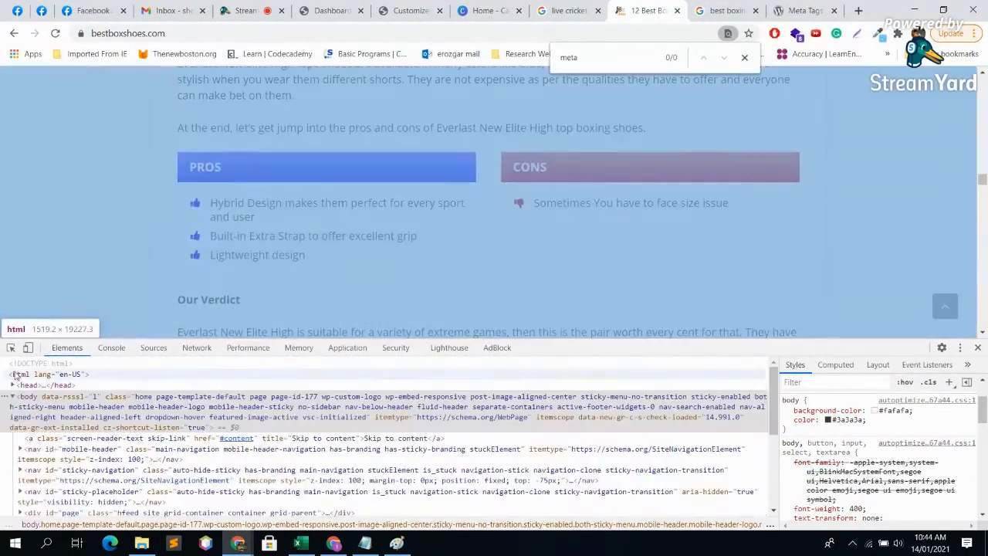
{"action": "left_click", "coordinate": [15, 375]}
{"action": "right_click", "coordinate": [11, 379]}
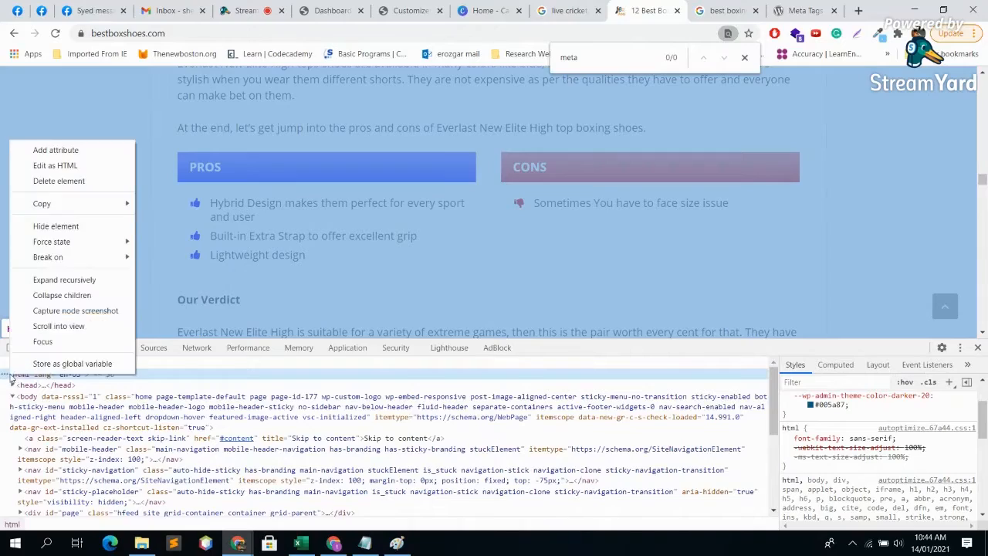
{"action": "left_click", "coordinate": [124, 407]}
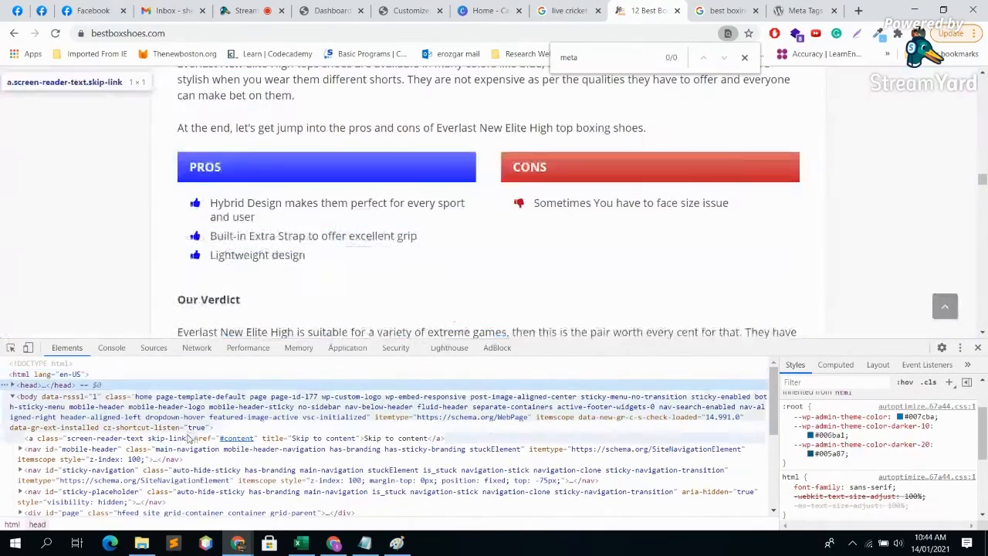
{"action": "scroll", "coordinate": [185, 460], "scroll_direction": "down", "scroll_amount": 10}
{"action": "scroll", "coordinate": [188, 461], "scroll_direction": "up", "scroll_amount": 10}
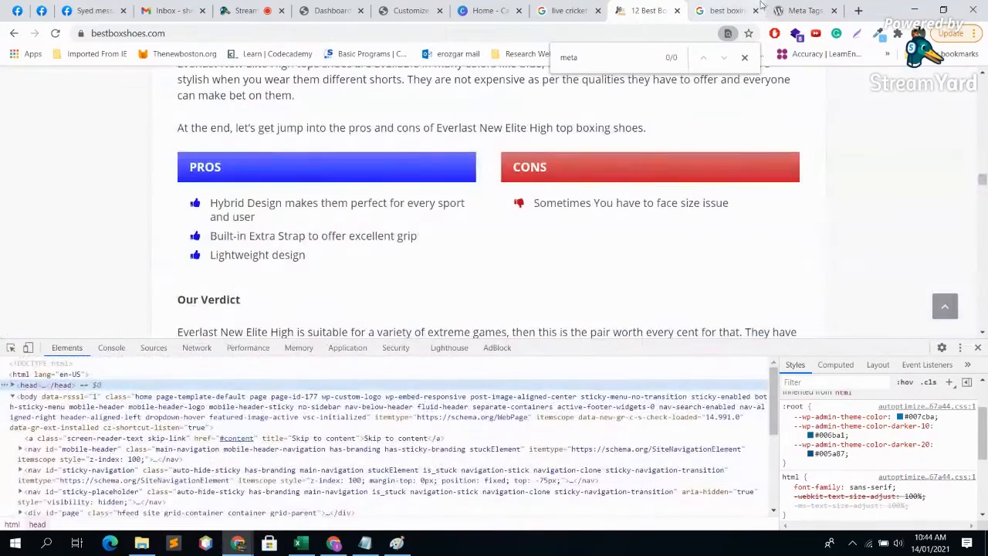
Close the bestboxshoes.com page and switch to the StreamYard studio to read the viewer comments.
{"action": "left_click", "coordinate": [677, 11]}
{"action": "left_click", "coordinate": [247, 11]}
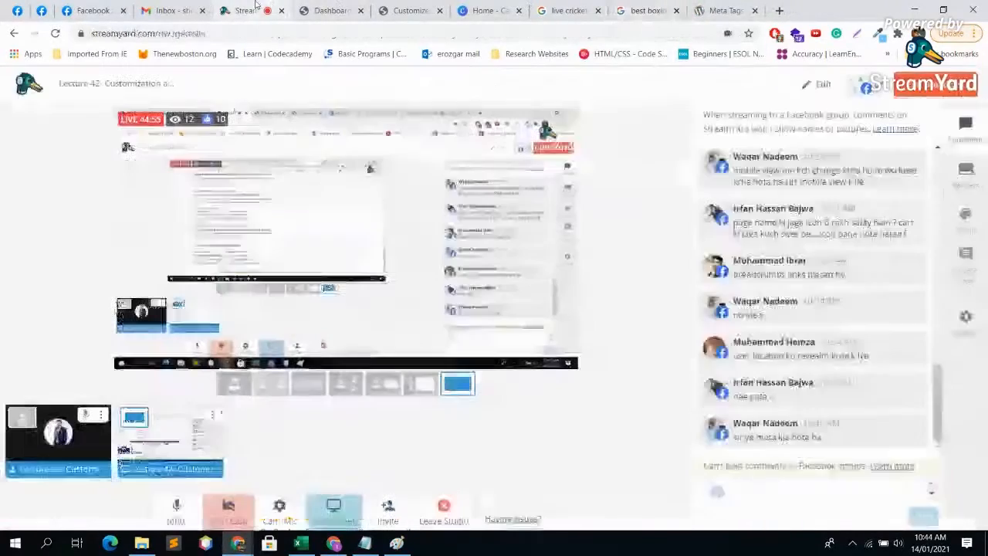
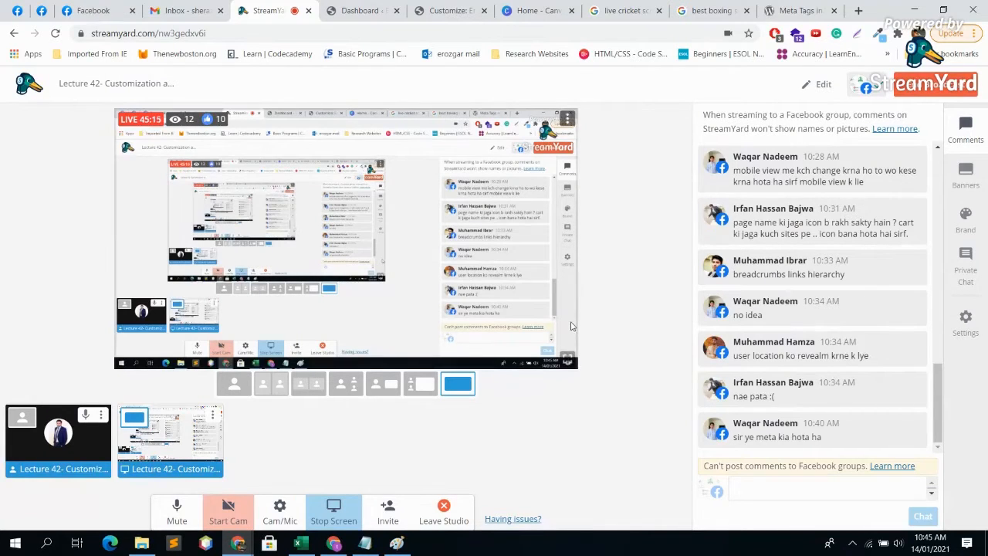
Close the Canva, live cricket search, boxing shoes search and Meta Tags pages, and return to the WordPress Customizer.
{"action": "left_click", "coordinate": [384, 8]}
{"action": "left_click", "coordinate": [449, 11]}
{"action": "left_click", "coordinate": [540, 10]}
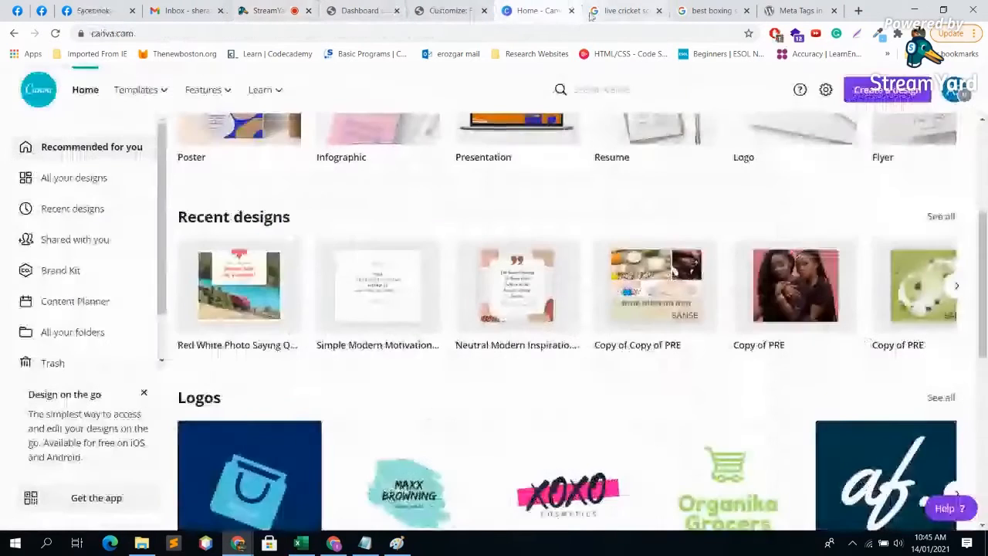
{"action": "left_click", "coordinate": [571, 11]}
{"action": "left_click", "coordinate": [571, 11]}
{"action": "left_click", "coordinate": [571, 11]}
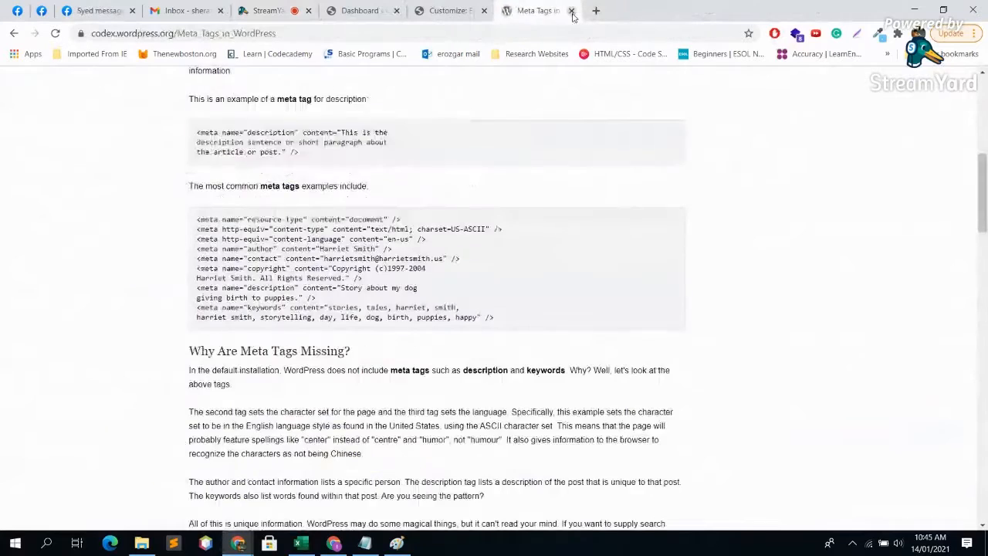
{"action": "left_click", "coordinate": [571, 11]}
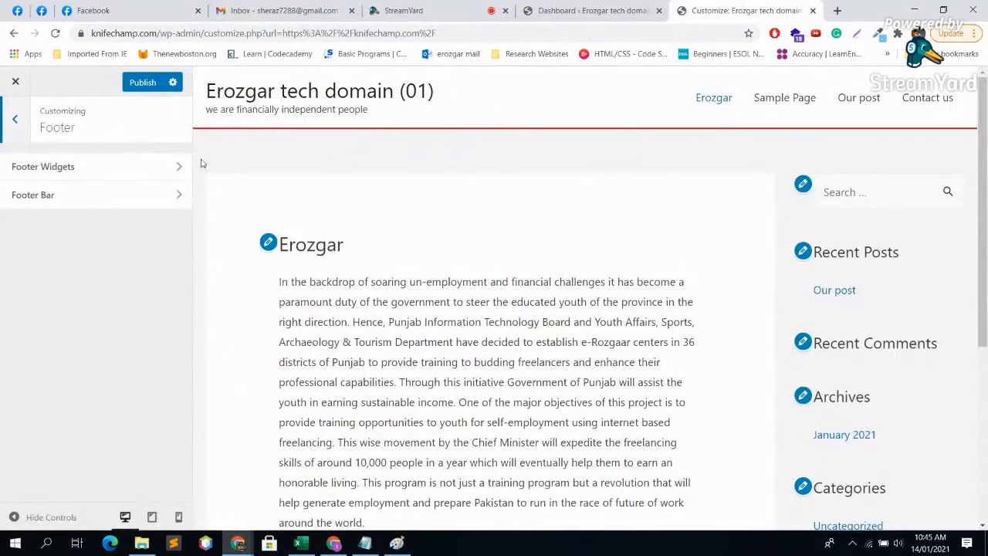
Look at the Footer Widgets layout options, and open the Footer Bar settings.
{"action": "left_click", "coordinate": [111, 167]}
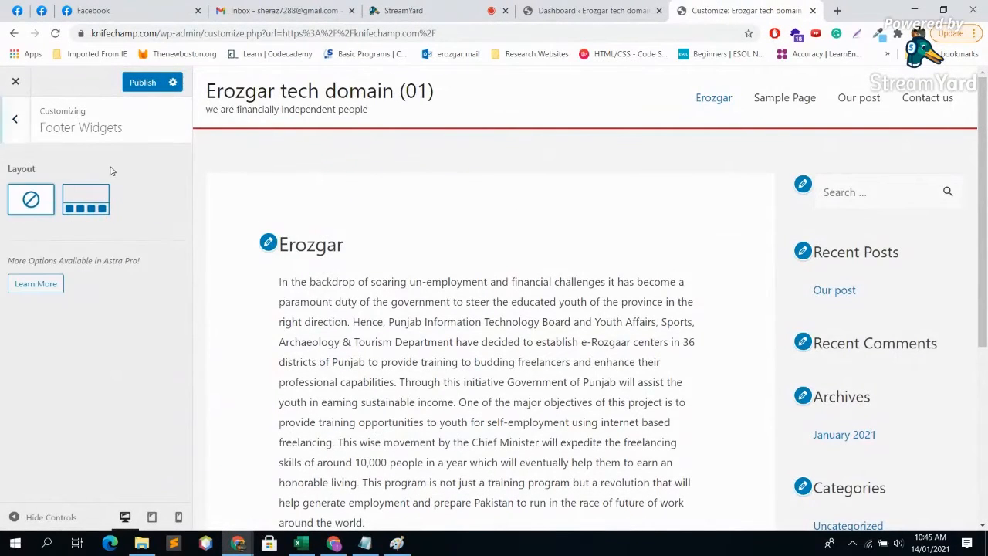
{"action": "left_click", "coordinate": [14, 124]}
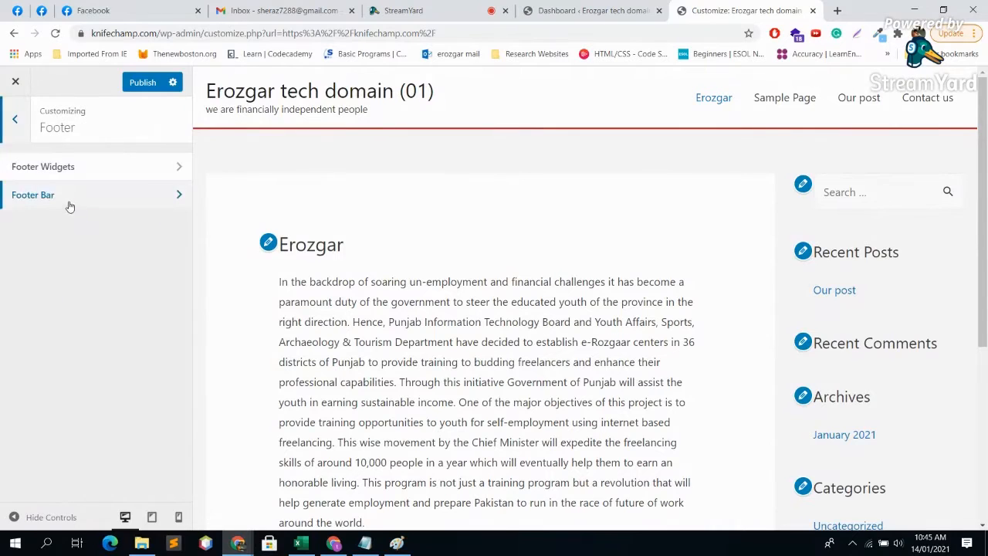
{"action": "left_click", "coordinate": [70, 204]}
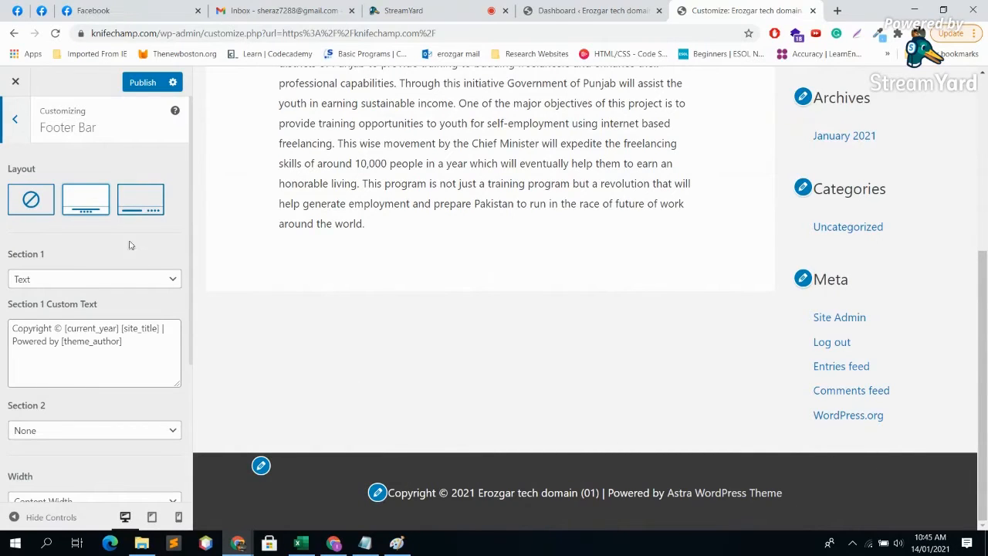
Try the footer bar's disabled and left-aligned layouts in the preview, and restore the centred layout.
{"action": "left_click", "coordinate": [33, 201]}
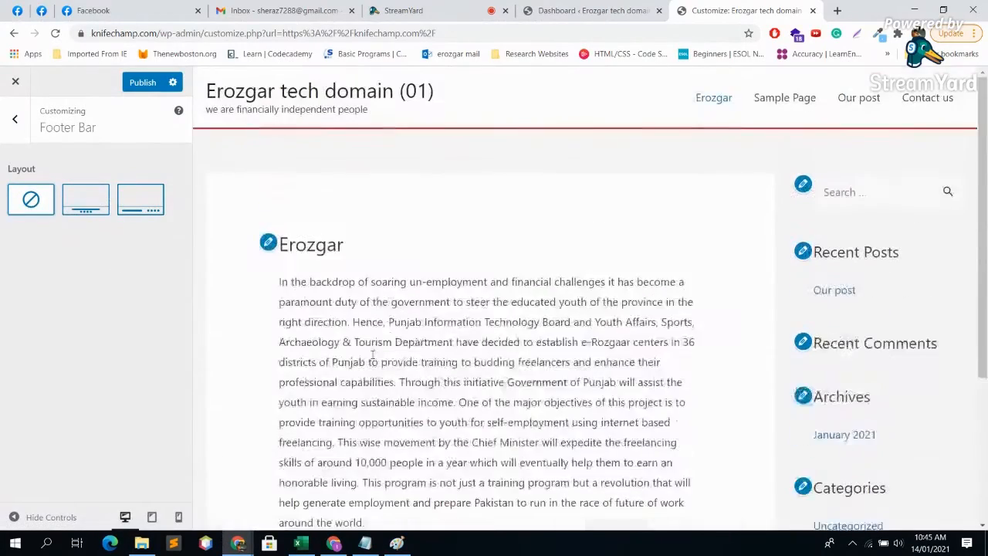
{"action": "scroll", "coordinate": [262, 360], "scroll_direction": "down", "scroll_amount": 3}
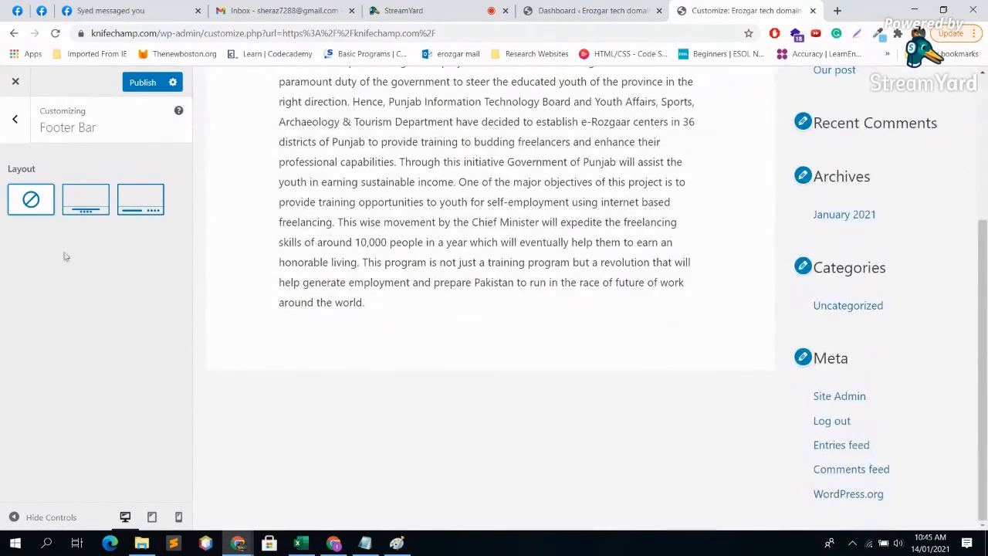
{"action": "left_click", "coordinate": [103, 194]}
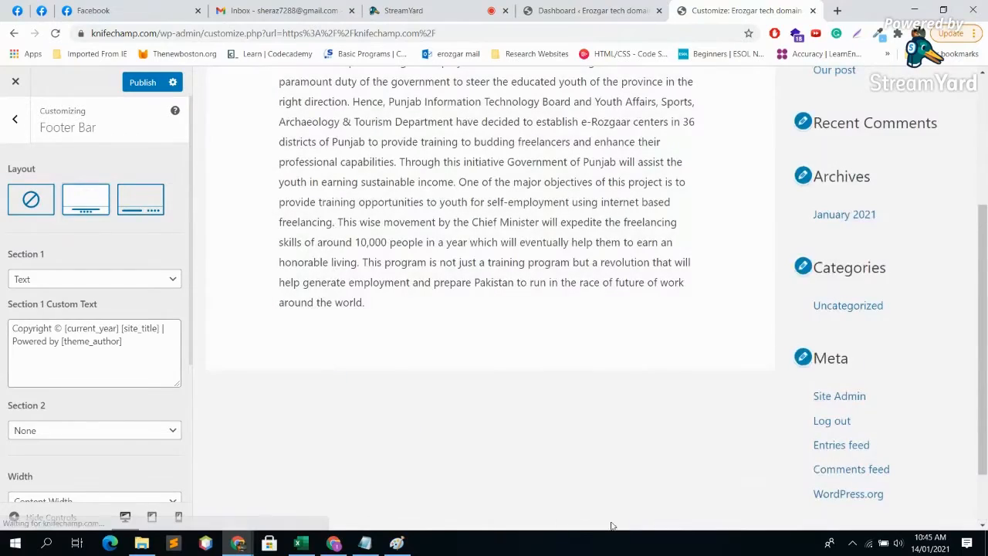
{"action": "scroll", "coordinate": [555, 494], "scroll_direction": "down", "scroll_amount": 1}
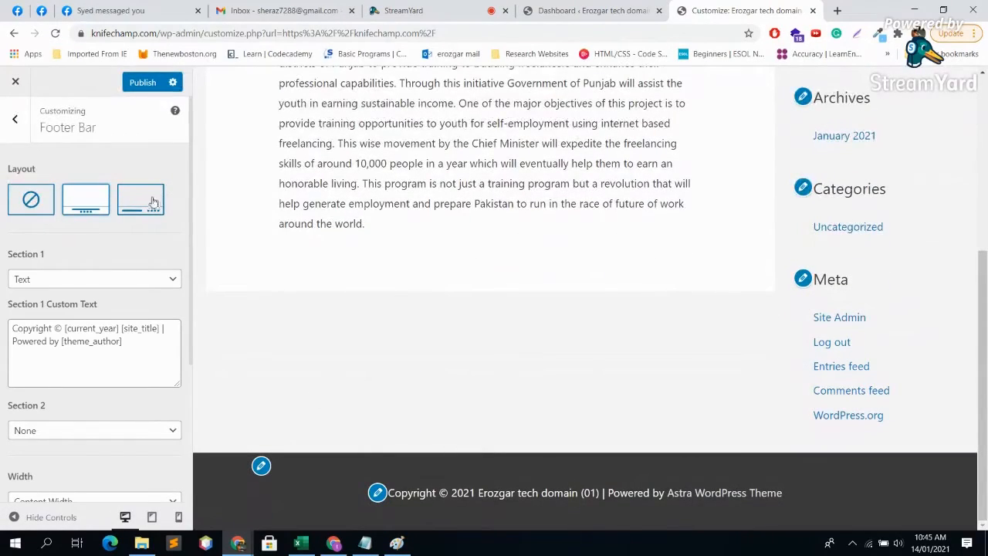
{"action": "left_click", "coordinate": [154, 202]}
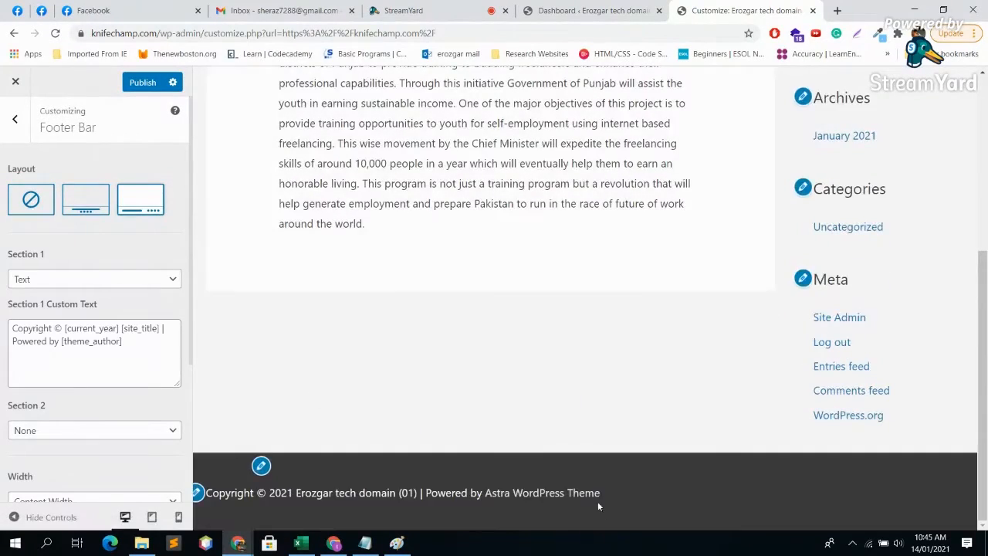
{"action": "left_click", "coordinate": [73, 198]}
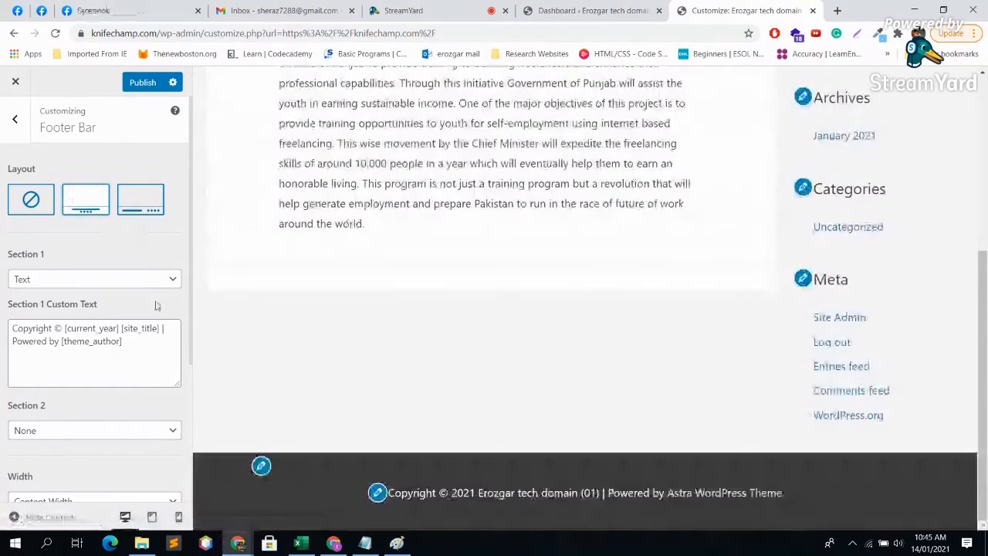
Try None for the footer bar's Section 1 content, and restore it to Text.
{"action": "left_click", "coordinate": [103, 281]}
{"action": "left_click", "coordinate": [103, 282]}
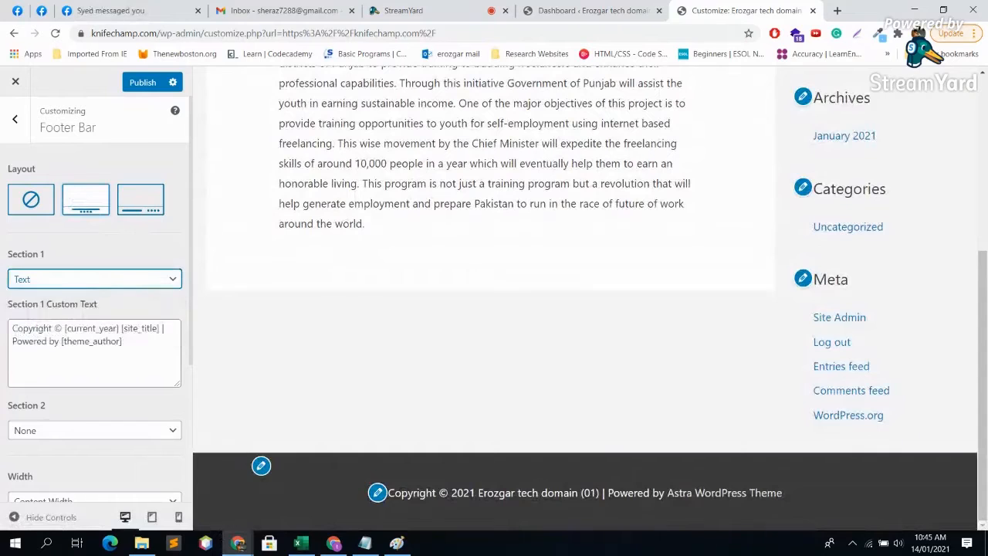
{"action": "left_click_drag", "start_coordinate": [799, 490], "coordinate": [726, 505]}
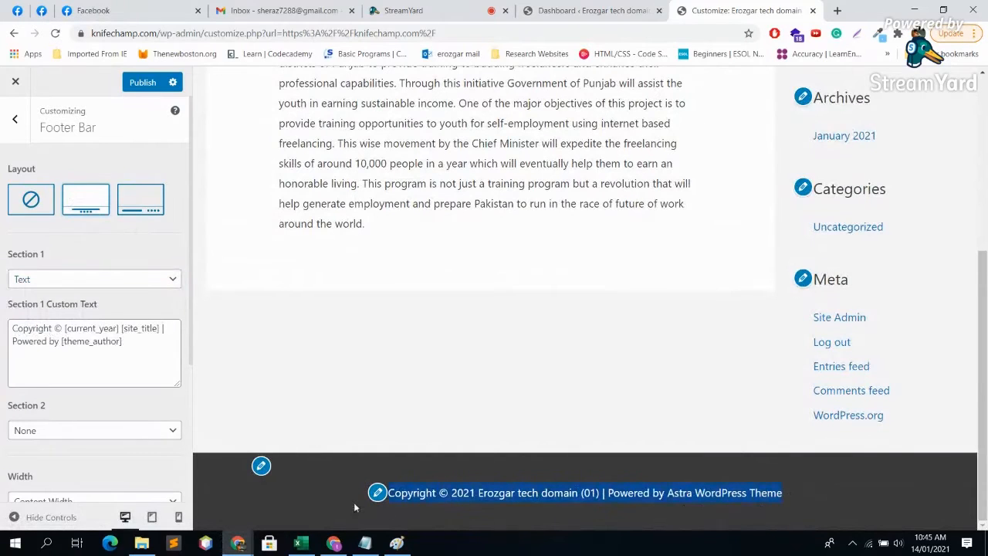
{"action": "left_click", "coordinate": [44, 277]}
{"action": "left_click", "coordinate": [42, 296]}
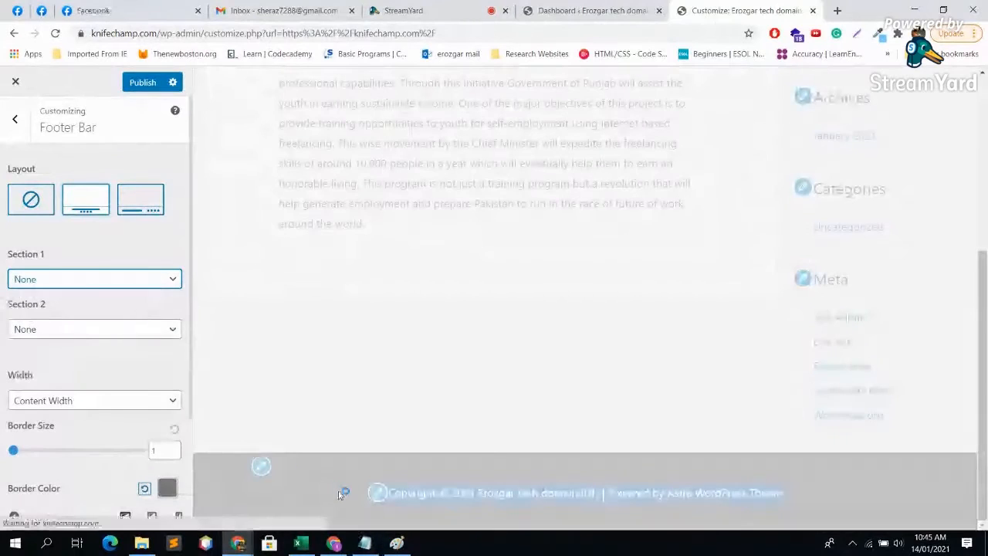
{"action": "left_click", "coordinate": [88, 282]}
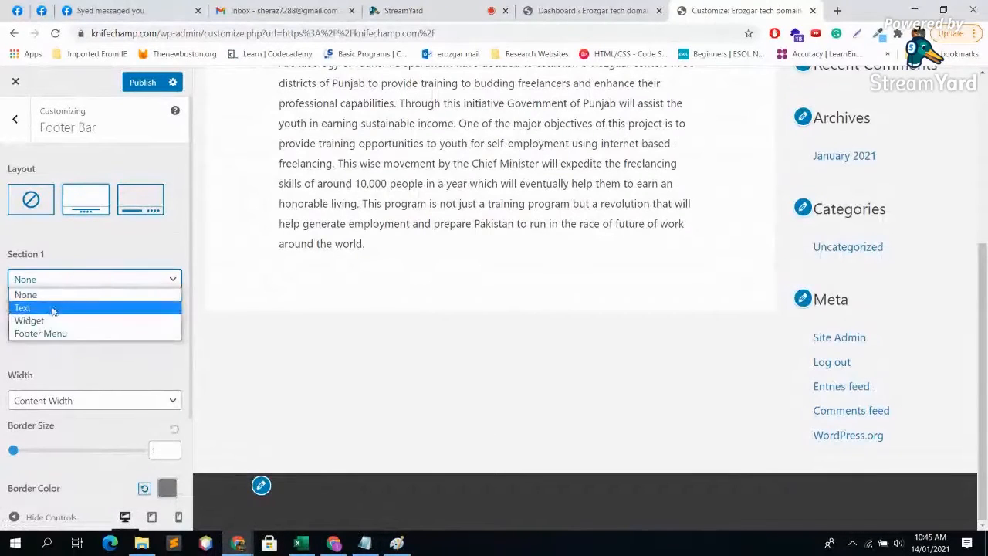
{"action": "left_click", "coordinate": [26, 306]}
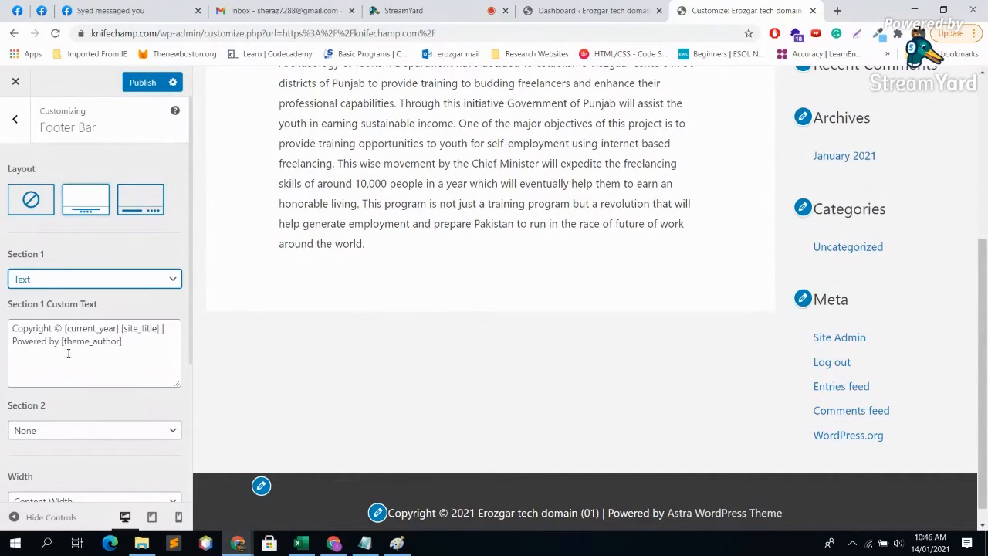
Replace [theme_author] in the Section 1 custom text with "Erozgar" so the line ends with "Powered by Erozgar".
{"action": "left_click_drag", "start_coordinate": [116, 341], "coordinate": [58, 341]}
{"action": "left_click", "coordinate": [129, 341]}
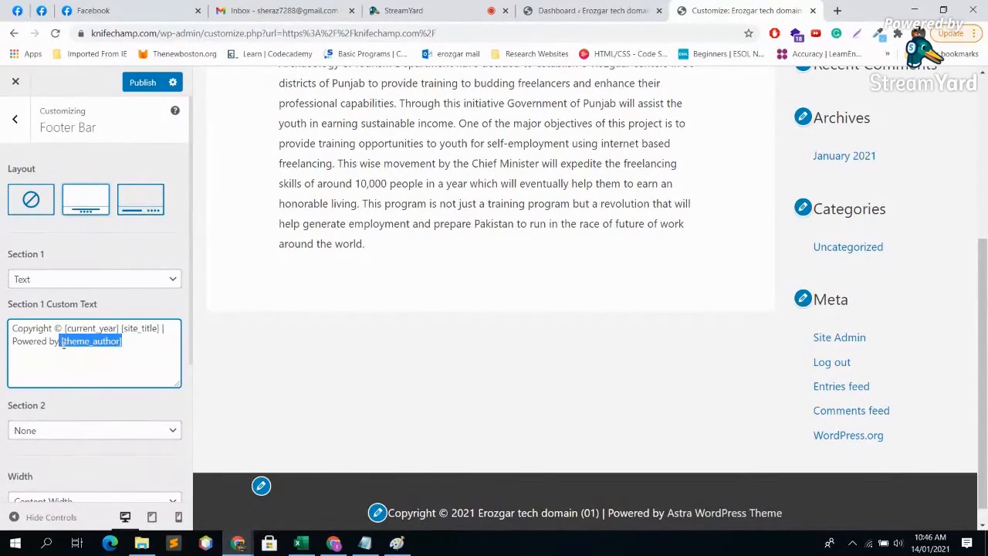
{"action": "type", "text": "Erz"}
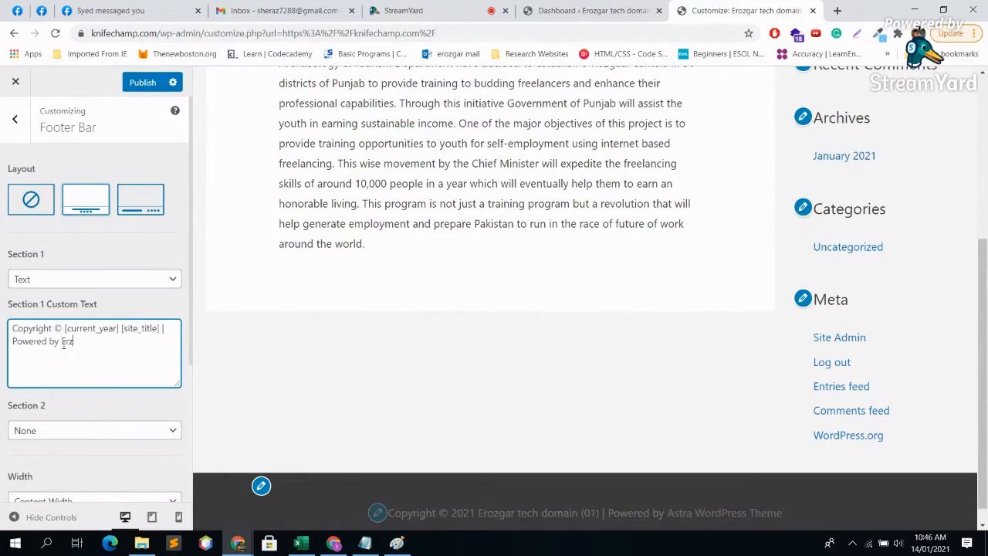
{"action": "key", "text": "BackSpace"}
{"action": "type", "text": "ozgar"}
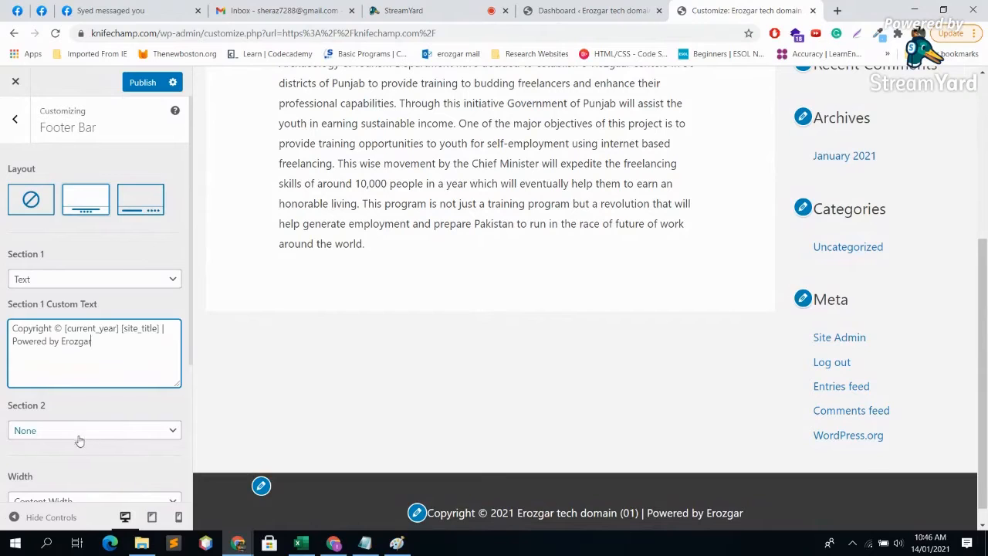
Try Text as the footer bar's Section 2 content, and set it back to None.
{"action": "scroll", "coordinate": [134, 425], "scroll_direction": "down", "scroll_amount": 2}
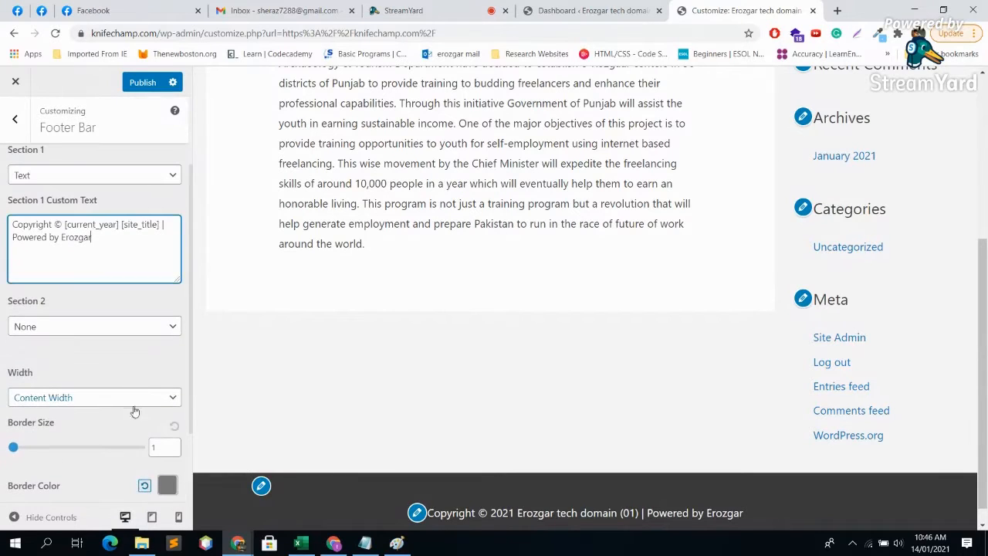
{"action": "left_click", "coordinate": [114, 331]}
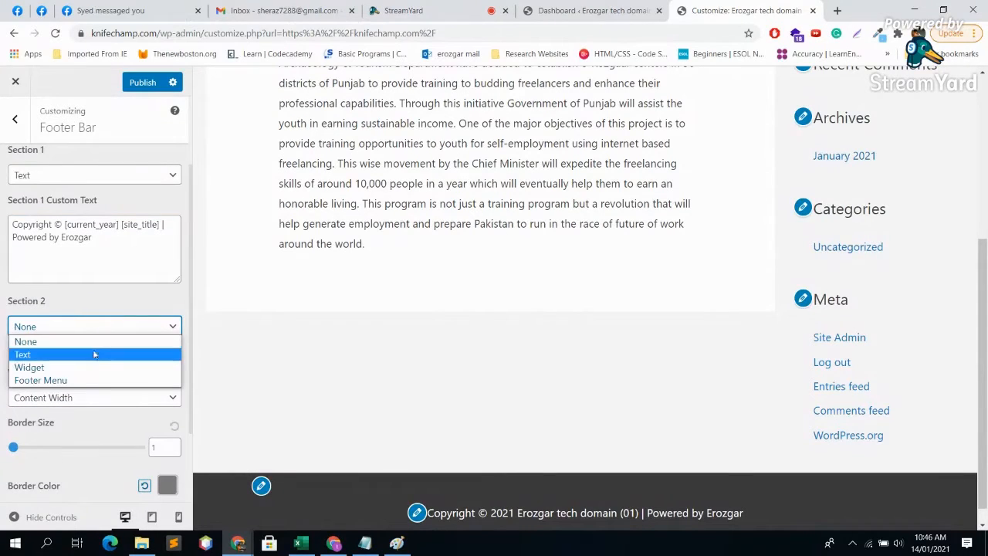
{"action": "left_click", "coordinate": [97, 355]}
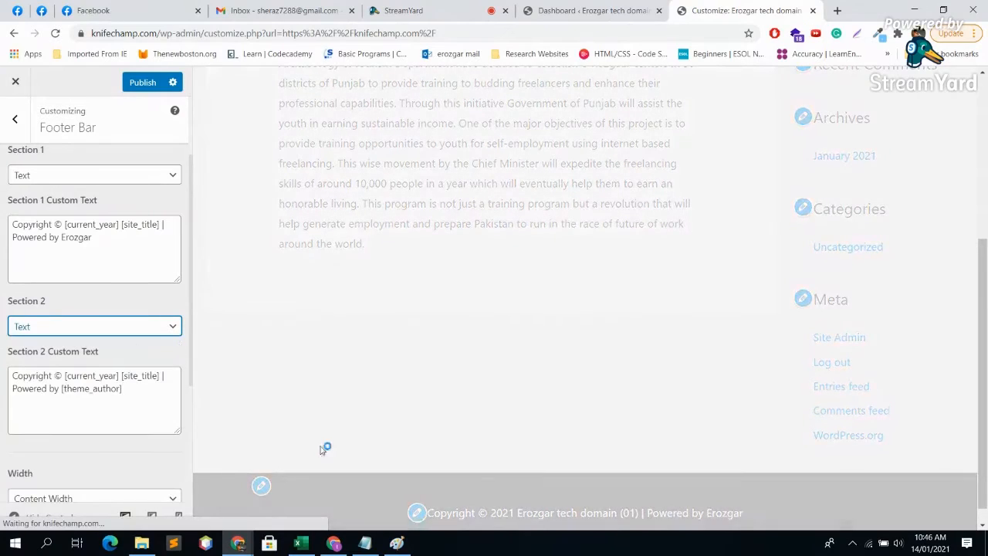
{"action": "scroll", "coordinate": [602, 509], "scroll_direction": "down", "scroll_amount": 1}
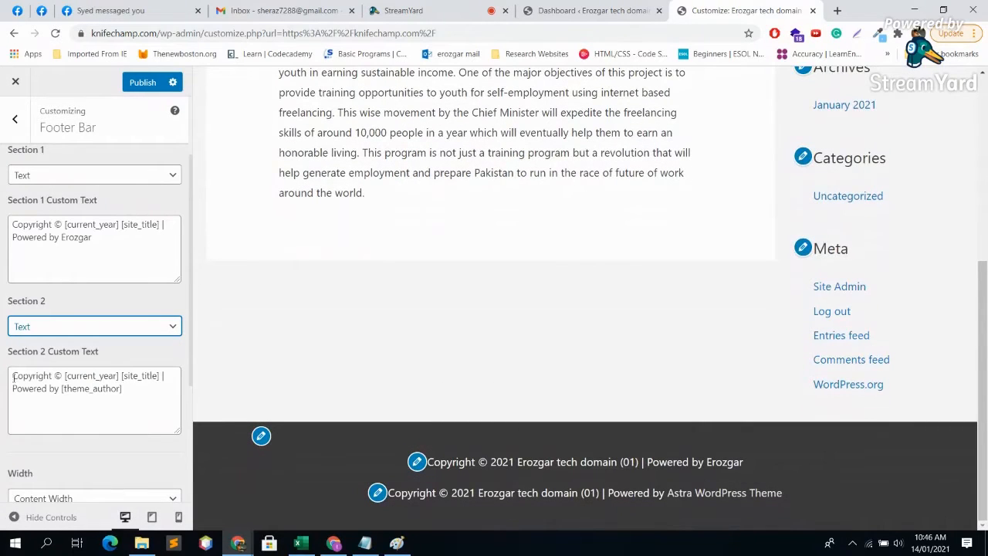
{"action": "scroll", "coordinate": [46, 433], "scroll_direction": "down", "scroll_amount": 3}
{"action": "scroll", "coordinate": [137, 410], "scroll_direction": "up", "scroll_amount": 3}
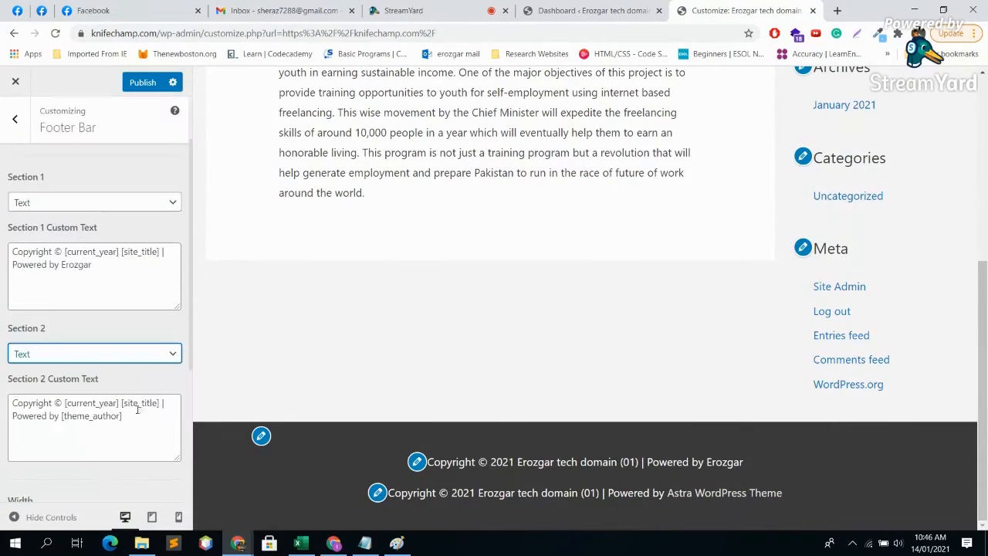
{"action": "left_click", "coordinate": [173, 355]}
{"action": "left_click", "coordinate": [35, 366]}
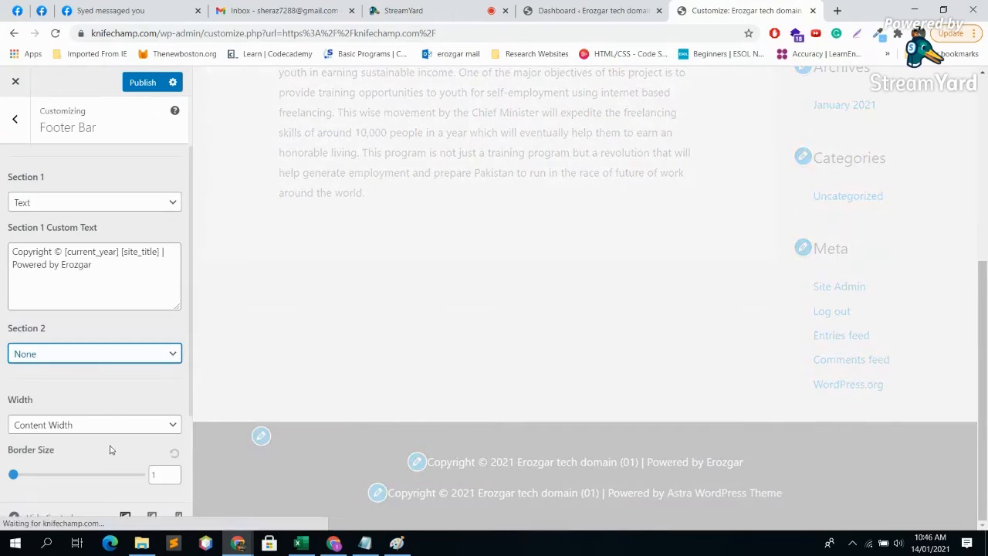
Try a footer bar border size of 0, and reset it to the default.
{"action": "scroll", "coordinate": [54, 348], "scroll_direction": "down", "scroll_amount": 2}
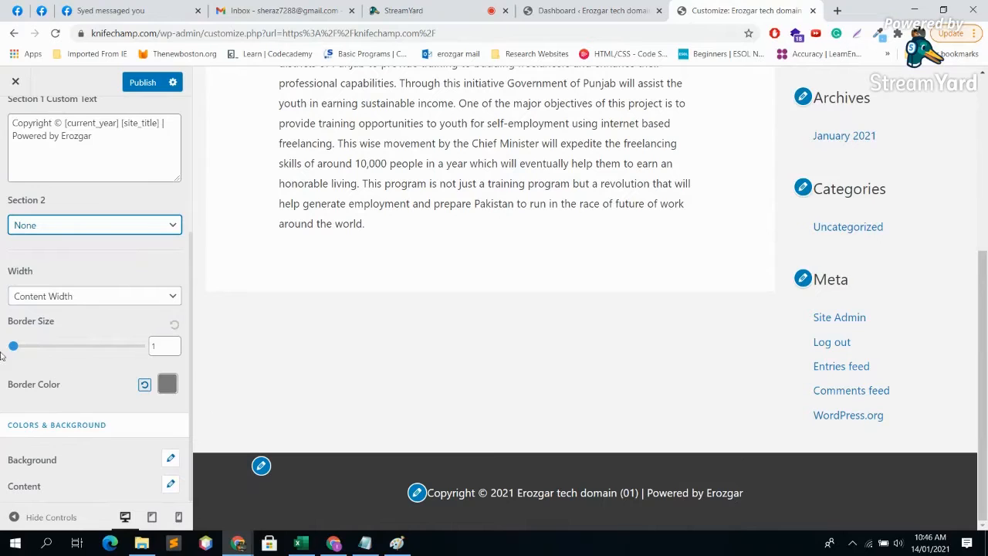
{"action": "mouse_move", "coordinate": [13, 349]}
{"action": "left_mouse_down"}
{"action": "mouse_move", "coordinate": [25, 351]}
{"action": "mouse_move", "coordinate": [6, 350]}
{"action": "left_mouse_up"}
{"action": "scroll", "coordinate": [4, 349], "scroll_direction": "up", "scroll_amount": 1}
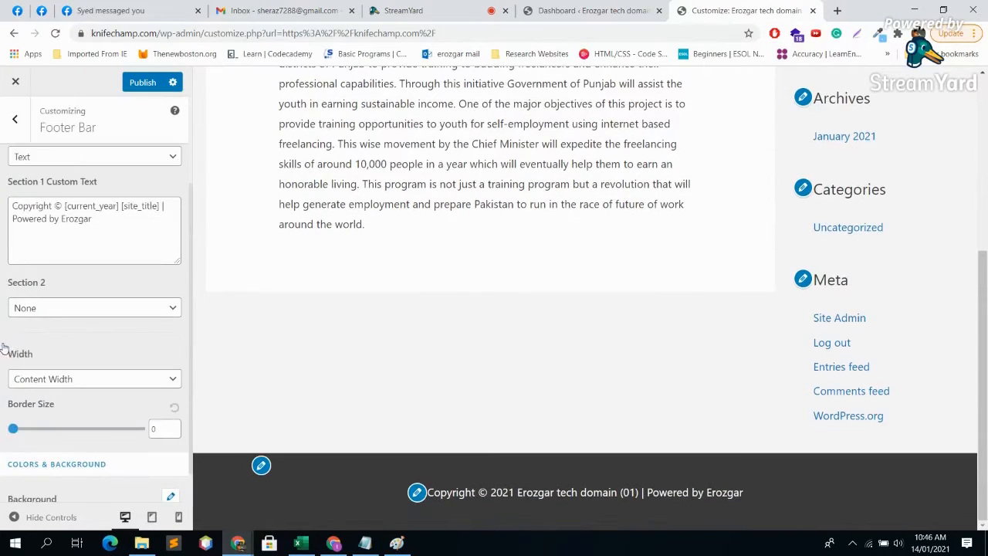
{"action": "left_click", "coordinate": [176, 408]}
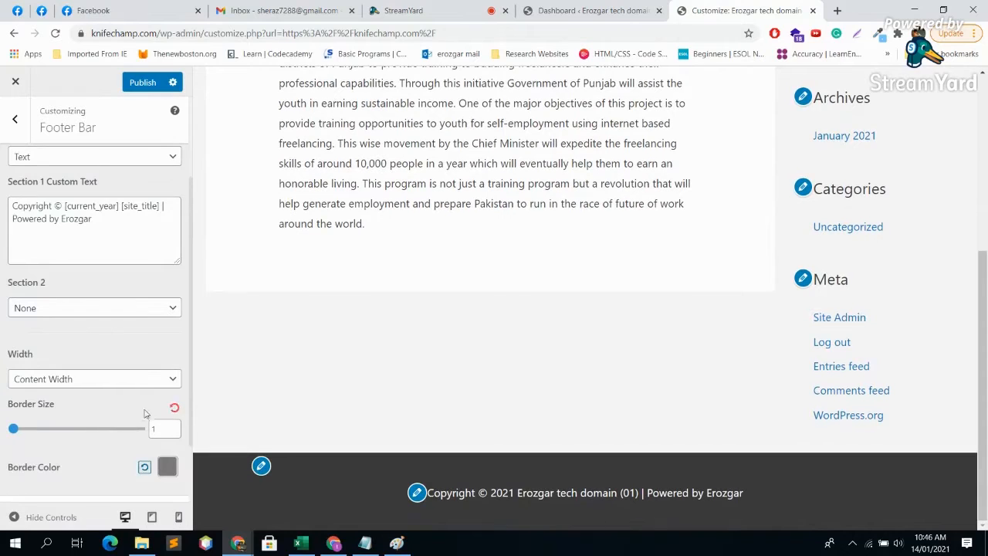
Set the footer bar's background to the dark brown colour #251c1c.
{"action": "scroll", "coordinate": [120, 420], "scroll_direction": "down", "scroll_amount": 1}
{"action": "scroll", "coordinate": [120, 420], "scroll_direction": "down", "scroll_amount": 1}
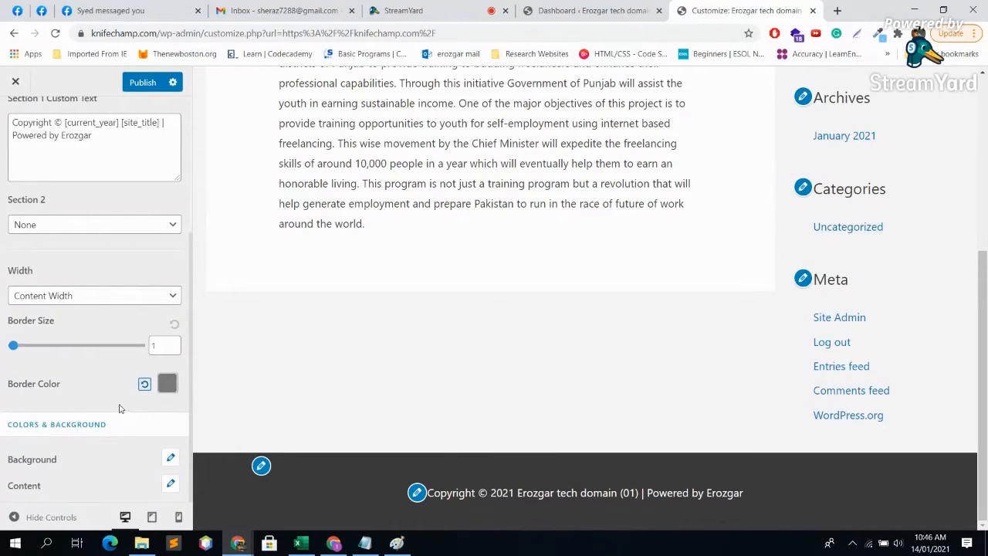
{"action": "left_click", "coordinate": [170, 460]}
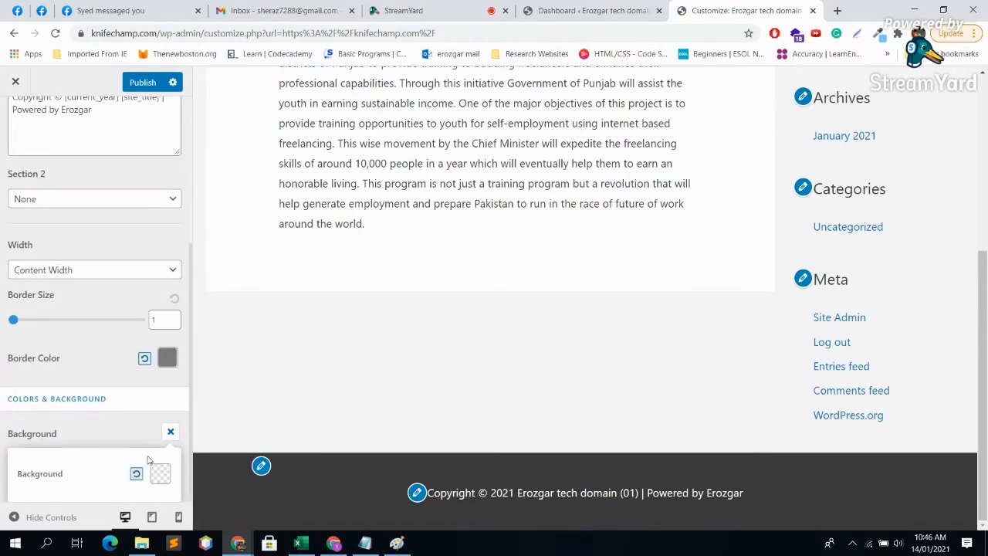
{"action": "left_click", "coordinate": [159, 474]}
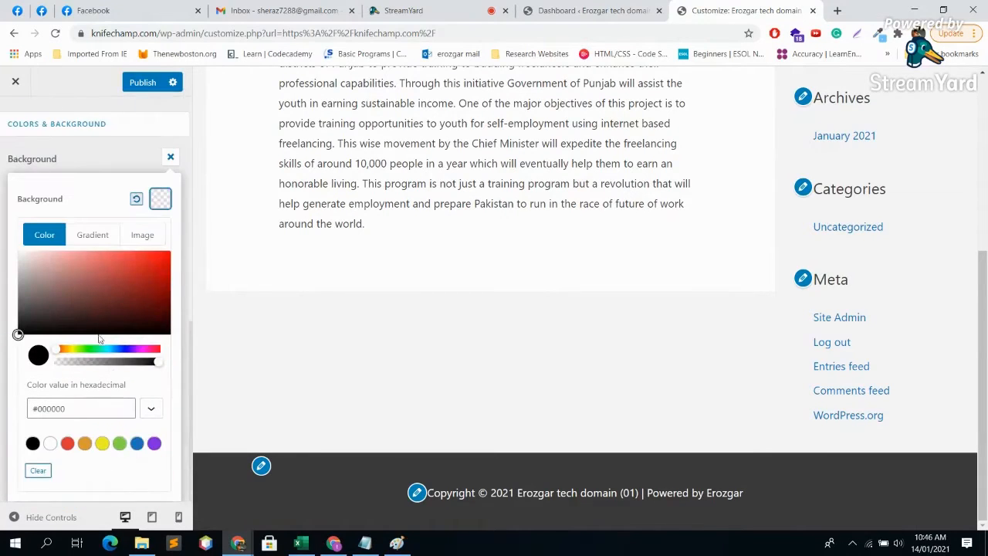
{"action": "left_click", "coordinate": [98, 319]}
{"action": "left_click", "coordinate": [49, 315]}
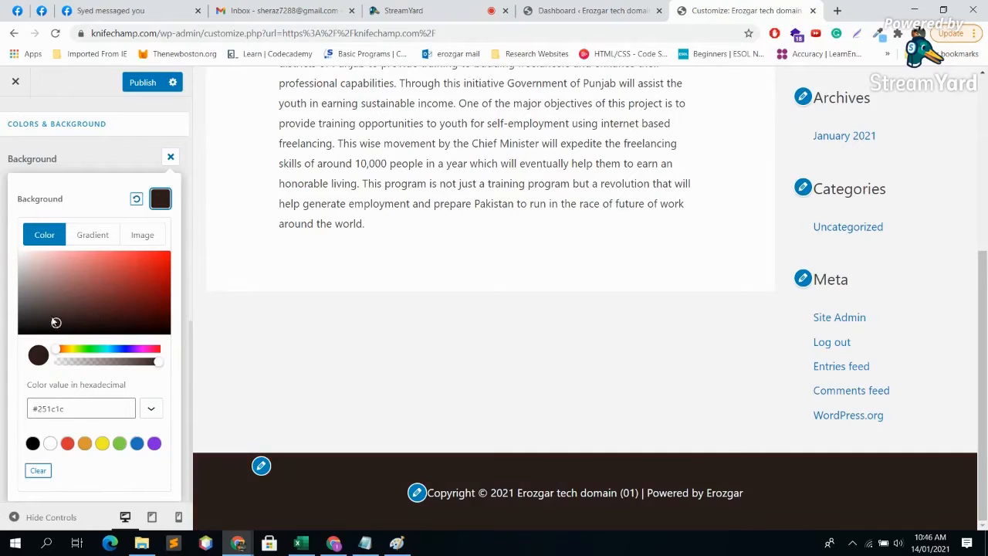
Try the red #a82424 as the footer bar's background, and reset the background to its default.
{"action": "left_click_drag", "start_coordinate": [53, 297], "coordinate": [139, 282]}
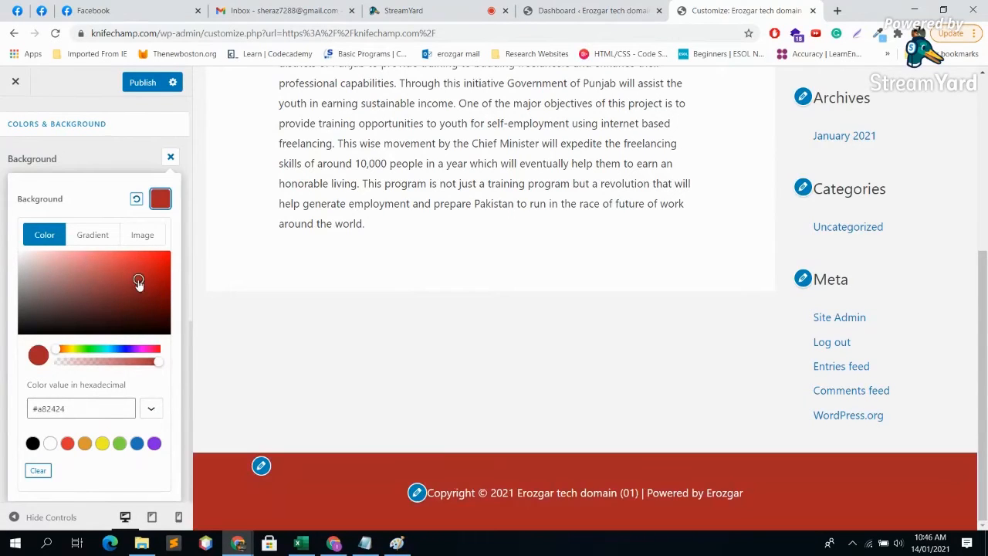
{"action": "left_click", "coordinate": [136, 201]}
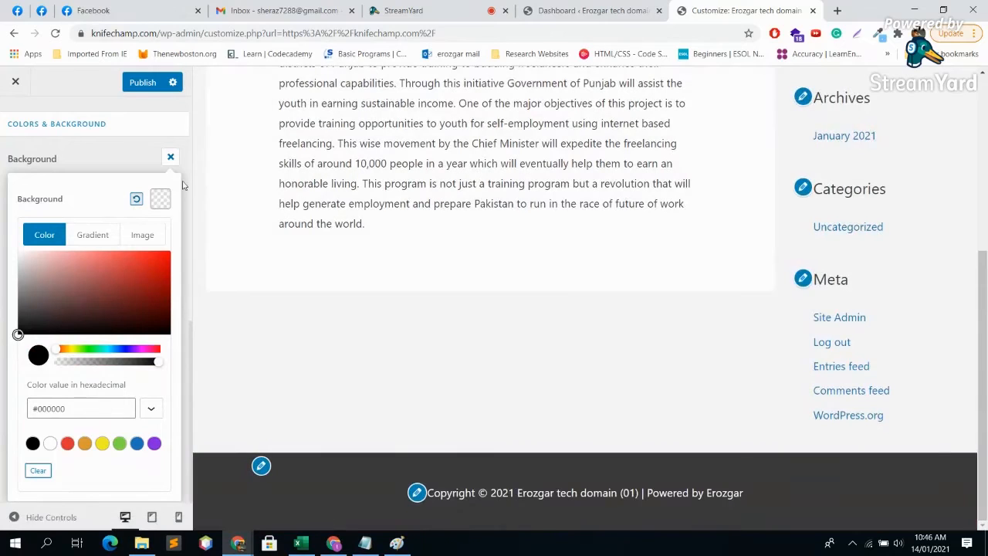
{"action": "left_click", "coordinate": [170, 158]}
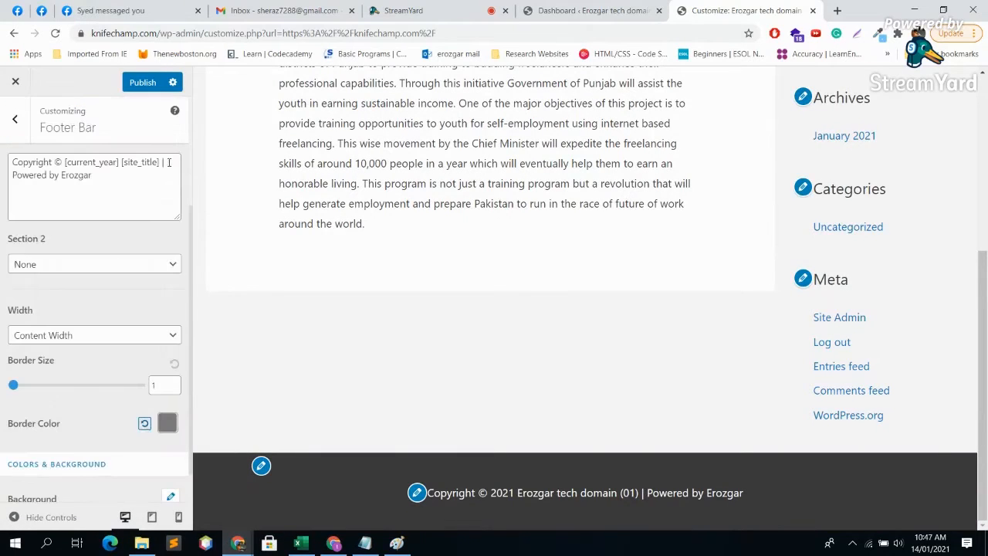
Try #bf8585 and #822929 as the footer bar content's text color, and reset it to the default.
{"action": "scroll", "coordinate": [140, 399], "scroll_direction": "down", "scroll_amount": 1}
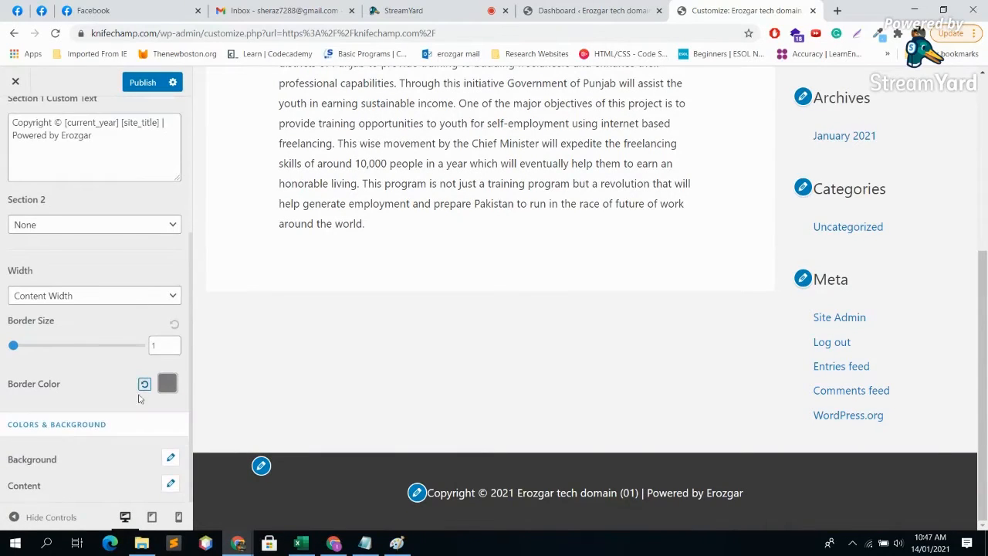
{"action": "left_click", "coordinate": [171, 484]}
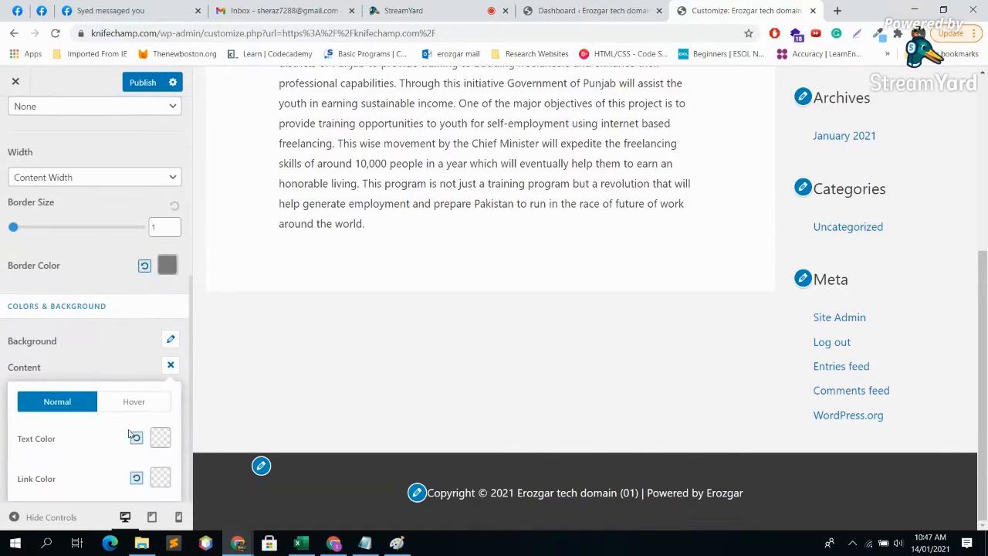
{"action": "left_click", "coordinate": [161, 437]}
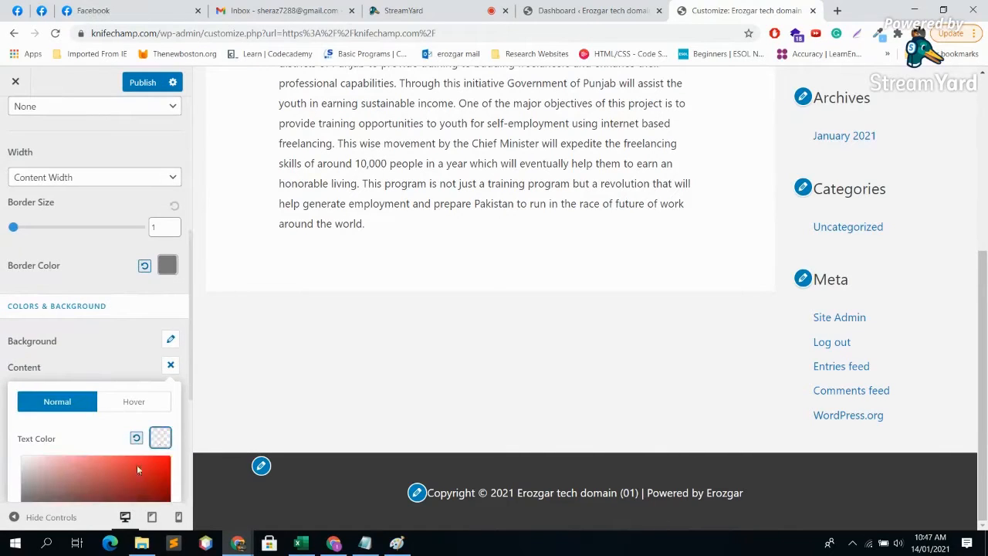
{"action": "left_click", "coordinate": [124, 489]}
{"action": "scroll", "coordinate": [102, 467], "scroll_direction": "down", "scroll_amount": 3}
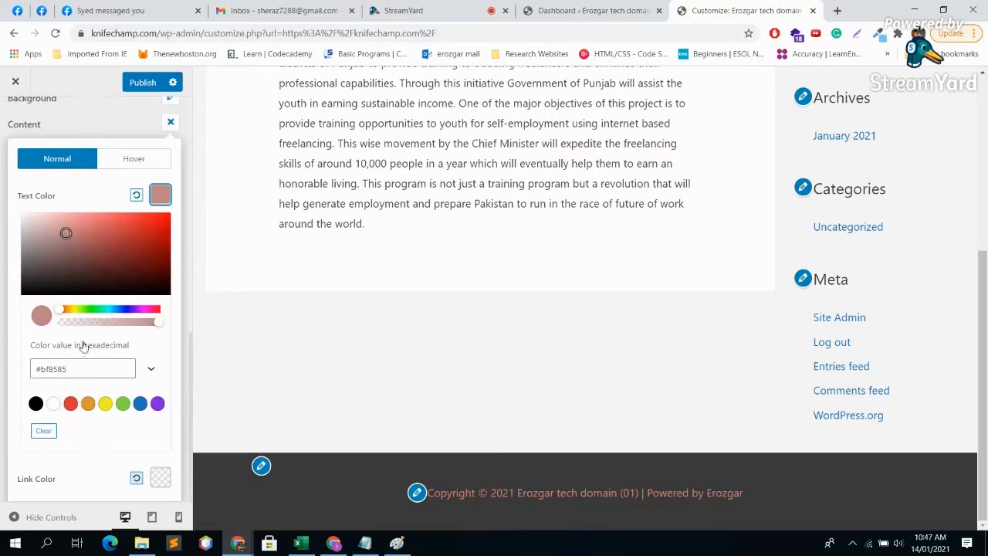
{"action": "left_click", "coordinate": [123, 255]}
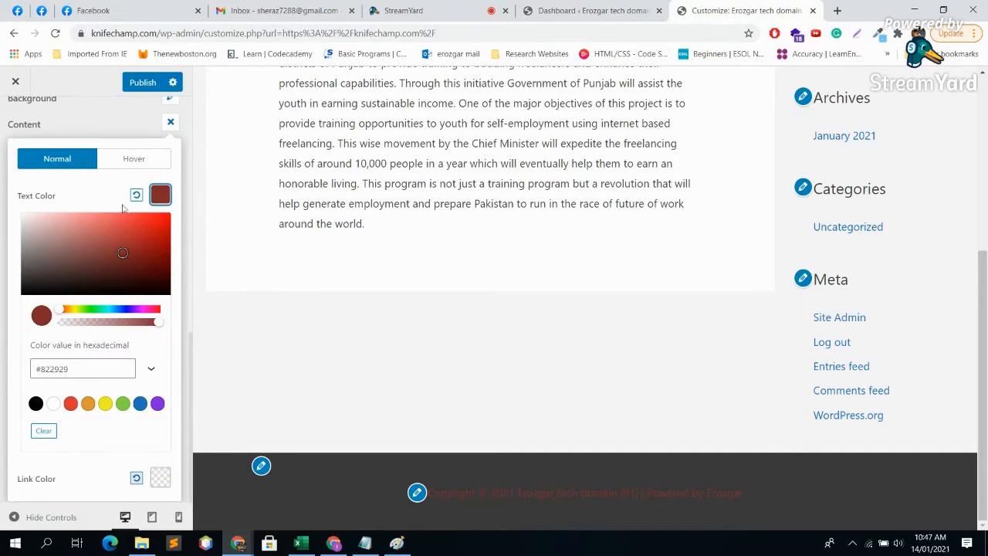
{"action": "left_click", "coordinate": [135, 196]}
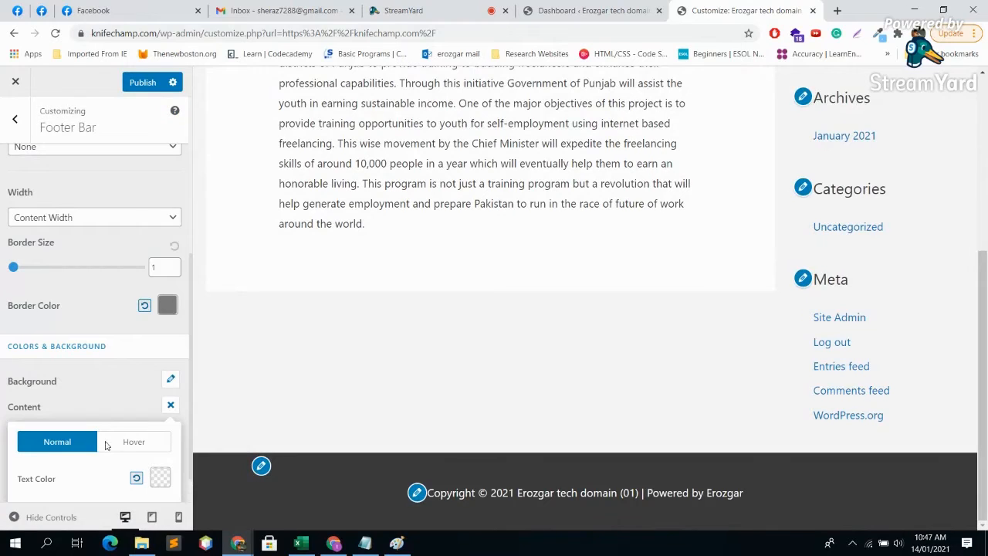
{"action": "scroll", "coordinate": [112, 307], "scroll_direction": "up", "scroll_amount": 5}
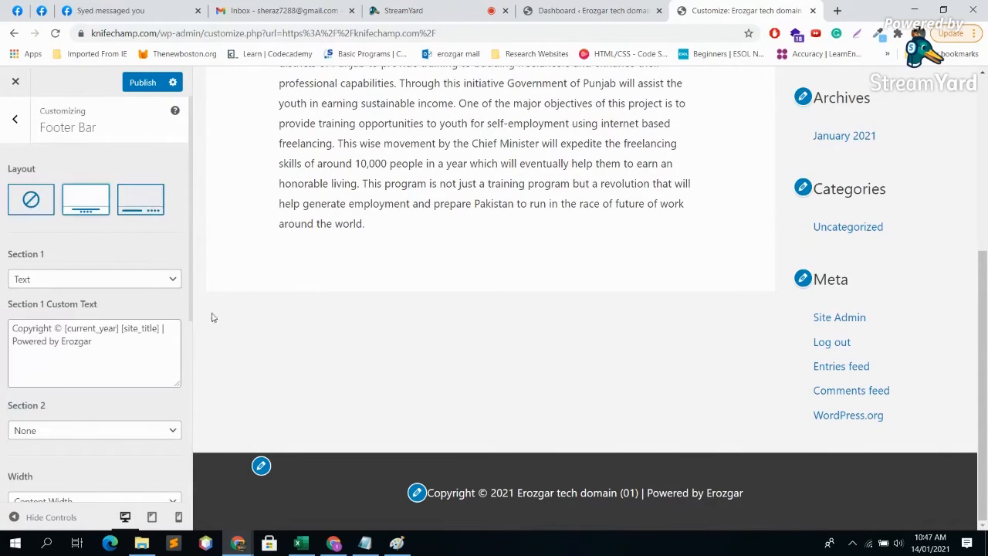
Open all menu locations in the customizer's Menus section and check the choices for Primary Menu and Footer Menu.
{"action": "left_click", "coordinate": [15, 120]}
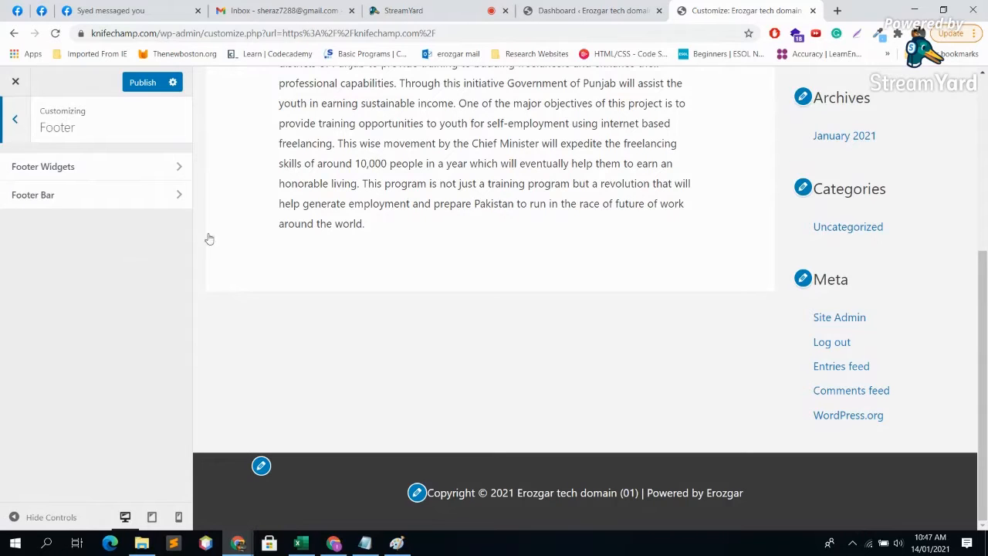
{"action": "left_click", "coordinate": [12, 131]}
{"action": "scroll", "coordinate": [117, 409], "scroll_direction": "down", "scroll_amount": 1}
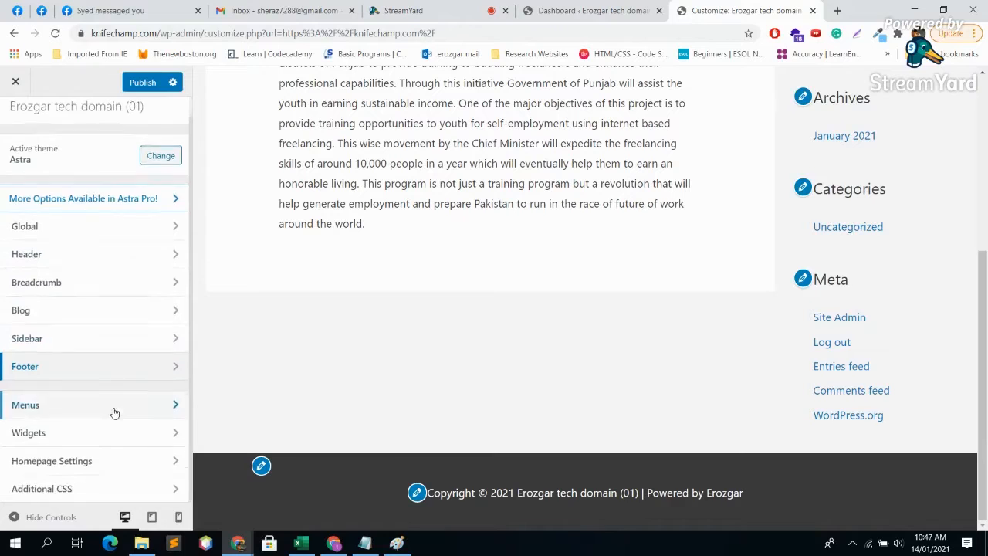
{"action": "left_click", "coordinate": [104, 409]}
{"action": "left_click", "coordinate": [132, 317]}
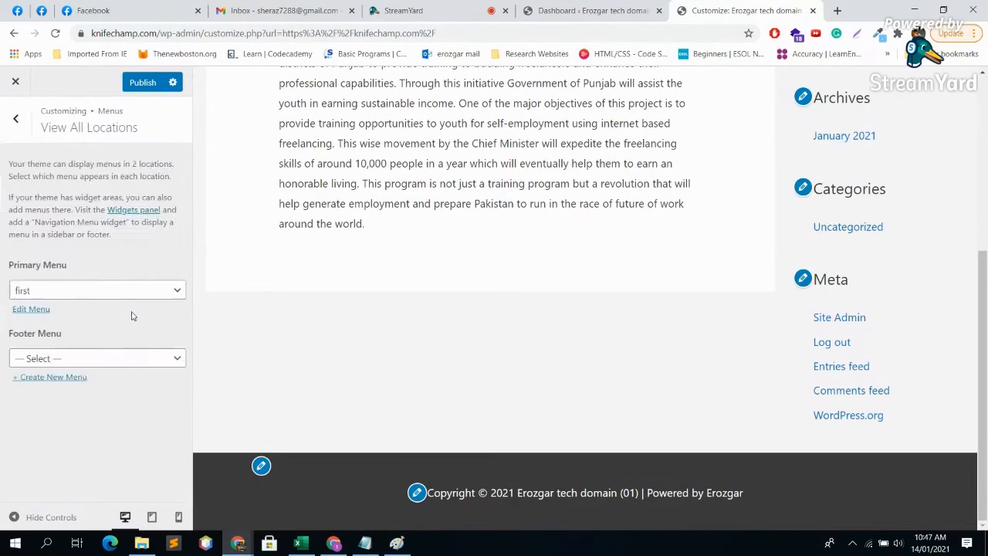
{"action": "left_click", "coordinate": [134, 298]}
{"action": "left_click", "coordinate": [134, 299]}
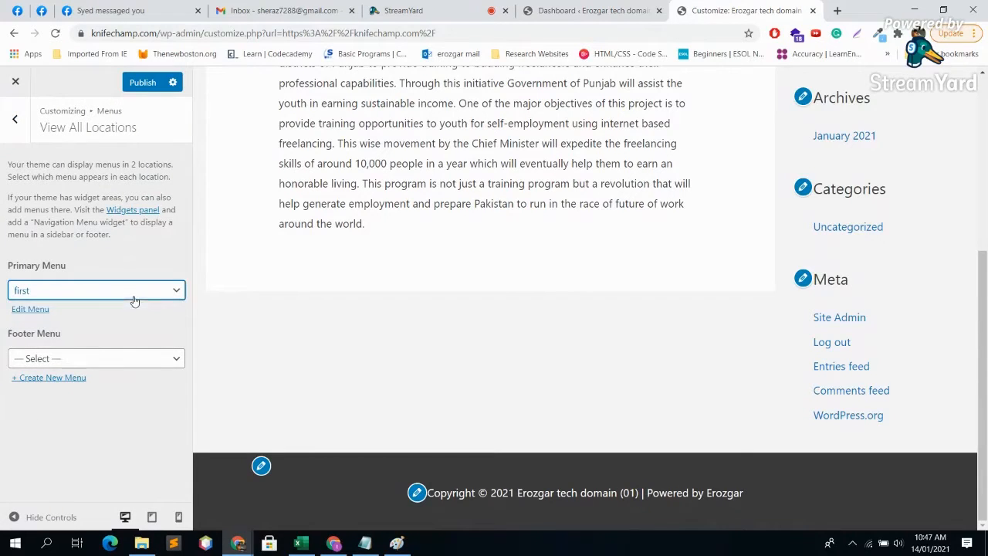
{"action": "left_click", "coordinate": [128, 360]}
{"action": "left_click", "coordinate": [124, 358]}
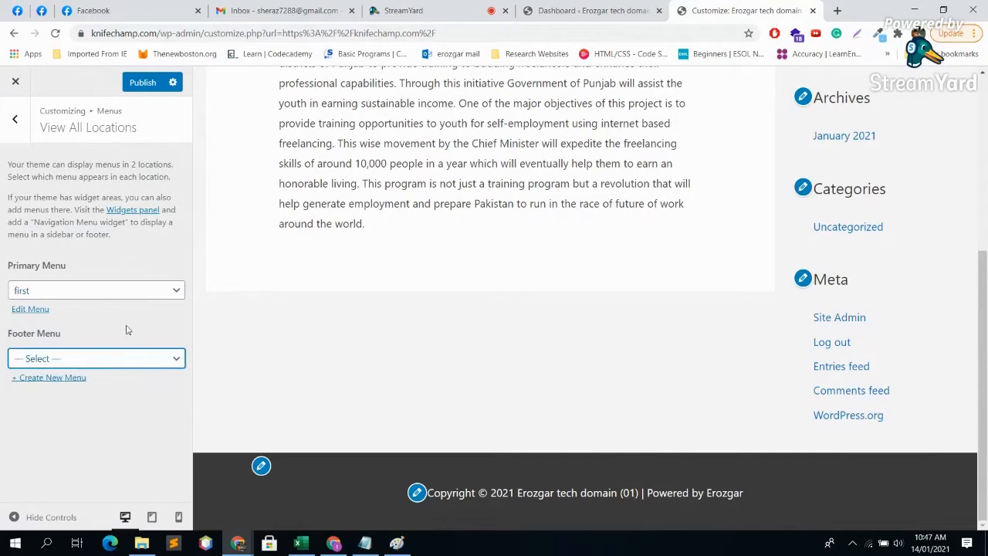
Return to the customizer's Menus overview without leaving the customizer, and check the dashboard's Appearance options.
{"action": "left_click", "coordinate": [16, 82]}
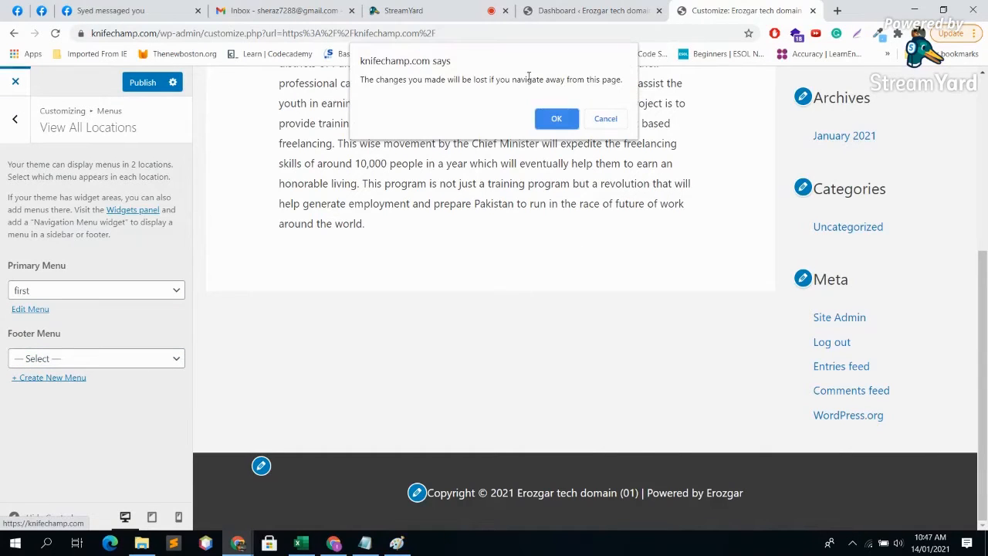
{"action": "left_click", "coordinate": [605, 118]}
{"action": "left_click", "coordinate": [15, 118]}
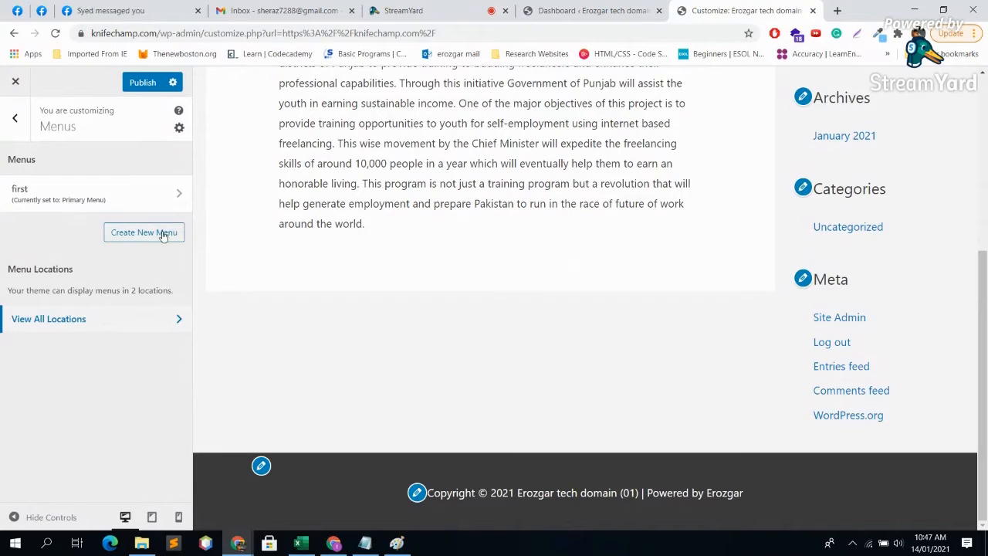
{"action": "left_click", "coordinate": [578, 10]}
{"action": "mouse_move", "coordinate": [65, 294]}
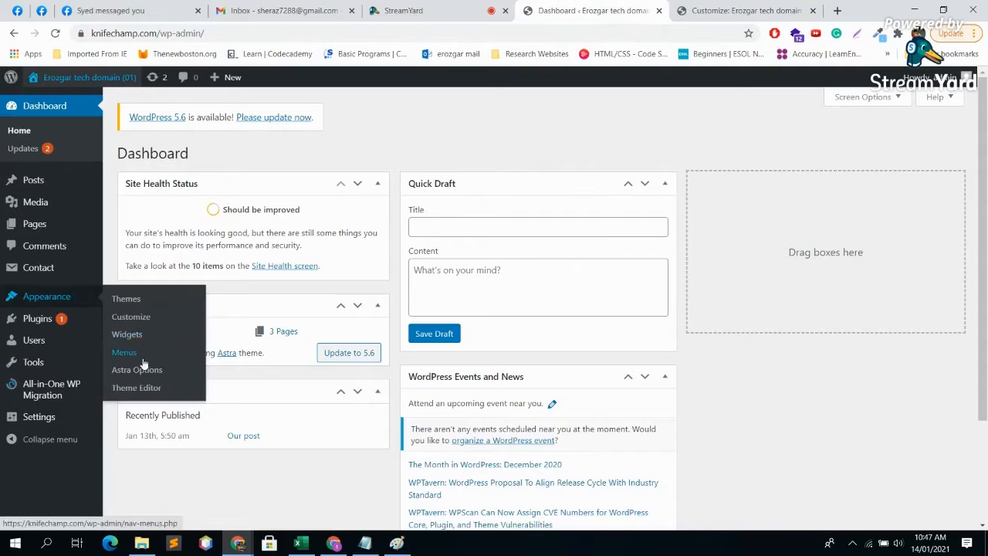
{"action": "left_click", "coordinate": [698, 7]}
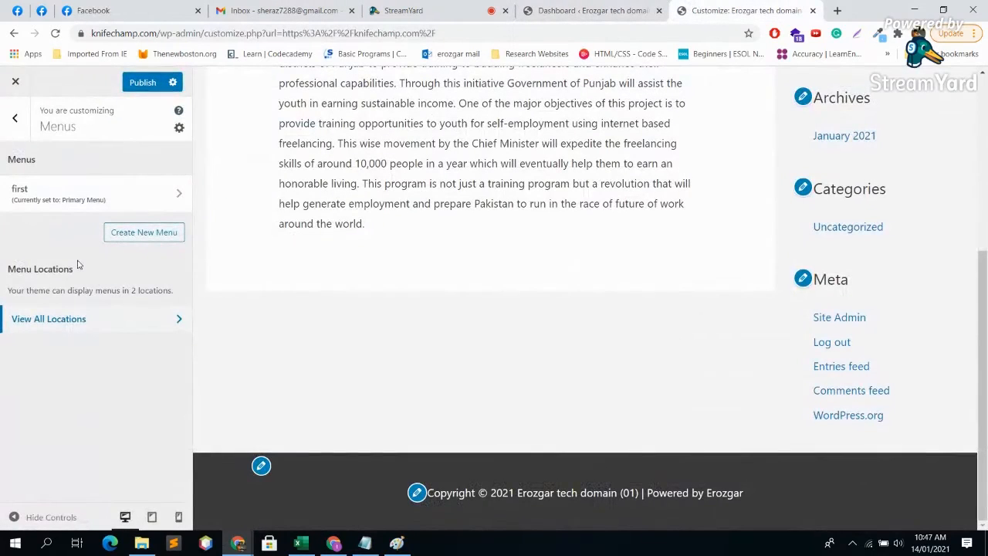
Open the Main Sidebar area in the customizer's Widgets section to view its widgets.
{"action": "left_click", "coordinate": [15, 118]}
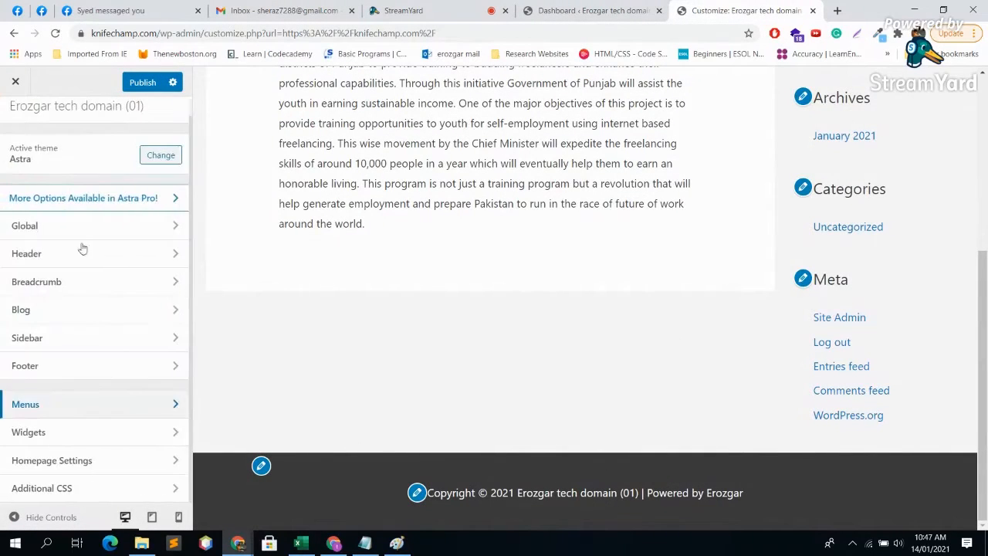
{"action": "left_click", "coordinate": [115, 437]}
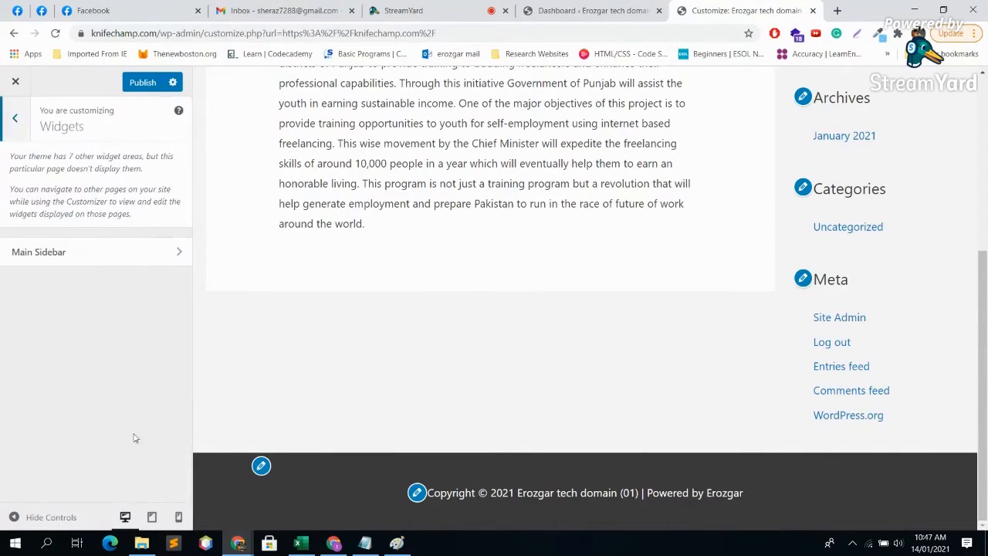
{"action": "left_click", "coordinate": [137, 255]}
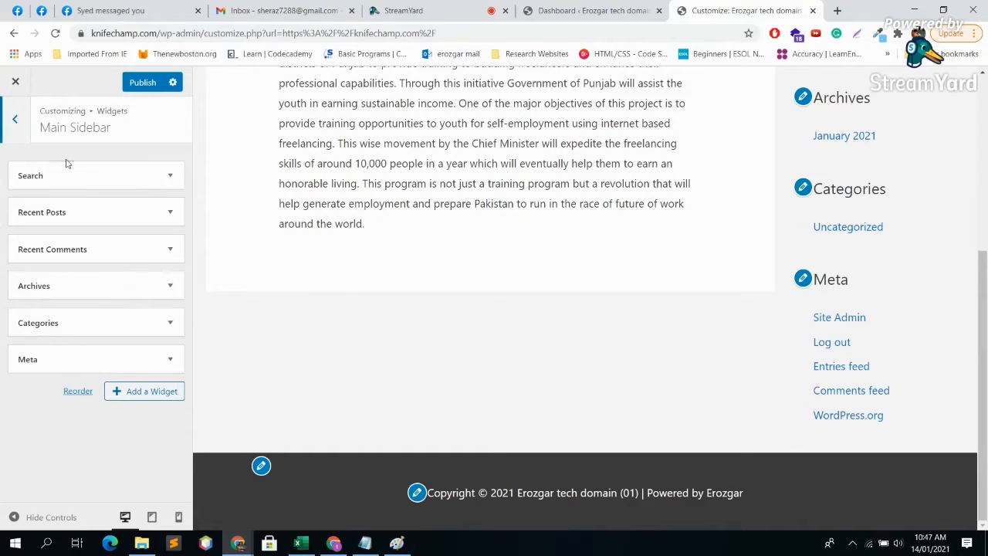
Read the latest viewer question in StreamYard, and open the Menus page from the site's WordPress dashboard.
{"action": "left_click", "coordinate": [403, 10]}
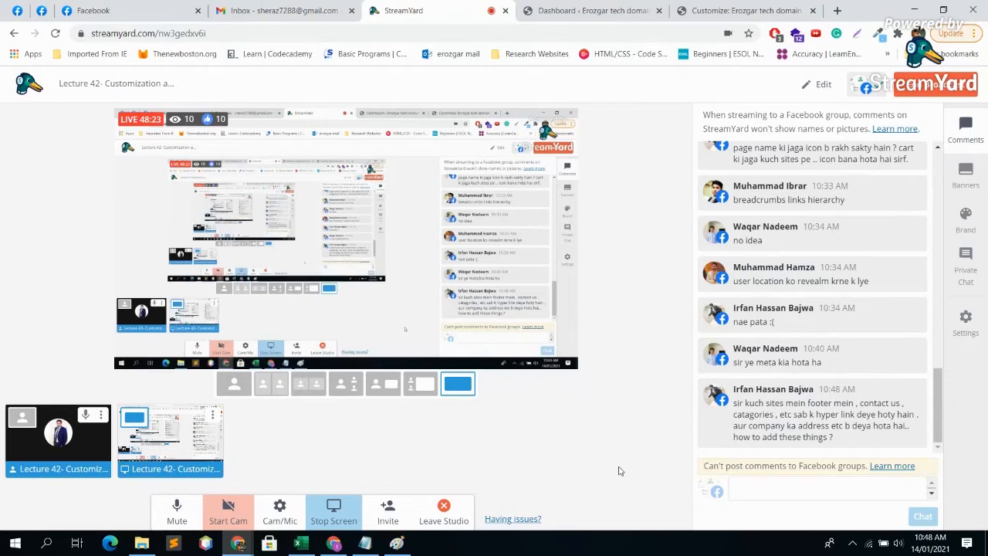
{"action": "left_click", "coordinate": [635, 10]}
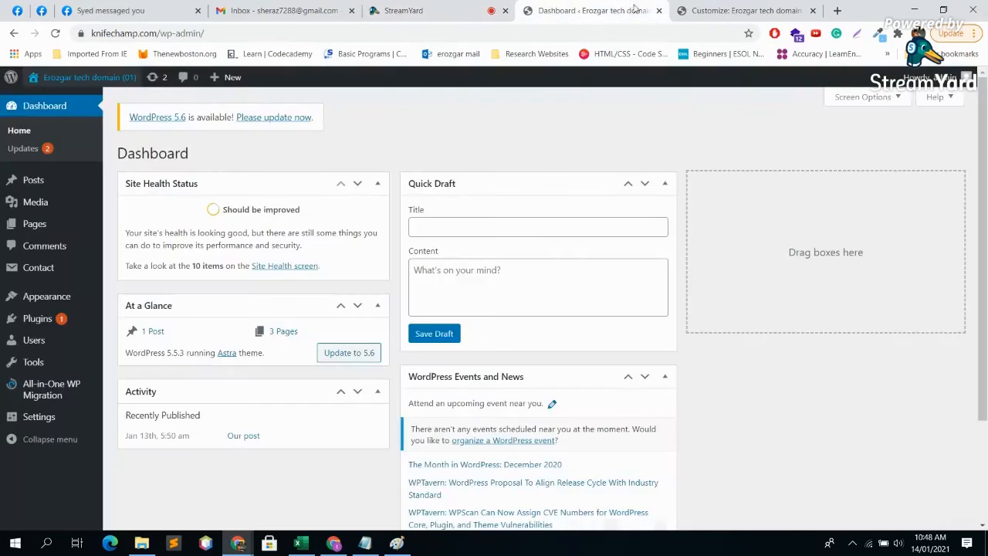
{"action": "mouse_move", "coordinate": [59, 296]}
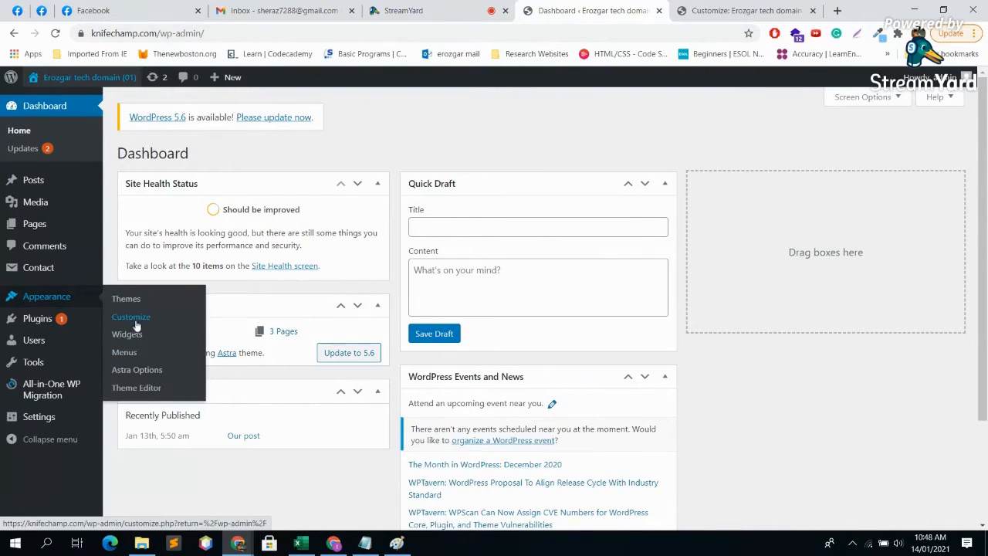
{"action": "left_click", "coordinate": [124, 351]}
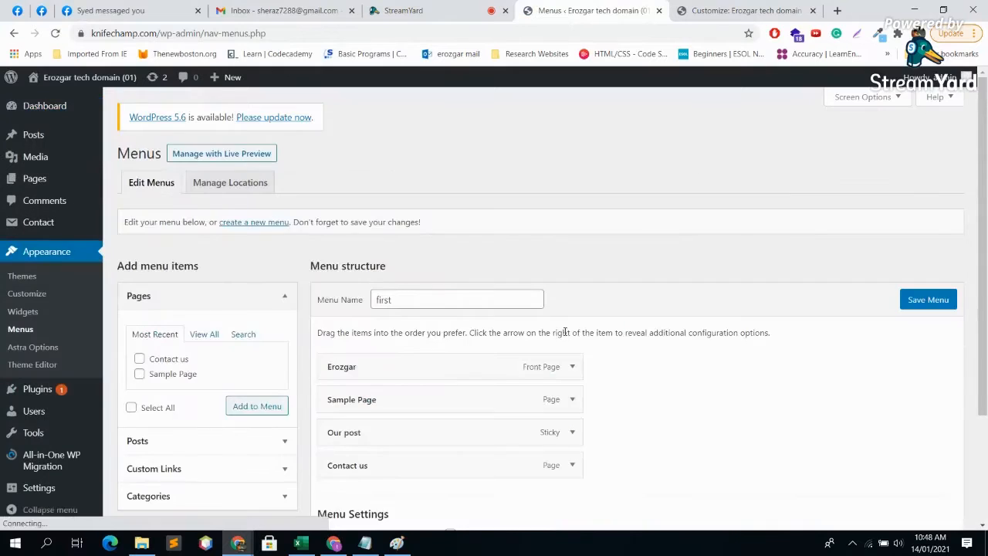
Enable Footer Menu as a display location for the menu "first" and save the menu.
{"action": "scroll", "coordinate": [560, 340], "scroll_direction": "down", "scroll_amount": 2}
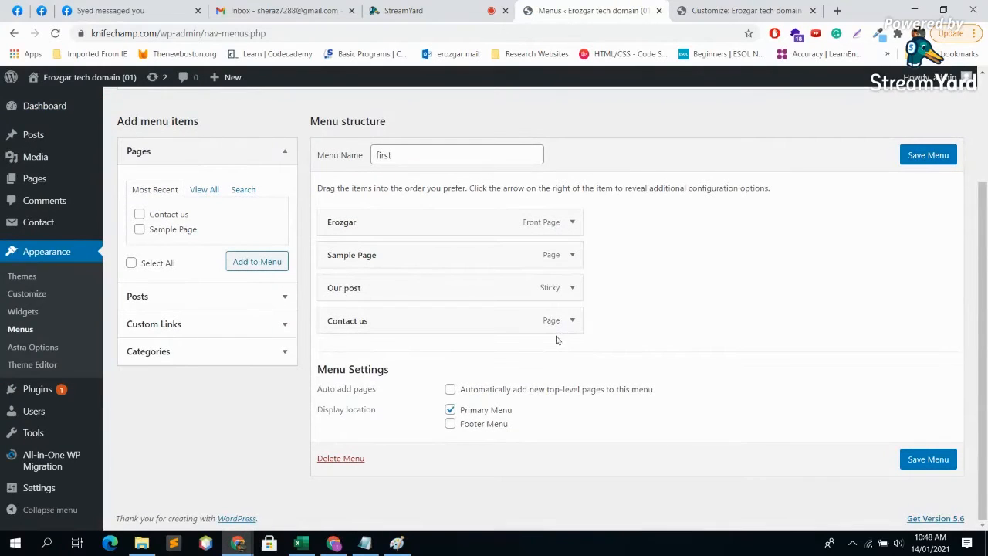
{"action": "left_click", "coordinate": [451, 423]}
{"action": "left_click", "coordinate": [451, 424]}
{"action": "left_click", "coordinate": [928, 159]}
Check the customizer preview's footer, and open the live site in a new tab to inspect the saved menu.
{"action": "left_click", "coordinate": [745, 10]}
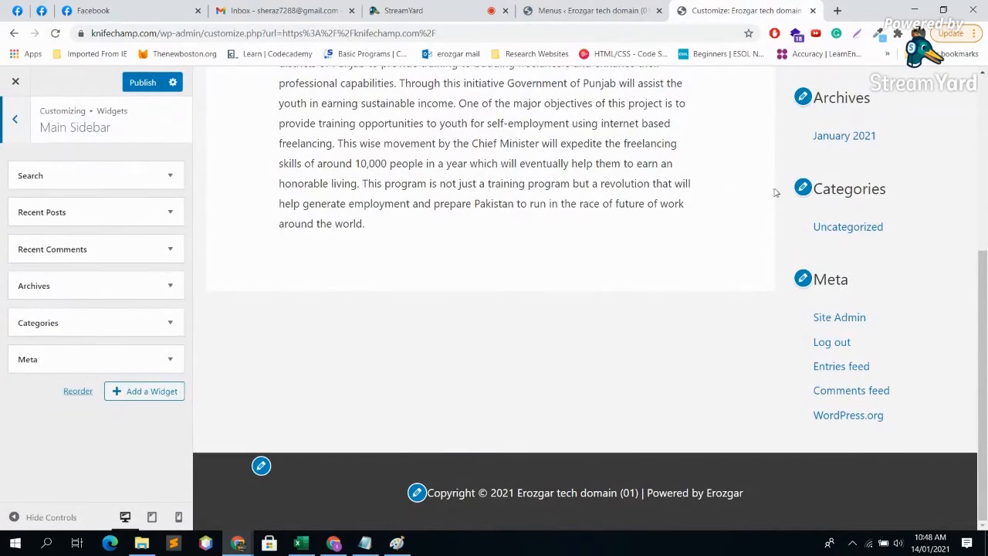
{"action": "left_click", "coordinate": [586, 10]}
{"action": "mouse_move", "coordinate": [85, 79]}
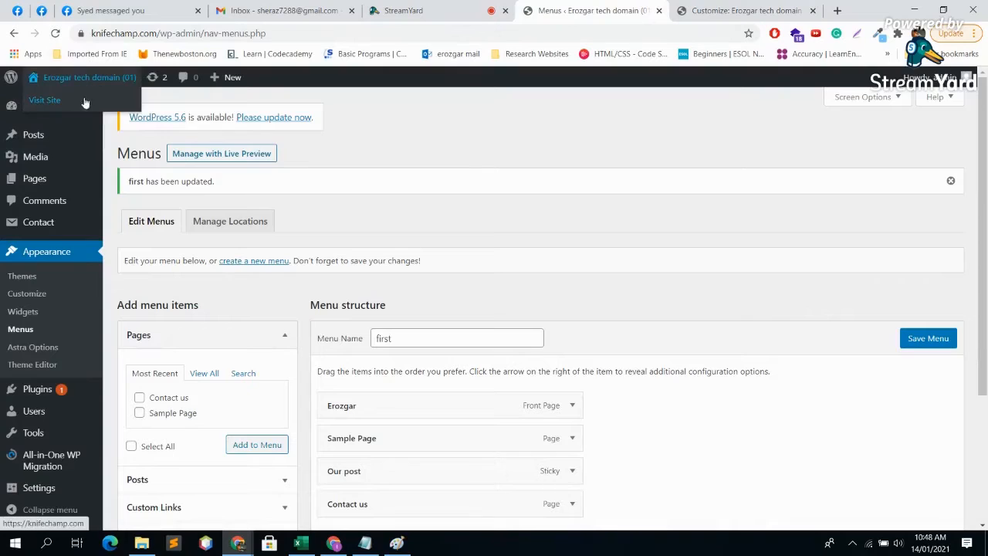
{"action": "right_click", "coordinate": [84, 103]}
{"action": "left_click", "coordinate": [138, 112]}
{"action": "left_click", "coordinate": [641, 10]}
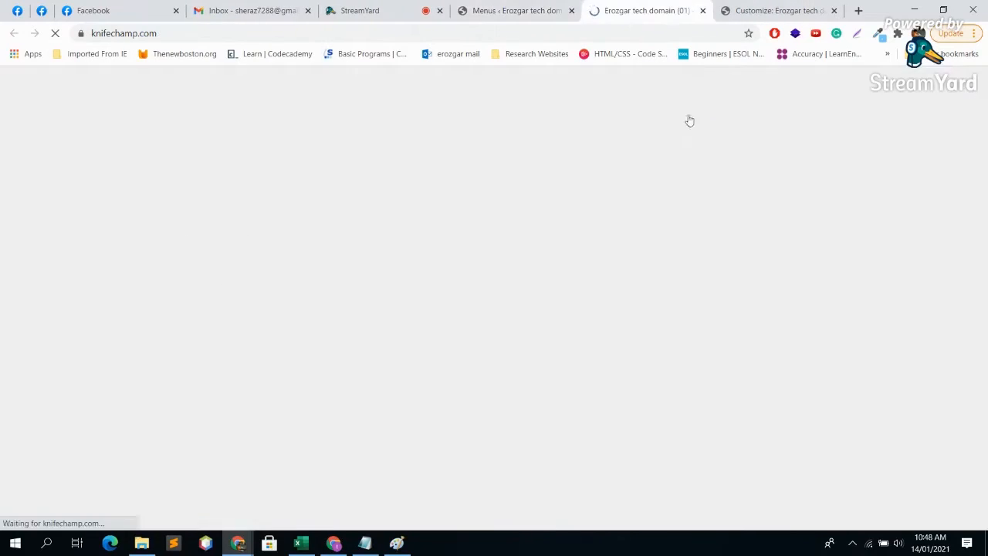
{"action": "scroll", "coordinate": [684, 166], "scroll_direction": "up", "scroll_amount": 10}
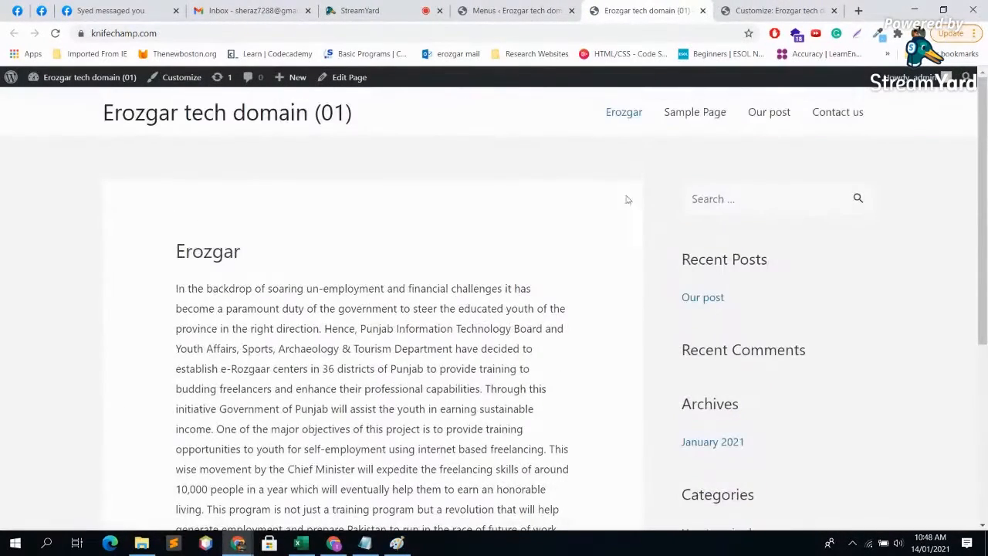
Return to the WordPress Menus page and check which menus are assigned to the Primary Menu and Footer Menu locations.
{"action": "left_click", "coordinate": [524, 10]}
{"action": "scroll", "coordinate": [623, 411], "scroll_direction": "down", "scroll_amount": 2}
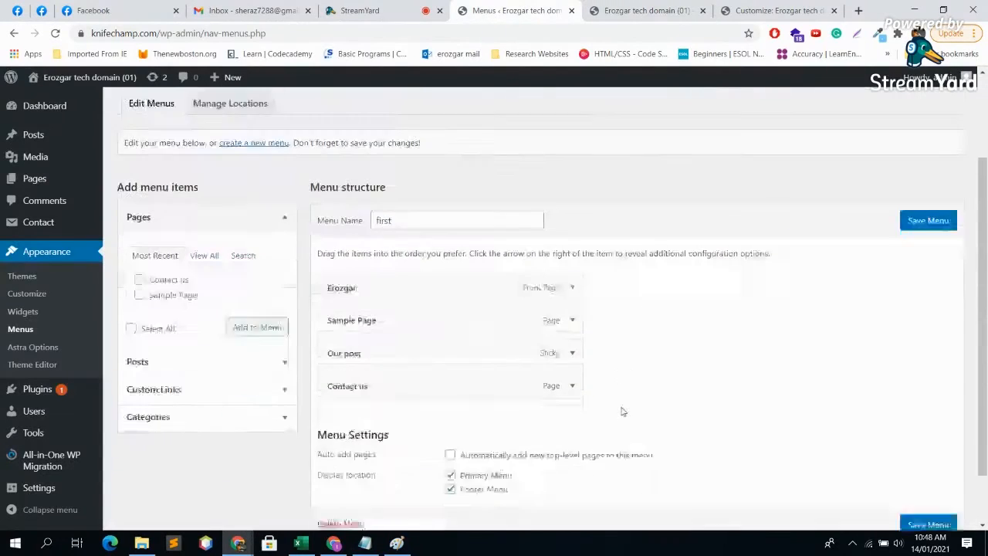
{"action": "scroll", "coordinate": [371, 373], "scroll_direction": "up", "scroll_amount": 3}
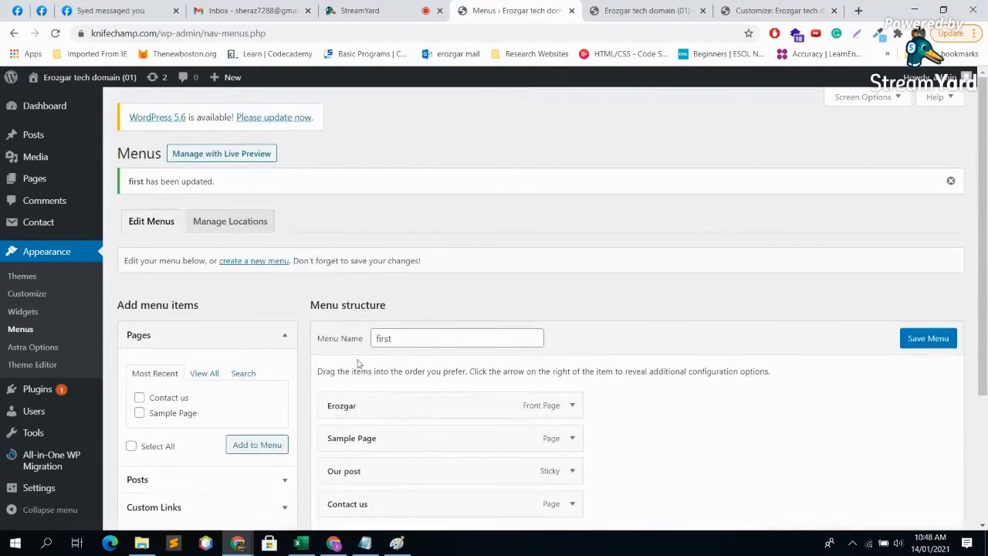
{"action": "left_click", "coordinate": [245, 223]}
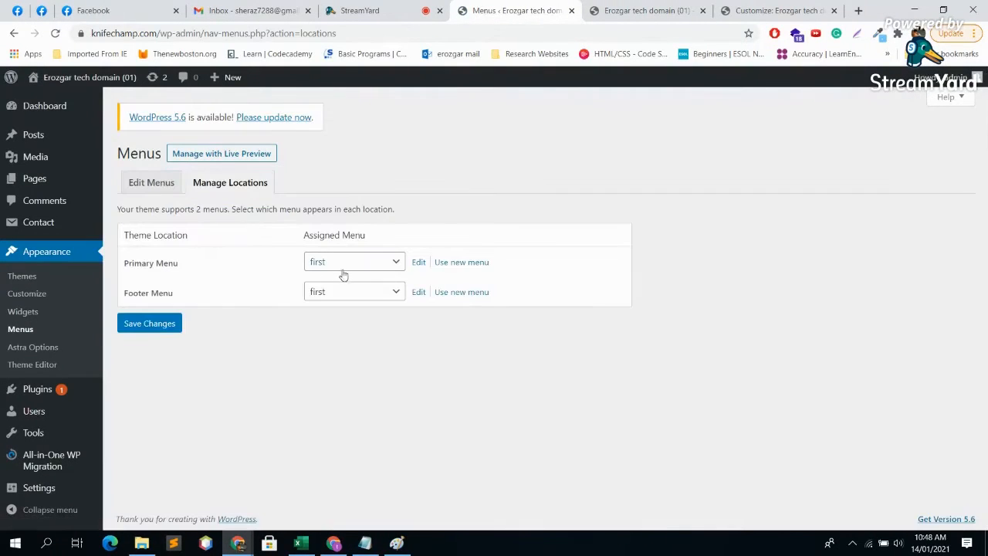
{"action": "left_click", "coordinate": [363, 294]}
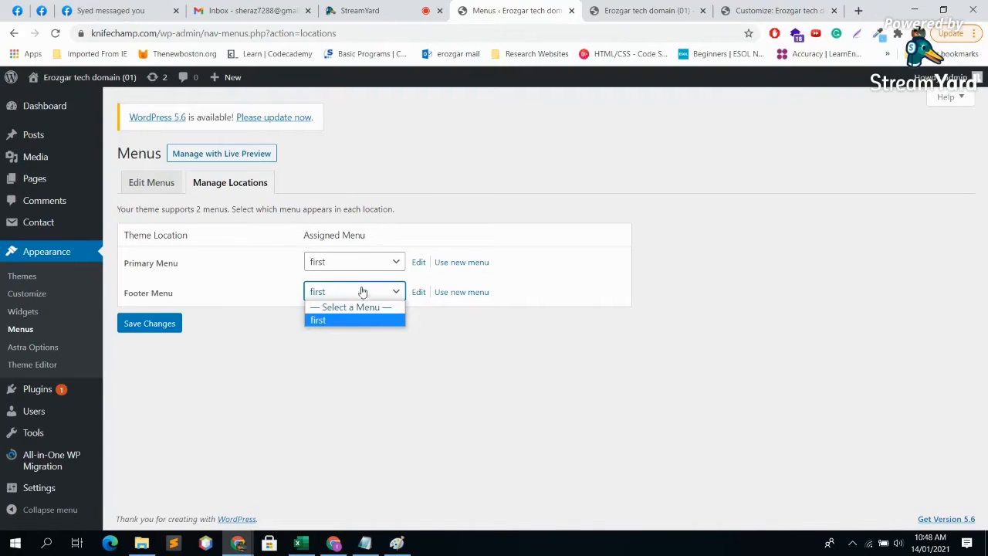
{"action": "left_click", "coordinate": [373, 264]}
{"action": "left_click", "coordinate": [321, 290]}
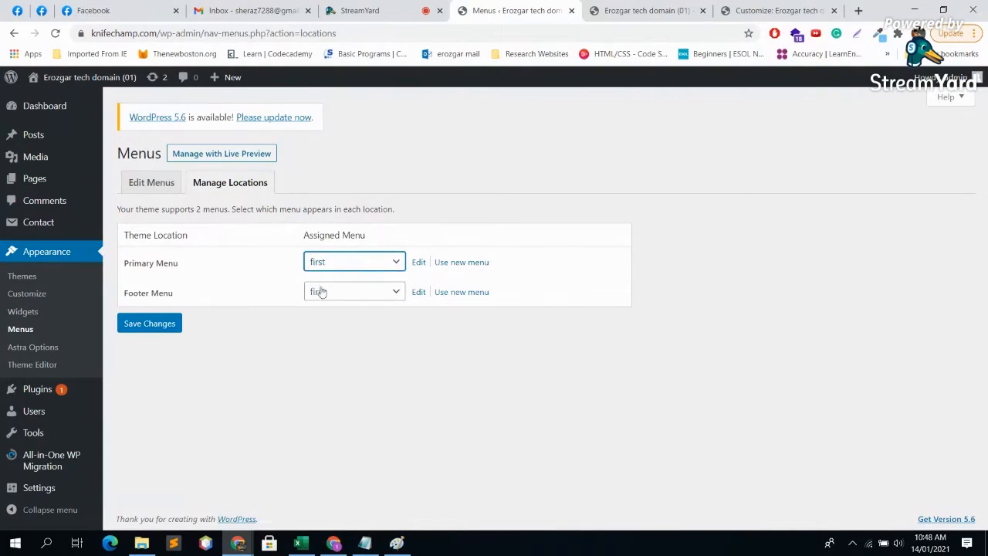
Open the menu locations in the live preview, and open the Footer Menu's assigned menu to view its location settings.
{"action": "left_click", "coordinate": [244, 154]}
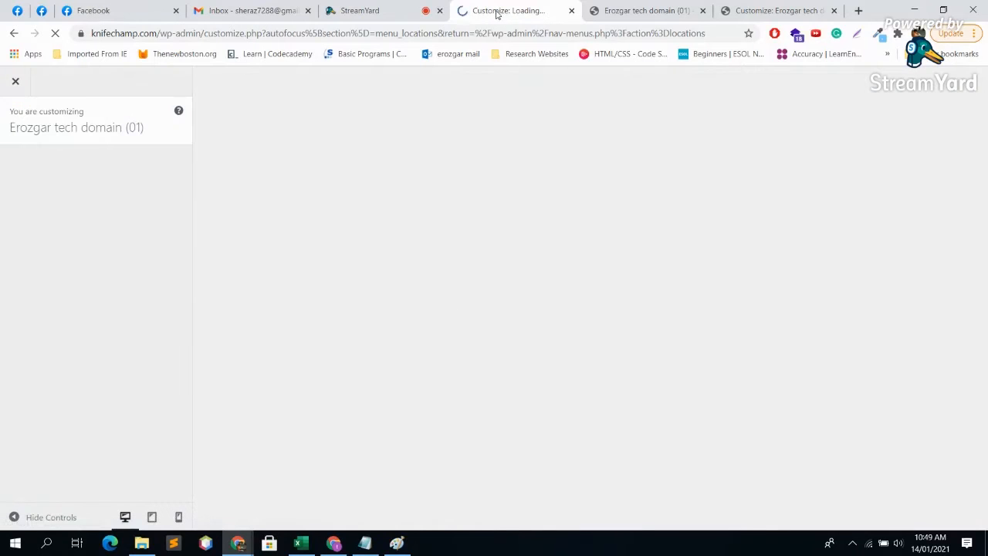
{"action": "scroll", "coordinate": [386, 349], "scroll_direction": "down", "scroll_amount": 5}
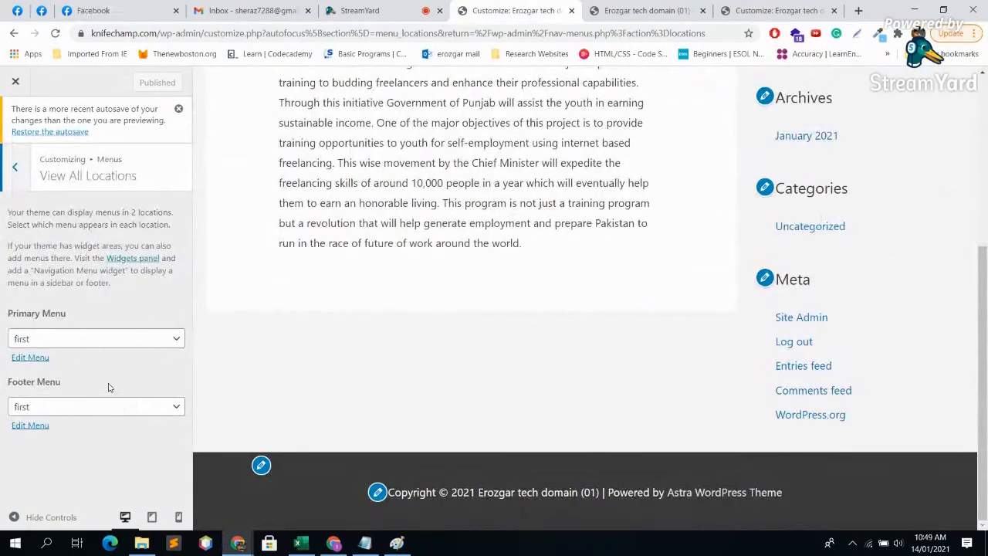
{"action": "left_click", "coordinate": [110, 412]}
{"action": "left_click", "coordinate": [84, 407]}
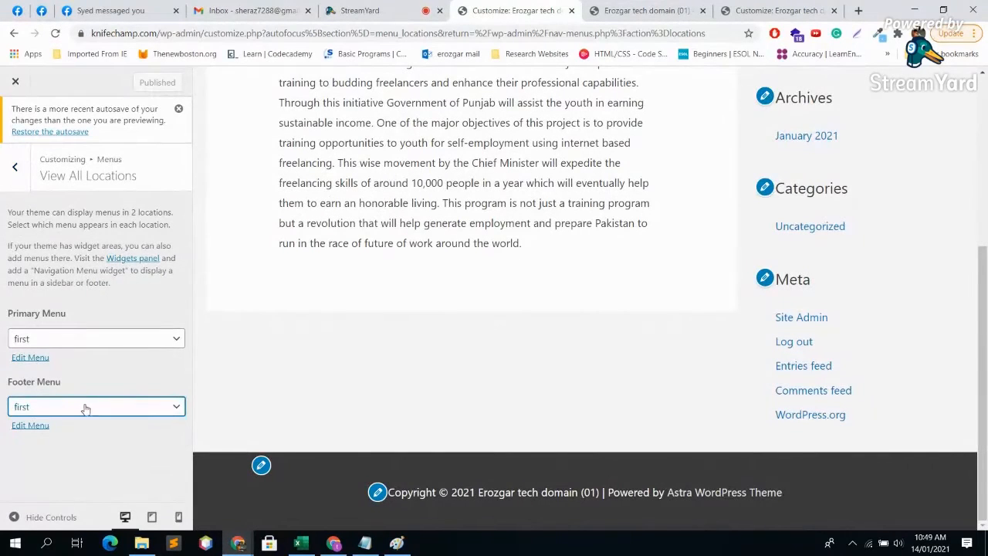
{"action": "left_click", "coordinate": [34, 425]}
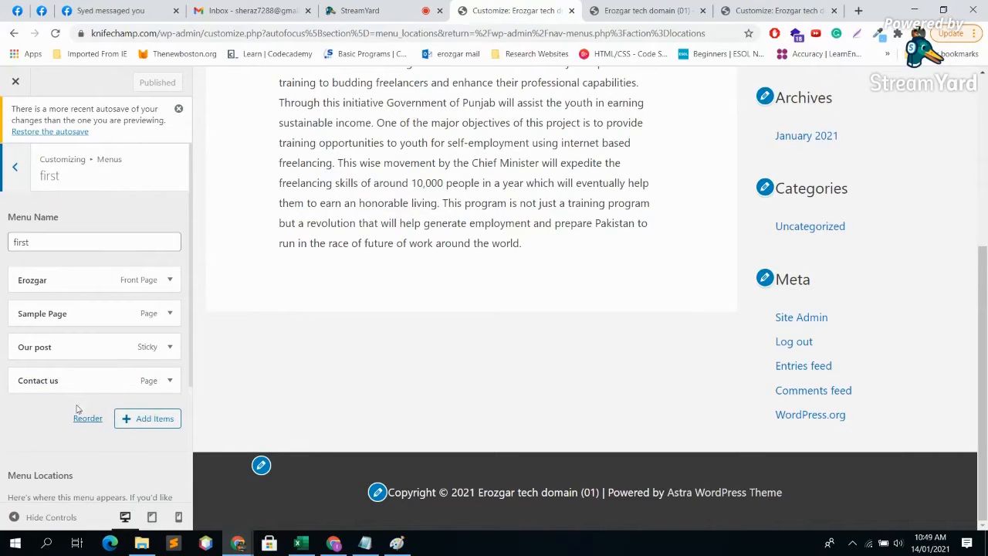
{"action": "scroll", "coordinate": [77, 409], "scroll_direction": "down", "scroll_amount": 2}
{"action": "scroll", "coordinate": [58, 426], "scroll_direction": "down", "scroll_amount": 1}
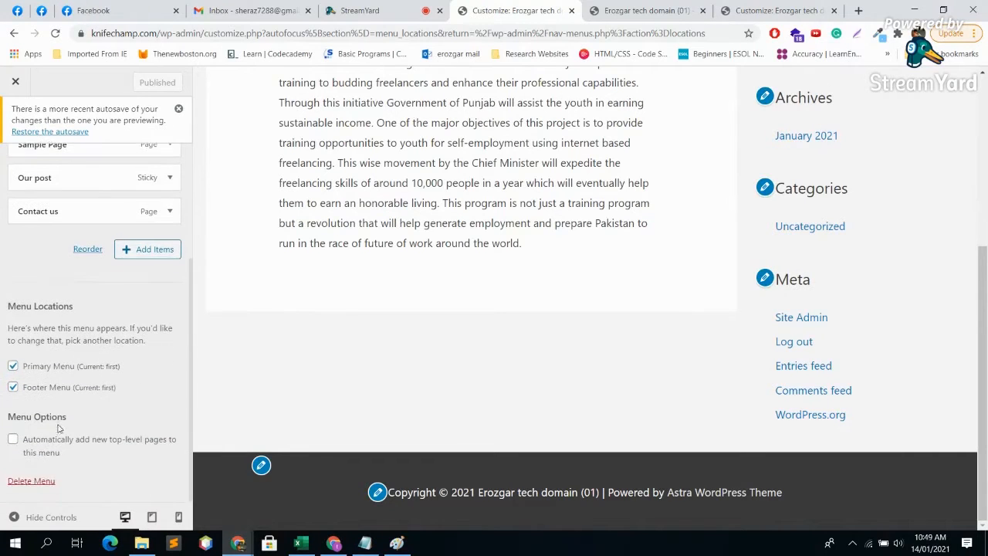
Try turning the Primary Menu location off and automatic adding of new top-level pages on for the menu "first", and restore both.
{"action": "left_click", "coordinate": [34, 368]}
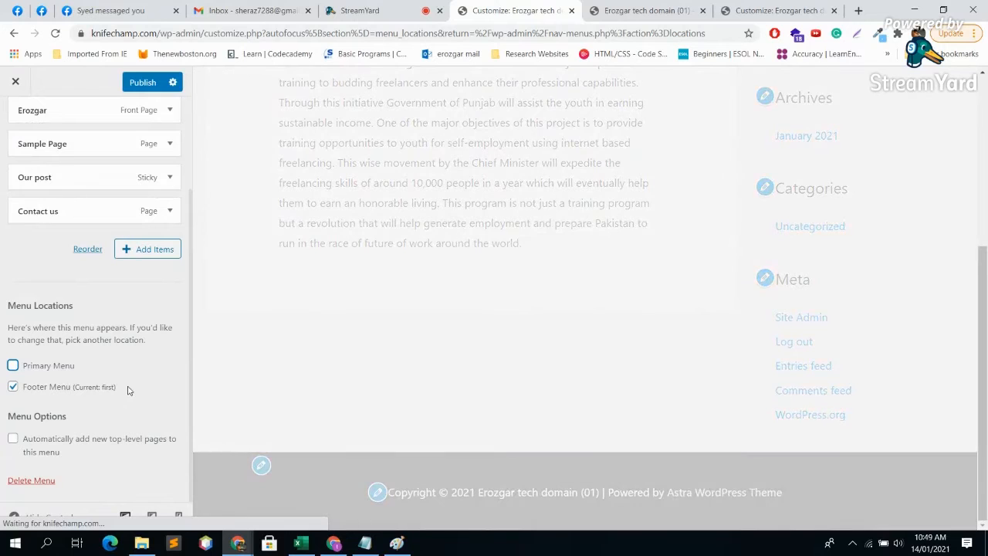
{"action": "left_click", "coordinate": [69, 446]}
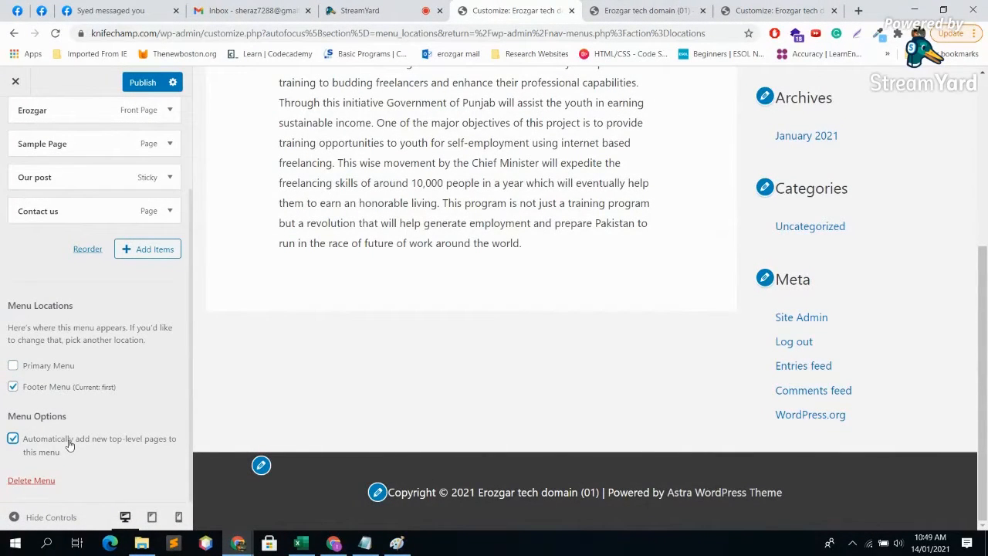
{"action": "left_click", "coordinate": [69, 446]}
{"action": "left_click", "coordinate": [44, 366]}
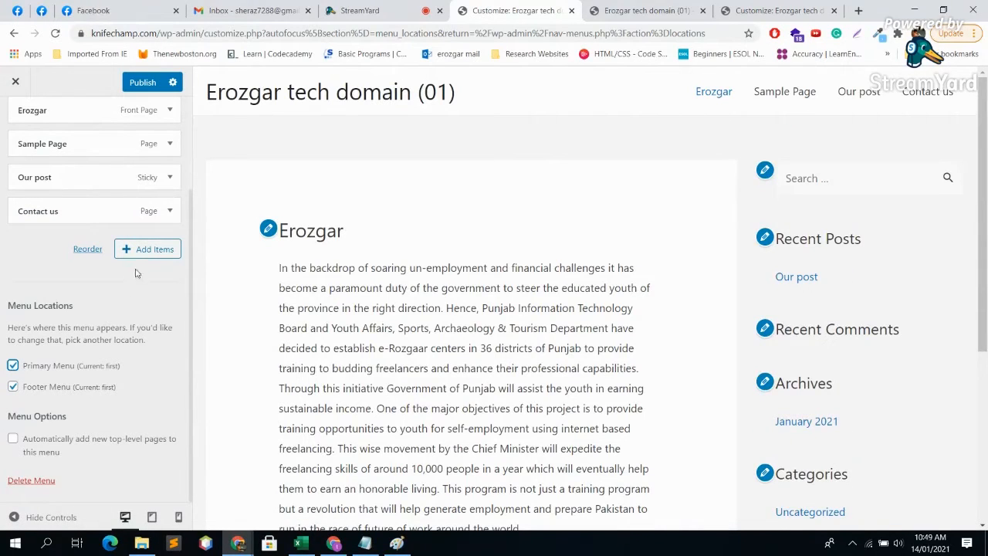
Leave the settings of the menu "first" and open the Main Sidebar area in the customizer's Widgets section.
{"action": "scroll", "coordinate": [93, 224], "scroll_direction": "up", "scroll_amount": 2}
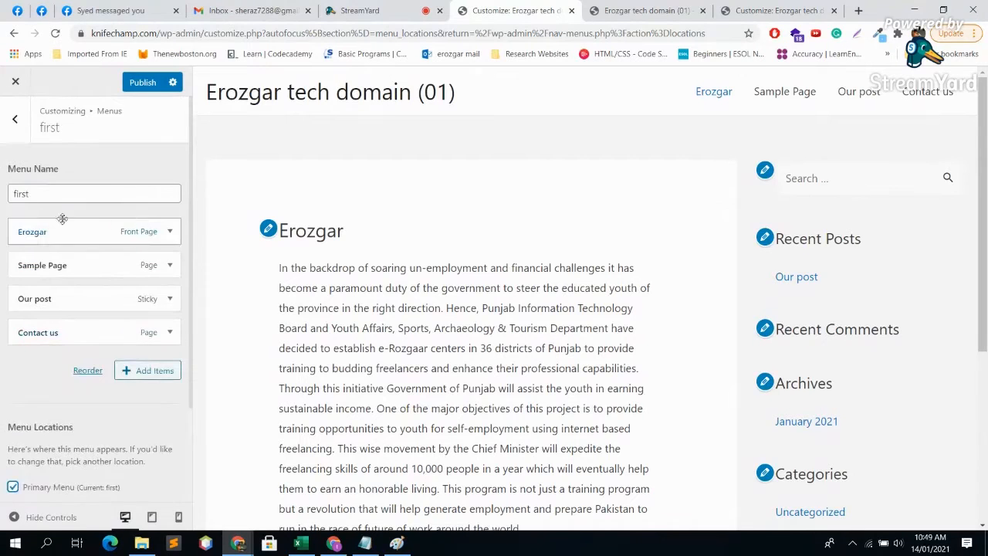
{"action": "scroll", "coordinate": [110, 298], "scroll_direction": "down", "scroll_amount": 2}
{"action": "scroll", "coordinate": [110, 298], "scroll_direction": "up", "scroll_amount": 2}
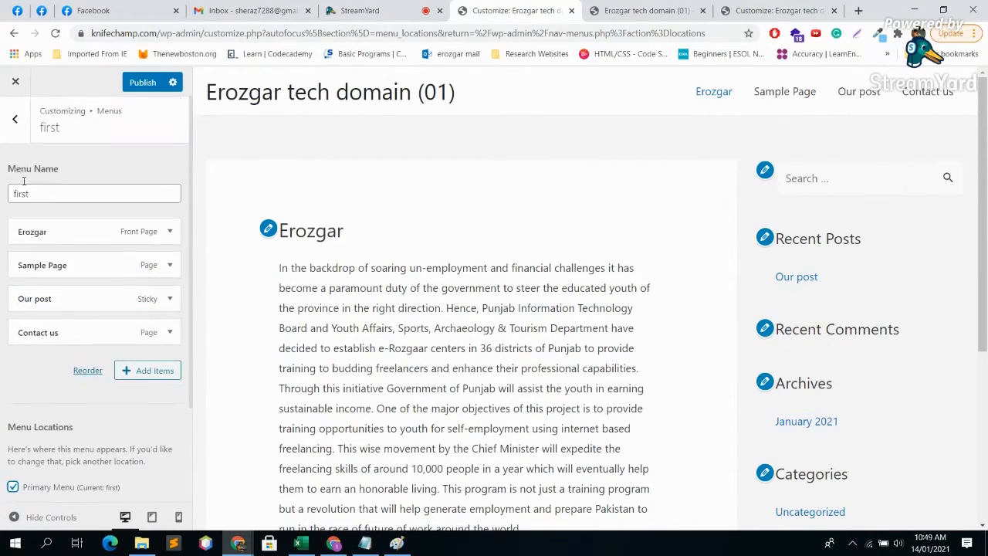
{"action": "left_click", "coordinate": [14, 118]}
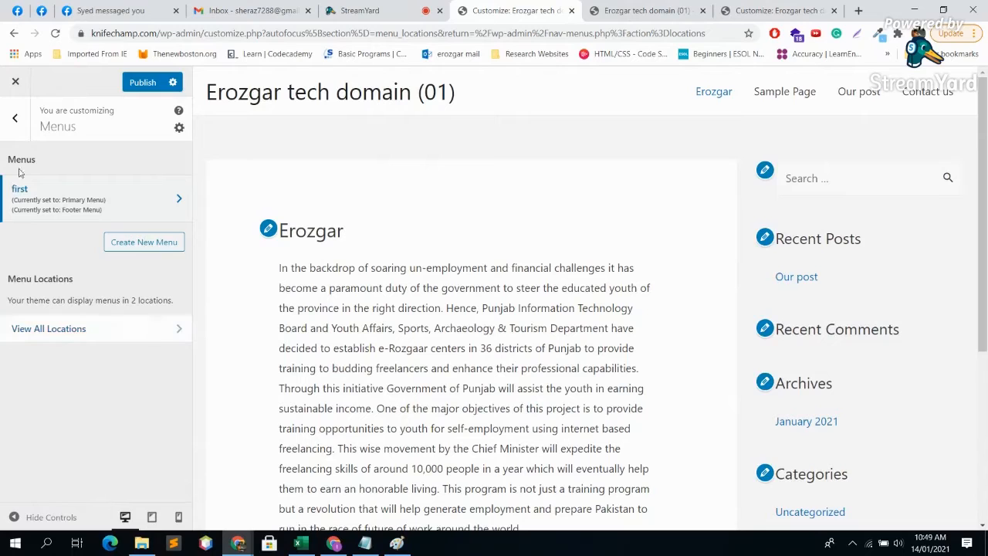
{"action": "left_click", "coordinate": [15, 119]}
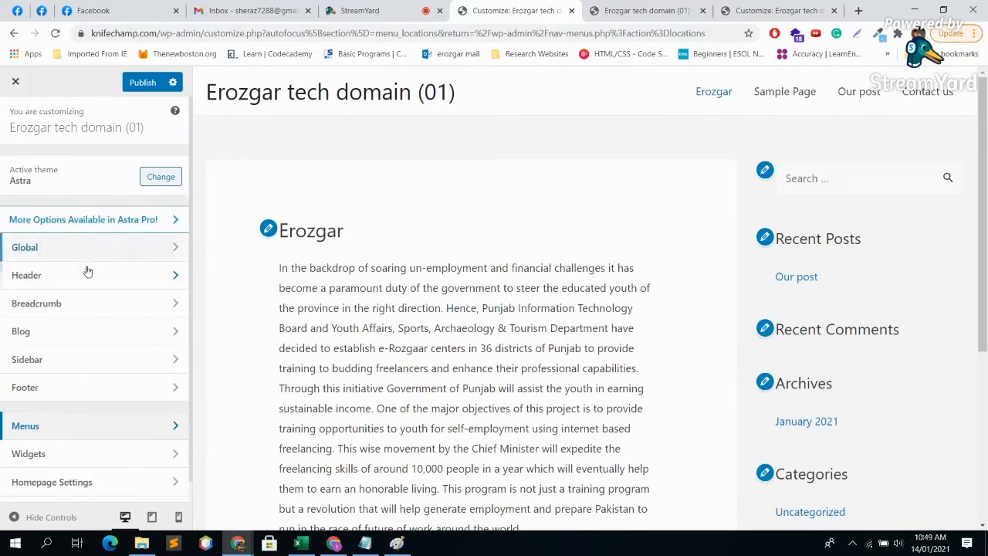
{"action": "left_click", "coordinate": [68, 456]}
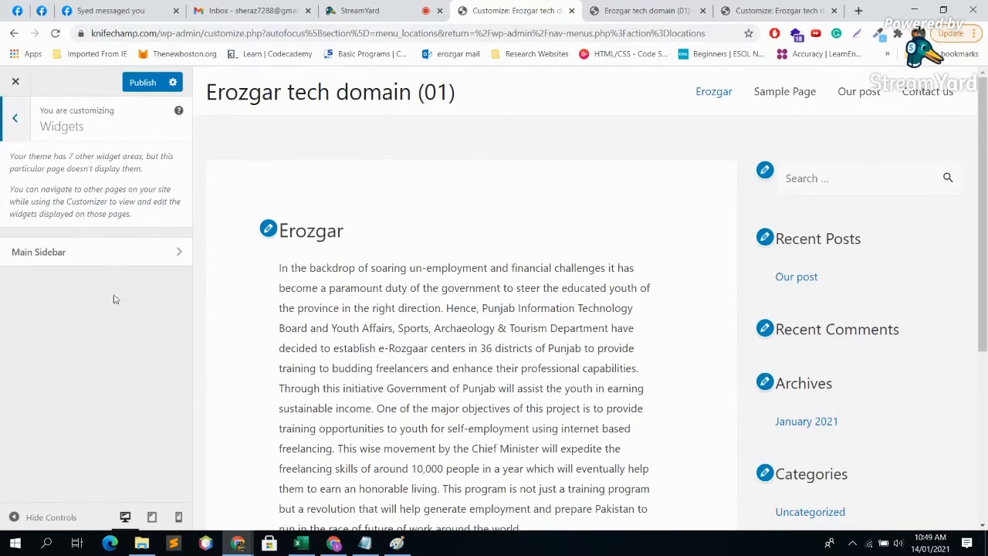
{"action": "left_click", "coordinate": [97, 259]}
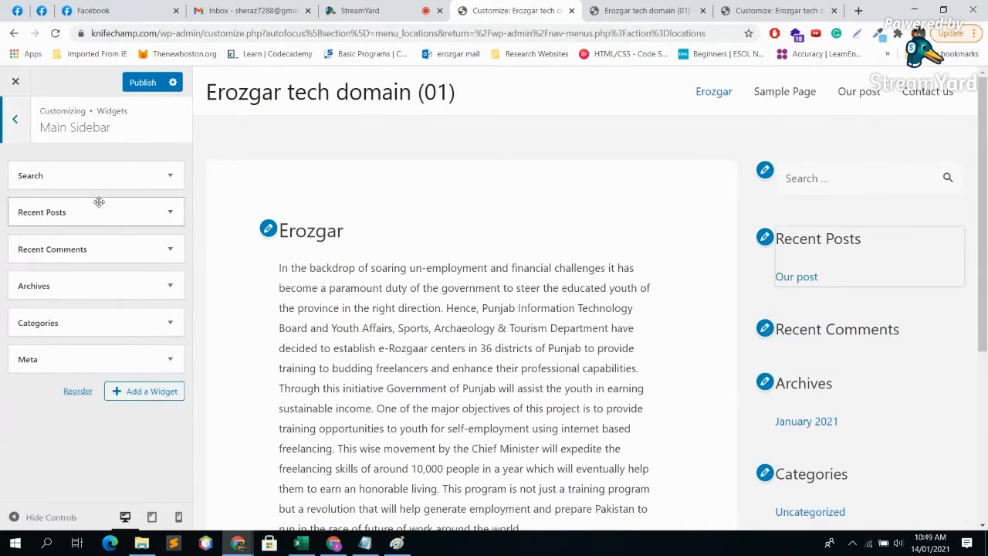
Browse the widgets available for the Main Sidebar, search them for "foo", and clear the search.
{"action": "left_click", "coordinate": [132, 393]}
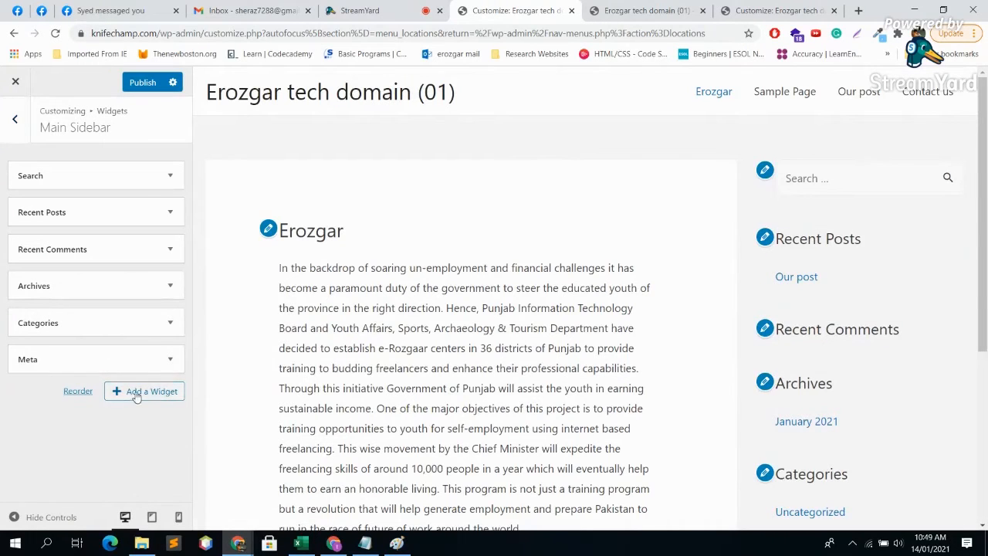
{"action": "scroll", "coordinate": [324, 362], "scroll_direction": "down", "scroll_amount": 5}
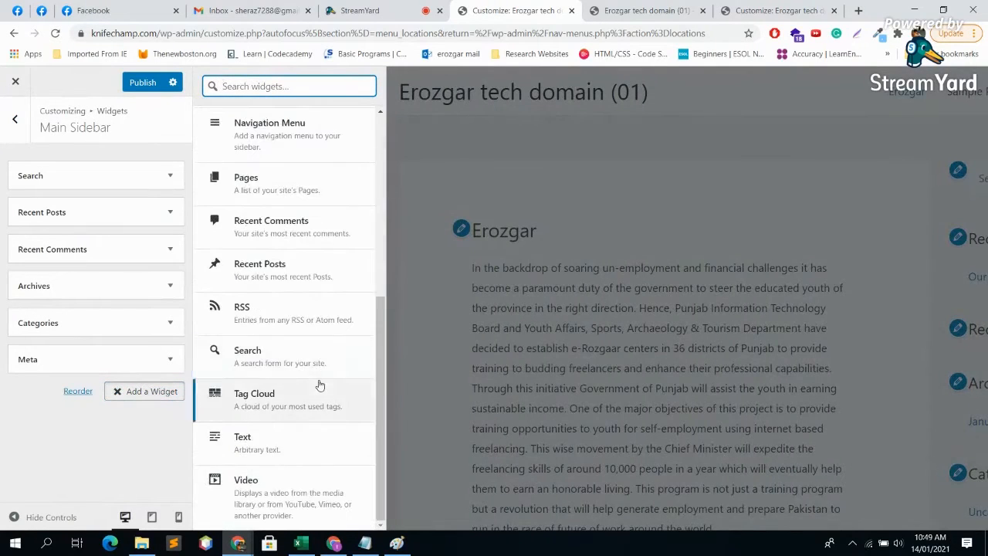
{"action": "scroll", "coordinate": [273, 466], "scroll_direction": "up", "scroll_amount": 2}
{"action": "scroll", "coordinate": [273, 466], "scroll_direction": "up", "scroll_amount": 3}
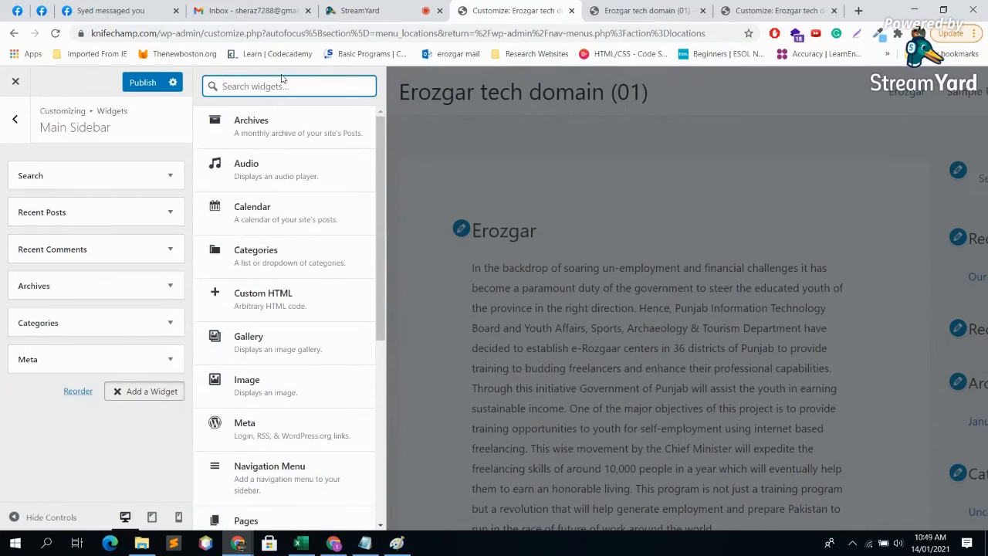
{"action": "type", "text": "foo"}
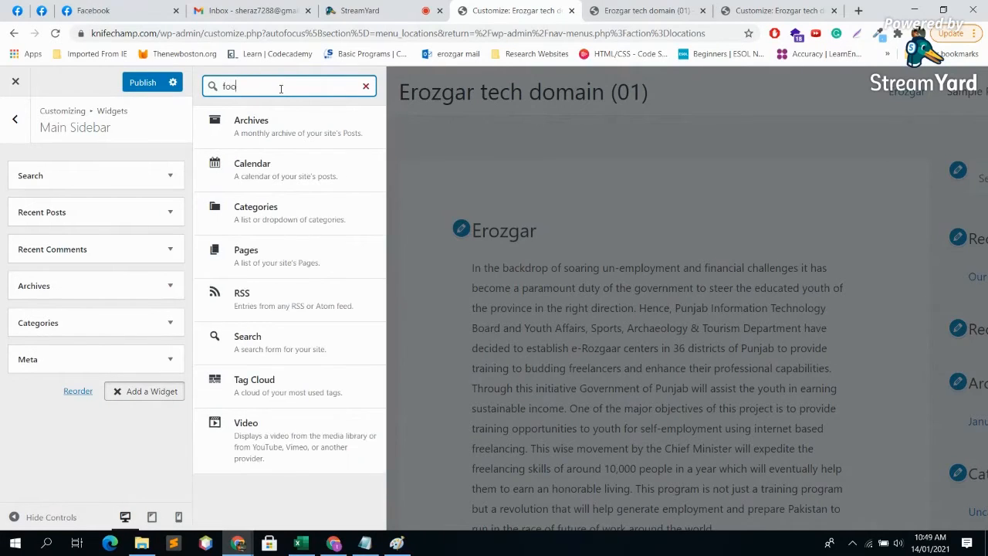
{"action": "left_click", "coordinate": [366, 86]}
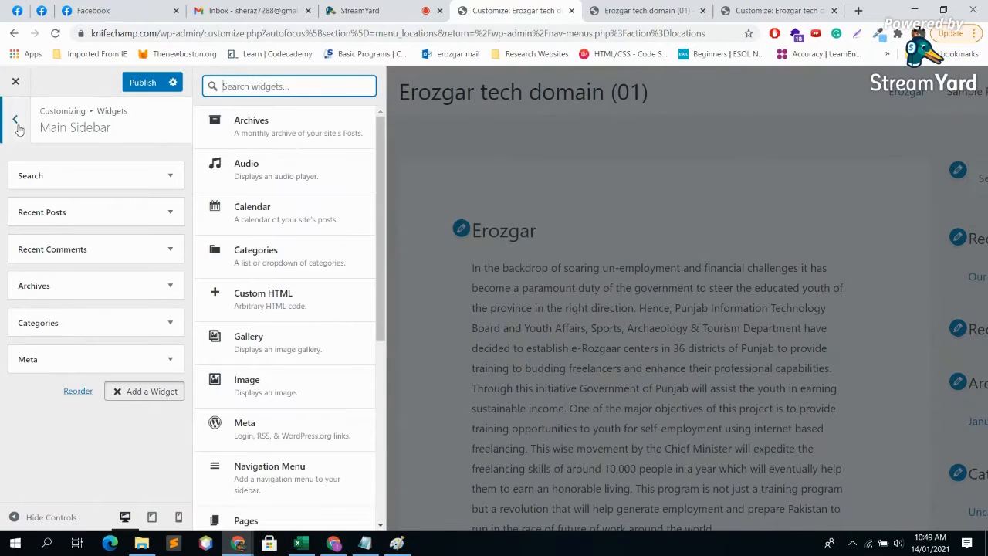
Leave the Widgets section and set Section 2 of the Footer Bar to Footer Menu.
{"action": "left_click", "coordinate": [16, 123]}
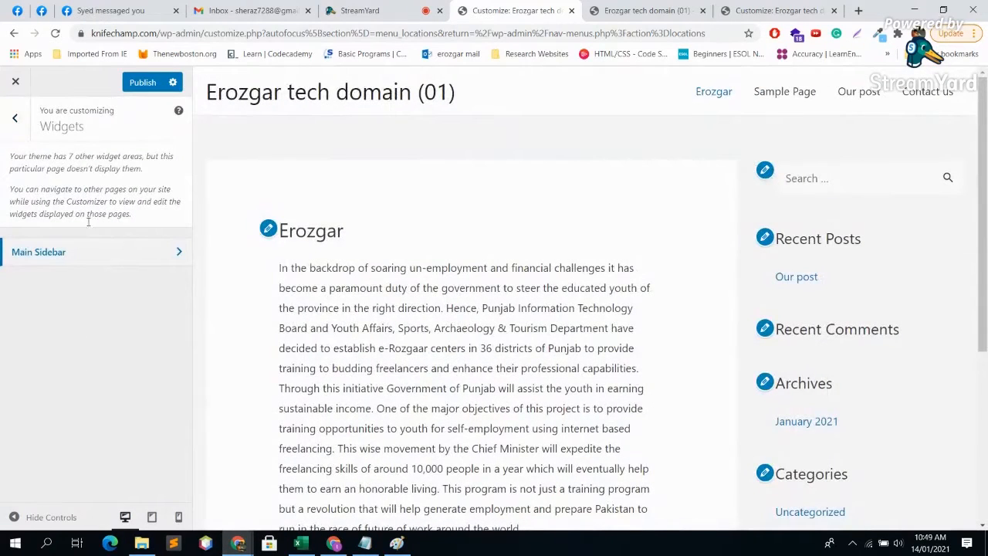
{"action": "left_click", "coordinate": [14, 117]}
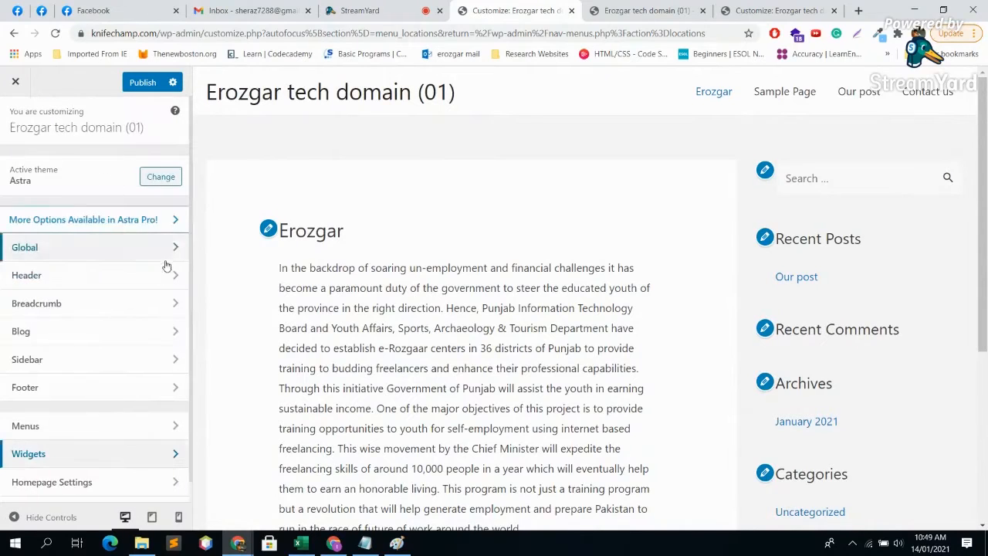
{"action": "left_click", "coordinate": [48, 394]}
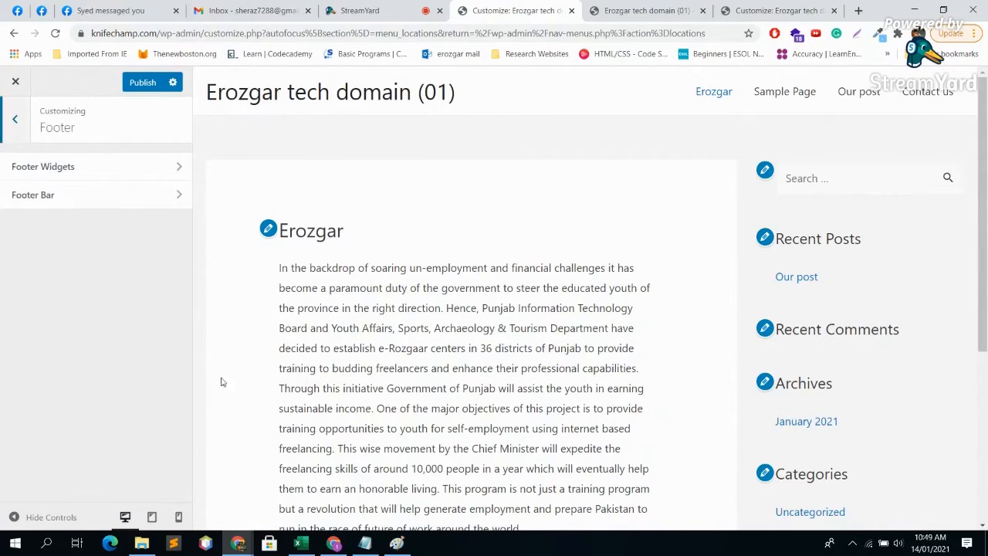
{"action": "left_click", "coordinate": [108, 199]}
{"action": "scroll", "coordinate": [139, 291], "scroll_direction": "down", "scroll_amount": 3}
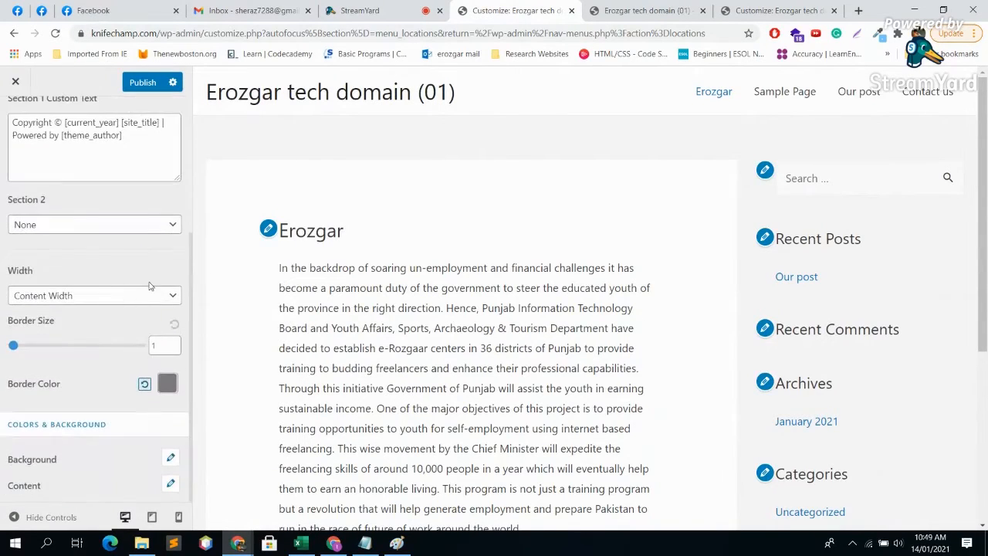
{"action": "left_click", "coordinate": [131, 225]}
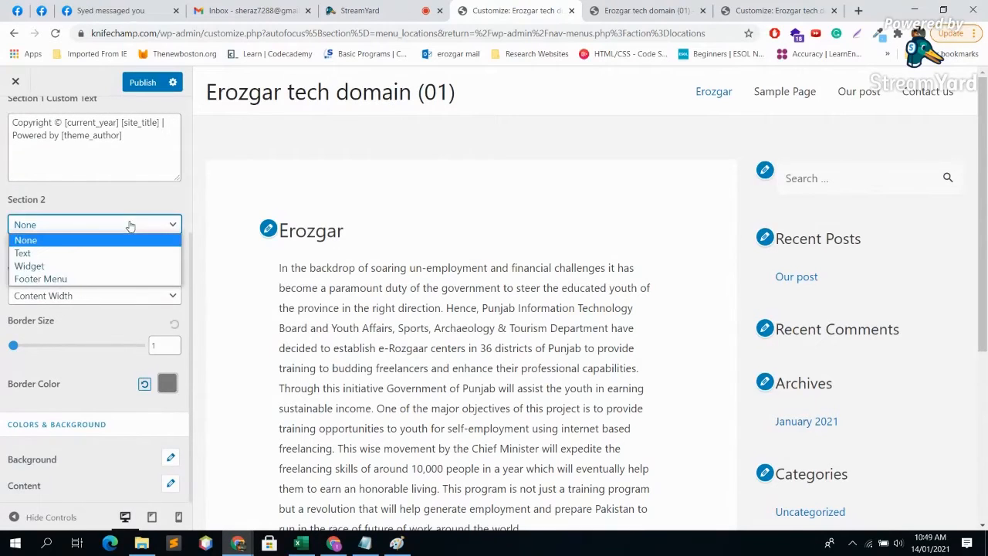
{"action": "left_click", "coordinate": [92, 279]}
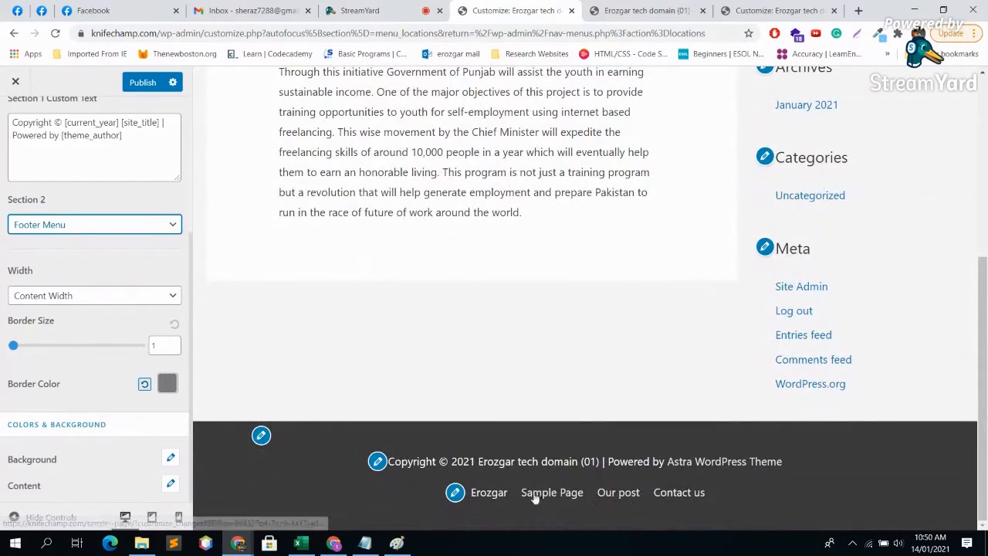
Set Section 2 of the Footer Bar back to None.
{"action": "left_click", "coordinate": [109, 225]}
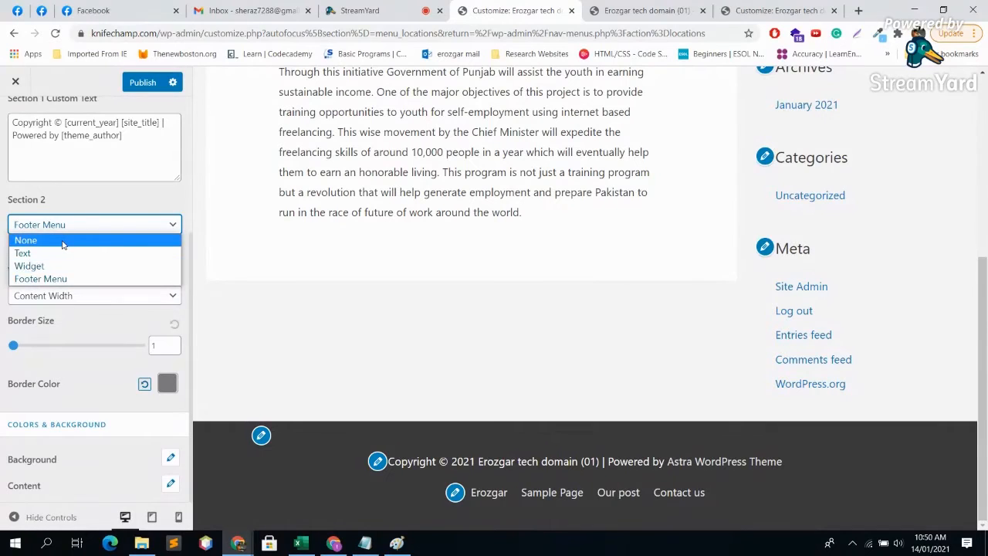
{"action": "left_click", "coordinate": [63, 241]}
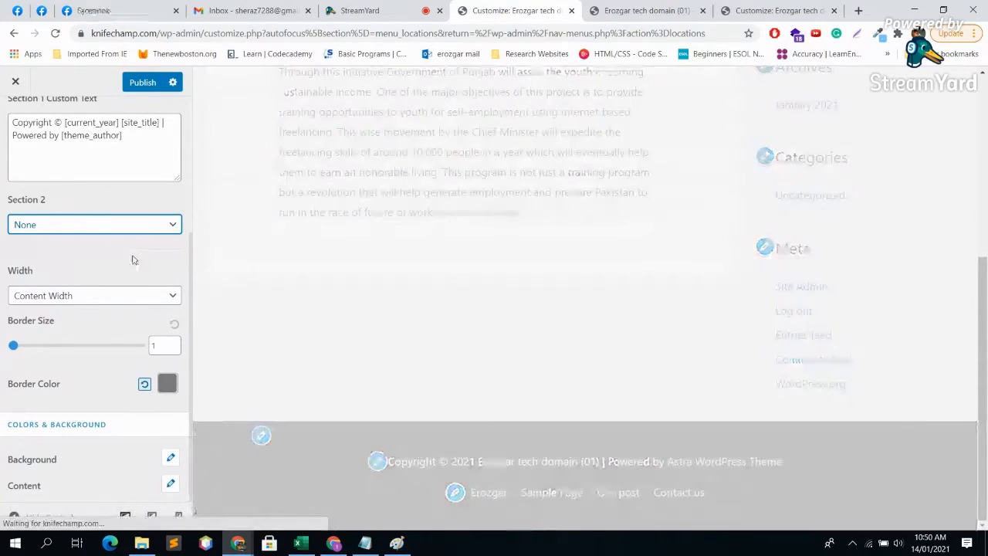
{"action": "scroll", "coordinate": [133, 259], "scroll_direction": "up", "scroll_amount": 3}
Check the viewer comments in StreamYard, and return to the customizer's main list of sections.
{"action": "left_click", "coordinate": [389, 7]}
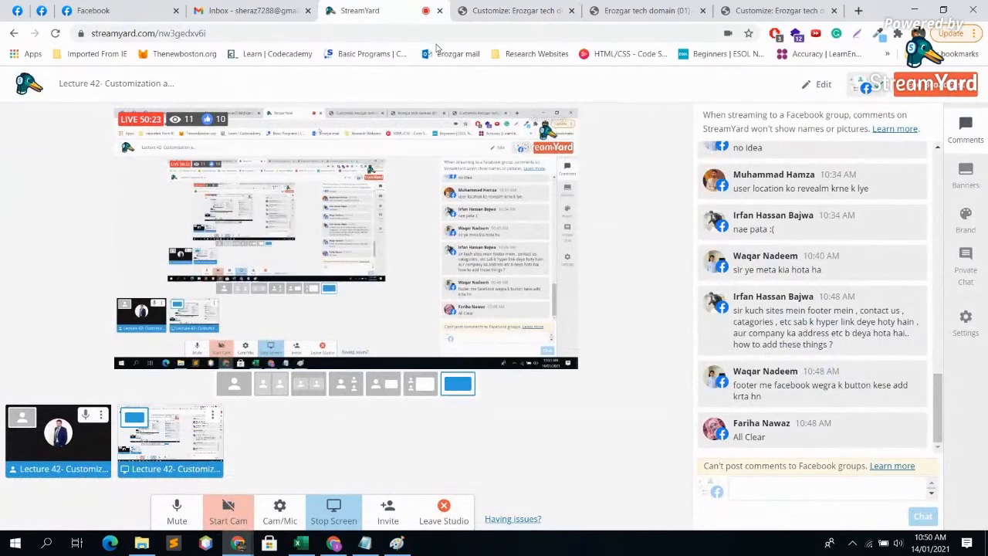
{"action": "left_click", "coordinate": [501, 10]}
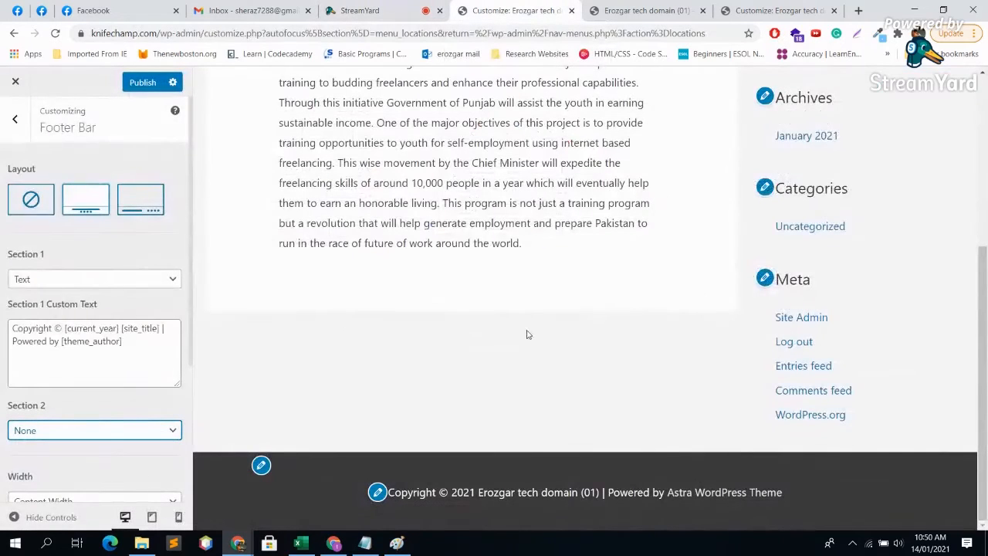
{"action": "left_click", "coordinate": [21, 130]}
{"action": "left_click", "coordinate": [15, 122]}
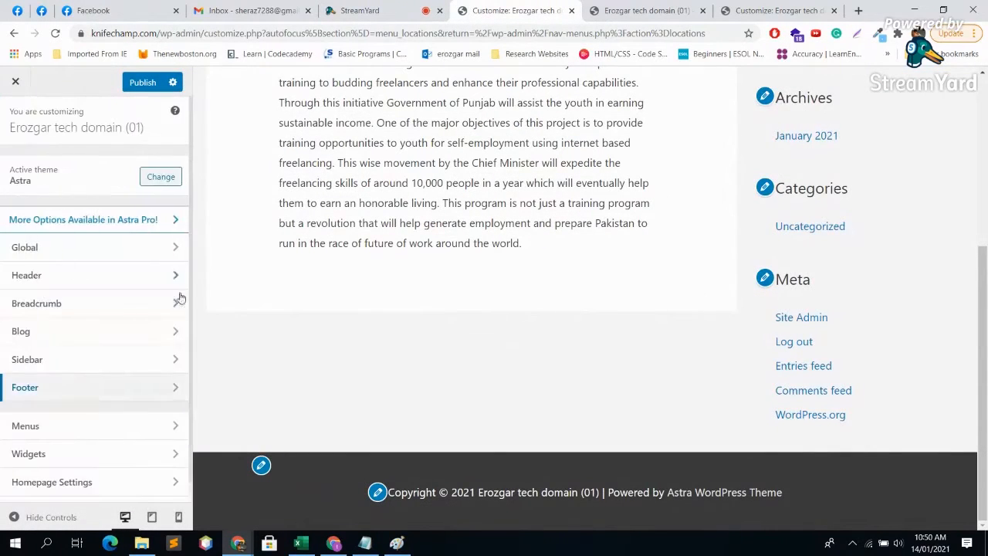
Look into the Menus section of the customizer, and open the Widgets section.
{"action": "left_click", "coordinate": [117, 427]}
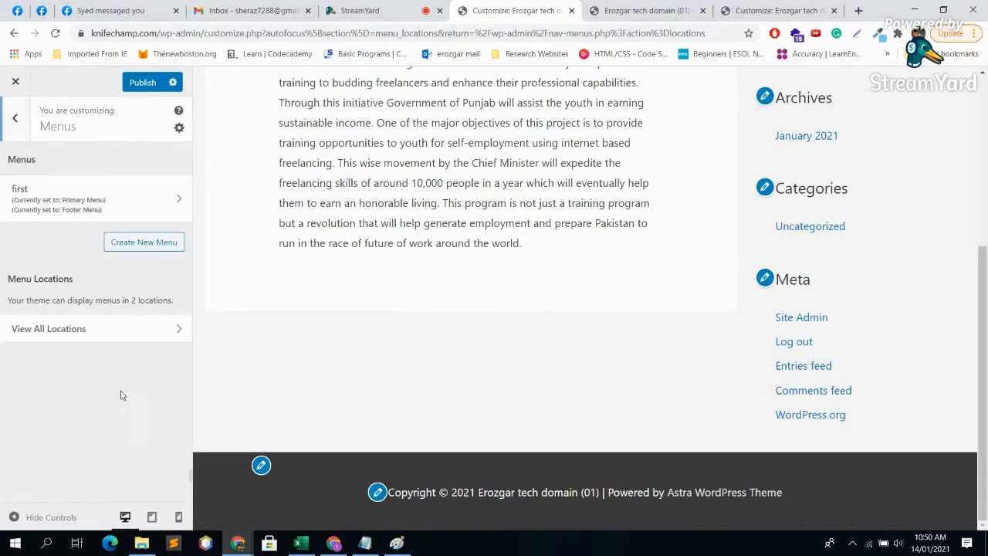
{"action": "left_click", "coordinate": [14, 118]}
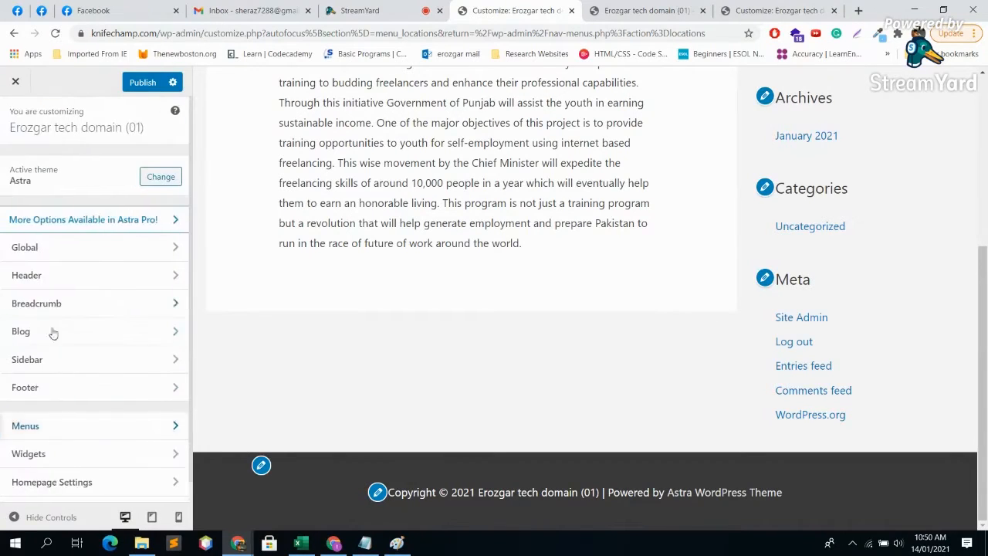
{"action": "left_click", "coordinate": [83, 455]}
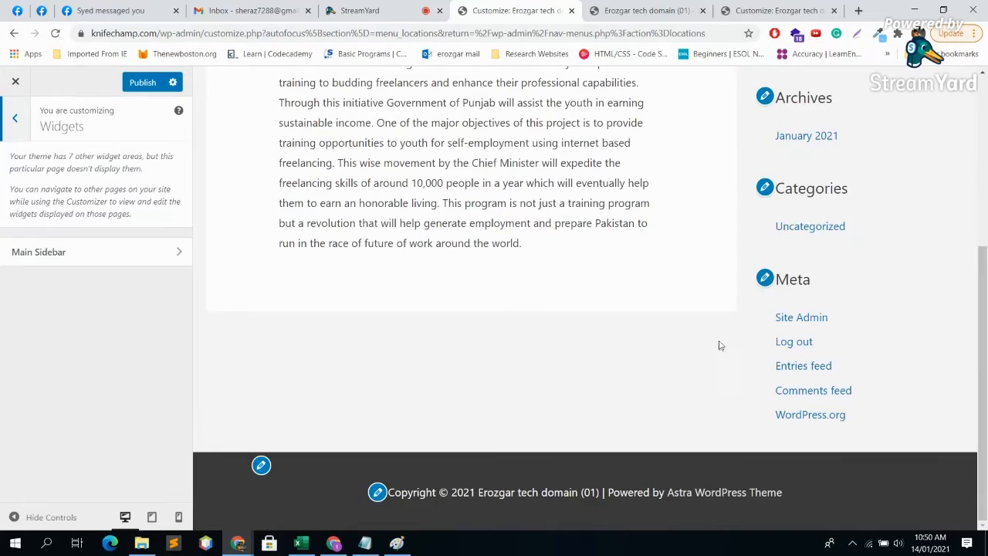
Read the viewer comments in StreamYard, and return to the customizer to examine the sidebar widgets in the page preview.
{"action": "left_click", "coordinate": [390, 10]}
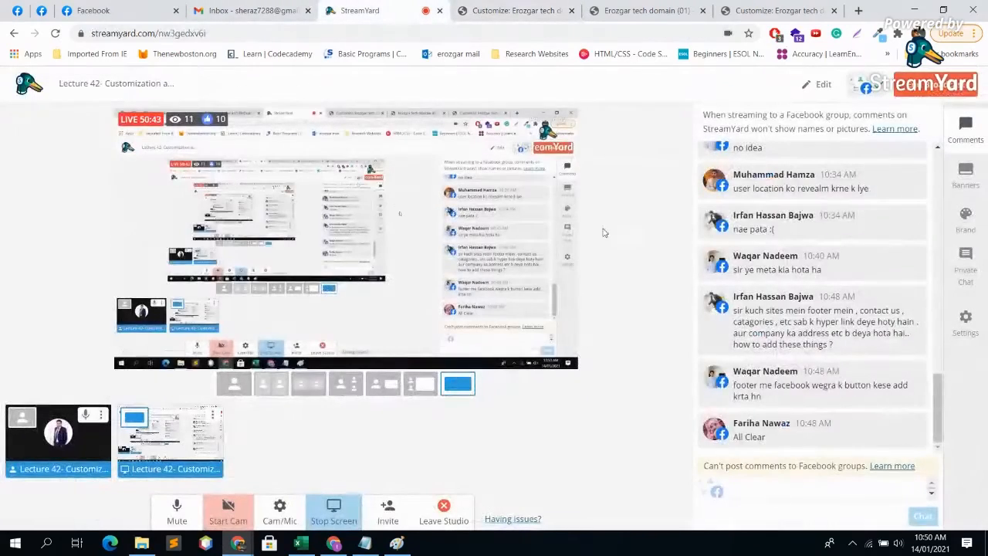
{"action": "mouse_move", "coordinate": [875, 223]}
{"action": "left_click", "coordinate": [500, 10]}
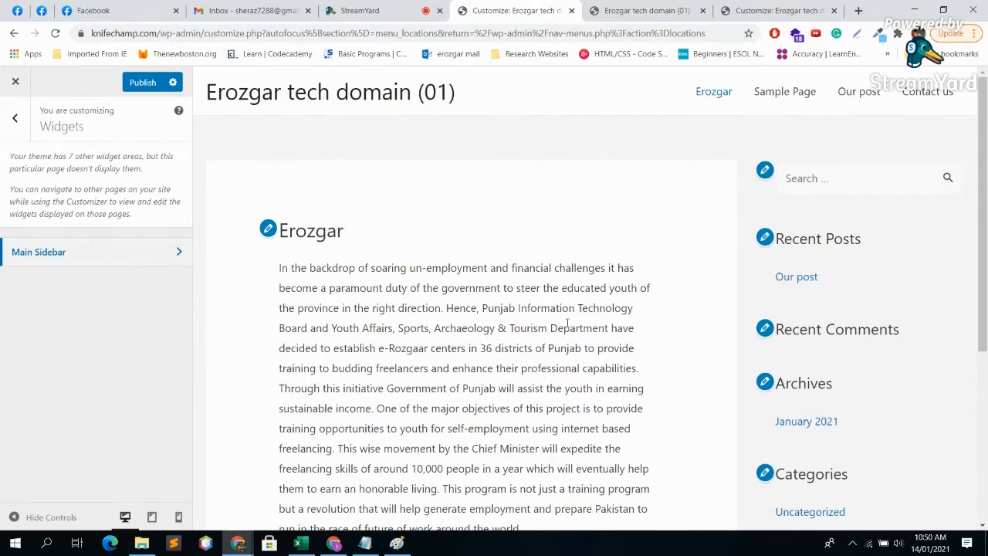
{"action": "left_click", "coordinate": [918, 179]}
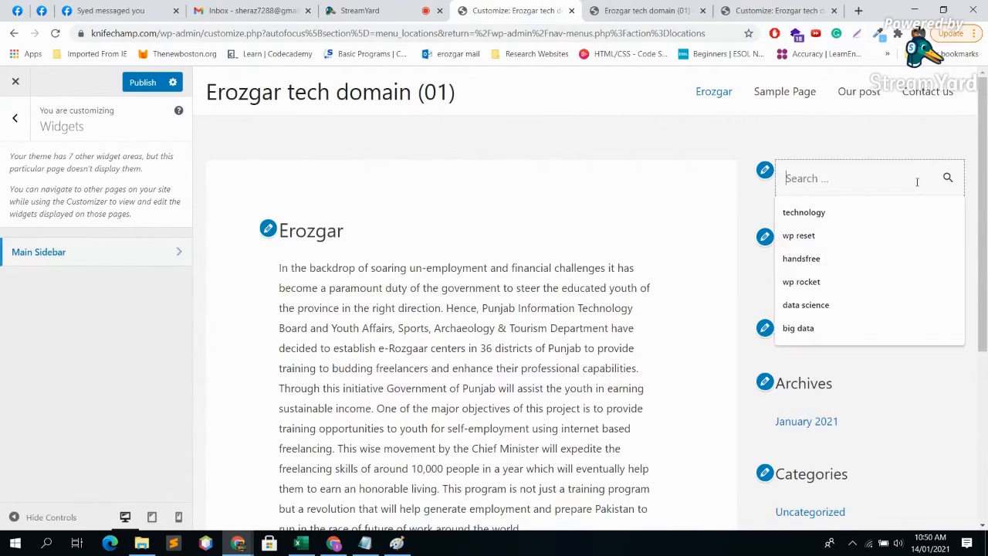
{"action": "left_click", "coordinate": [551, 261]}
{"action": "scroll", "coordinate": [840, 262], "scroll_direction": "down", "scroll_amount": 2}
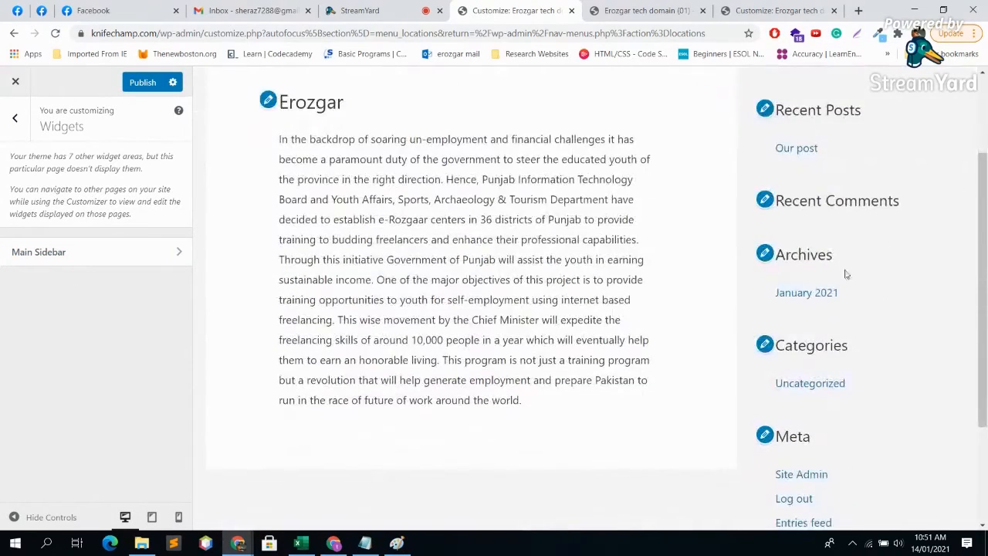
{"action": "scroll", "coordinate": [877, 283], "scroll_direction": "down", "scroll_amount": 2}
{"action": "scroll", "coordinate": [301, 300], "scroll_direction": "up", "scroll_amount": 3}
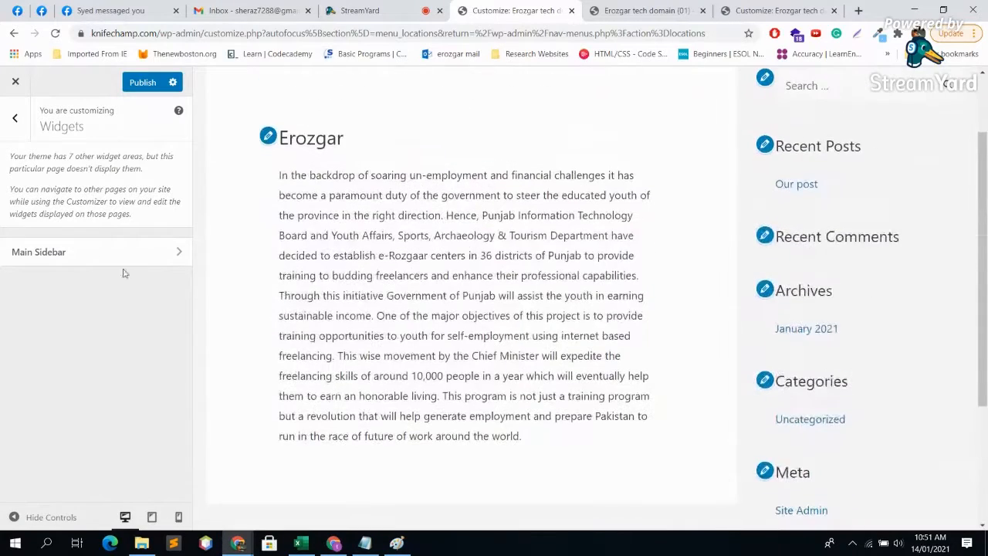
Open the Main Sidebar widget area and remove its Categories widget.
{"action": "left_click", "coordinate": [131, 252]}
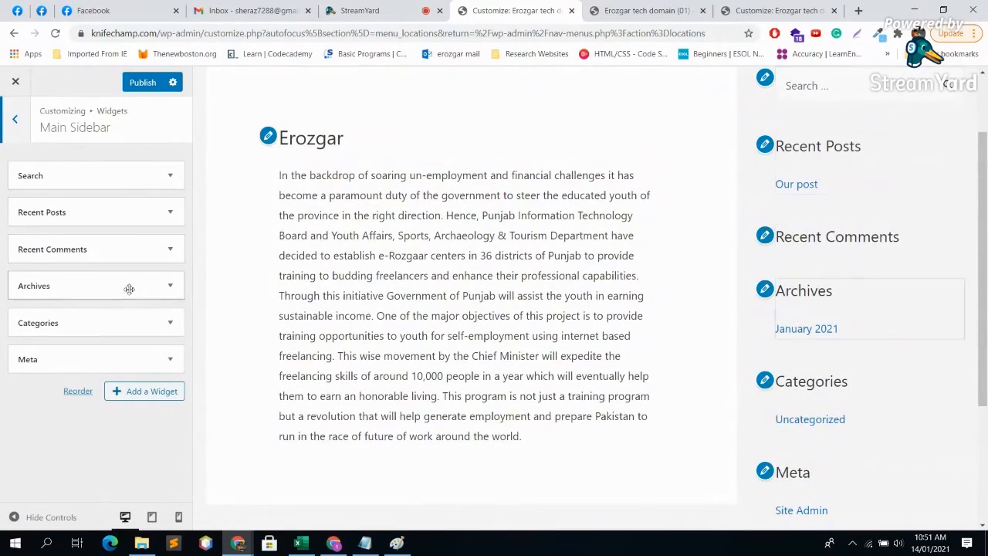
{"action": "left_click", "coordinate": [175, 323]}
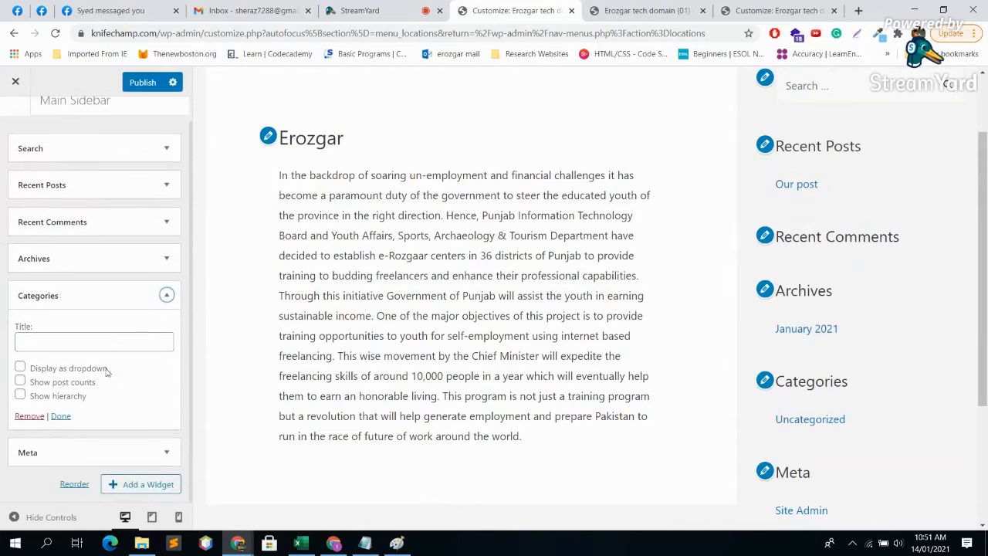
{"action": "left_click", "coordinate": [29, 440]}
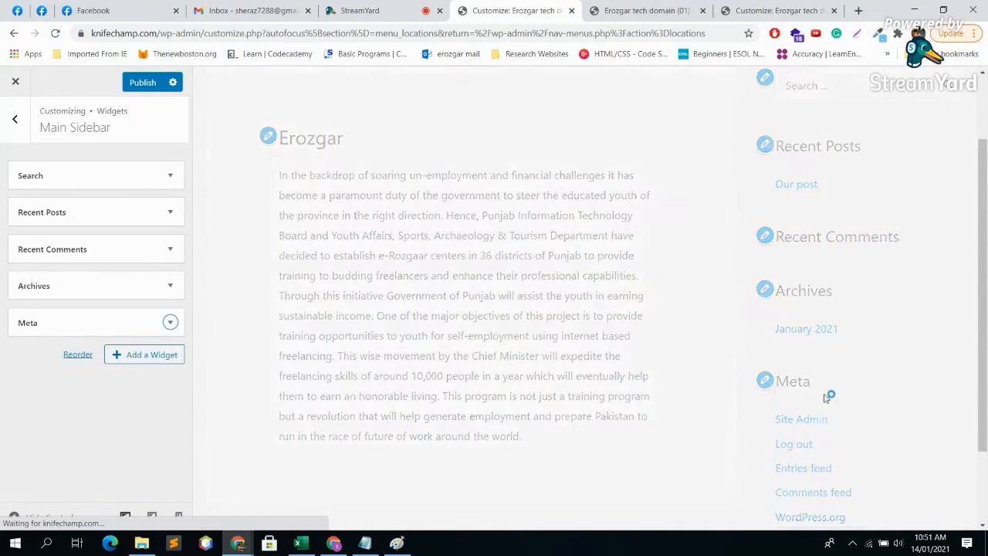
{"action": "scroll", "coordinate": [830, 394], "scroll_direction": "down", "scroll_amount": 3}
{"action": "scroll", "coordinate": [830, 388], "scroll_direction": "up", "scroll_amount": 3}
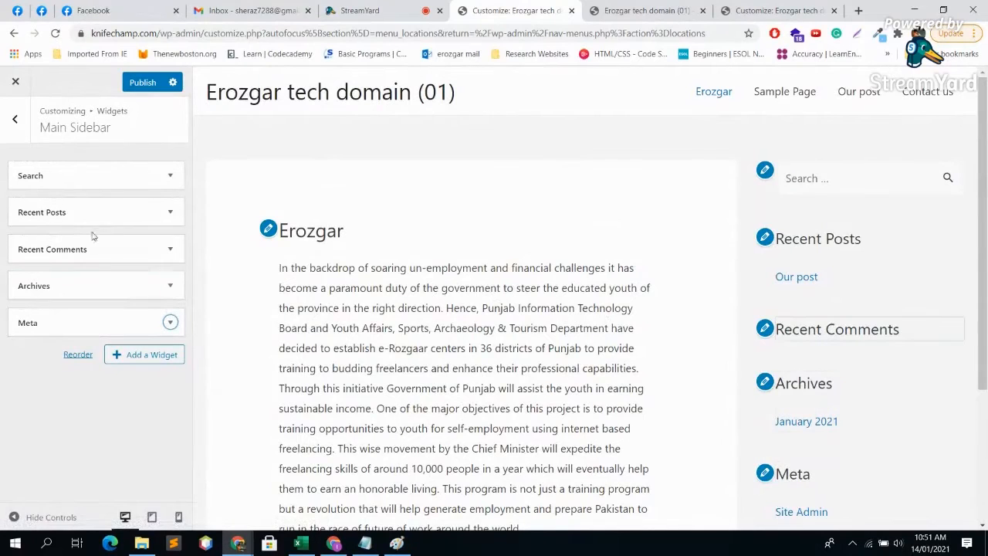
Remove the Recent Comments, Archives and Meta widgets from the Main Sidebar.
{"action": "left_click", "coordinate": [169, 249]}
{"action": "left_click", "coordinate": [26, 361]}
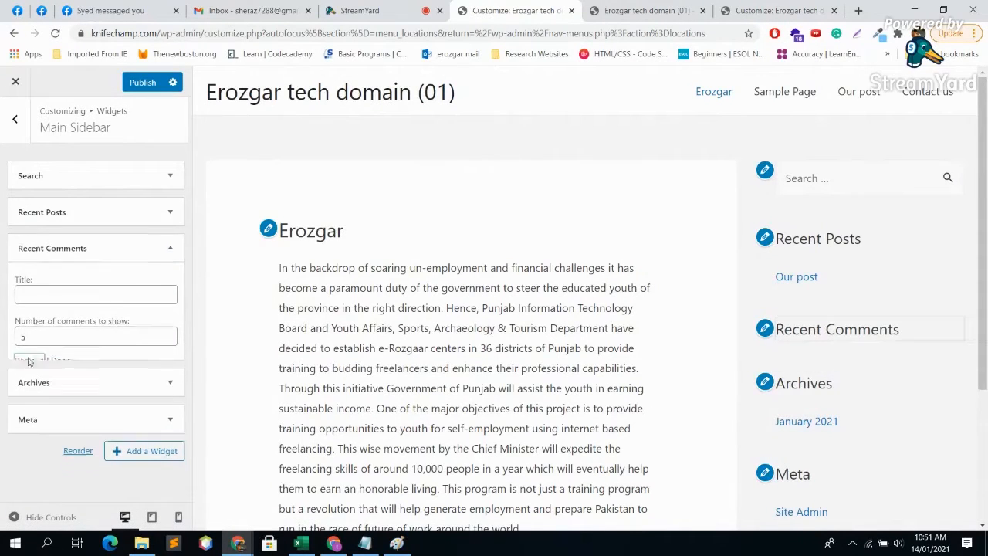
{"action": "left_click", "coordinate": [170, 249]}
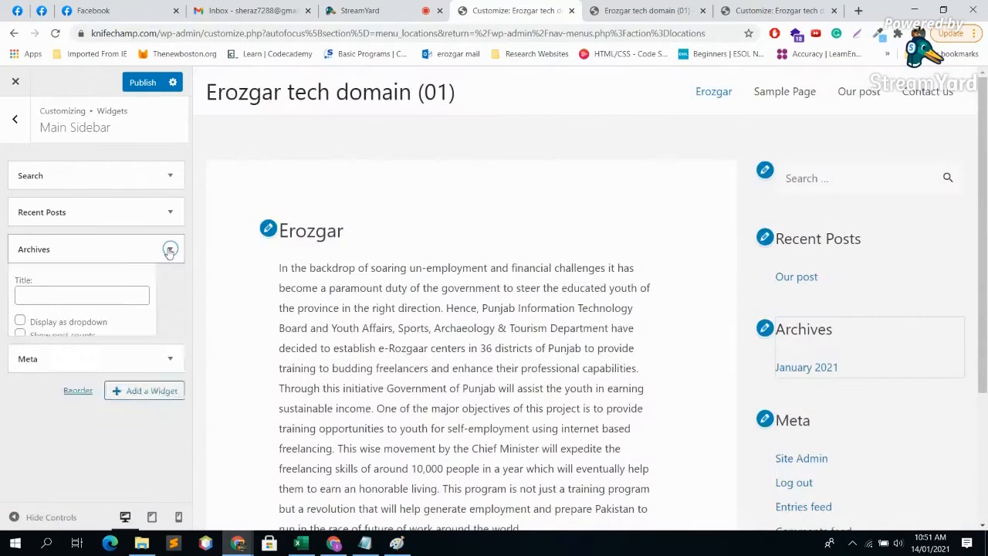
{"action": "left_click", "coordinate": [26, 359]}
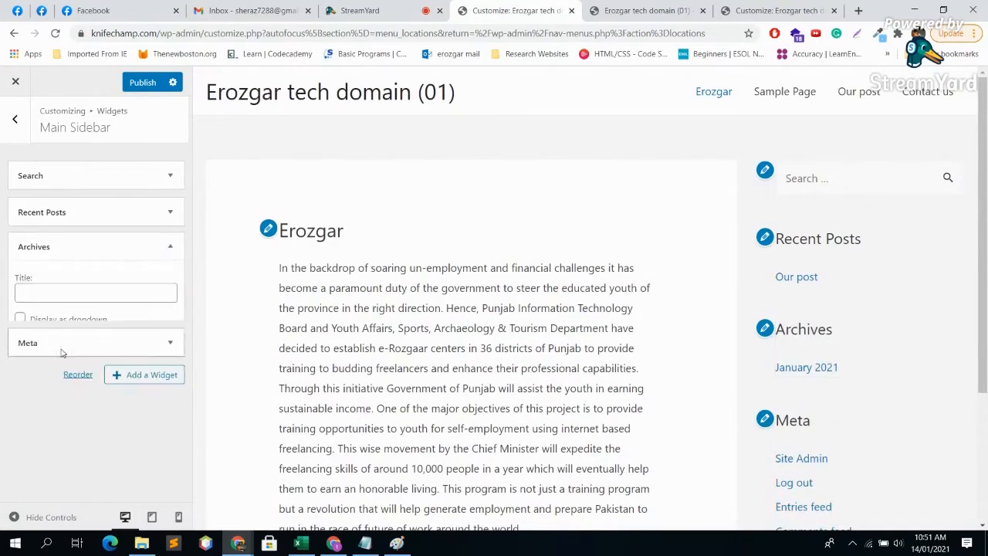
{"action": "left_click", "coordinate": [169, 249]}
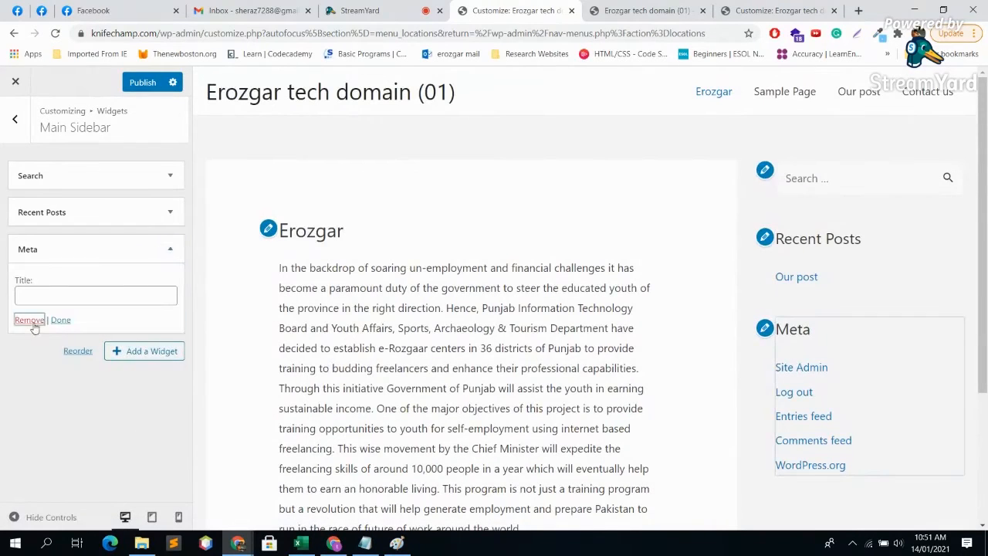
{"action": "left_click", "coordinate": [30, 319]}
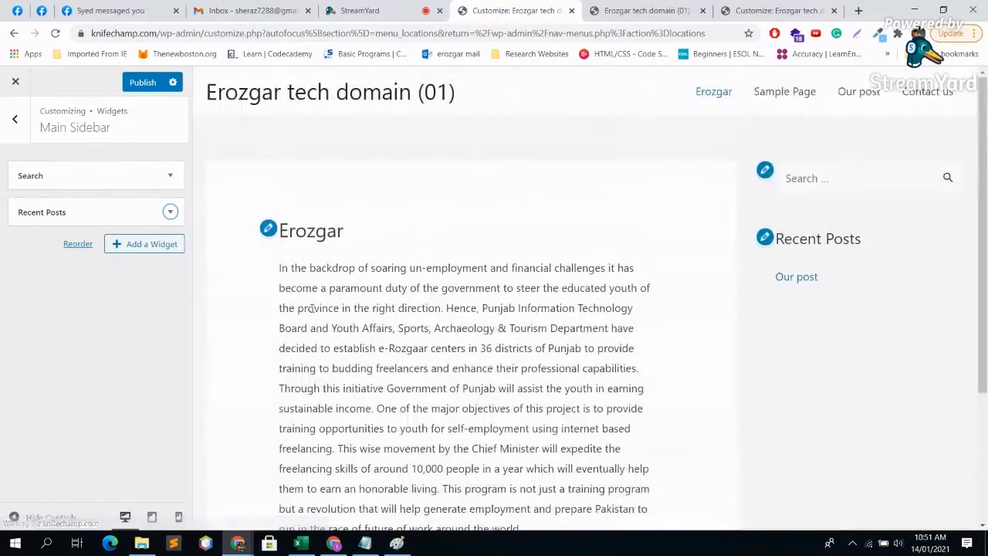
Add a Custom HTML widget to the Main Sidebar with an h1 heading reading "best".
{"action": "left_click", "coordinate": [152, 245]}
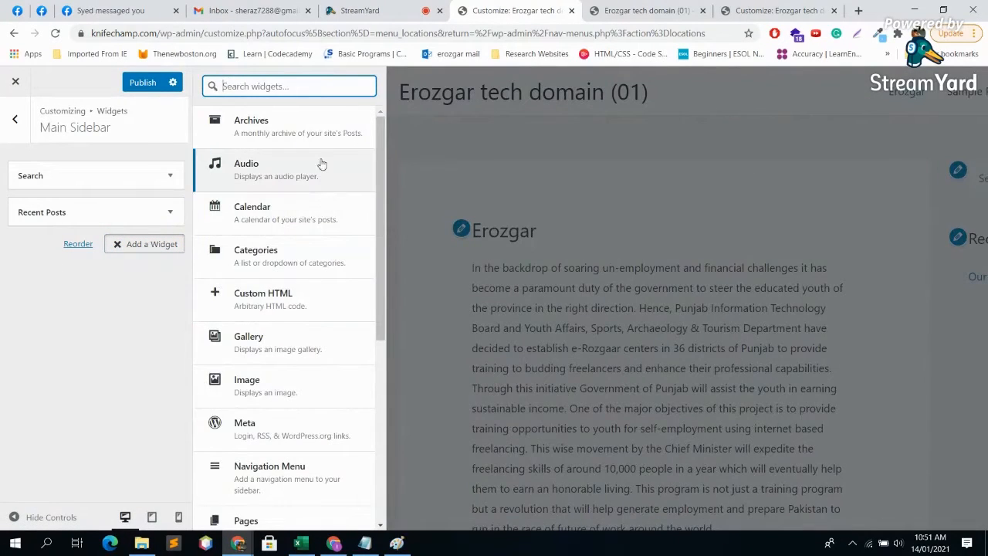
{"action": "scroll", "coordinate": [316, 204], "scroll_direction": "down", "scroll_amount": 5}
{"action": "scroll", "coordinate": [309, 220], "scroll_direction": "up", "scroll_amount": 5}
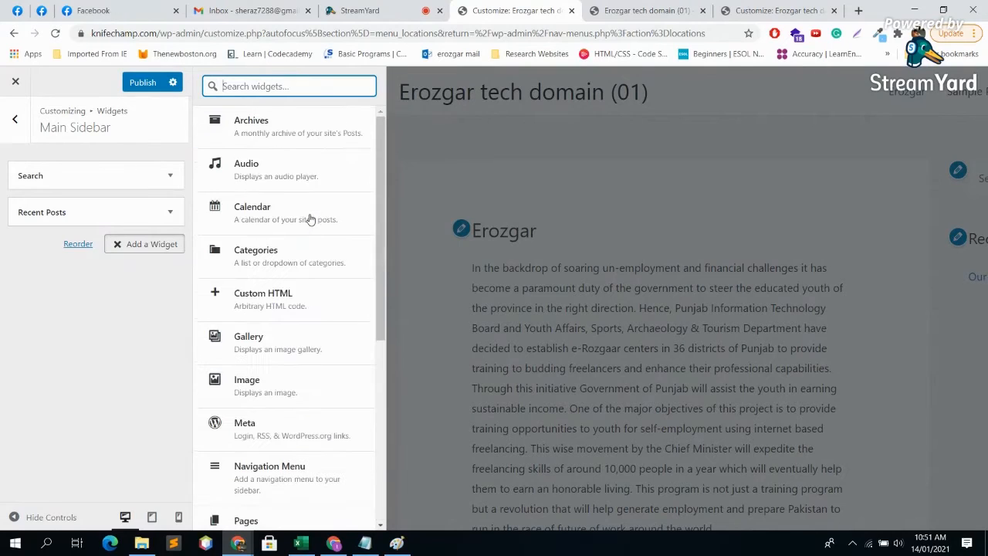
{"action": "left_click", "coordinate": [298, 298]}
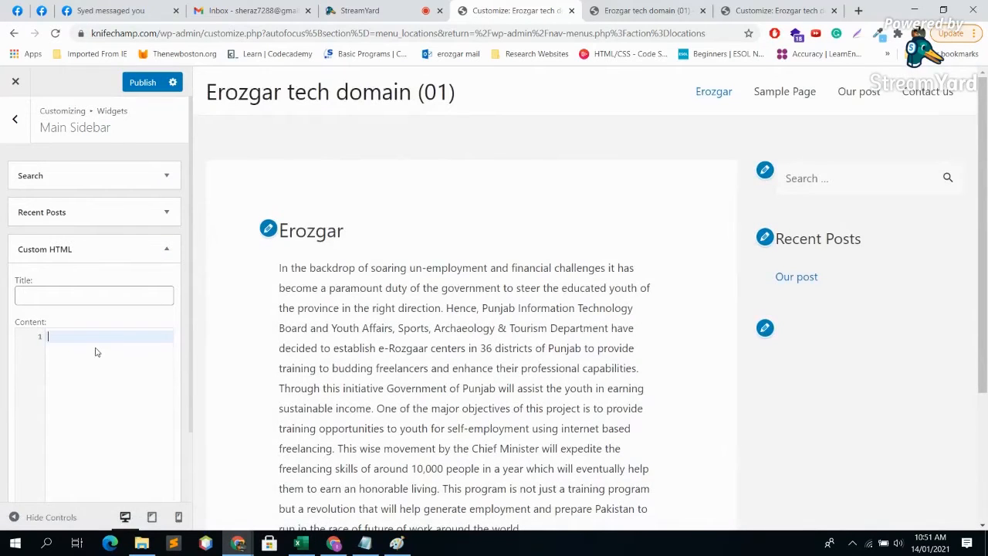
{"action": "type", "text": "<h1>"}
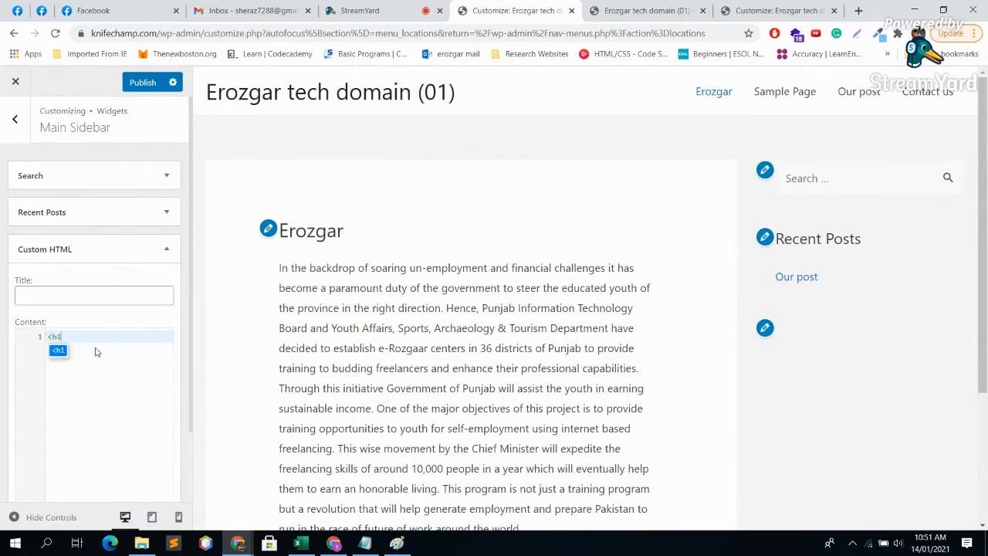
{"action": "key", "text": "Return"}
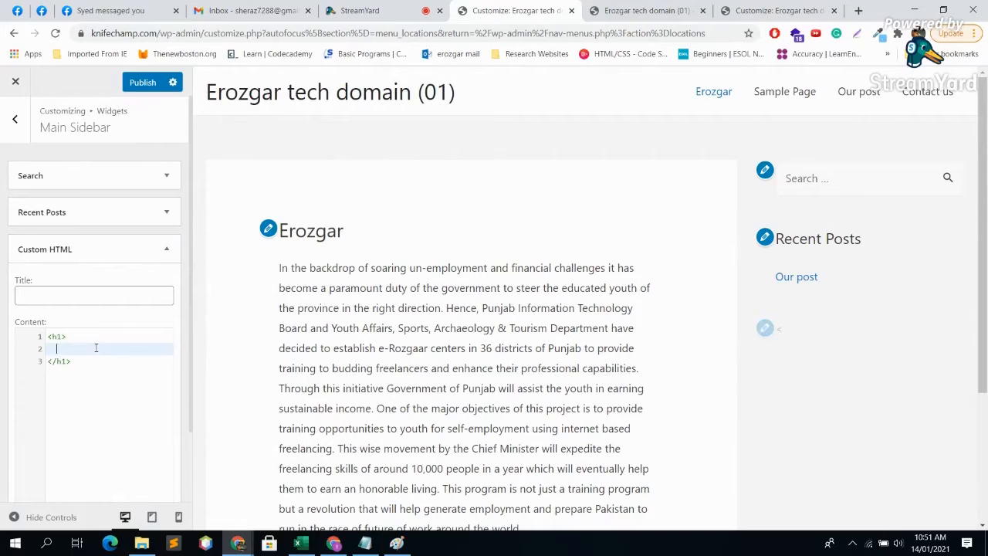
{"action": "type", "text": "best"}
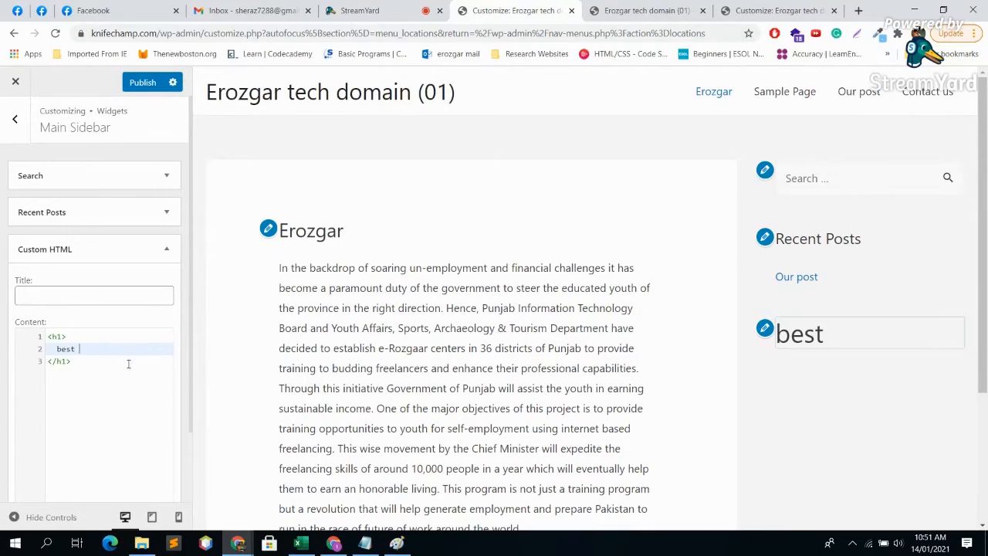
Clear the Custom HTML widget's content and delete the widget from the Main Sidebar.
{"action": "left_click_drag", "start_coordinate": [96, 377], "coordinate": [40, 324]}
{"action": "key", "text": "BackSpace"}
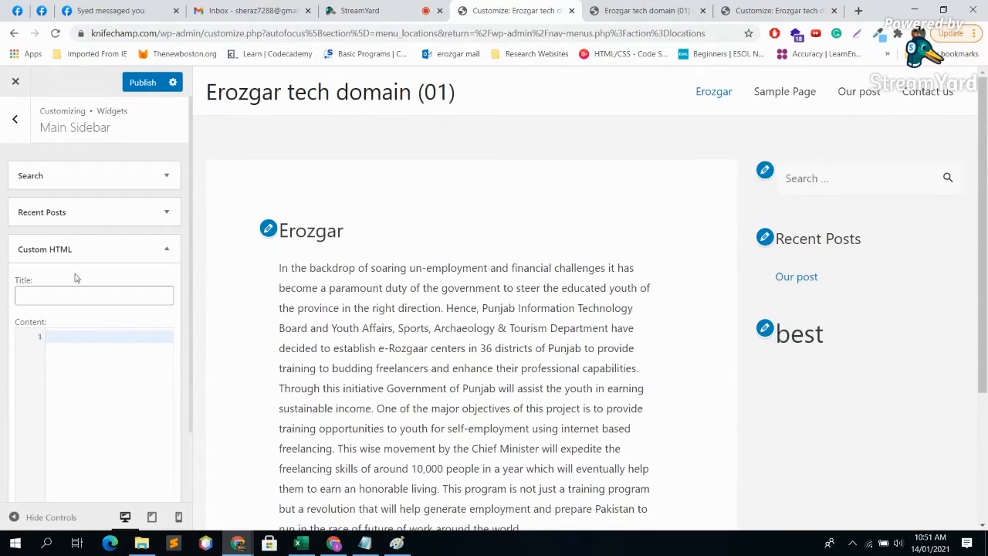
{"action": "scroll", "coordinate": [87, 265], "scroll_direction": "down", "scroll_amount": 1}
{"action": "scroll", "coordinate": [77, 255], "scroll_direction": "up", "scroll_amount": 1}
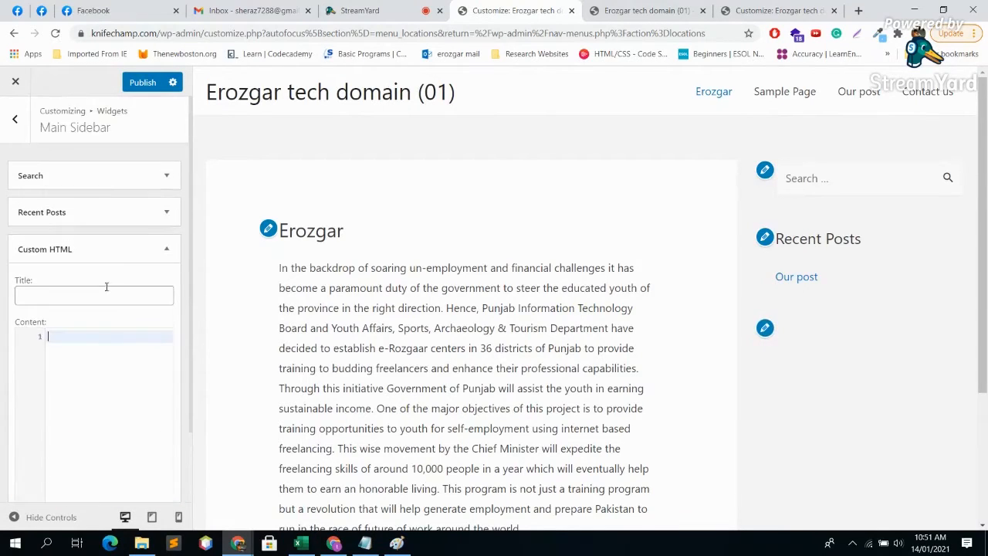
{"action": "left_click", "coordinate": [156, 247]}
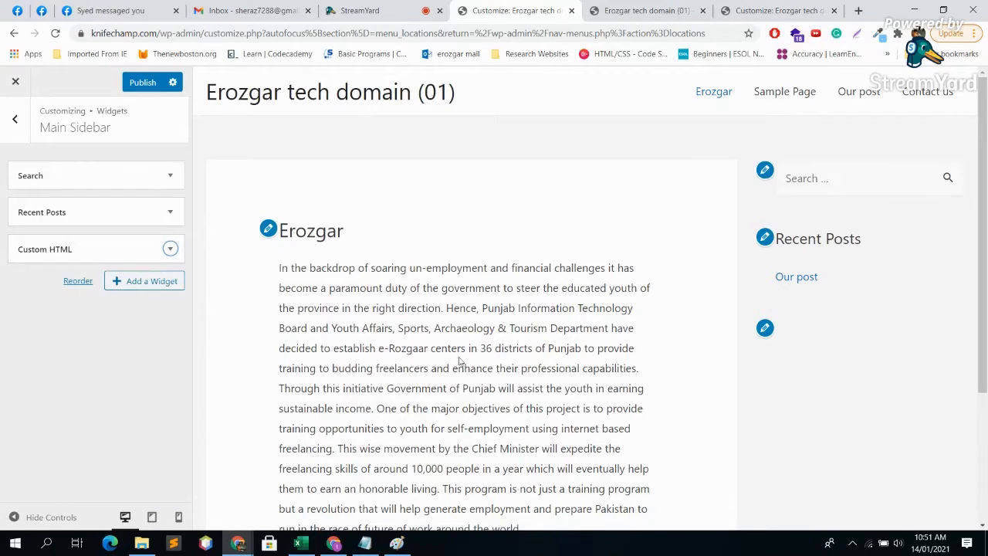
{"action": "left_click", "coordinate": [170, 249]}
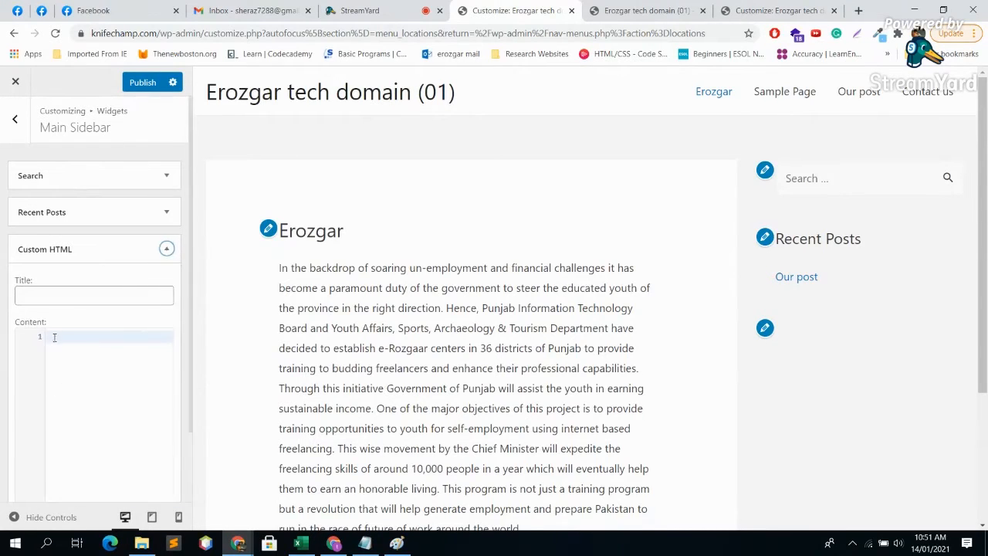
{"action": "scroll", "coordinate": [49, 419], "scroll_direction": "down", "scroll_amount": 1}
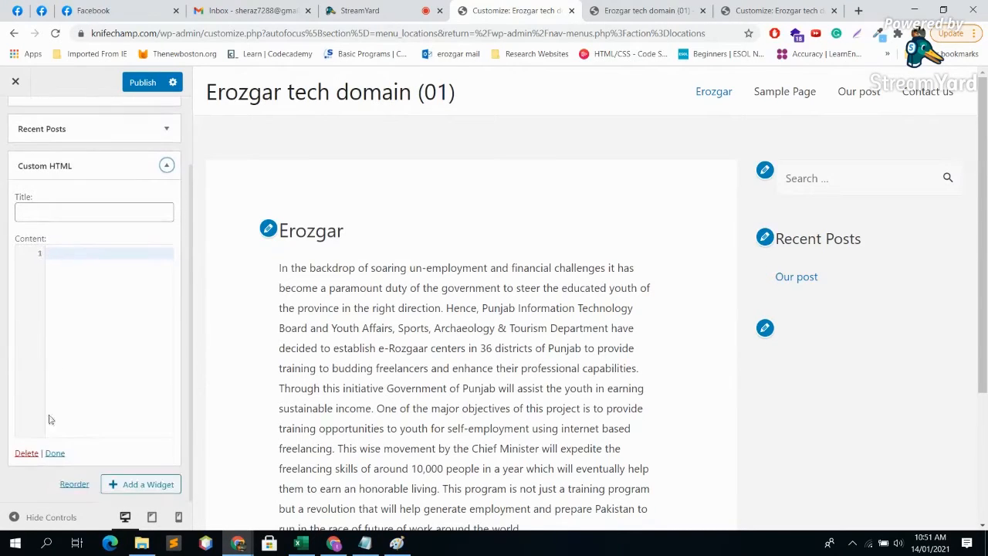
{"action": "left_click", "coordinate": [26, 453]}
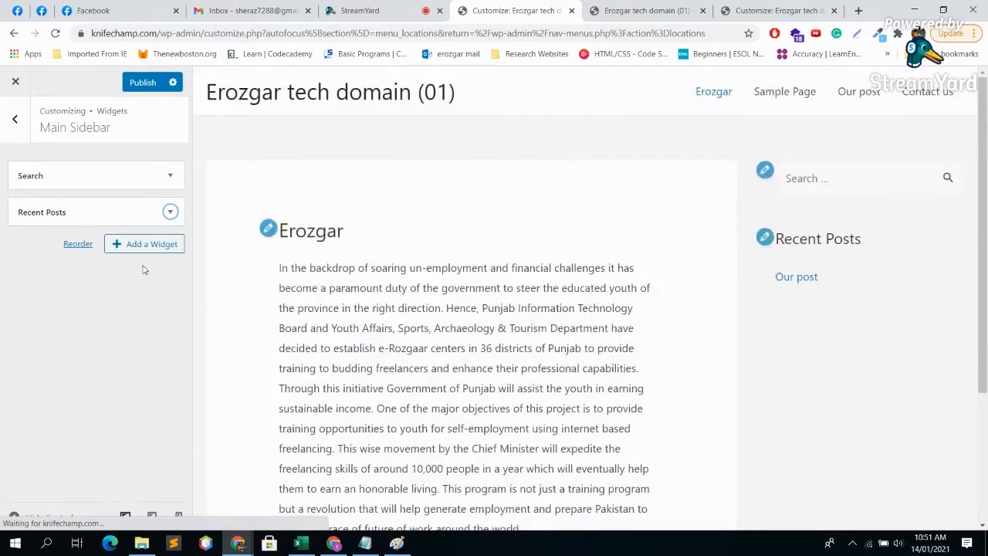
Add an Image widget to the Main Sidebar using trip-1.png from the Media Library.
{"action": "left_click", "coordinate": [148, 246]}
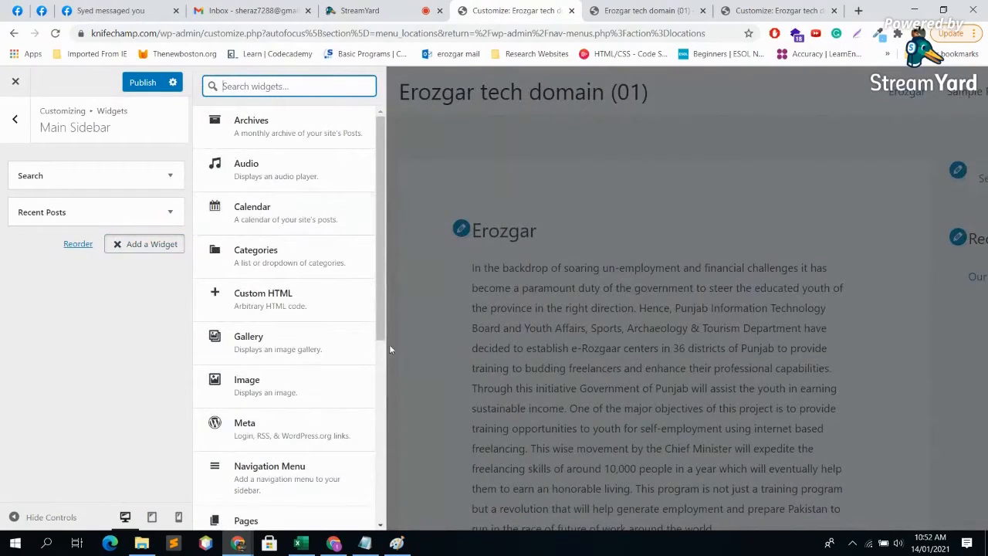
{"action": "left_click", "coordinate": [297, 389]}
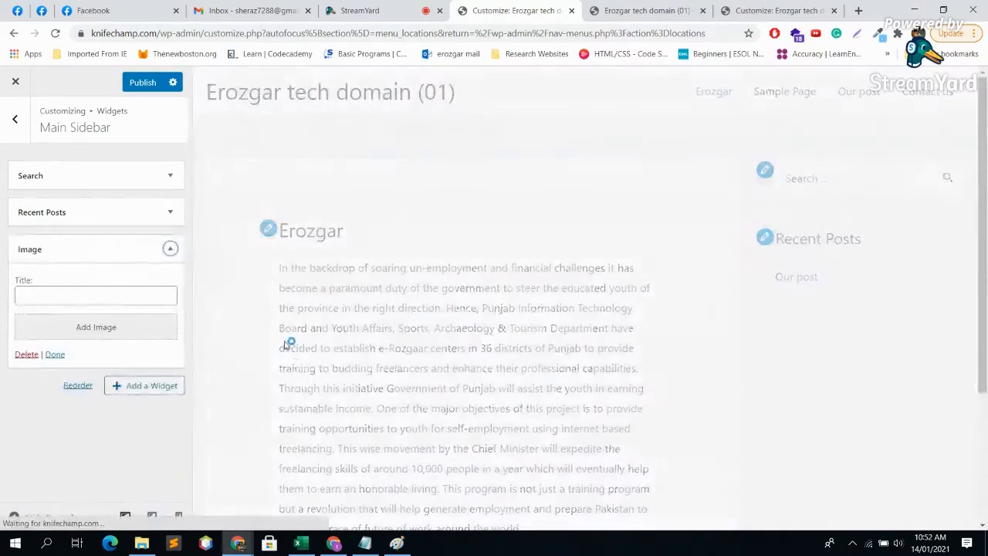
{"action": "left_click", "coordinate": [97, 340]}
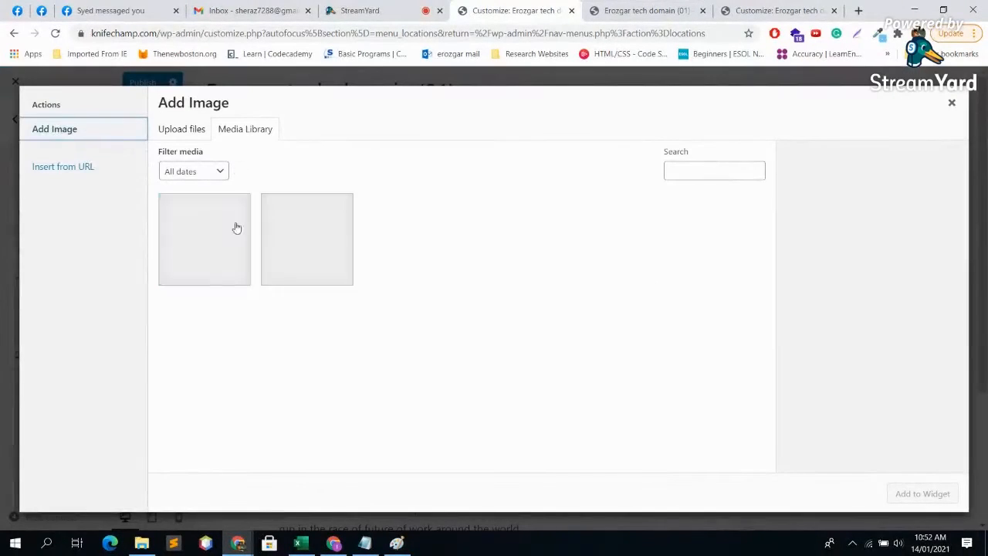
{"action": "left_click", "coordinate": [220, 242]}
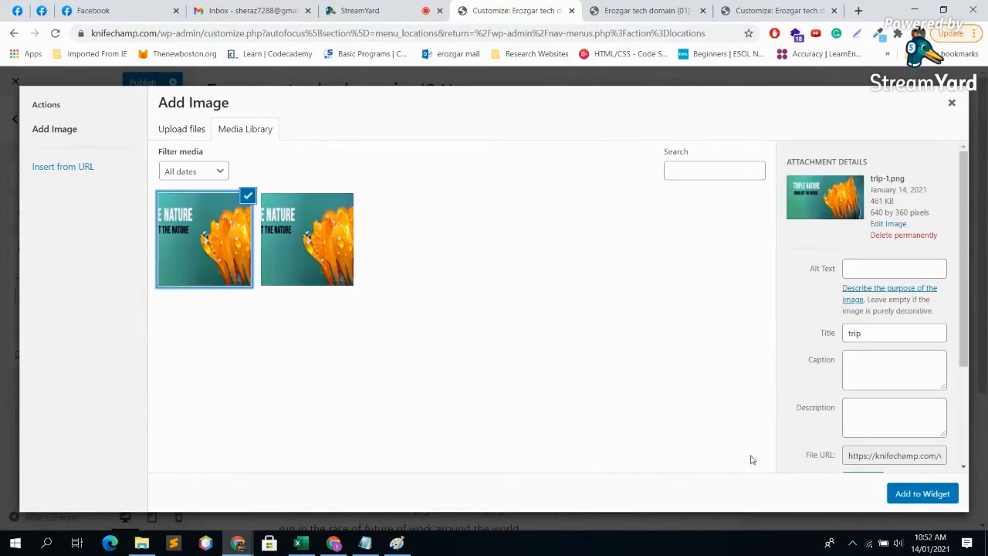
{"action": "left_click", "coordinate": [922, 493]}
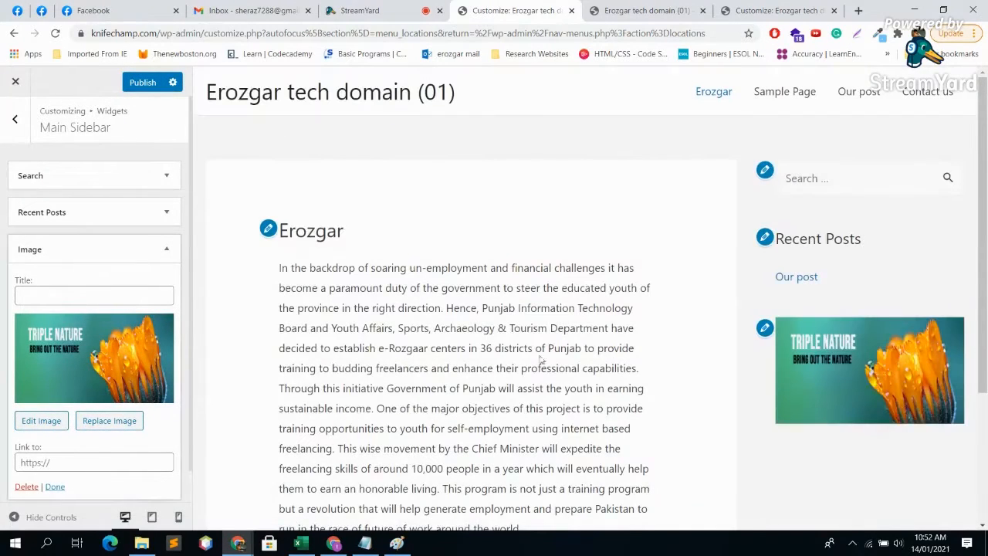
{"action": "scroll", "coordinate": [38, 463], "scroll_direction": "down", "scroll_amount": 1}
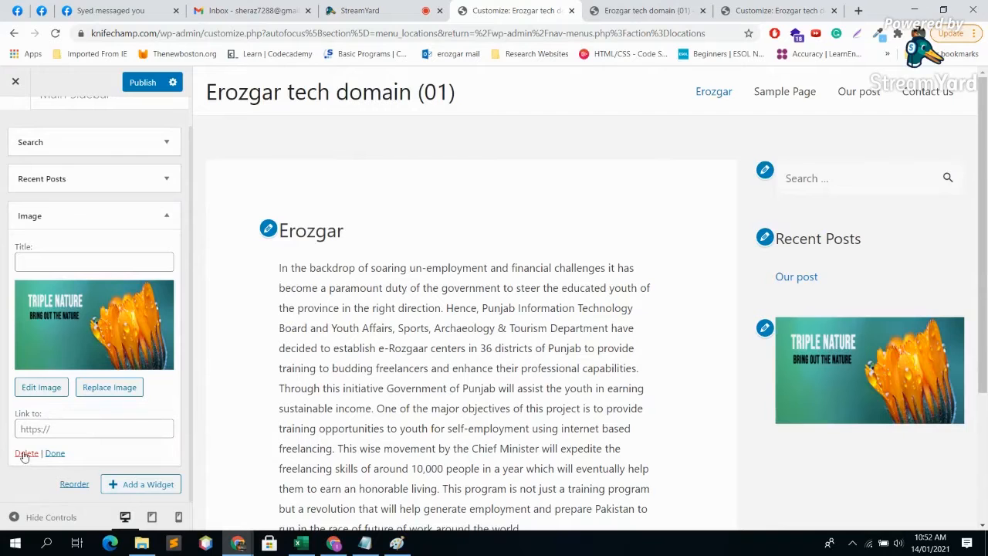
Delete the Image widget from the Main Sidebar.
{"action": "left_click", "coordinate": [124, 425]}
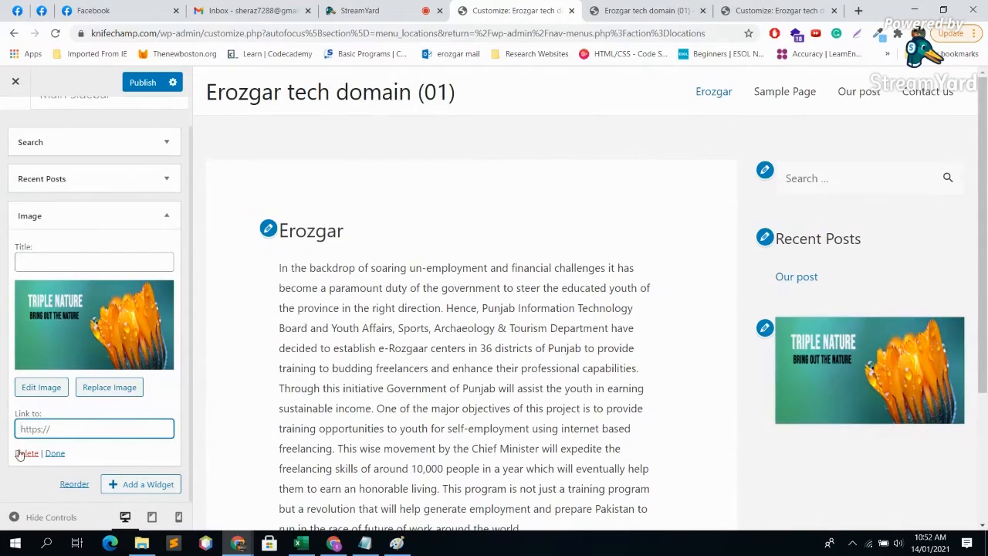
{"action": "left_click", "coordinate": [26, 454]}
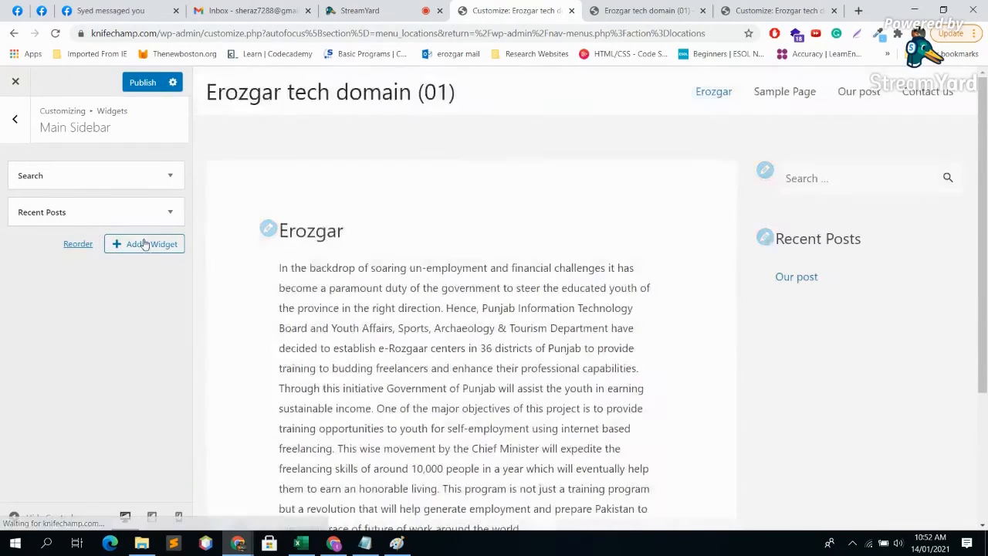
Add a Navigation Menu widget showing the menu "first" to the Main Sidebar and delete it again.
{"action": "left_click", "coordinate": [145, 244]}
{"action": "scroll", "coordinate": [324, 265], "scroll_direction": "down", "scroll_amount": 2}
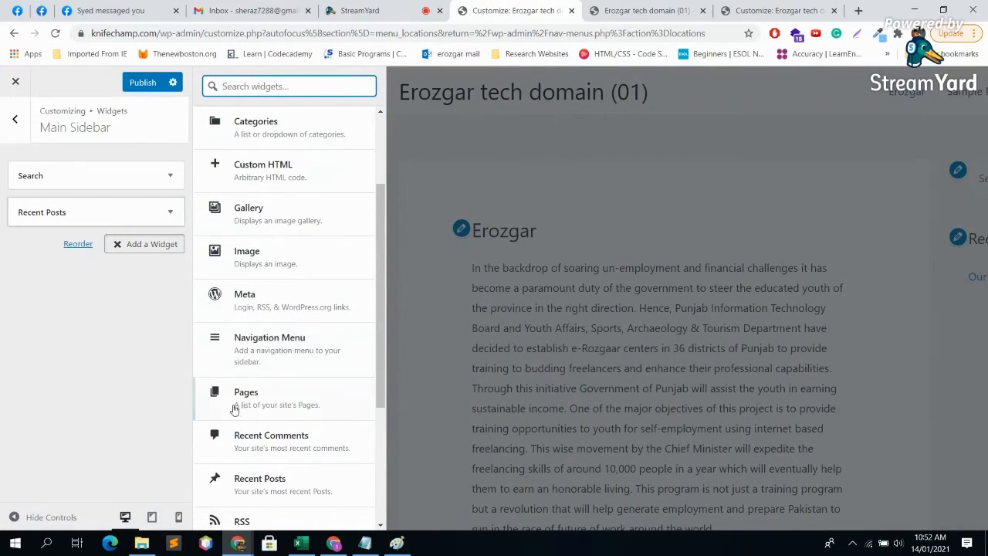
{"action": "left_click", "coordinate": [304, 348]}
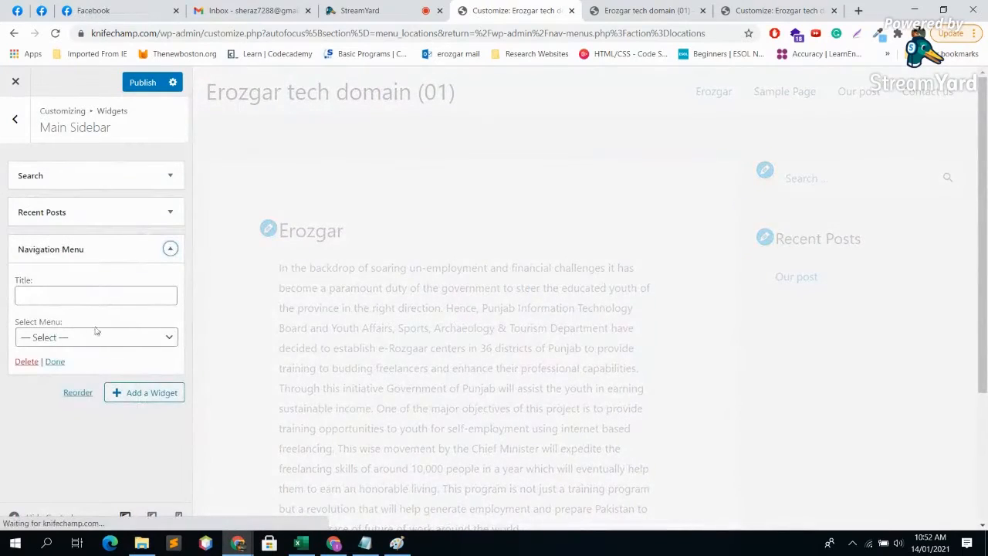
{"action": "left_click", "coordinate": [96, 332]}
{"action": "left_click", "coordinate": [80, 367]}
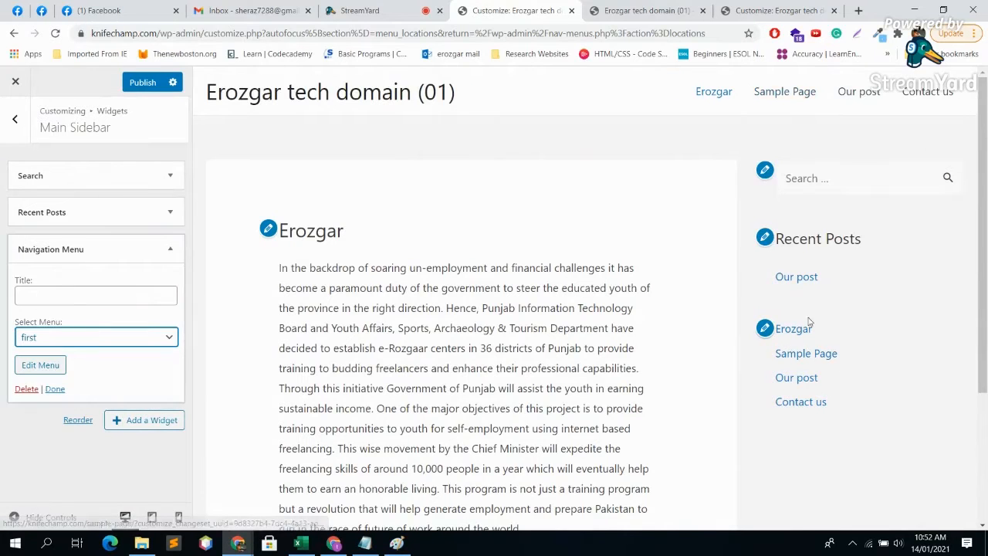
{"action": "left_click", "coordinate": [20, 392]}
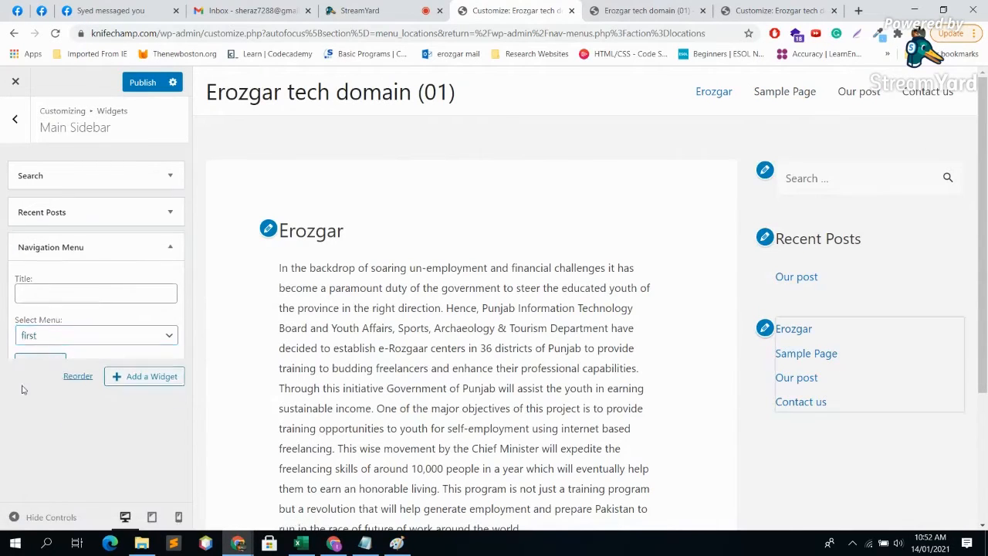
Look through the list of widgets available for the Main Sidebar, from Archives to Video.
{"action": "left_click", "coordinate": [155, 247]}
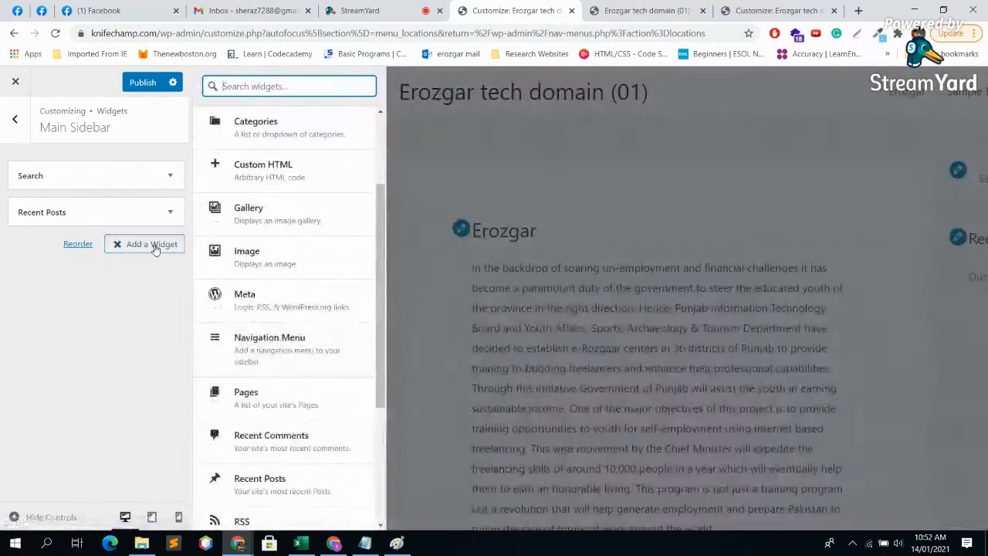
{"action": "scroll", "coordinate": [342, 308], "scroll_direction": "up", "scroll_amount": 3}
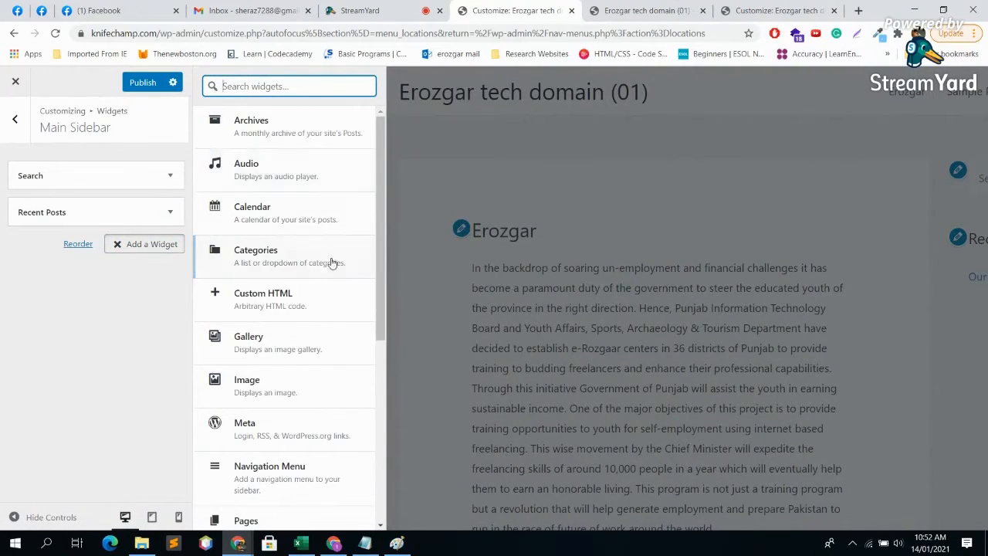
{"action": "scroll", "coordinate": [330, 260], "scroll_direction": "down", "scroll_amount": 4}
{"action": "scroll", "coordinate": [328, 262], "scroll_direction": "down", "scroll_amount": 1}
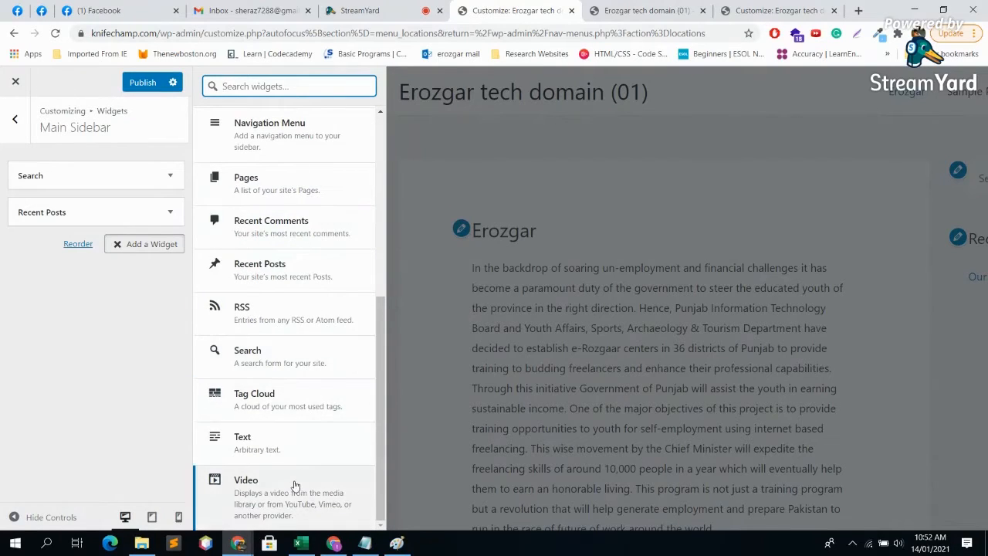
{"action": "scroll", "coordinate": [352, 397], "scroll_direction": "up", "scroll_amount": 5}
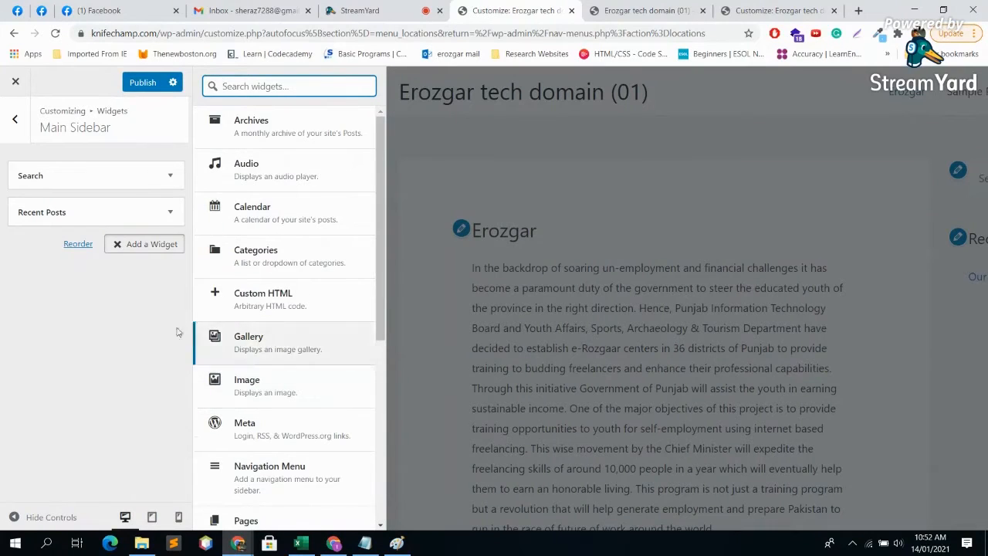
Leave the Widgets section, open the Homepage Settings and check the viewers' comments in StreamYard.
{"action": "left_click", "coordinate": [15, 124]}
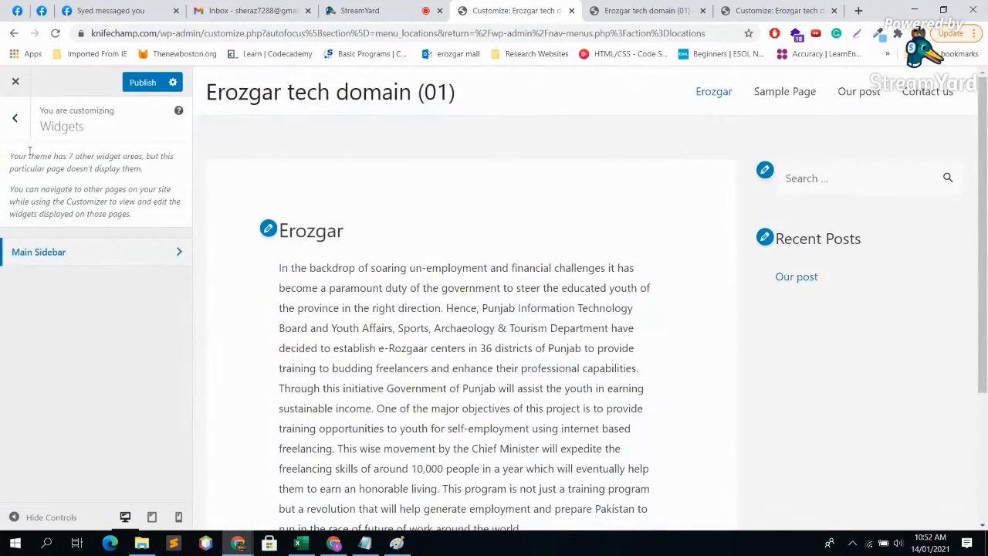
{"action": "left_click", "coordinate": [15, 120]}
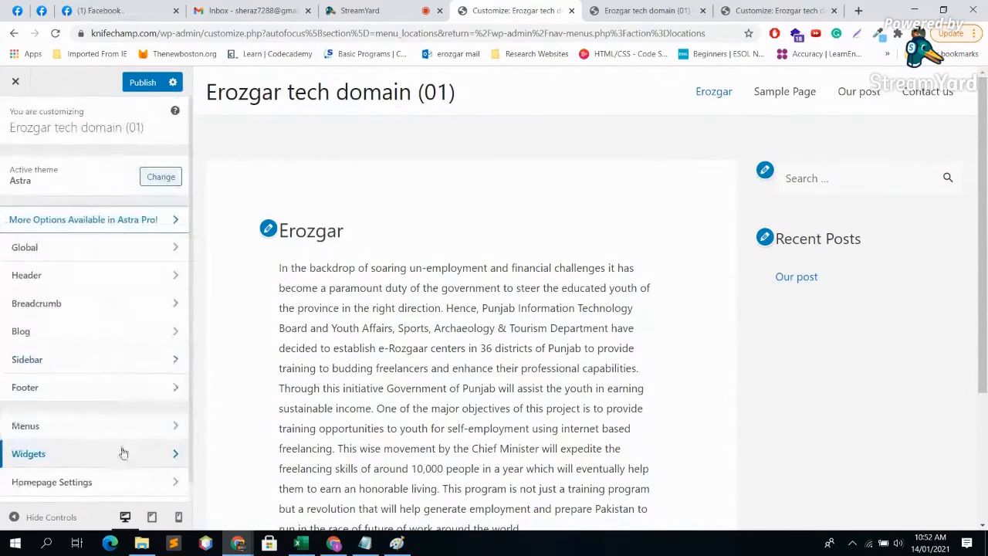
{"action": "left_click", "coordinate": [118, 463]}
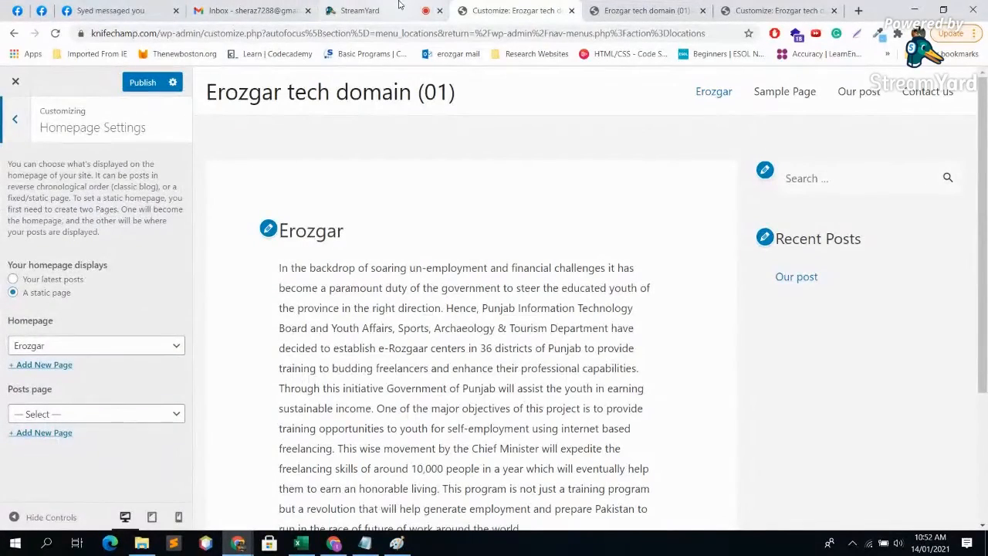
{"action": "left_click", "coordinate": [395, 6]}
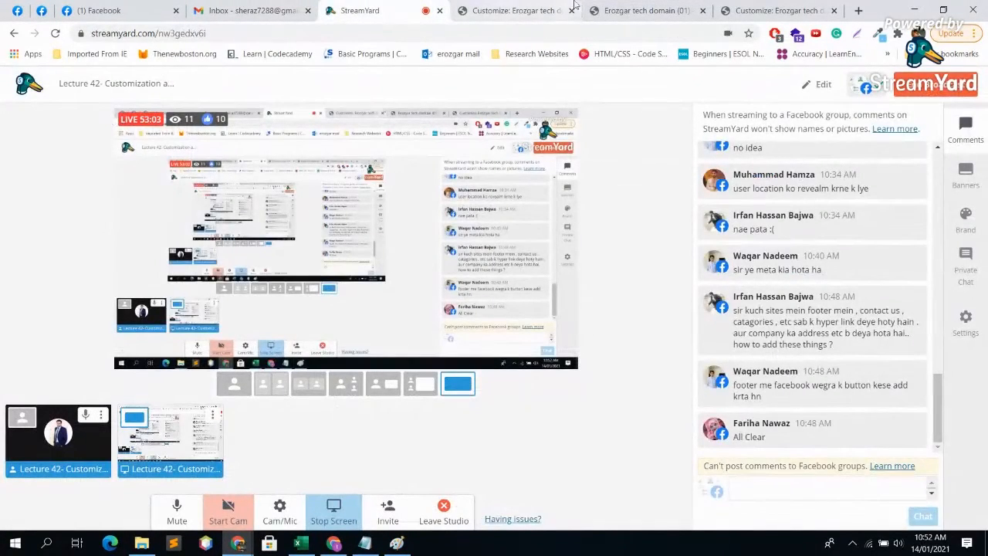
{"action": "left_click", "coordinate": [459, 7]}
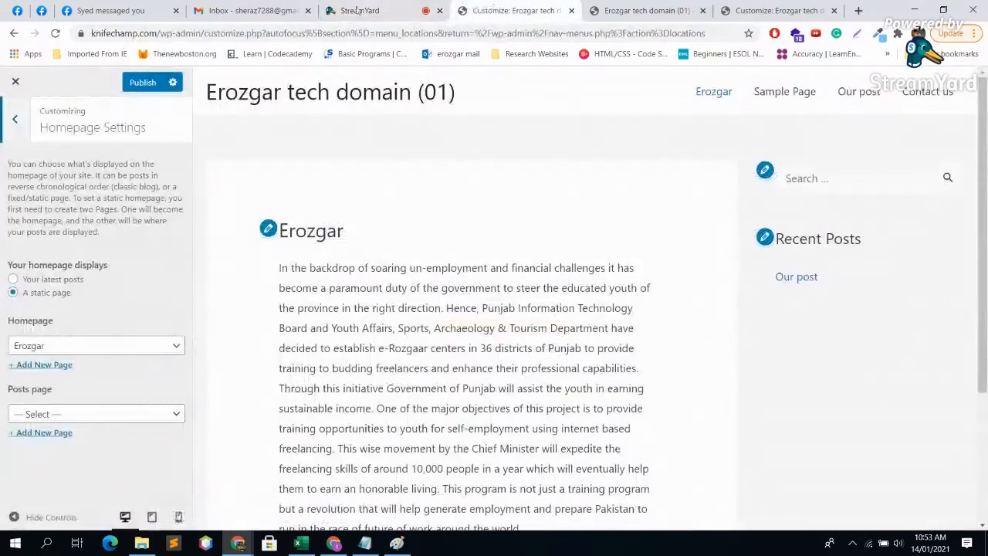
Check the open site tabs and close the live site tab and the second customizer tab.
{"action": "left_click", "coordinate": [251, 10]}
{"action": "left_click", "coordinate": [662, 7]}
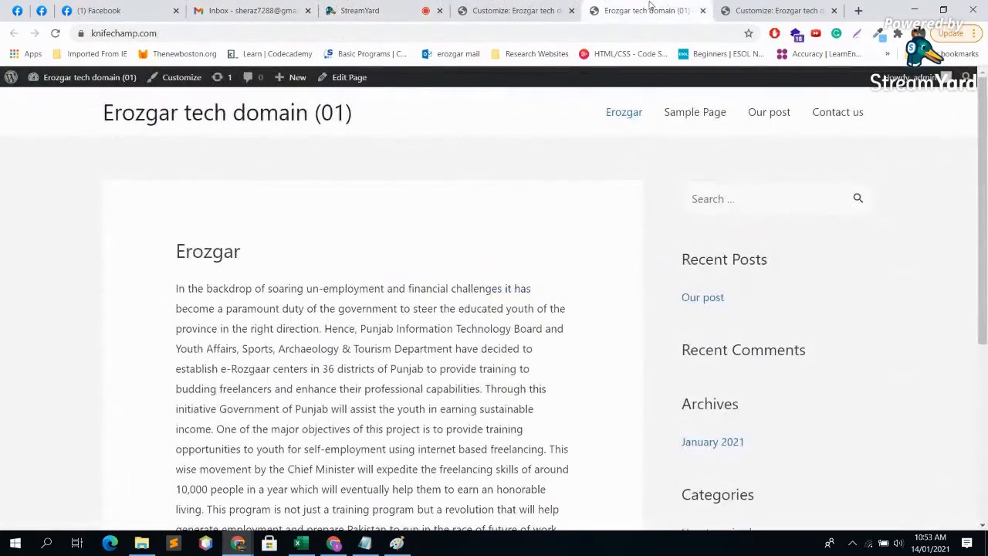
{"action": "left_click", "coordinate": [764, 10]}
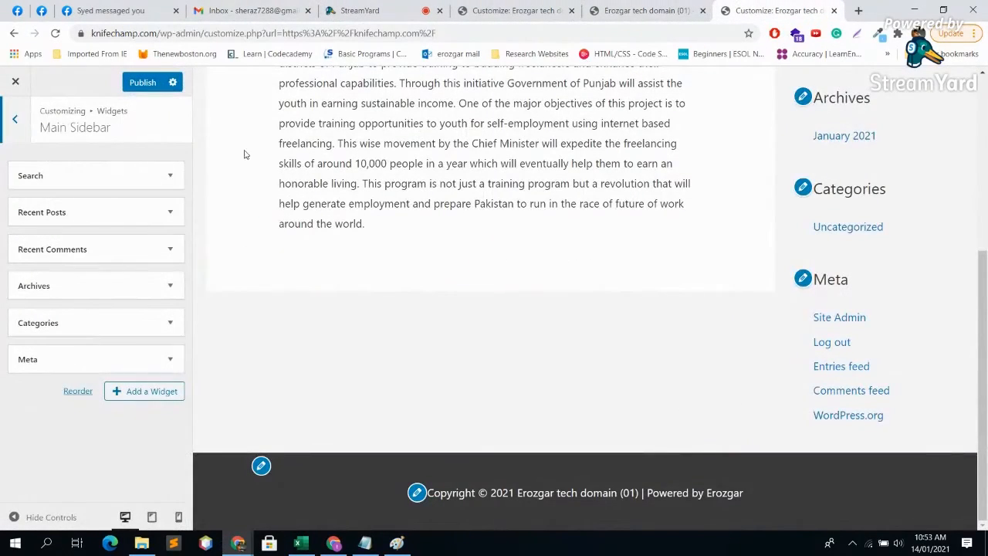
{"action": "left_click", "coordinate": [626, 9]}
{"action": "left_click", "coordinate": [517, 7]}
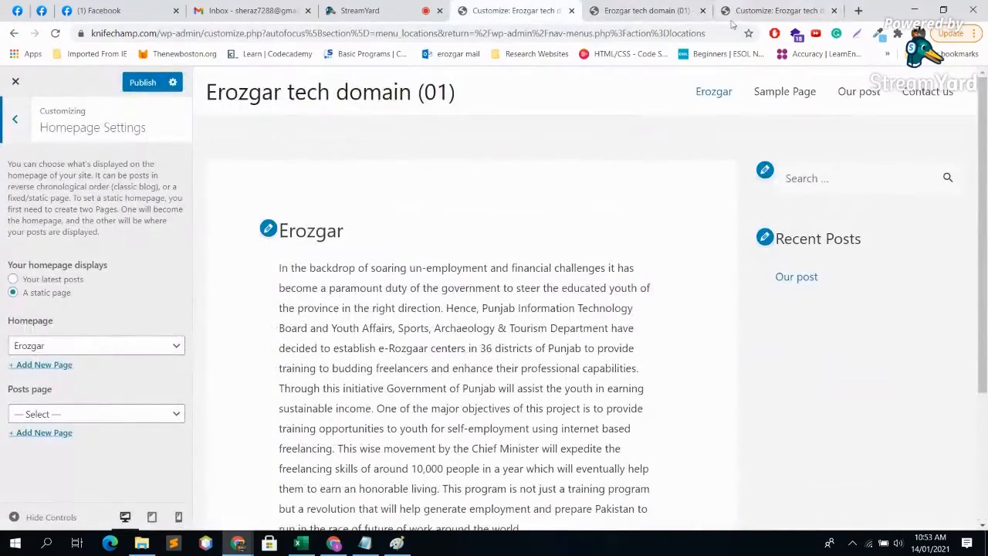
{"action": "left_click", "coordinate": [702, 10]}
{"action": "left_click", "coordinate": [702, 10]}
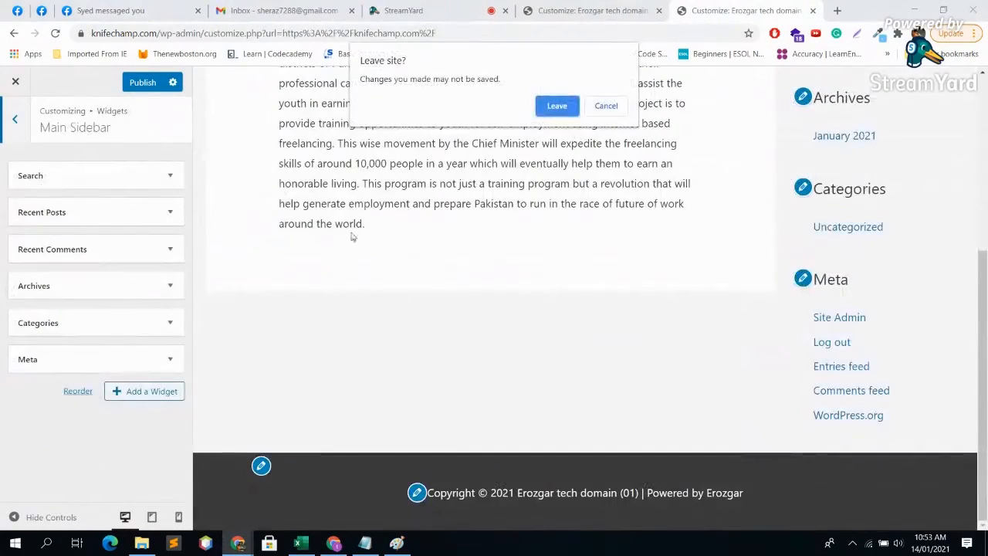
Leave the duplicate customizer page without saving, and check the viewer comments in the StreamYard studio.
{"action": "left_click", "coordinate": [557, 106]}
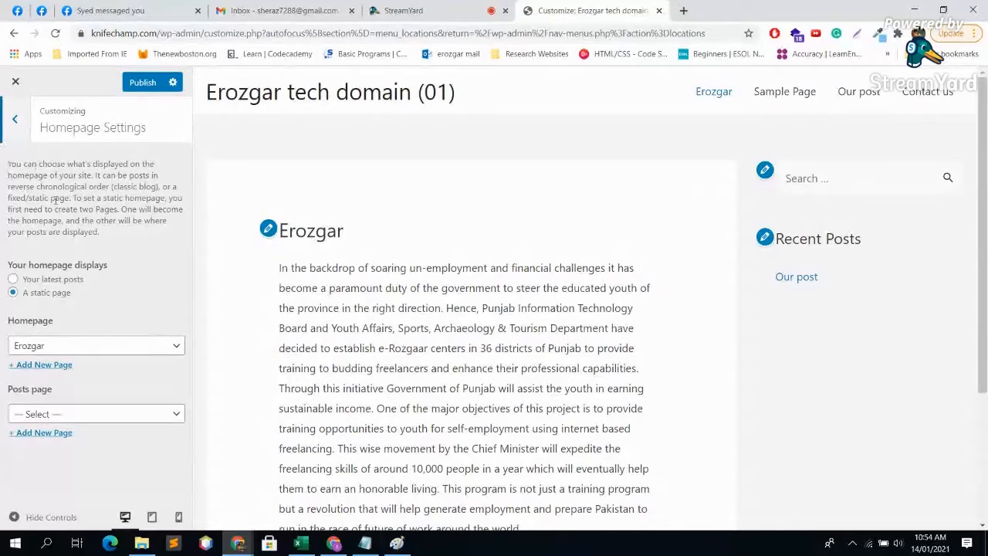
{"action": "left_click", "coordinate": [455, 10]}
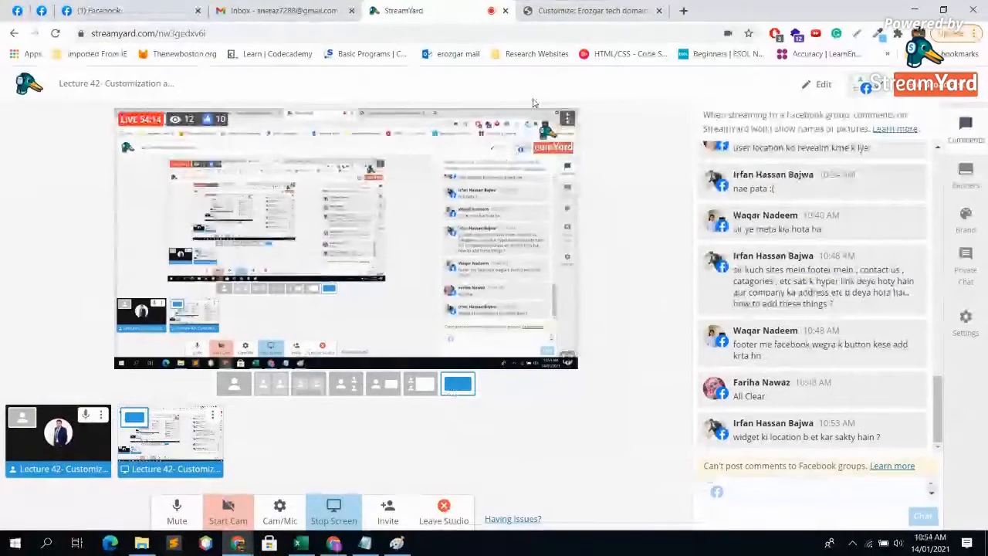
{"action": "left_click", "coordinate": [591, 10]}
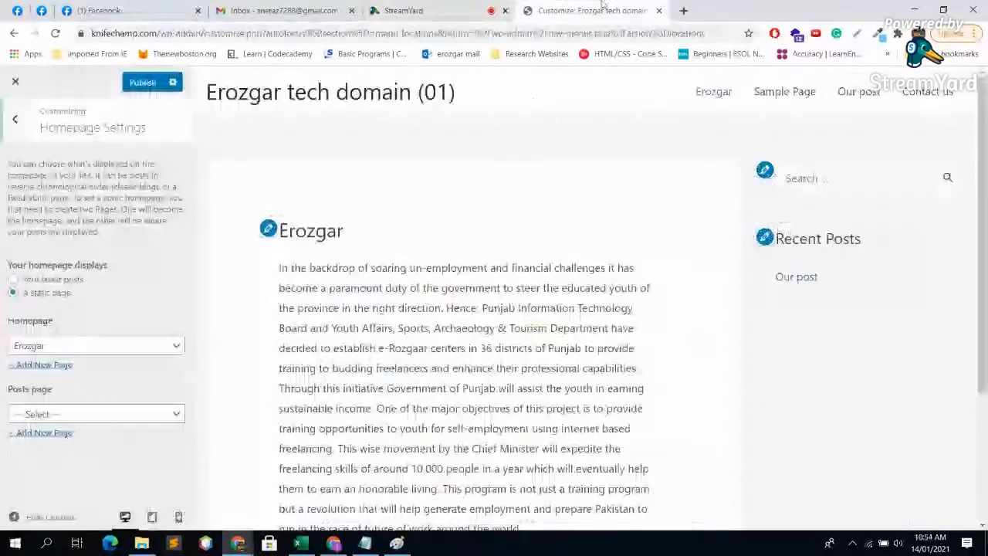
Enable the four-column Footer Widgets layout in the site's footer settings and review the widget areas in the preview.
{"action": "left_click", "coordinate": [15, 119]}
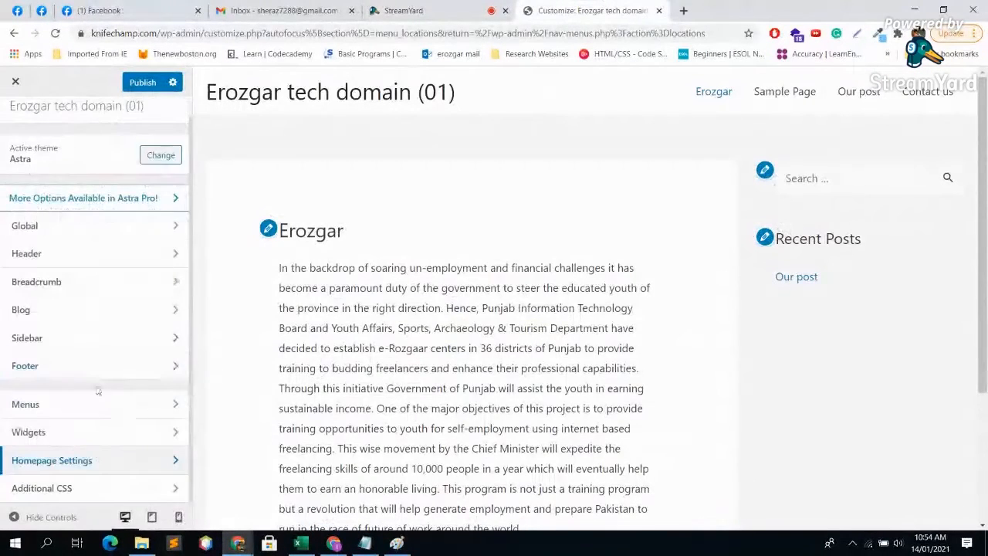
{"action": "left_click", "coordinate": [100, 368]}
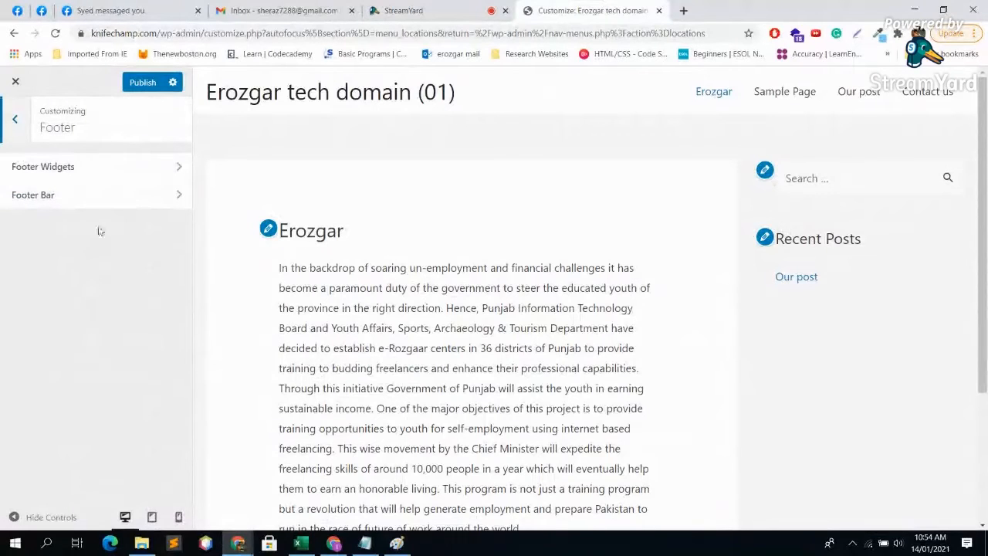
{"action": "left_click", "coordinate": [95, 165]}
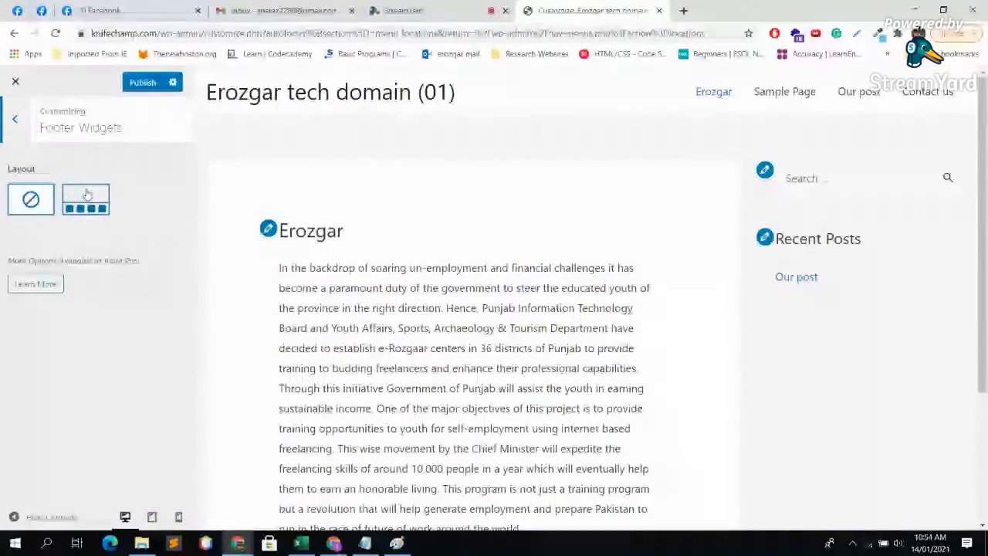
{"action": "left_click", "coordinate": [86, 198]}
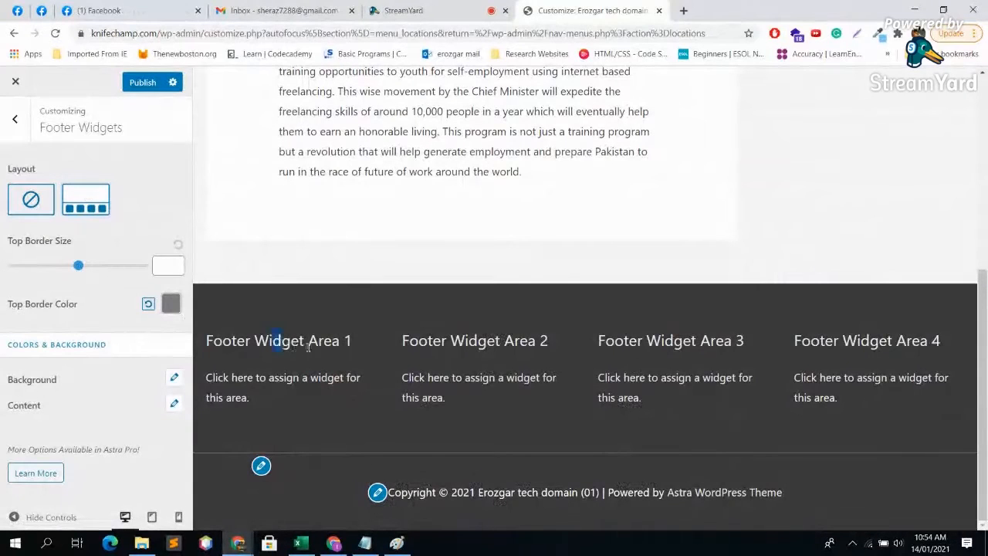
{"action": "left_click_drag", "start_coordinate": [451, 341], "coordinate": [487, 347]}
{"action": "left_click", "coordinate": [640, 336]}
{"action": "scroll", "coordinate": [198, 305], "scroll_direction": "up", "scroll_amount": 1}
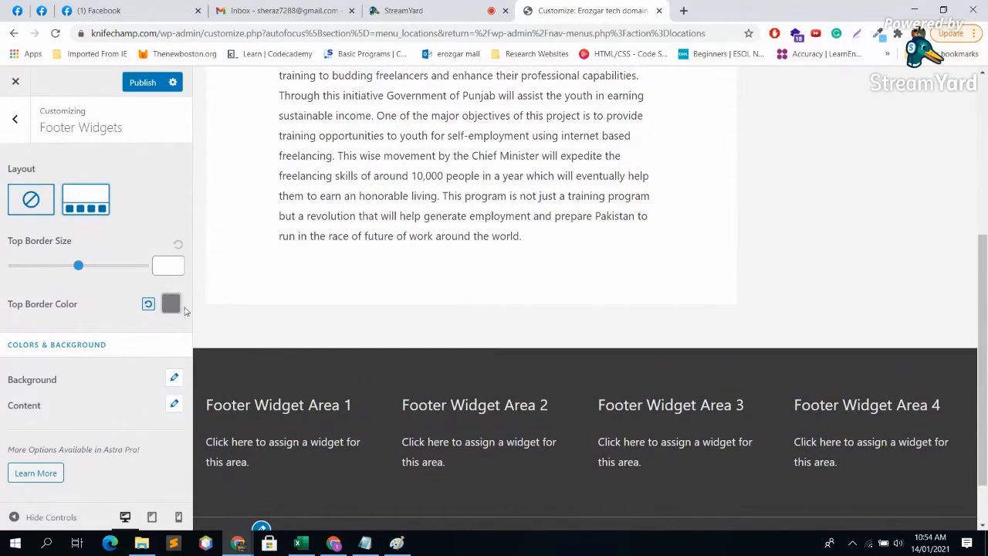
Set the title color of the footer widgets' content to a light red in the normal state.
{"action": "left_click", "coordinate": [175, 381]}
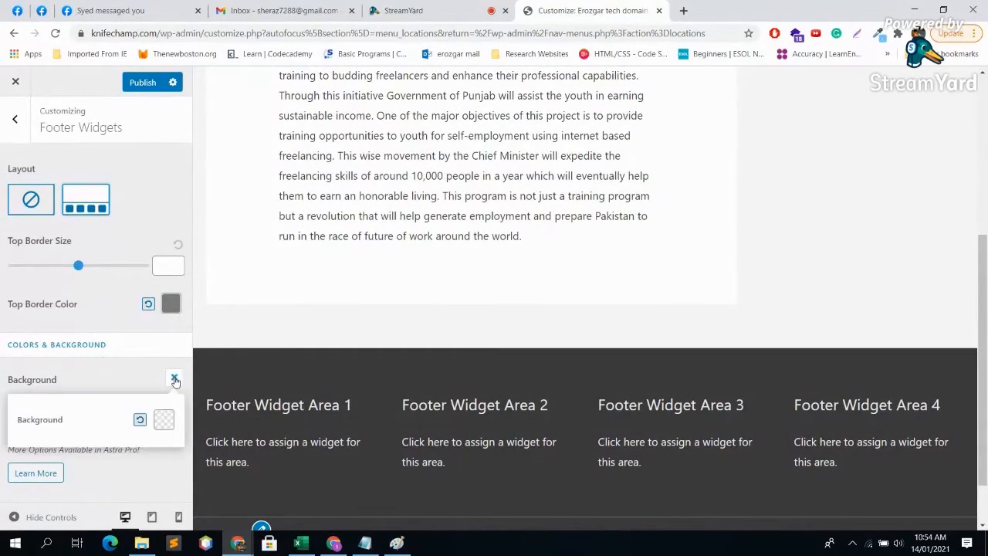
{"action": "left_click", "coordinate": [175, 381]}
{"action": "left_click", "coordinate": [176, 406]}
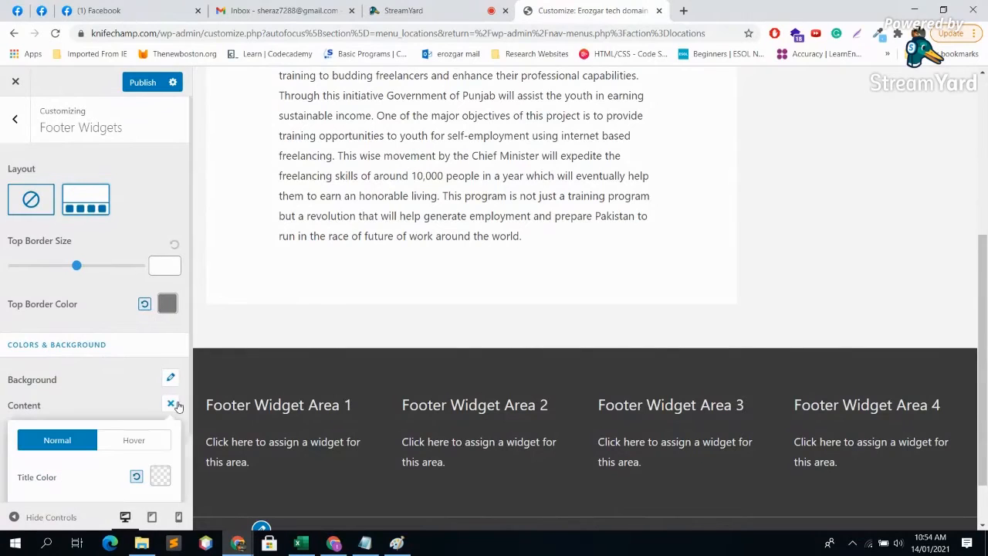
{"action": "scroll", "coordinate": [172, 386], "scroll_direction": "down", "scroll_amount": 1}
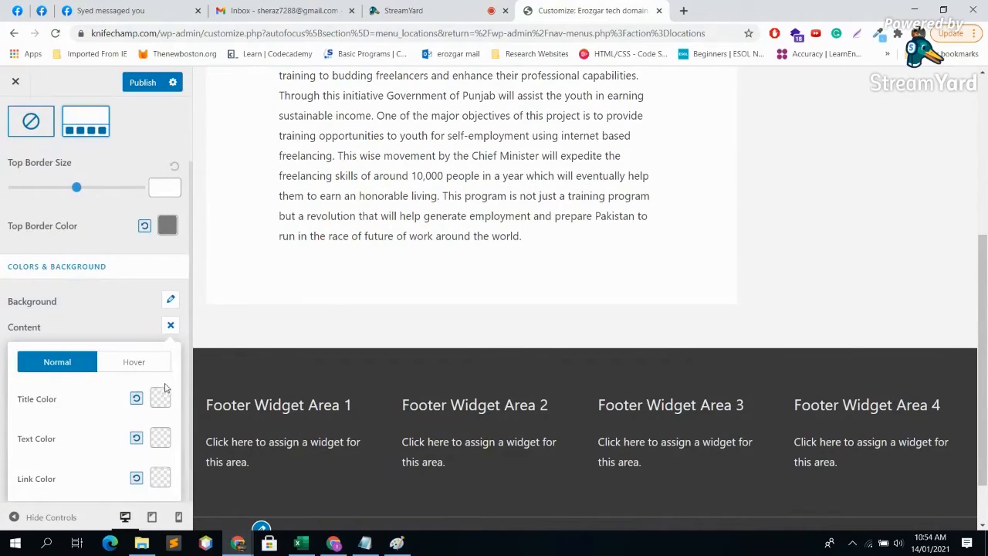
{"action": "left_click", "coordinate": [159, 397]}
{"action": "left_click", "coordinate": [123, 433]}
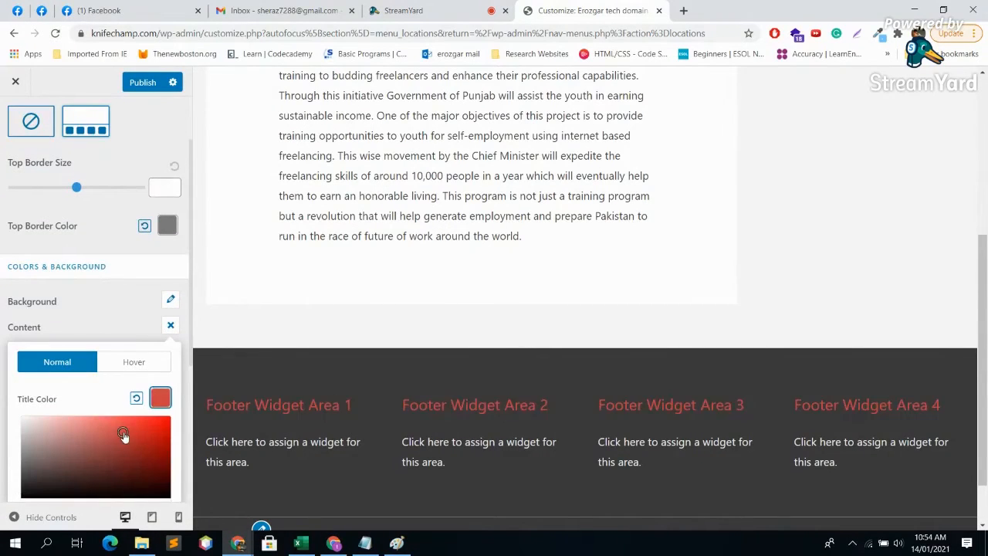
{"action": "left_click", "coordinate": [115, 472]}
{"action": "left_click", "coordinate": [88, 431]}
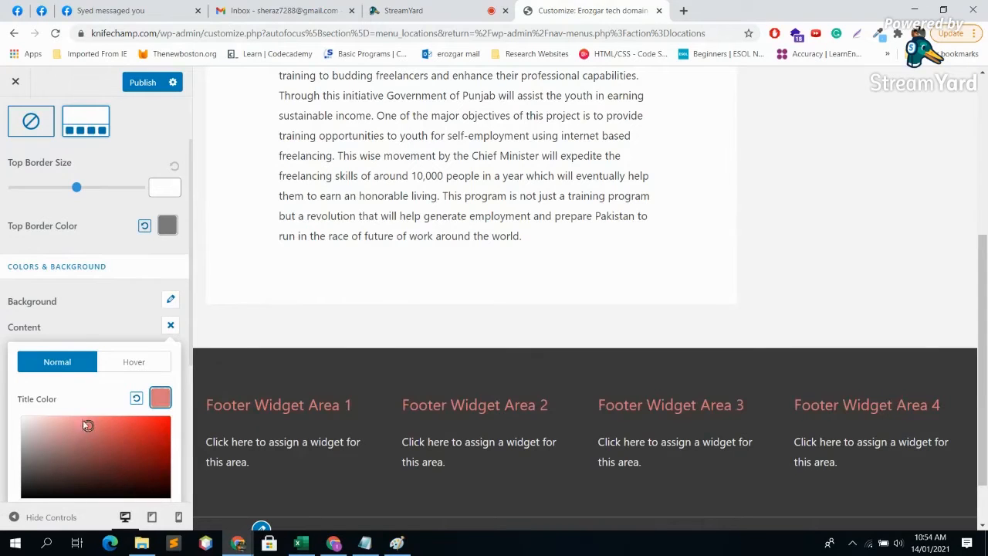
{"action": "left_click", "coordinate": [127, 330]}
{"action": "left_click", "coordinate": [173, 404]}
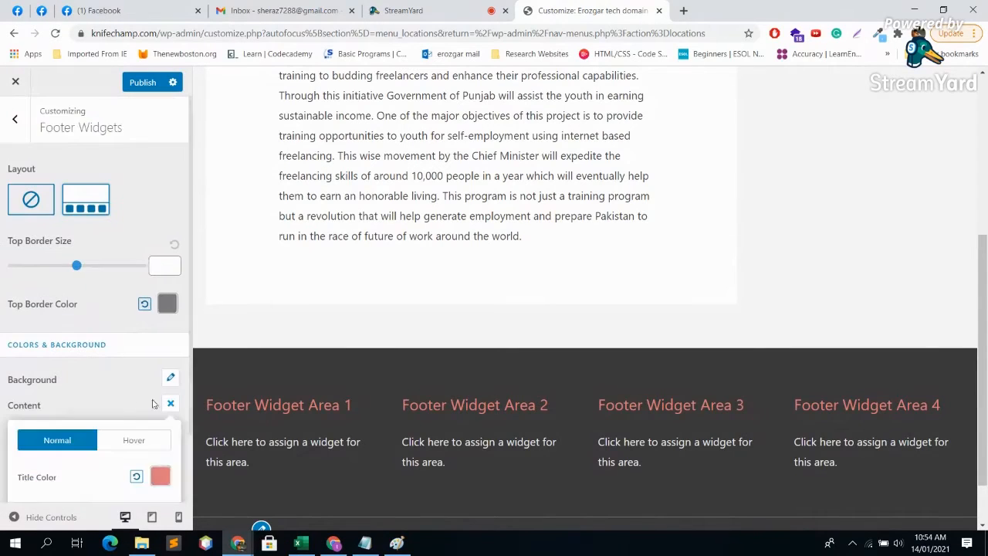
Try a custom text color for the footer widgets' content and reset it to the default.
{"action": "scroll", "coordinate": [123, 370], "scroll_direction": "down", "scroll_amount": 1}
{"action": "left_click", "coordinate": [158, 439]}
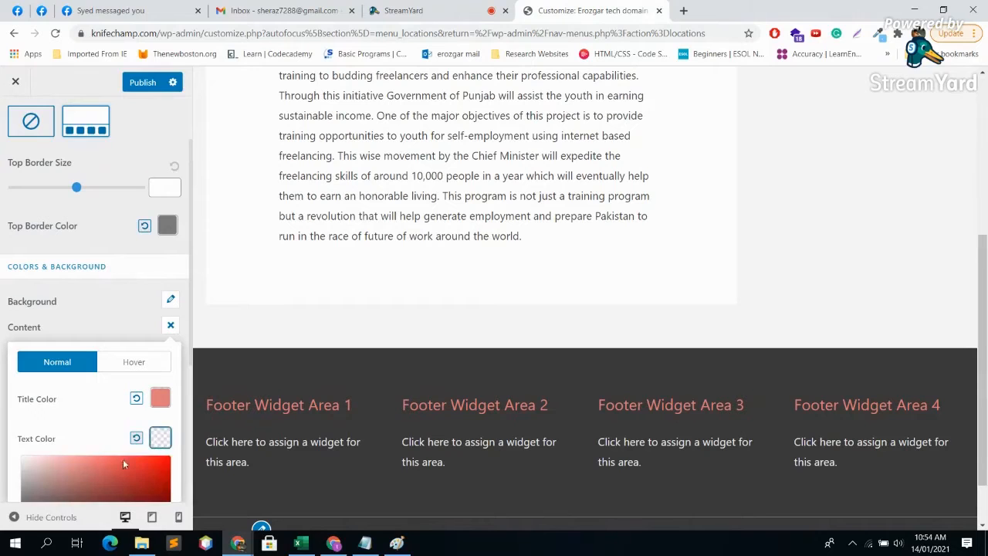
{"action": "left_click", "coordinate": [120, 472]}
{"action": "left_click", "coordinate": [78, 476]}
{"action": "left_click", "coordinate": [136, 438]}
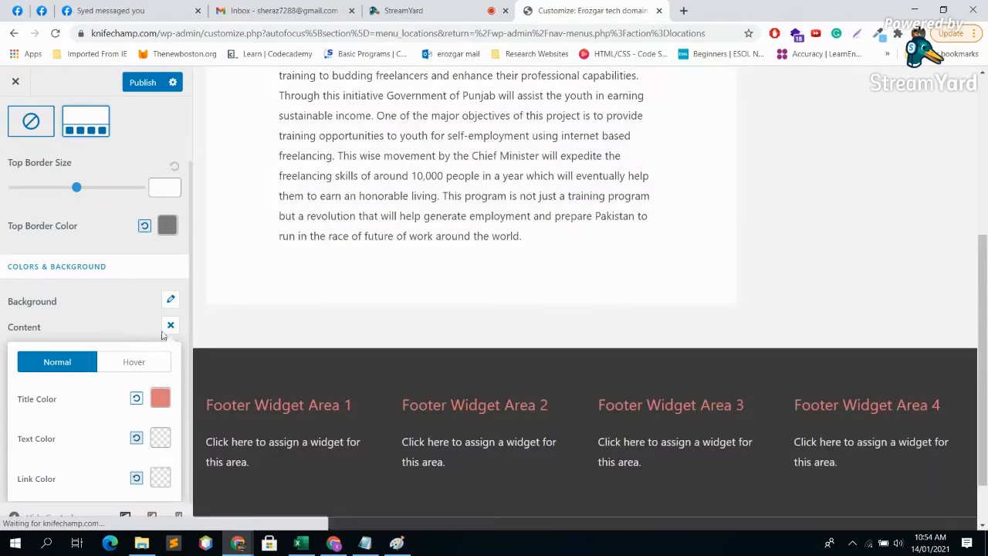
{"action": "left_click", "coordinate": [171, 325]}
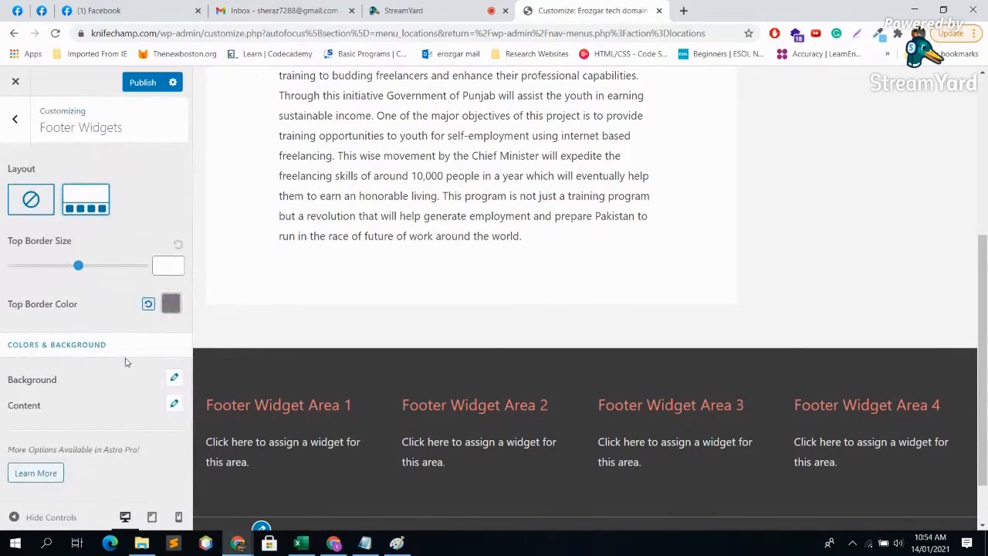
{"action": "left_click", "coordinate": [176, 404]}
{"action": "scroll", "coordinate": [147, 486], "scroll_direction": "down", "scroll_amount": 1}
{"action": "scroll", "coordinate": [95, 298], "scroll_direction": "up", "scroll_amount": 3}
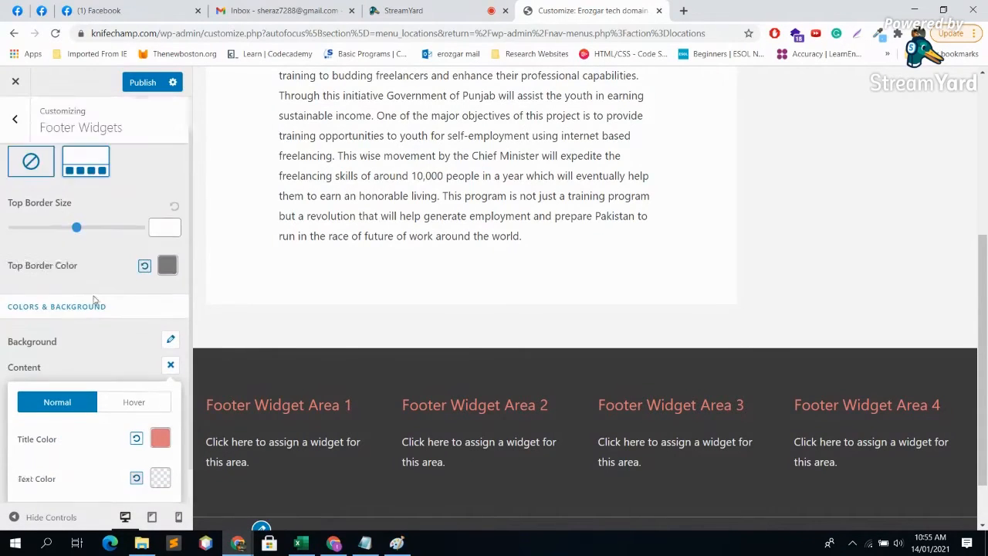
Add a Recent Comments widget to Footer Widget Area 1.
{"action": "left_click", "coordinate": [17, 122]}
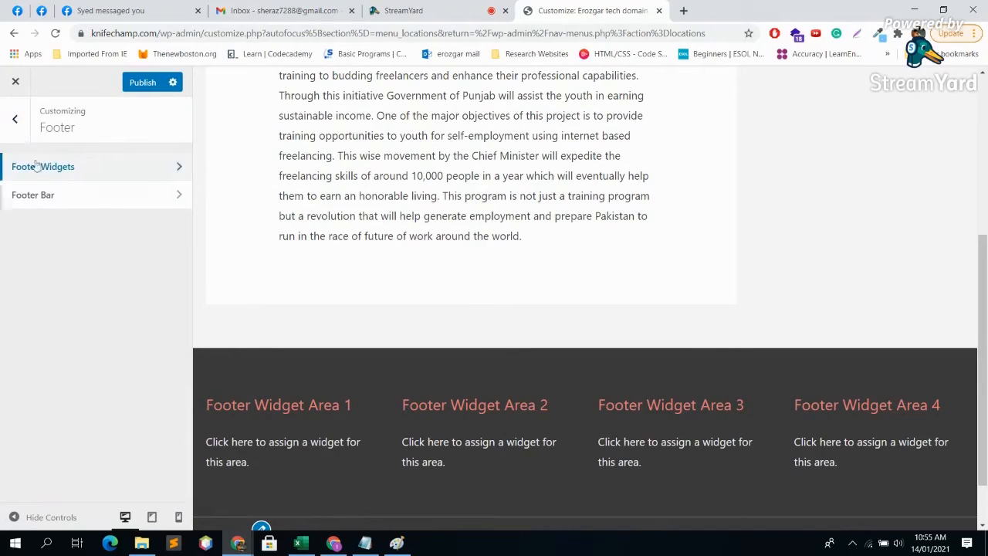
{"action": "left_click", "coordinate": [15, 122]}
{"action": "left_click", "coordinate": [103, 432]}
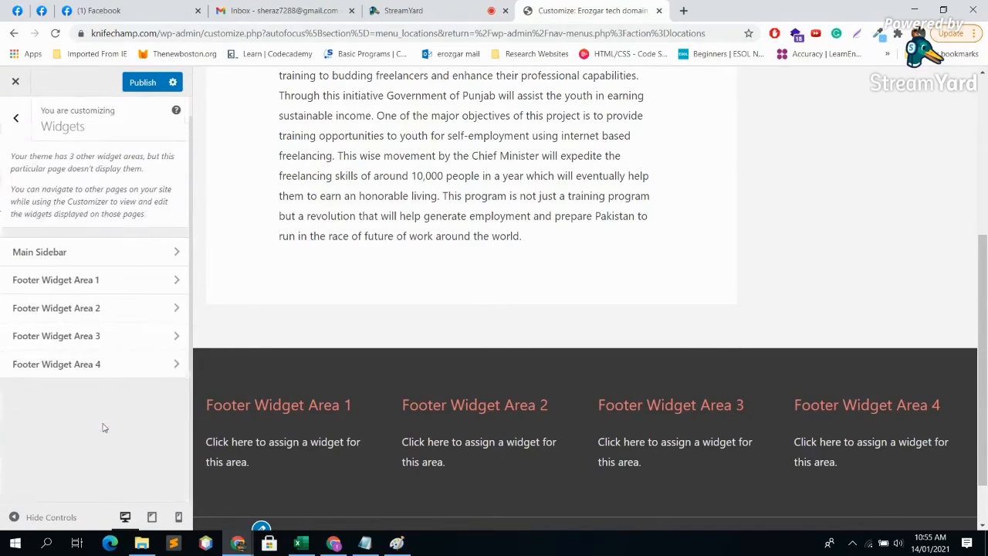
{"action": "left_click", "coordinate": [129, 283]}
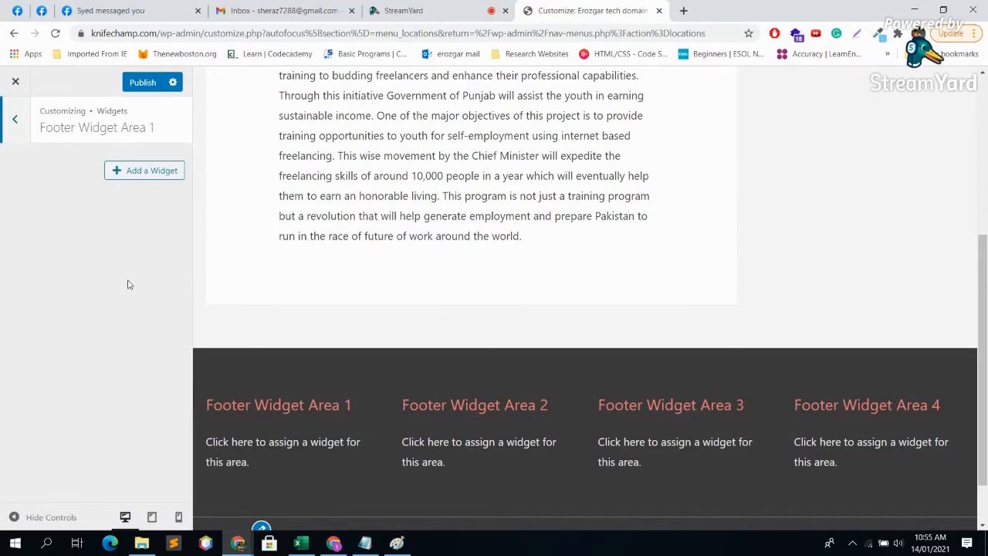
{"action": "left_click", "coordinate": [146, 171]}
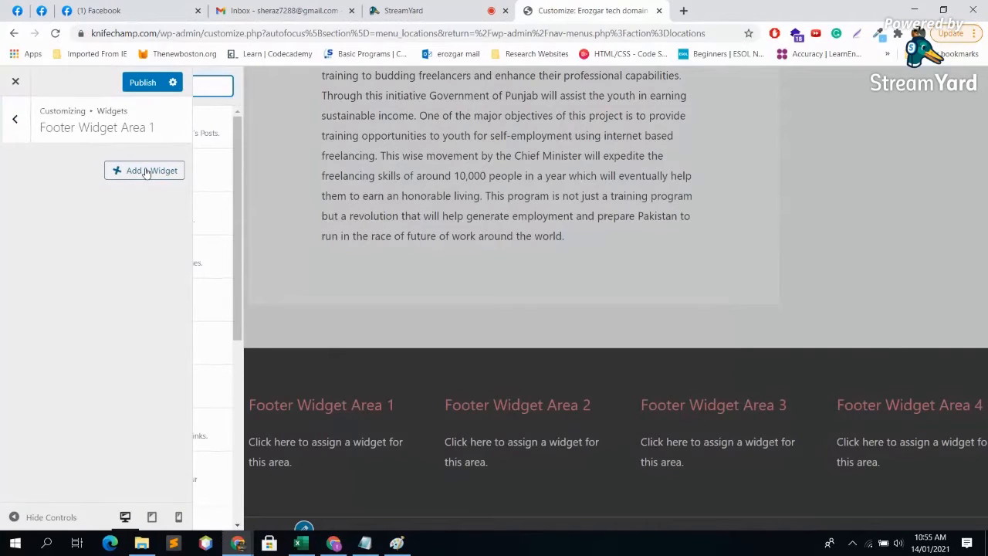
{"action": "scroll", "coordinate": [286, 392], "scroll_direction": "down", "scroll_amount": 3}
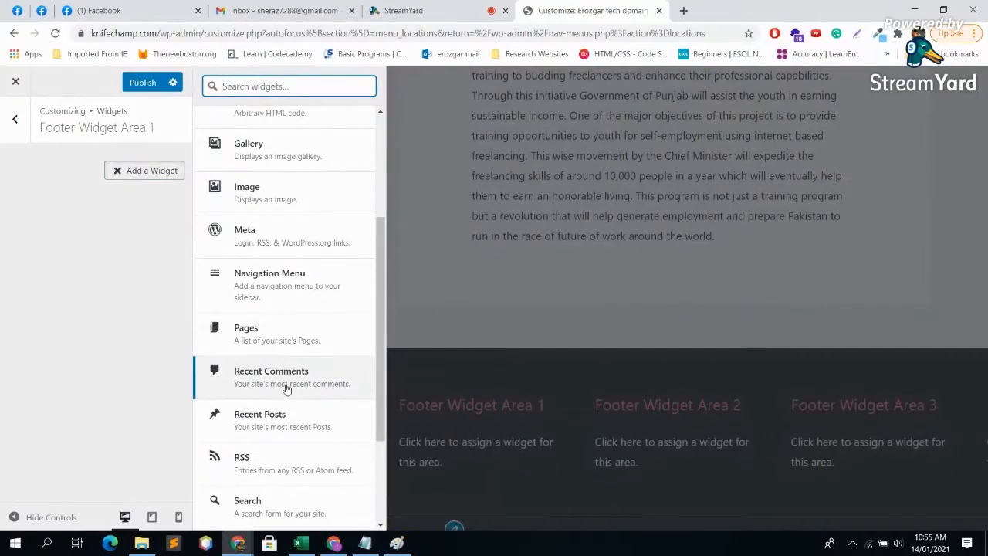
{"action": "left_click", "coordinate": [286, 382]}
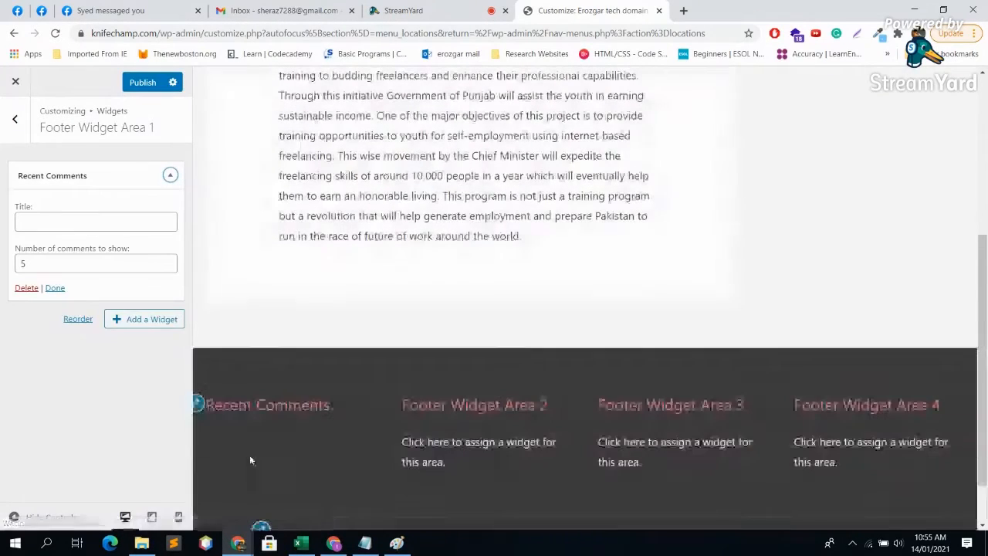
{"action": "scroll", "coordinate": [299, 395], "scroll_direction": "down", "scroll_amount": 2}
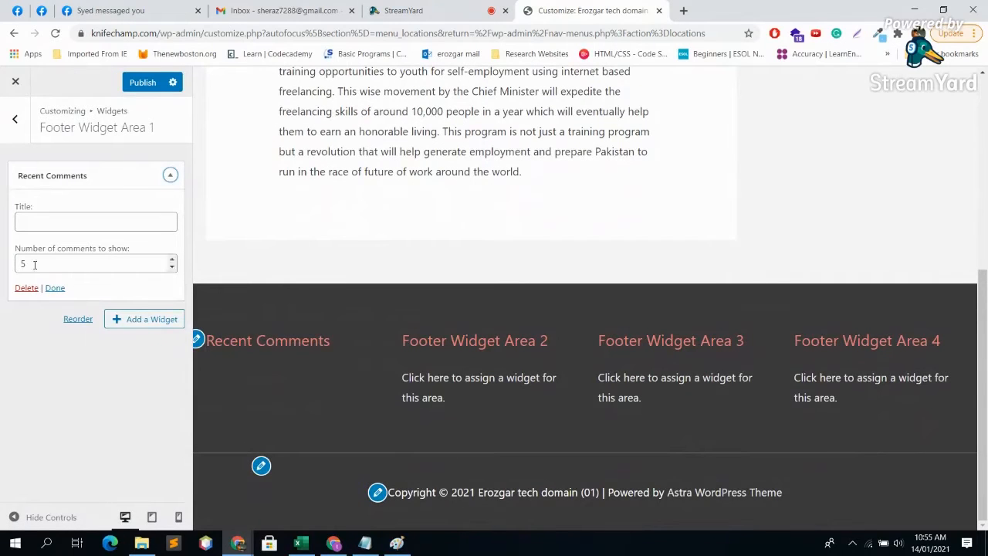
Add a Search widget and a Recent Posts widget below Recent Comments in Footer Widget Area 1.
{"action": "left_click", "coordinate": [134, 321]}
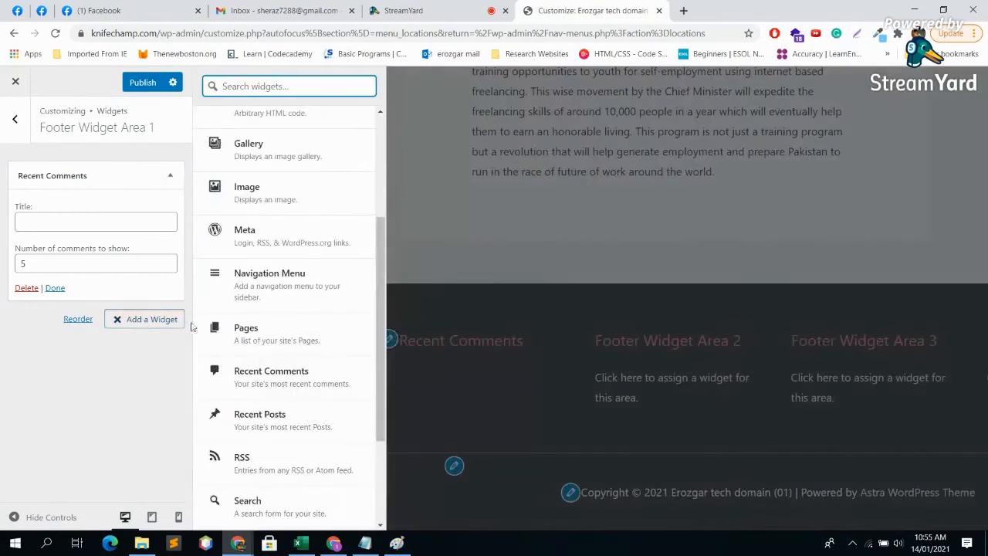
{"action": "scroll", "coordinate": [296, 346], "scroll_direction": "down", "scroll_amount": 2}
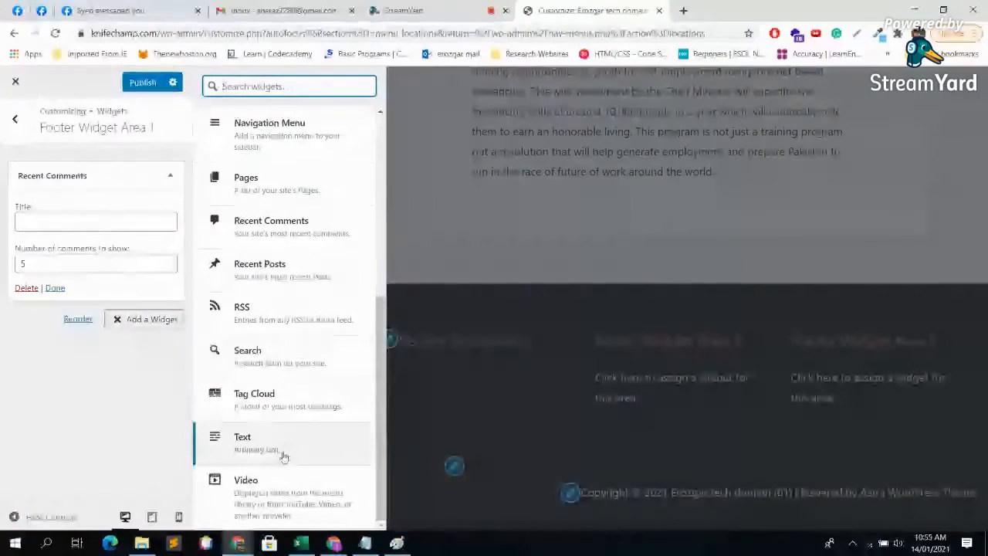
{"action": "left_click", "coordinate": [276, 358]}
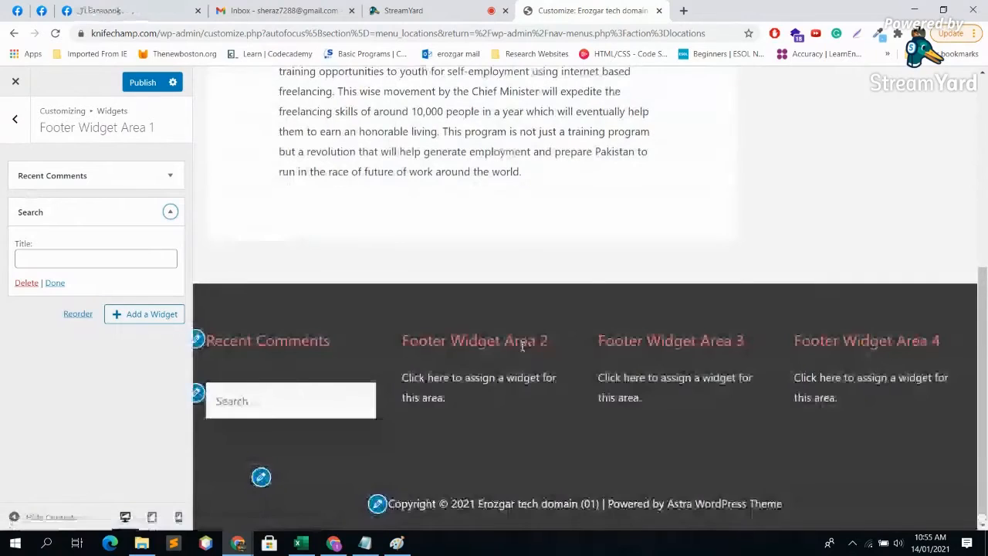
{"action": "left_click", "coordinate": [168, 316]}
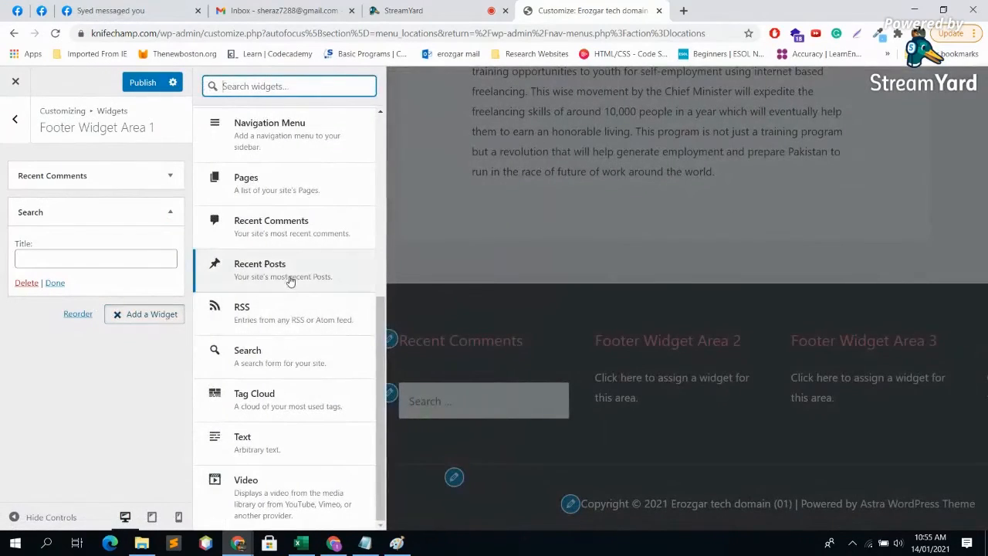
{"action": "left_click", "coordinate": [287, 274]}
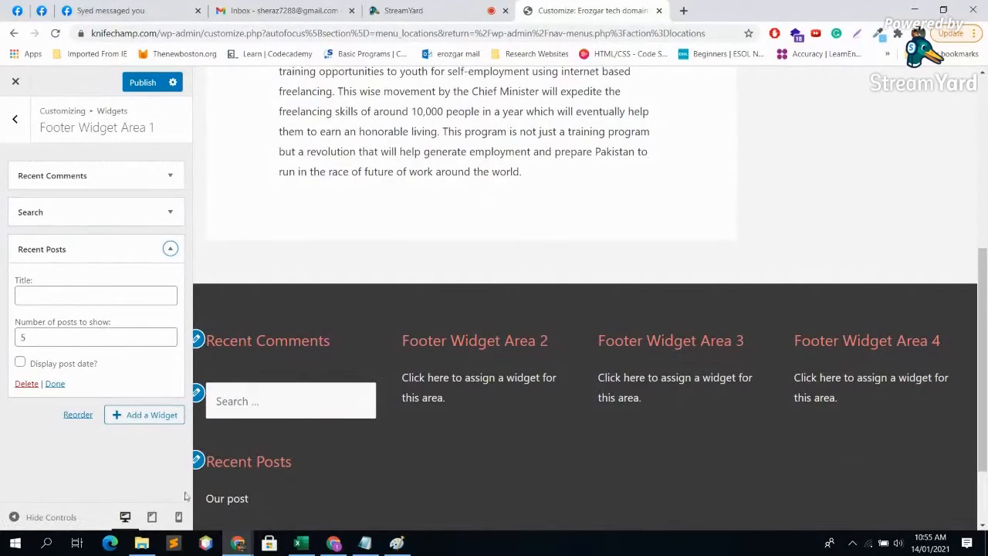
Delete the Recent Posts and Search widgets from Footer Widget Area 1.
{"action": "left_click", "coordinate": [171, 248]}
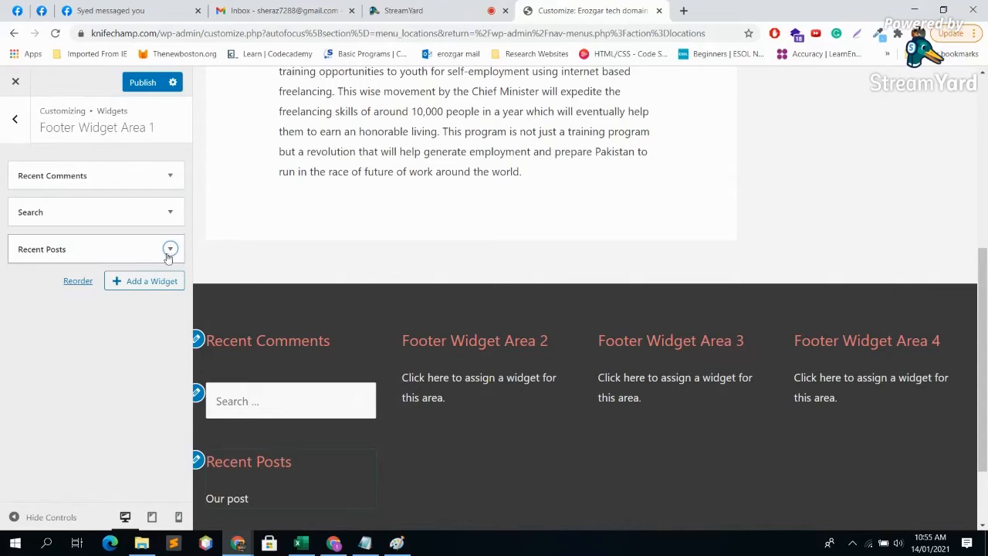
{"action": "left_click", "coordinate": [170, 248]}
{"action": "left_click", "coordinate": [26, 381]}
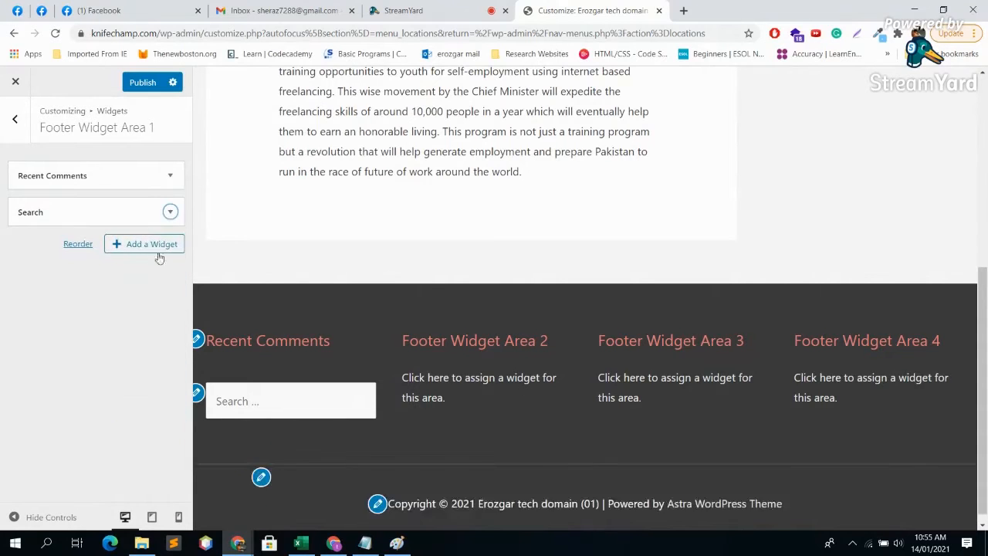
{"action": "left_click", "coordinate": [170, 212]}
{"action": "left_click", "coordinate": [25, 283]}
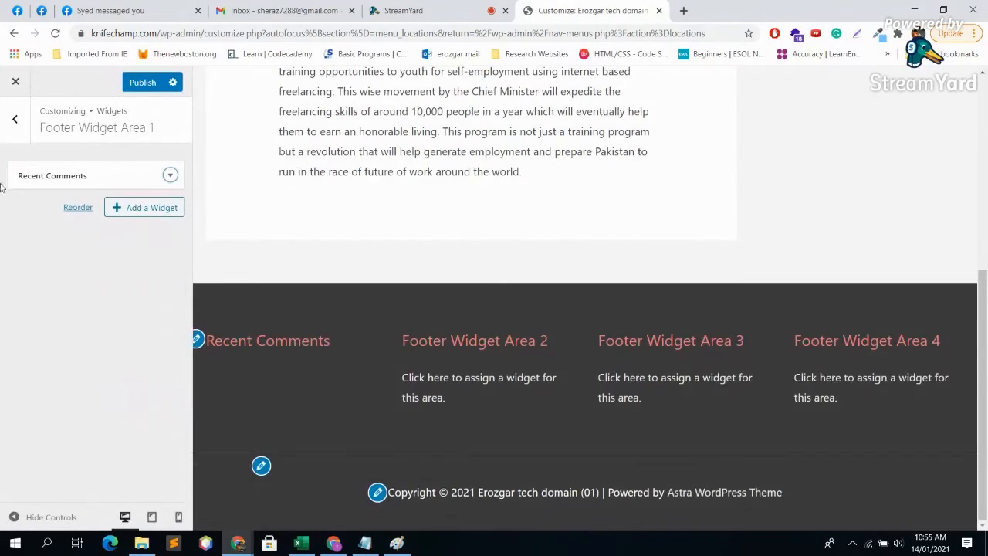
Add a Recent Comments widget to Footer Widget Area 2.
{"action": "left_click", "coordinate": [15, 118]}
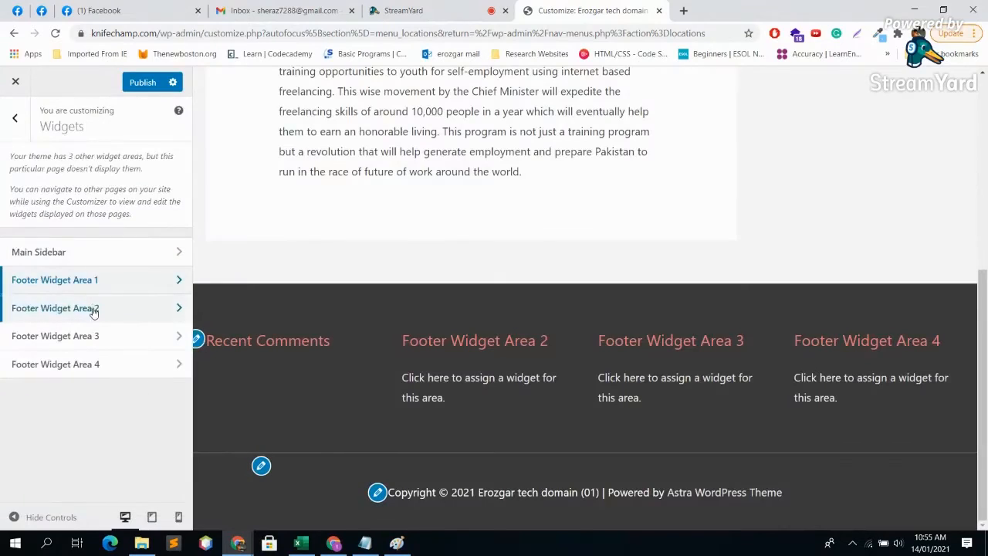
{"action": "left_click", "coordinate": [93, 309]}
{"action": "left_click", "coordinate": [145, 169]}
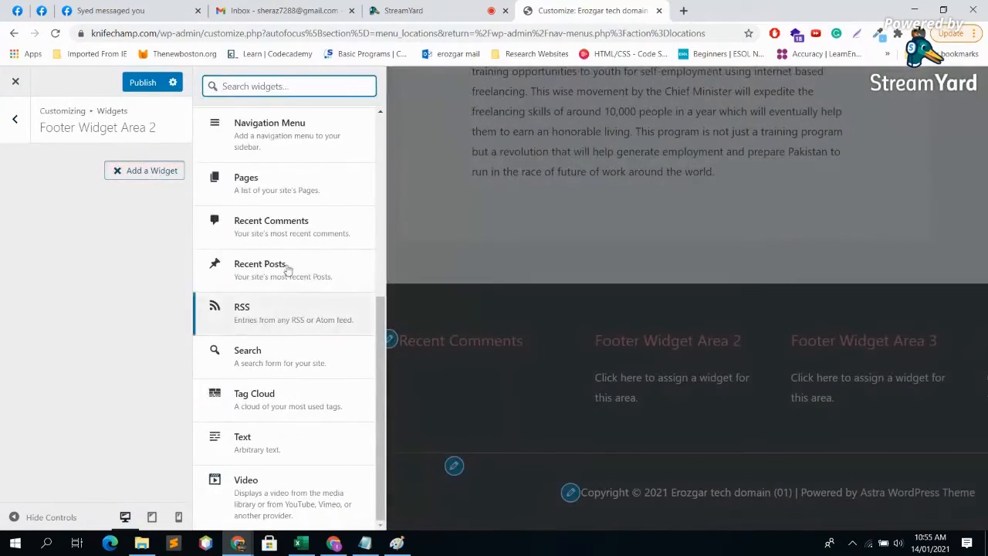
{"action": "left_click", "coordinate": [283, 226]}
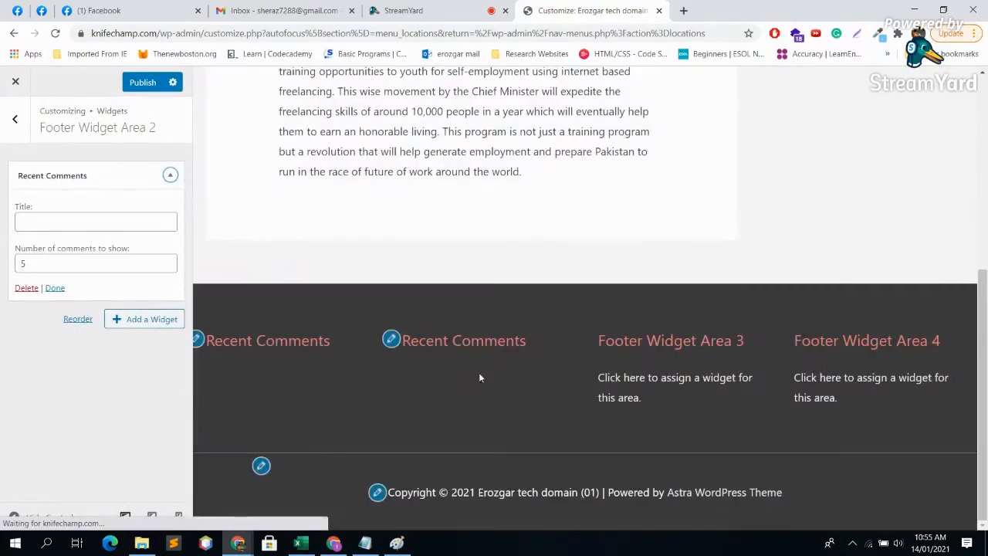
Add a Search widget to Footer Widget Area 3.
{"action": "left_click", "coordinate": [23, 139]}
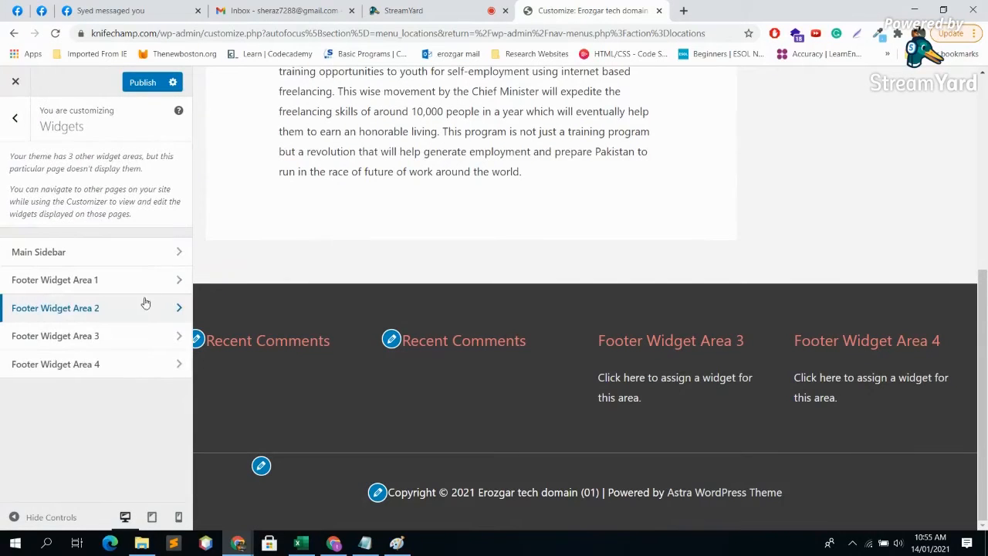
{"action": "left_click", "coordinate": [132, 337]}
{"action": "left_click", "coordinate": [141, 174]}
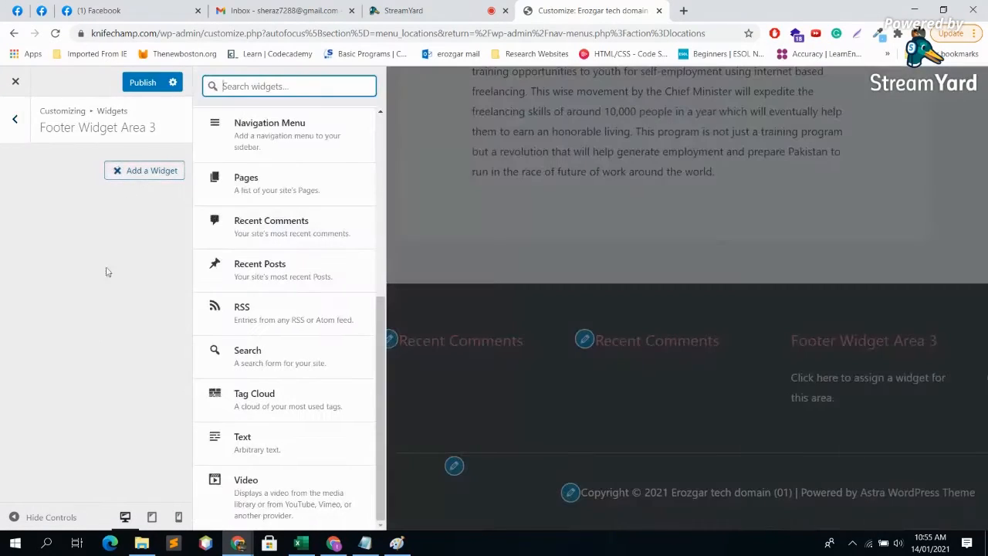
{"action": "left_click", "coordinate": [264, 376]}
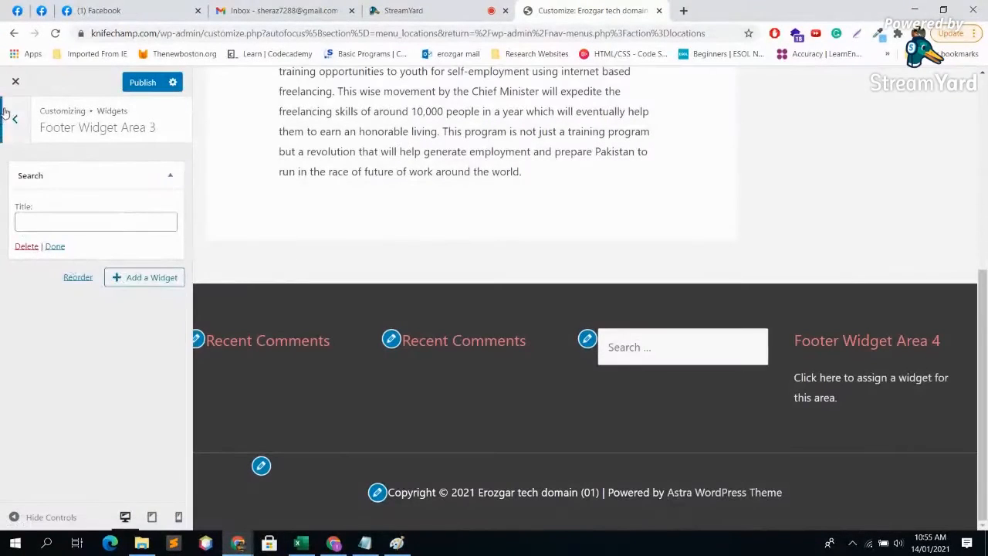
Add a Calendar widget to Footer Widget Area 4 and check it in the footer preview.
{"action": "left_click", "coordinate": [14, 120]}
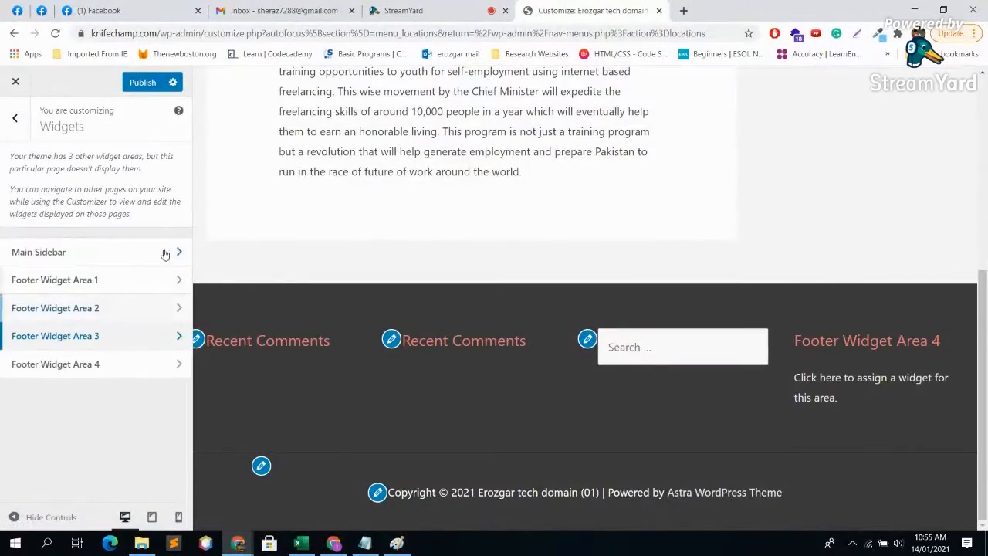
{"action": "left_click", "coordinate": [139, 363]}
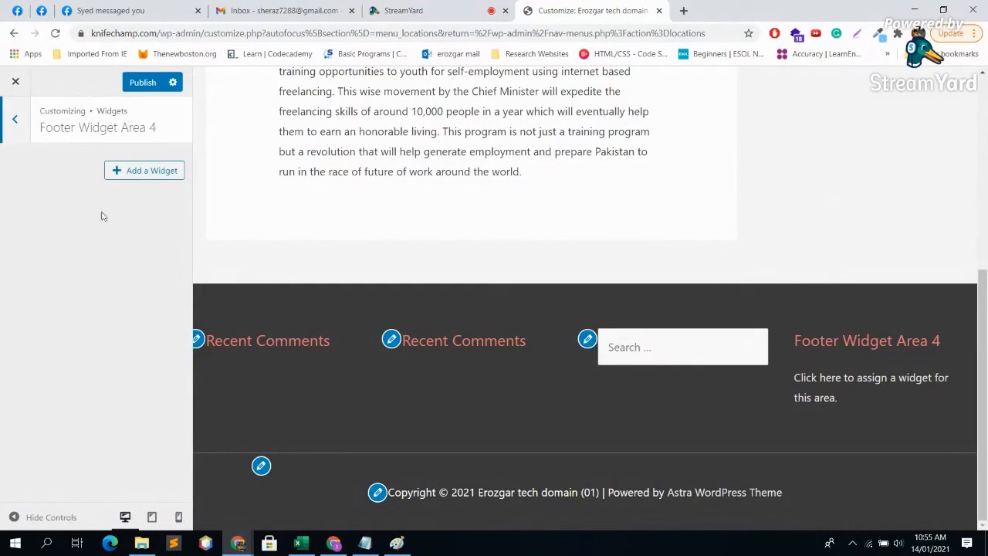
{"action": "left_click", "coordinate": [147, 176]}
{"action": "scroll", "coordinate": [283, 377], "scroll_direction": "up", "scroll_amount": 4}
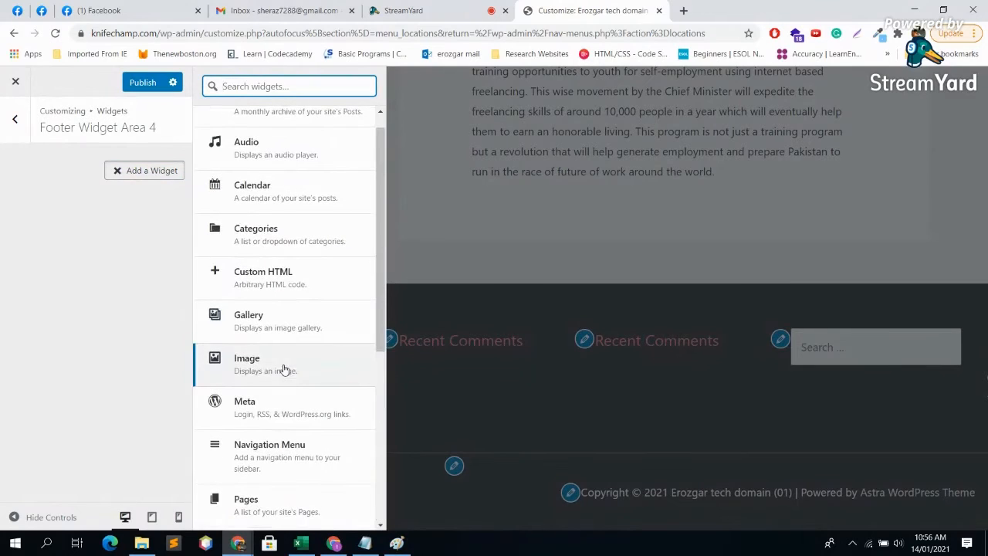
{"action": "scroll", "coordinate": [282, 370], "scroll_direction": "up", "scroll_amount": 1}
{"action": "left_click", "coordinate": [296, 207]}
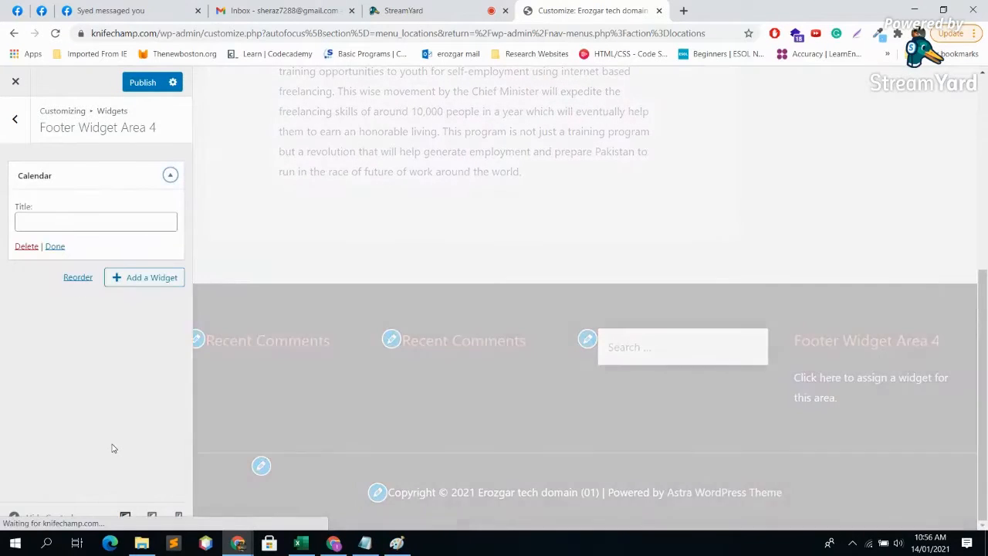
{"action": "scroll", "coordinate": [617, 455], "scroll_direction": "down", "scroll_amount": 2}
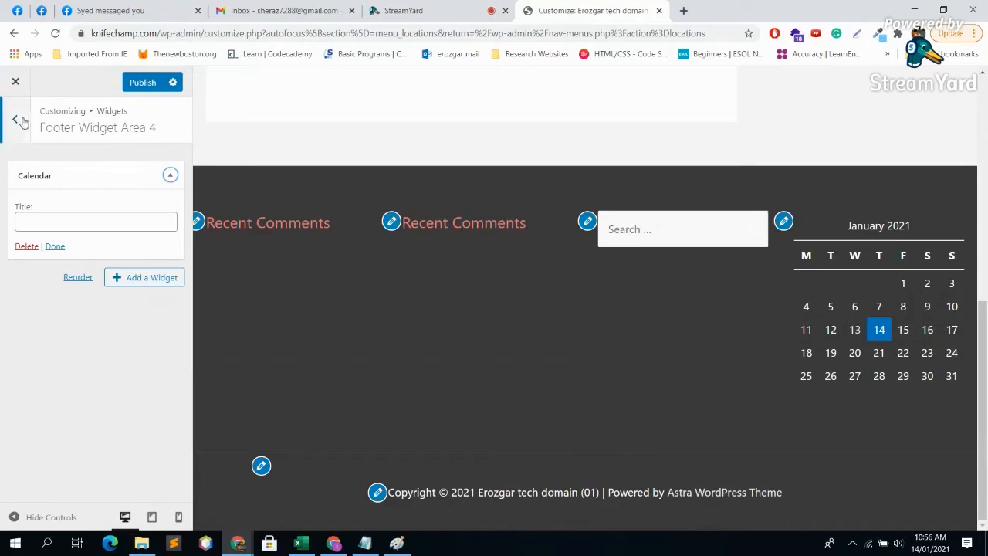
Leave the Customizer, discarding the unpublished changes, and open the live site in a separate browser tab.
{"action": "left_click", "coordinate": [14, 81]}
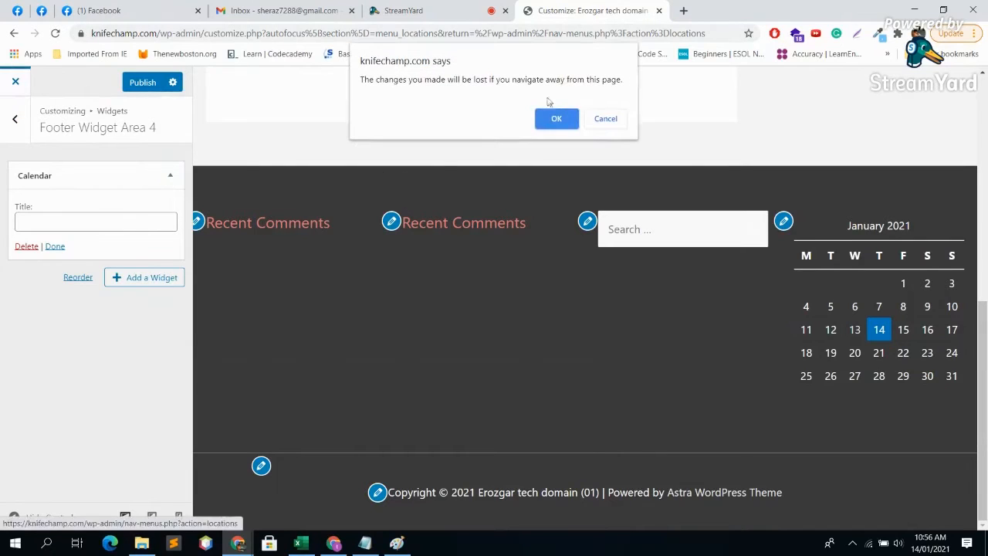
{"action": "left_click", "coordinate": [555, 119]}
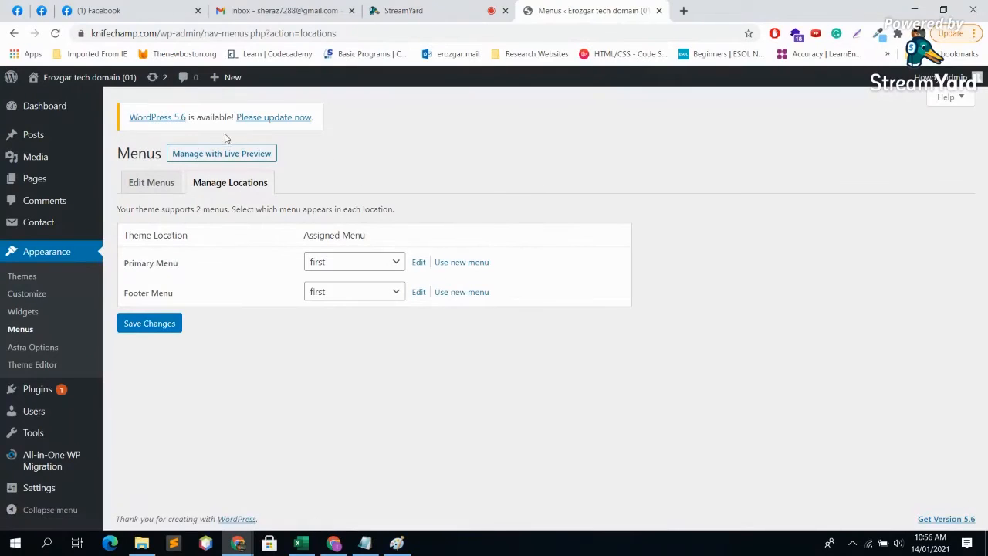
{"action": "right_click", "coordinate": [68, 85]}
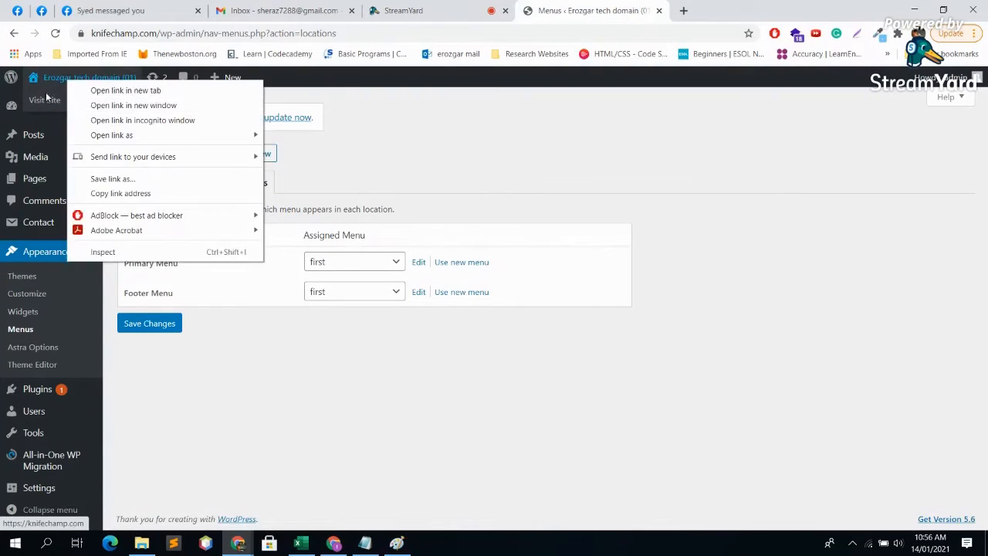
{"action": "right_click", "coordinate": [46, 100]}
{"action": "left_click", "coordinate": [75, 111]}
Check the viewer comments in StreamYard and look over the live homepage of the site.
{"action": "left_click", "coordinate": [403, 10]}
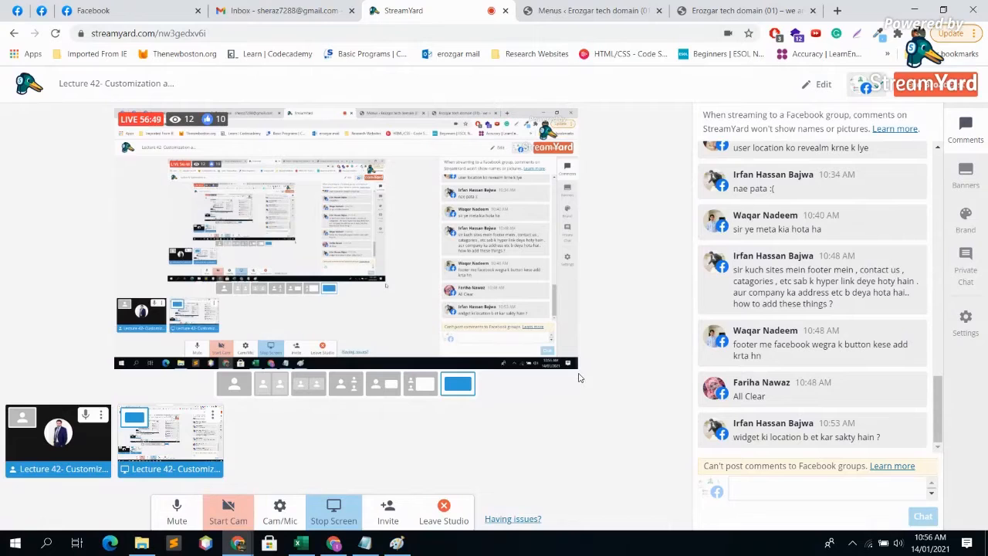
{"action": "left_click", "coordinate": [718, 8]}
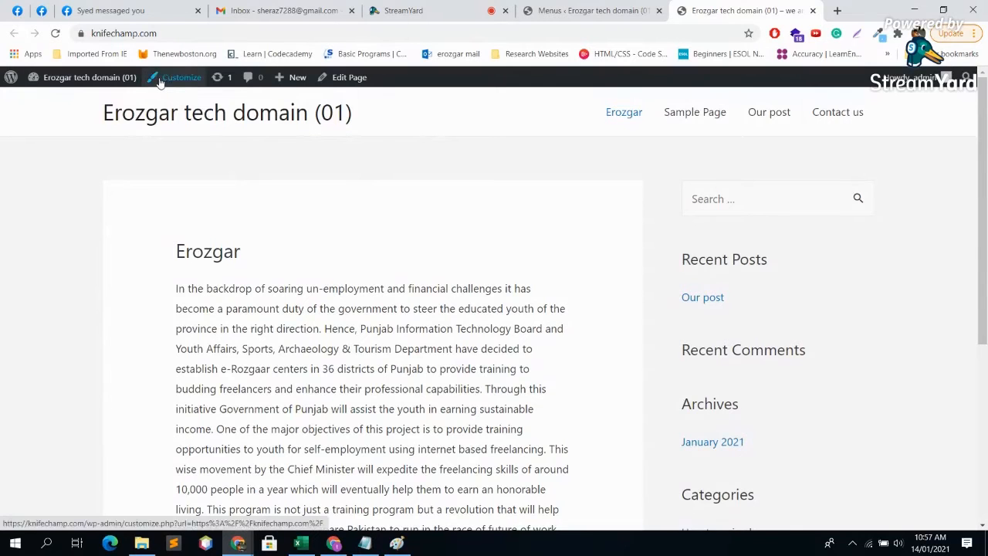
{"action": "scroll", "coordinate": [473, 243], "scroll_direction": "down", "scroll_amount": 4}
{"action": "scroll", "coordinate": [476, 242], "scroll_direction": "up", "scroll_amount": 2}
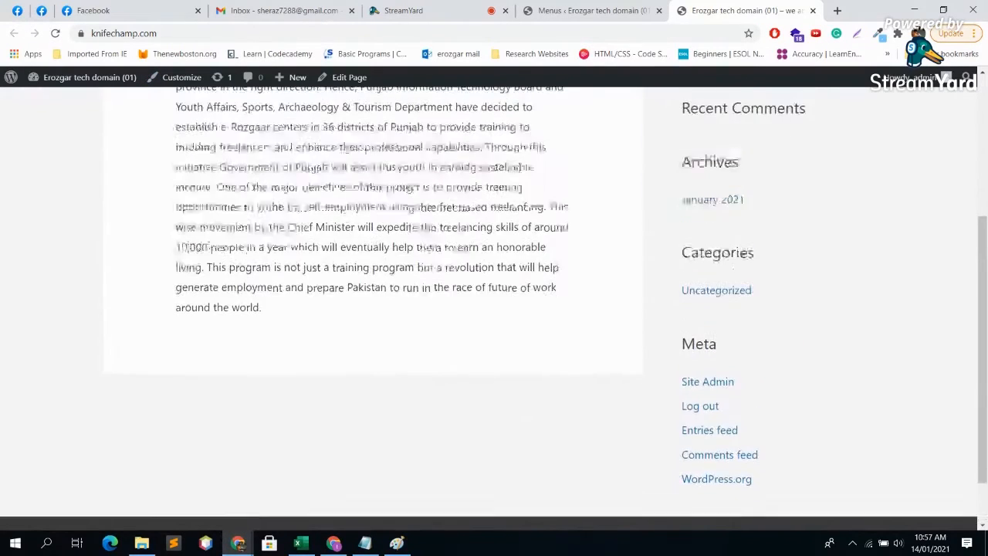
{"action": "scroll", "coordinate": [364, 132], "scroll_direction": "up", "scroll_amount": 3}
View the Customizer's list of sections for the homepage and return to the live page.
{"action": "left_click", "coordinate": [164, 81]}
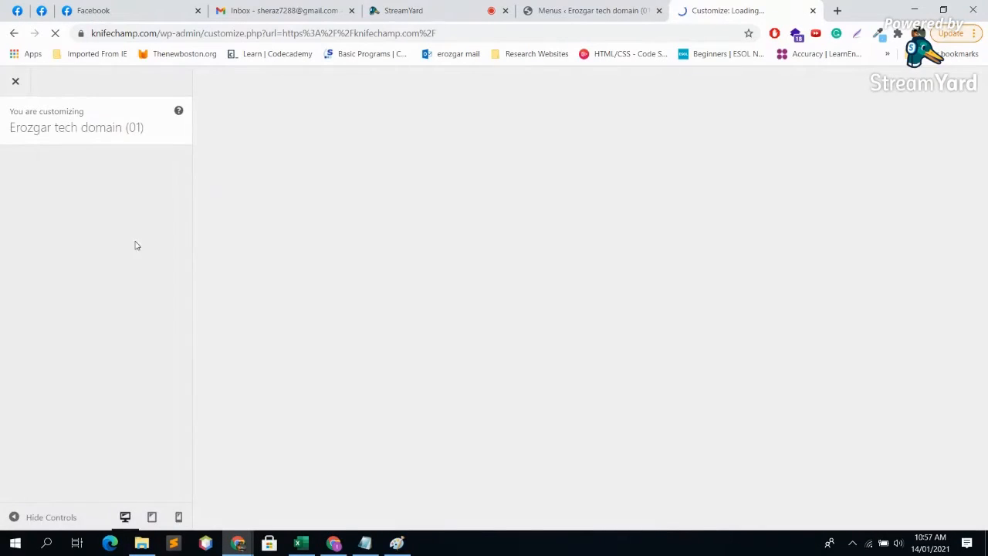
{"action": "scroll", "coordinate": [168, 452], "scroll_direction": "down", "scroll_amount": 1}
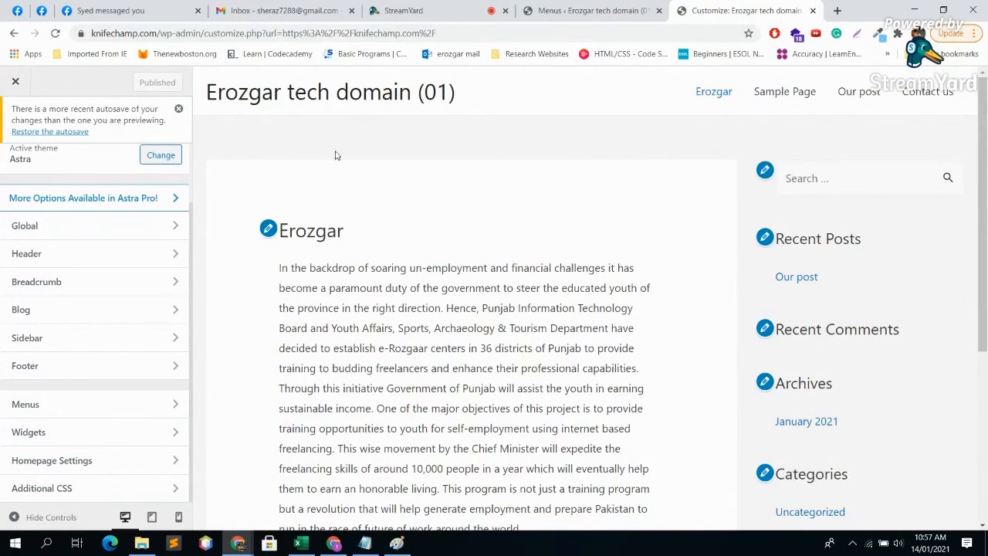
{"action": "left_click", "coordinate": [16, 83]}
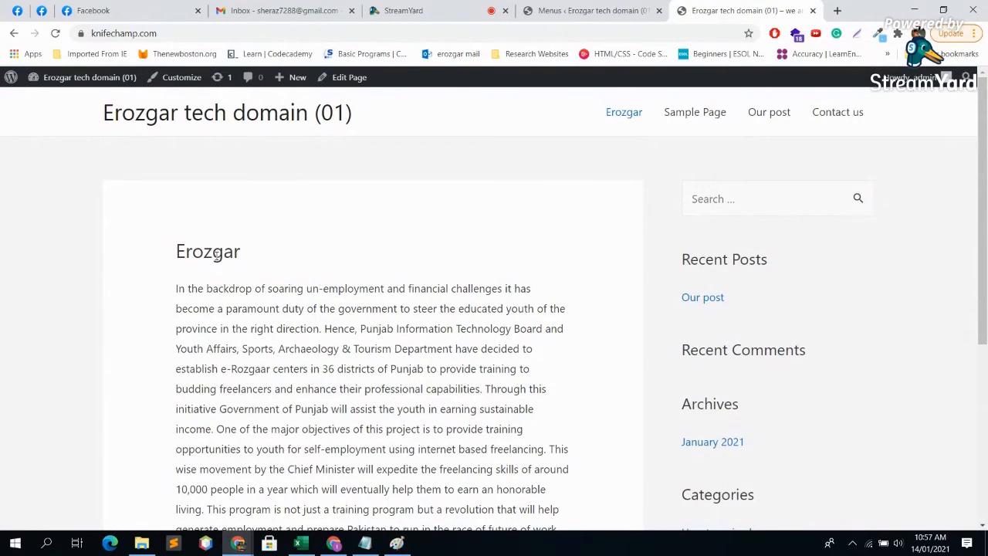
Inspect the Erozgar page heading and copy its header element's class value, entry-header ast-no-thumbnail ast-no-meta.
{"action": "right_click", "coordinate": [217, 256]}
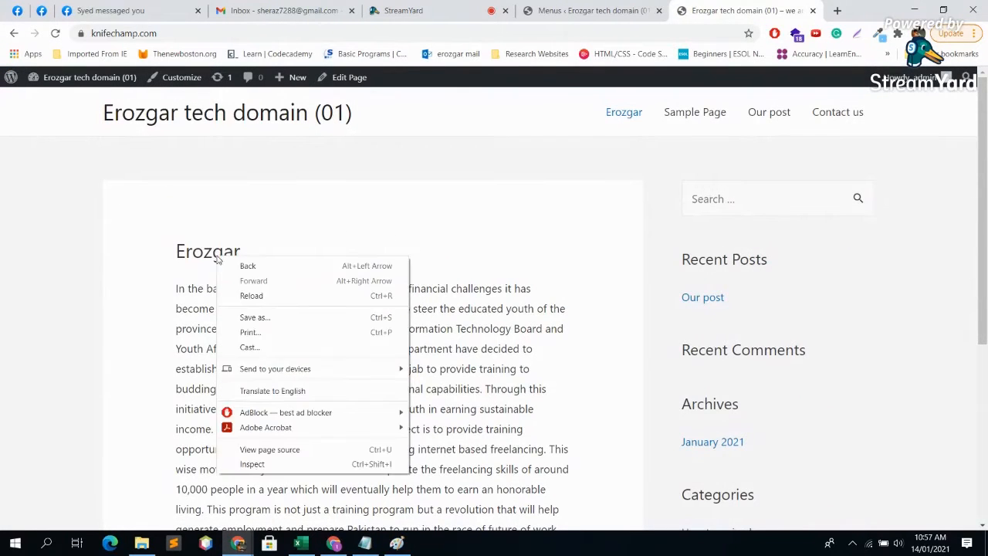
{"action": "left_click", "coordinate": [293, 464]}
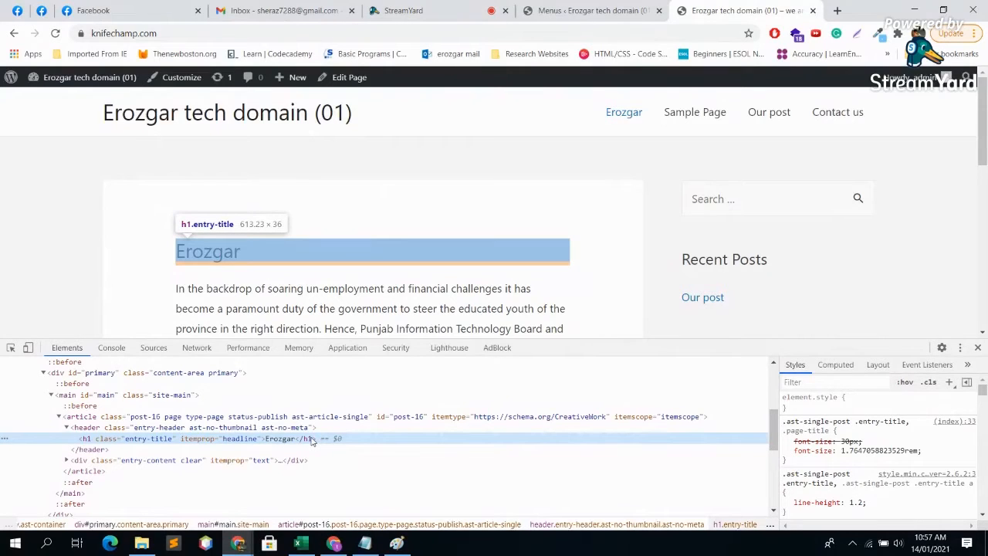
{"action": "left_click", "coordinate": [67, 428]}
{"action": "right_click", "coordinate": [68, 429]}
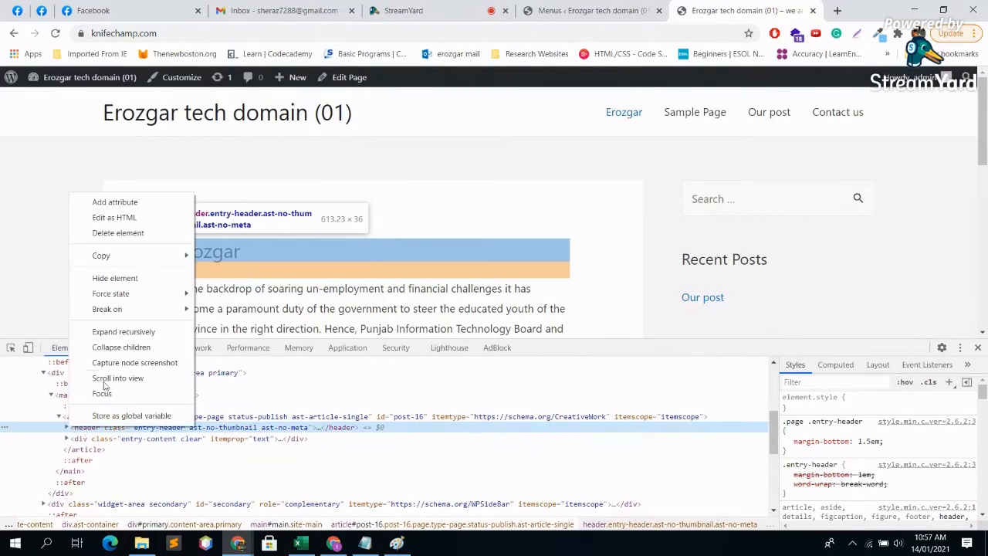
{"action": "left_click", "coordinate": [137, 224]}
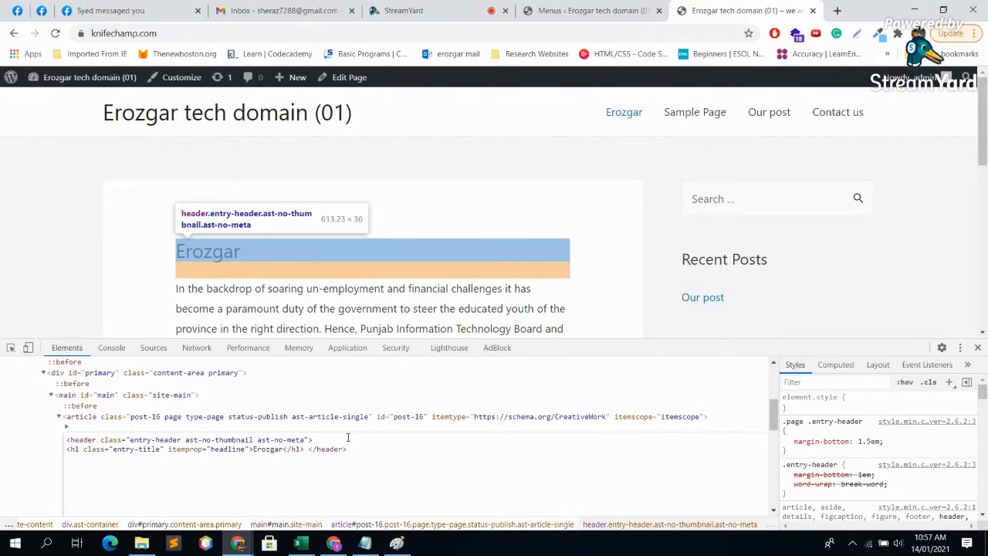
{"action": "left_click_drag", "start_coordinate": [306, 439], "coordinate": [131, 440]}
{"action": "key", "text": "ctrl+c"}
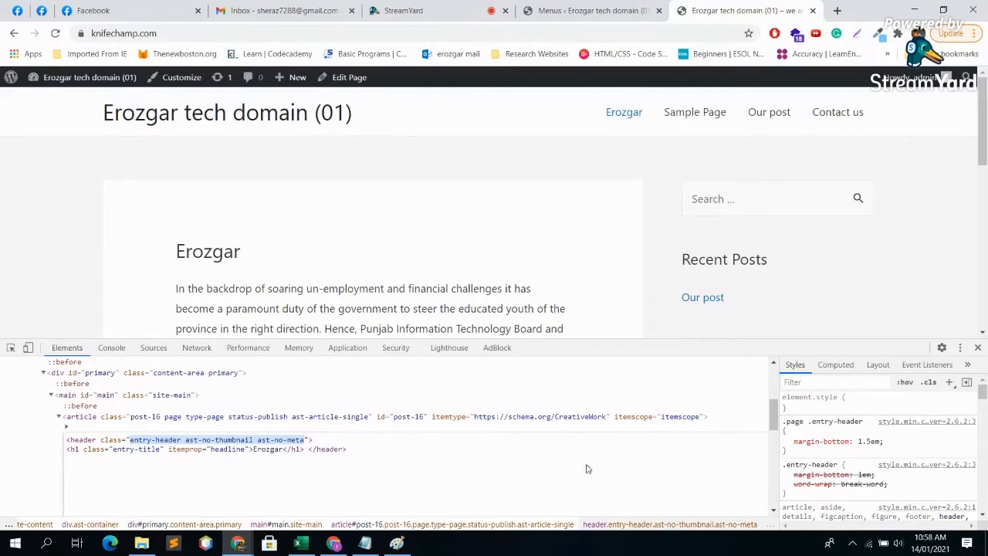
{"action": "left_click", "coordinate": [979, 348]}
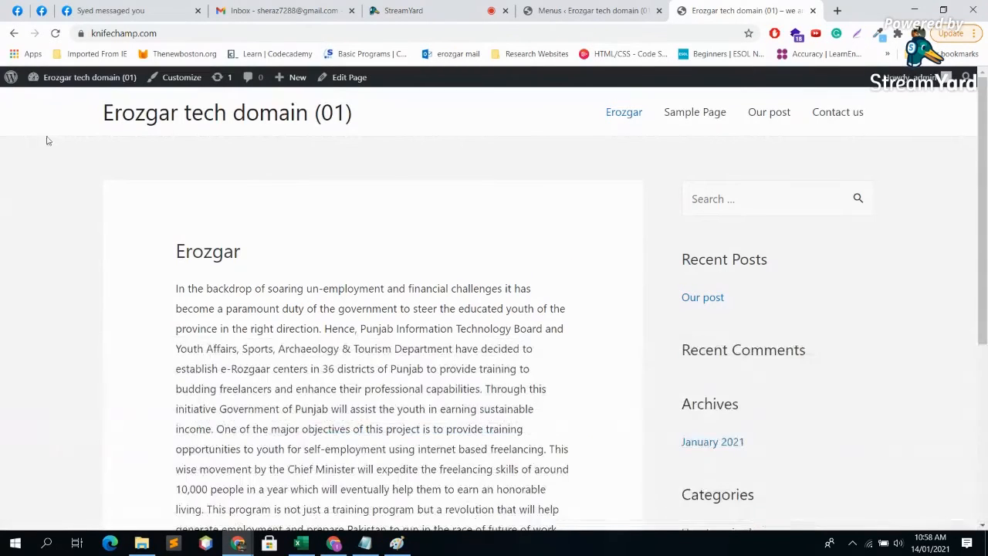
Open the site's Additional CSS in the Customizer and enter the selector .entry-header ast-no-thumbnail ast-no-meta, using the copied class value.
{"action": "mouse_move", "coordinate": [48, 82]}
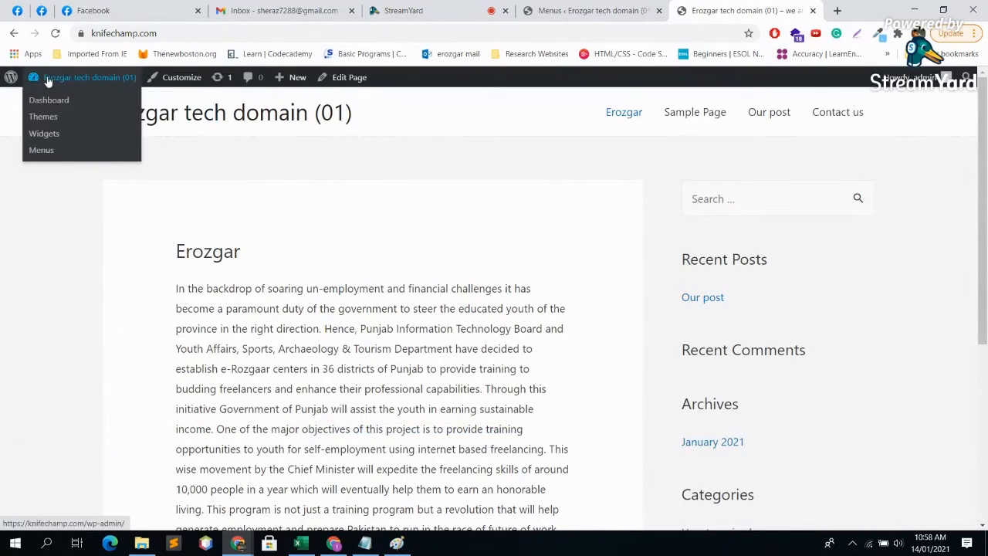
{"action": "left_click", "coordinate": [177, 78]}
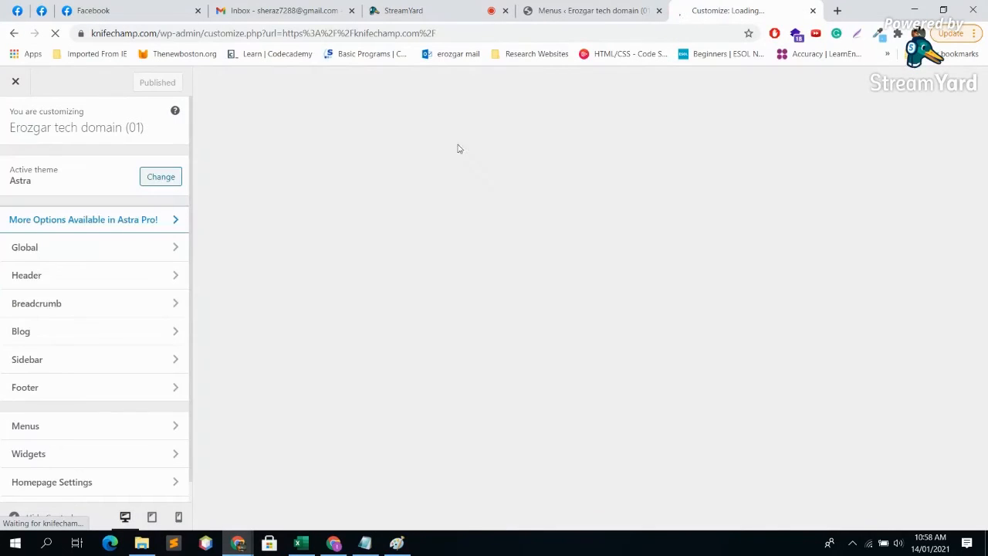
{"action": "scroll", "coordinate": [66, 389], "scroll_direction": "down", "scroll_amount": 1}
{"action": "scroll", "coordinate": [126, 488], "scroll_direction": "up", "scroll_amount": 1}
{"action": "scroll", "coordinate": [112, 459], "scroll_direction": "down", "scroll_amount": 1}
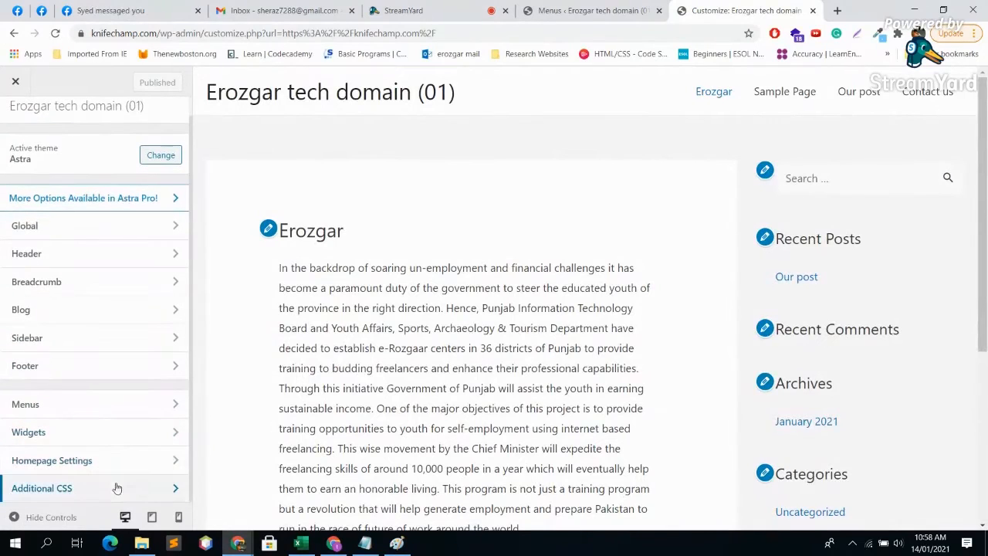
{"action": "left_click", "coordinate": [108, 480]}
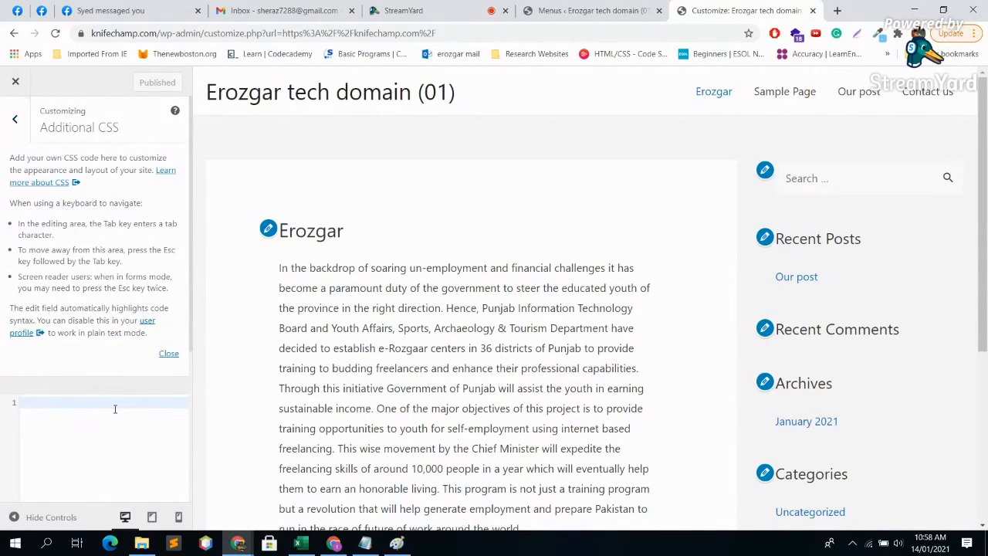
{"action": "type", "text": "."}
{"action": "key", "text": "ctrl+v"}
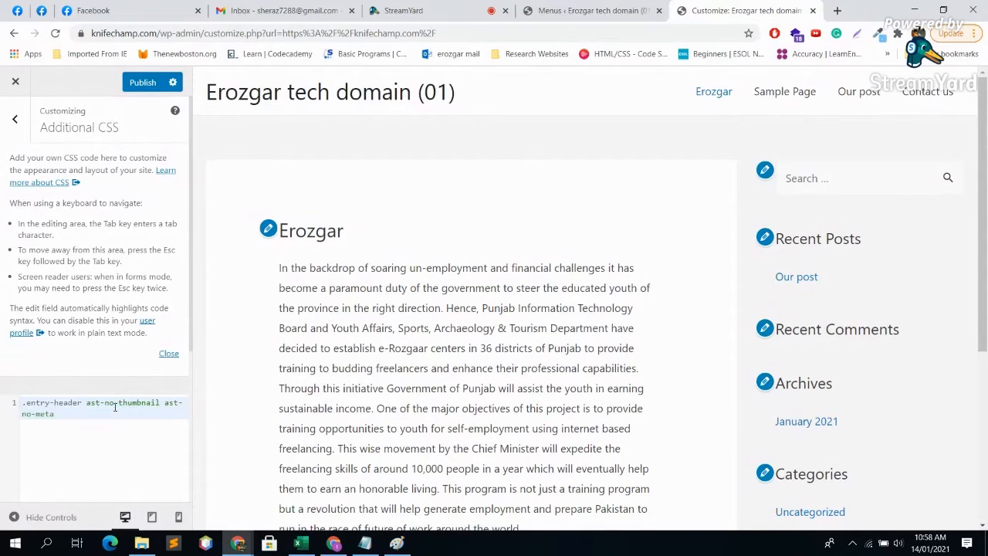
Add braces to the page header selector with the declaration color:blue; inside them.
{"action": "type", "text": "{c"}
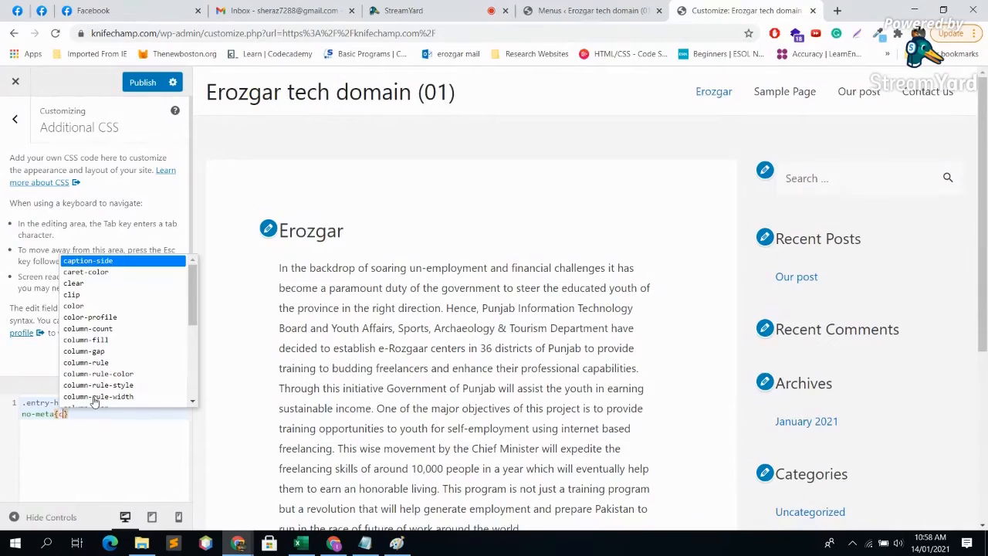
{"action": "type", "text": "olor"}
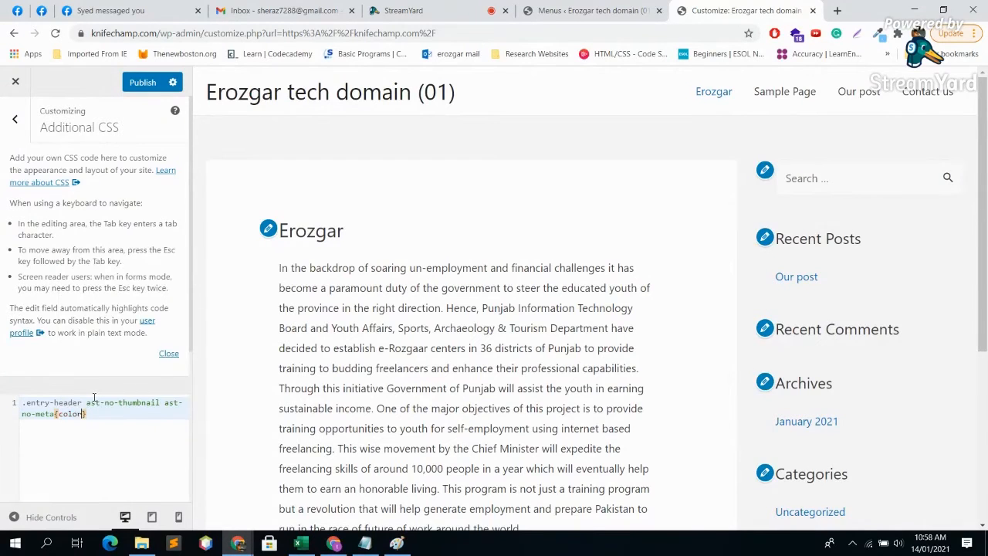
{"action": "type", "text": "\""}
{"action": "key", "text": "BackSpace"}
{"action": "type", "text": ":"}
{"action": "type", "text": "blue"}
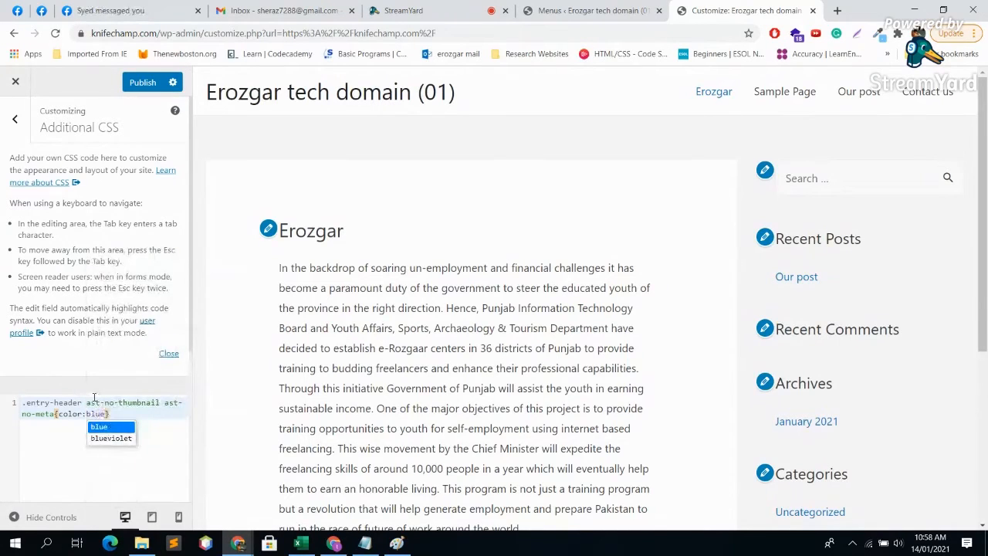
{"action": "key", "text": "Return"}
{"action": "type", "text": ";"}
Delete the color declaration from between the braces of the page header rule.
{"action": "key", "text": "BackSpace"}
{"action": "key", "text": "BackSpace"}
{"action": "key", "text": "BackSpace"}
{"action": "key", "text": "BackSpace"}
{"action": "key", "text": "BackSpace"}
{"action": "key", "text": "BackSpace"}
{"action": "key", "text": "BackSpace"}
{"action": "key", "text": "BackSpace"}
{"action": "key", "text": "BackSpace"}
{"action": "key", "text": "BackSpace"}
{"action": "key", "text": "BackSpace"}
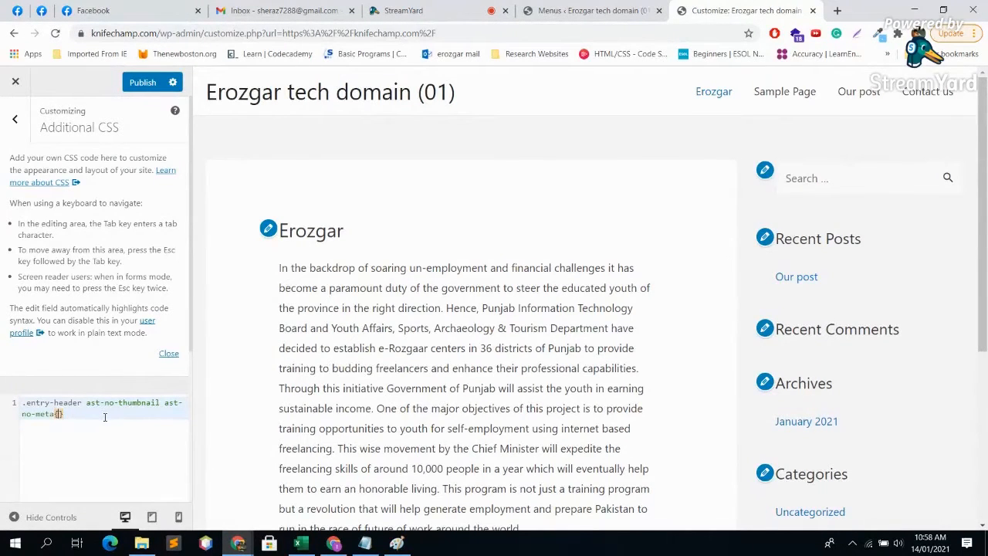
Add the declaration text-align:right !important between the braces of the page header rule.
{"action": "type", "text": "text"}
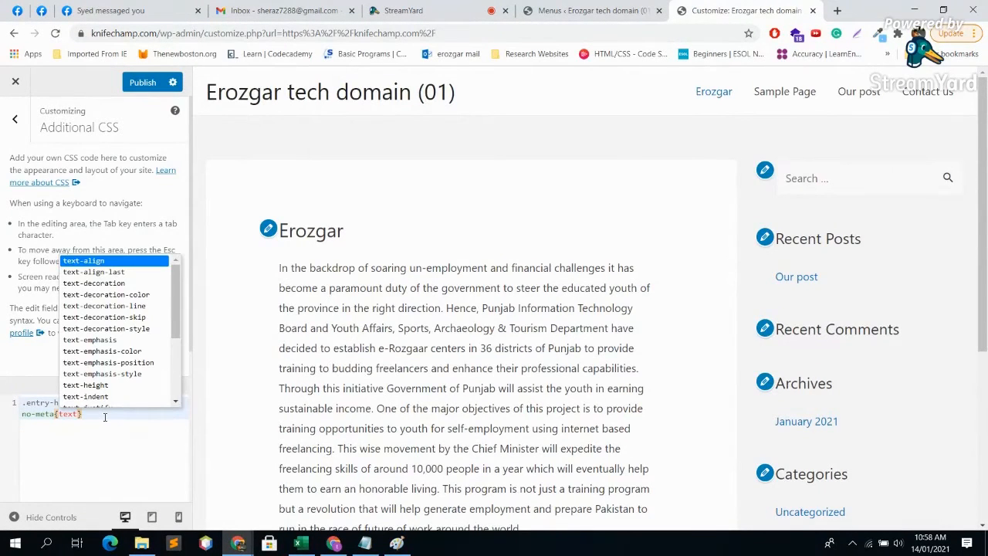
{"action": "key", "text": "Return"}
{"action": "type", "text": ":r"}
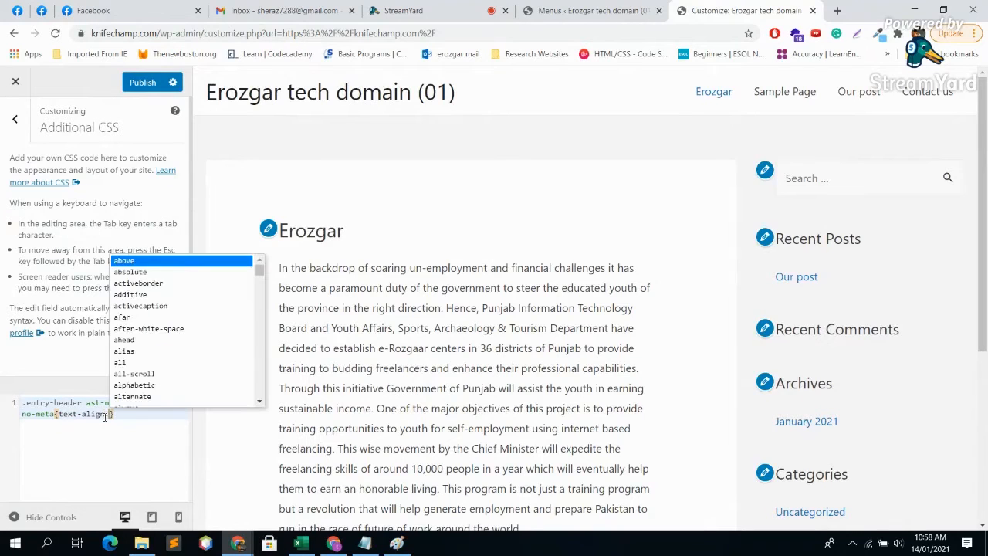
{"action": "type", "text": "ight"}
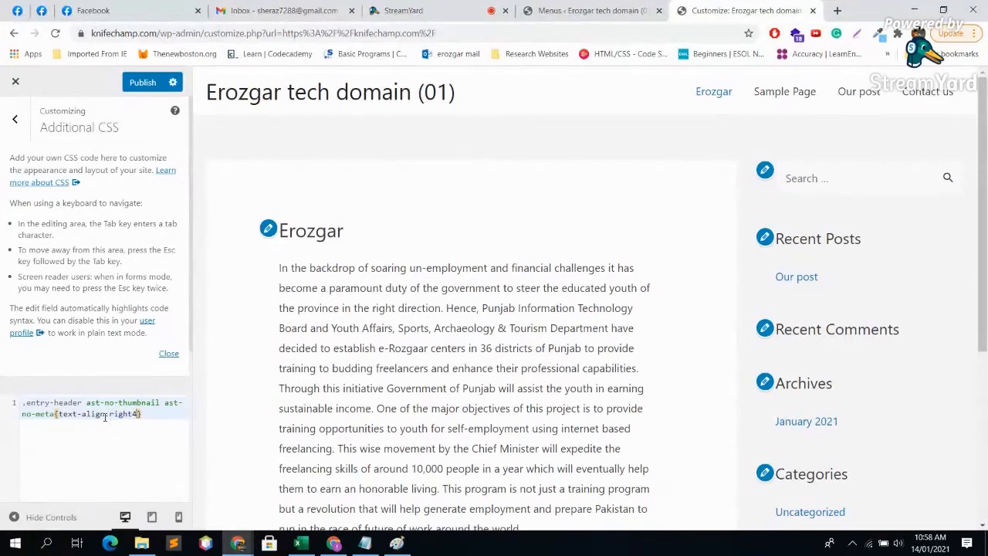
{"action": "type", "text": " !im"}
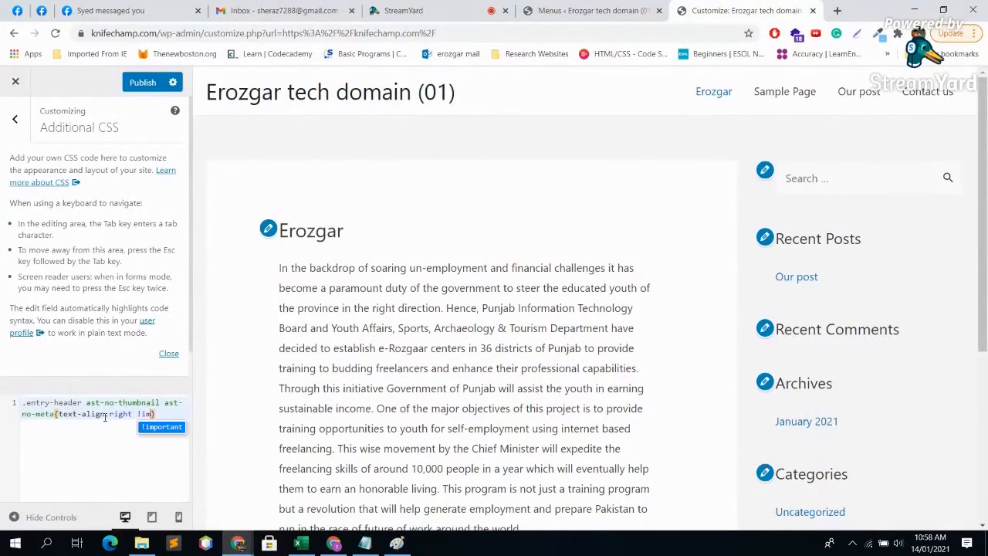
{"action": "key", "text": "Return"}
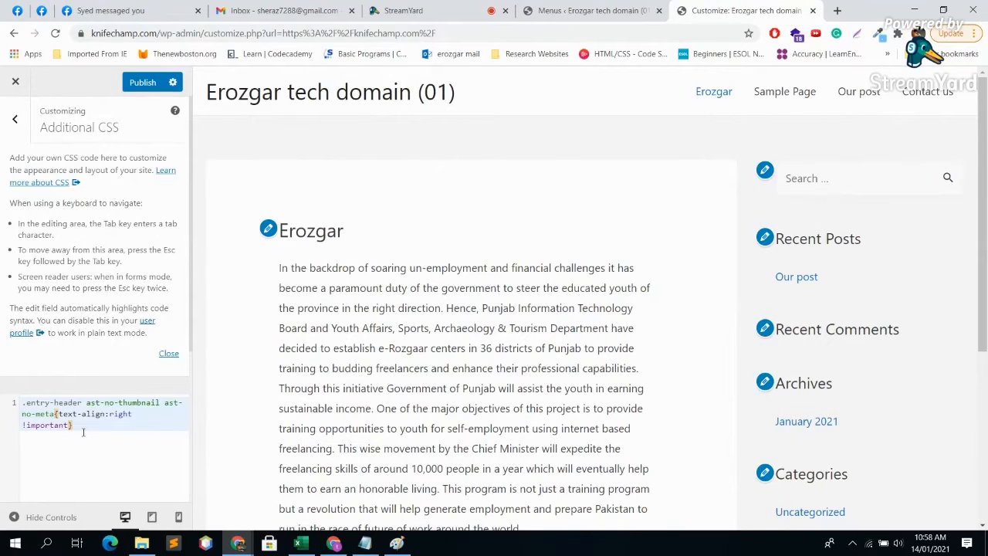
Replace the whole page header rule with a .h1 rule containing the declaration color:blue;.
{"action": "left_click_drag", "start_coordinate": [83, 432], "coordinate": [23, 397]}
{"action": "key", "text": "BackSpace"}
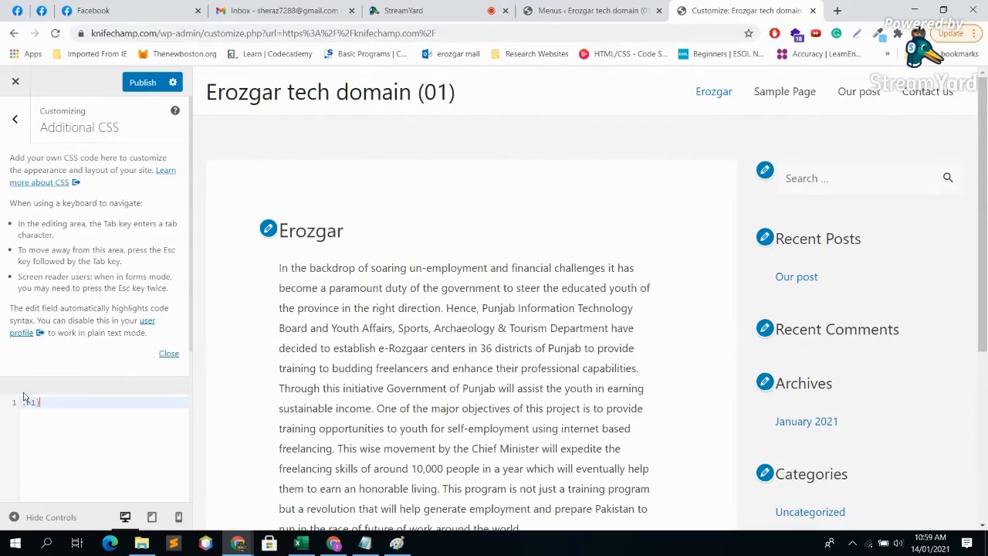
{"action": "type", "text": "{"}
{"action": "key", "text": "Return"}
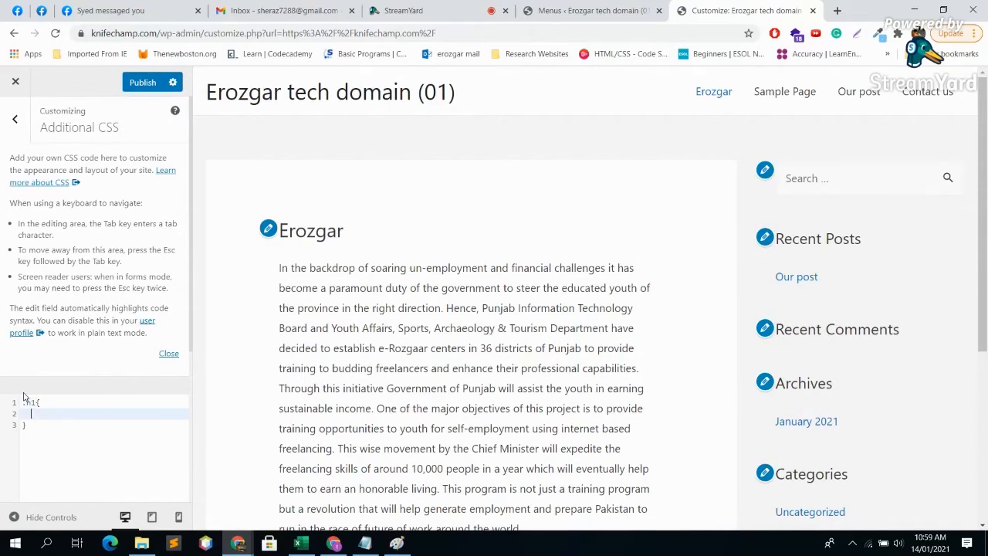
{"action": "type", "text": "col"}
{"action": "key", "text": "Return"}
{"action": "type", "text": ":blue"}
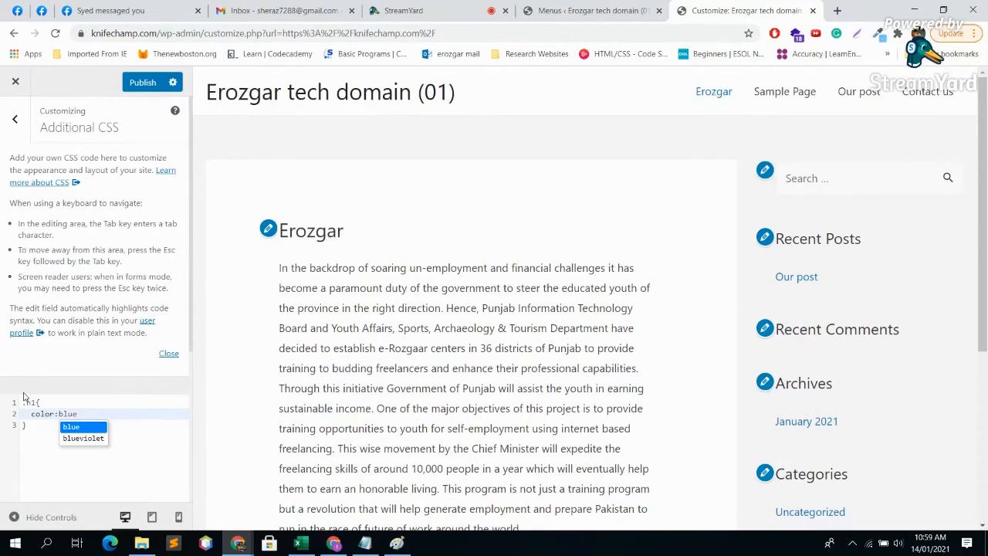
{"action": "type", "text": ";"}
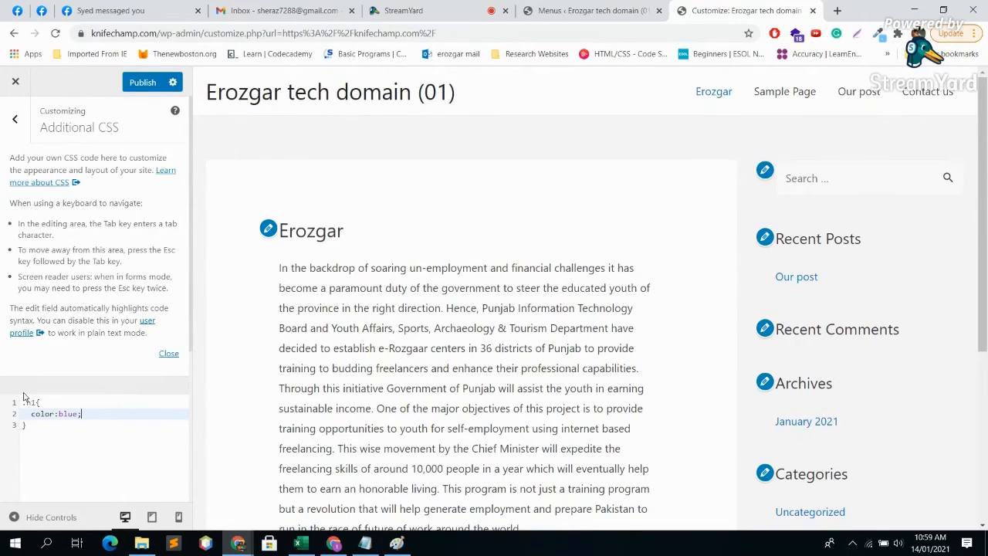
Change the color value in the .h1 rule to green.
{"action": "key", "text": "BackSpace"}
{"action": "key", "text": "BackSpace"}
{"action": "key", "text": "BackSpace"}
{"action": "key", "text": "BackSpace"}
{"action": "type", "text": "r"}
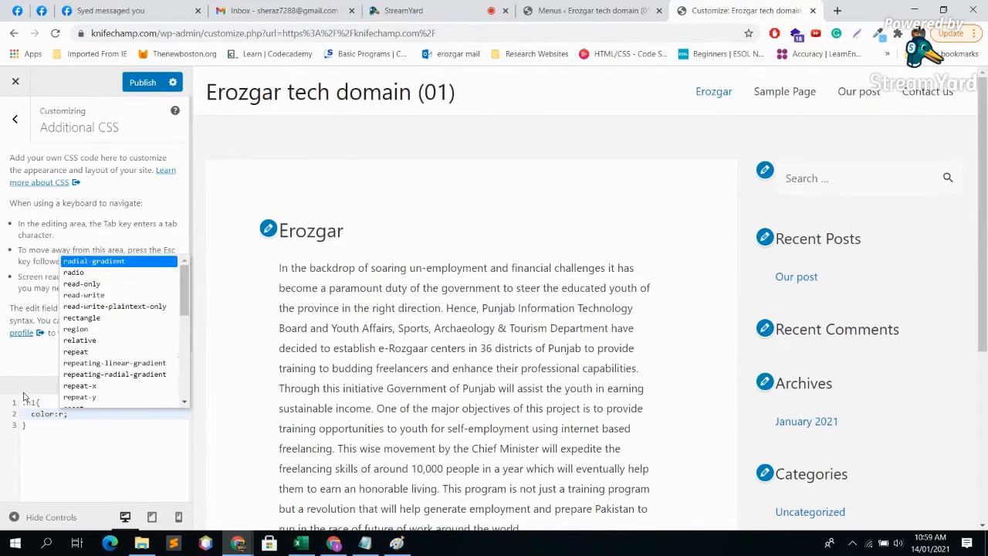
{"action": "key", "text": "BackSpace"}
{"action": "type", "text": "green"}
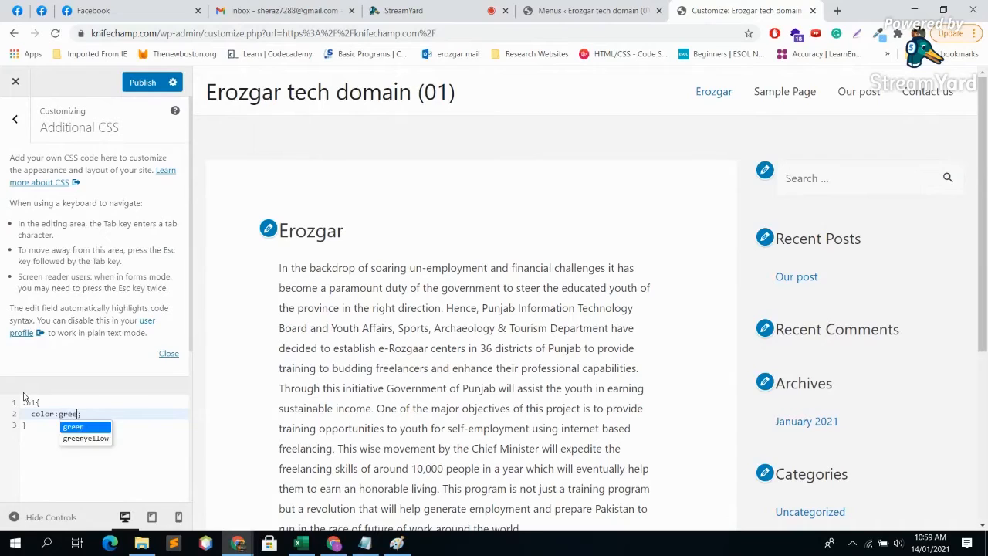
{"action": "key", "text": "BackSpace"}
{"action": "left_click", "coordinate": [151, 402]}
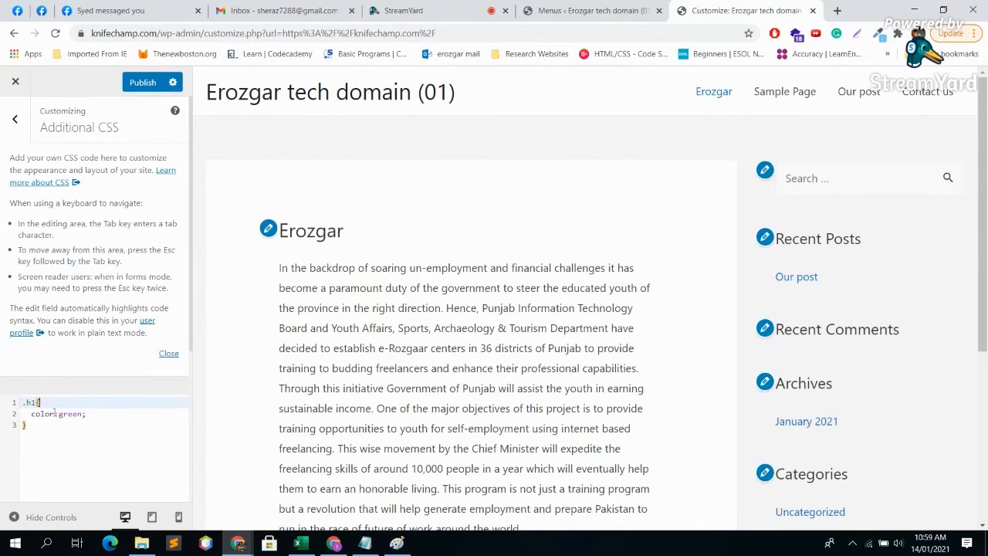
Add the declaration text-decoration:underline; on a new line below the color declaration in the .h1 rule.
{"action": "left_click", "coordinate": [87, 414]}
{"action": "key", "text": "Return"}
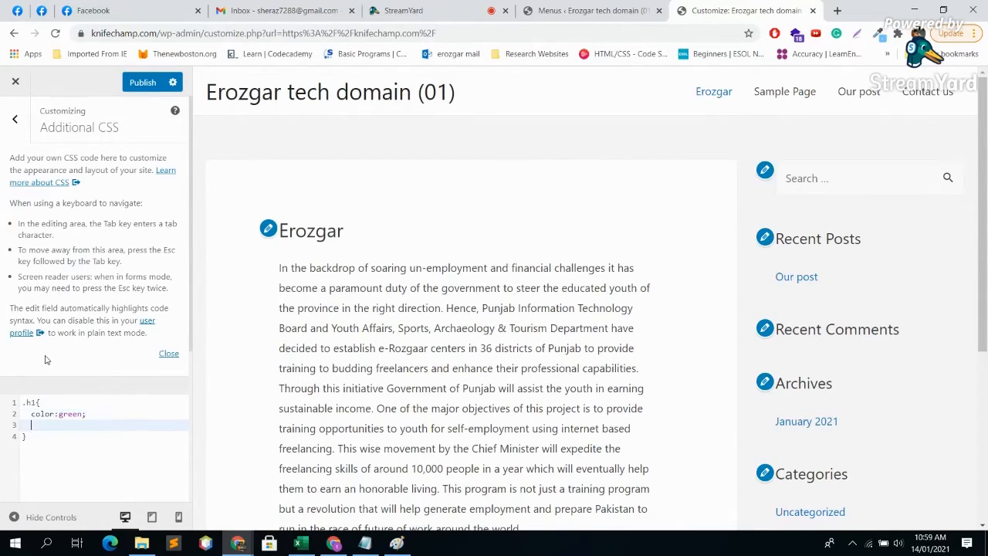
{"action": "type", "text": "text"}
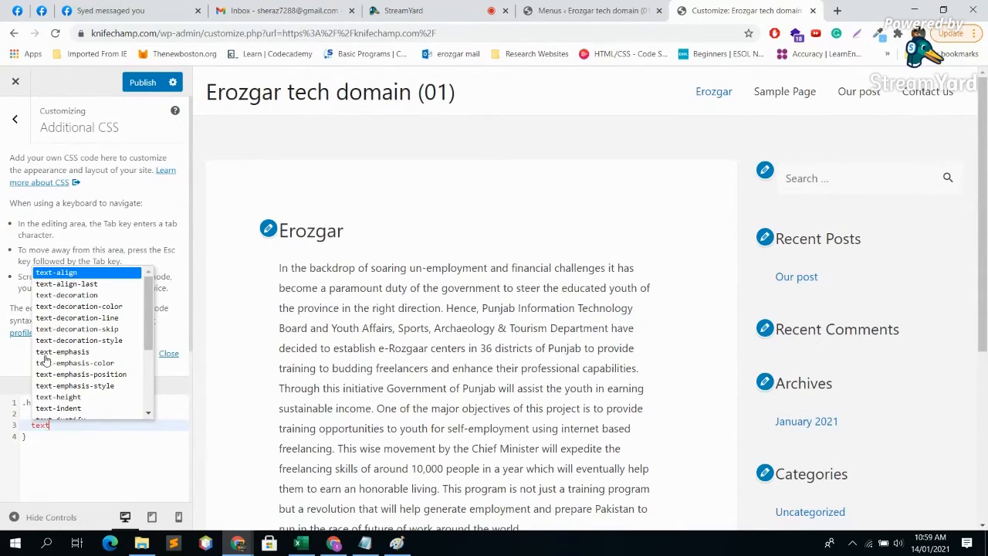
{"action": "key", "text": "Down"}
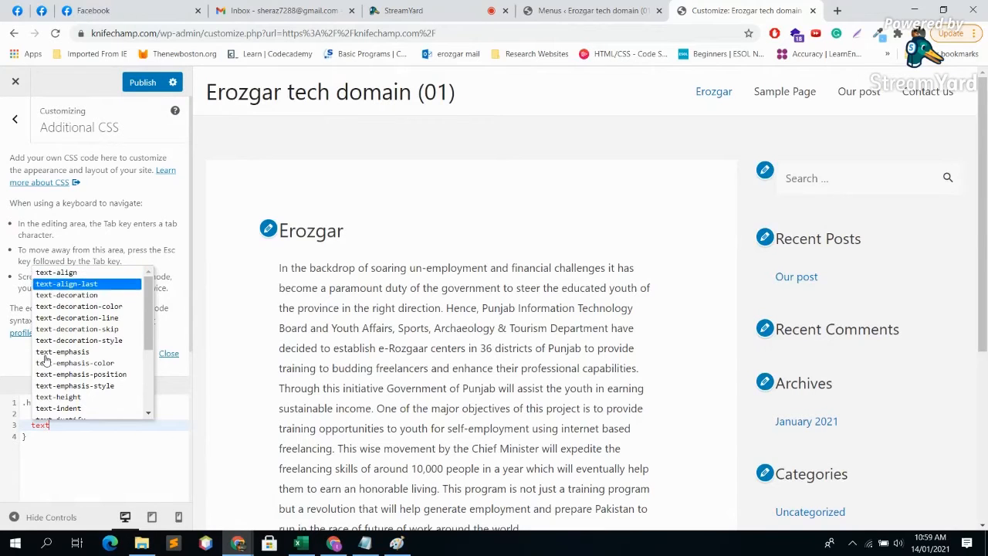
{"action": "key", "text": "Down"}
{"action": "key", "text": "Return"}
{"action": "type", "text": "ub"}
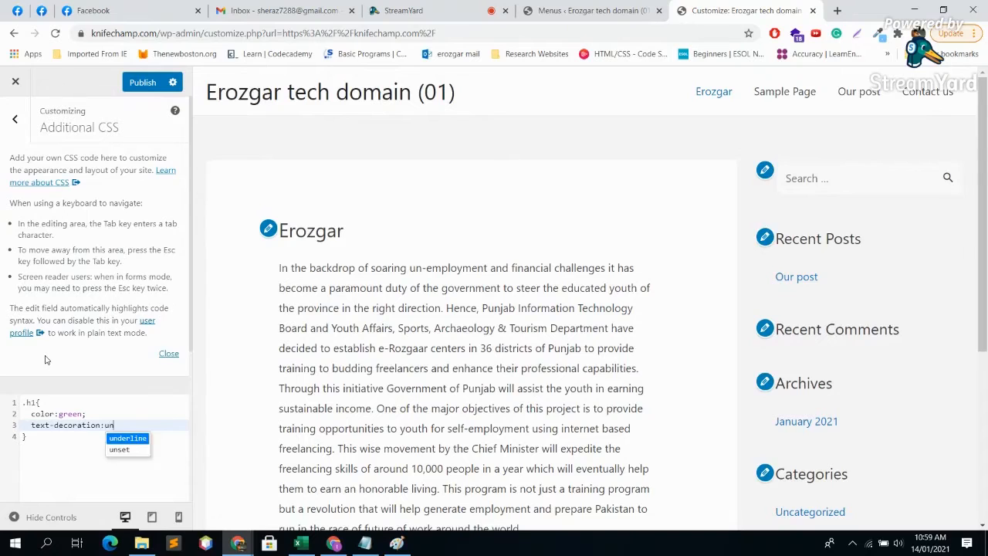
{"action": "key", "text": "Return"}
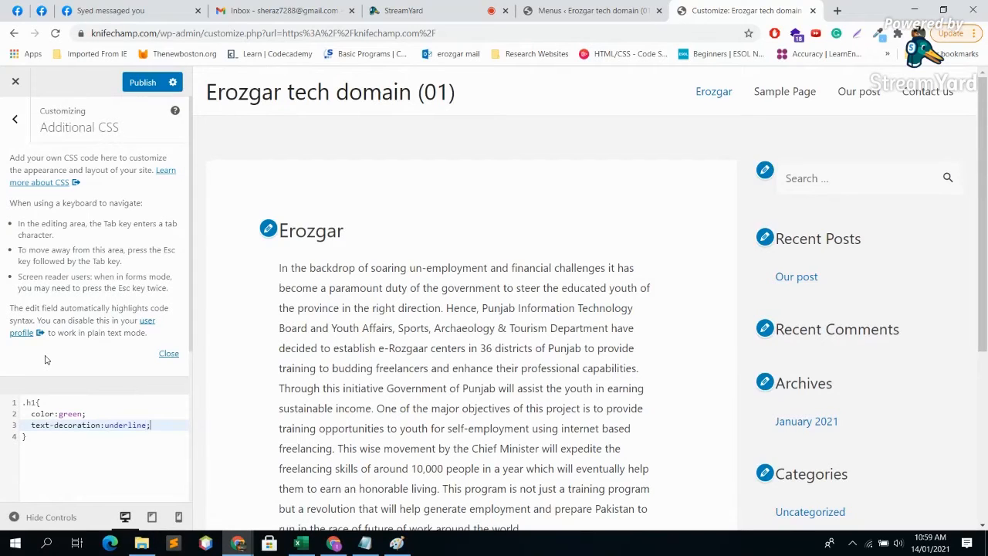
Publish the CSS changes and reload the Customizer to check the page heading.
{"action": "left_click", "coordinate": [138, 86]}
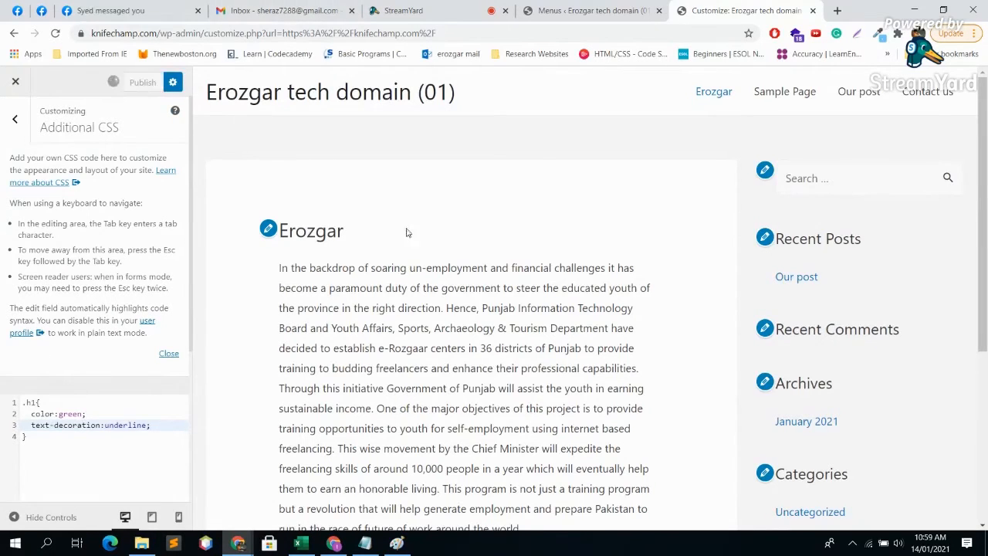
{"action": "left_click", "coordinate": [57, 35]}
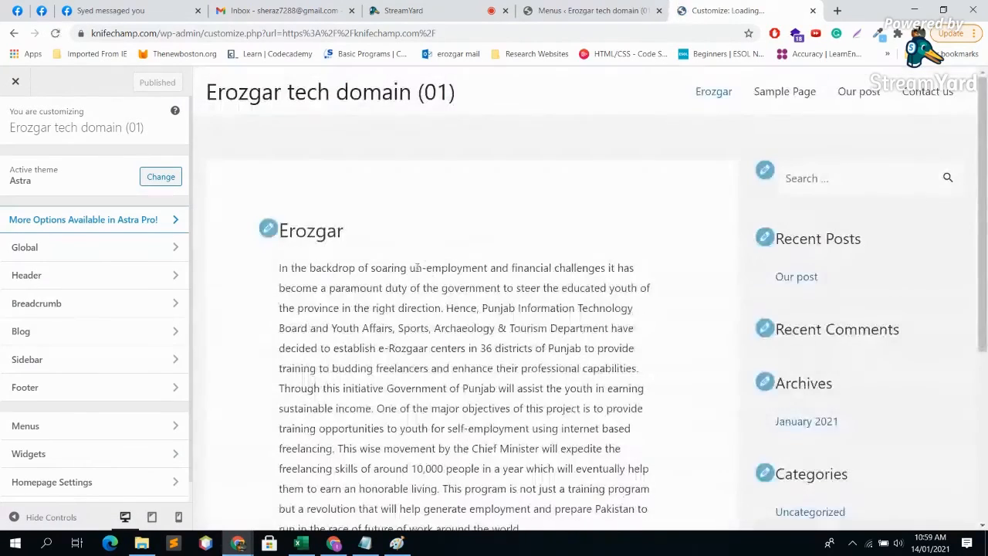
{"action": "scroll", "coordinate": [355, 264], "scroll_direction": "down", "scroll_amount": 4}
{"action": "scroll", "coordinate": [330, 219], "scroll_direction": "up", "scroll_amount": 4}
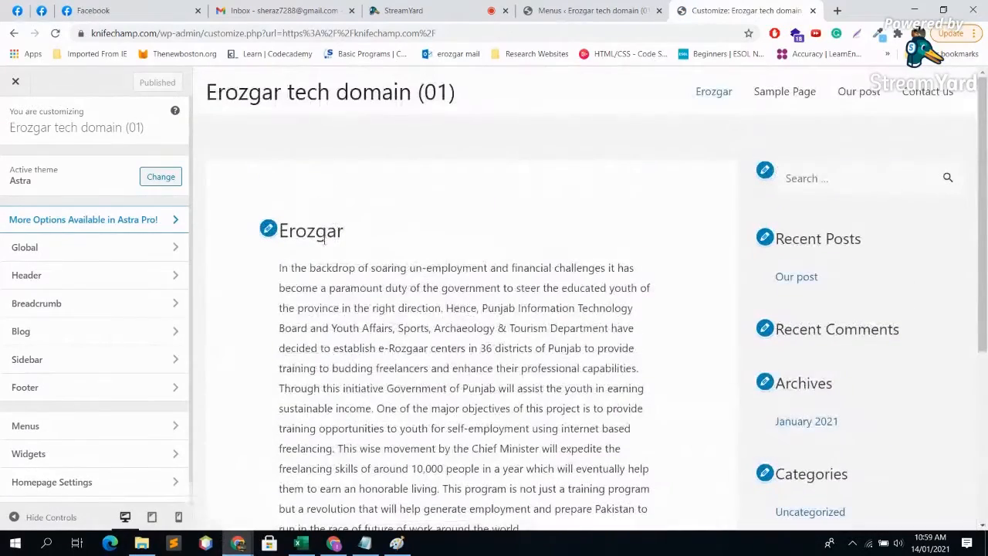
Inspect the Erozgar page heading, copy the class value entry-title from its h1 element, and close the inspector.
{"action": "right_click", "coordinate": [324, 238]}
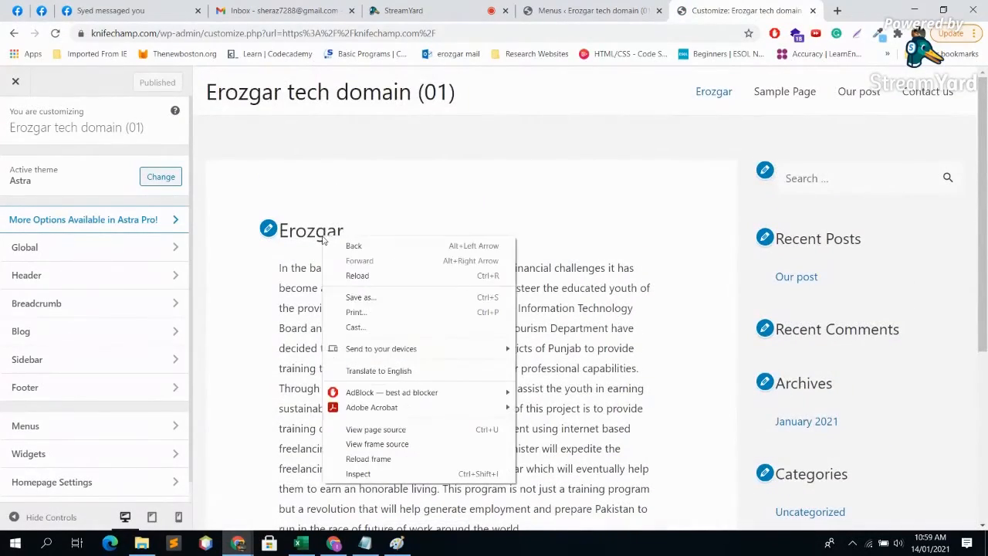
{"action": "left_click", "coordinate": [358, 474]}
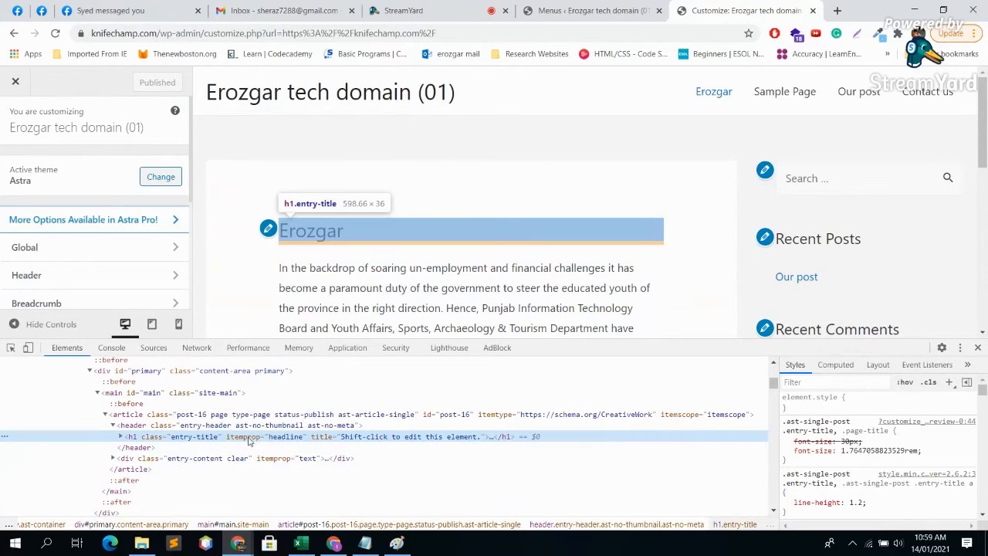
{"action": "right_click", "coordinate": [121, 437]}
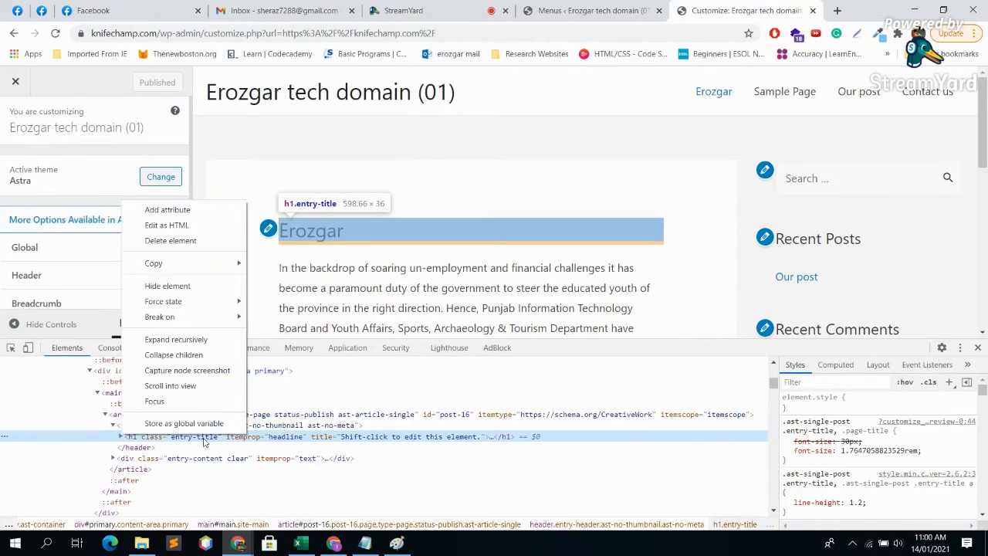
{"action": "left_click", "coordinate": [185, 225]}
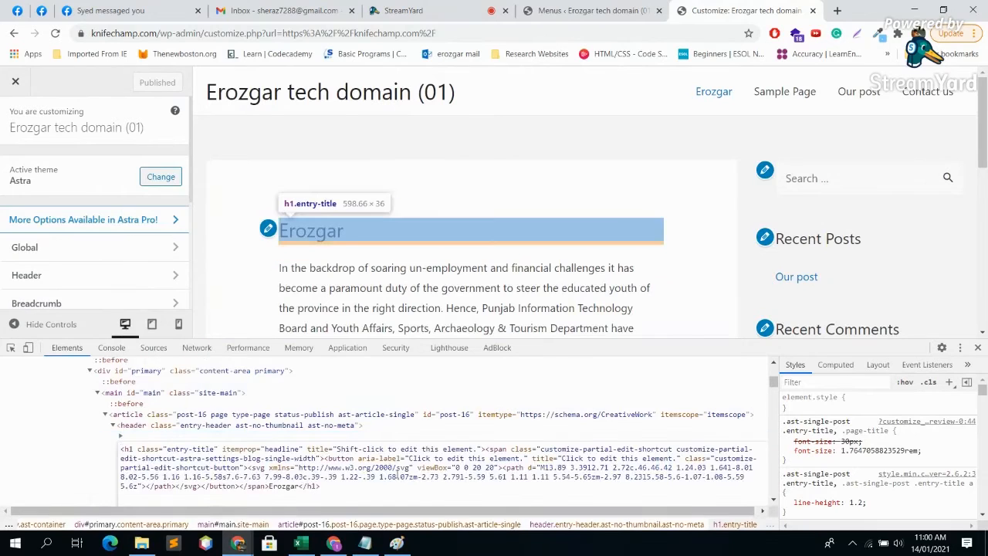
{"action": "scroll", "coordinate": [390, 456], "scroll_direction": "down", "scroll_amount": 1}
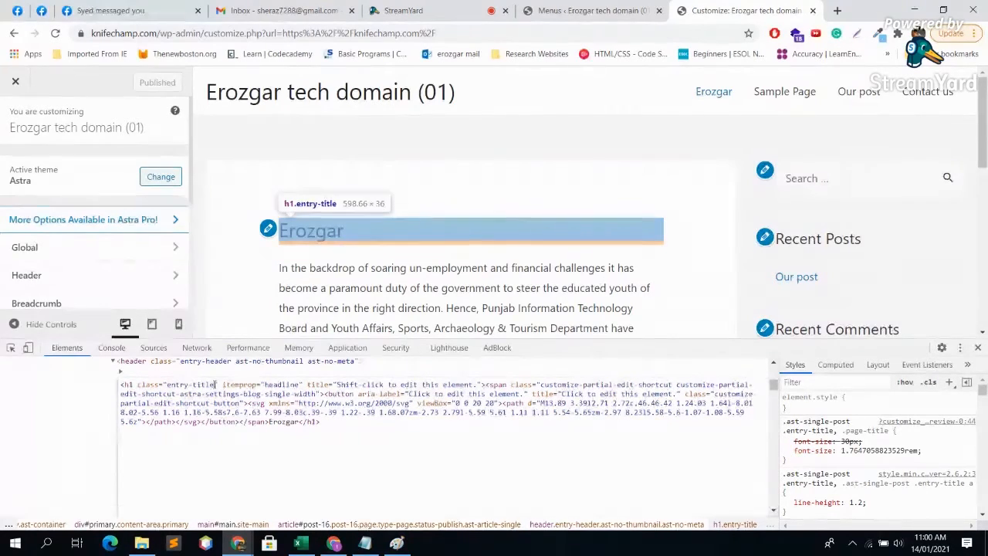
{"action": "left_click_drag", "start_coordinate": [215, 385], "coordinate": [169, 386]}
{"action": "key", "text": "ctrl+c"}
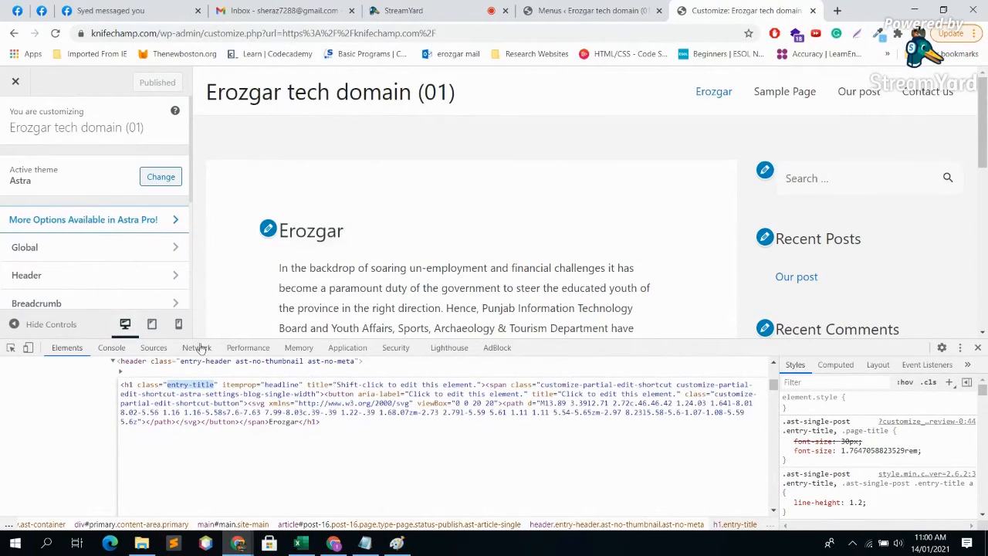
{"action": "left_click", "coordinate": [977, 347]}
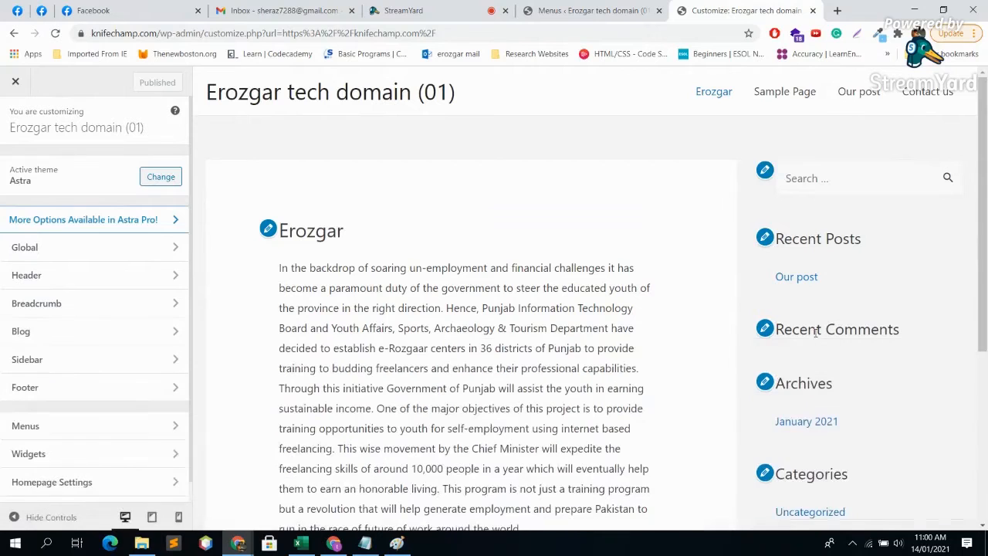
Reopen the site's Additional CSS and replace h1 in the rule's selector with the copied class, giving .entry-title.
{"action": "left_click", "coordinate": [115, 480]}
{"action": "left_click", "coordinate": [14, 118]}
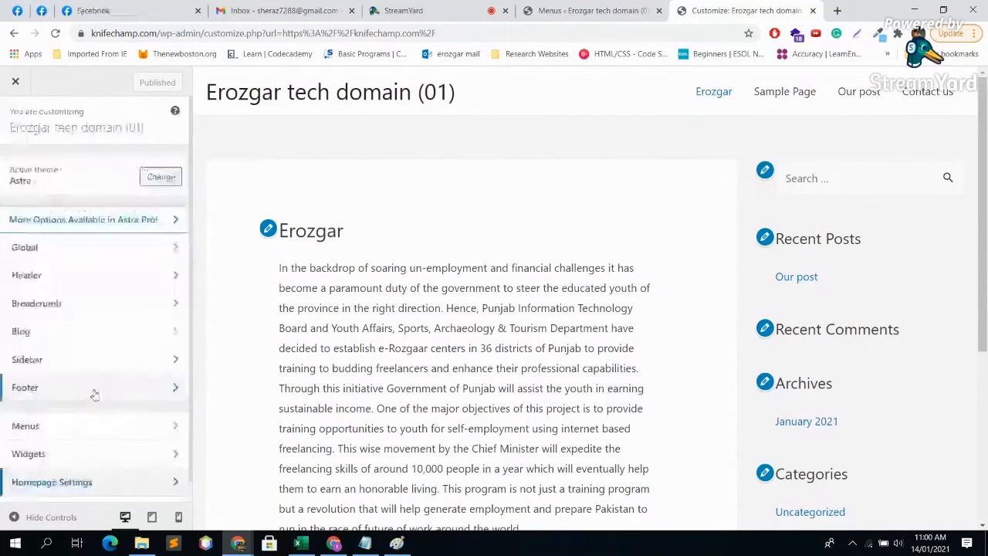
{"action": "scroll", "coordinate": [85, 432], "scroll_direction": "down", "scroll_amount": 1}
{"action": "left_click", "coordinate": [64, 488]}
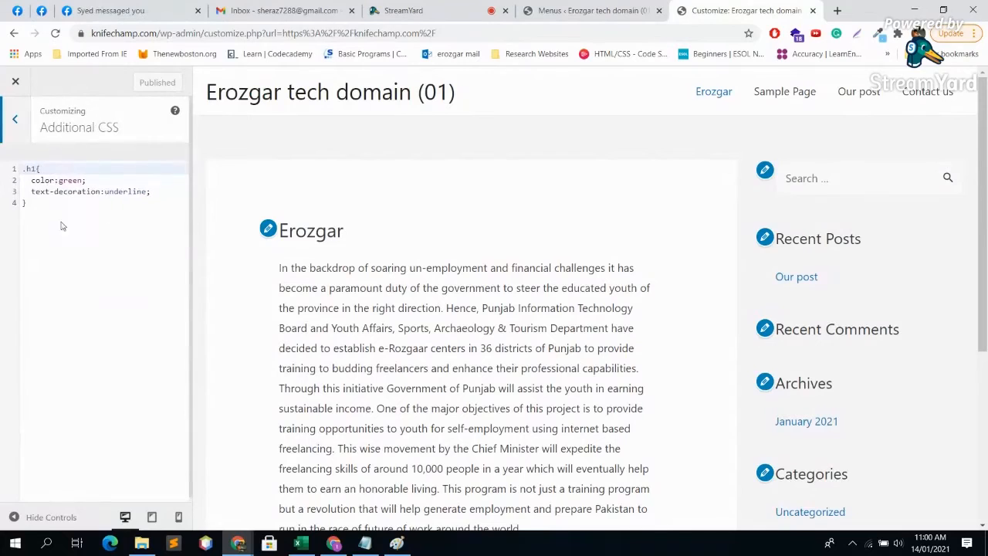
{"action": "double_click", "coordinate": [30, 168]}
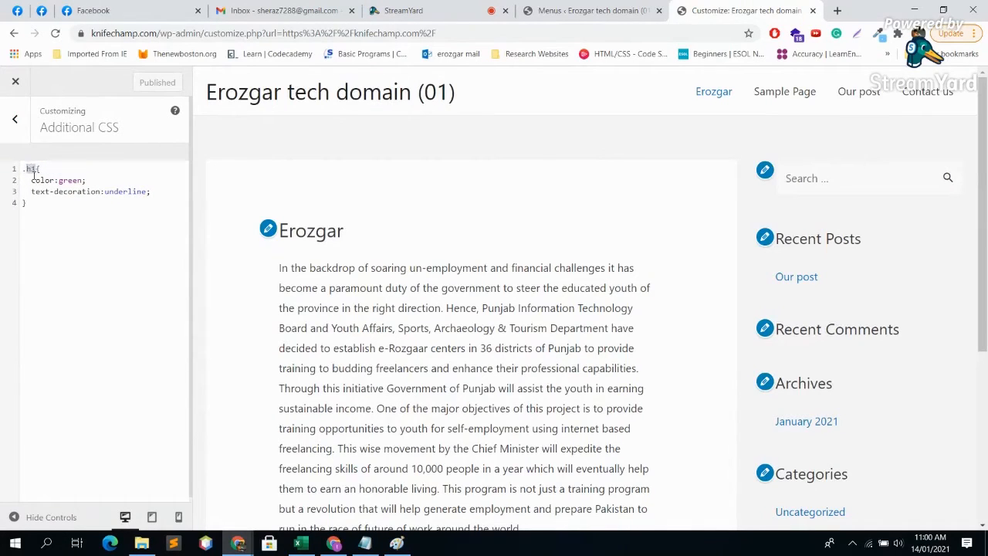
{"action": "key", "text": "ctrl+v"}
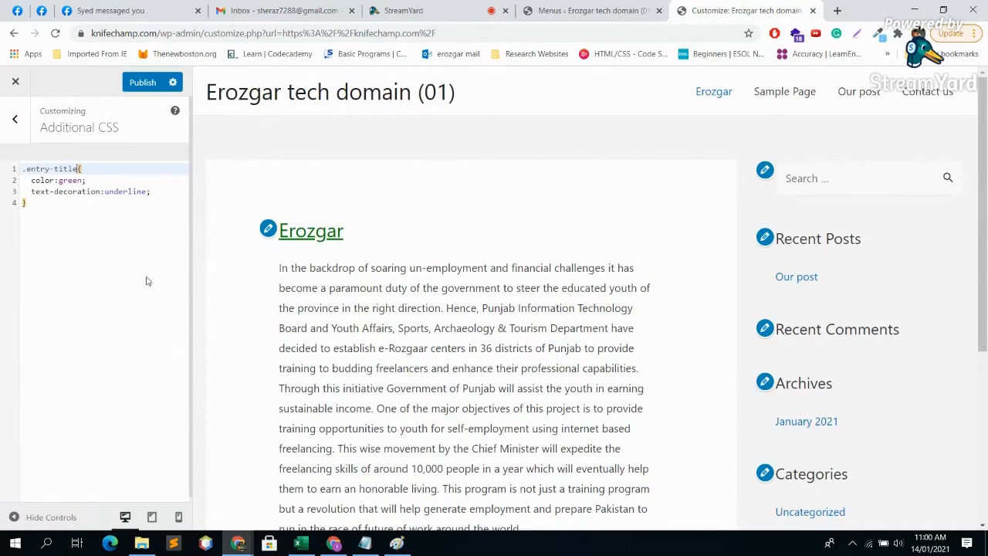
{"action": "left_click", "coordinate": [130, 222]}
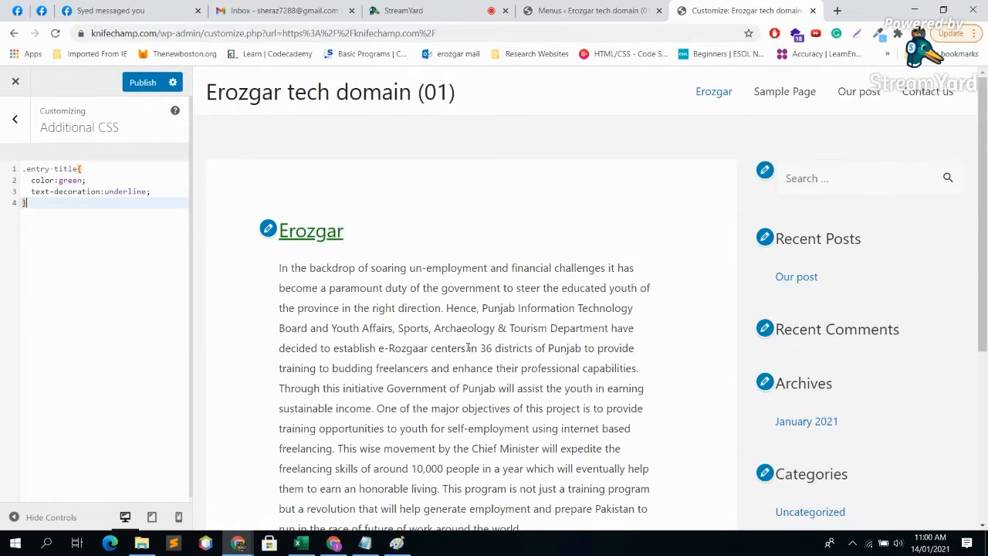
{"action": "scroll", "coordinate": [468, 351], "scroll_direction": "down", "scroll_amount": 5}
{"action": "scroll", "coordinate": [468, 353], "scroll_direction": "up", "scroll_amount": 5}
Replace the text-decoration declaration in the .entry-title rule with text-align:center;.
{"action": "left_click", "coordinate": [152, 193]}
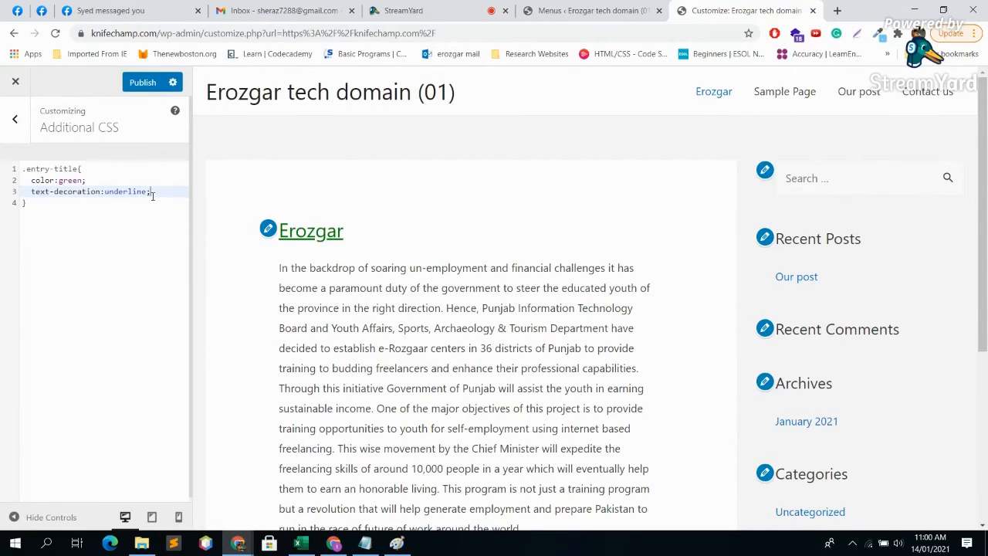
{"action": "key", "text": "BackSpace"}
{"action": "key", "text": "BackSpace"}
{"action": "key", "text": "BackSpace"}
{"action": "key", "text": "BackSpace"}
{"action": "key", "text": "BackSpace"}
{"action": "key", "text": "BackSpace"}
{"action": "key", "text": "BackSpace"}
{"action": "key", "text": "BackSpace"}
{"action": "key", "text": "BackSpace"}
{"action": "key", "text": "BackSpace"}
{"action": "key", "text": "BackSpace"}
{"action": "key", "text": "BackSpace"}
{"action": "key", "text": "BackSpace"}
{"action": "key", "text": "BackSpace"}
{"action": "key", "text": "BackSpace"}
{"action": "key", "text": "BackSpace"}
{"action": "key", "text": "BackSpace"}
{"action": "key", "text": "BackSpace"}
{"action": "key", "text": "BackSpace"}
{"action": "key", "text": "BackSpace"}
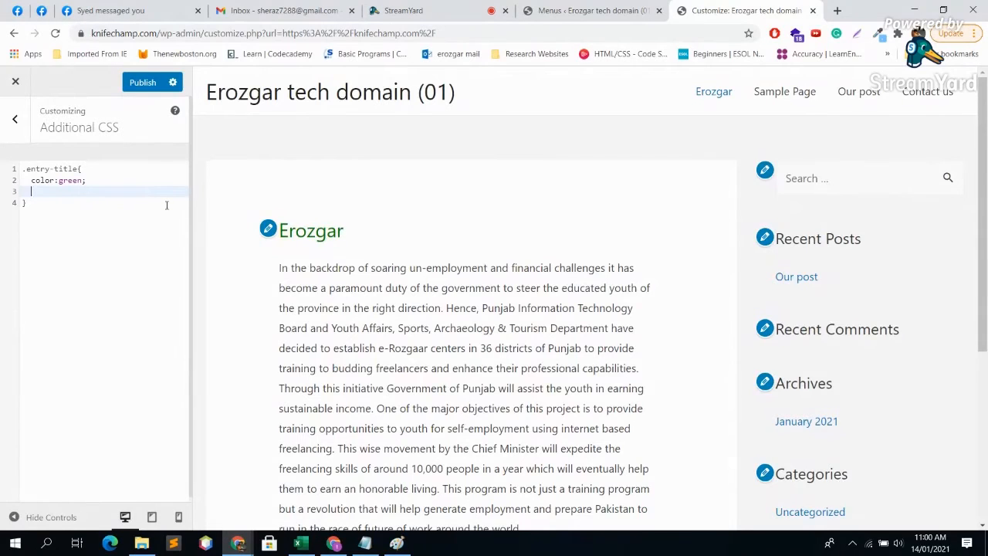
{"action": "type", "text": "text"}
{"action": "key", "text": "Return"}
{"action": "type", "text": ":ce"}
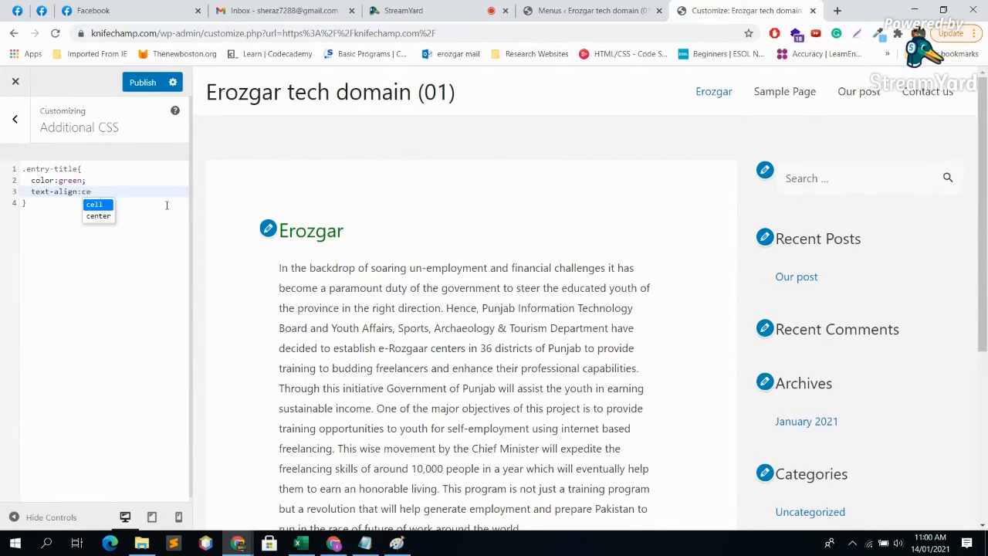
{"action": "type", "text": "nter"}
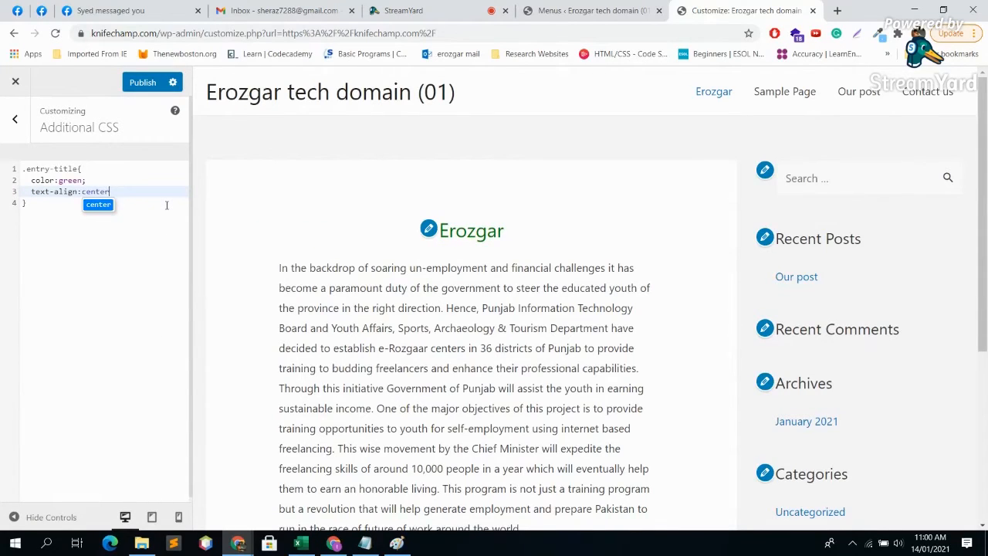
{"action": "type", "text": ";"}
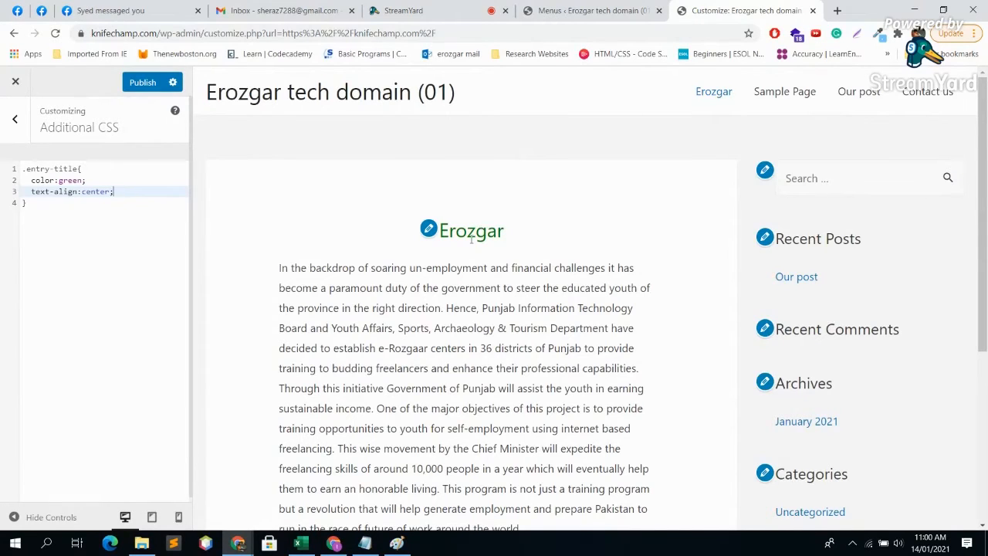
Add the declaration text-transform:capitalize; on a new line below the text-align declaration in the .entry-title rule.
{"action": "key", "text": "Return"}
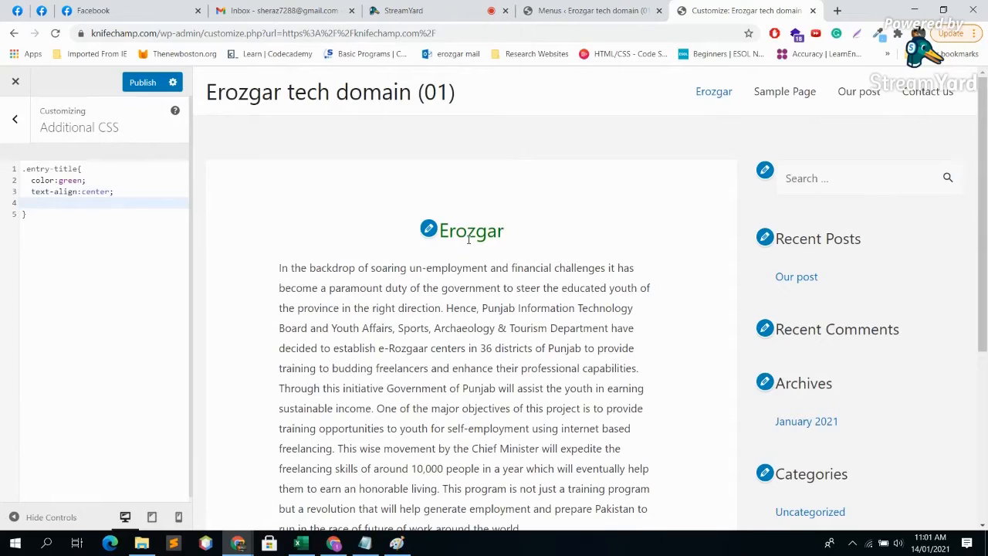
{"action": "type", "text": "text"}
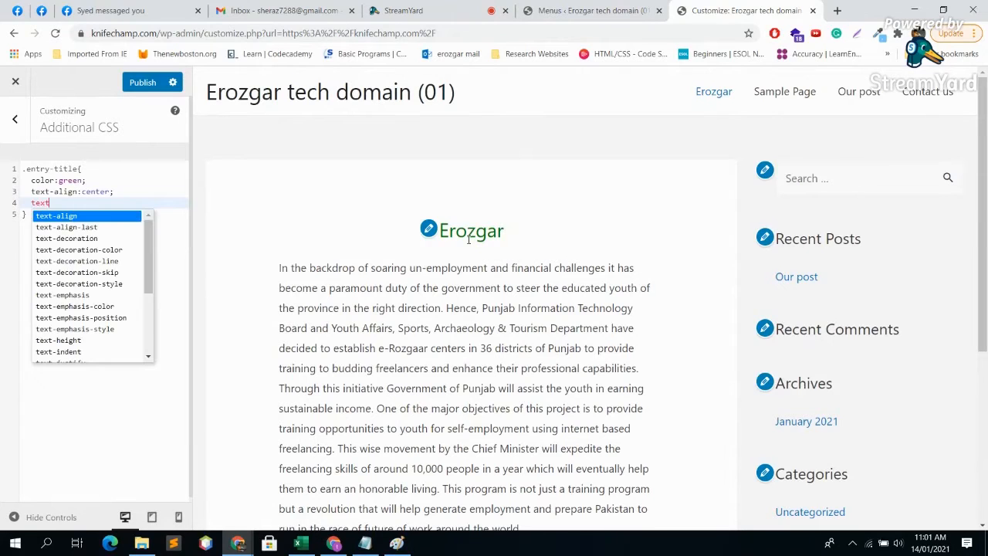
{"action": "key", "text": "Down"}
{"action": "key", "text": "Down"}
{"action": "key", "text": "Down"}
{"action": "key", "text": "Down"}
{"action": "key", "text": "Down"}
{"action": "key", "text": "Down"}
{"action": "key", "text": "Down"}
{"action": "key", "text": "Down"}
{"action": "key", "text": "Down"}
{"action": "key", "text": "Down"}
{"action": "key", "text": "Down"}
{"action": "key", "text": "Down"}
{"action": "key", "text": "Down"}
{"action": "key", "text": "Down"}
{"action": "key", "text": "Down"}
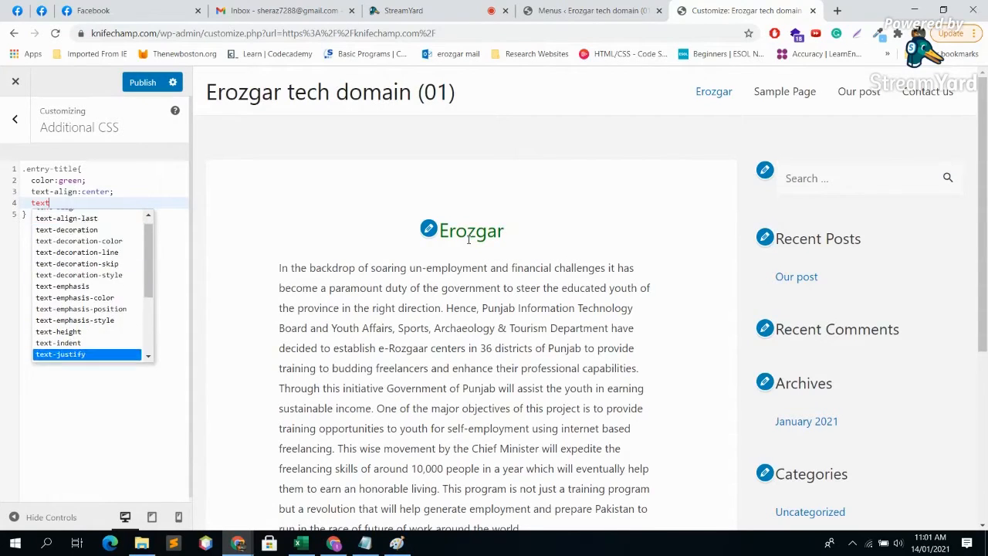
{"action": "key", "text": "Down"}
{"action": "key", "text": "Down"}
{"action": "key", "text": "Down"}
{"action": "key", "text": "Down"}
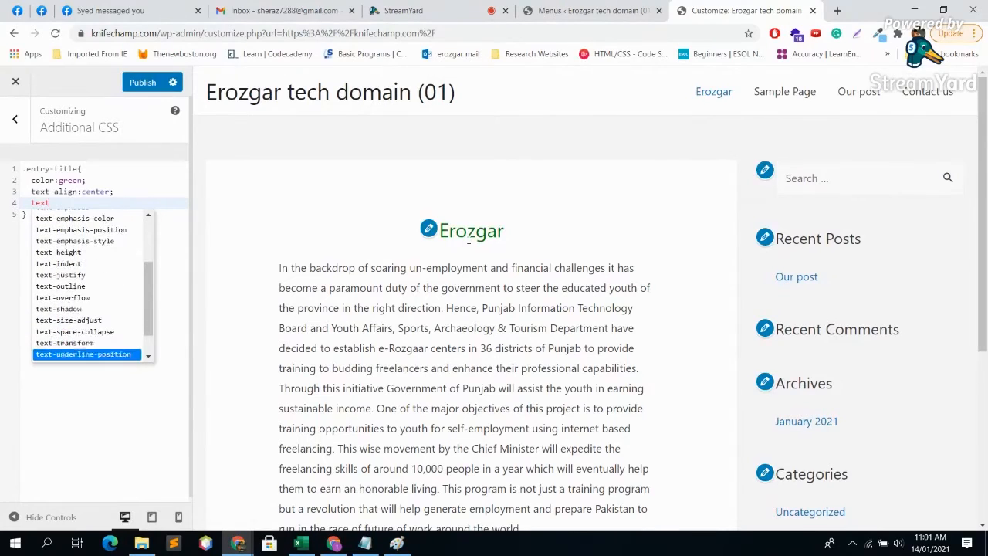
{"action": "key", "text": "Return"}
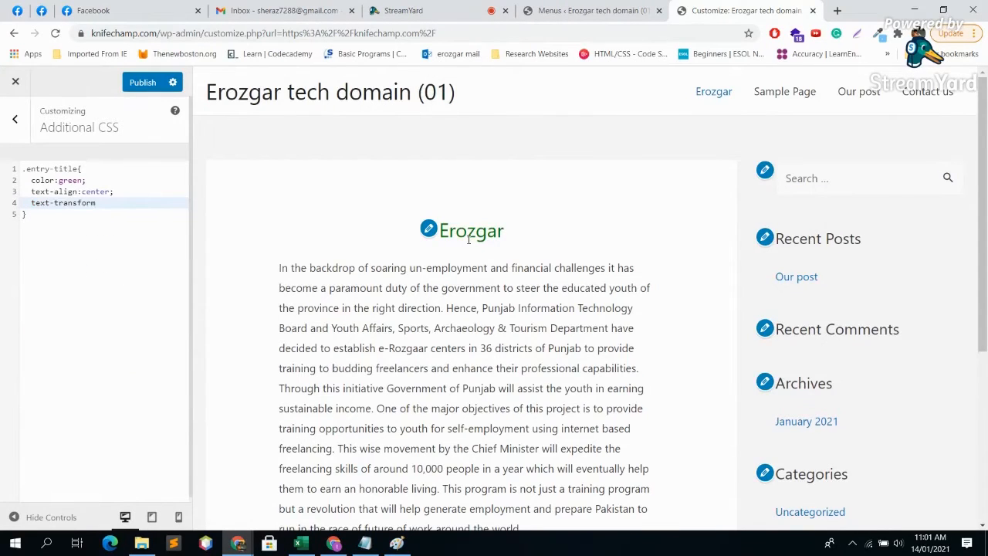
{"action": "type", "text": ":ca"}
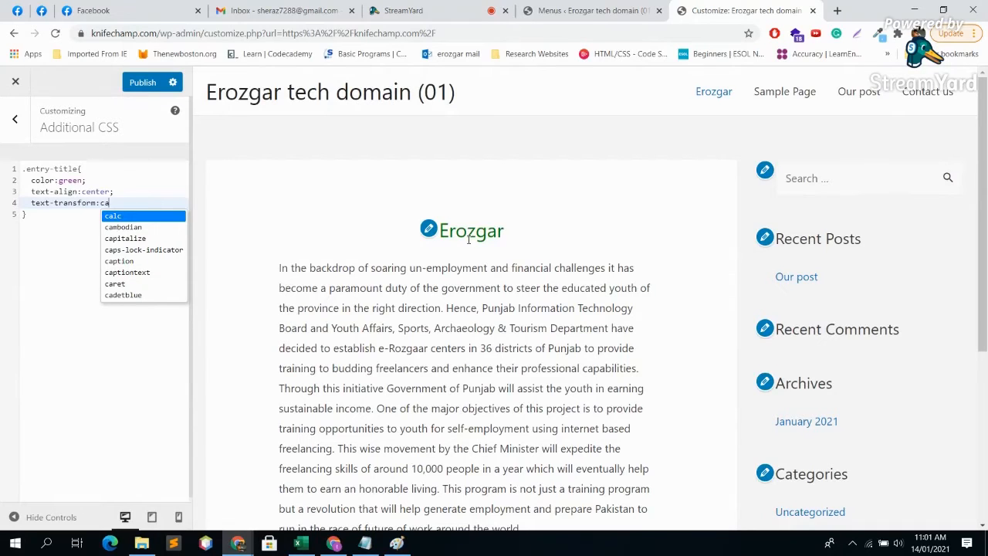
{"action": "key", "text": "Down"}
{"action": "key", "text": "Down"}
{"action": "key", "text": "Return"}
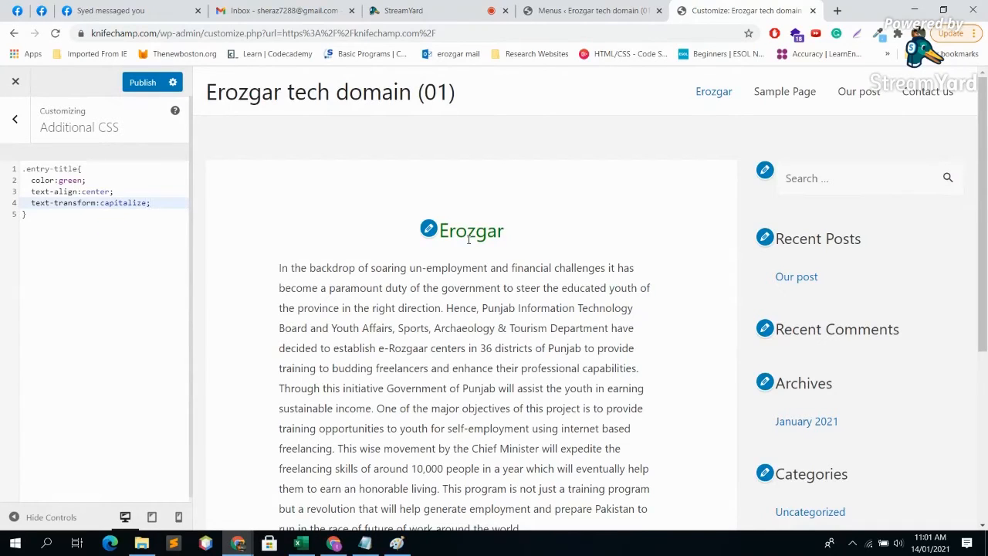
Change the text-transform value in the .entry-title rule to uppercase.
{"action": "key", "text": "Left"}
{"action": "key", "text": "BackSpace"}
{"action": "key", "text": "BackSpace"}
{"action": "key", "text": "BackSpace"}
{"action": "key", "text": "BackSpace"}
{"action": "key", "text": "BackSpace"}
{"action": "key", "text": "BackSpace"}
{"action": "key", "text": "BackSpace"}
{"action": "key", "text": "BackSpace"}
{"action": "key", "text": "BackSpace"}
{"action": "key", "text": "BackSpace"}
{"action": "type", "text": "u"}
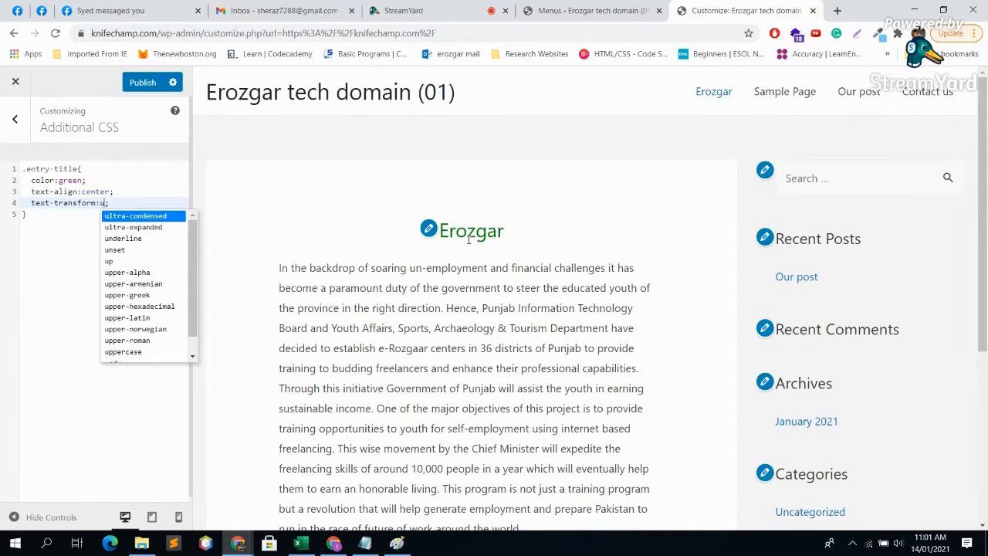
{"action": "type", "text": "pper"}
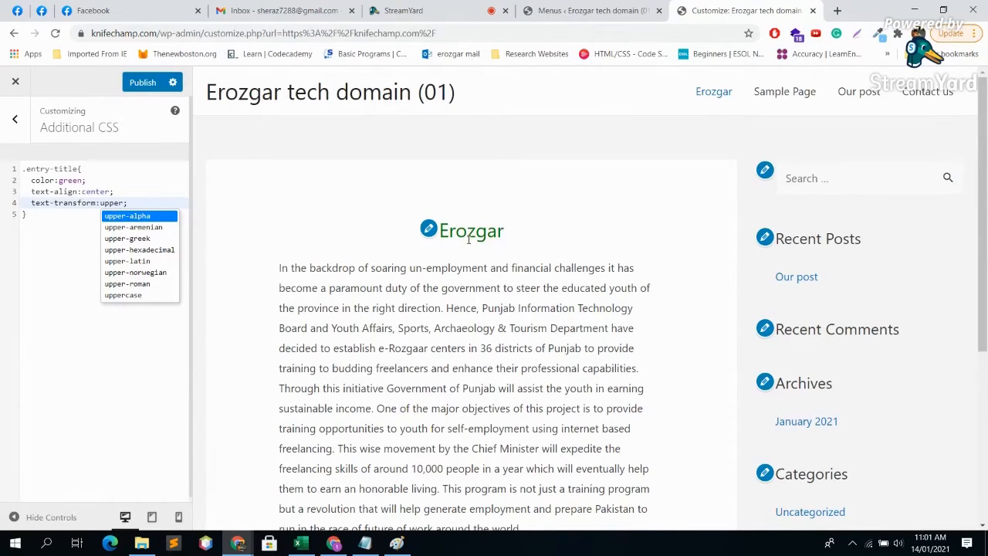
{"action": "key", "text": "Down"}
{"action": "key", "text": "Down"}
{"action": "key", "text": "Down"}
{"action": "key", "text": "Down"}
{"action": "key", "text": "Down"}
{"action": "key", "text": "Down"}
{"action": "key", "text": "Down"}
{"action": "key", "text": "Return"}
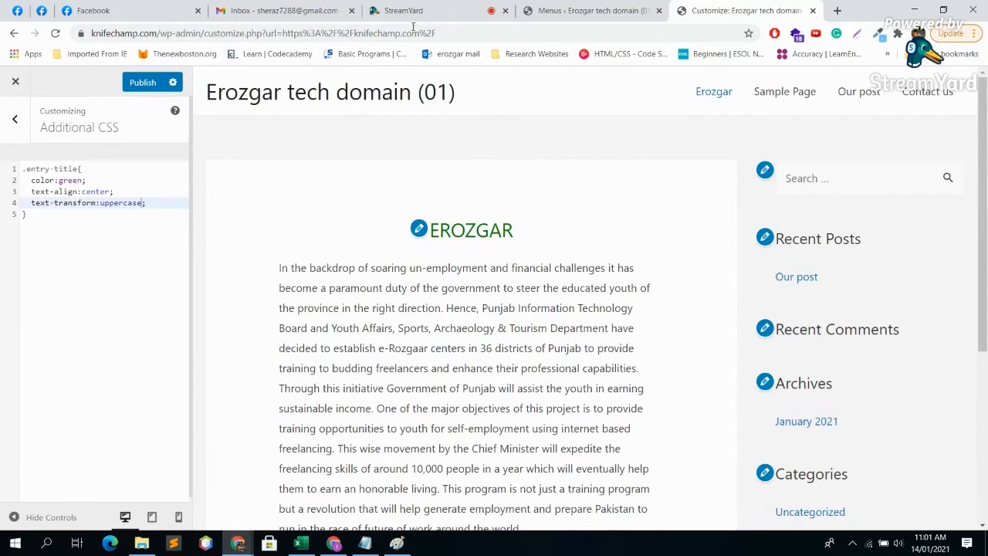
Switch to StreamYard to read the latest viewer comments and open a new browser tab.
{"action": "left_click", "coordinate": [430, 9]}
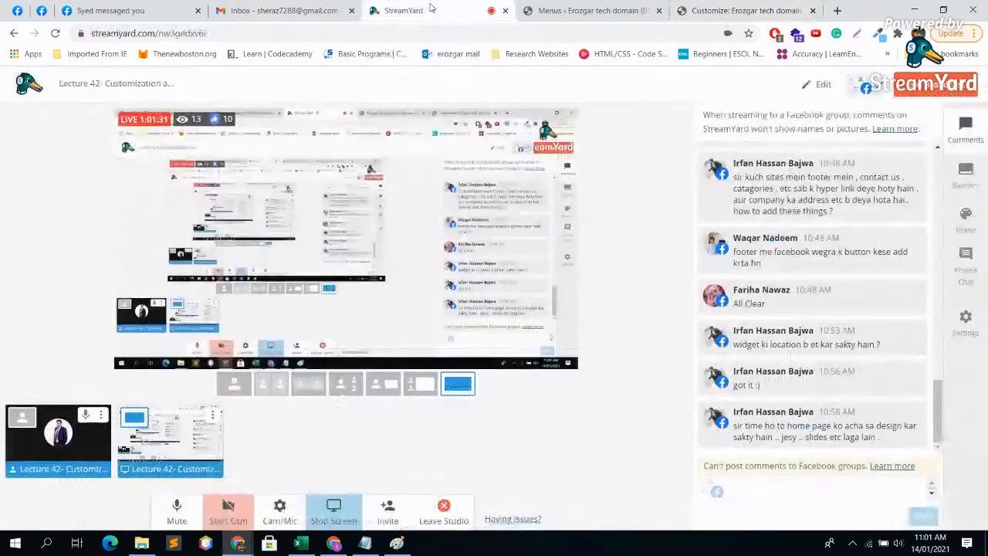
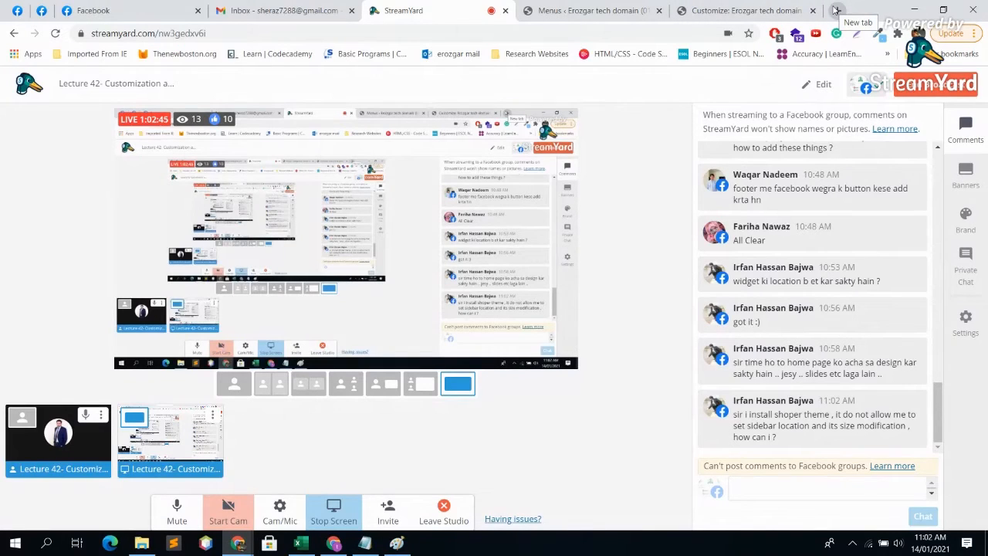
{"action": "left_click", "coordinate": [836, 10]}
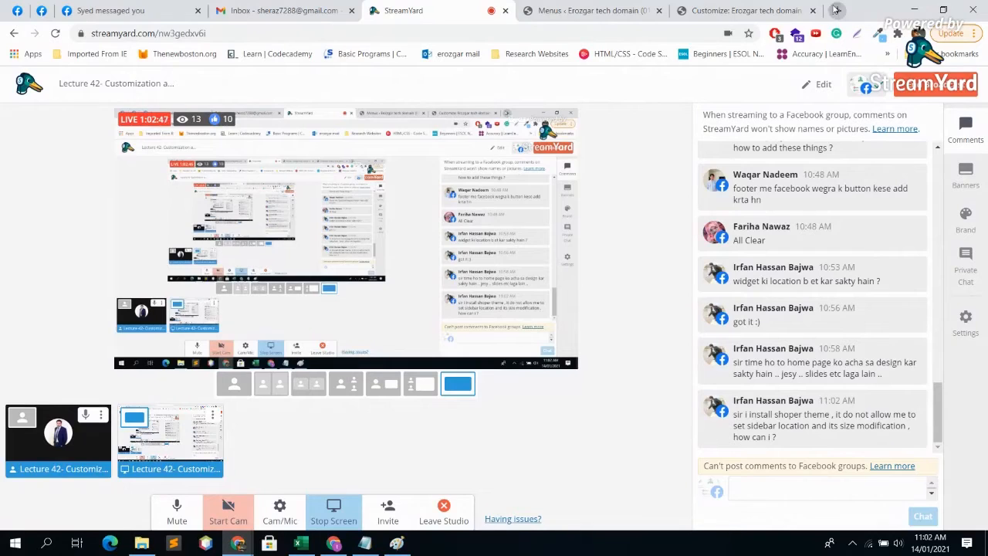
{"action": "type", "text": "s"}
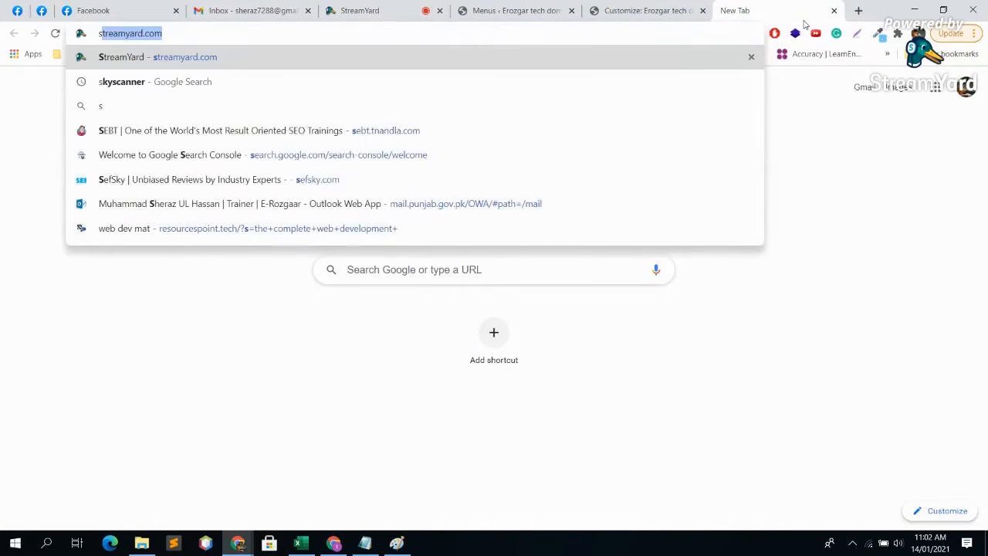
{"action": "key", "text": "BackSpace"}
{"action": "type", "text": "et sid"}
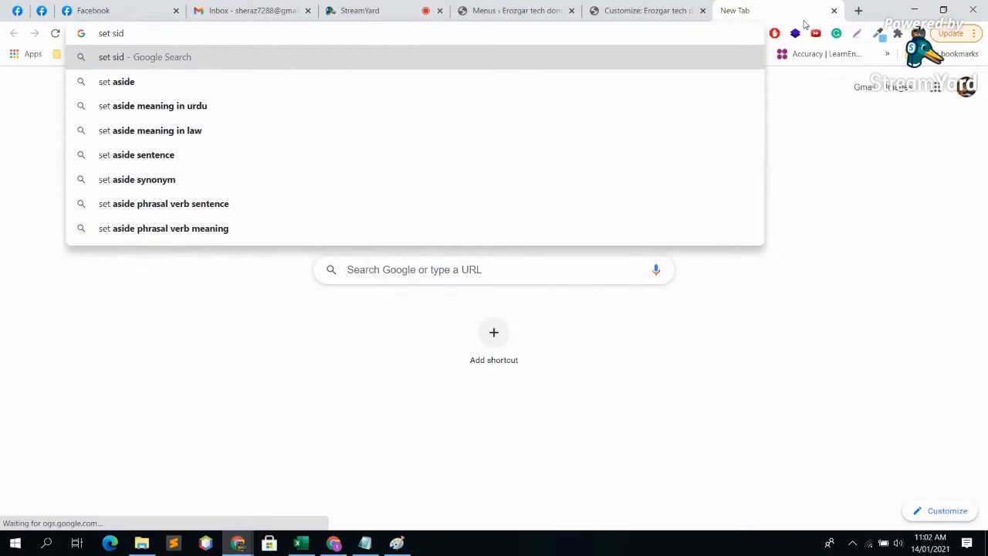
{"action": "key", "text": "ctrl+a"}
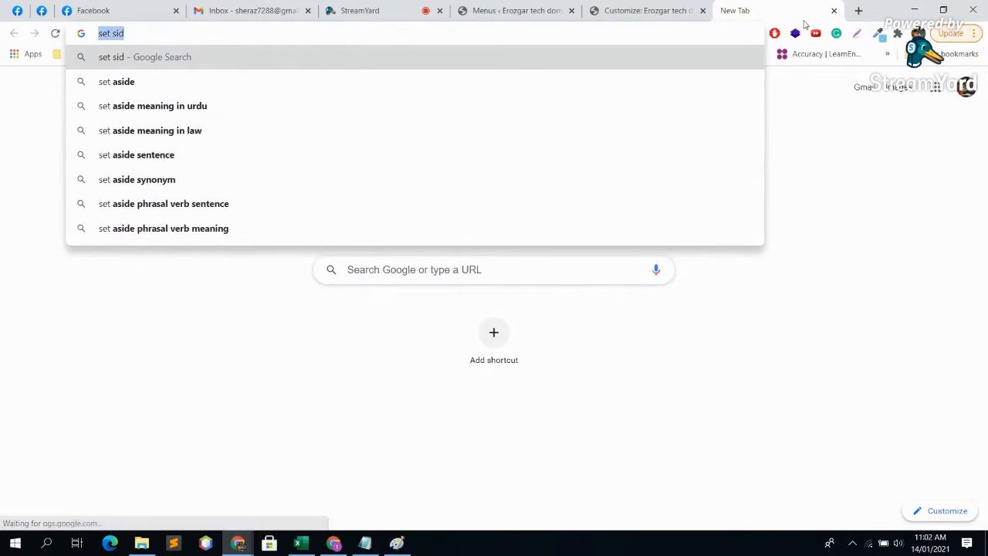
{"action": "key", "text": "BackSpace"}
Recheck the viewer's question in StreamYard and search the web for "sidebar size shoper theme" to reach the AliDropship Shopper theme article.
{"action": "left_click", "coordinate": [366, 8]}
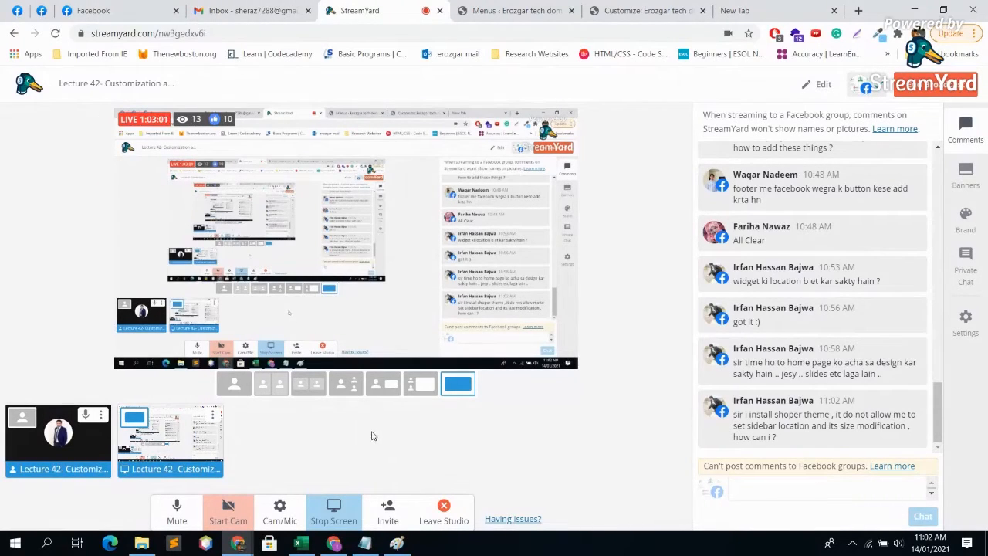
{"action": "left_click", "coordinate": [761, 9]}
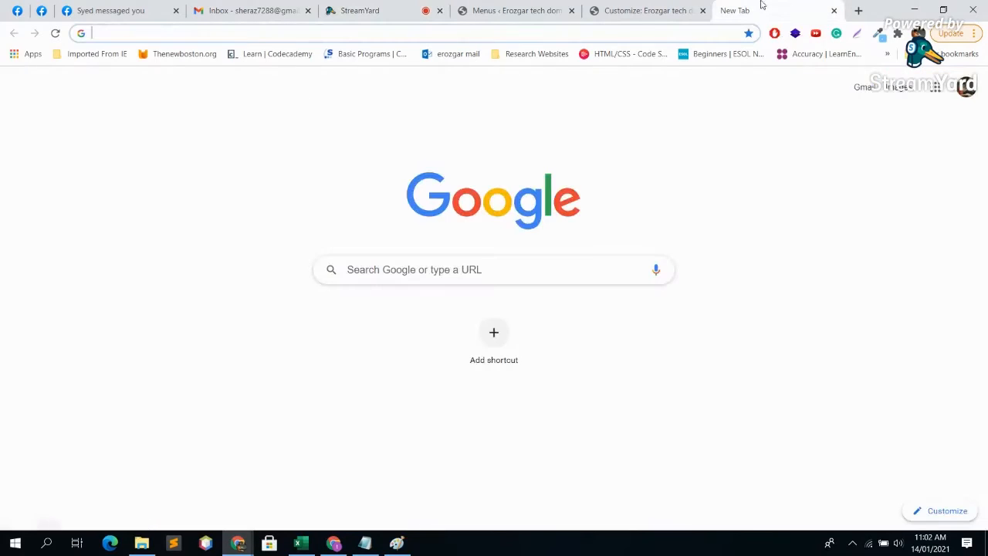
{"action": "type", "text": "side"}
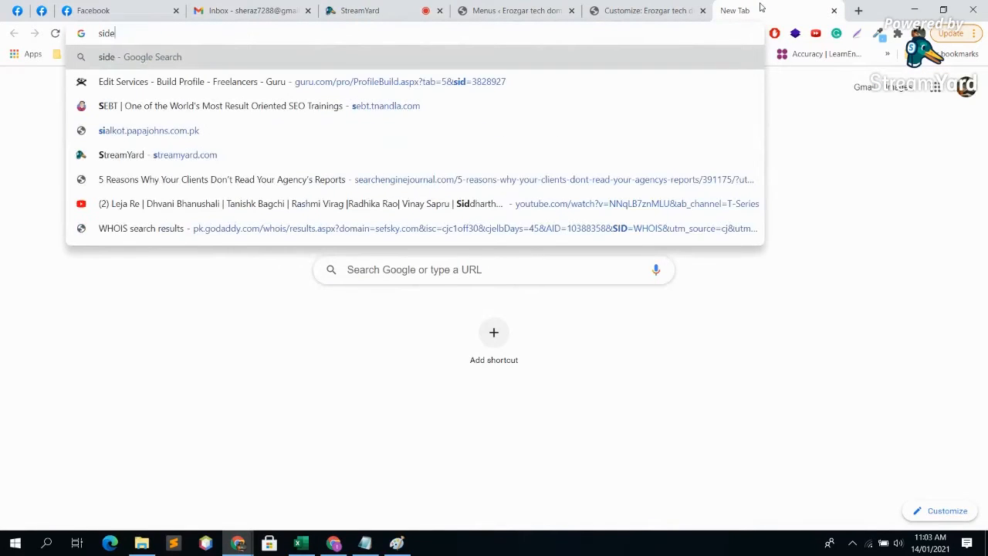
{"action": "type", "text": "bar size sh"}
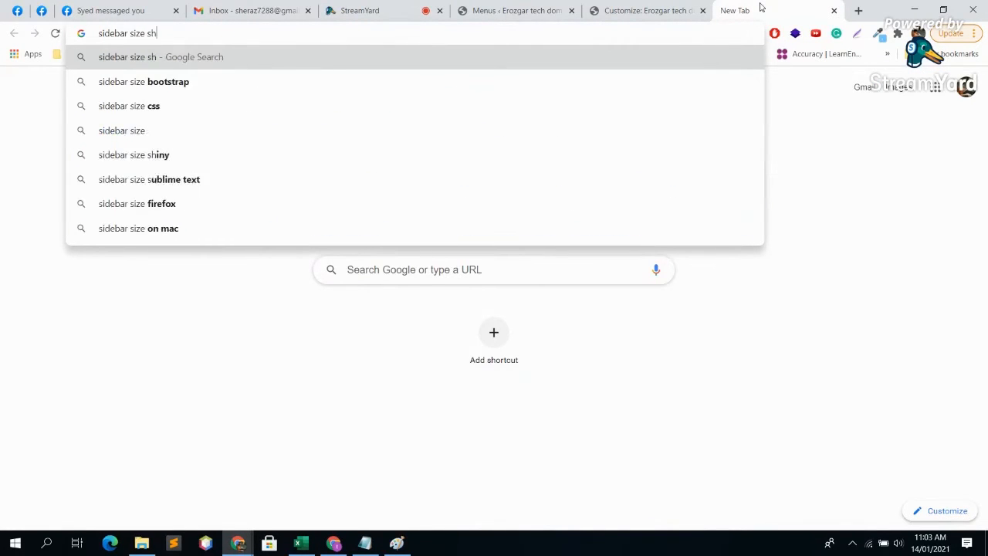
{"action": "type", "text": "oper theme"}
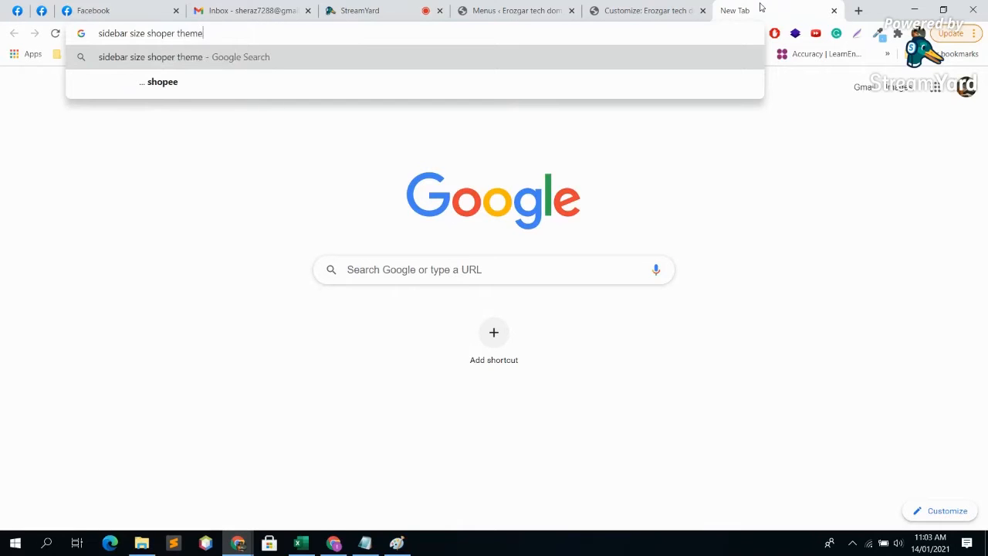
{"action": "key", "text": "Return"}
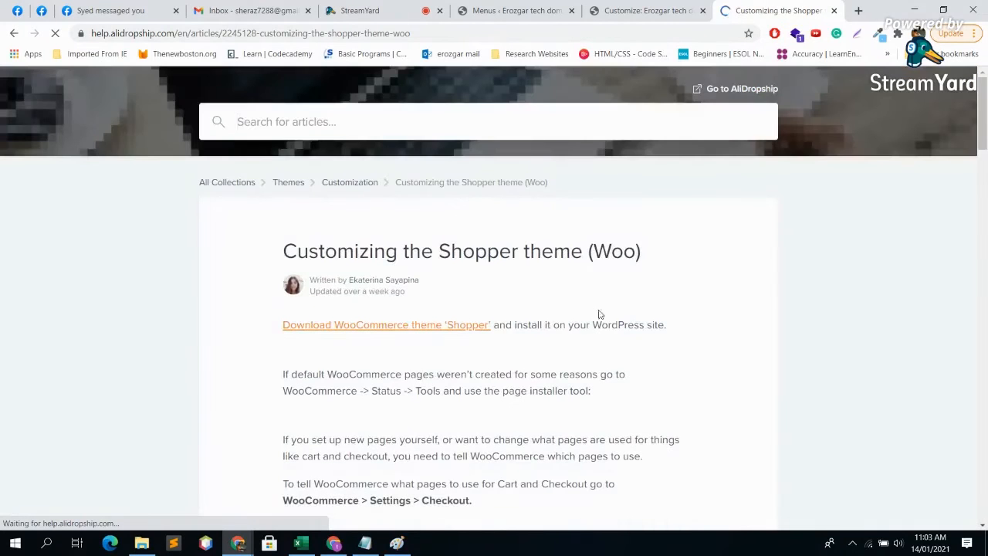
Skim the Shopper theme customization article and find the word "sidebar" in it.
{"action": "scroll", "coordinate": [596, 318], "scroll_direction": "down", "scroll_amount": 4}
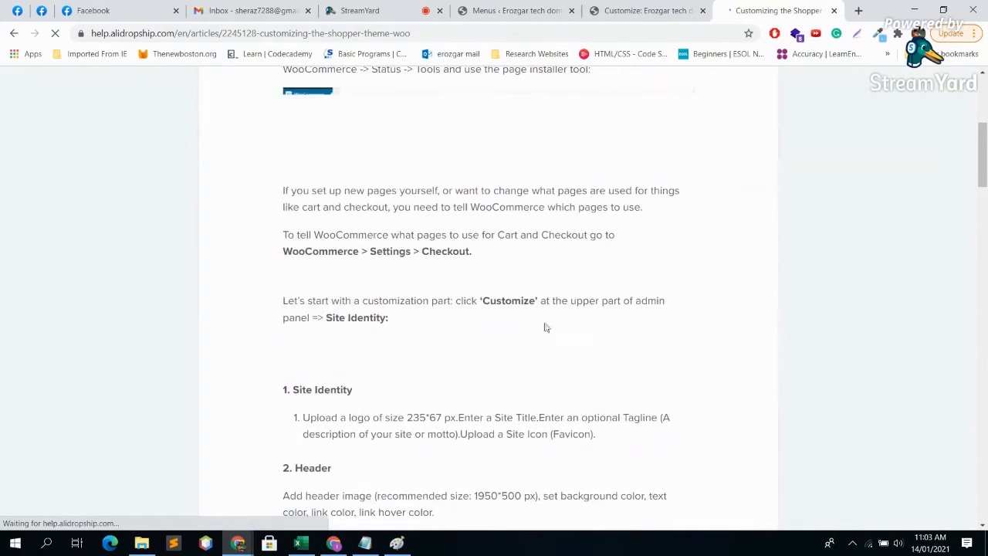
{"action": "scroll", "coordinate": [552, 309], "scroll_direction": "down", "scroll_amount": 3}
{"action": "scroll", "coordinate": [494, 316], "scroll_direction": "down", "scroll_amount": 4}
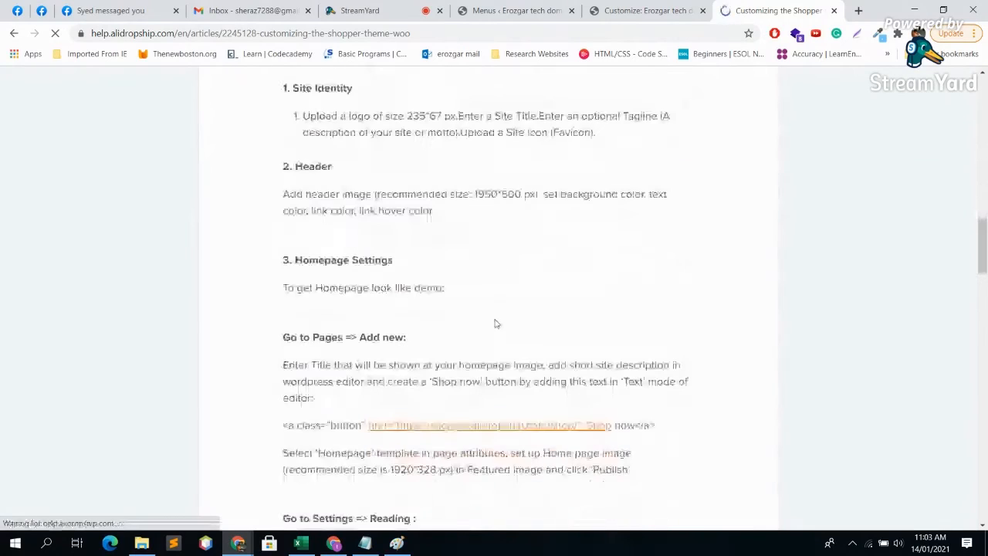
{"action": "scroll", "coordinate": [376, 263], "scroll_direction": "down", "scroll_amount": 3}
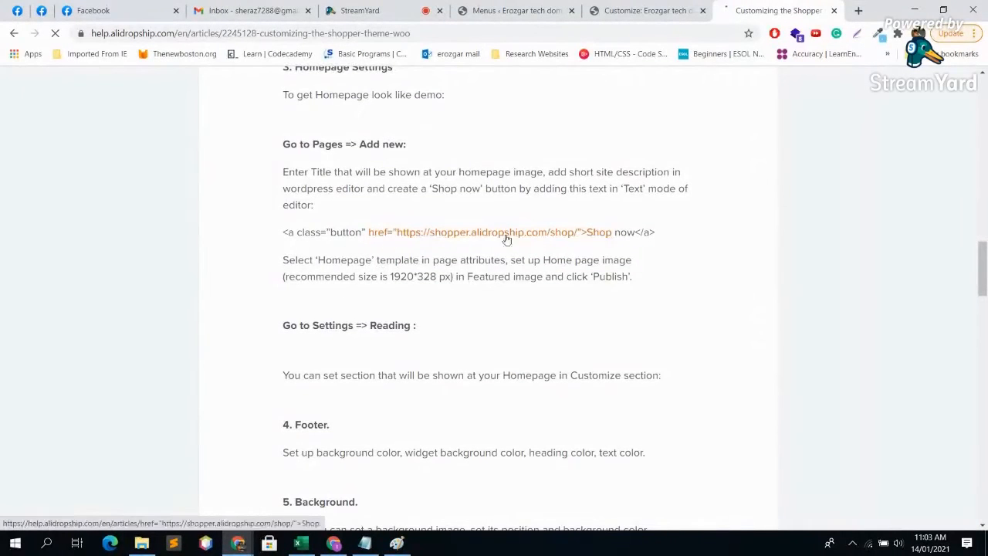
{"action": "scroll", "coordinate": [425, 328], "scroll_direction": "down", "scroll_amount": 3}
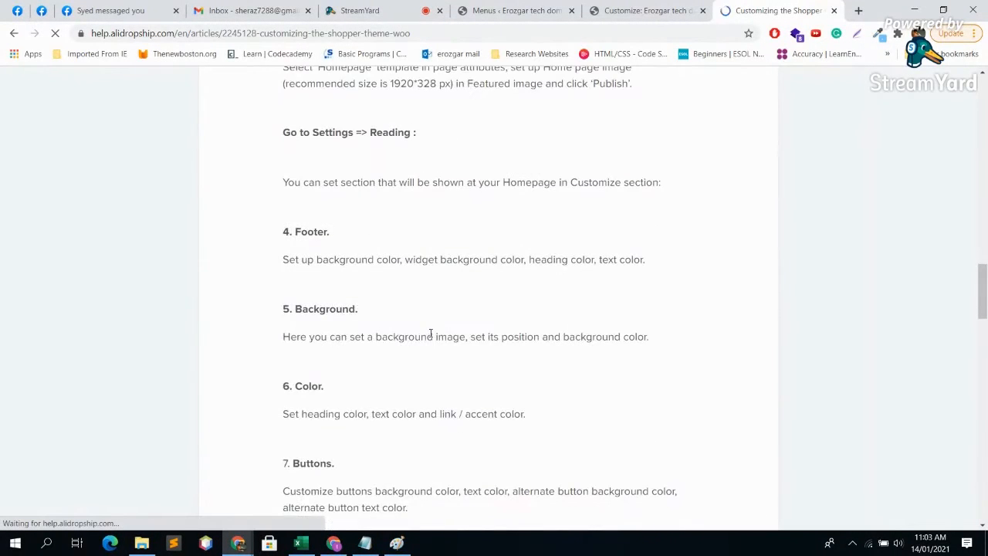
{"action": "key", "text": "ctrl+f"}
{"action": "type", "text": "side"}
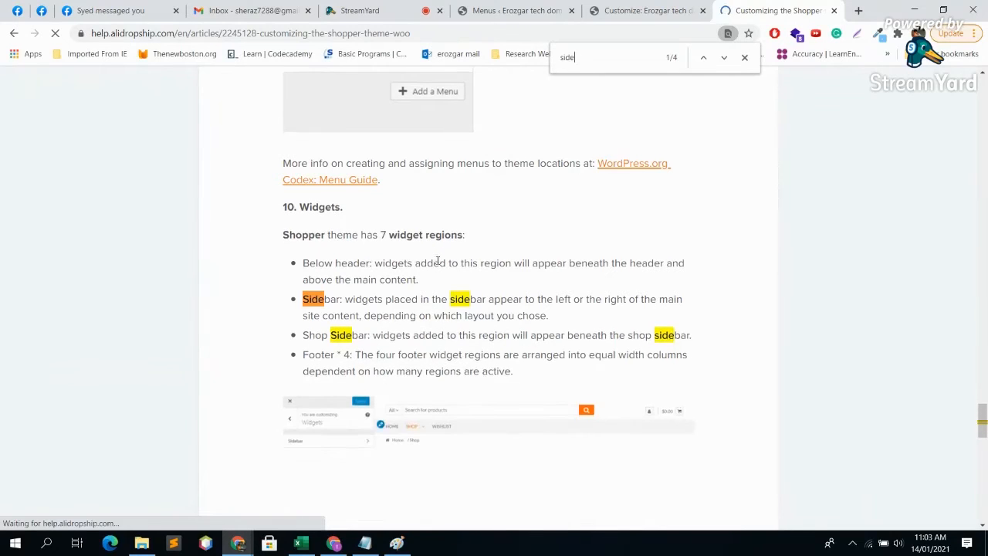
{"action": "scroll", "coordinate": [430, 260], "scroll_direction": "down", "scroll_amount": 1}
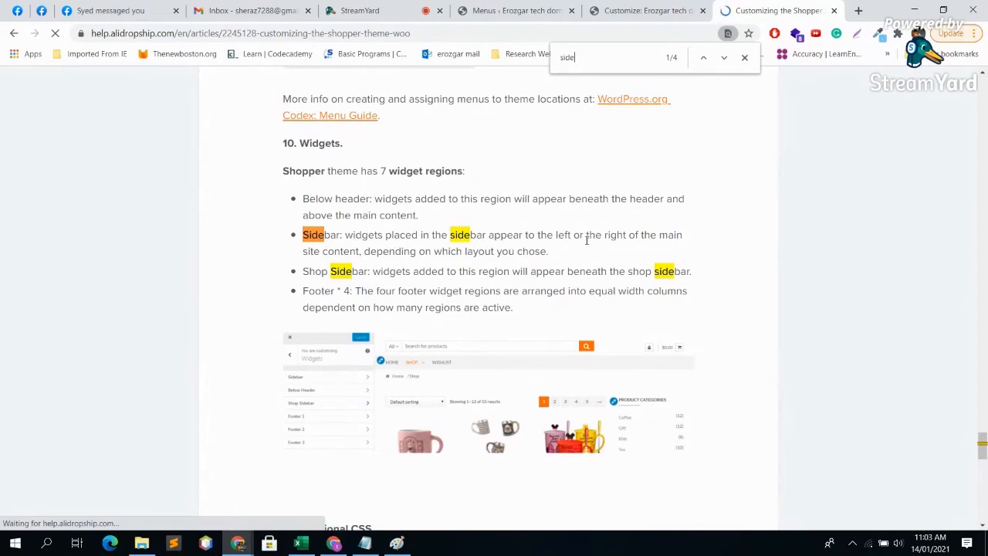
{"action": "type", "text": "bar"}
Examine the Shopper theme's sidebar widget regions and the Additional CSS section of the article.
{"action": "scroll", "coordinate": [438, 239], "scroll_direction": "down", "scroll_amount": 1}
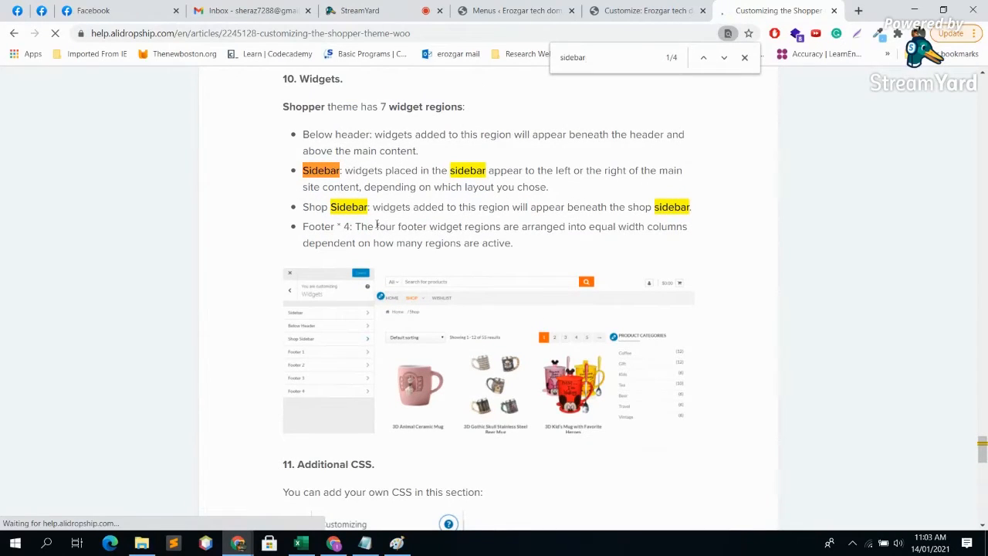
{"action": "left_click_drag", "start_coordinate": [368, 207], "coordinate": [457, 219]}
{"action": "left_click", "coordinate": [457, 220]}
{"action": "scroll", "coordinate": [523, 256], "scroll_direction": "down", "scroll_amount": 1}
{"action": "scroll", "coordinate": [523, 257], "scroll_direction": "down", "scroll_amount": 5}
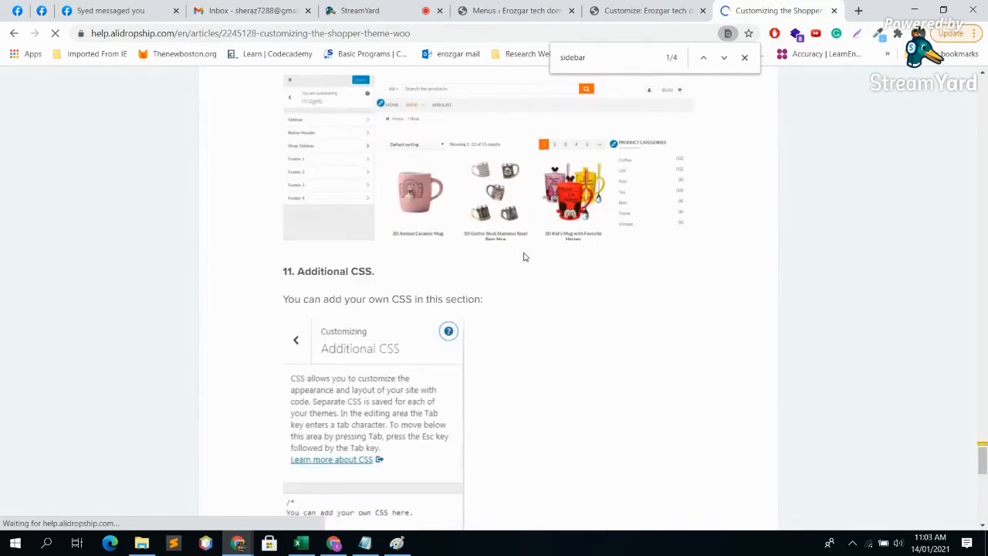
Examine the Shopper theme's widget regions again and skim the article's recommended plugins, related theme guides and homepage settings.
{"action": "scroll", "coordinate": [512, 265], "scroll_direction": "up", "scroll_amount": 1}
{"action": "scroll", "coordinate": [513, 265], "scroll_direction": "up", "scroll_amount": 3}
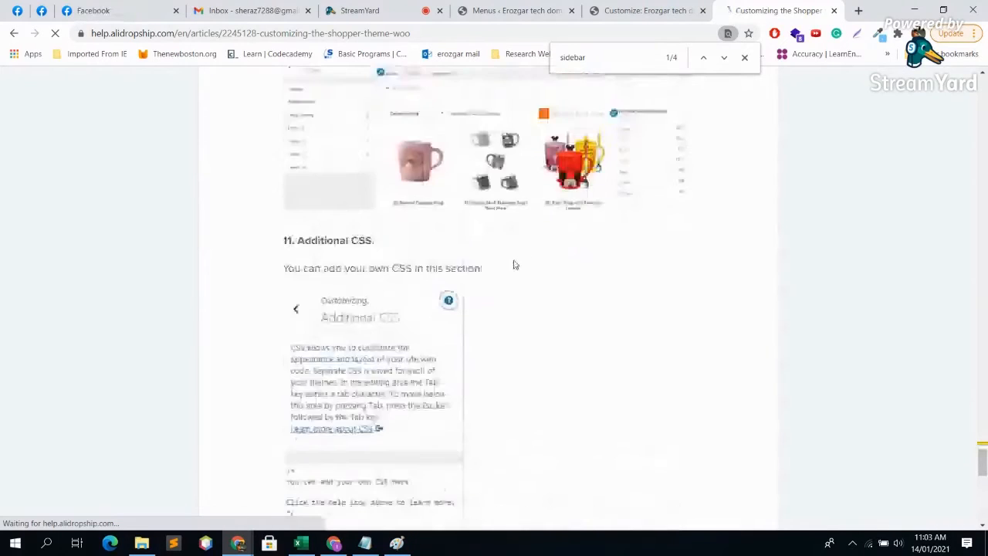
{"action": "scroll", "coordinate": [417, 479], "scroll_direction": "up", "scroll_amount": 1}
{"action": "scroll", "coordinate": [417, 479], "scroll_direction": "up", "scroll_amount": 1}
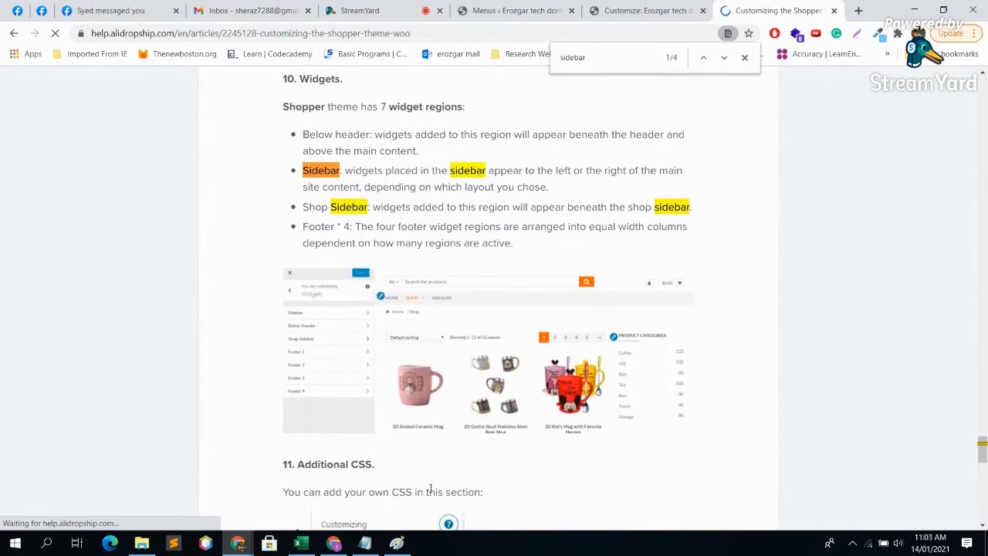
{"action": "scroll", "coordinate": [424, 430], "scroll_direction": "up", "scroll_amount": 2}
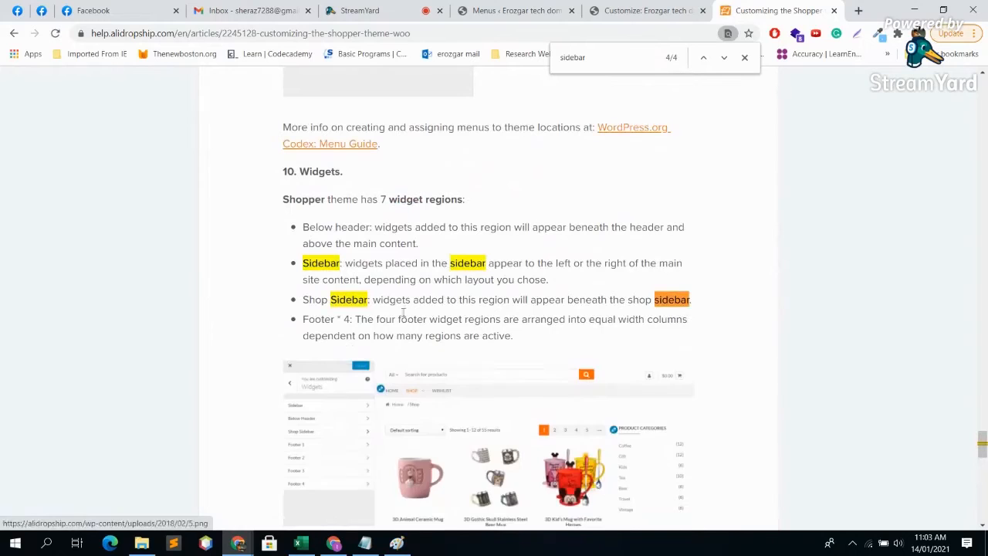
{"action": "scroll", "coordinate": [600, 386], "scroll_direction": "down", "scroll_amount": 5}
{"action": "scroll", "coordinate": [599, 386], "scroll_direction": "down", "scroll_amount": 4}
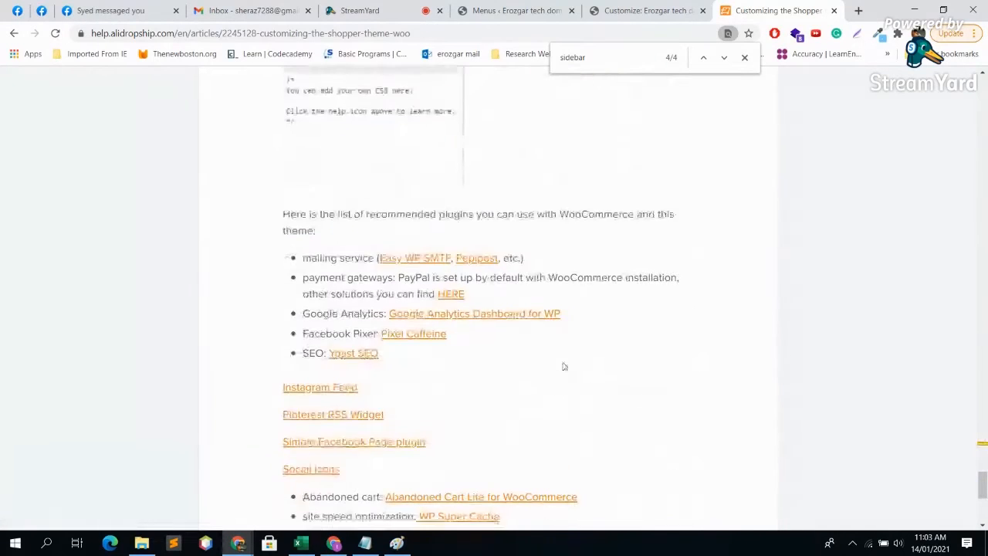
{"action": "scroll", "coordinate": [660, 376], "scroll_direction": "down", "scroll_amount": 5}
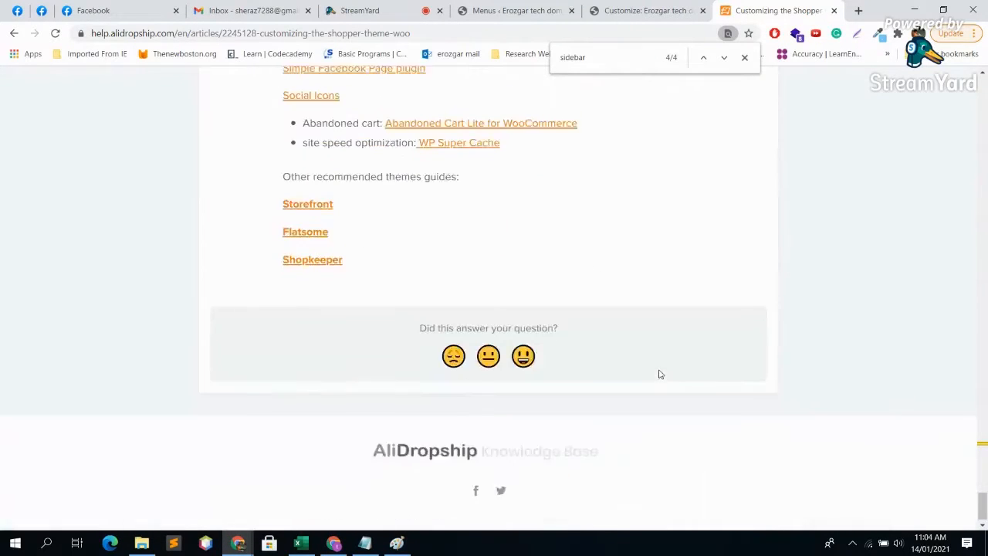
{"action": "scroll", "coordinate": [661, 366], "scroll_direction": "up", "scroll_amount": 15}
{"action": "scroll", "coordinate": [679, 364], "scroll_direction": "up", "scroll_amount": 20}
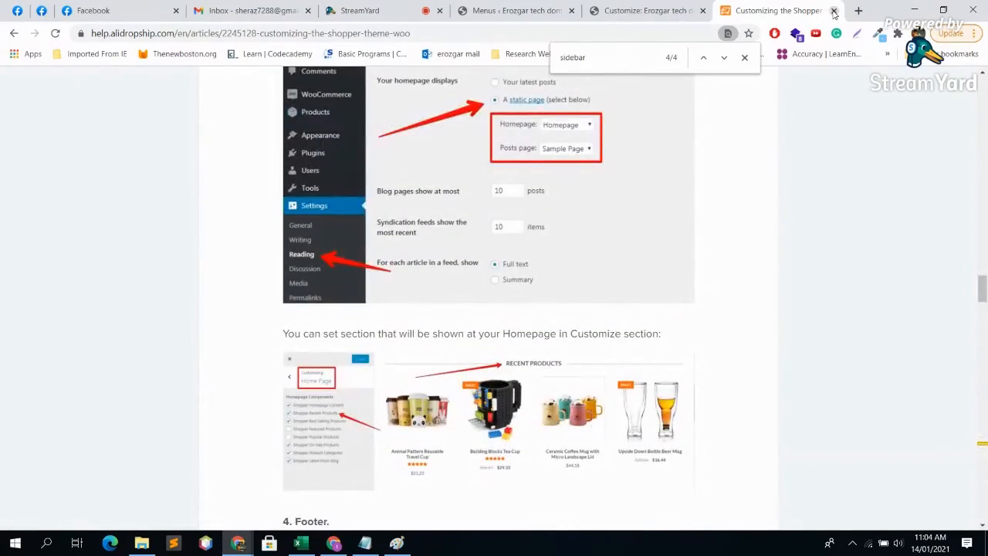
Close the Shopper theme article and check StreamYard for new viewer comments.
{"action": "left_click", "coordinate": [834, 11]}
{"action": "left_click", "coordinate": [434, 8]}
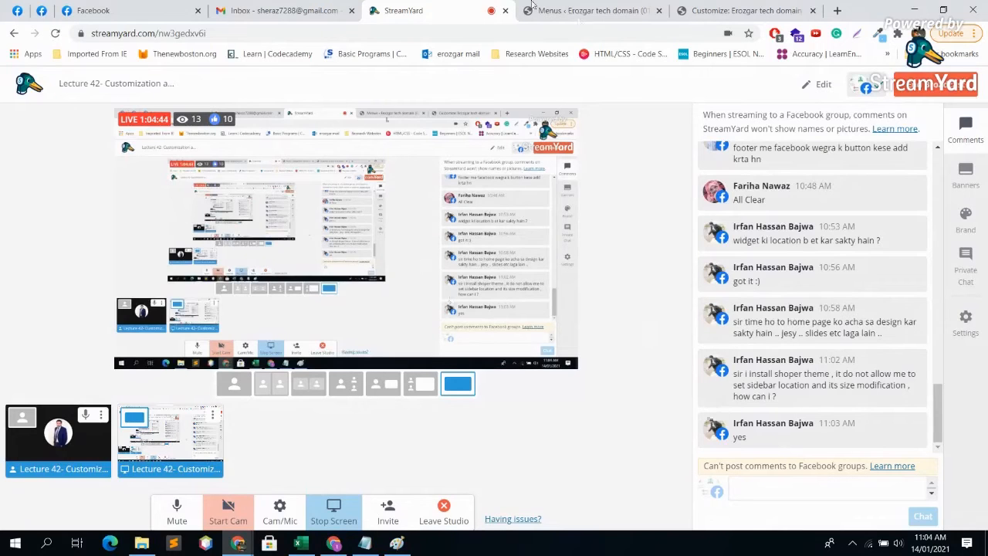
{"action": "left_click", "coordinate": [597, 9]}
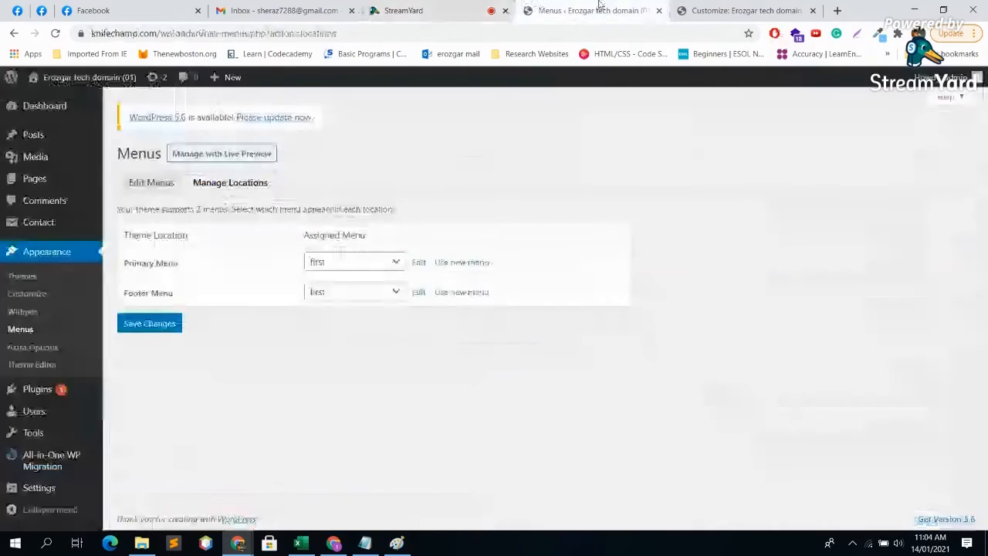
{"action": "left_click", "coordinate": [404, 10]}
{"action": "left_click", "coordinate": [721, 8]}
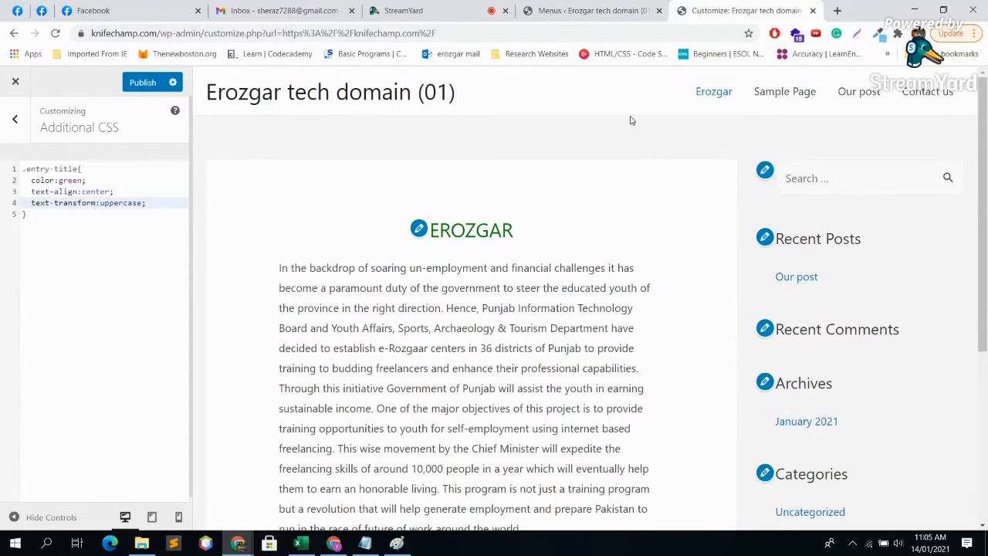
{"action": "left_click", "coordinate": [470, 6]}
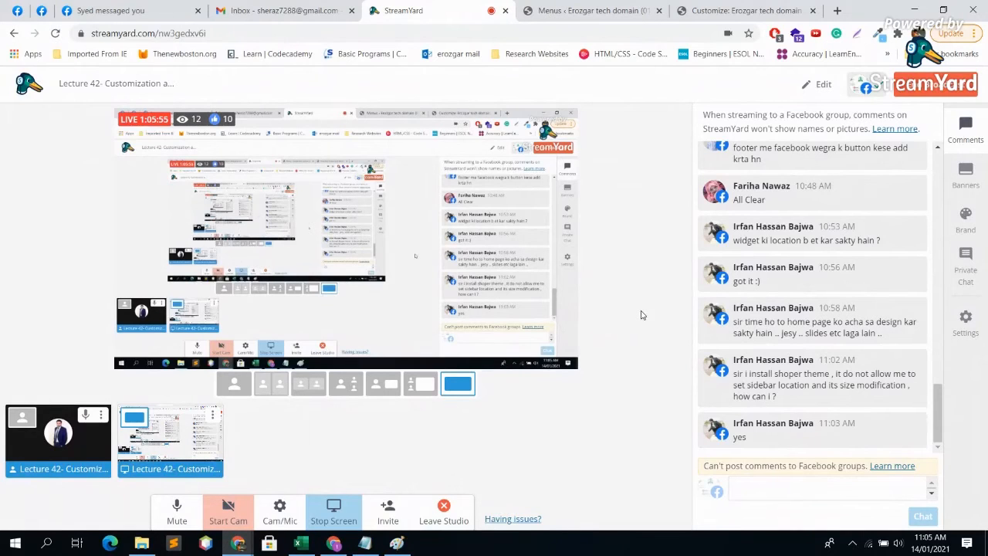
Check the current date and time in the system calendar.
{"action": "left_click", "coordinate": [932, 543]}
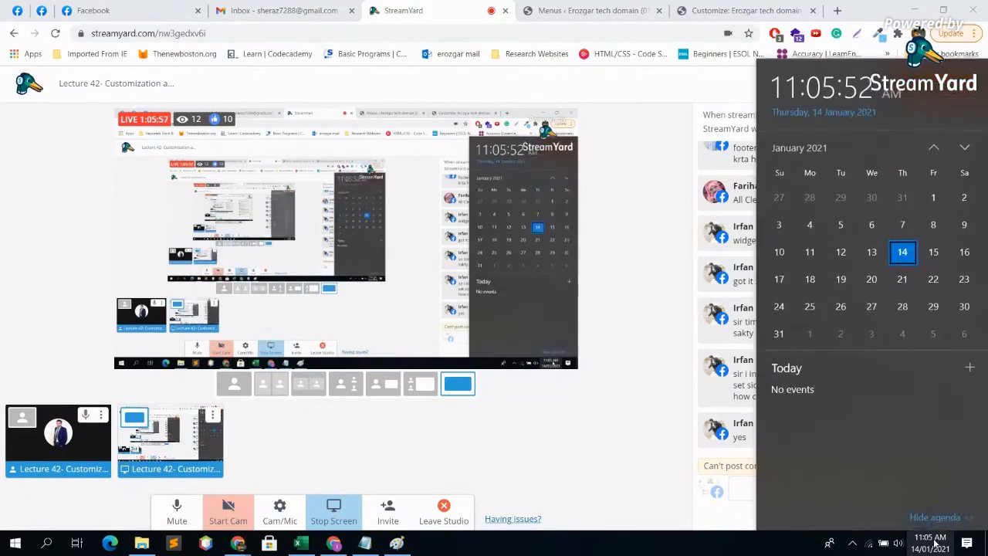
{"action": "left_click", "coordinate": [932, 543]}
{"action": "left_click", "coordinate": [932, 543]}
{"action": "left_click", "coordinate": [933, 543]}
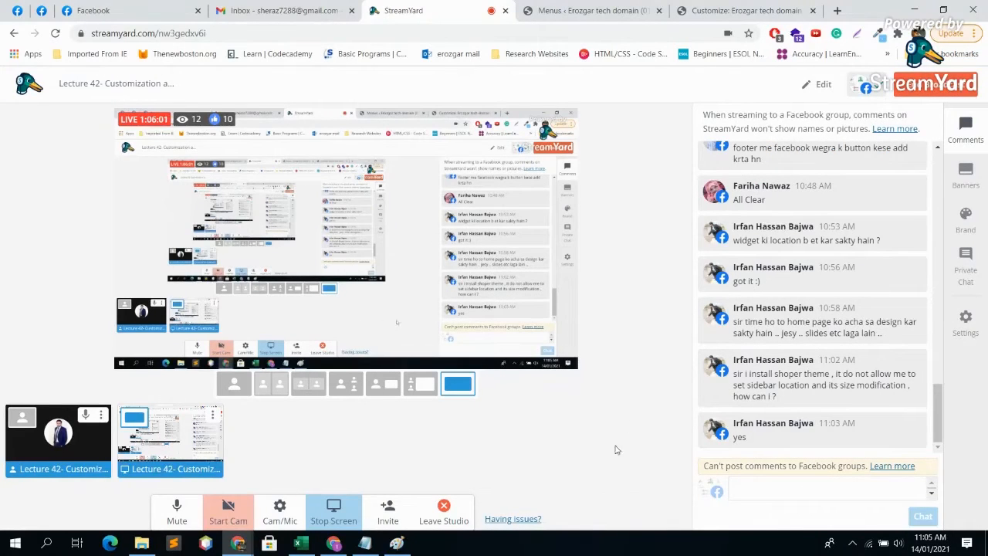
Return to the WordPress customizer and inspect the HTML element of the site title in the preview's header.
{"action": "left_click", "coordinate": [537, 9]}
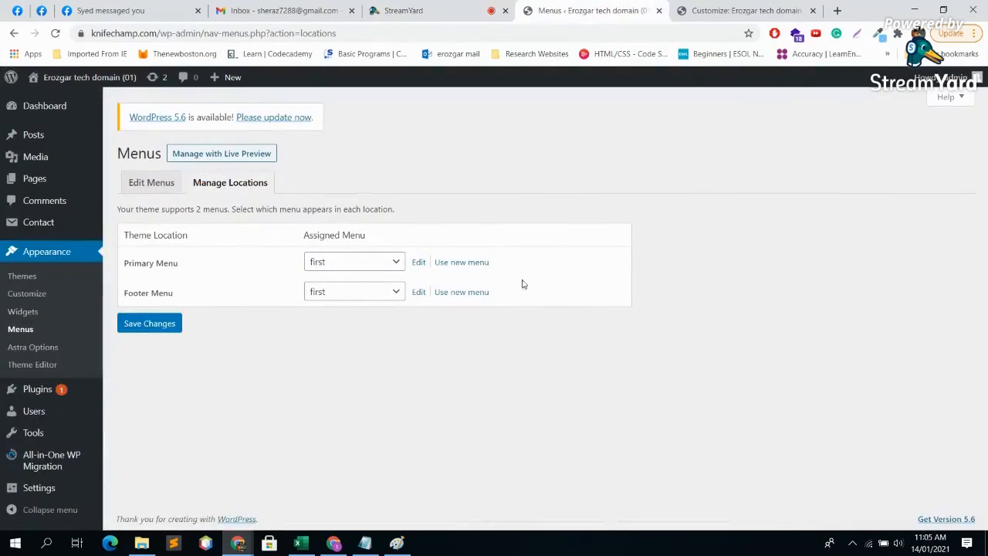
{"action": "left_click", "coordinate": [417, 10]}
{"action": "left_click", "coordinate": [571, 10]}
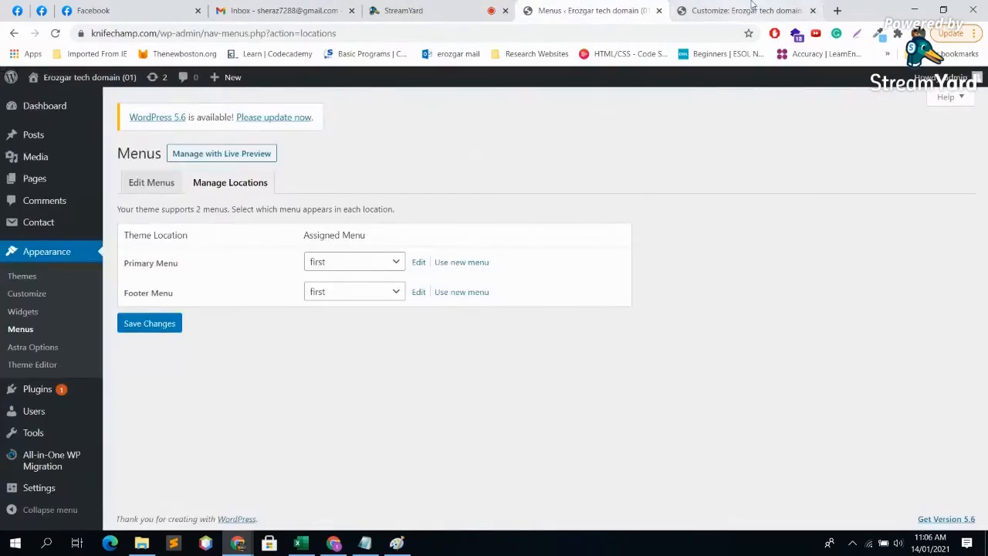
{"action": "left_click", "coordinate": [752, 9]}
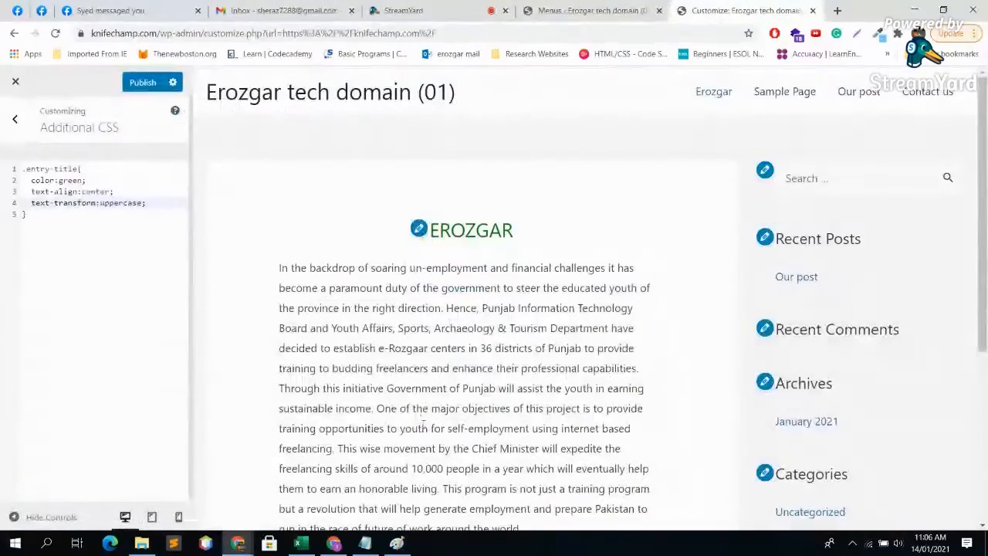
{"action": "right_click", "coordinate": [345, 94]}
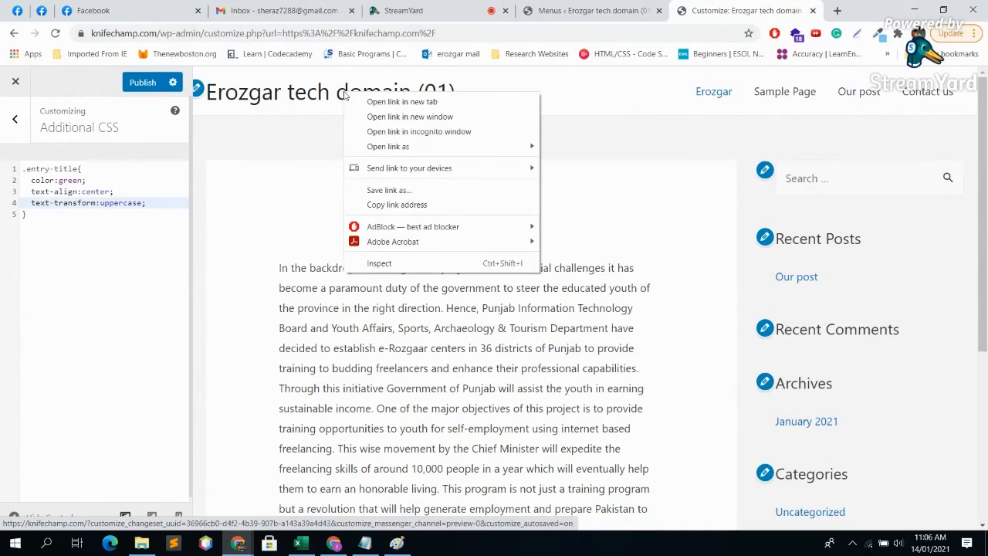
{"action": "left_click", "coordinate": [379, 263]}
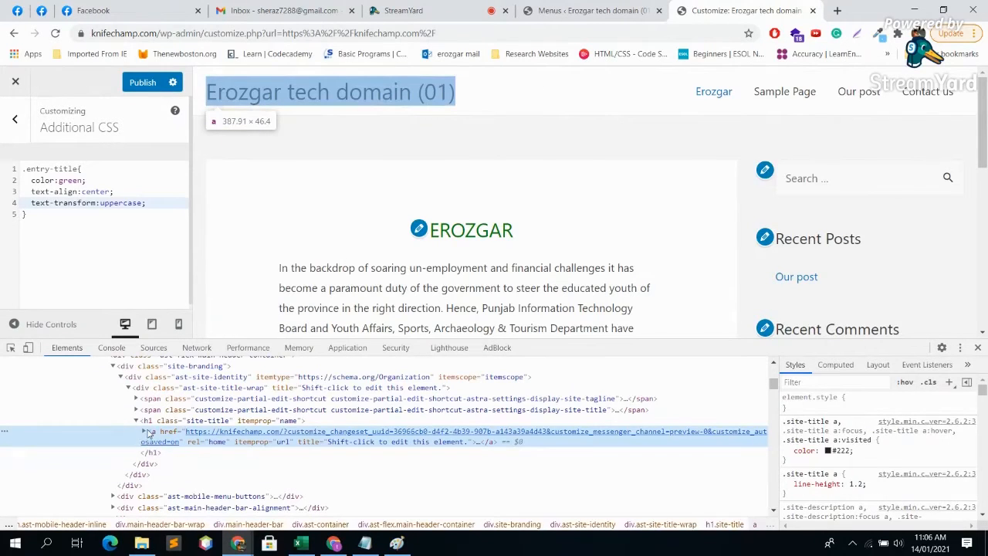
Open the site title link's HTML for editing and copy its span classes "customize-partial-edit-shortcut customize-partial-edit-shortcut-blogname".
{"action": "right_click", "coordinate": [149, 435]}
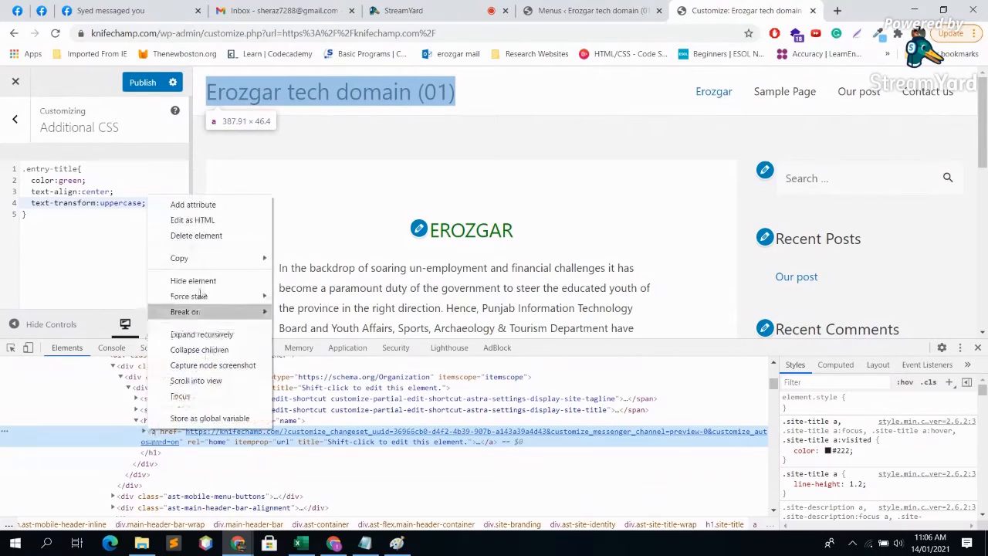
{"action": "left_click", "coordinate": [188, 221]}
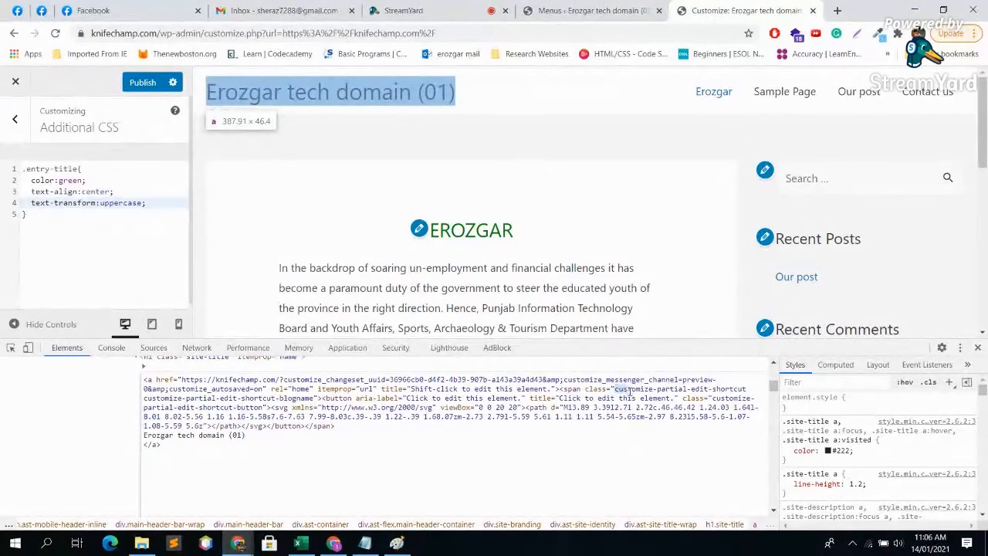
{"action": "left_click_drag", "start_coordinate": [617, 390], "coordinate": [326, 400]}
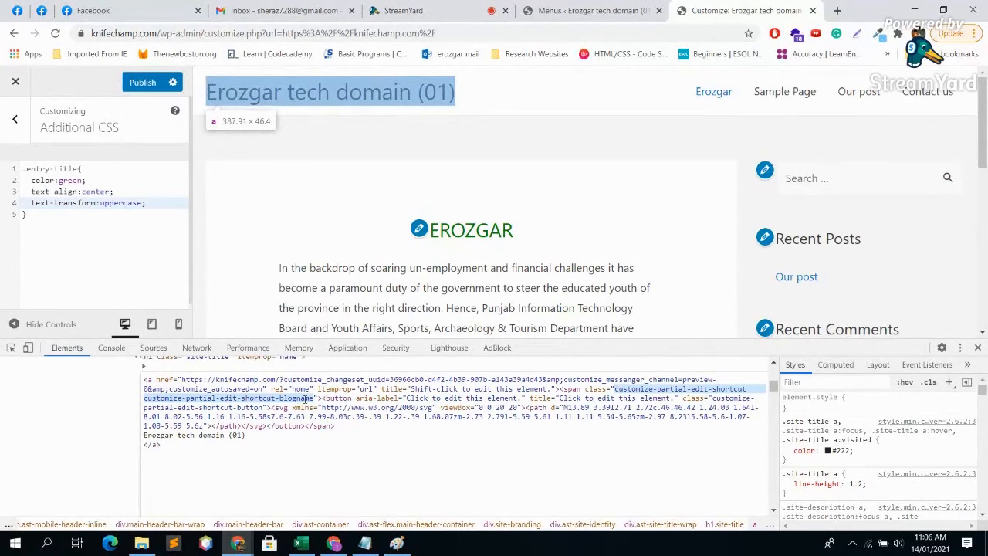
{"action": "right_click", "coordinate": [313, 398]}
{"action": "left_click", "coordinate": [353, 284]}
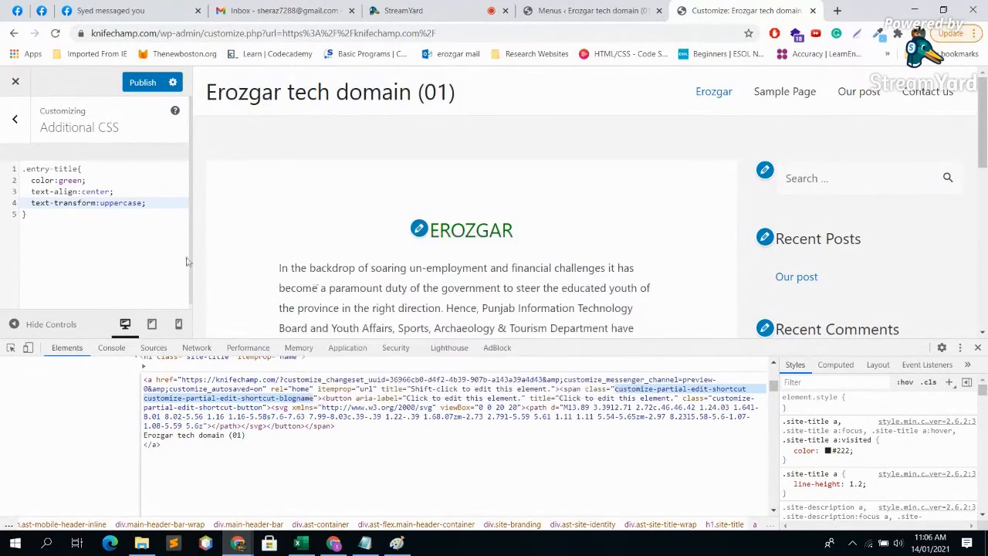
Try to color the site title with an Additional CSS rule on the copied span classes, setting color:blue.
{"action": "left_click", "coordinate": [99, 255]}
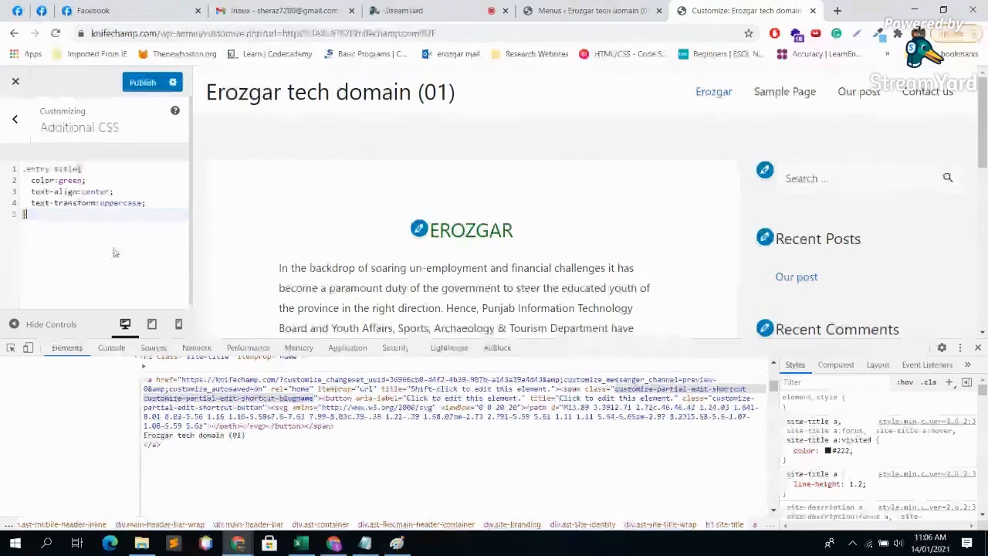
{"action": "key", "text": "Return"}
{"action": "type", "text": "."}
{"action": "key", "text": "ctrl+v"}
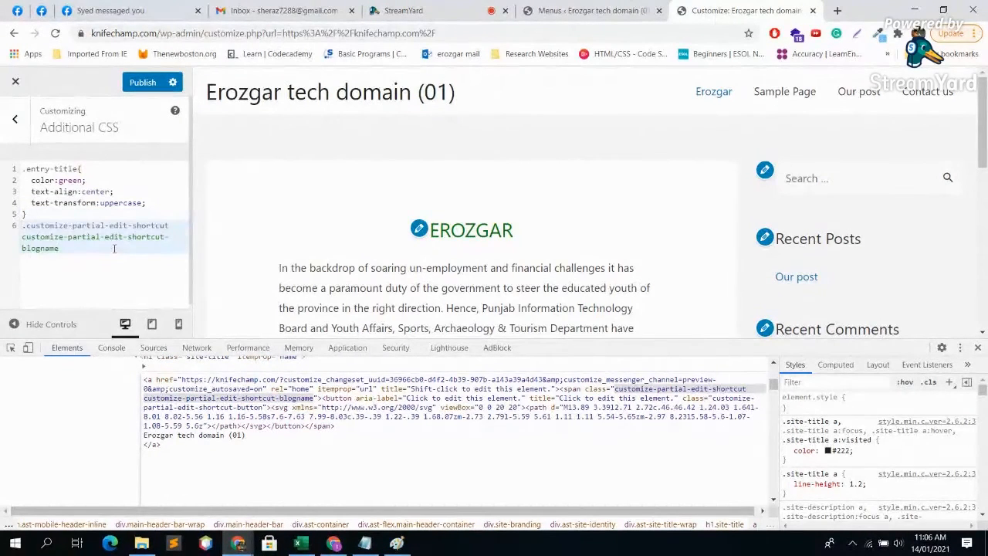
{"action": "type", "text": "{"}
{"action": "key", "text": "Return"}
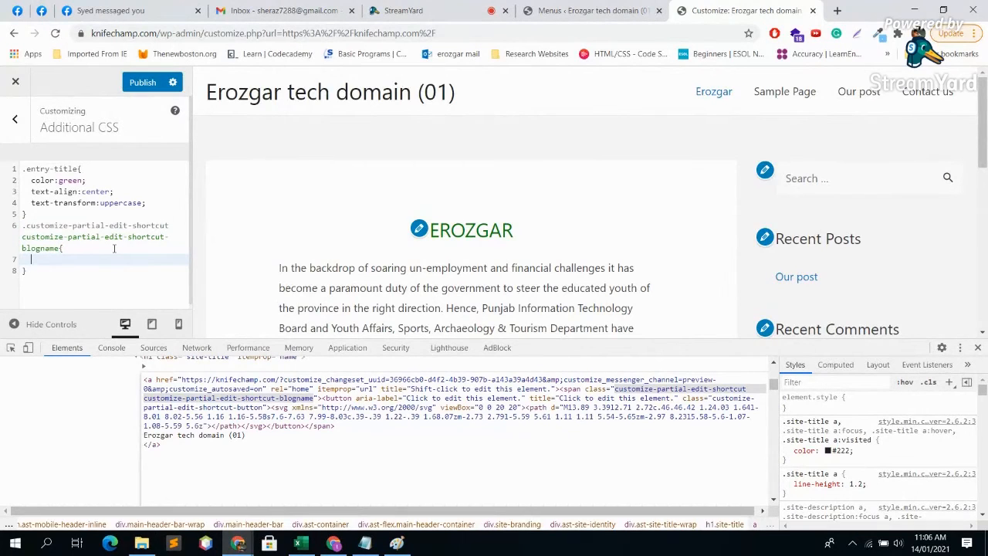
{"action": "type", "text": "color:blue;"}
Delete the blue color rule for the copied span classes from the Additional CSS.
{"action": "key", "text": "Down"}
{"action": "key", "text": "shift+Up"}
{"action": "key", "text": "shift+Up"}
{"action": "key", "text": "shift+Up"}
{"action": "key", "text": "shift+Up"}
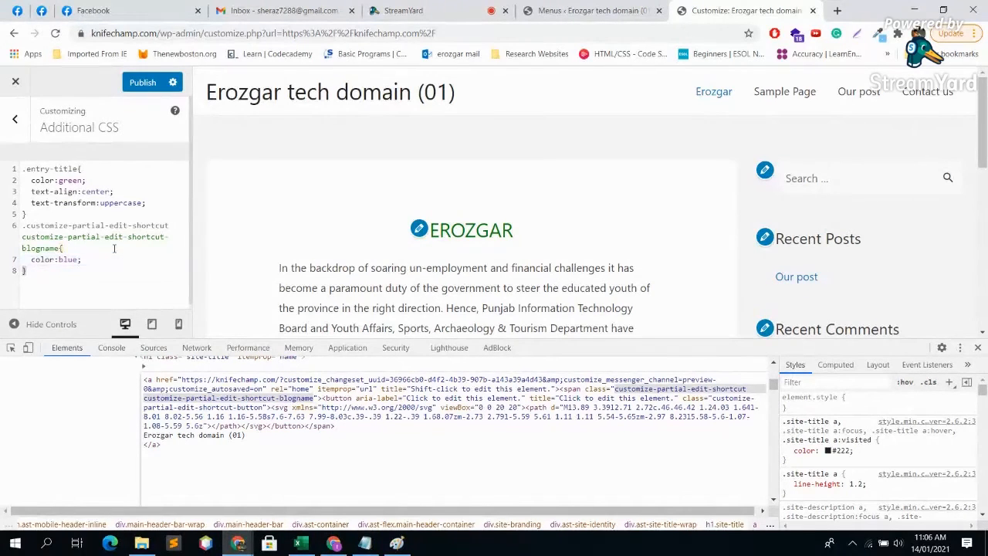
{"action": "key", "text": "shift+Left"}
{"action": "key", "text": "shift+Left"}
{"action": "key", "text": "shift+Left"}
{"action": "key", "text": "shift+Left"}
{"action": "key", "text": "shift+Left"}
{"action": "key", "text": "shift+Left"}
{"action": "key", "text": "shift+Left"}
{"action": "key", "text": "shift+Left"}
{"action": "key", "text": "shift+Left"}
{"action": "key", "text": "shift+Left"}
{"action": "key", "text": "shift+Left"}
{"action": "key", "text": "shift+Left"}
{"action": "key", "text": "shift+Left"}
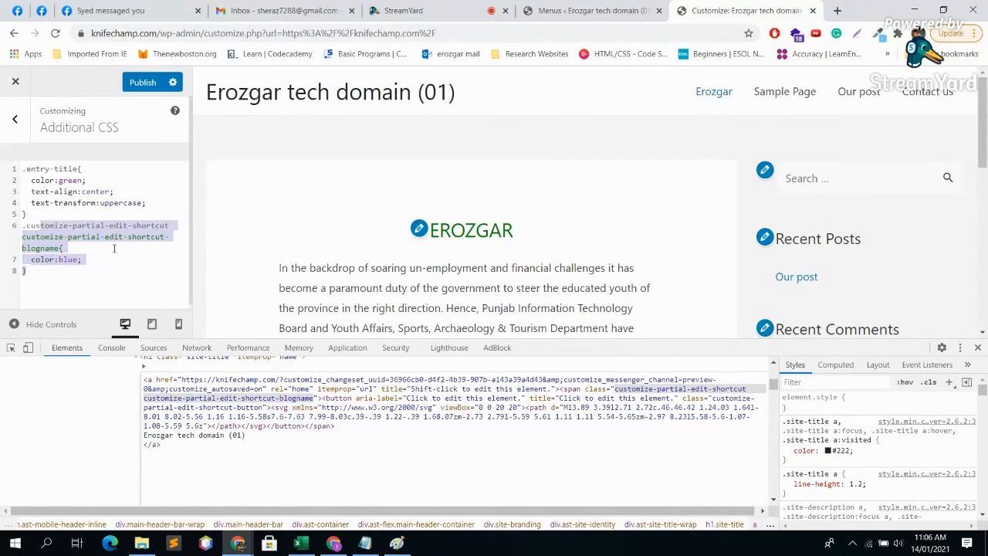
{"action": "key", "text": "BackSpace"}
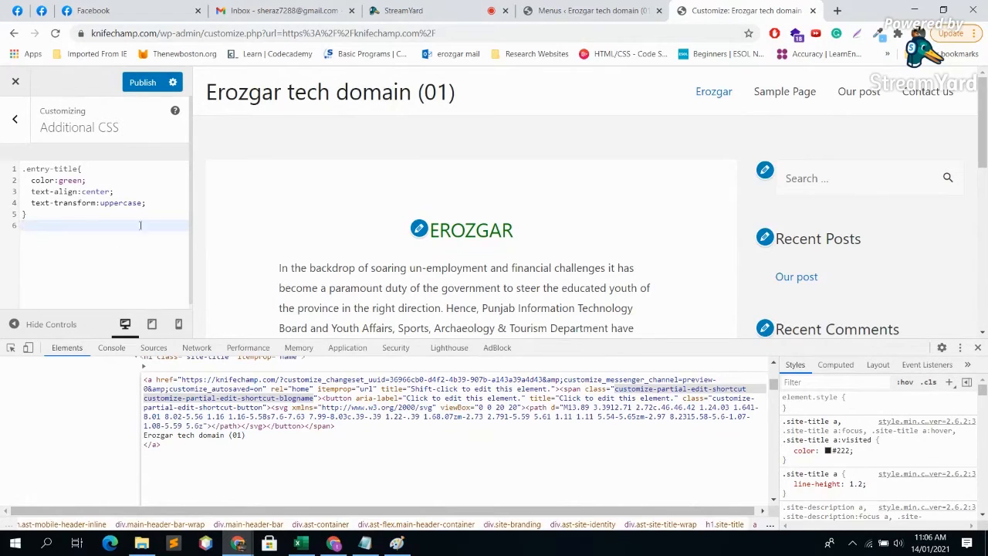
Open the site title's h1 element for HTML editing and copy its class name "site-title".
{"action": "scroll", "coordinate": [141, 436], "scroll_direction": "up", "scroll_amount": 2}
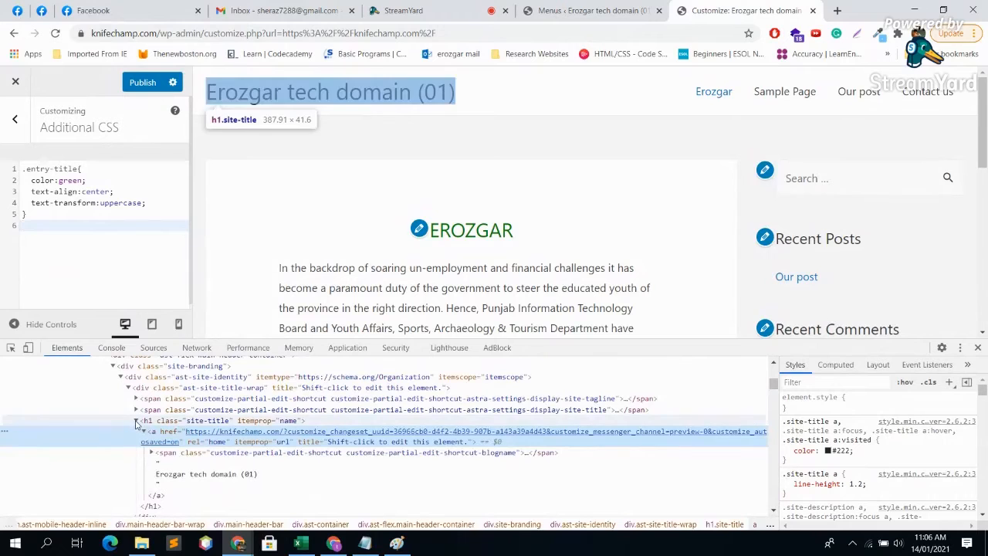
{"action": "left_click", "coordinate": [137, 421]}
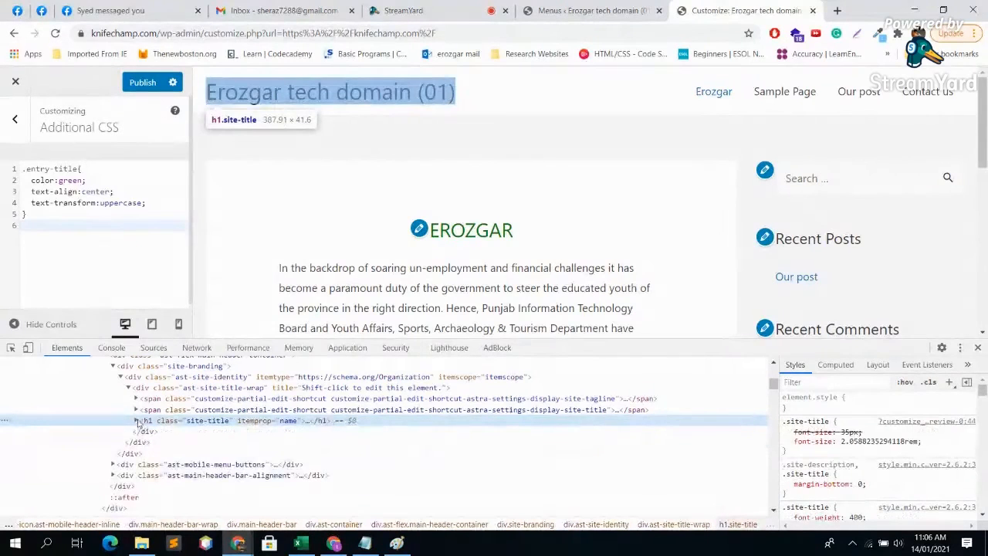
{"action": "left_click", "coordinate": [137, 420]}
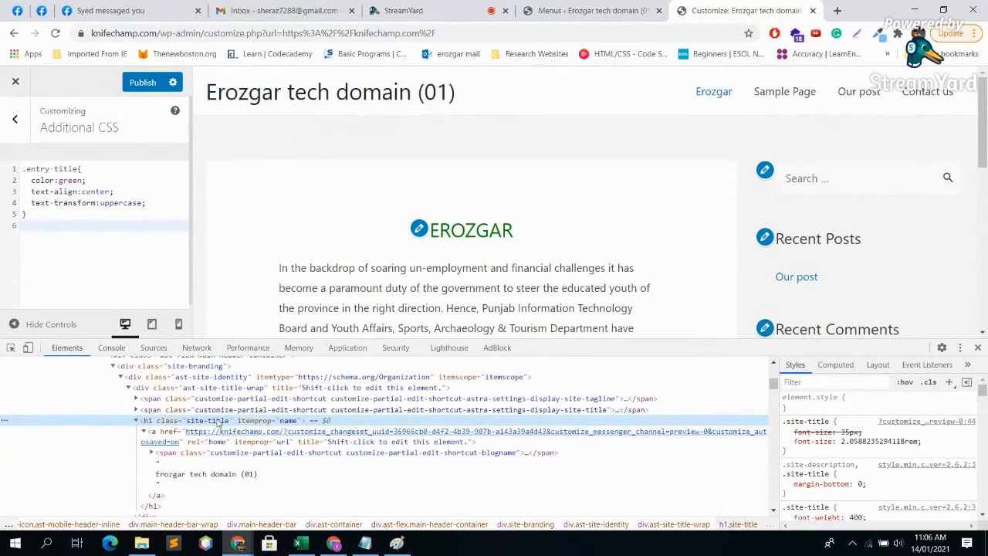
{"action": "right_click", "coordinate": [220, 422]}
{"action": "left_click", "coordinate": [287, 217]}
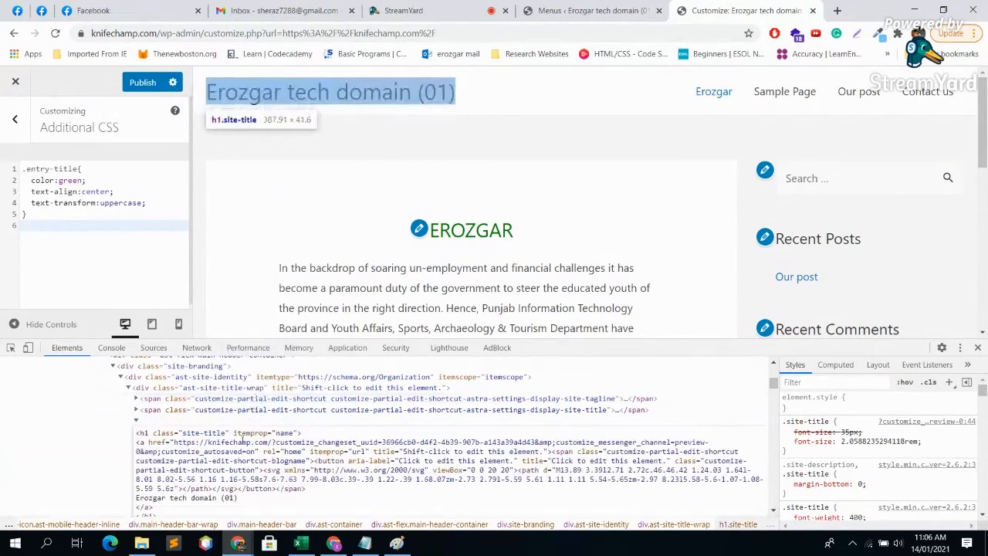
{"action": "left_click_drag", "start_coordinate": [225, 433], "coordinate": [181, 433]}
{"action": "key", "text": "ctrl+c"}
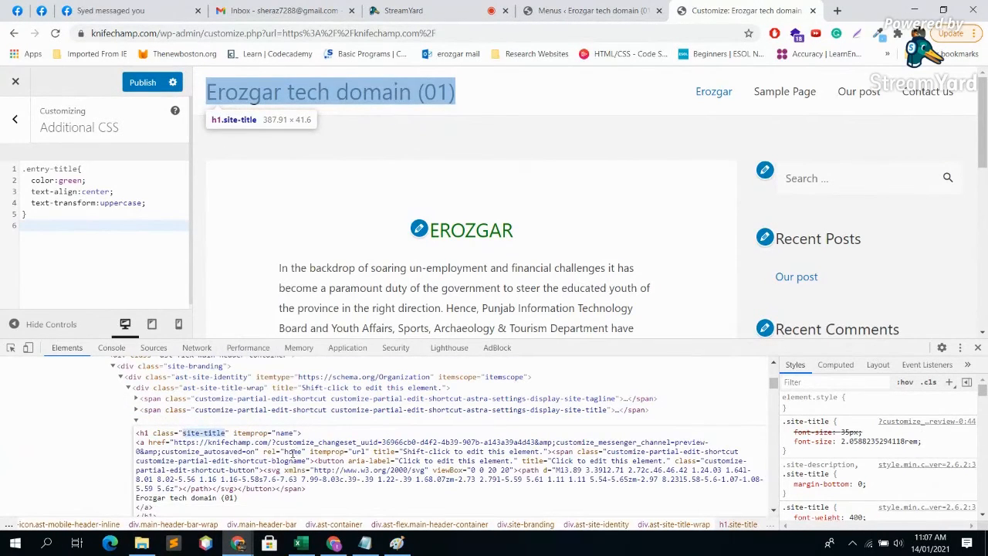
Add a .site-title rule with color:yellow below the .entry-title rule in the Additional CSS.
{"action": "left_click", "coordinate": [48, 218]}
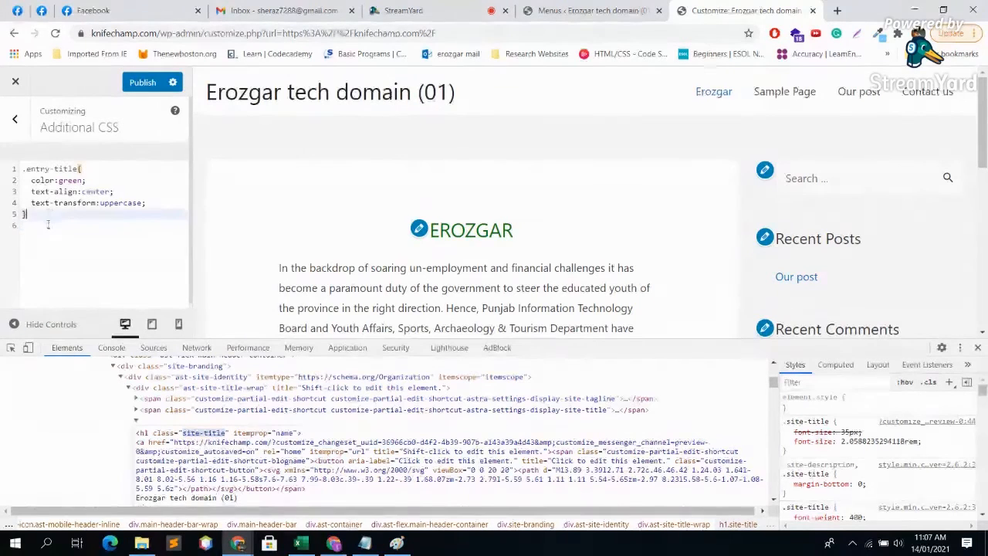
{"action": "key", "text": "Return"}
{"action": "type", "text": "."}
{"action": "key", "text": "ctrl+v"}
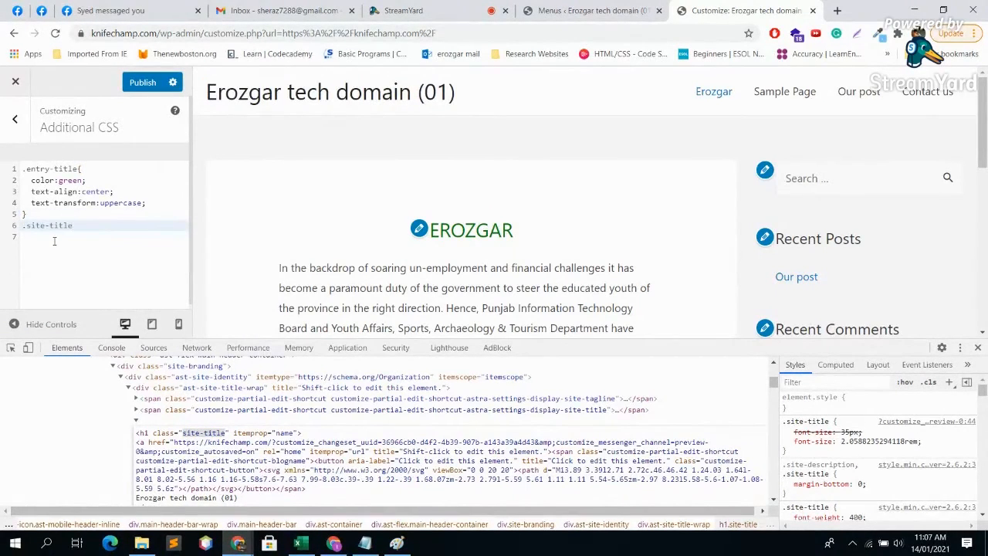
{"action": "type", "text": "{"}
{"action": "key", "text": "Return"}
{"action": "type", "text": "col"}
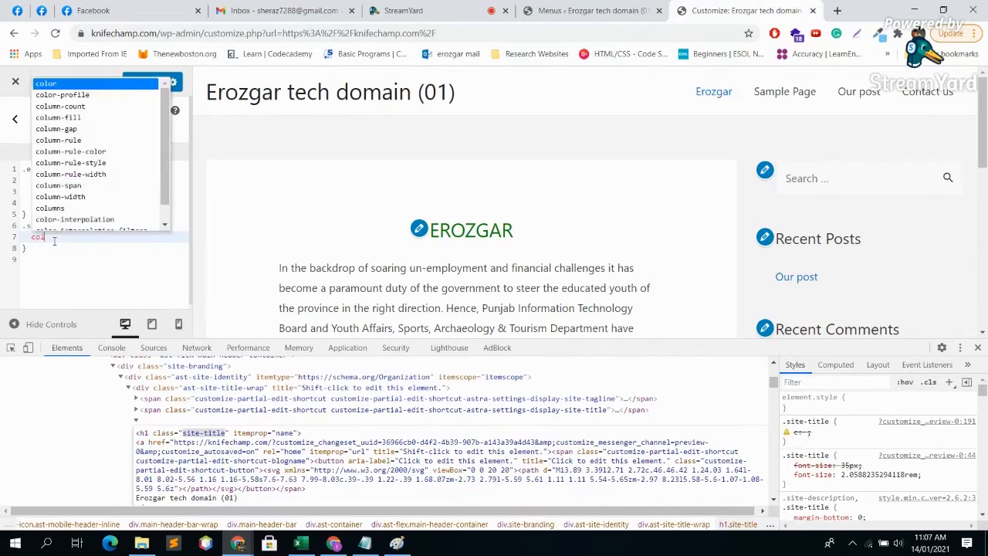
{"action": "type", "text": "or:yellow"}
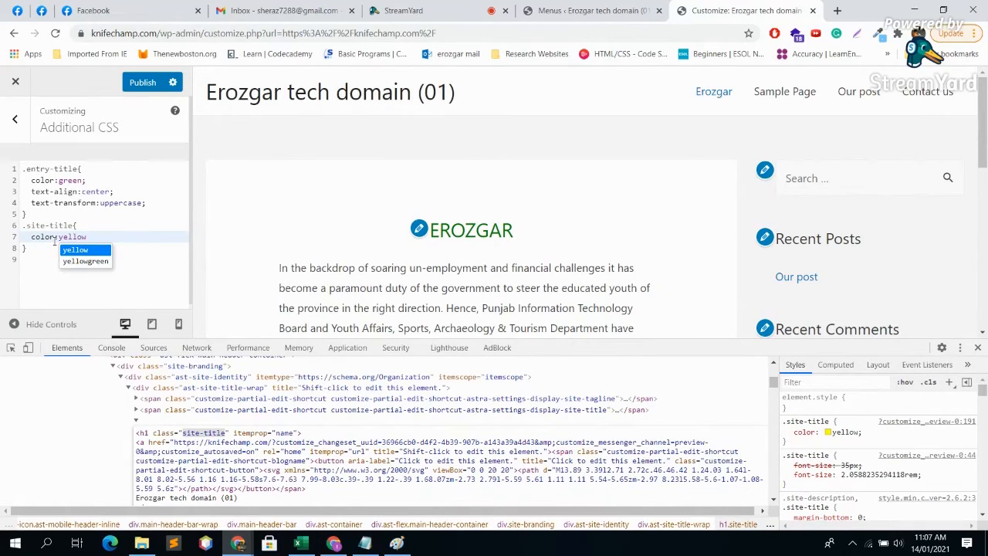
{"action": "type", "text": "'"}
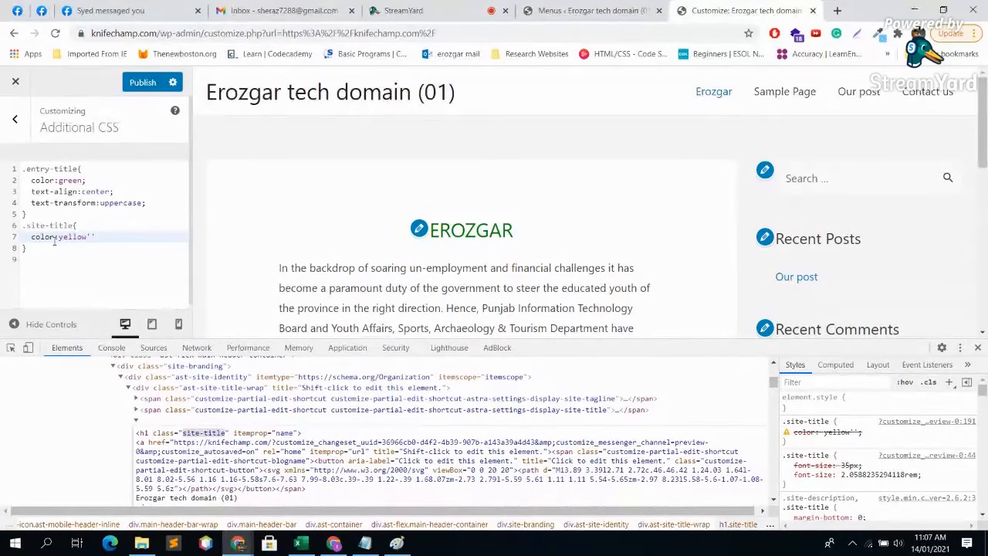
{"action": "key", "text": "BackSpace"}
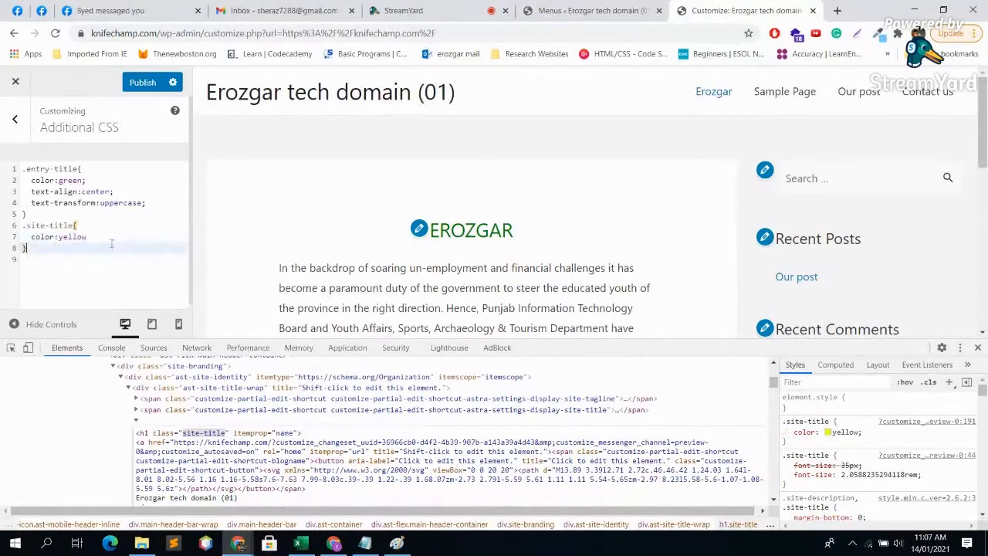
Replace the color declaration in the .site-title rule with text-decoration:underline;.
{"action": "key", "text": "shift+Home"}
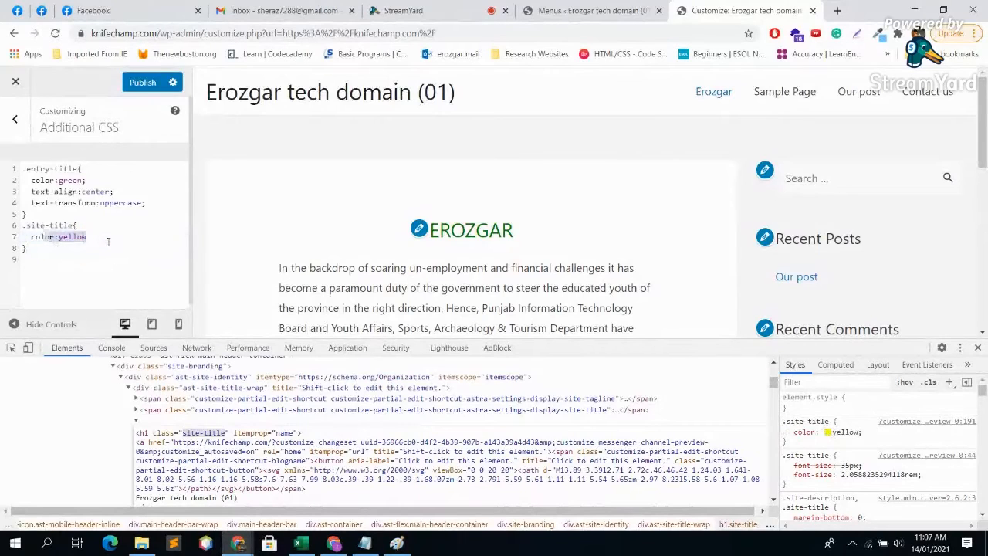
{"action": "key", "text": "BackSpace"}
{"action": "type", "text": "c"}
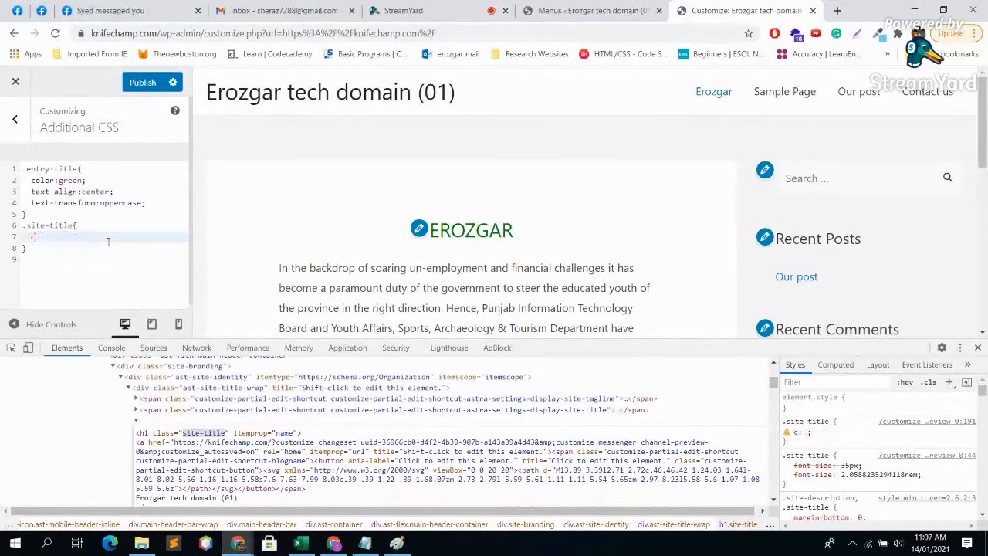
{"action": "key", "text": "BackSpace"}
{"action": "type", "text": "text"}
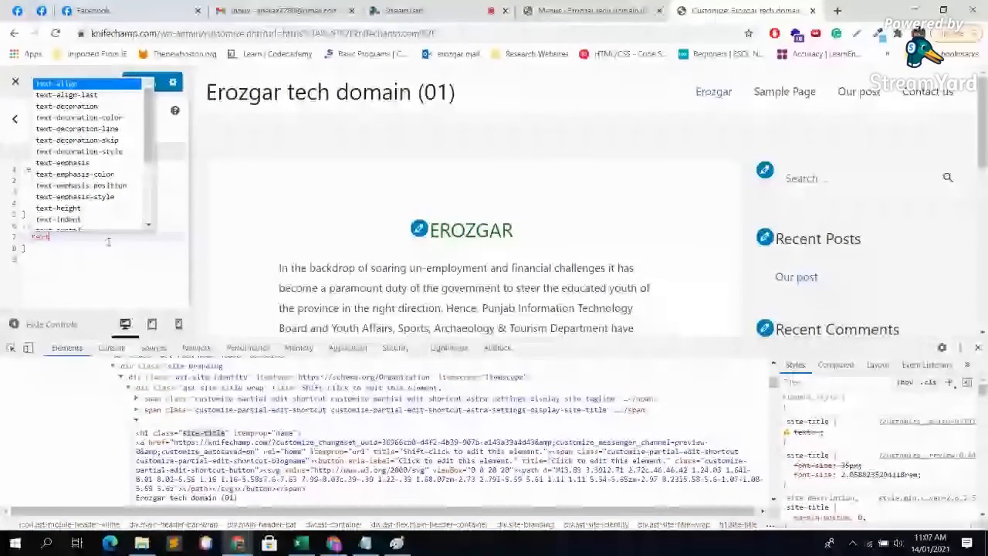
{"action": "type", "text": "-decoration:underline;"}
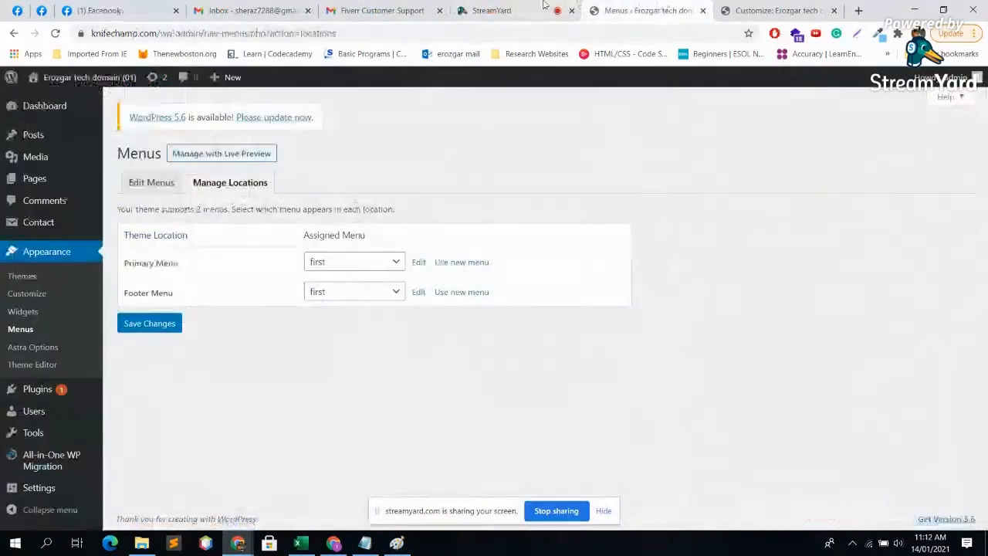
Check the viewers' comments in StreamYard, and find the RapidTables online Notepad by searching Google for "notepad online" in a new tab.
{"action": "left_click", "coordinate": [533, 9]}
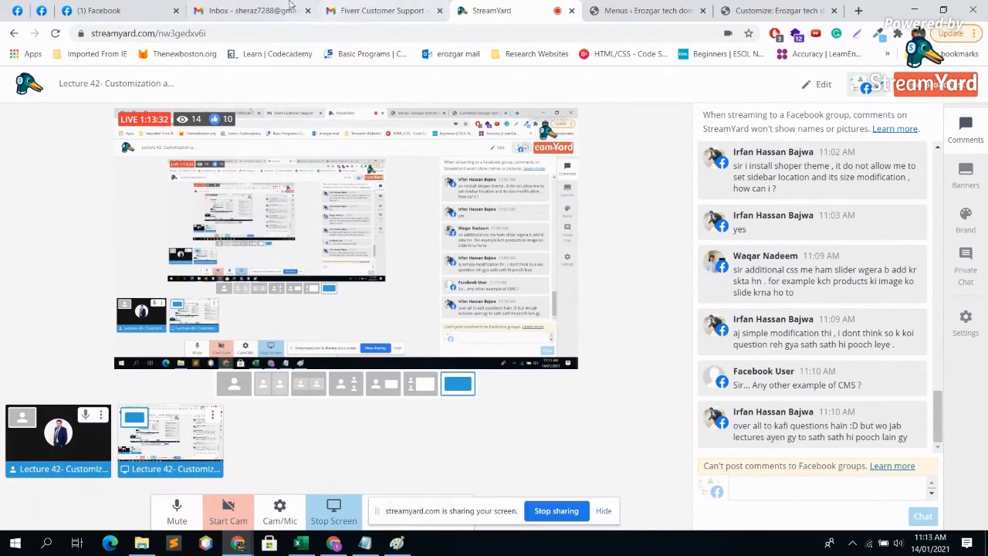
{"action": "left_click", "coordinate": [856, 10]}
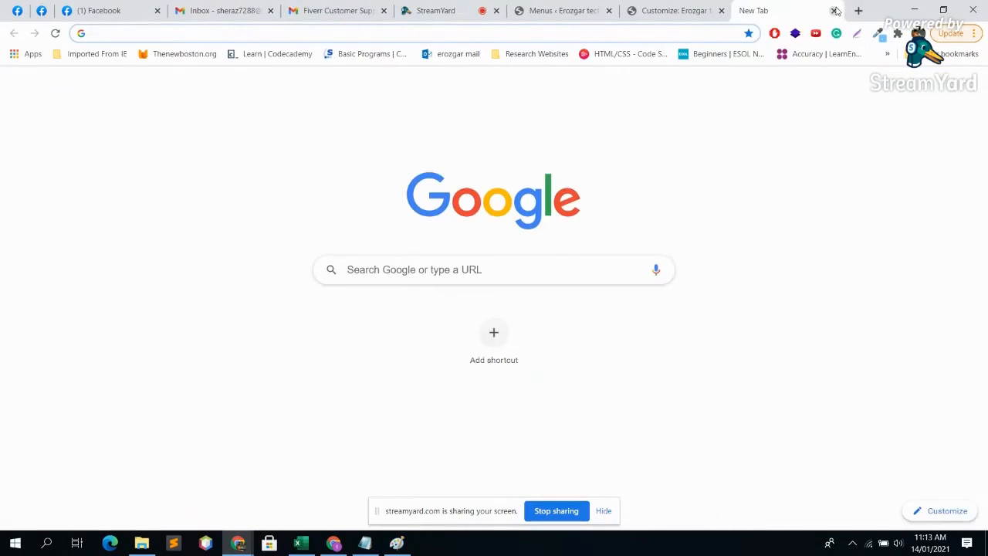
{"action": "type", "text": "no"}
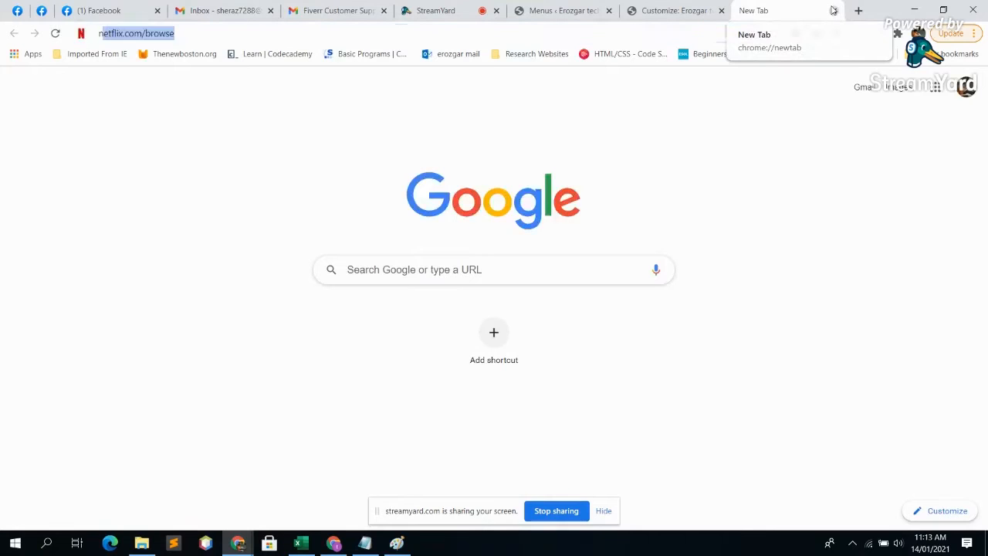
{"action": "key", "text": "Down"}
{"action": "key", "text": "Down"}
{"action": "key", "text": "Return"}
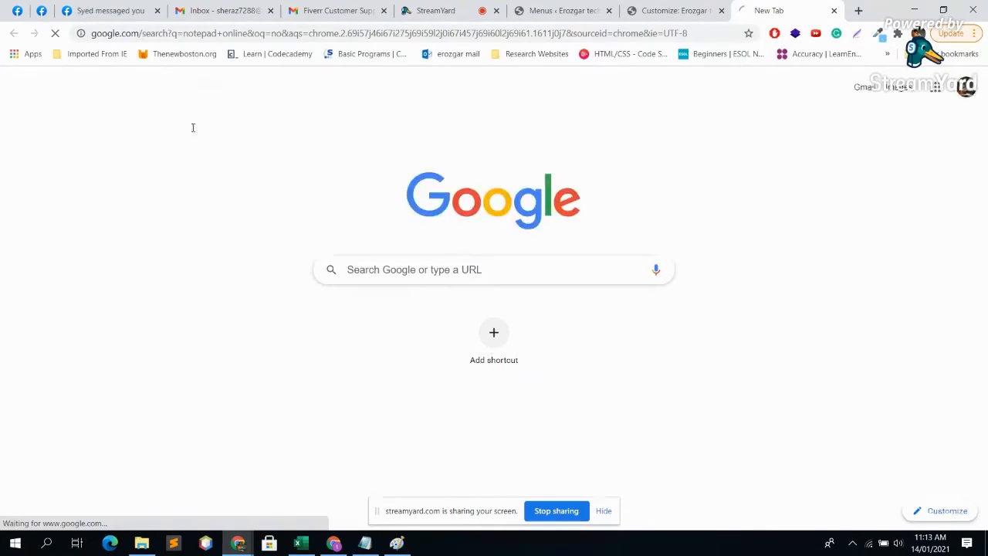
{"action": "left_click", "coordinate": [388, 201]}
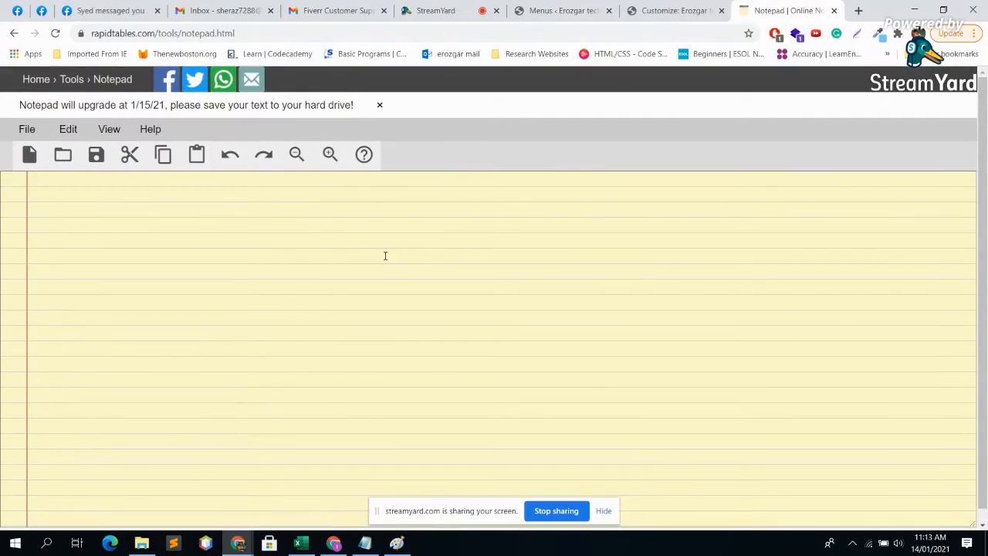
Write "Elementor" on an indented line in the online notepad as the first page builder.
{"action": "left_click", "coordinate": [385, 256]}
{"action": "key", "text": "Return"}
{"action": "key", "text": "Return"}
{"action": "key", "text": "Tab"}
{"action": "type", "text": "Elemenote"}
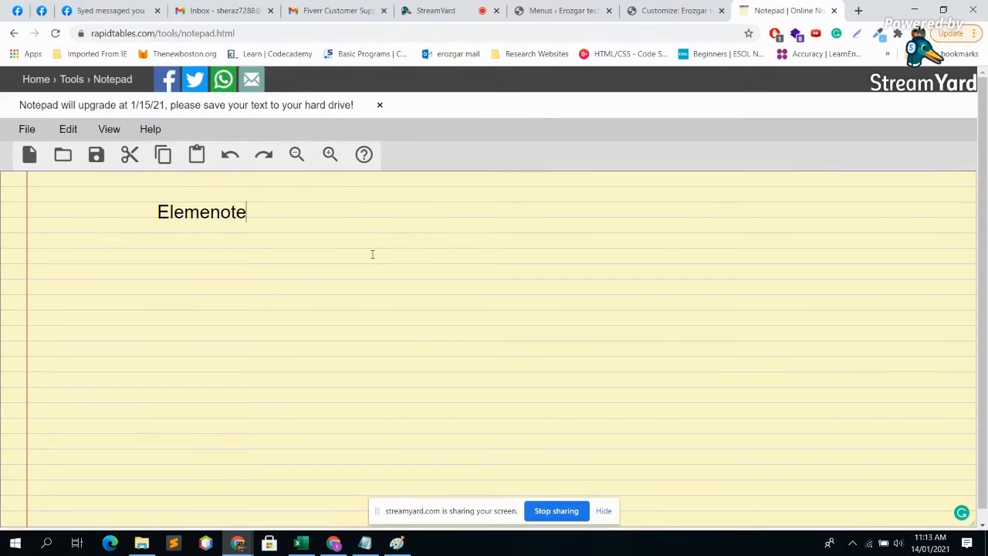
{"action": "key", "text": "BackSpace"}
{"action": "key", "text": "BackSpace"}
{"action": "key", "text": "BackSpace"}
{"action": "type", "text": "tor"}
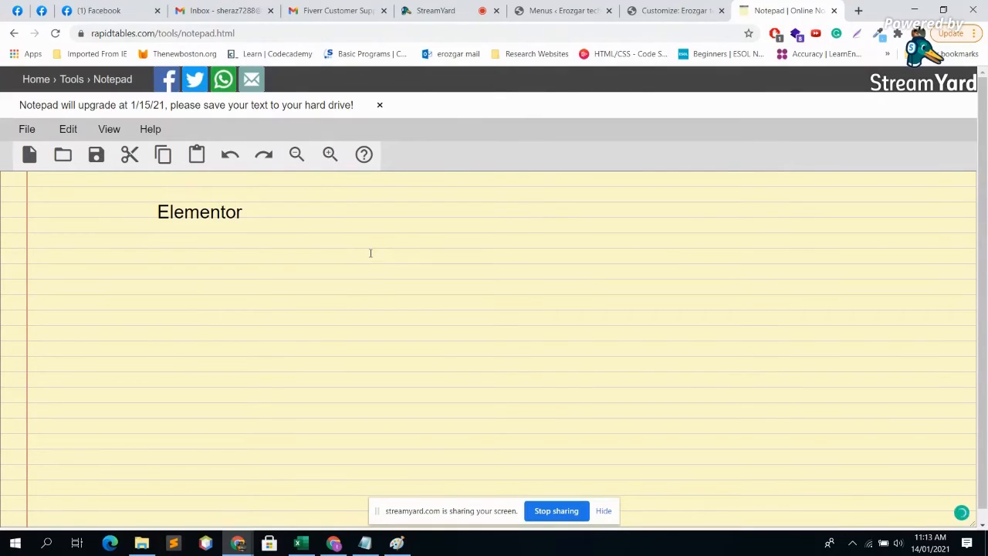
Add "divi" and "oxygon" on separate lines beneath Elementor in the notepad list.
{"action": "key", "text": "Return"}
{"action": "key", "text": "Tab"}
{"action": "type", "text": "divi bu"}
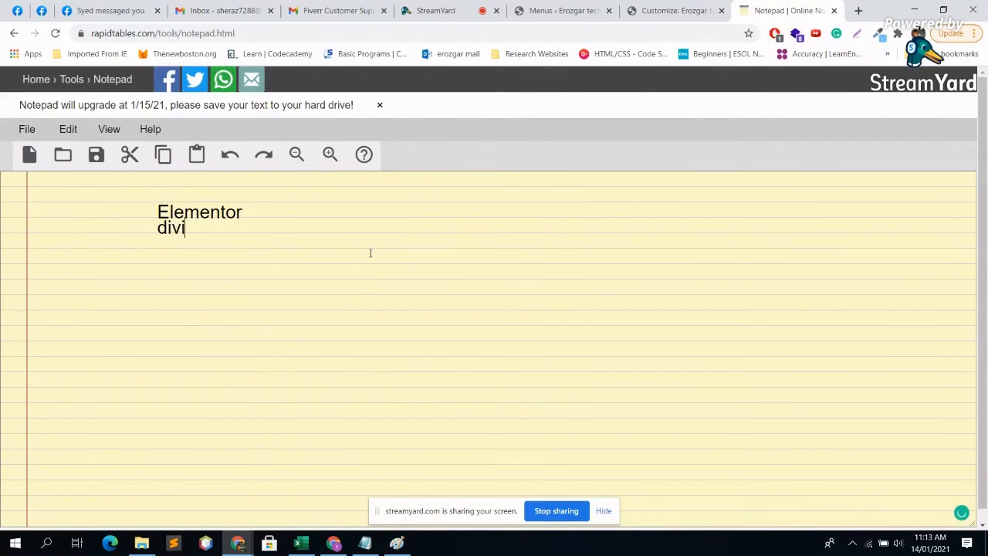
{"action": "key", "text": "BackSpace"}
{"action": "key", "text": "BackSpace"}
{"action": "type", "text": "oxygon"}
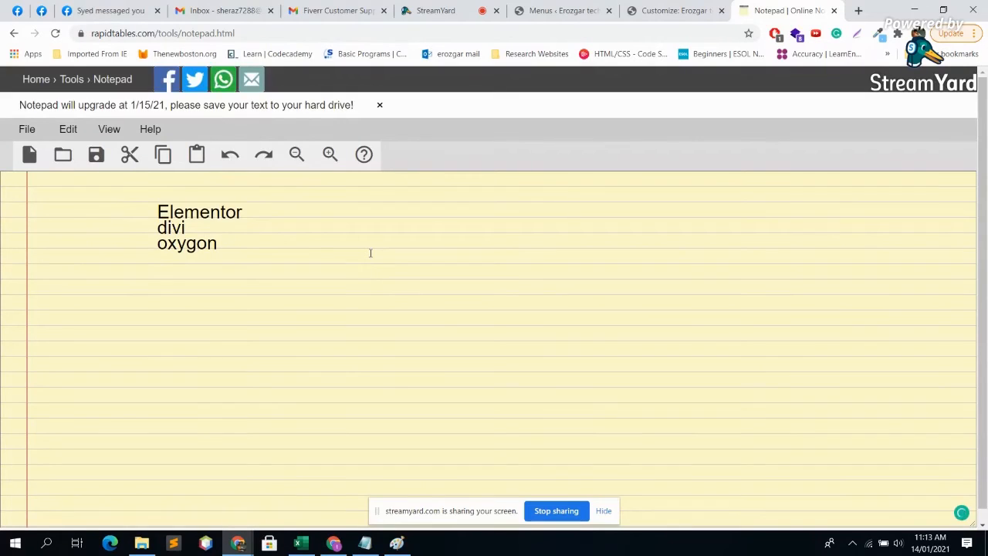
Add "beaven" and "visual studio" as further lines of the page builder list and highlight the entries above the last one.
{"action": "key", "text": "Return"}
{"action": "type", "text": "beaven"}
{"action": "left_click_drag", "start_coordinate": [239, 278], "coordinate": [152, 204]}
{"action": "left_click", "coordinate": [275, 288]}
{"action": "left_click", "coordinate": [273, 258]}
{"action": "key", "text": "Return"}
{"action": "type", "text": "visual stud"}
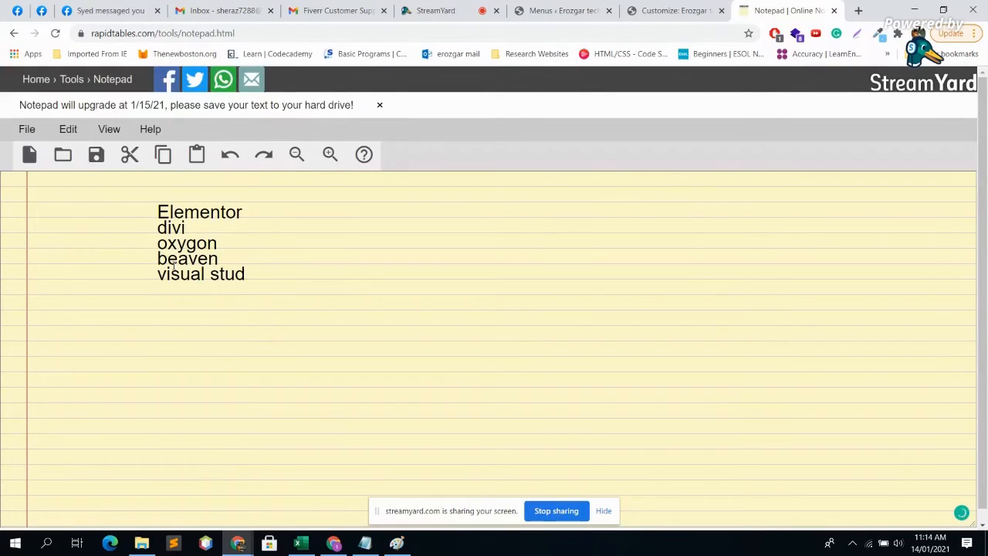
{"action": "type", "text": "oio"}
{"action": "left_click_drag", "start_coordinate": [223, 262], "coordinate": [196, 205]}
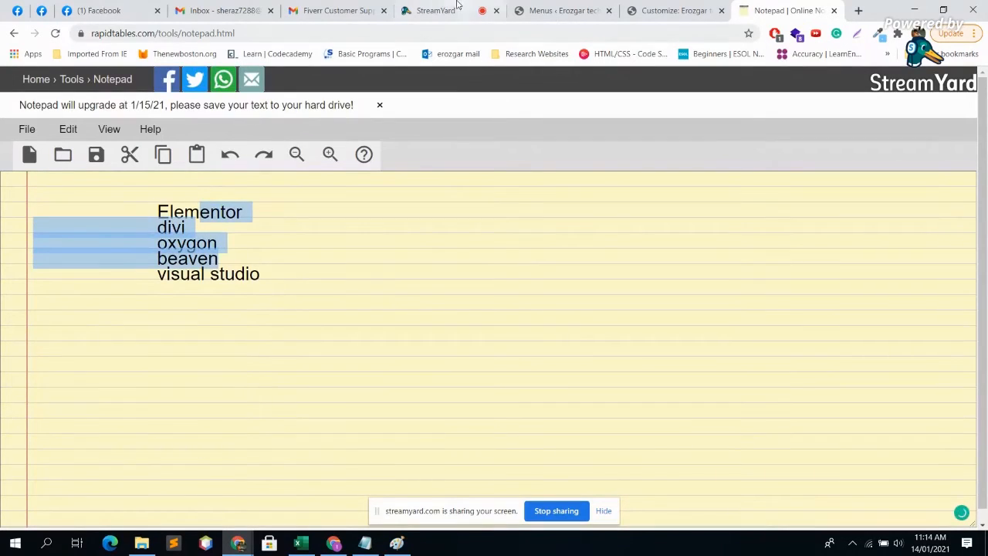
Return to the WordPress admin and activate the Classic Editor plugin from the installed plugins.
{"action": "left_click", "coordinate": [434, 10]}
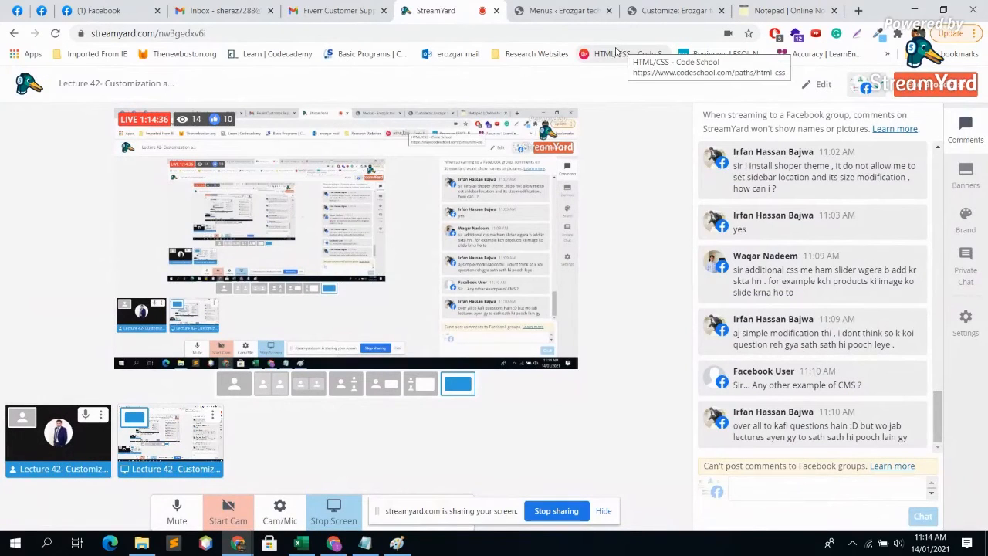
{"action": "left_click", "coordinate": [636, 7]}
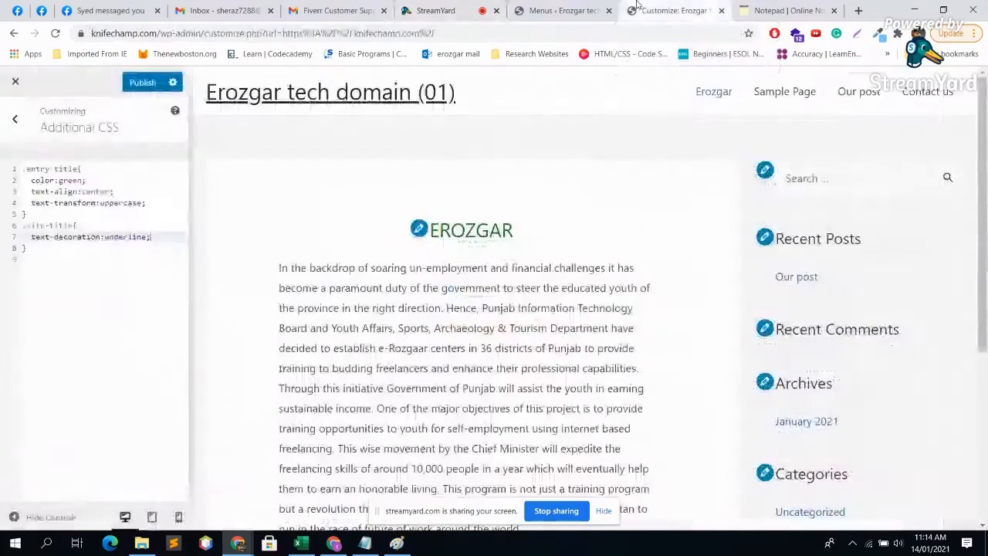
{"action": "left_click", "coordinate": [568, 10]}
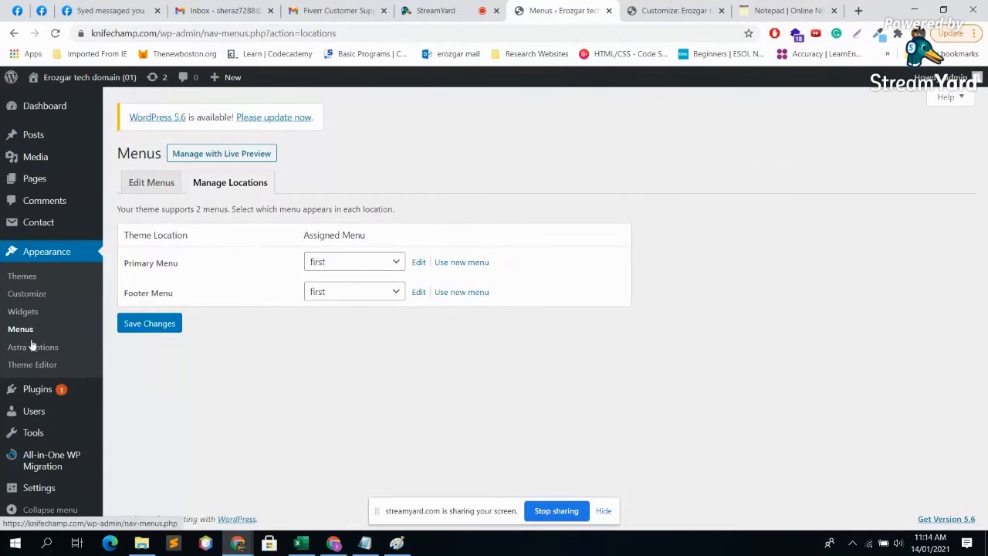
{"action": "left_click", "coordinate": [37, 389]}
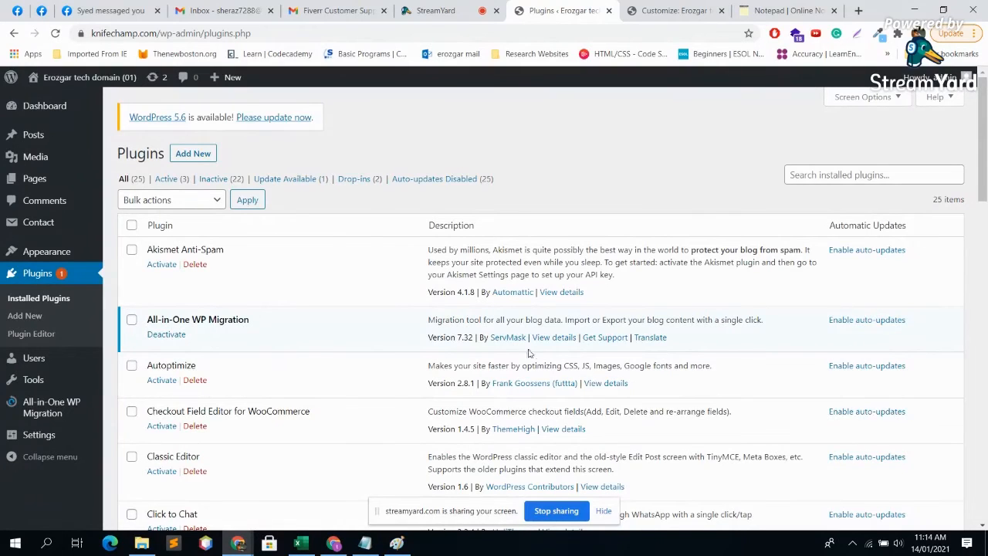
{"action": "scroll", "coordinate": [255, 271], "scroll_direction": "down", "scroll_amount": 3}
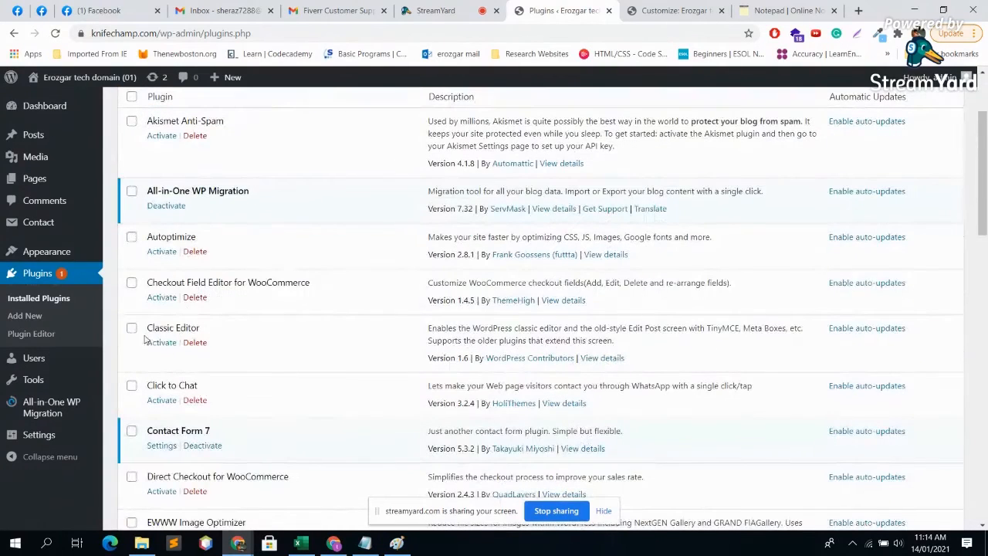
{"action": "left_click", "coordinate": [159, 342]}
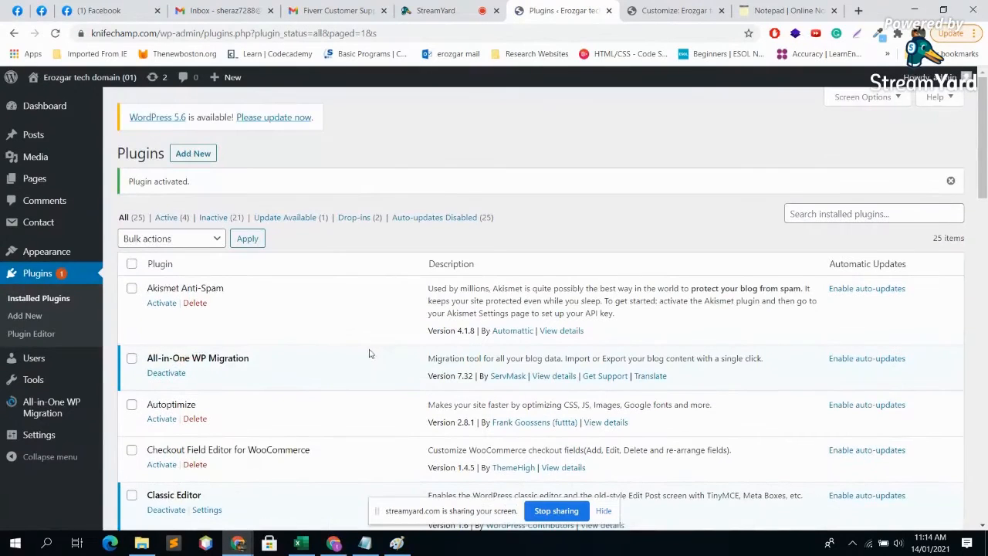
Create a new post and examine the classic editor's content area and its format, category, tag, Astra and featured image settings.
{"action": "mouse_move", "coordinate": [65, 253]}
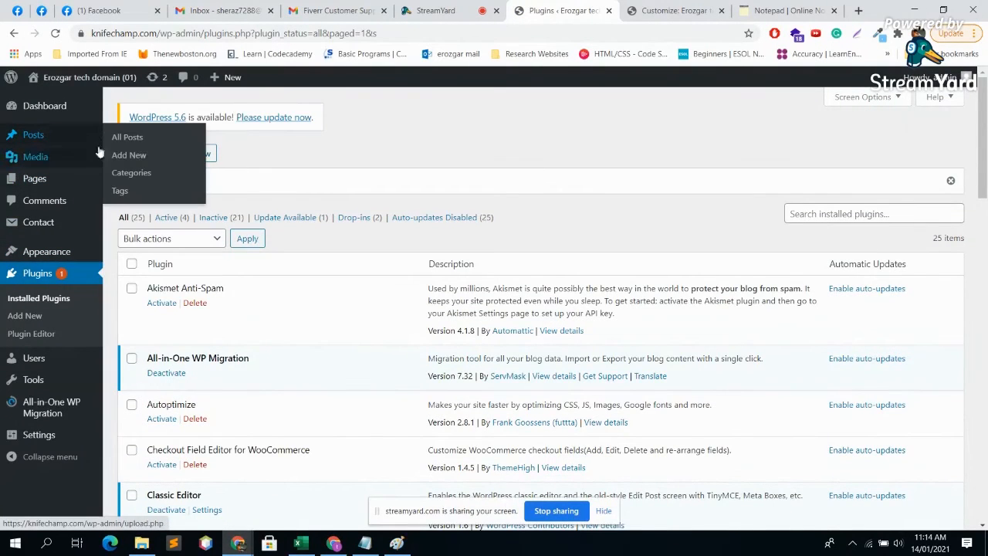
{"action": "left_click", "coordinate": [129, 155]}
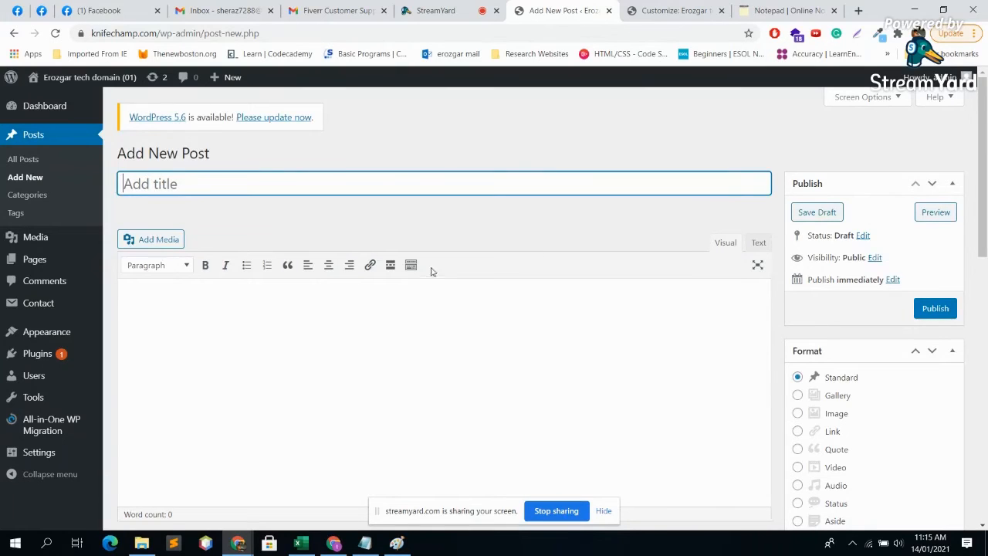
{"action": "scroll", "coordinate": [556, 311], "scroll_direction": "down", "scroll_amount": 7}
{"action": "scroll", "coordinate": [548, 317], "scroll_direction": "down", "scroll_amount": 2}
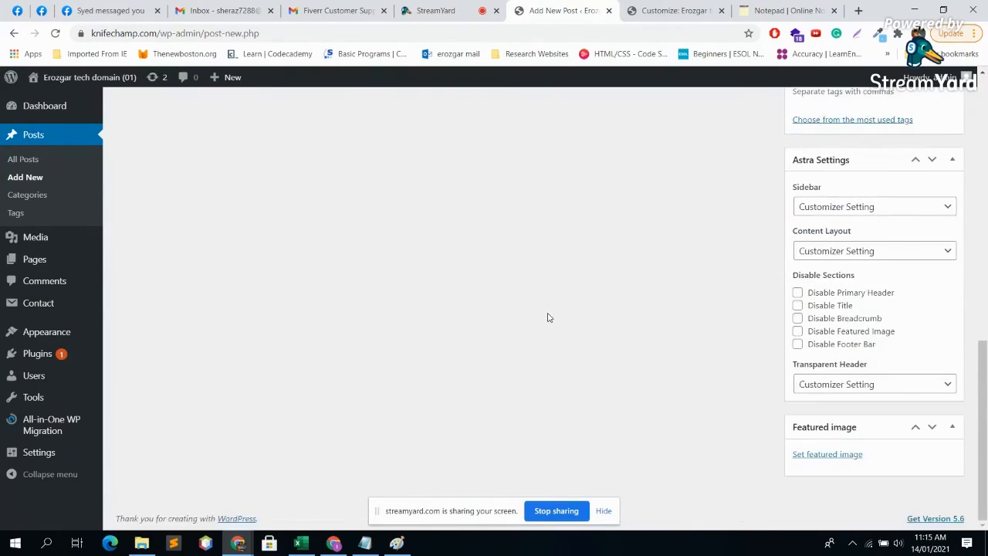
{"action": "scroll", "coordinate": [533, 289], "scroll_direction": "up", "scroll_amount": 9}
{"action": "scroll", "coordinate": [590, 304], "scroll_direction": "down", "scroll_amount": 4}
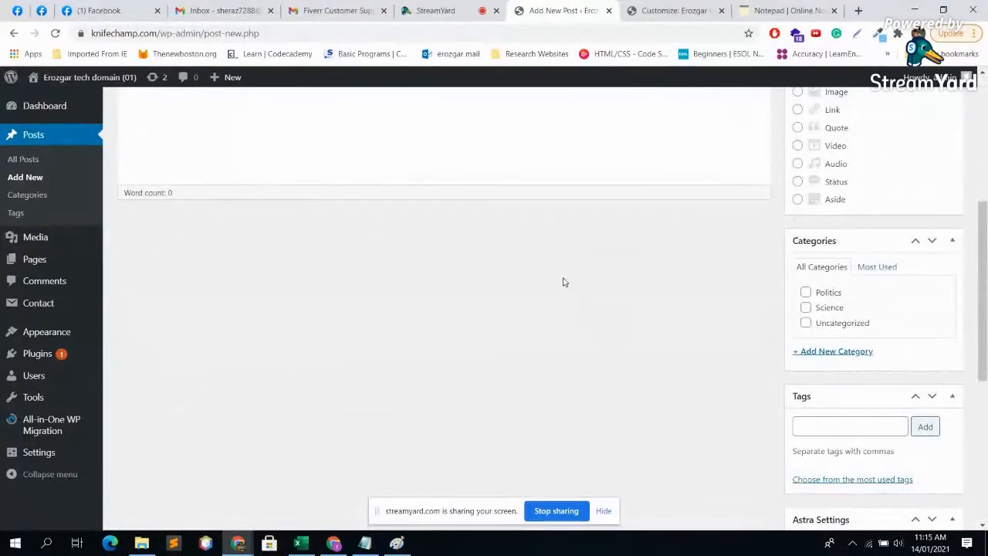
{"action": "scroll", "coordinate": [563, 280], "scroll_direction": "down", "scroll_amount": 3}
{"action": "scroll", "coordinate": [715, 371], "scroll_direction": "up", "scroll_amount": 3}
{"action": "scroll", "coordinate": [432, 251], "scroll_direction": "up", "scroll_amount": 2}
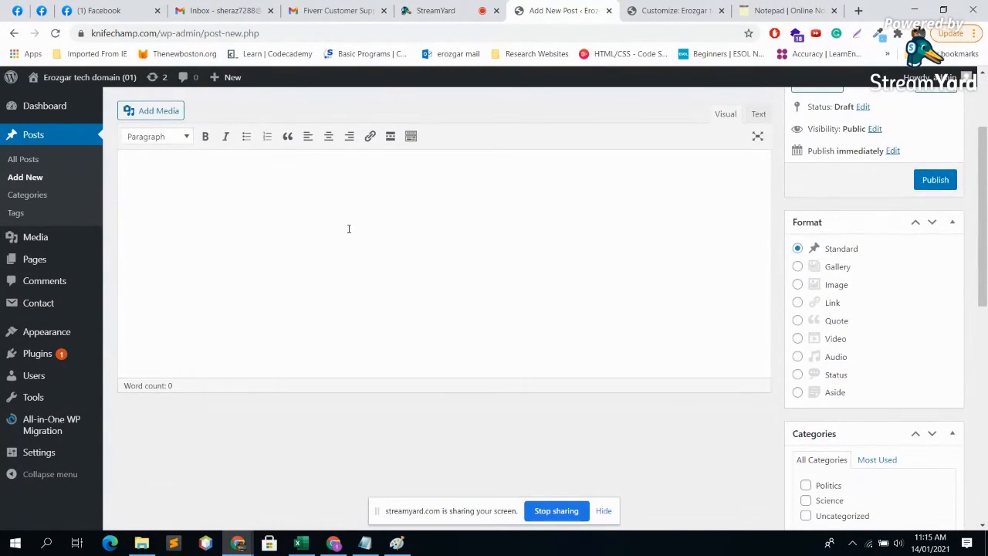
{"action": "scroll", "coordinate": [192, 232], "scroll_direction": "up", "scroll_amount": 2}
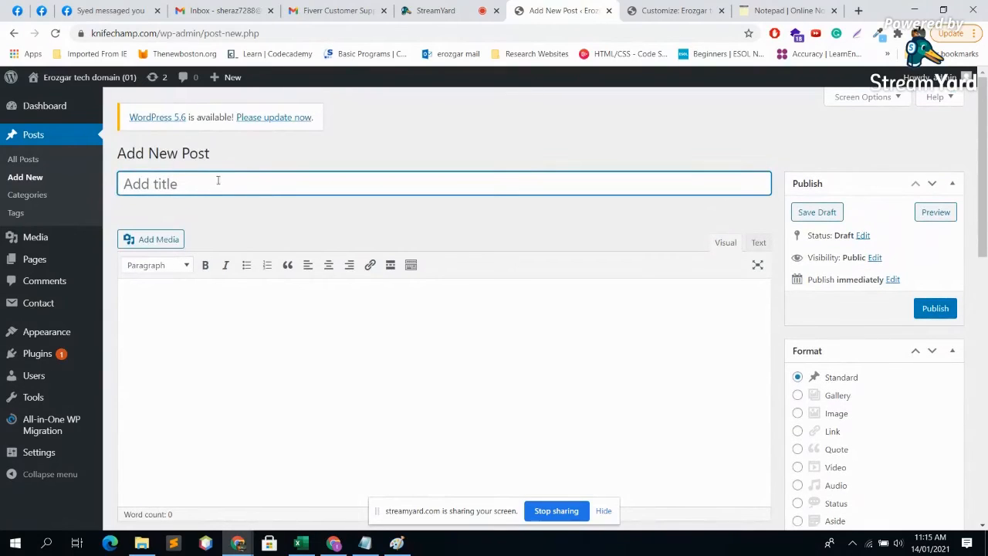
Title the new post "our first postsac" and enter "adsadsdvsvds" as its body text.
{"action": "type", "text": "our "}
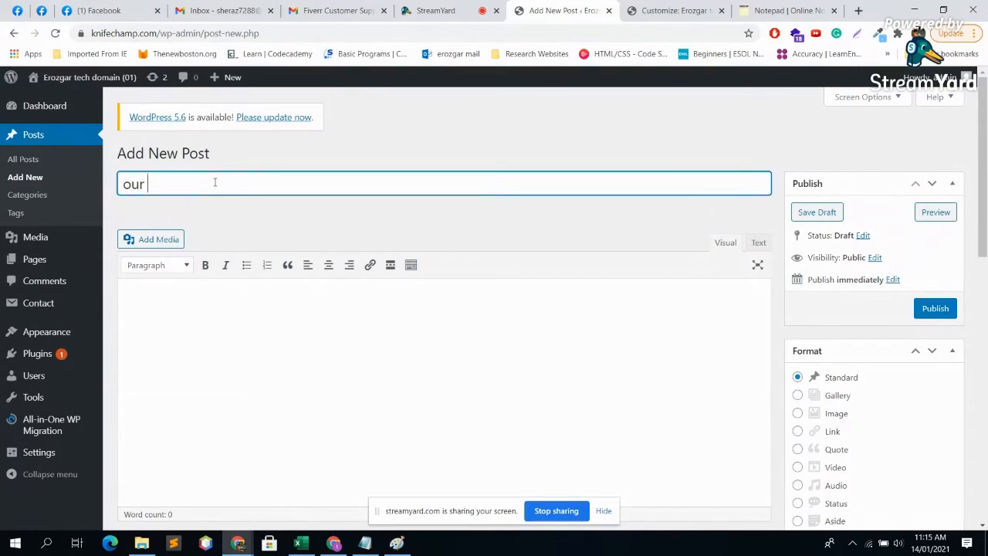
{"action": "type", "text": "firs"}
{"action": "key", "text": "BackSpace"}
{"action": "type", "text": "rst "}
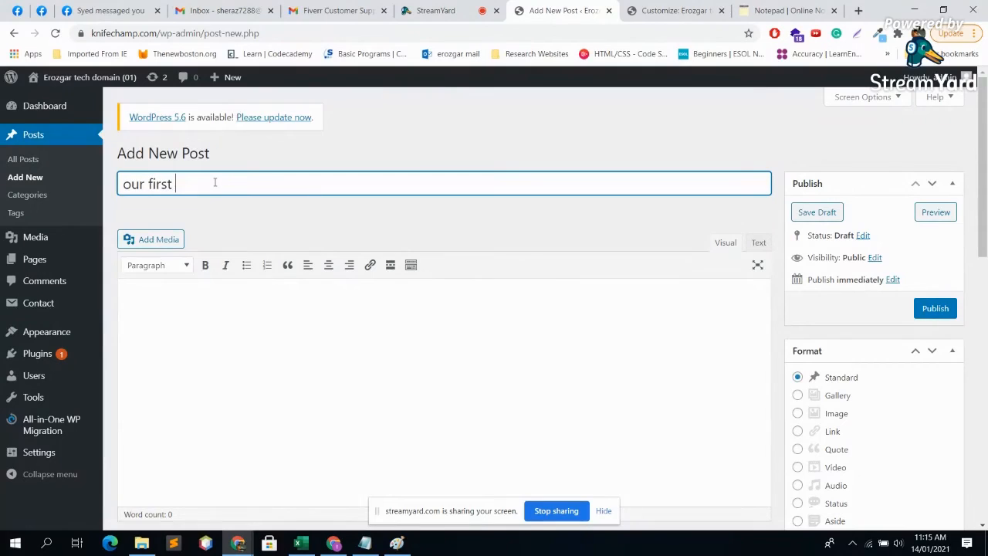
{"action": "type", "text": "postsac"}
{"action": "left_click", "coordinate": [313, 393]}
{"action": "type", "text": "adsadsdsvsds"}
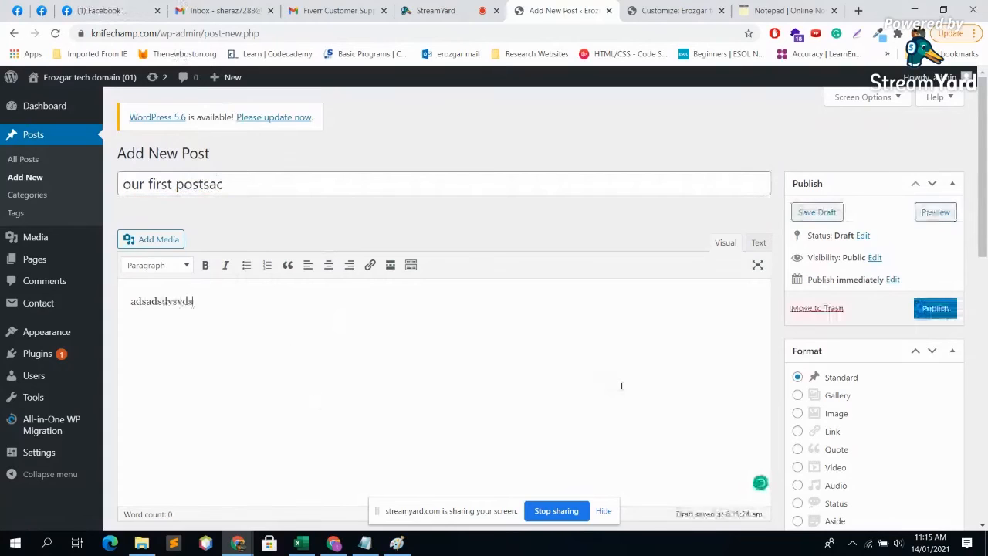
Set the second flower picture in the media library, trip.png, as the post's featured image.
{"action": "scroll", "coordinate": [620, 388], "scroll_direction": "down", "scroll_amount": 5}
{"action": "scroll", "coordinate": [778, 469], "scroll_direction": "down", "scroll_amount": 3}
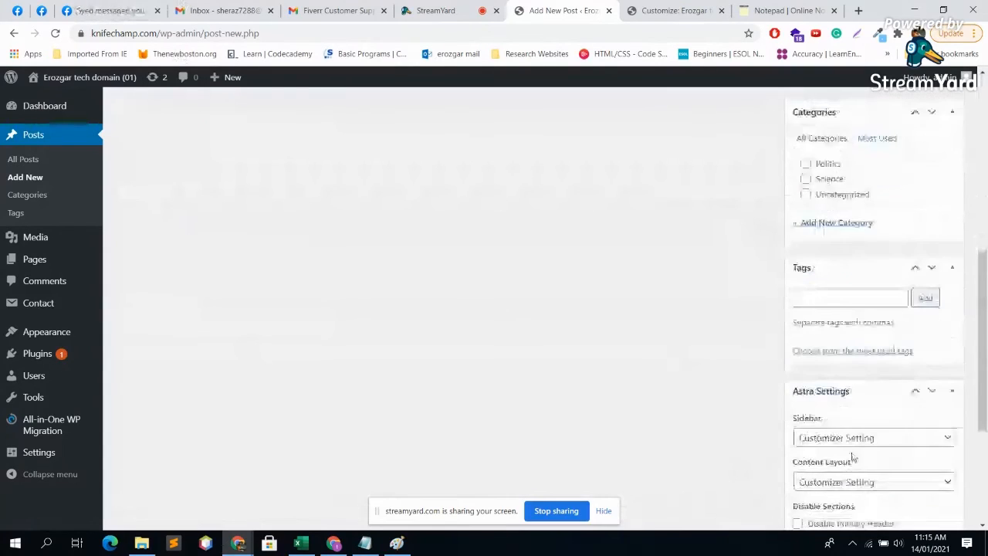
{"action": "left_click", "coordinate": [827, 454]}
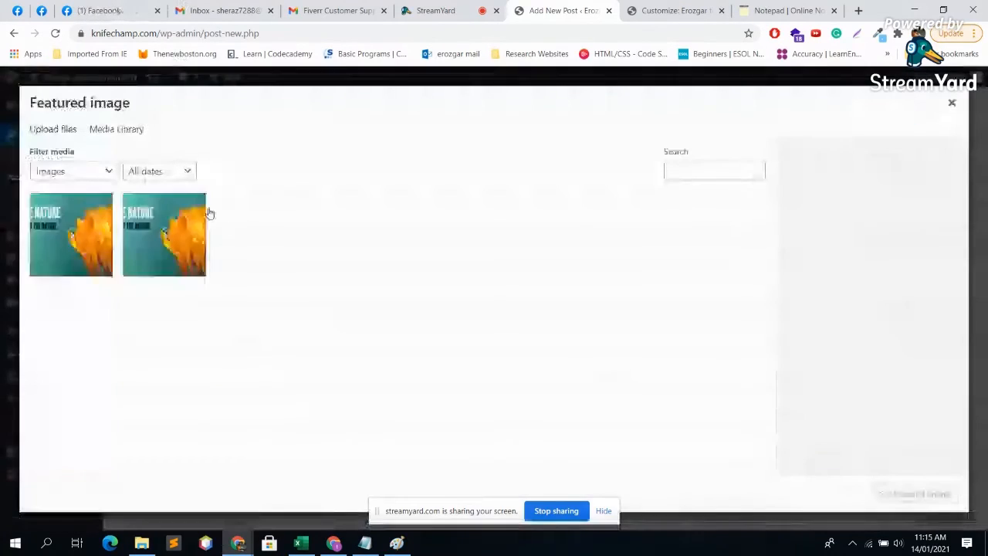
{"action": "left_click", "coordinate": [185, 228]}
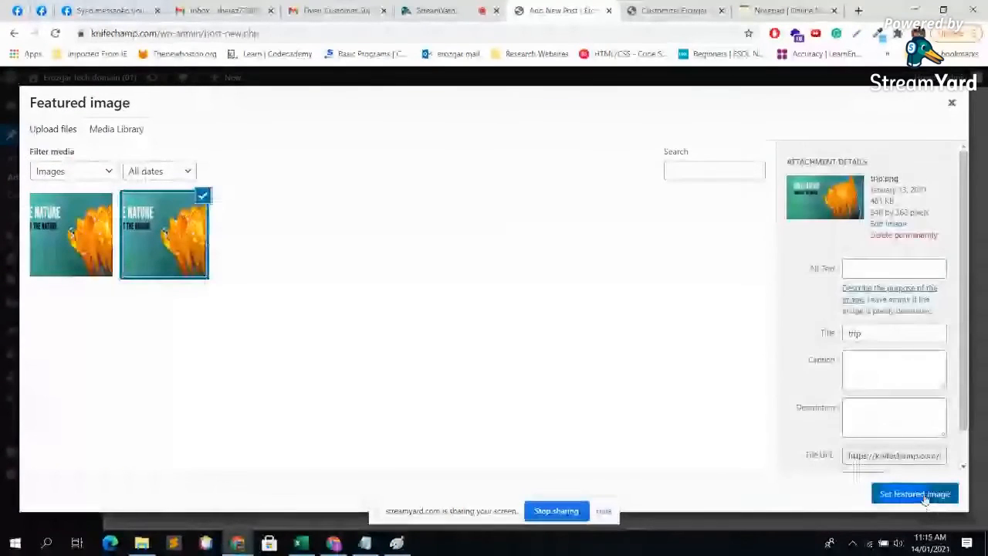
{"action": "left_click", "coordinate": [926, 494]}
Preview the draft post from its featured image down to the comment form and close the preview.
{"action": "scroll", "coordinate": [842, 475], "scroll_direction": "up", "scroll_amount": 1}
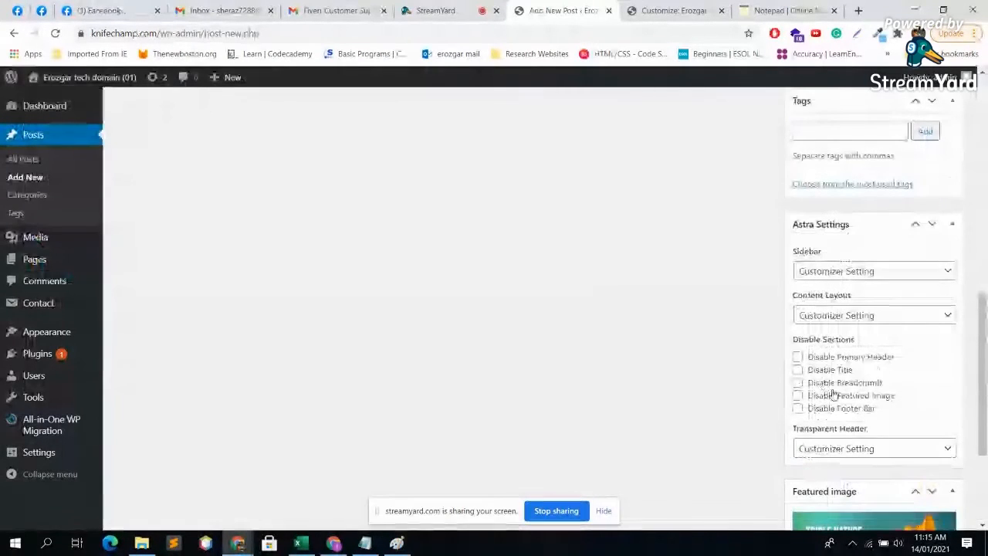
{"action": "scroll", "coordinate": [840, 385], "scroll_direction": "up", "scroll_amount": 2}
{"action": "scroll", "coordinate": [840, 384], "scroll_direction": "up", "scroll_amount": 5}
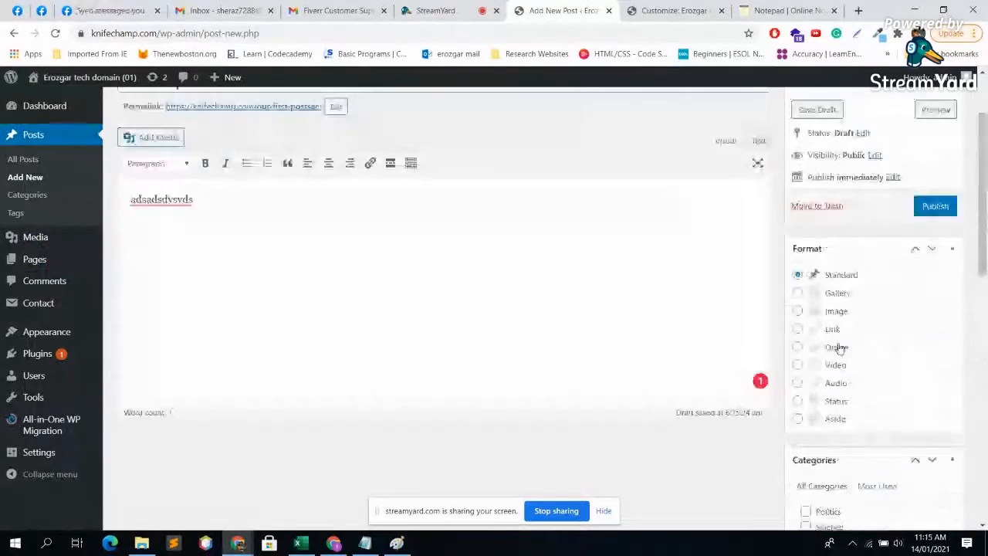
{"action": "left_click", "coordinate": [937, 110]}
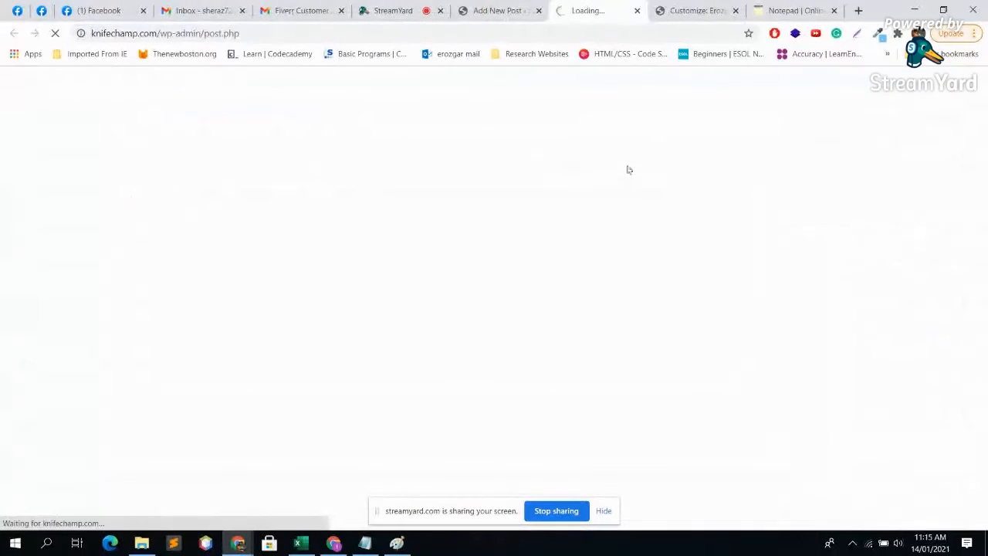
{"action": "scroll", "coordinate": [629, 163], "scroll_direction": "down", "scroll_amount": 5}
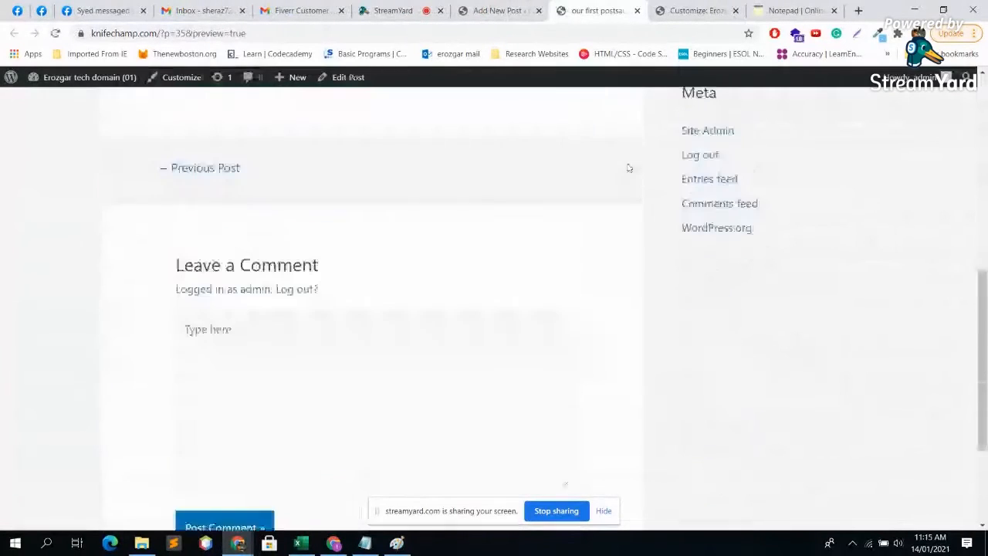
{"action": "scroll", "coordinate": [625, 158], "scroll_direction": "up", "scroll_amount": 5}
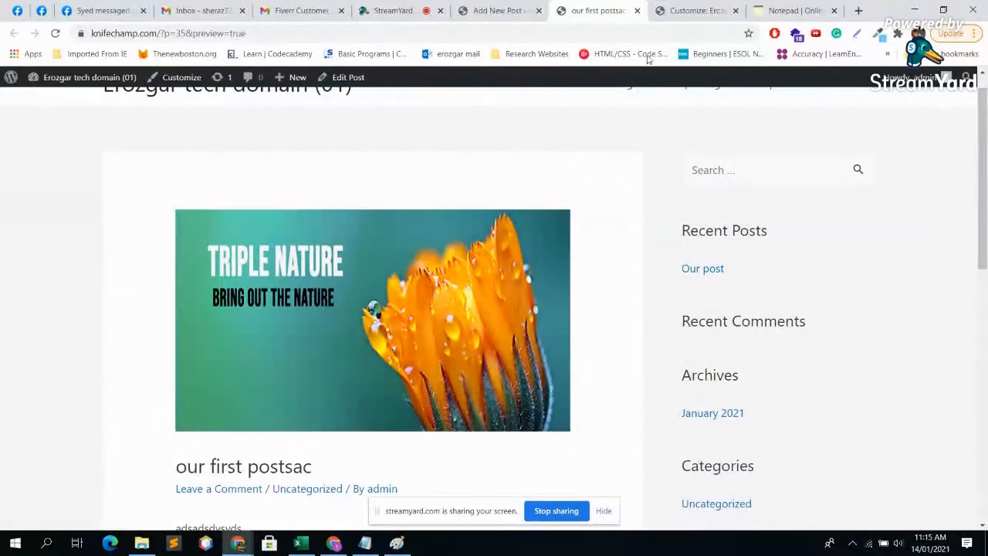
{"action": "left_click", "coordinate": [636, 10]}
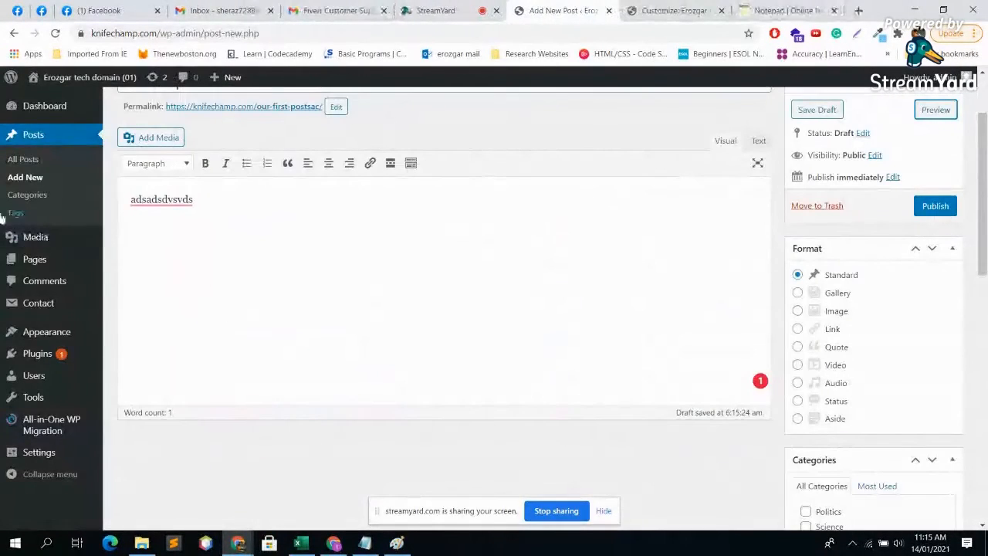
Go to the page for adding plugins and search for "elementor".
{"action": "mouse_move", "coordinate": [51, 247]}
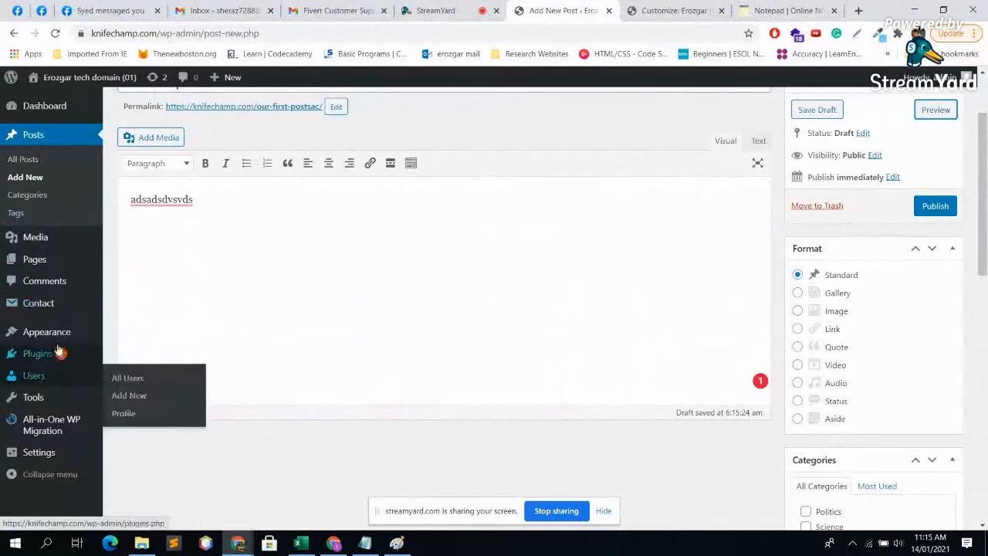
{"action": "mouse_move", "coordinate": [47, 363]}
{"action": "left_click", "coordinate": [129, 373]}
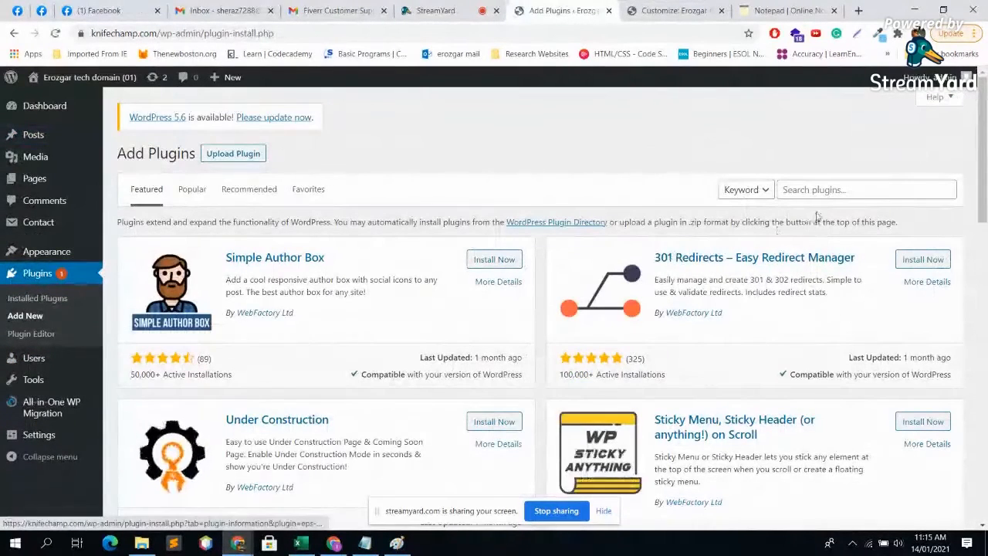
{"action": "left_click", "coordinate": [814, 189]}
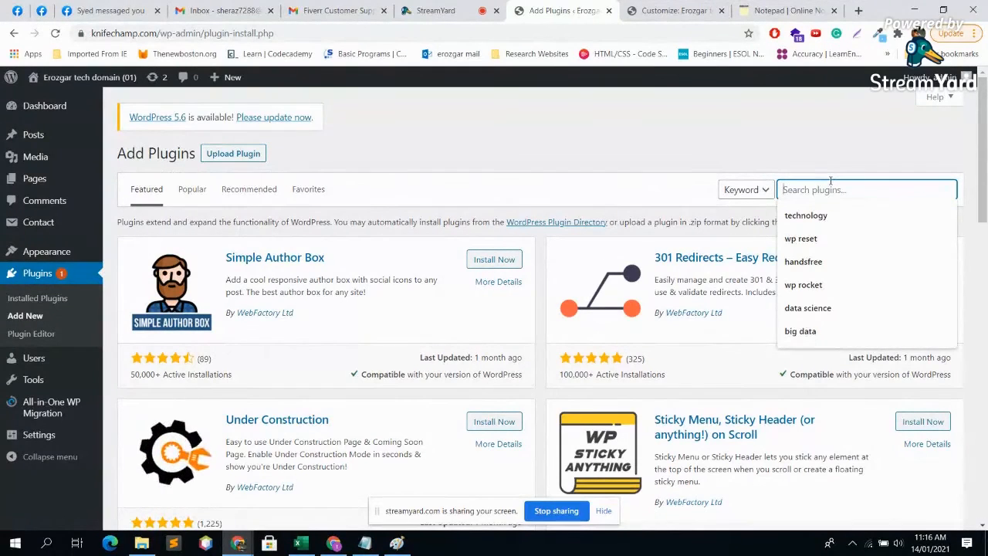
{"action": "type", "text": "elem"}
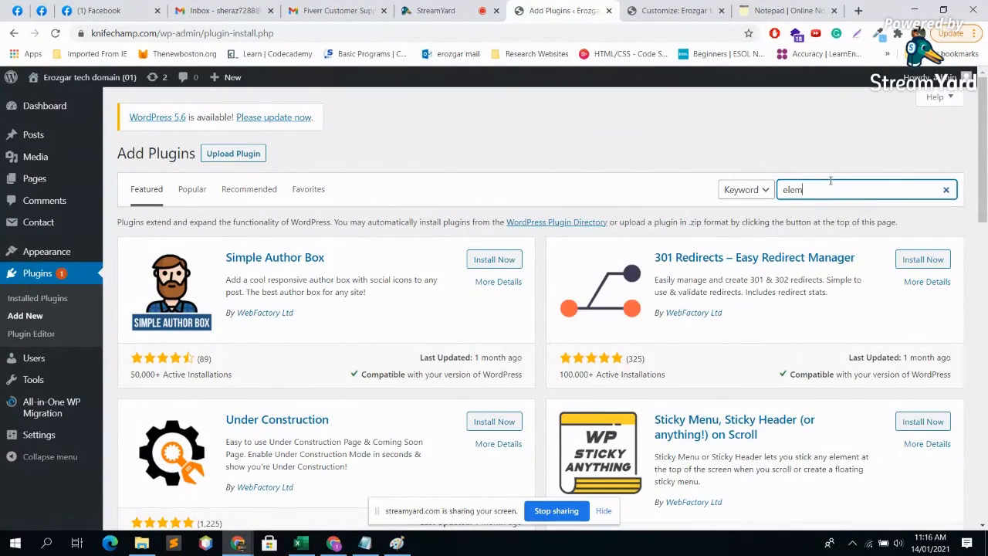
{"action": "type", "text": "entor"}
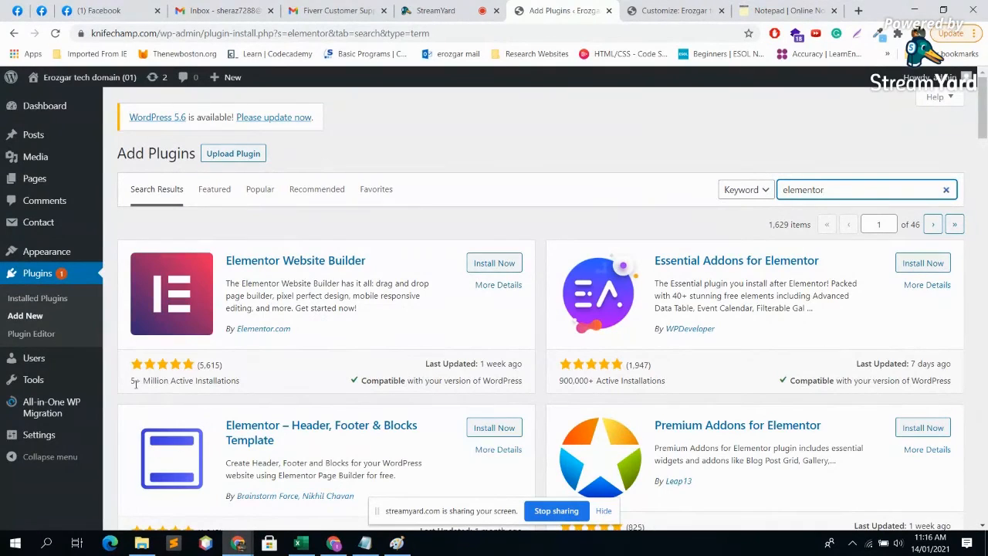
Highlight the rating and installation count of Elementor Website Builder, and install and activate that plugin.
{"action": "left_click_drag", "start_coordinate": [133, 382], "coordinate": [206, 379]}
{"action": "left_click", "coordinate": [280, 387]}
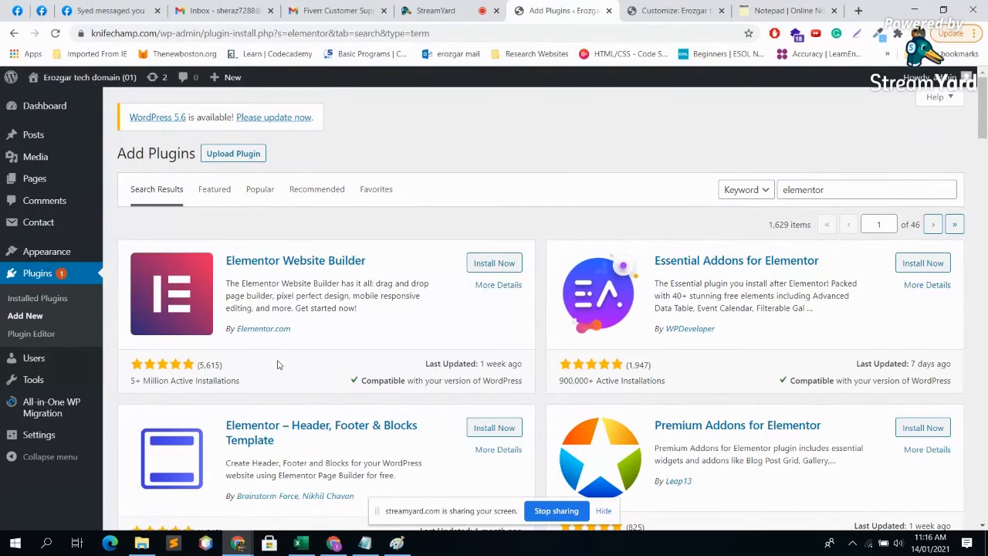
{"action": "left_click_drag", "start_coordinate": [249, 380], "coordinate": [197, 364]}
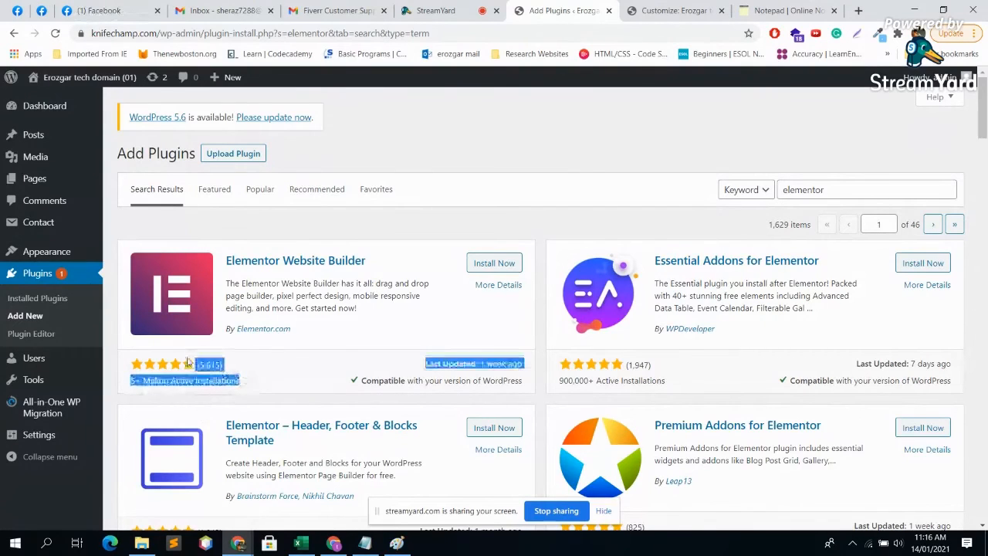
{"action": "left_click", "coordinate": [502, 263]}
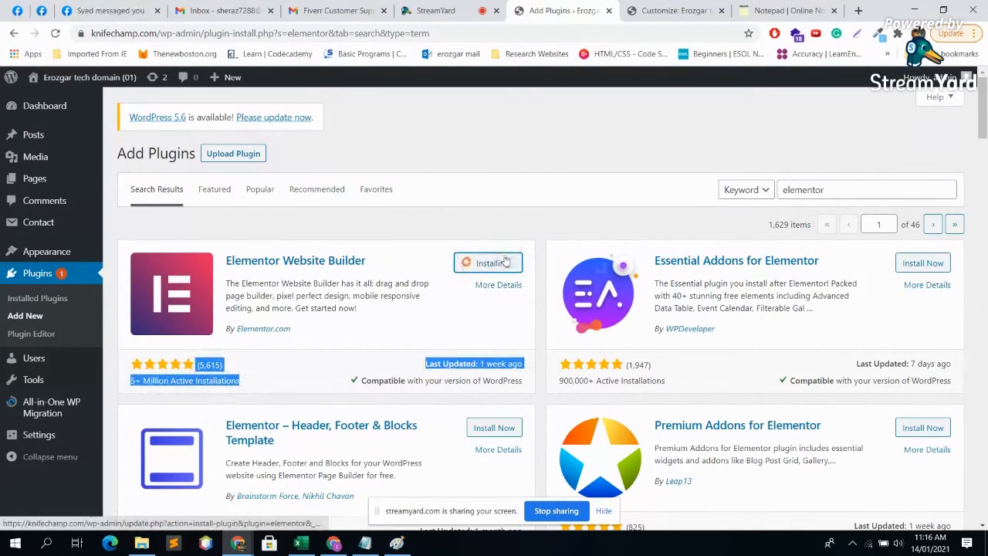
{"action": "left_click", "coordinate": [500, 263]}
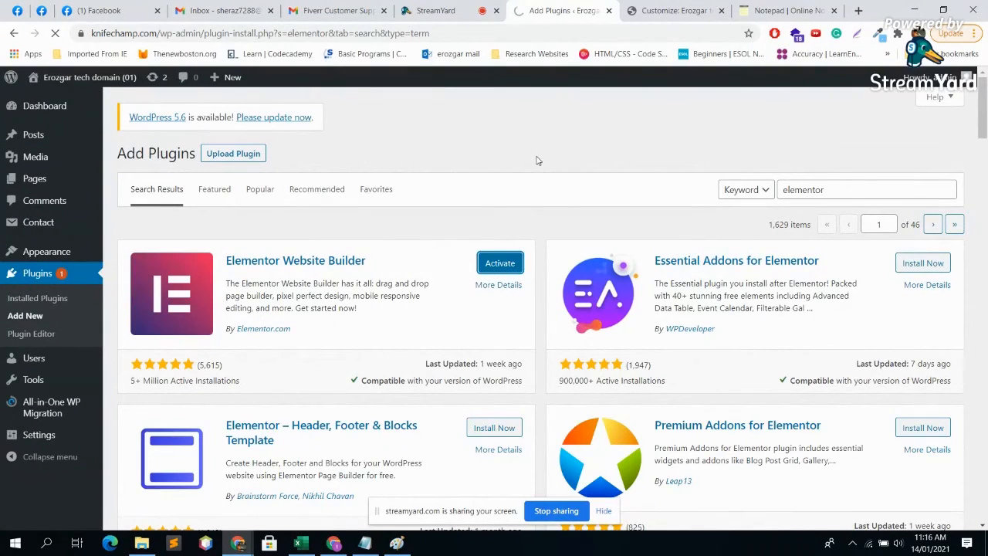
Switch to the open site customizer and leave it, discarding the unpublished Additional CSS changes.
{"action": "left_click", "coordinate": [671, 10]}
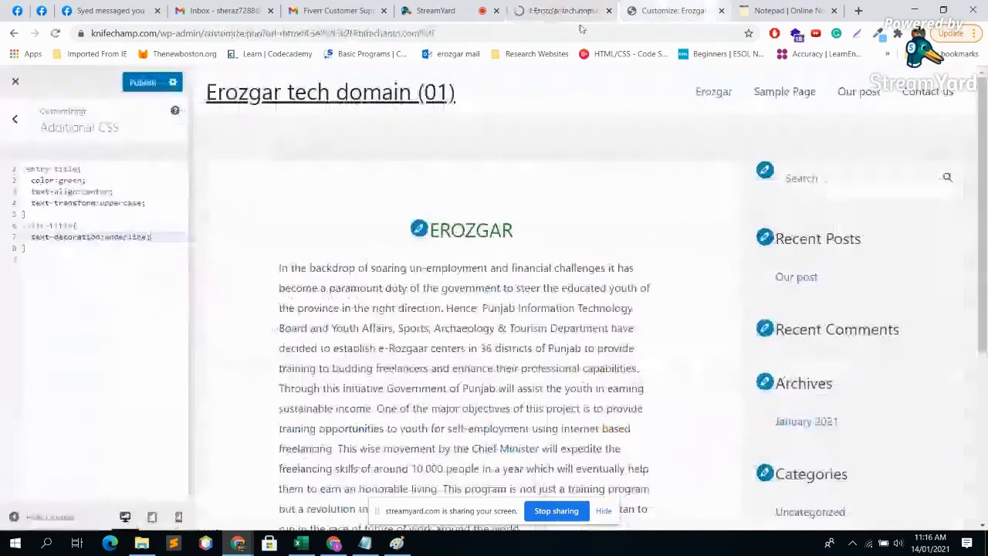
{"action": "left_click", "coordinate": [15, 81]}
{"action": "left_click", "coordinate": [558, 118]}
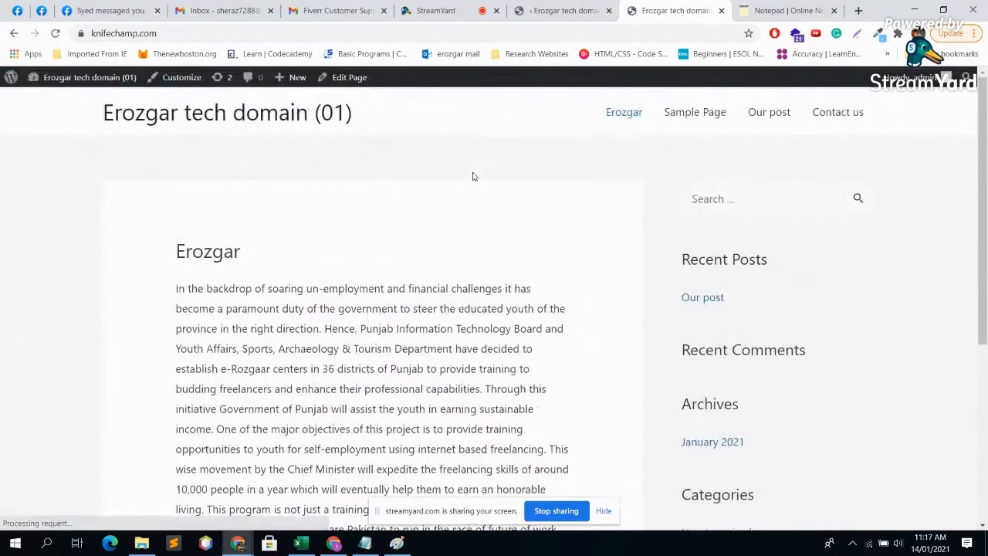
Create a first page from Elementor's getting started screen and close the browser tab showing the site's home page.
{"action": "left_click", "coordinate": [560, 10]}
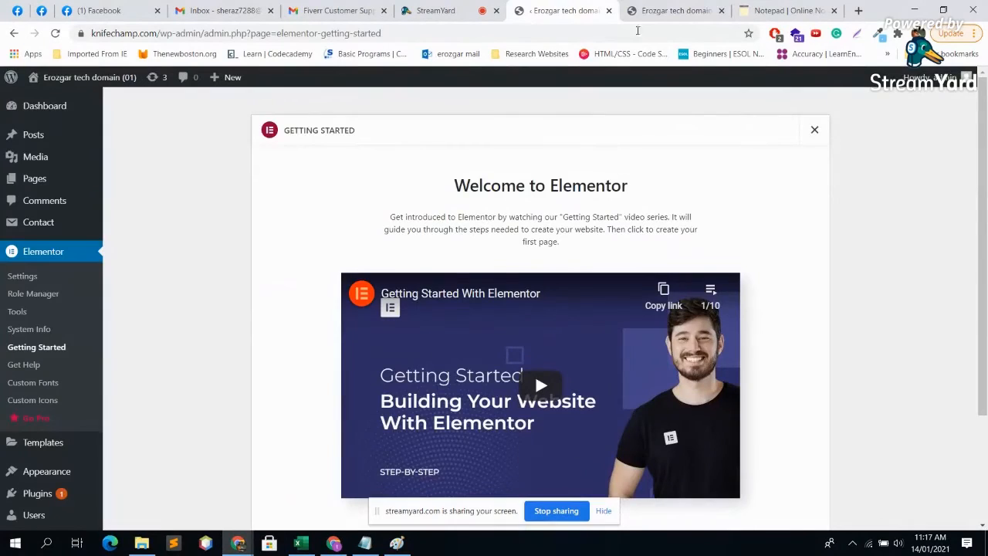
{"action": "scroll", "coordinate": [694, 185], "scroll_direction": "down", "scroll_amount": 2}
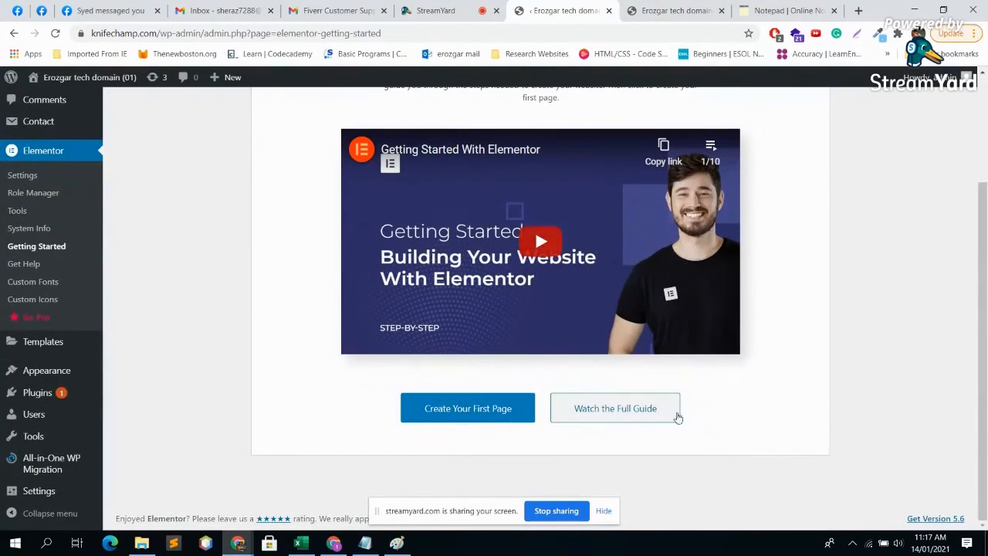
{"action": "left_click", "coordinate": [505, 406]}
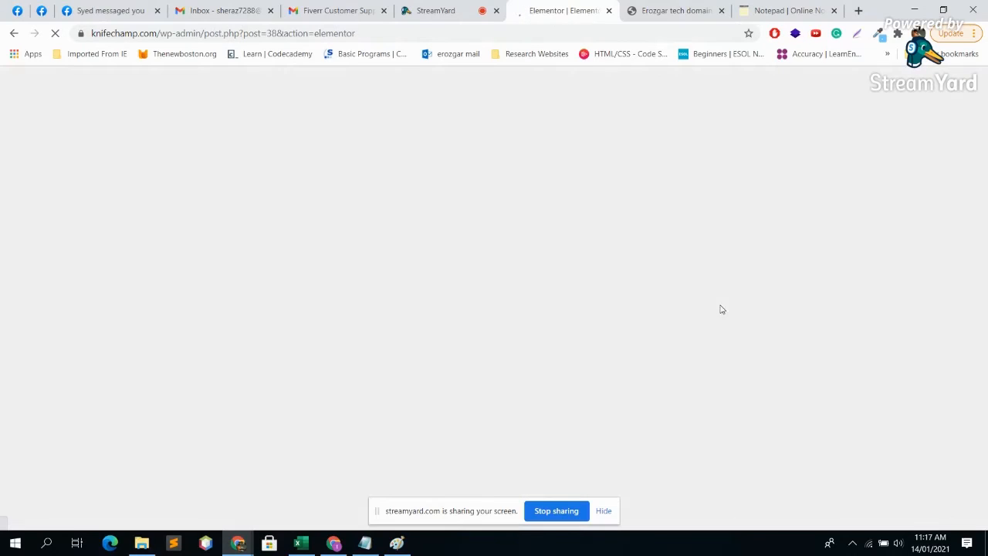
{"action": "left_click", "coordinate": [721, 11]}
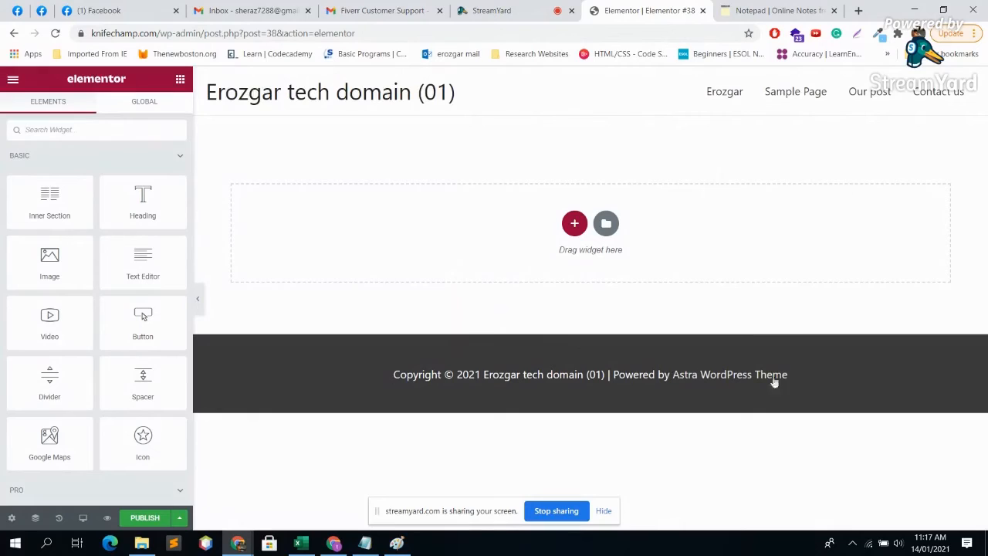
Examine the free and Pro widgets in Elementor's widget list and highlight the page's footer copyright text.
{"action": "scroll", "coordinate": [154, 347], "scroll_direction": "down", "scroll_amount": 20}
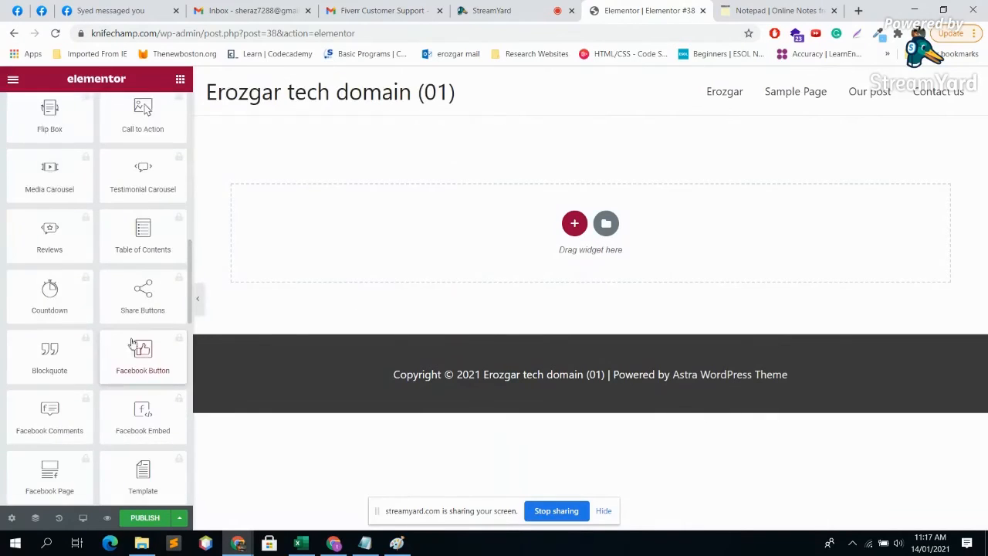
{"action": "scroll", "coordinate": [156, 353], "scroll_direction": "up", "scroll_amount": 10}
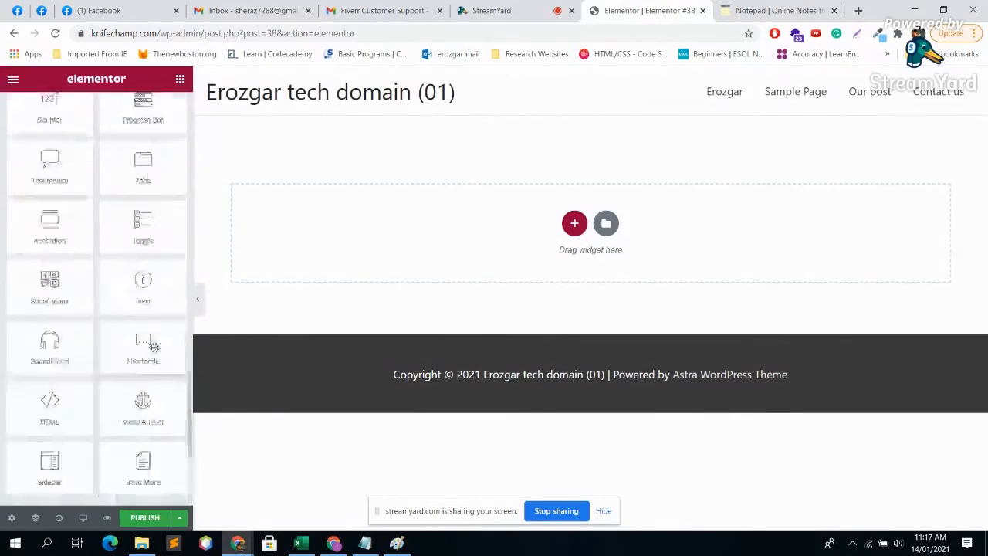
{"action": "scroll", "coordinate": [156, 349], "scroll_direction": "up", "scroll_amount": 10}
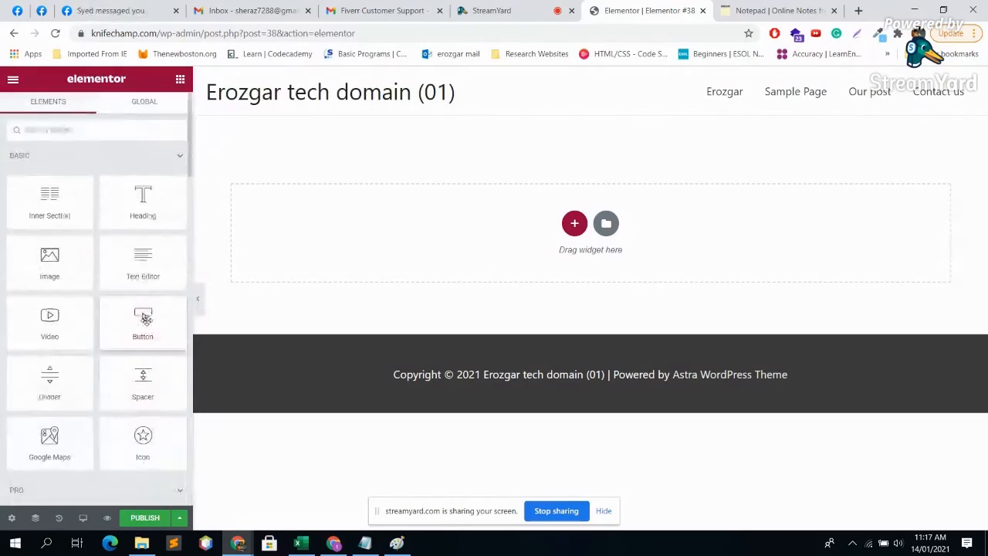
{"action": "scroll", "coordinate": [152, 325], "scroll_direction": "down", "scroll_amount": 8}
{"action": "scroll", "coordinate": [152, 328], "scroll_direction": "up", "scroll_amount": 10}
{"action": "scroll", "coordinate": [154, 332], "scroll_direction": "down", "scroll_amount": 15}
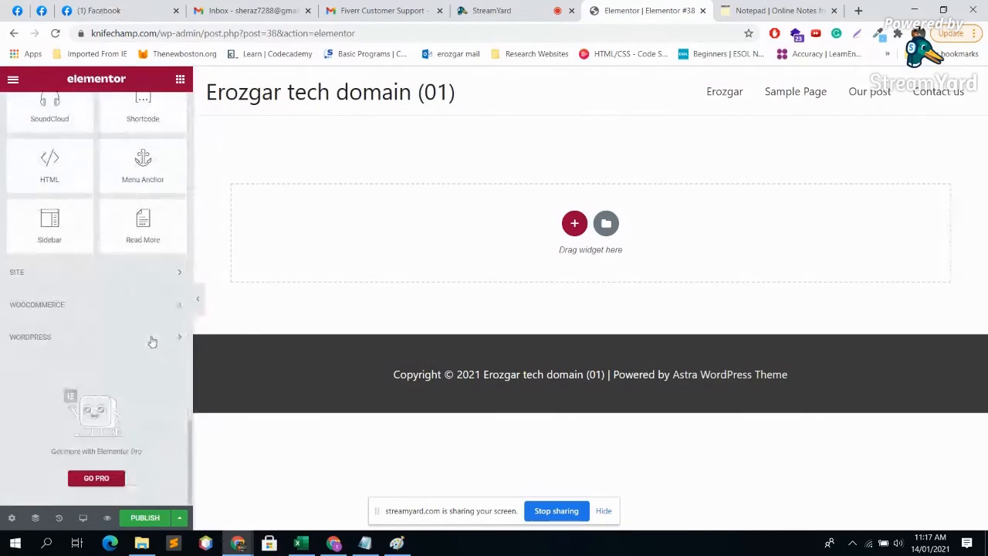
{"action": "scroll", "coordinate": [159, 335], "scroll_direction": "up", "scroll_amount": 8}
{"action": "scroll", "coordinate": [160, 337], "scroll_direction": "down", "scroll_amount": 2}
{"action": "scroll", "coordinate": [160, 338], "scroll_direction": "up", "scroll_amount": 10}
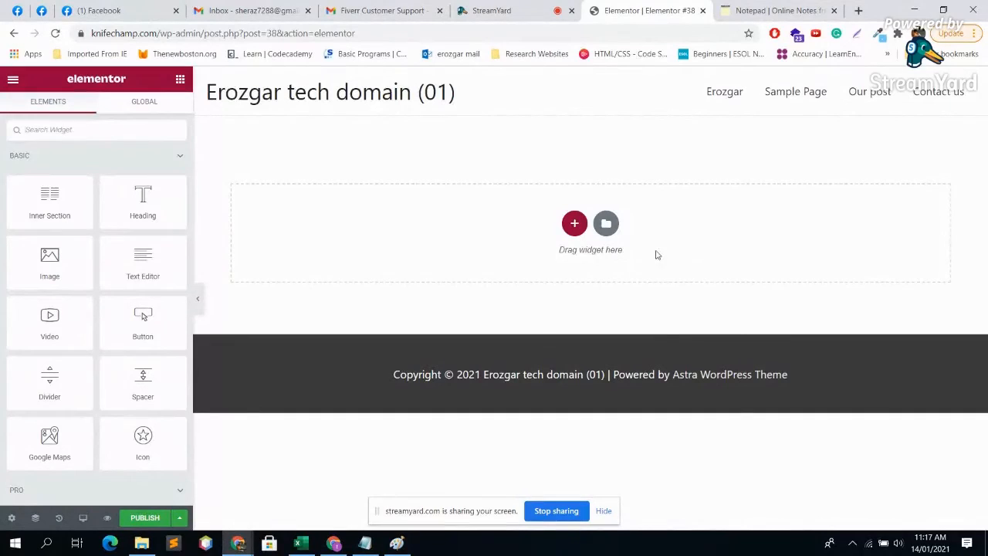
{"action": "left_click_drag", "start_coordinate": [797, 381], "coordinate": [461, 373]}
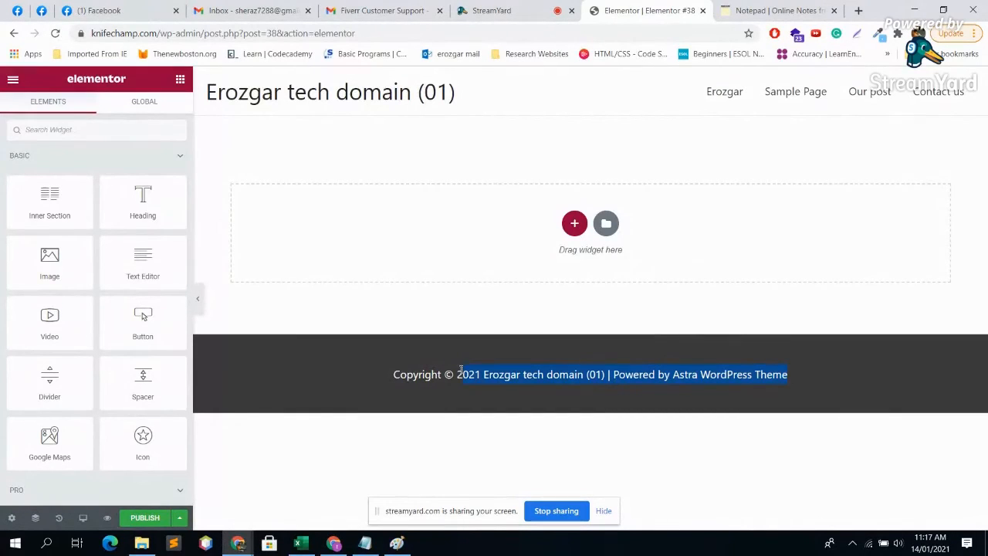
{"action": "scroll", "coordinate": [31, 247], "scroll_direction": "down", "scroll_amount": 10}
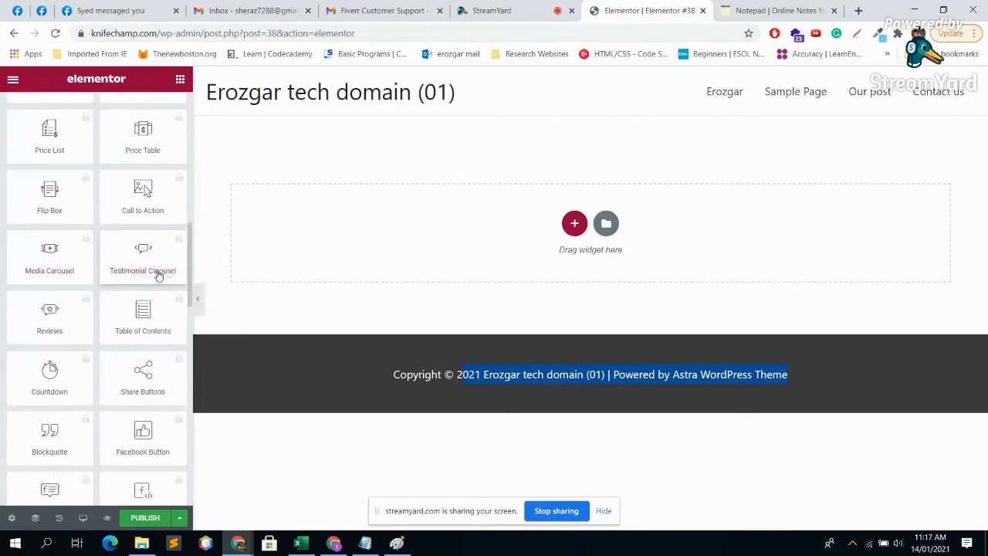
{"action": "scroll", "coordinate": [143, 266], "scroll_direction": "up", "scroll_amount": 4}
{"action": "scroll", "coordinate": [135, 258], "scroll_direction": "up", "scroll_amount": 5}
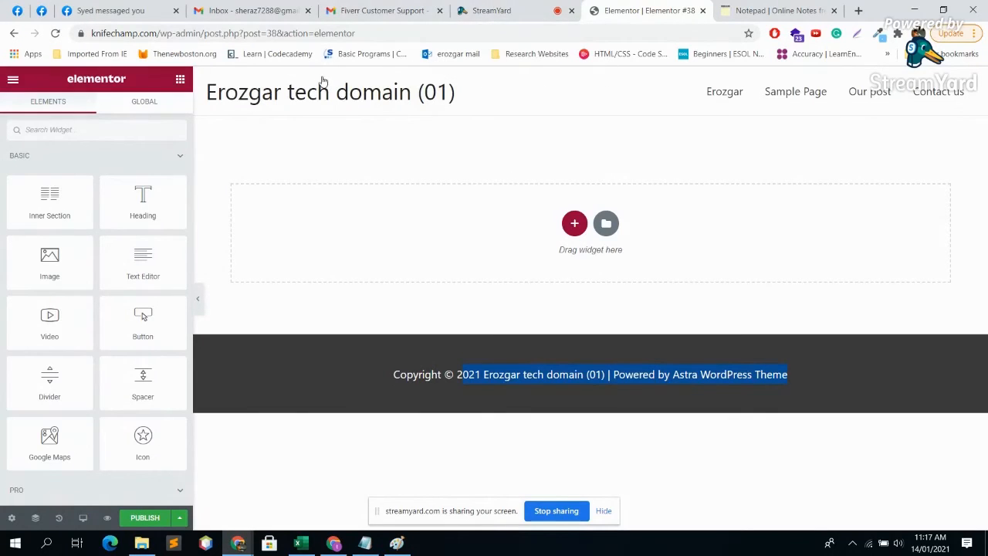
Check the Global widgets, then add a one-column section to the page and look through its Style and Advanced settings.
{"action": "left_click", "coordinate": [141, 103]}
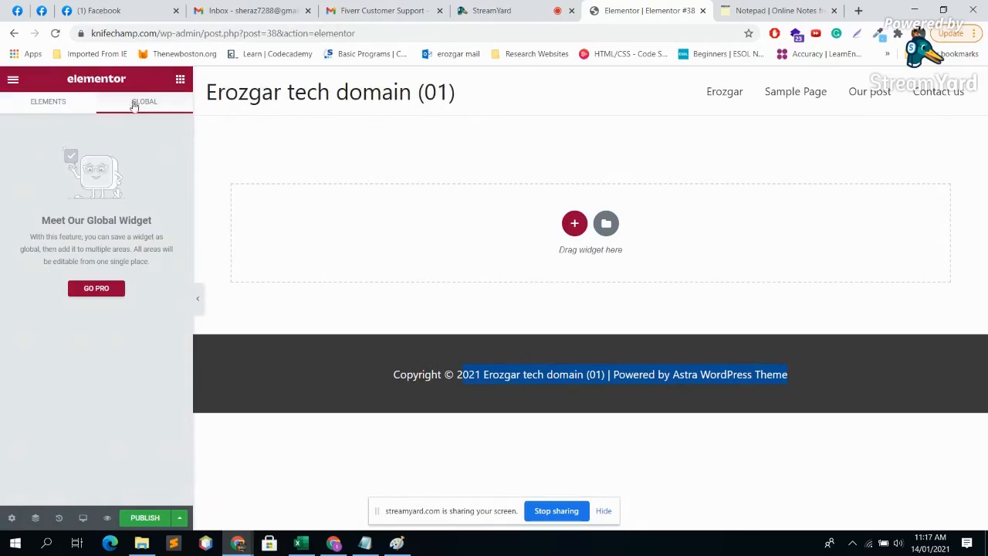
{"action": "left_click", "coordinate": [51, 103]}
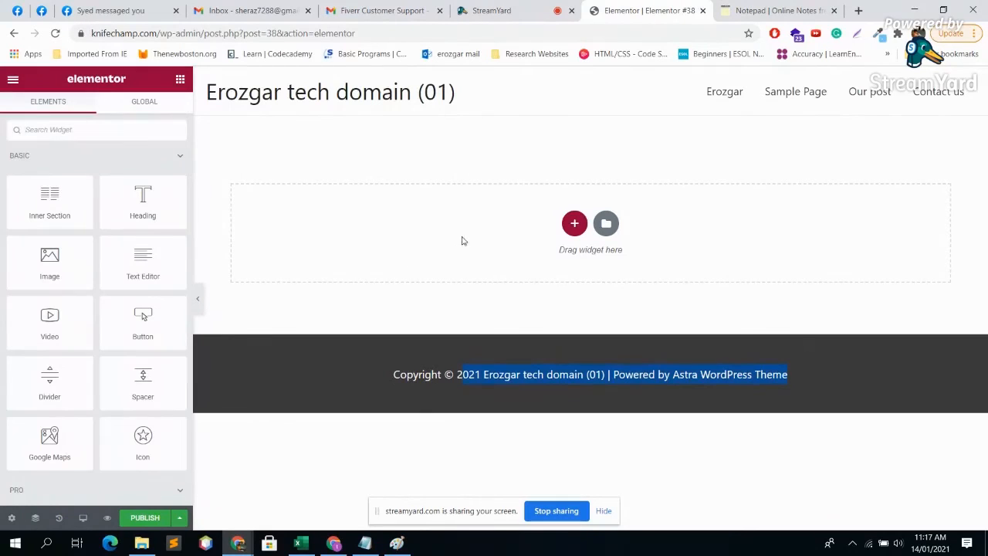
{"action": "left_click", "coordinate": [574, 224]}
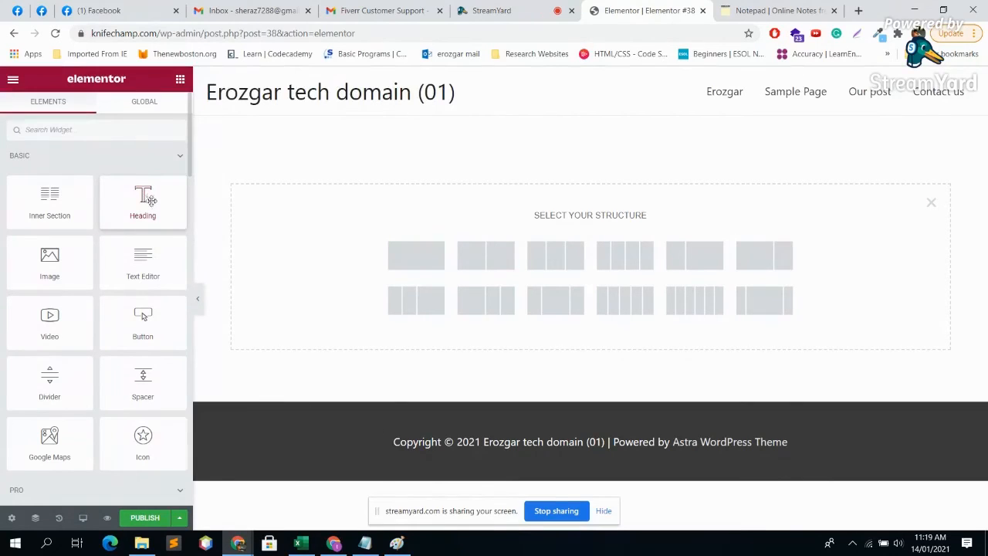
{"action": "left_click", "coordinate": [427, 256]}
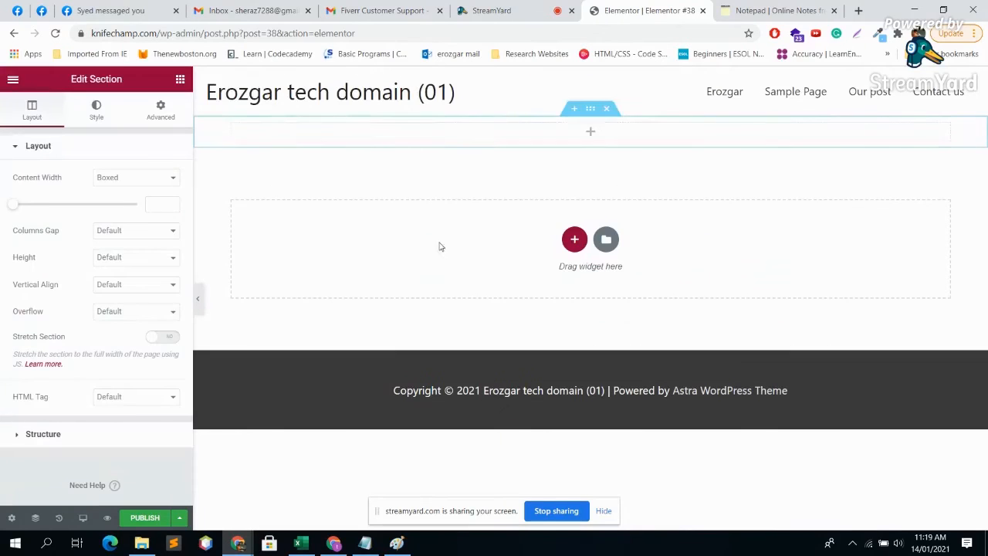
{"action": "left_click", "coordinate": [92, 114]}
{"action": "left_click", "coordinate": [161, 110]}
{"action": "left_click", "coordinate": [35, 114]}
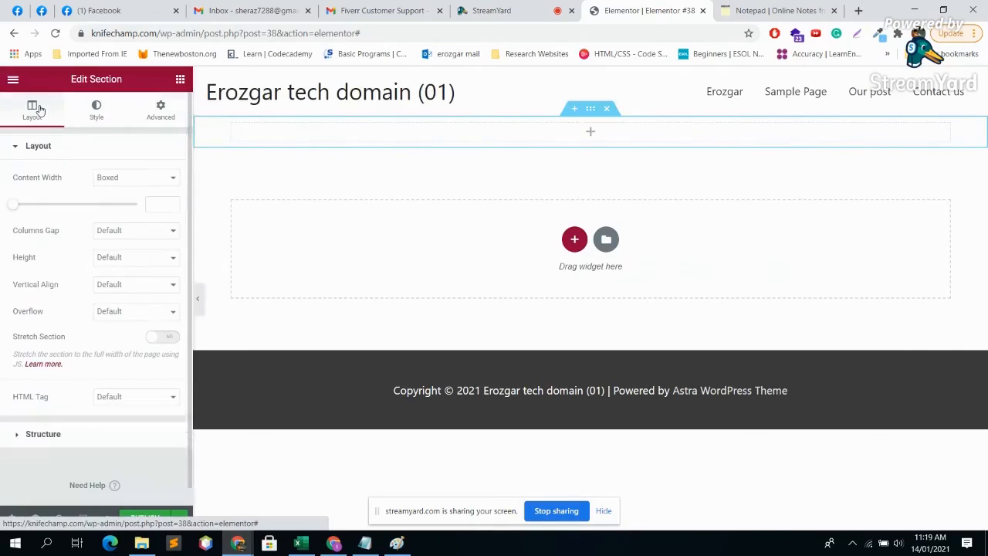
Add a Heading widget to the new one-column section and set its text to "This is our Heading".
{"action": "left_click", "coordinate": [590, 133]}
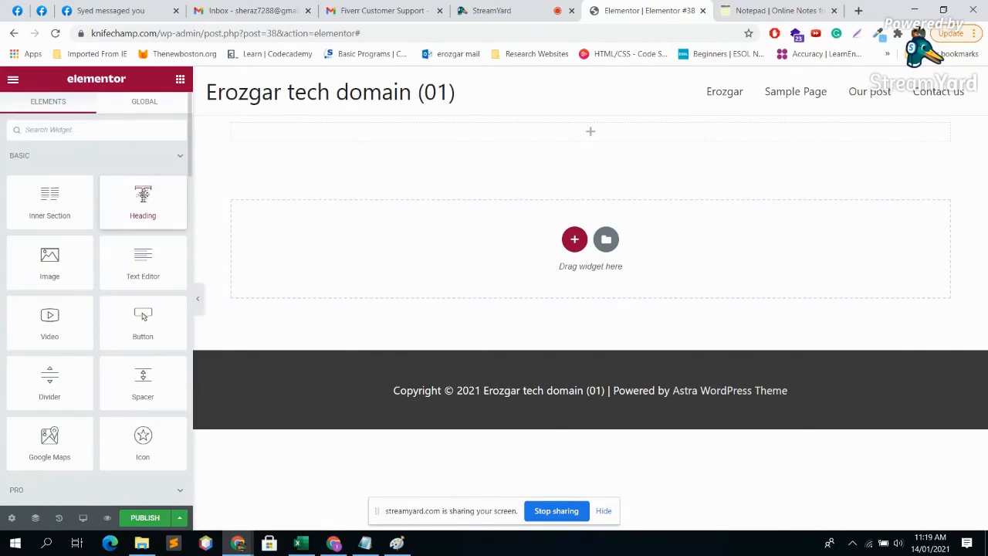
{"action": "left_click_drag", "start_coordinate": [143, 194], "coordinate": [541, 134]}
{"action": "left_click_drag", "start_coordinate": [473, 134], "coordinate": [253, 142]}
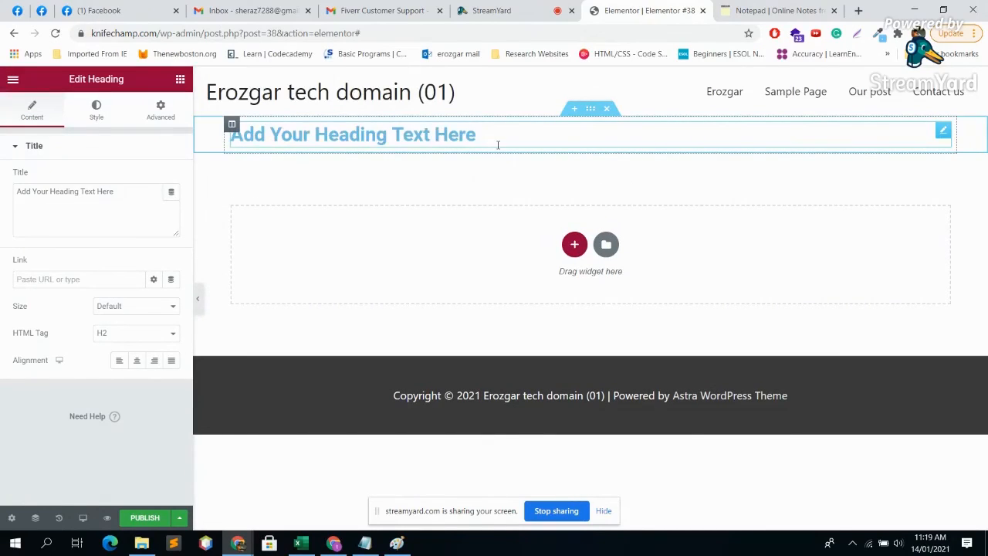
{"action": "key", "text": "ctrl+a"}
{"action": "key", "text": "BackSpace"}
{"action": "type", "text": "TT"}
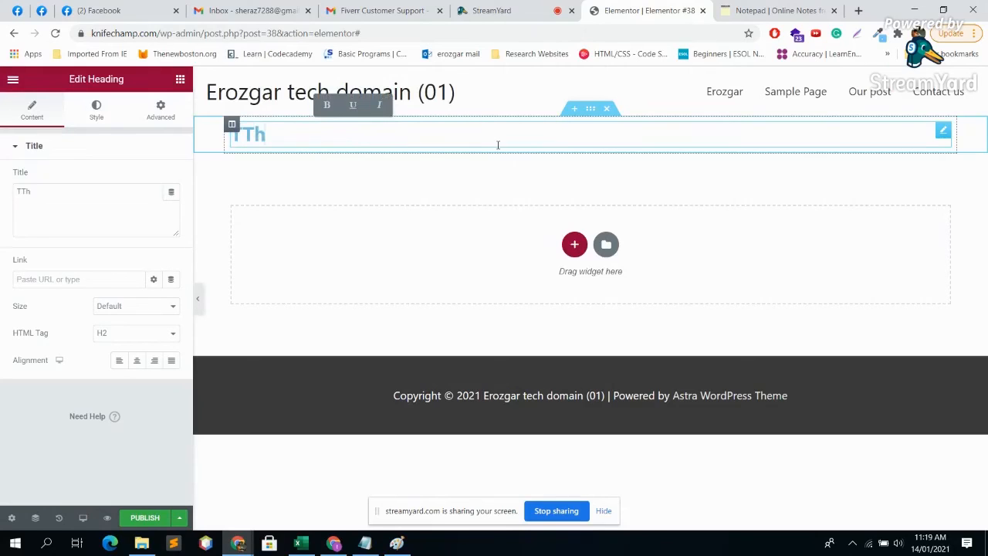
{"action": "type", "text": "his is"}
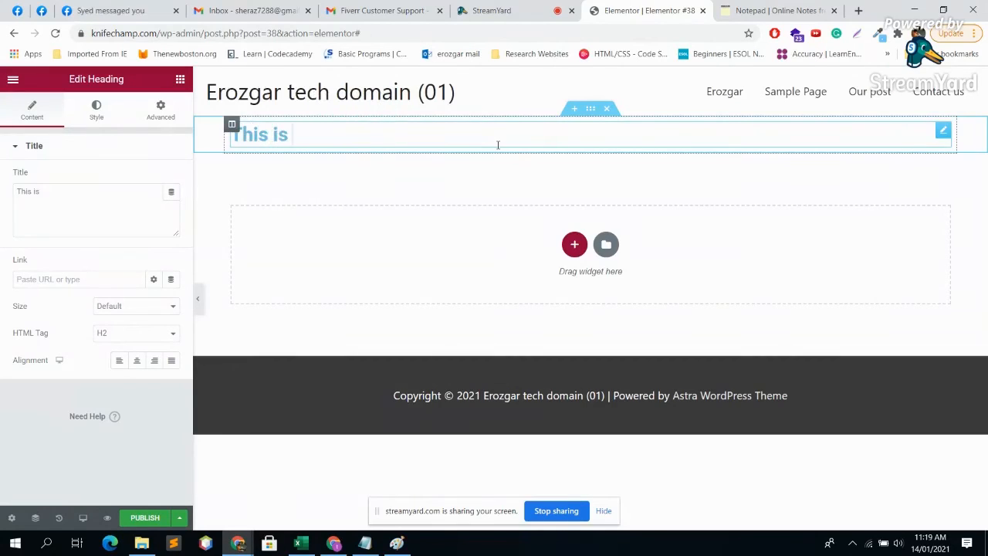
{"action": "type", "text": " our Hed"}
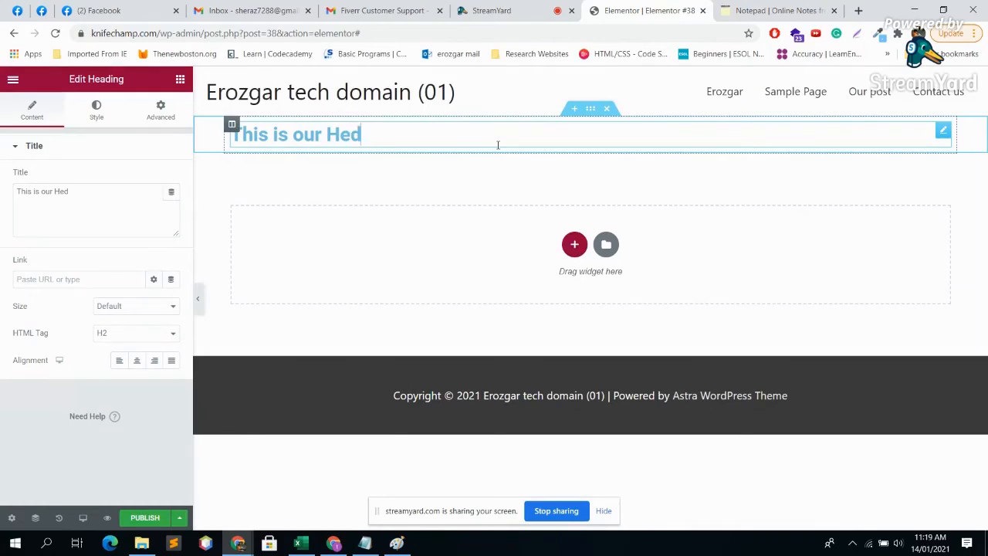
{"action": "key", "text": "BackSpace"}
{"action": "type", "text": "ading"}
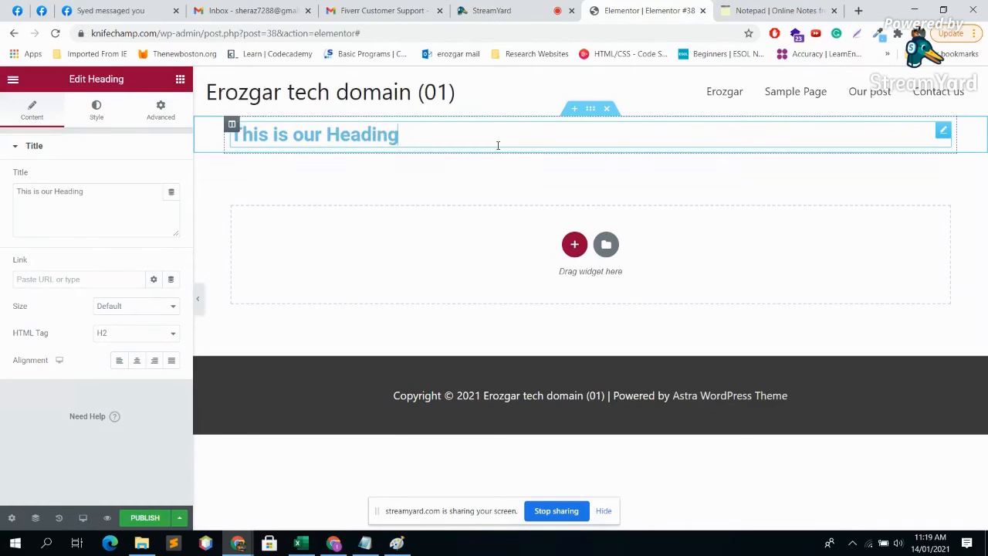
Keep the heading's size at Default and set its HTML tag to H1.
{"action": "left_click", "coordinate": [142, 307]}
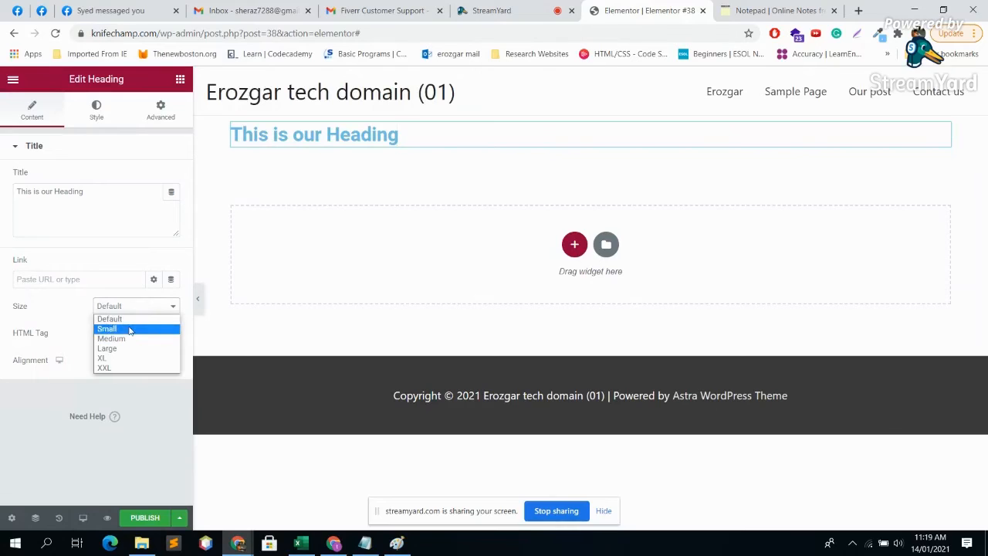
{"action": "left_click", "coordinate": [130, 319]}
{"action": "left_click", "coordinate": [123, 334]}
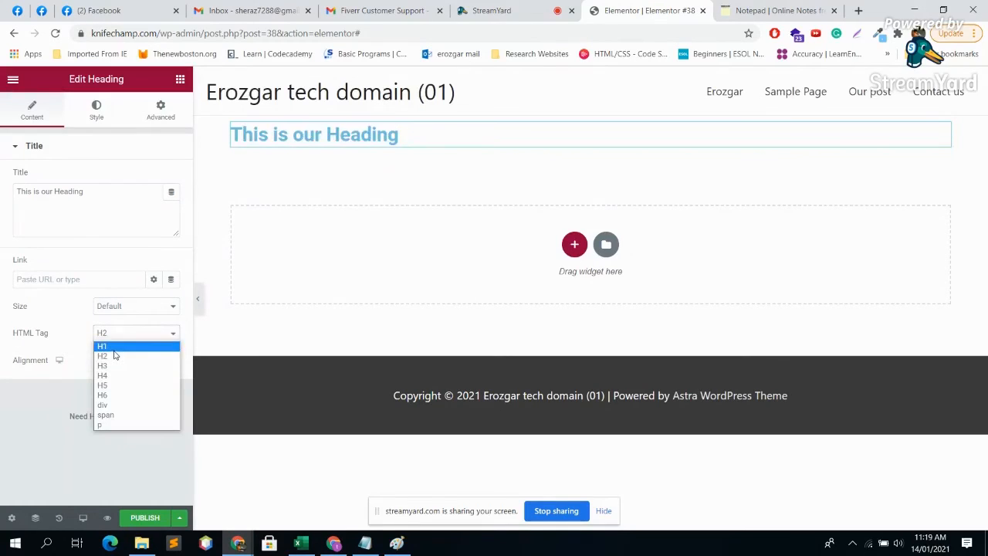
{"action": "left_click", "coordinate": [114, 347]}
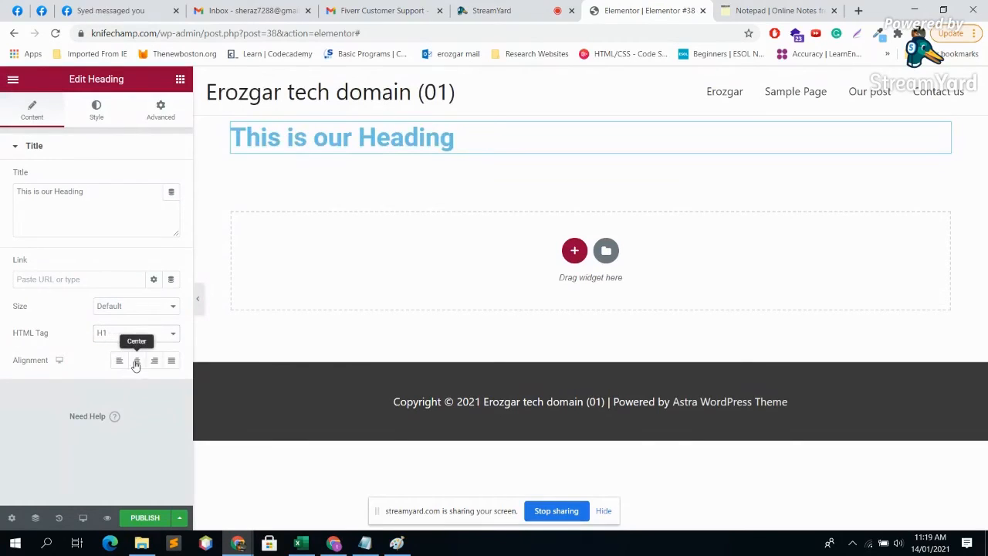
Try the center, right and justified alignments on the heading, and set it to left alignment.
{"action": "left_click", "coordinate": [136, 360]}
{"action": "left_click", "coordinate": [154, 360]}
{"action": "left_click", "coordinate": [170, 361]}
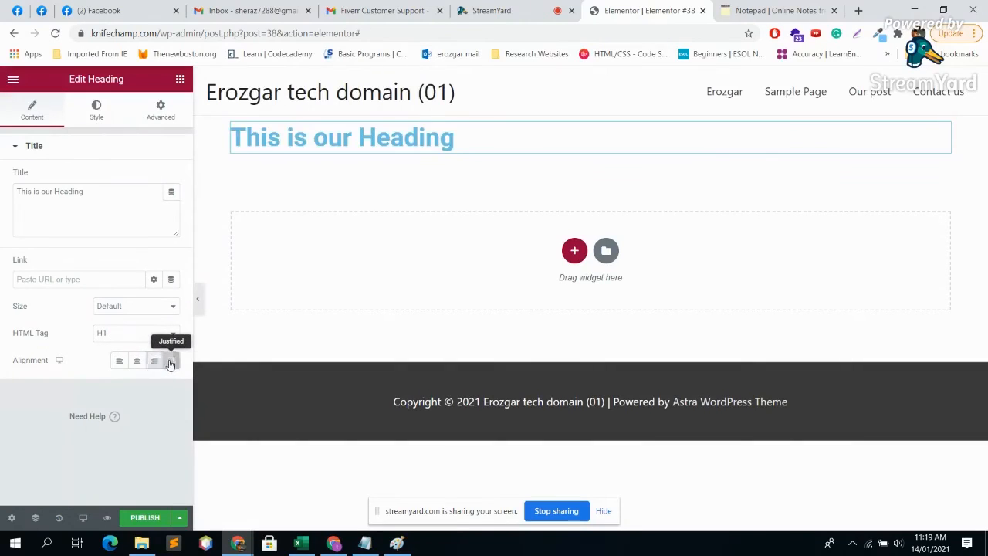
{"action": "left_click", "coordinate": [121, 362]}
{"action": "left_click", "coordinate": [137, 360]}
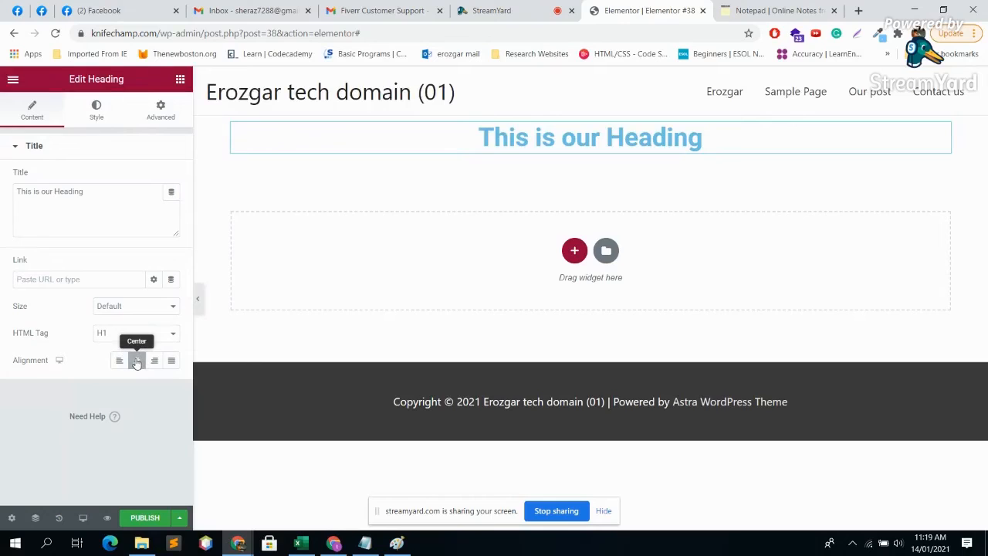
{"action": "left_click", "coordinate": [122, 362]}
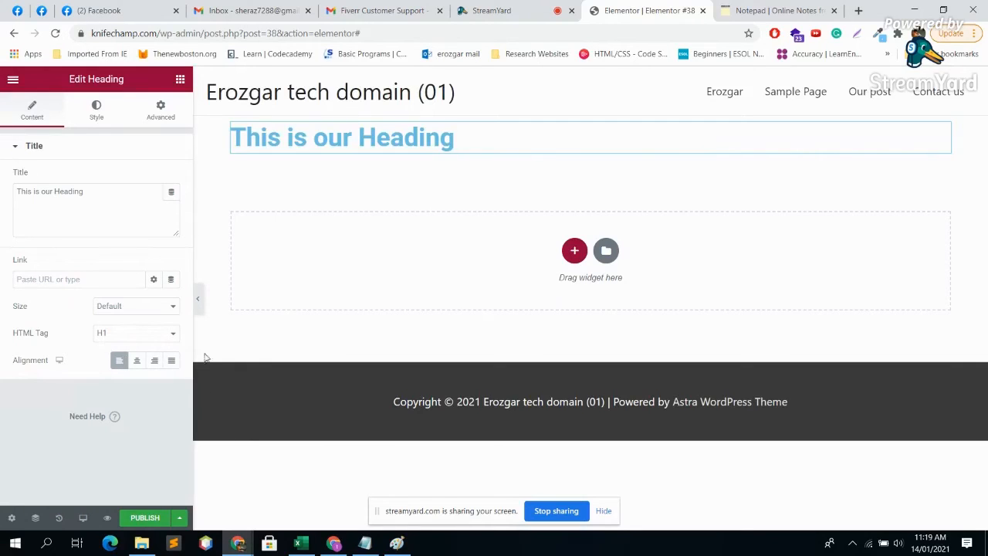
Set the heading's text color to the muted blue #457183.
{"action": "left_click", "coordinate": [94, 108]}
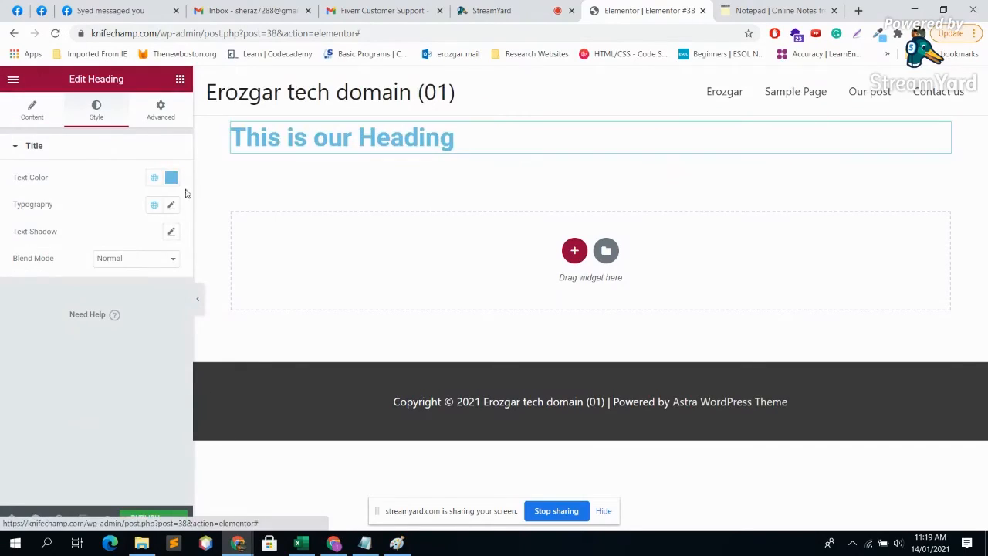
{"action": "left_click", "coordinate": [172, 179]}
{"action": "left_click", "coordinate": [136, 282]}
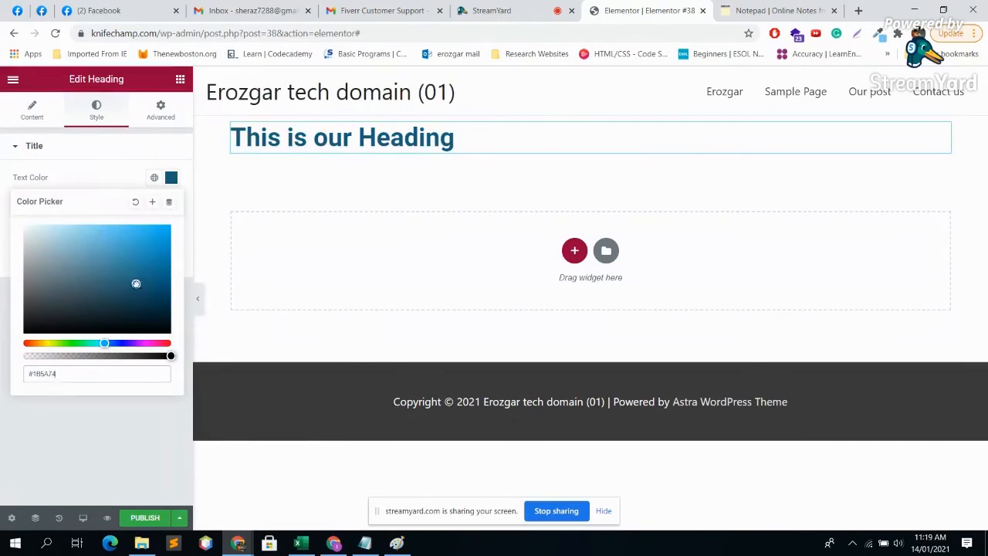
{"action": "left_click", "coordinate": [83, 303]}
{"action": "left_click", "coordinate": [94, 277]}
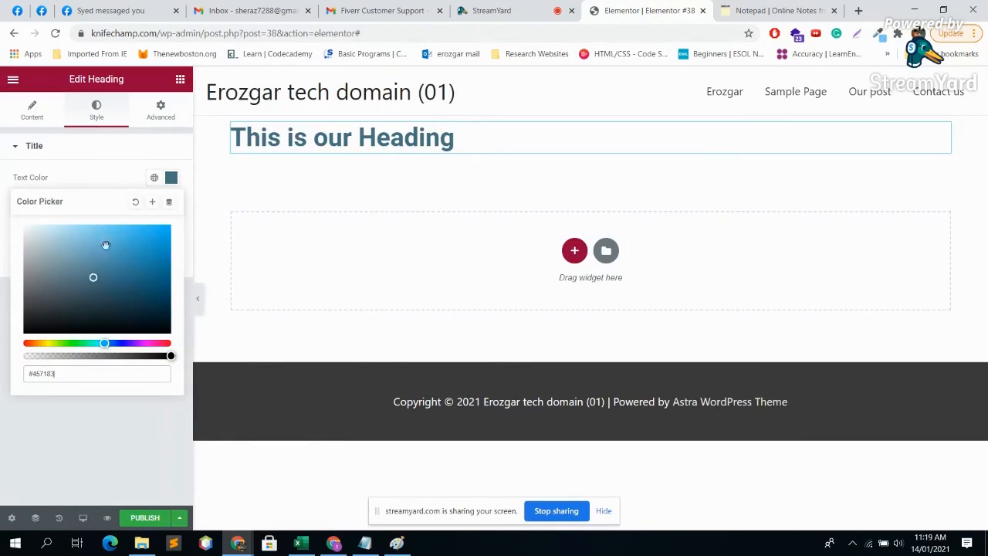
{"action": "left_click", "coordinate": [126, 144]}
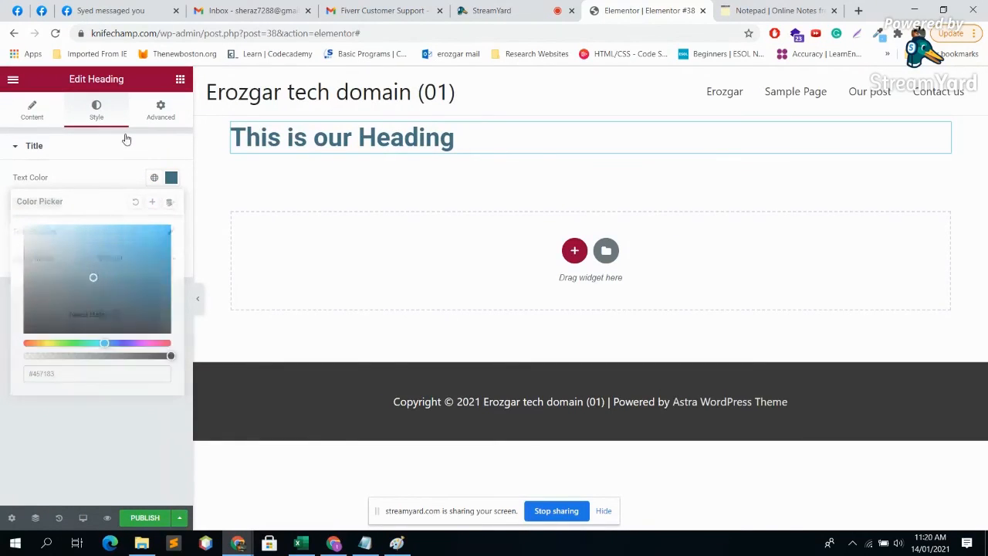
{"action": "left_click", "coordinate": [34, 148]}
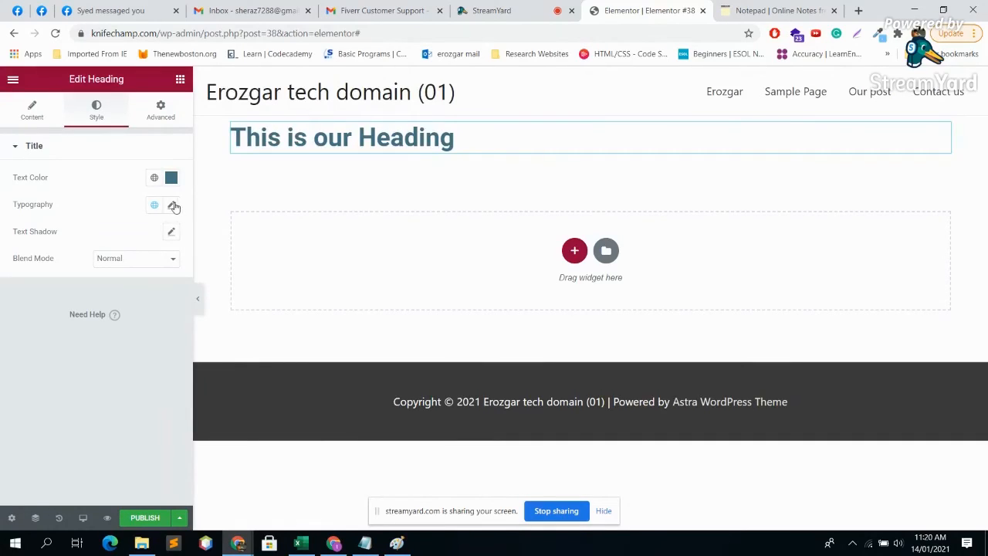
Try a text shadow on the heading with blur 21 and horizontal offset 96, and reset the shadow.
{"action": "left_click", "coordinate": [172, 233]}
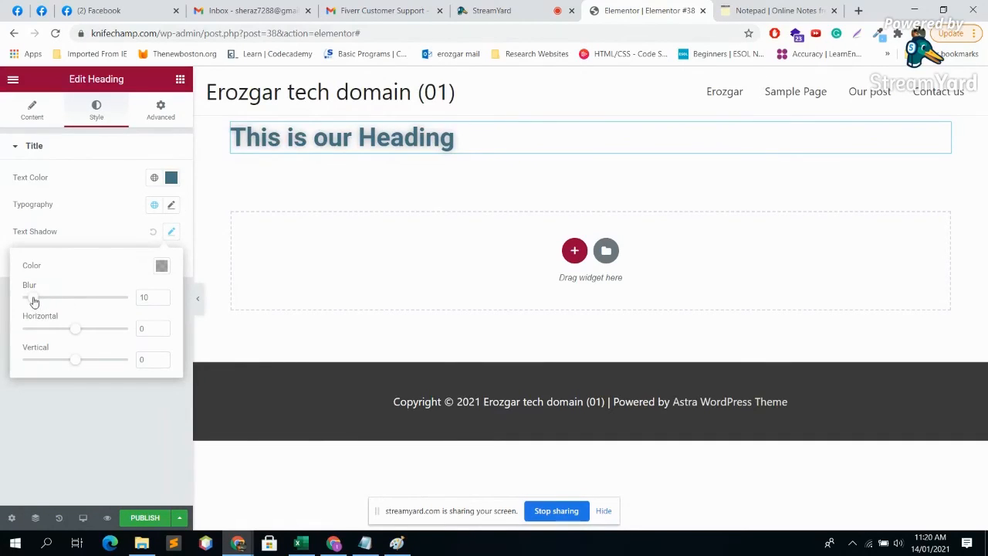
{"action": "mouse_move", "coordinate": [34, 301]}
{"action": "left_mouse_down"}
{"action": "mouse_move", "coordinate": [53, 304]}
{"action": "mouse_move", "coordinate": [45, 298]}
{"action": "left_mouse_up"}
{"action": "left_click_drag", "start_coordinate": [77, 332], "coordinate": [127, 354]}
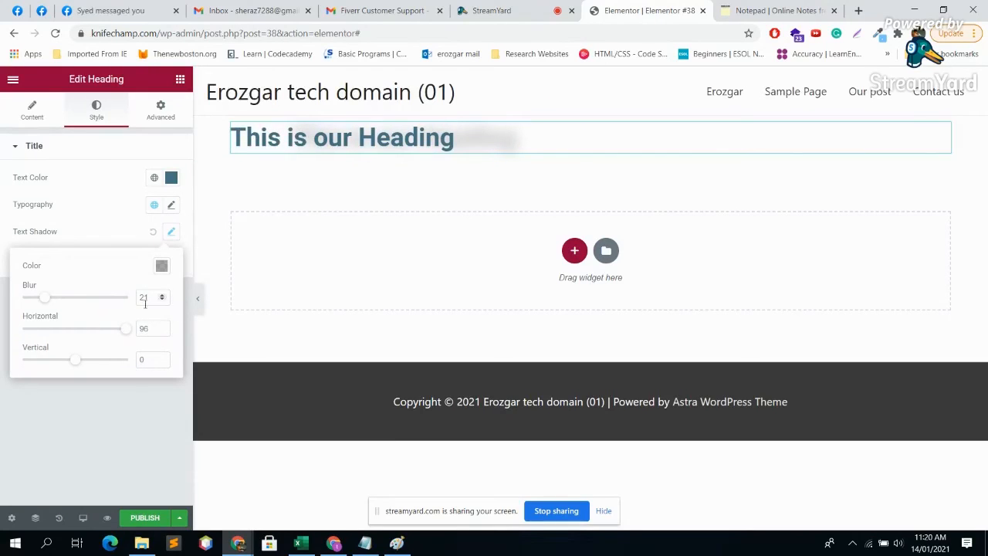
{"action": "left_click", "coordinate": [153, 232]}
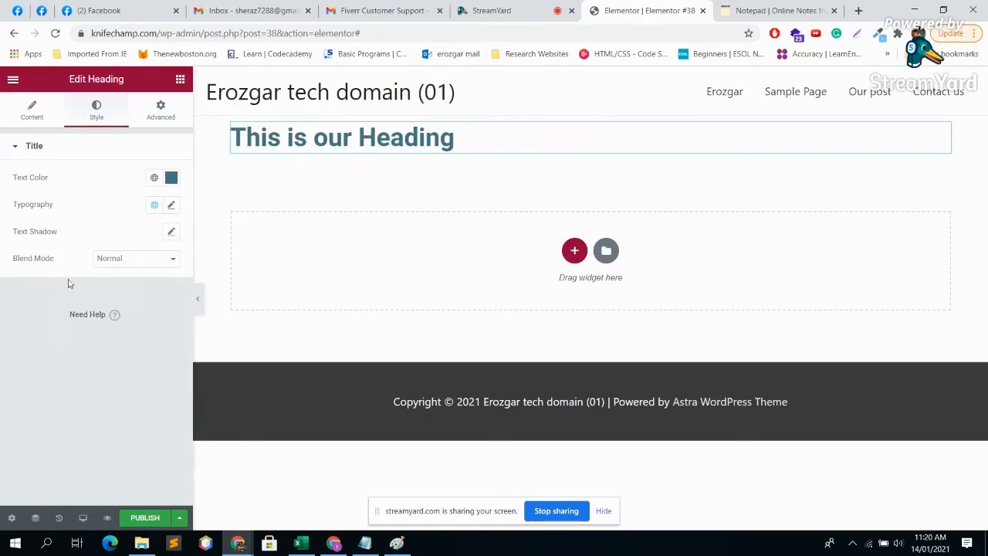
Try the Overlay blend mode on the heading and set it back to Normal.
{"action": "left_click", "coordinate": [129, 259]}
{"action": "left_click", "coordinate": [121, 302]}
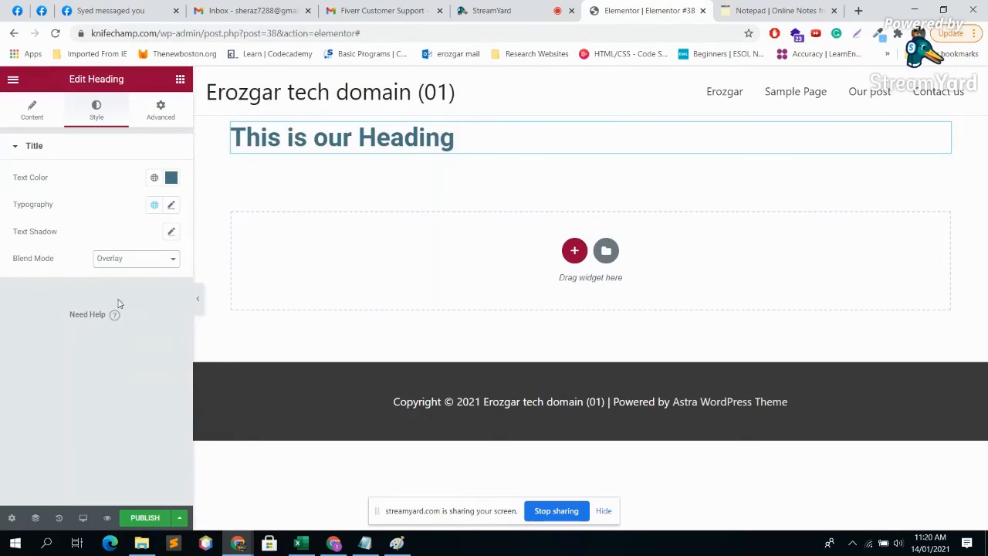
{"action": "left_click", "coordinate": [153, 260]}
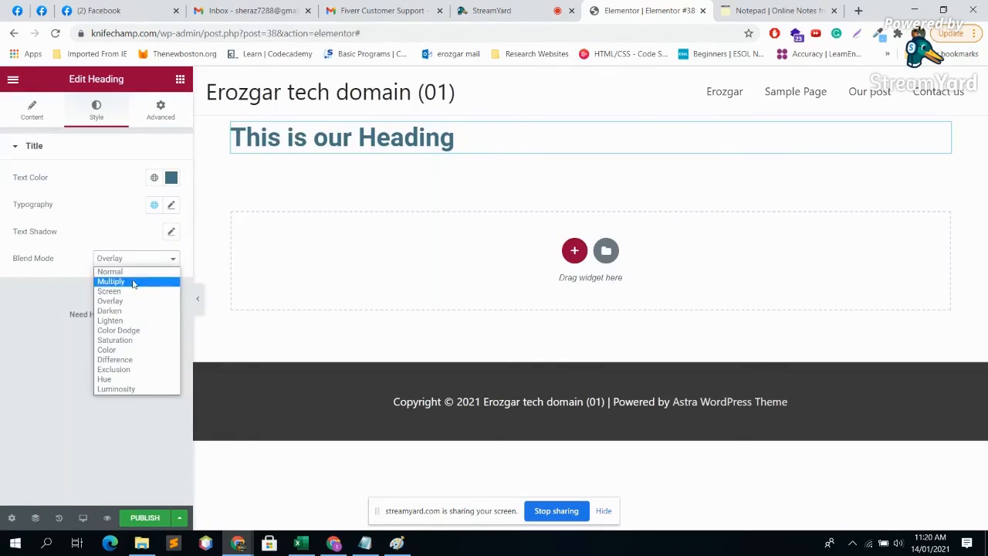
{"action": "left_click", "coordinate": [129, 278]}
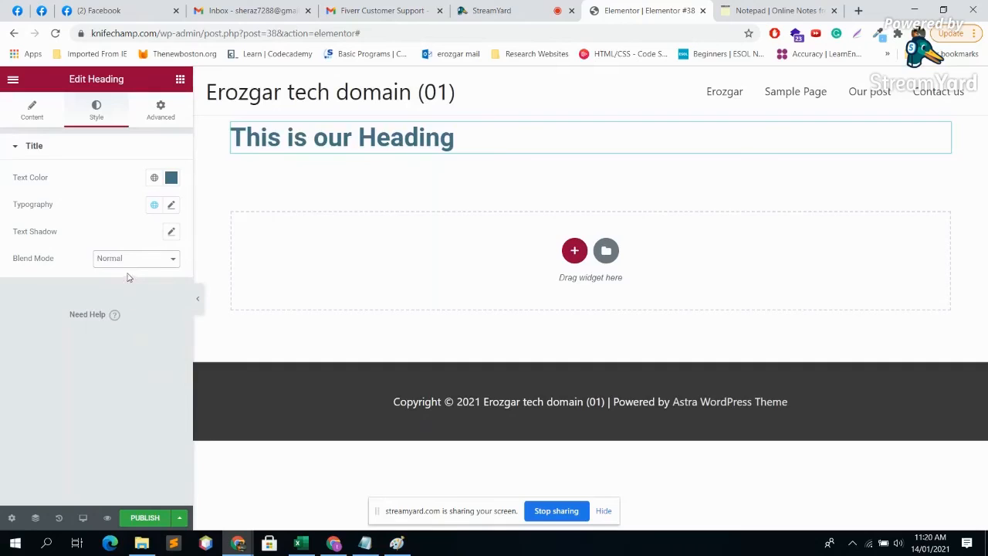
Try margins of 4 and 44 px on all sides of the heading, and clear the margin values.
{"action": "left_click", "coordinate": [170, 123]}
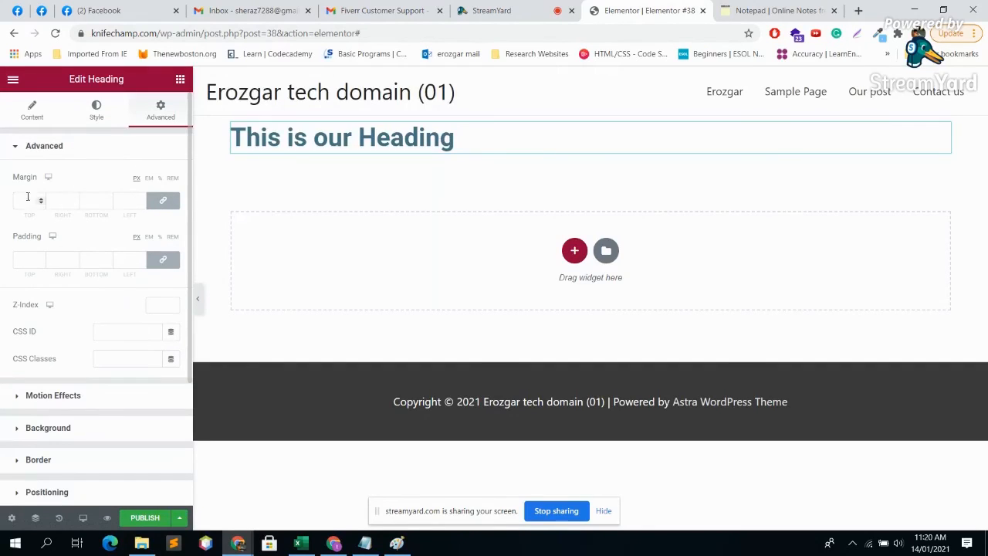
{"action": "type", "text": "4"}
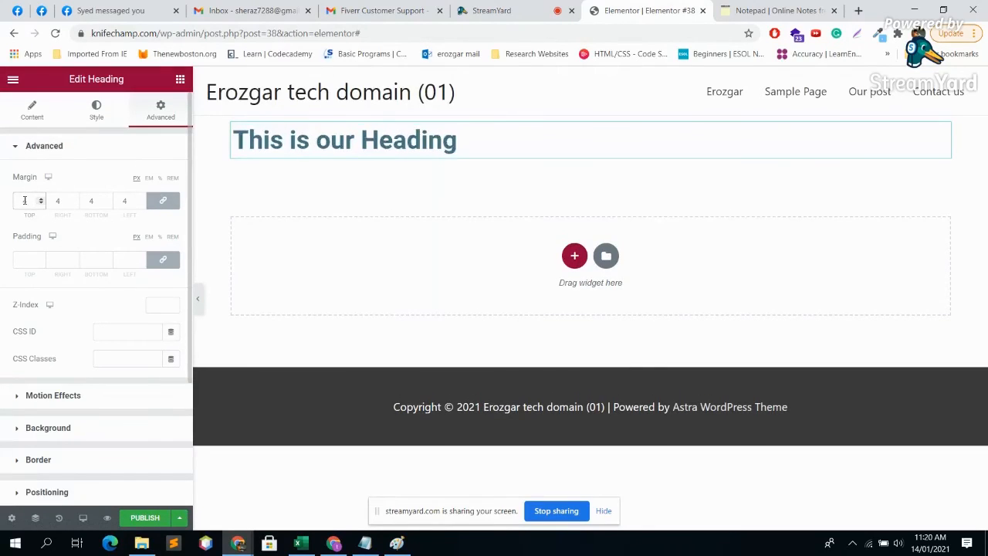
{"action": "type", "text": "4"}
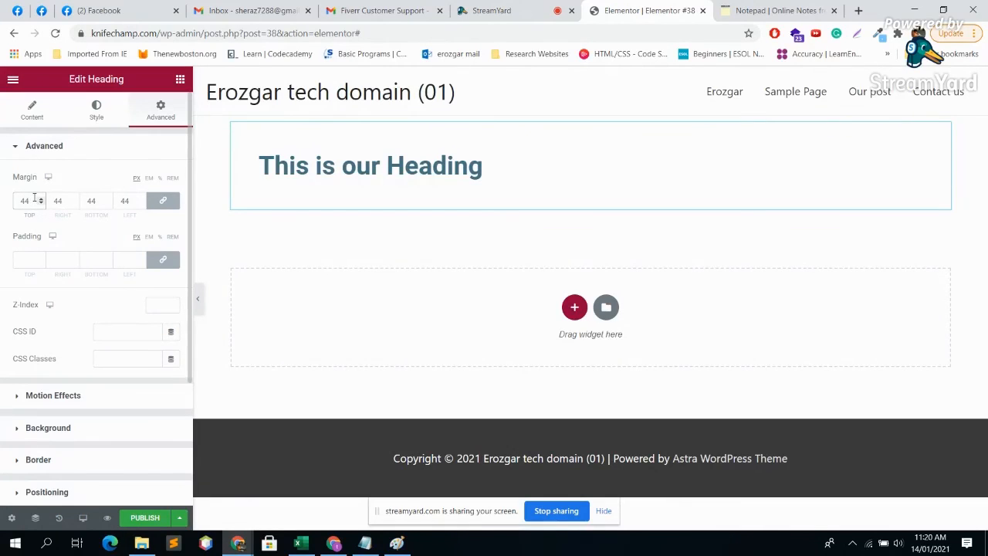
{"action": "key", "text": "BackSpace"}
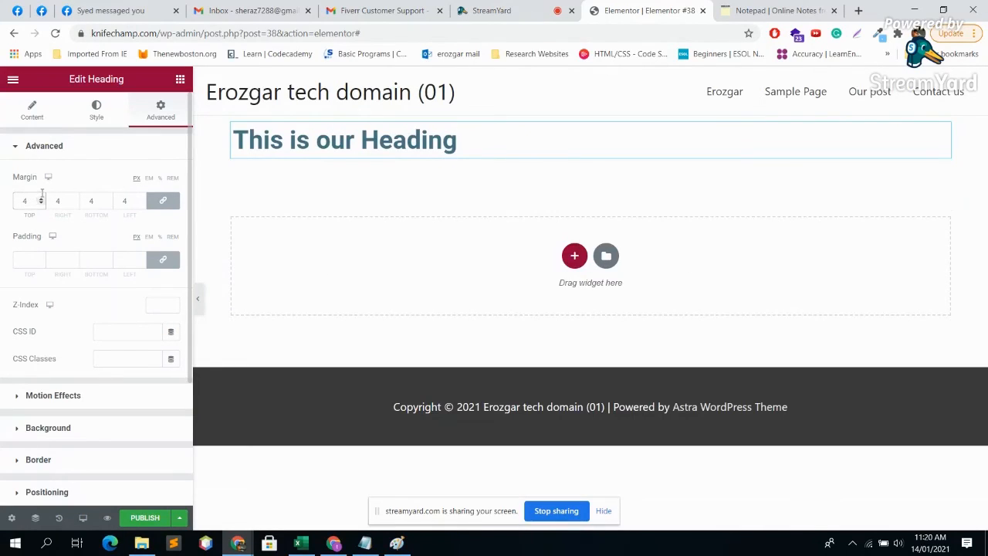
{"action": "key", "text": "BackSpace"}
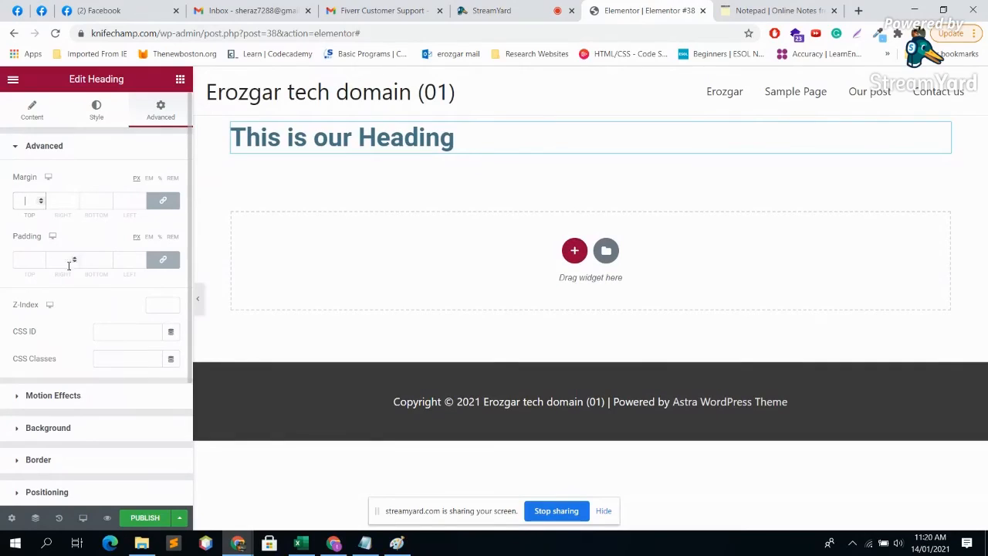
Try the Fade In and Fade In Down entrance animations on the heading.
{"action": "scroll", "coordinate": [88, 320], "scroll_direction": "down", "scroll_amount": 3}
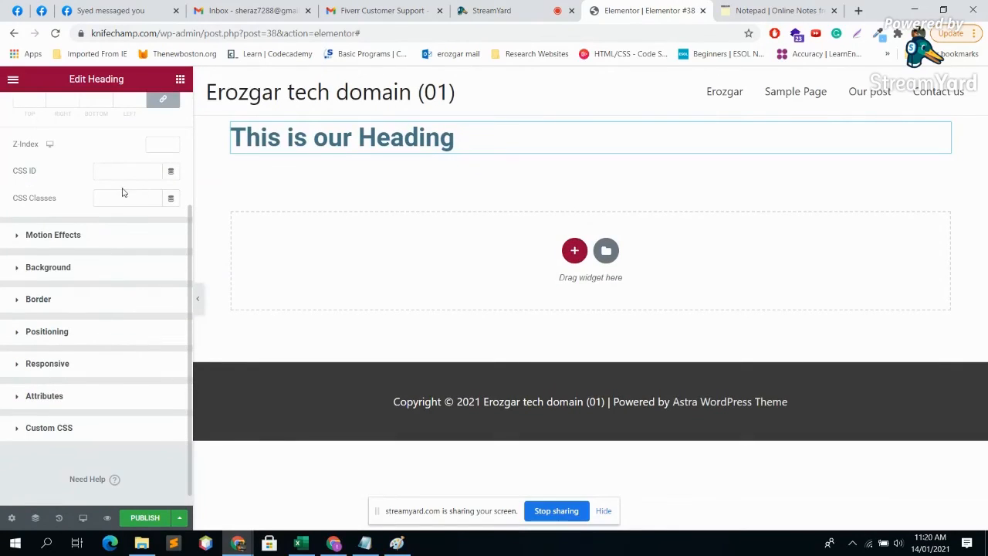
{"action": "left_click", "coordinate": [77, 234]}
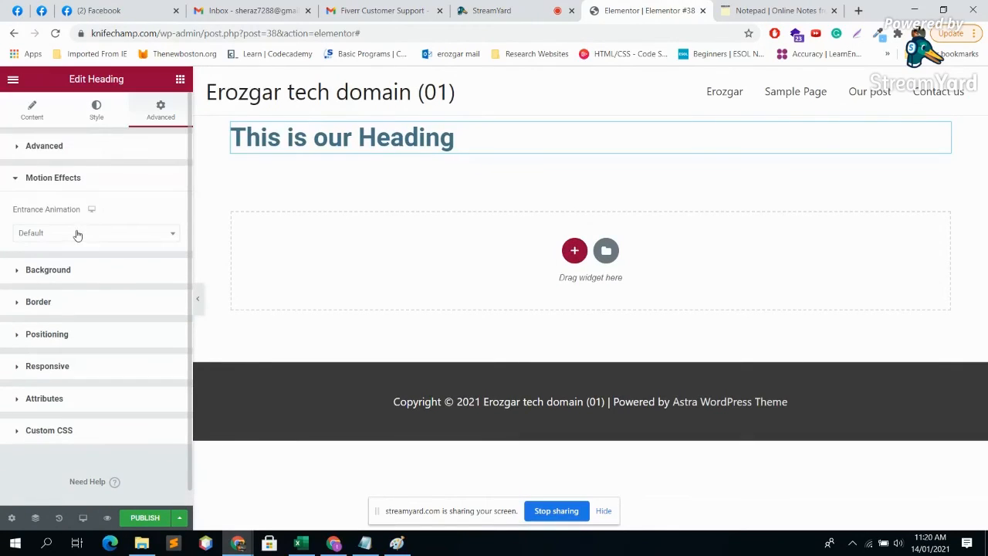
{"action": "left_click", "coordinate": [147, 234]}
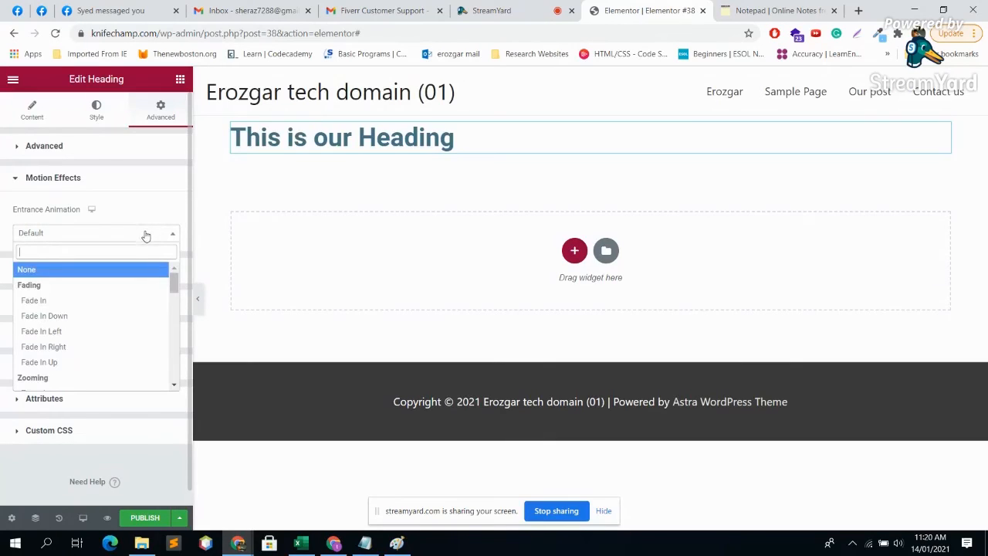
{"action": "left_click", "coordinate": [37, 303]}
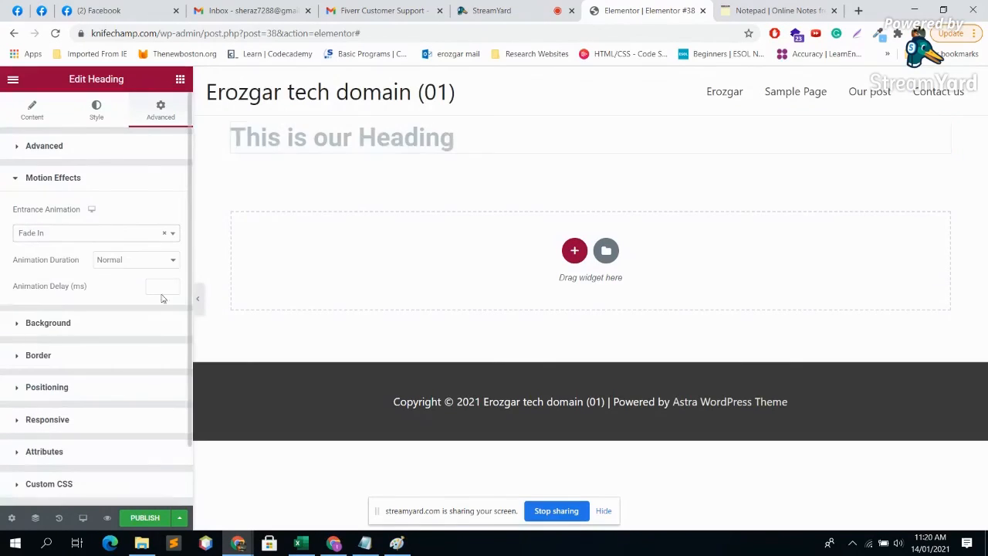
{"action": "left_click", "coordinate": [137, 234]}
{"action": "left_click", "coordinate": [44, 314]}
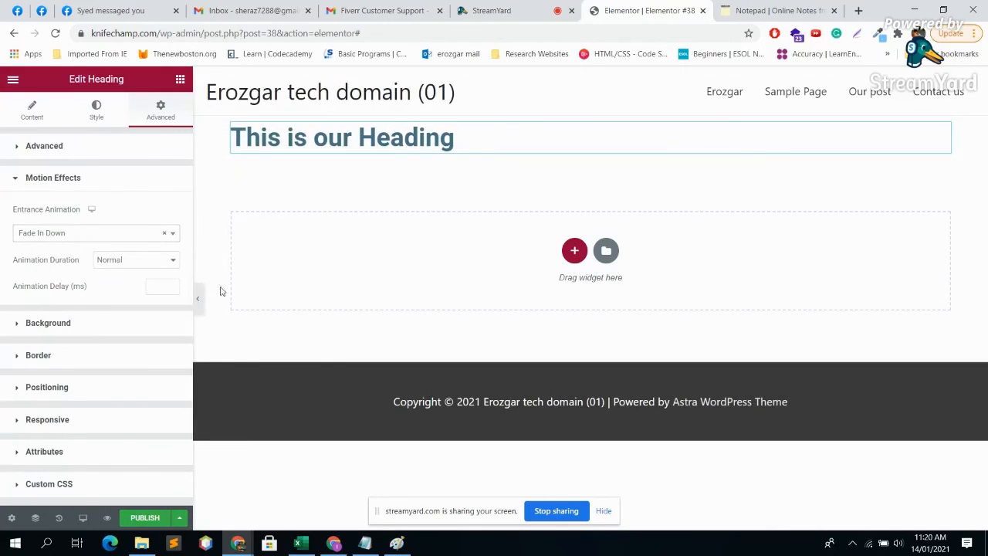
Try the Slow and Fast animation durations on the heading's entrance animation.
{"action": "left_click", "coordinate": [124, 265]}
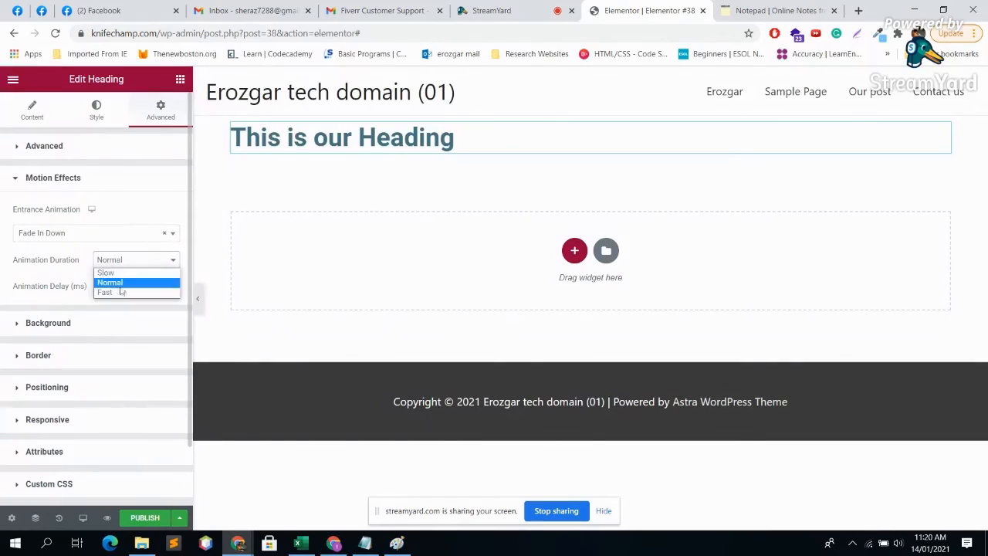
{"action": "left_click", "coordinate": [120, 274]}
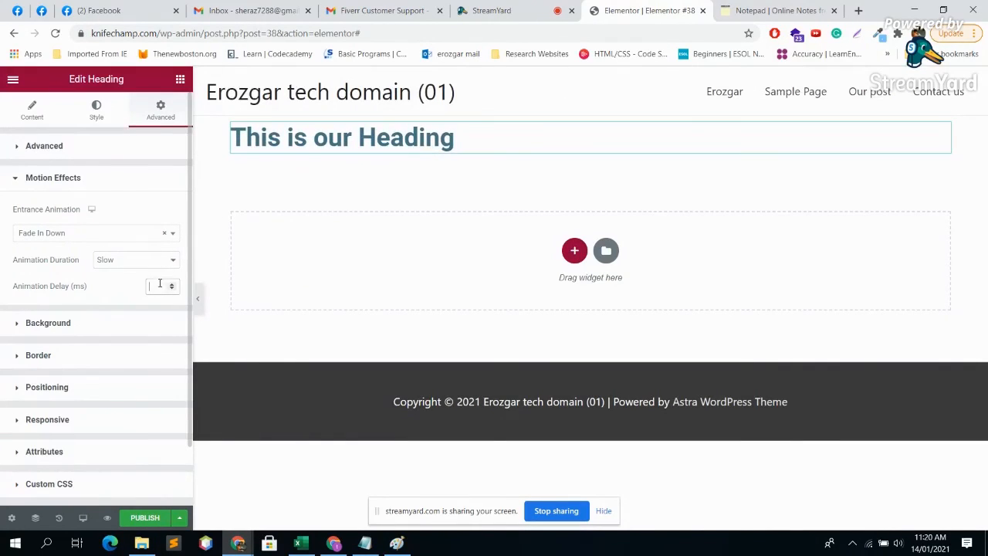
{"action": "left_click", "coordinate": [138, 260]}
{"action": "left_click", "coordinate": [131, 292]}
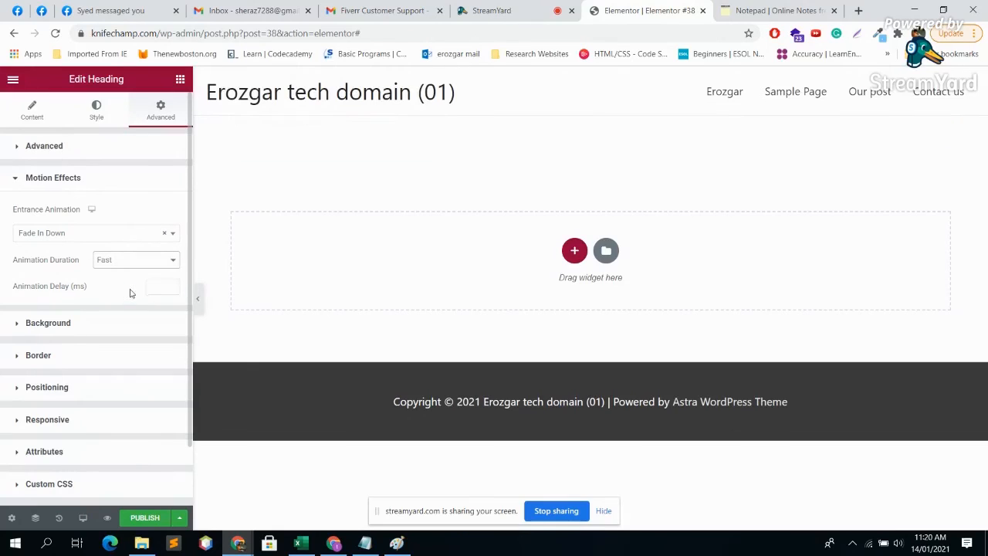
Try the Fade In Right and Fade In Up entrance animations on the heading.
{"action": "left_click", "coordinate": [88, 232]}
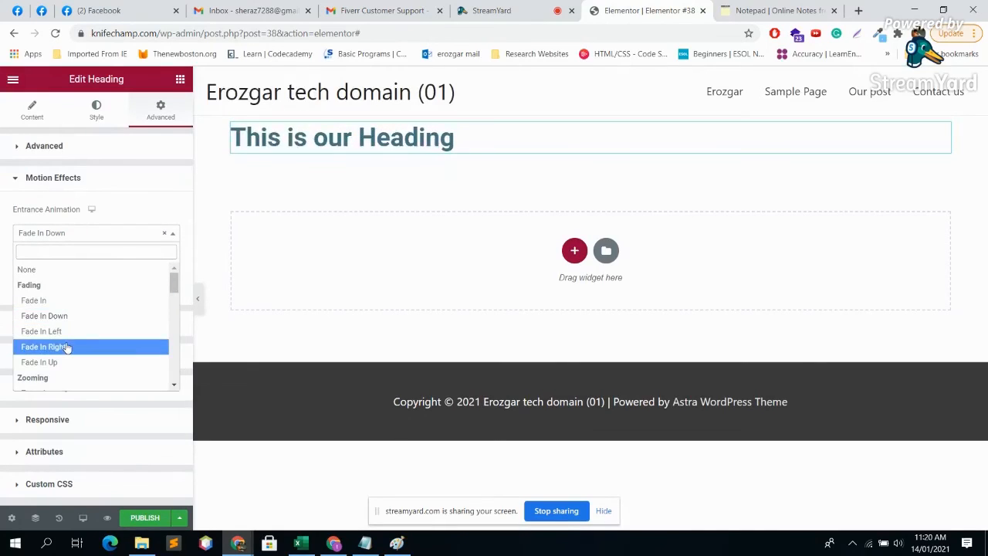
{"action": "left_click", "coordinate": [67, 348]}
{"action": "left_click", "coordinate": [79, 236]}
{"action": "left_click", "coordinate": [68, 349]}
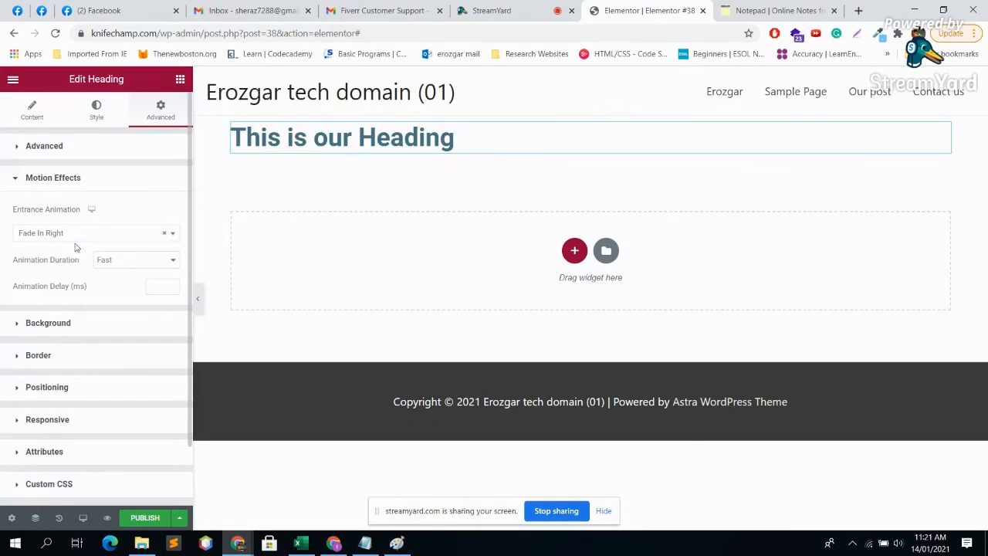
{"action": "left_click", "coordinate": [81, 235]}
{"action": "left_click", "coordinate": [51, 365]}
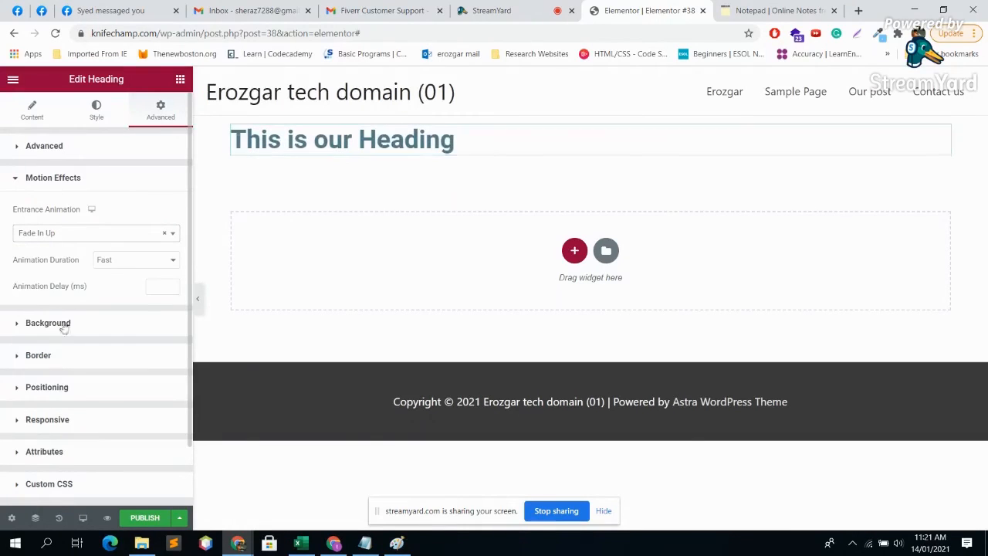
Try the Zoom In Up and Bounce In Left entrance animations on the heading.
{"action": "left_click", "coordinate": [88, 235]}
{"action": "scroll", "coordinate": [77, 328], "scroll_direction": "down", "scroll_amount": 2}
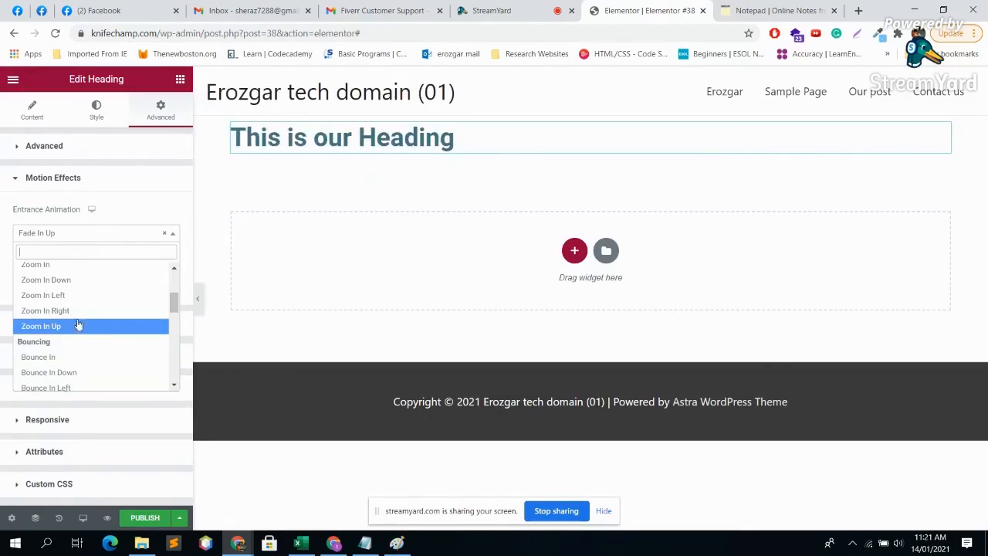
{"action": "left_click", "coordinate": [78, 325]}
{"action": "left_click", "coordinate": [82, 233]}
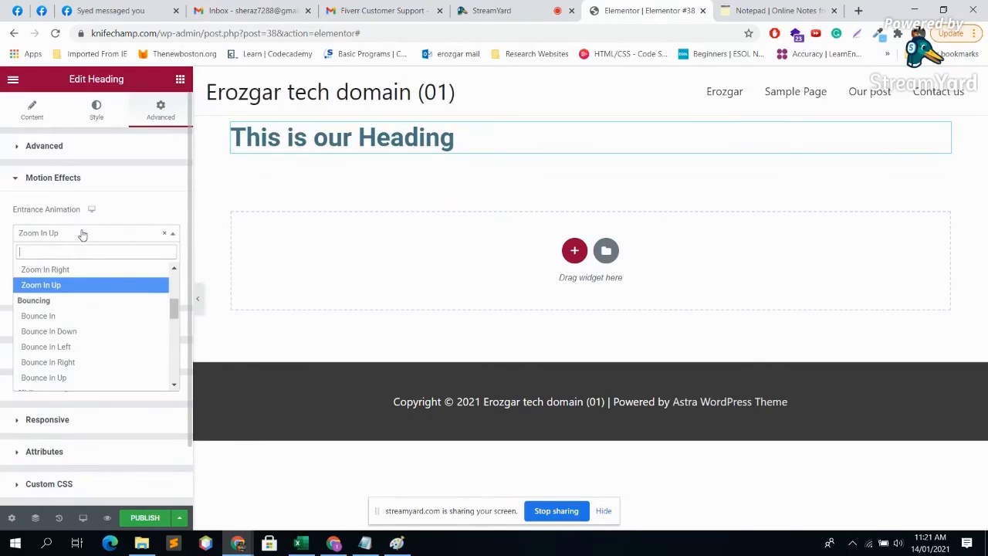
{"action": "left_click", "coordinate": [73, 347]}
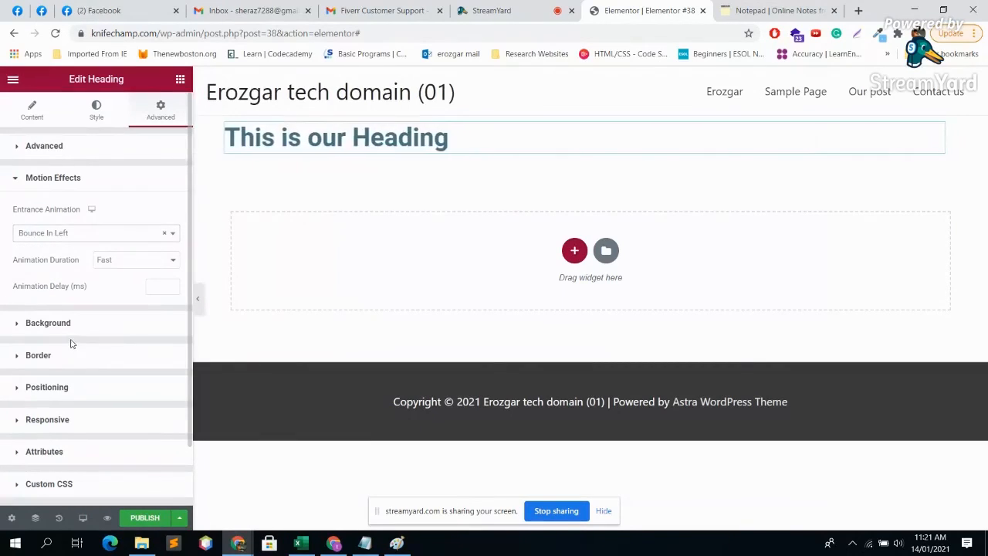
Set the heading's animation duration to Slow, try the Slide In Left entrance, and set the entrance animation to Slide In Up.
{"action": "left_click", "coordinate": [167, 261]}
{"action": "left_click", "coordinate": [111, 270]}
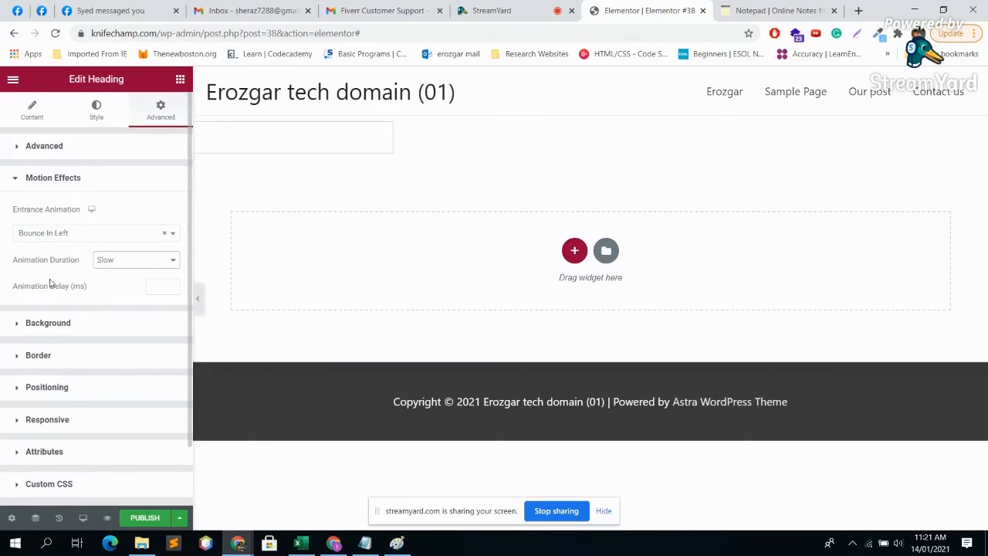
{"action": "left_click", "coordinate": [68, 233]}
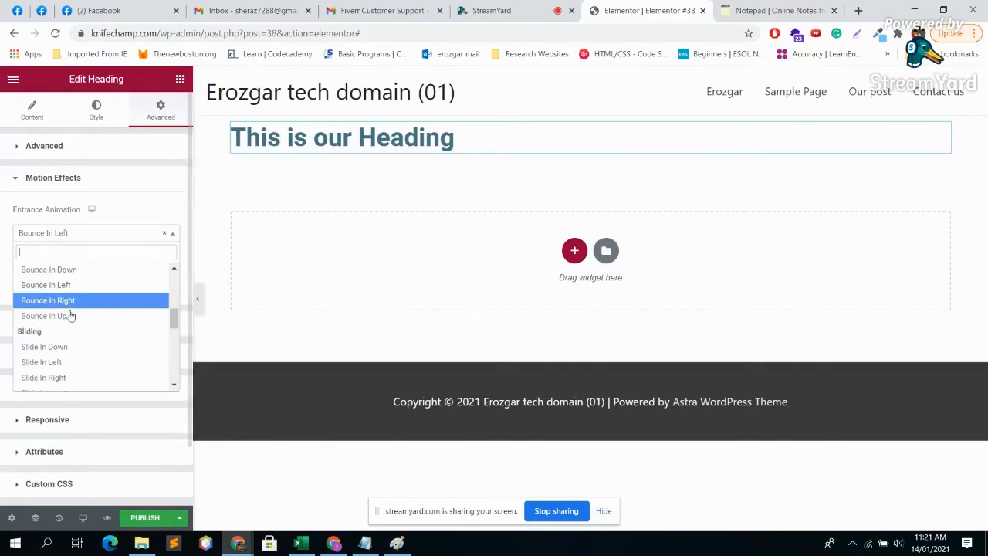
{"action": "left_click", "coordinate": [68, 361]}
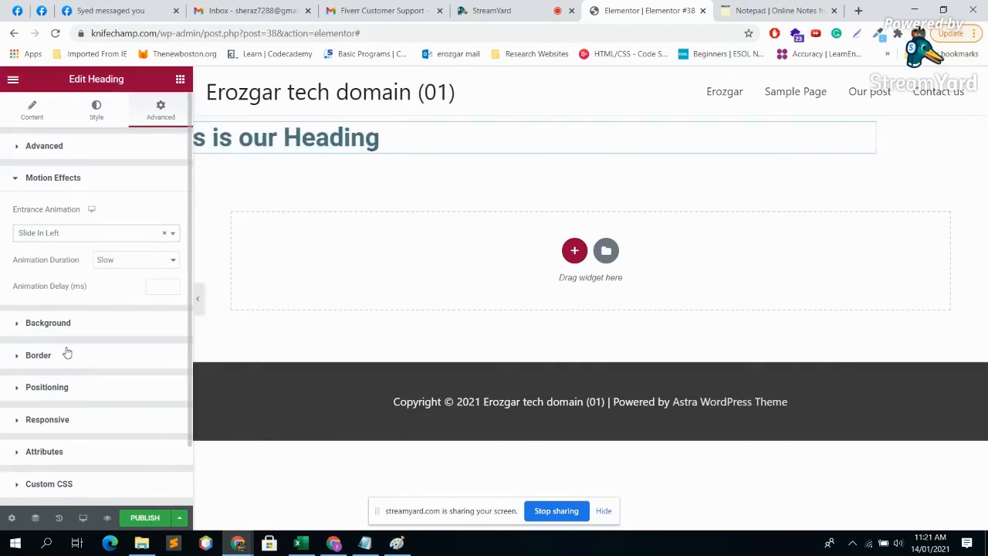
{"action": "left_click", "coordinate": [81, 235]}
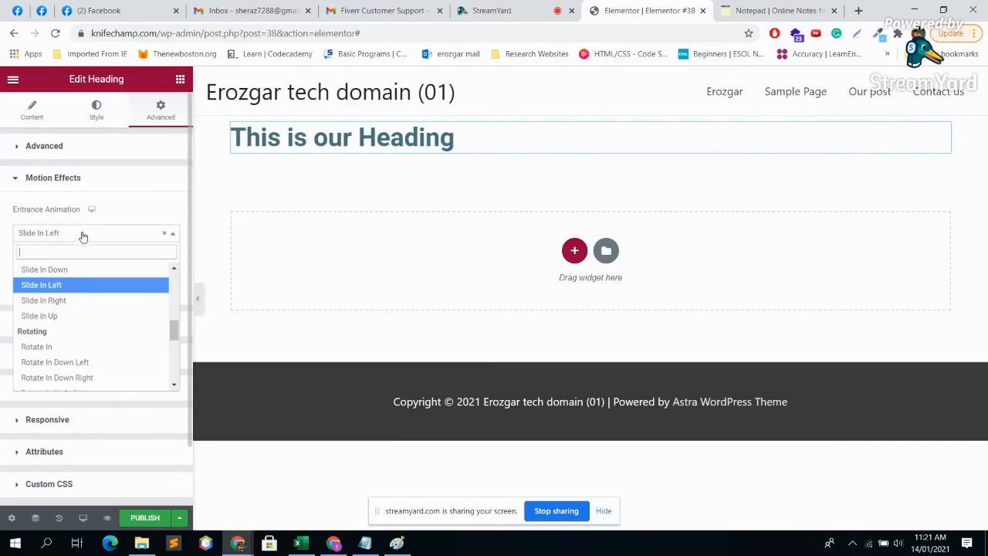
{"action": "left_click", "coordinate": [66, 316]}
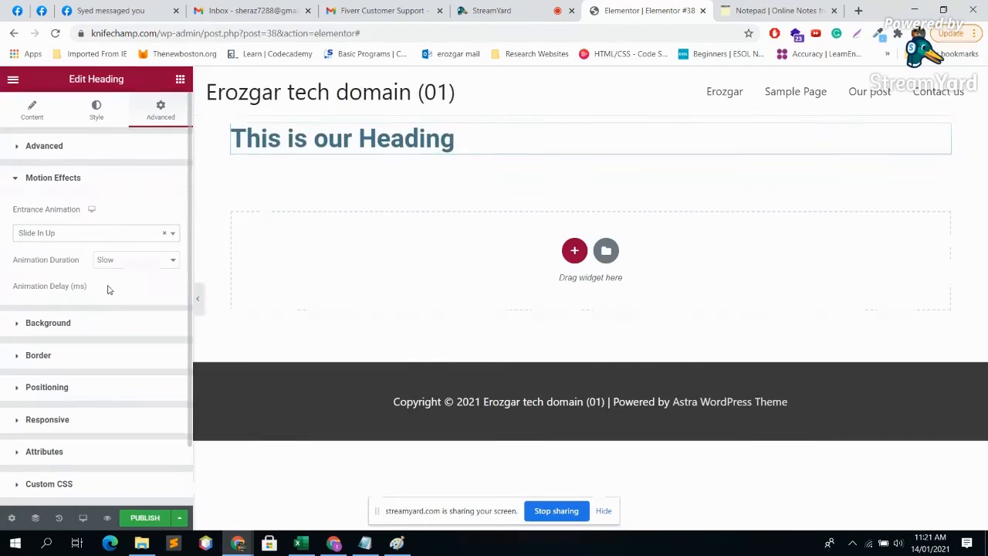
Give the heading a gradient background with the red #FB3737 as its first color.
{"action": "left_click", "coordinate": [76, 324]}
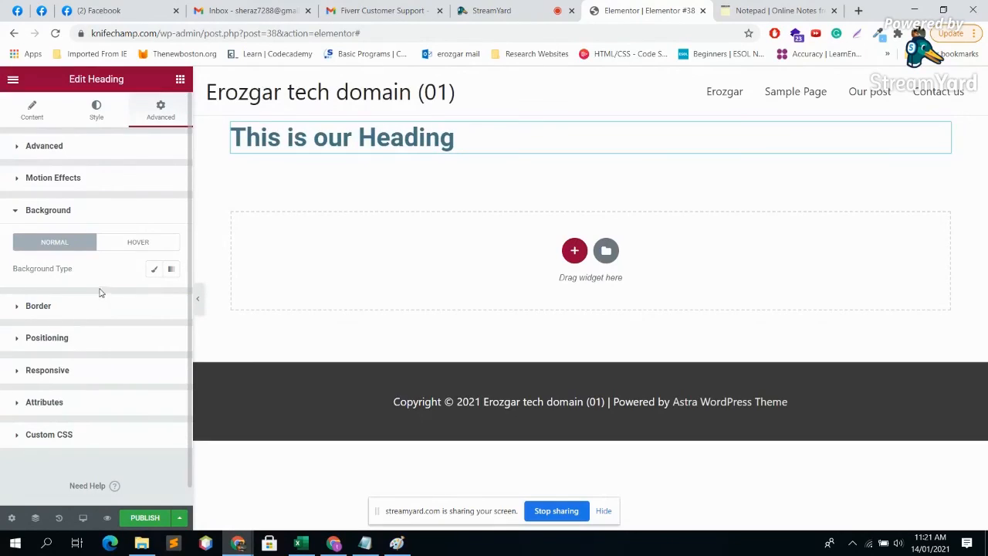
{"action": "left_click", "coordinate": [171, 269]}
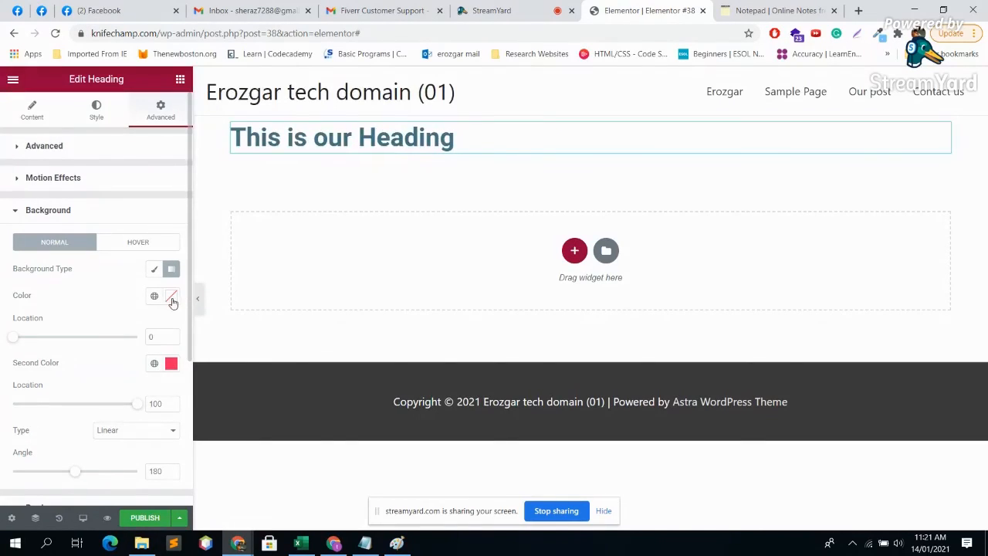
{"action": "left_click", "coordinate": [172, 299]}
{"action": "left_click", "coordinate": [139, 344]}
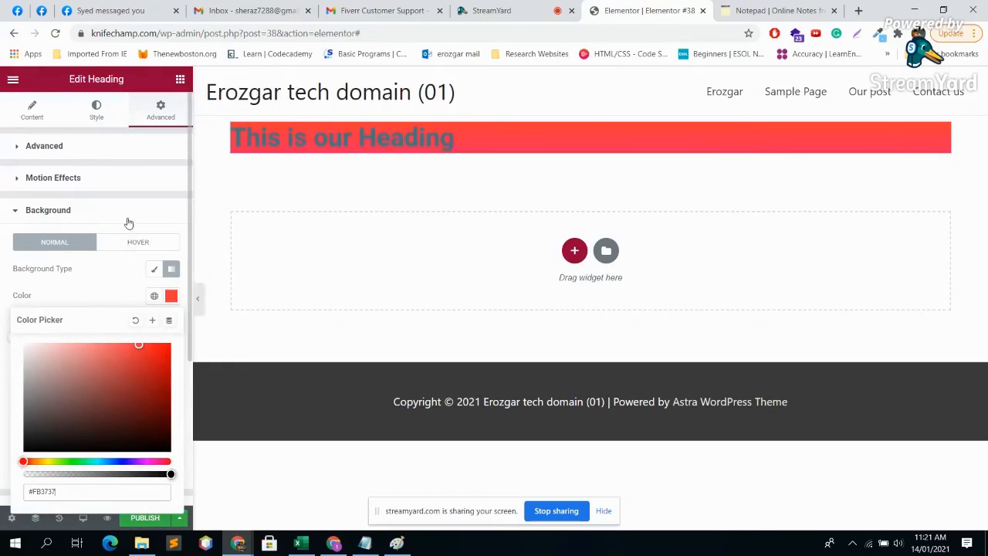
{"action": "left_click", "coordinate": [83, 220]}
Round the heading's background with a border radius of 15 px on all corners.
{"action": "left_click", "coordinate": [84, 247]}
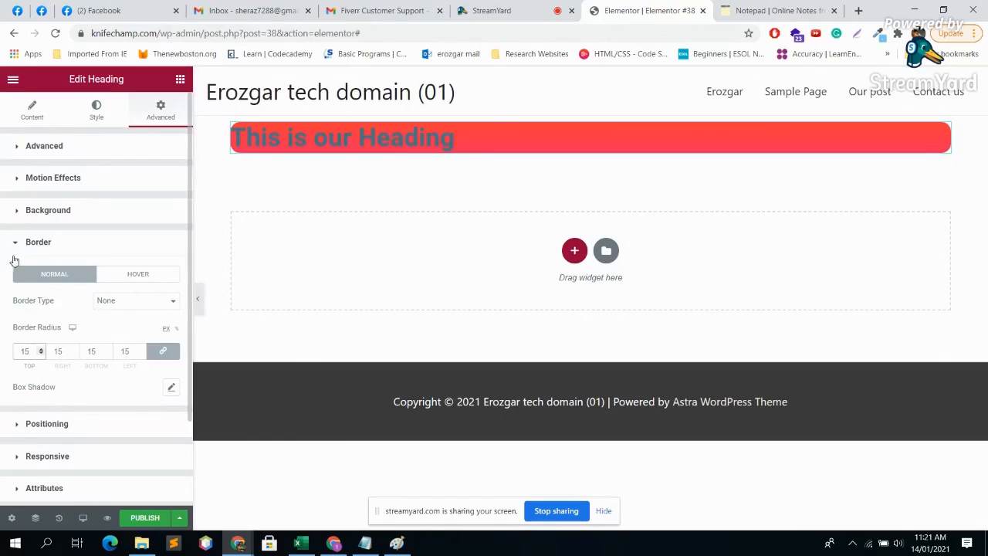
{"action": "left_click", "coordinate": [17, 243]}
Try the Full Width (100%), Inline (auto) and Custom widths on the heading, and set the width back to Default.
{"action": "left_click", "coordinate": [48, 271]}
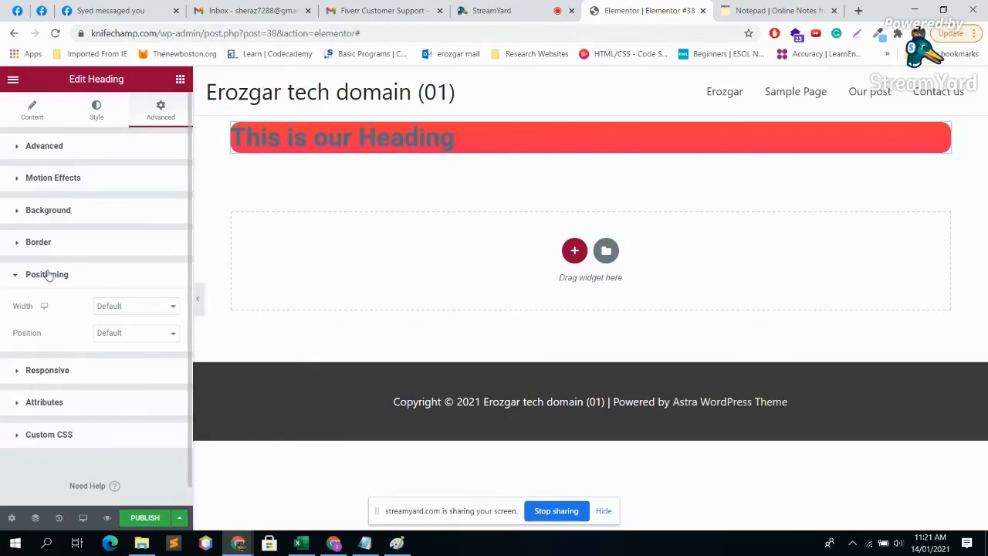
{"action": "left_click", "coordinate": [162, 307]}
{"action": "left_click", "coordinate": [132, 326]}
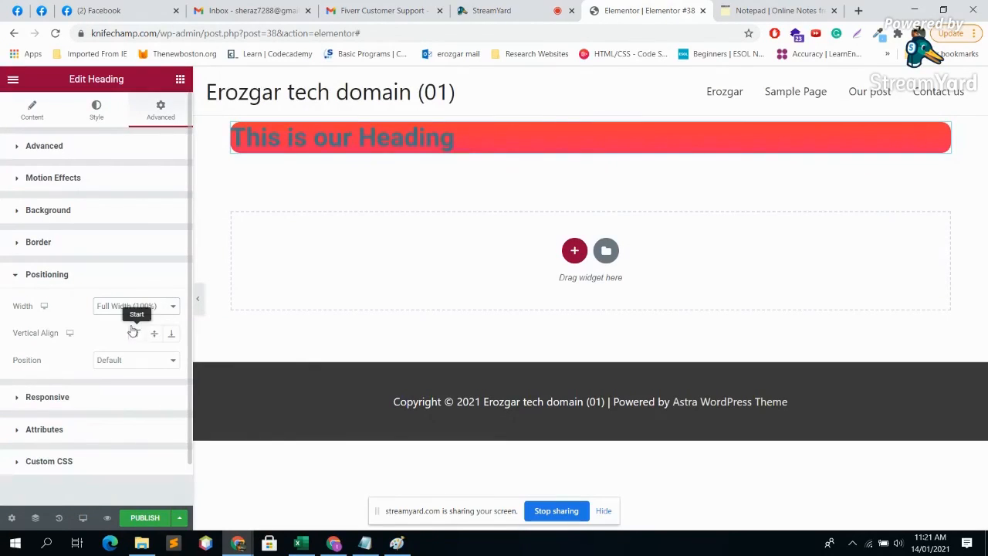
{"action": "left_click", "coordinate": [133, 309]}
{"action": "left_click", "coordinate": [130, 337]}
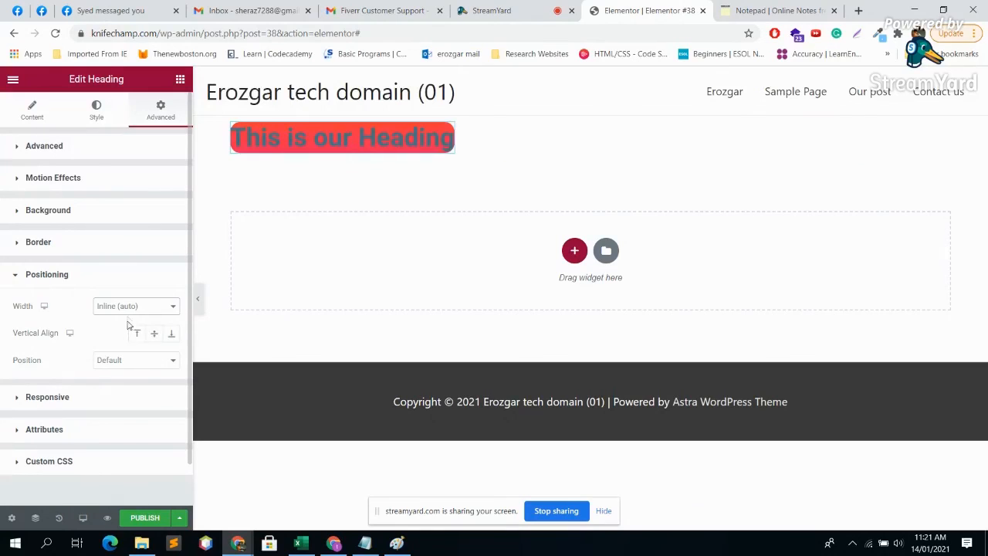
{"action": "left_click", "coordinate": [131, 307]}
{"action": "left_click", "coordinate": [119, 349]}
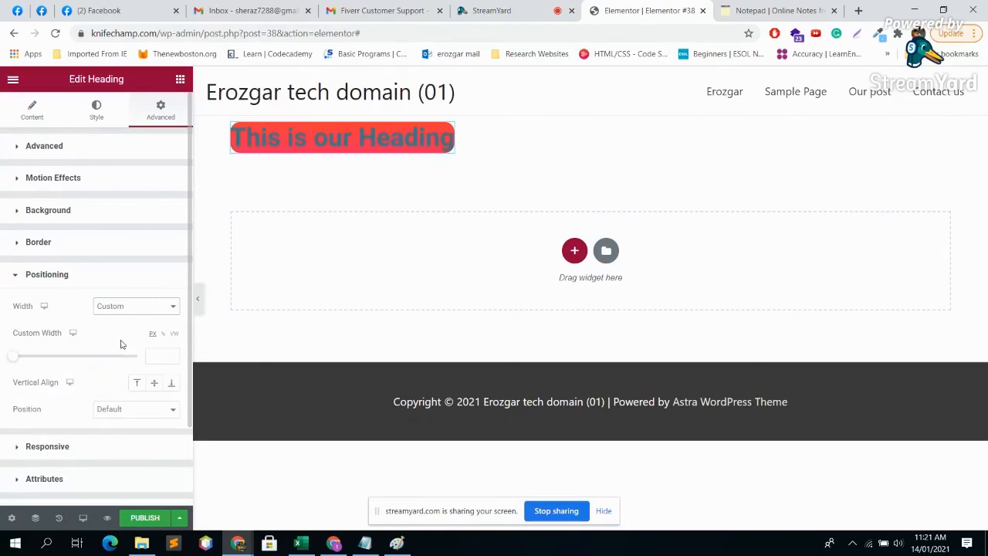
{"action": "left_click", "coordinate": [133, 307]}
{"action": "left_click", "coordinate": [125, 317]}
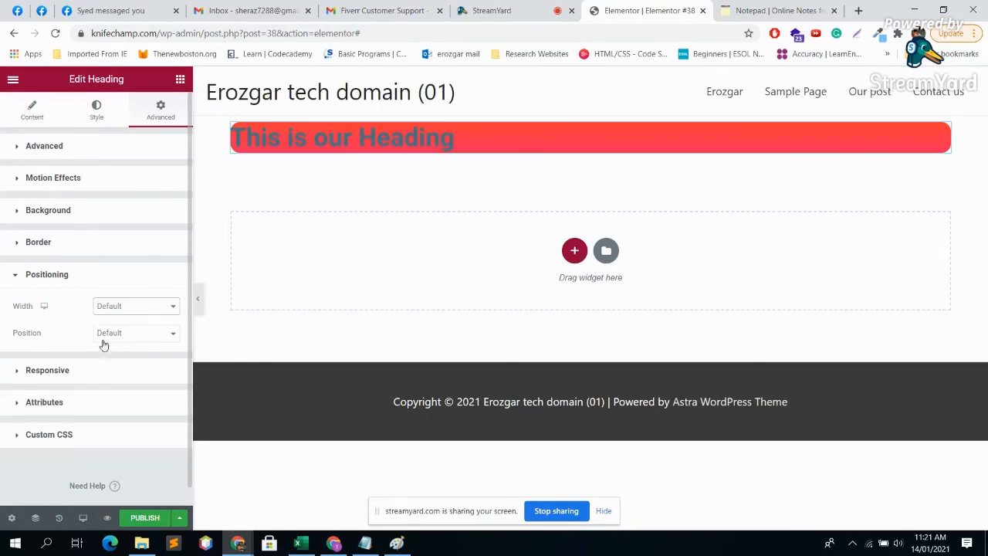
Try the Absolute and Fixed positions on the heading, and set the position back to Default.
{"action": "left_click", "coordinate": [134, 336]}
{"action": "left_click", "coordinate": [131, 353]}
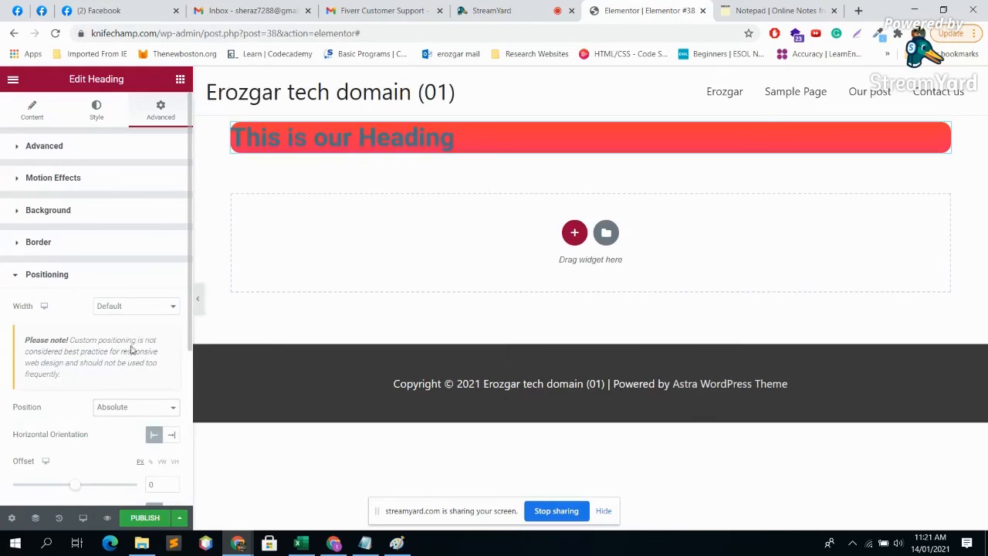
{"action": "left_click", "coordinate": [136, 313]}
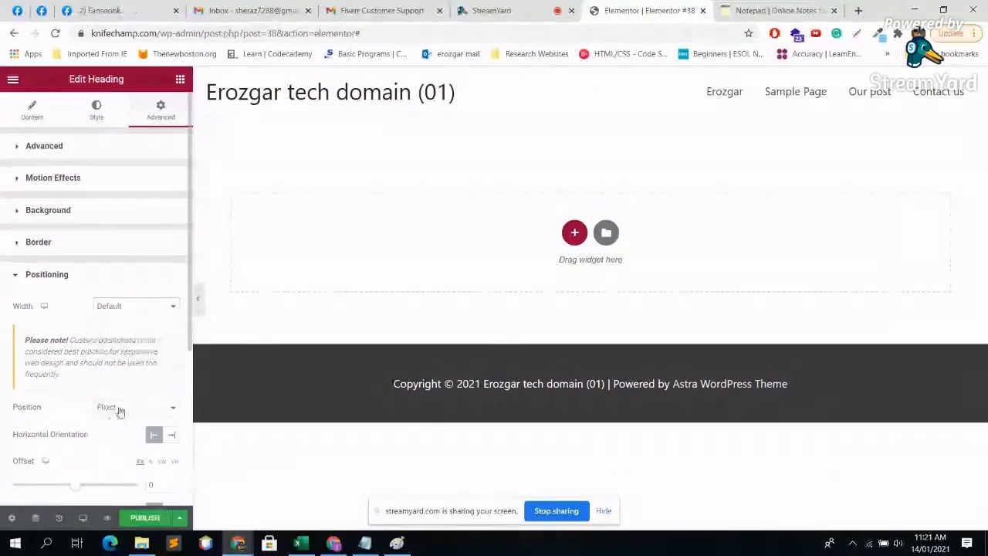
{"action": "left_click", "coordinate": [119, 410]}
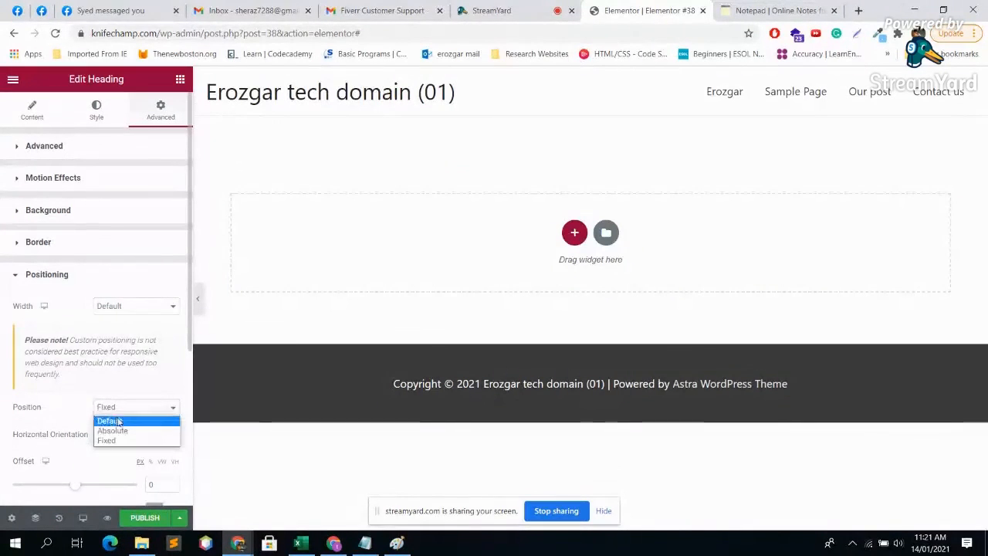
{"action": "left_click", "coordinate": [119, 421]}
Try hiding the heading on mobile in its responsive visibility settings, and show it again.
{"action": "left_click", "coordinate": [52, 353]}
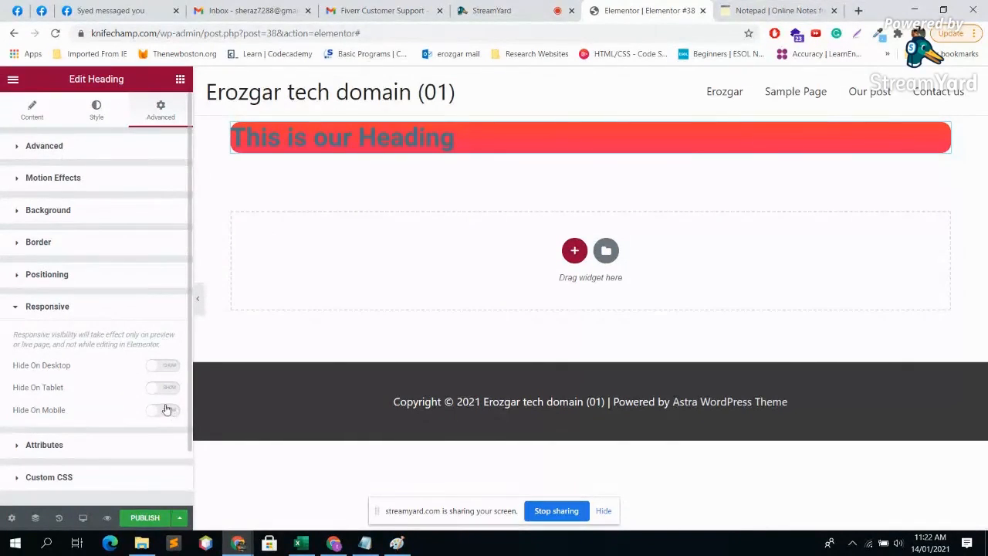
{"action": "left_click", "coordinate": [166, 409]}
{"action": "left_click", "coordinate": [170, 410]}
Preview the page in the 360px Mobile view.
{"action": "scroll", "coordinate": [161, 399], "scroll_direction": "down", "scroll_amount": 1}
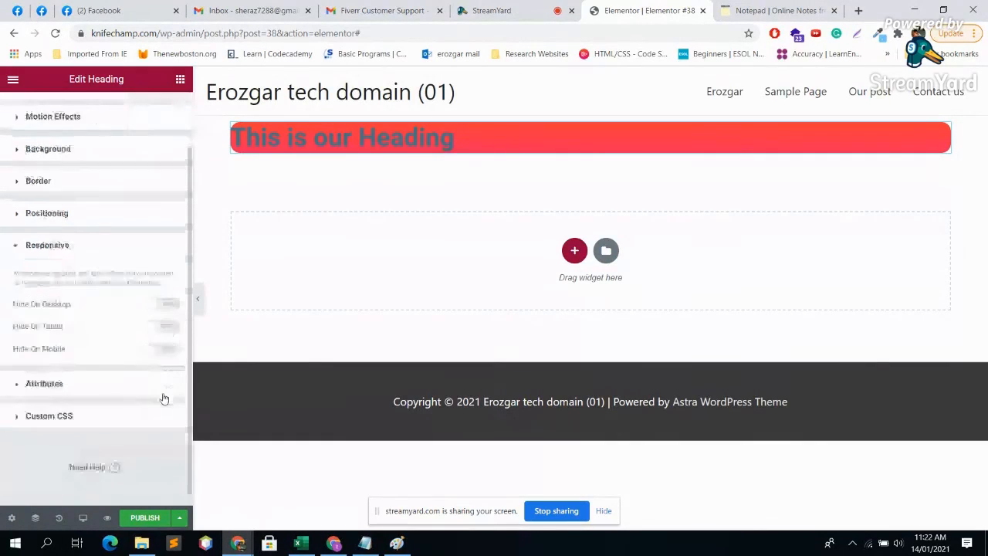
{"action": "left_click", "coordinate": [84, 518]}
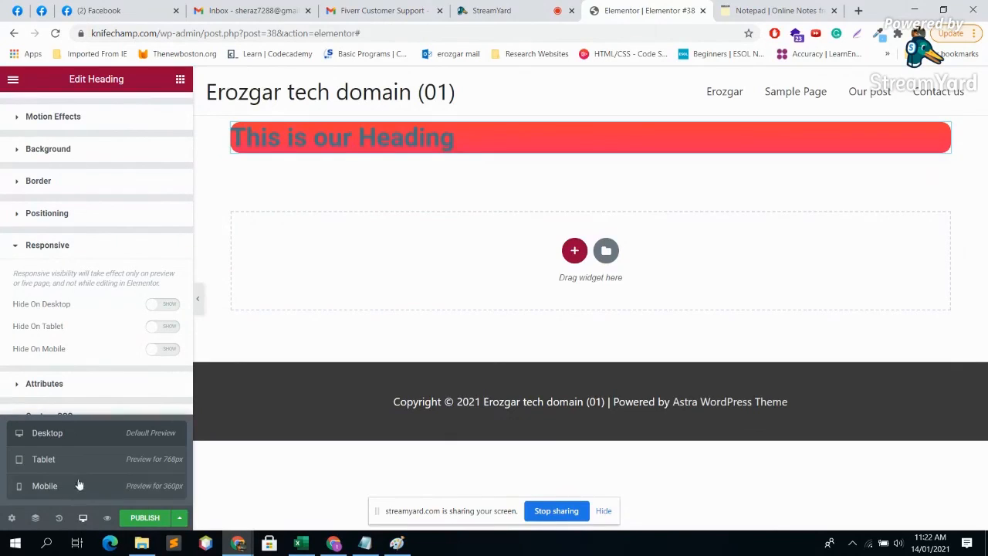
{"action": "left_click", "coordinate": [75, 486]}
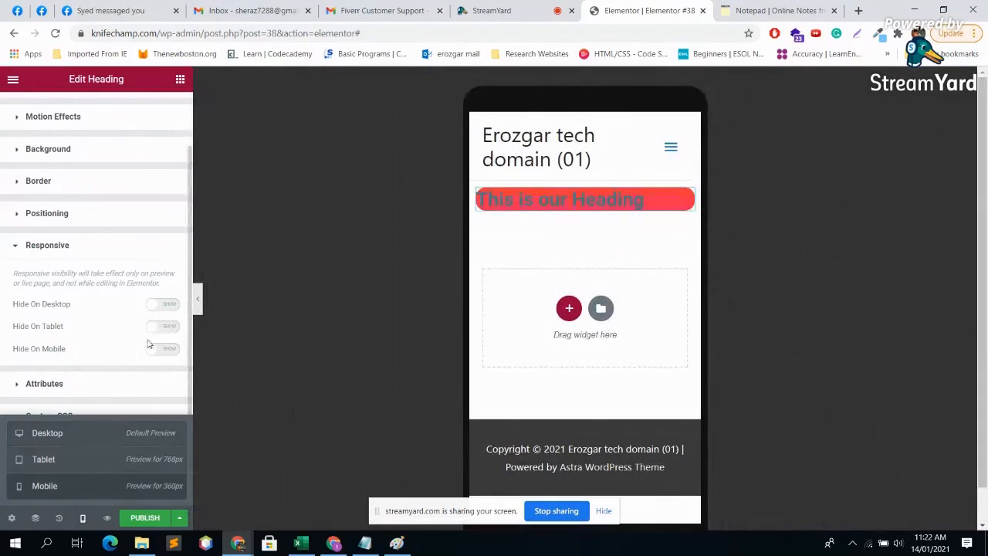
Try hiding the heading on mobile, tablet and desktop in turn, and show it again on each device.
{"action": "left_click", "coordinate": [173, 353]}
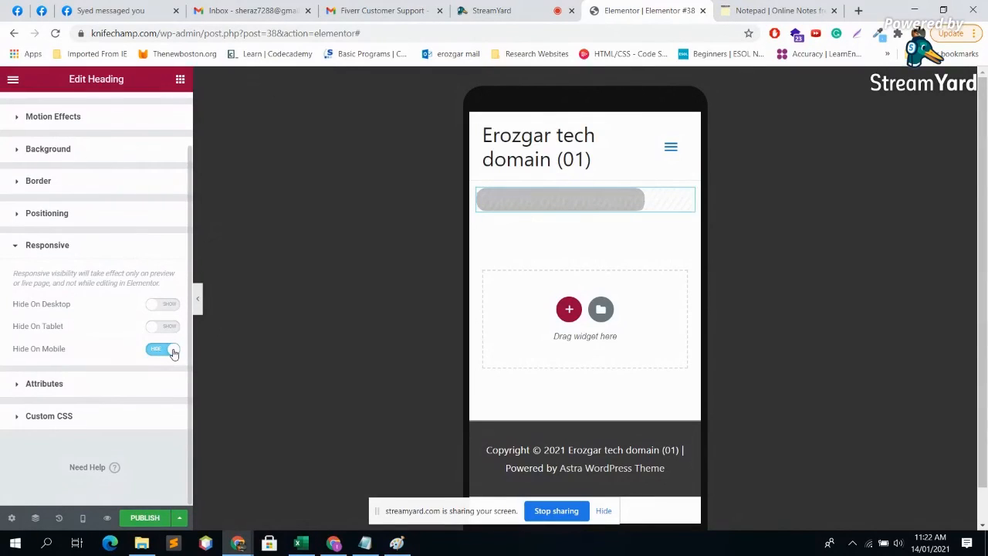
{"action": "left_click", "coordinate": [173, 353]}
{"action": "left_click", "coordinate": [169, 330]}
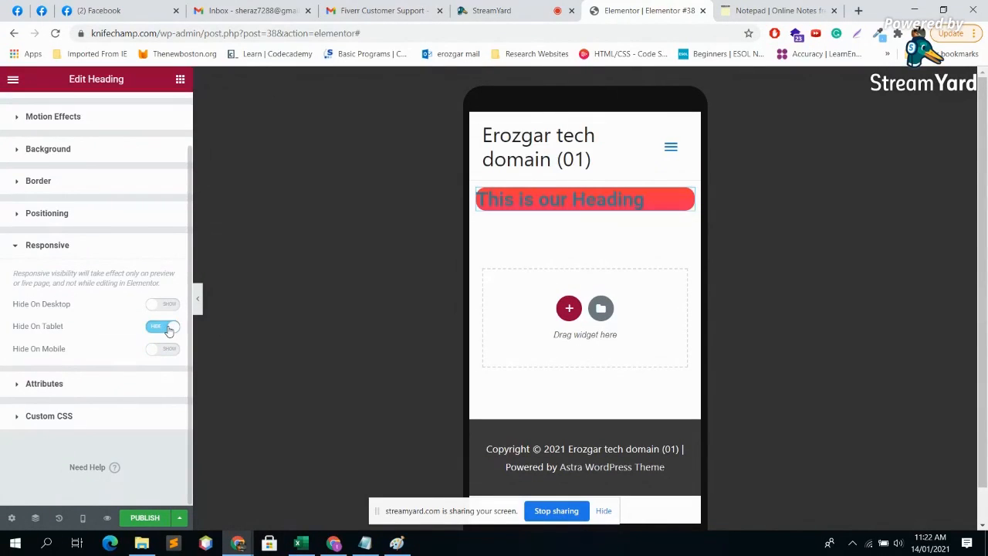
{"action": "left_click", "coordinate": [170, 330]}
{"action": "left_click", "coordinate": [171, 305]}
{"action": "left_click", "coordinate": [172, 306]}
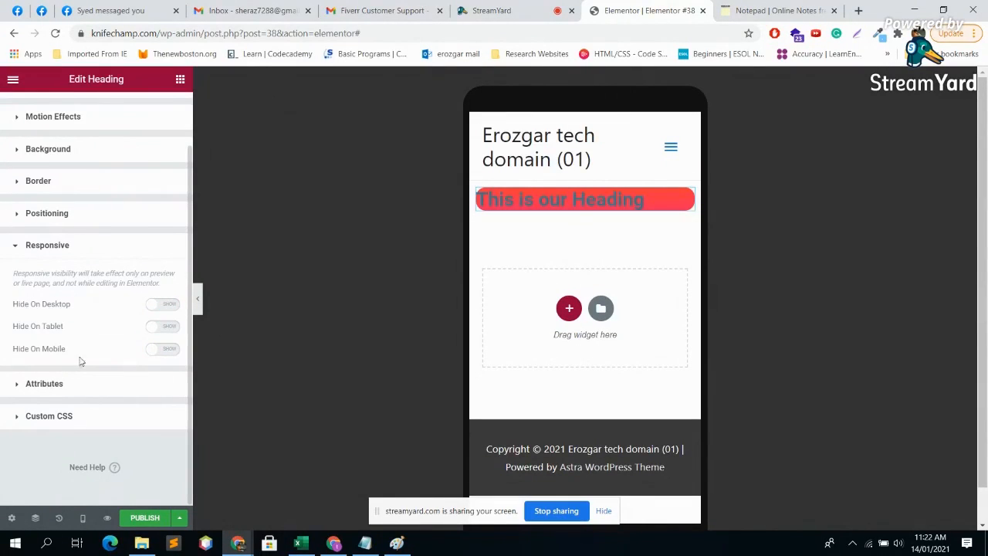
Look at the heading's Attributes and Custom CSS sections, and collapse all the advanced sections.
{"action": "left_click", "coordinate": [31, 245]}
{"action": "left_click", "coordinate": [55, 339]}
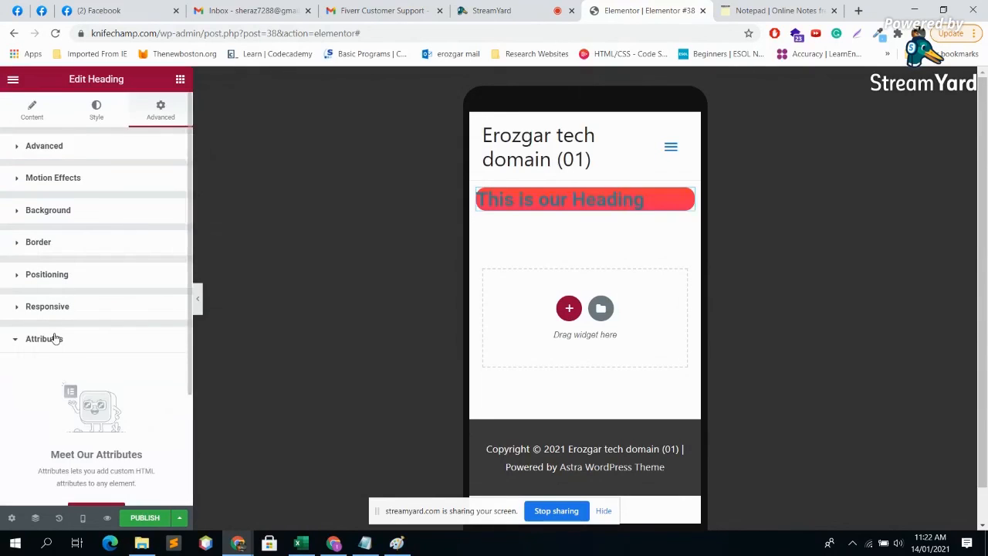
{"action": "left_click", "coordinate": [58, 342]}
{"action": "left_click", "coordinate": [61, 370]}
{"action": "scroll", "coordinate": [108, 391], "scroll_direction": "down", "scroll_amount": 3}
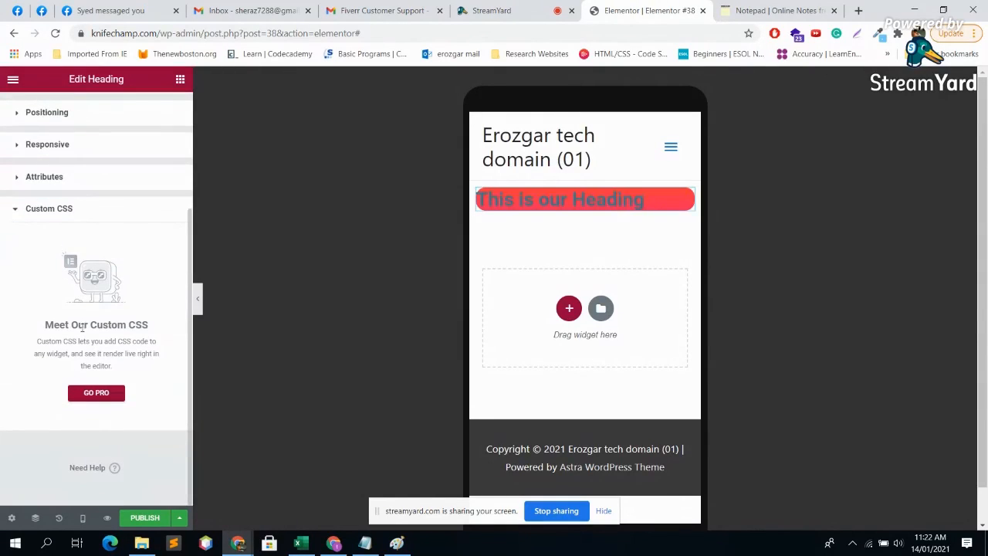
{"action": "scroll", "coordinate": [118, 352], "scroll_direction": "up", "scroll_amount": 3}
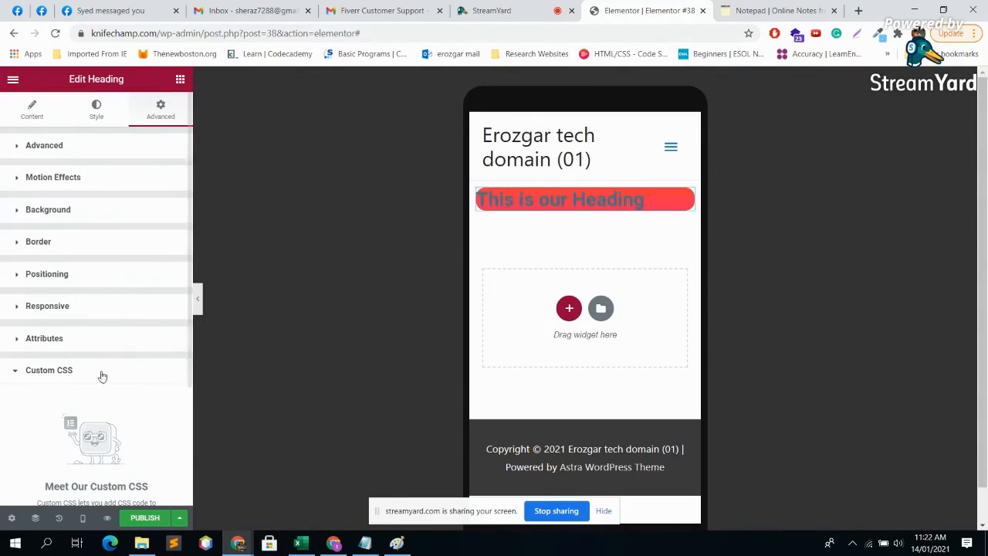
{"action": "left_click", "coordinate": [46, 373]}
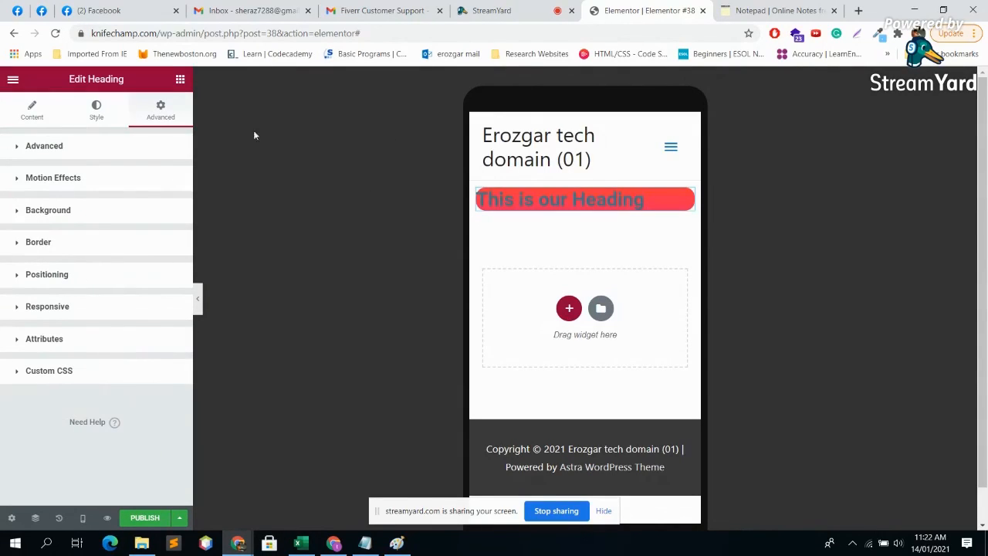
Check the live comments in StreamYard, and return to Elementor to review the heading's content and style settings.
{"action": "left_click", "coordinate": [497, 10]}
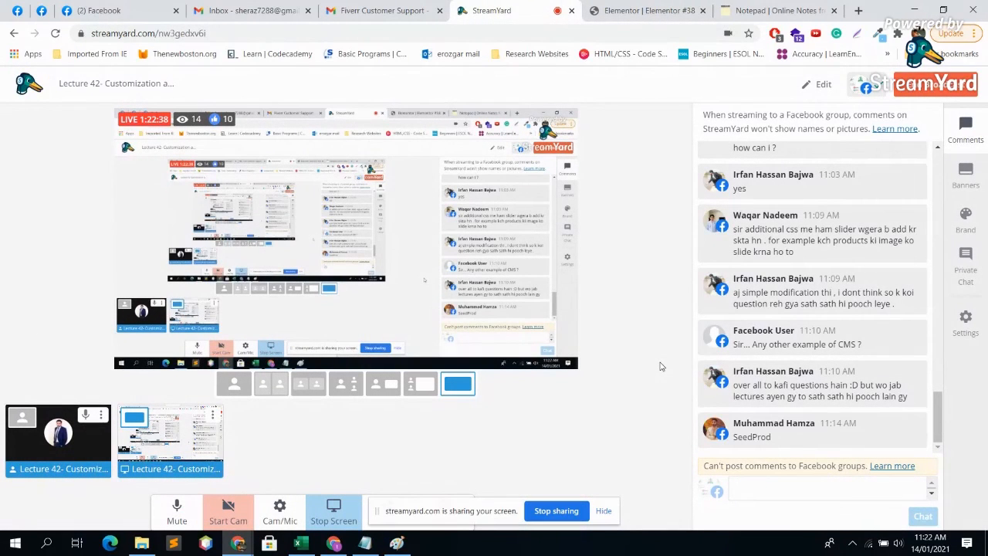
{"action": "left_click", "coordinate": [590, 10]}
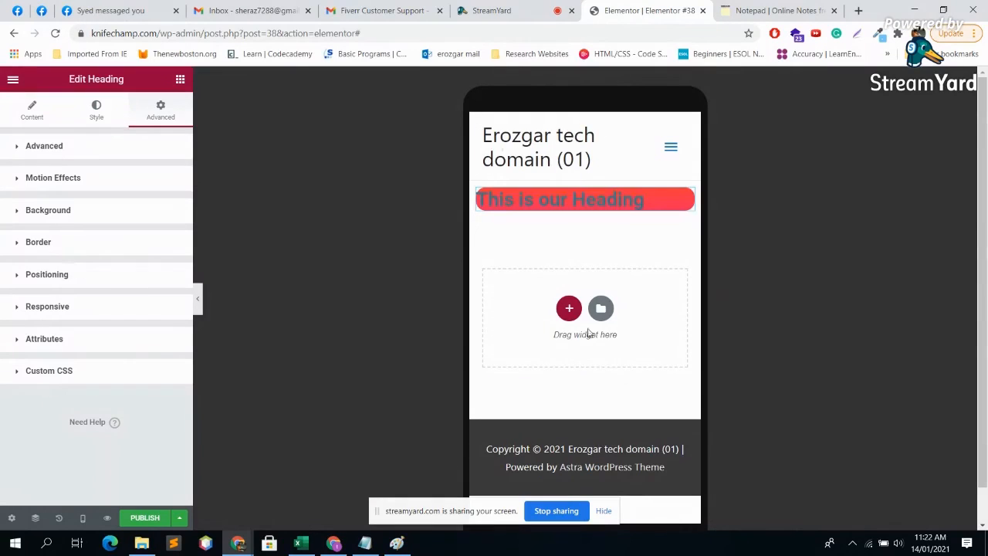
{"action": "left_click", "coordinate": [28, 111]}
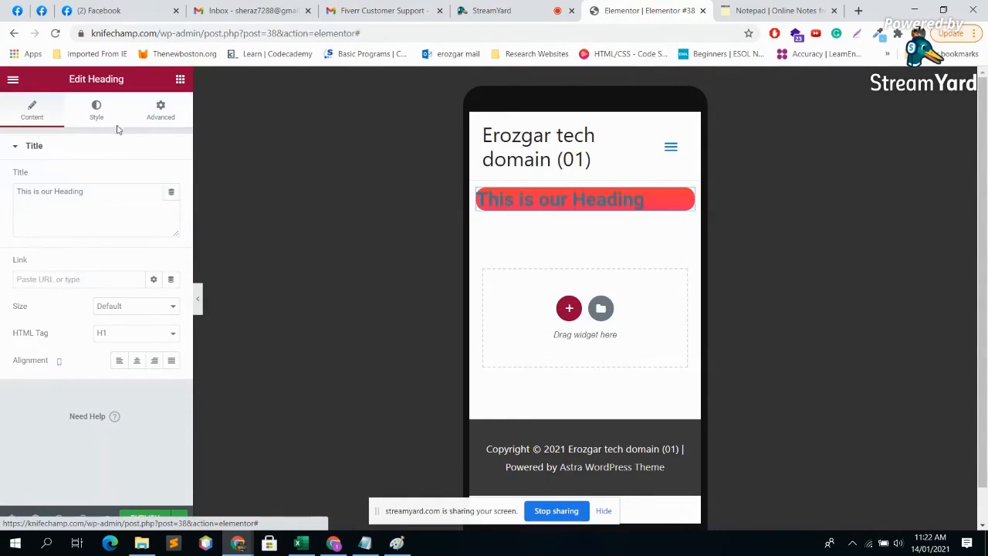
{"action": "left_click", "coordinate": [96, 112]}
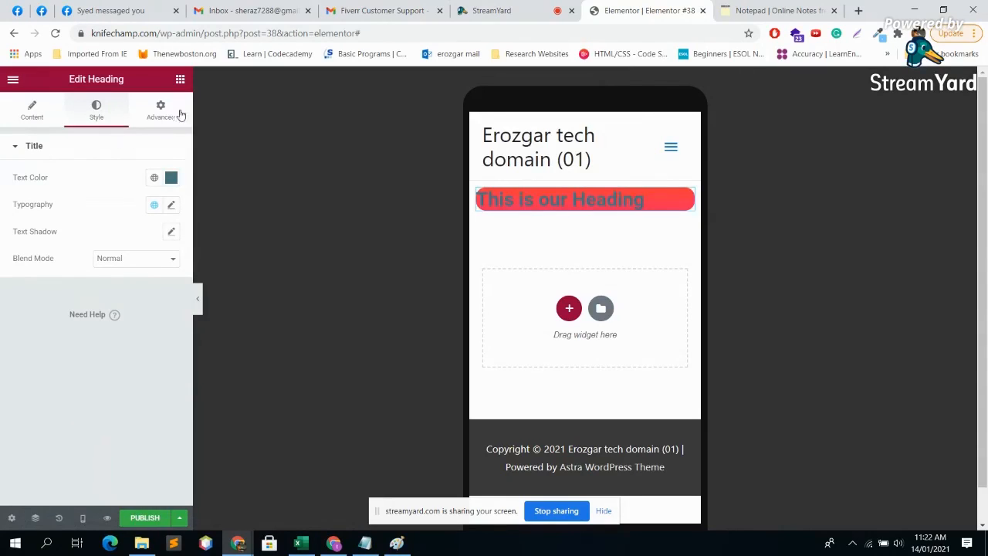
Open the Elementor widget library and look through the Basic, Pro and General widgets.
{"action": "left_click", "coordinate": [179, 79]}
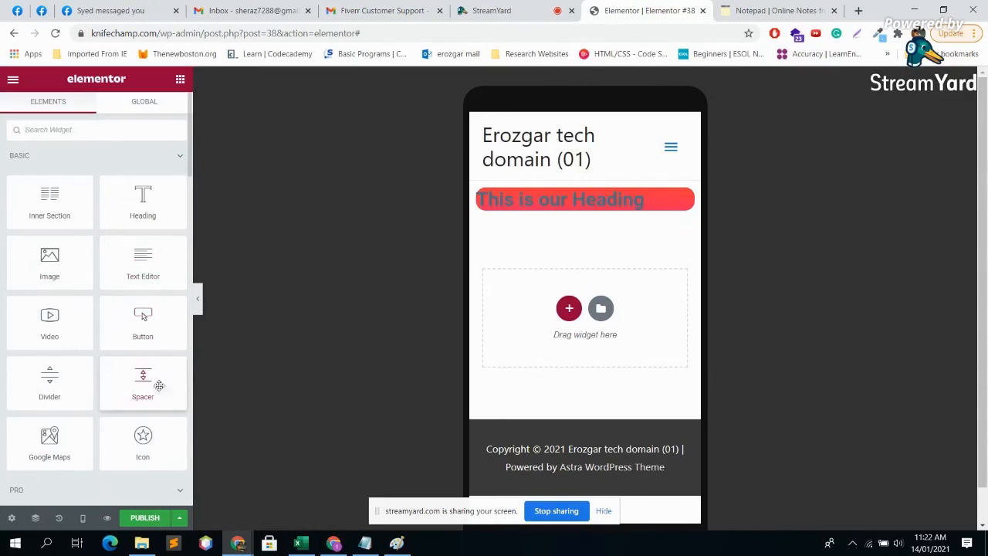
{"action": "scroll", "coordinate": [115, 370], "scroll_direction": "down", "scroll_amount": 3}
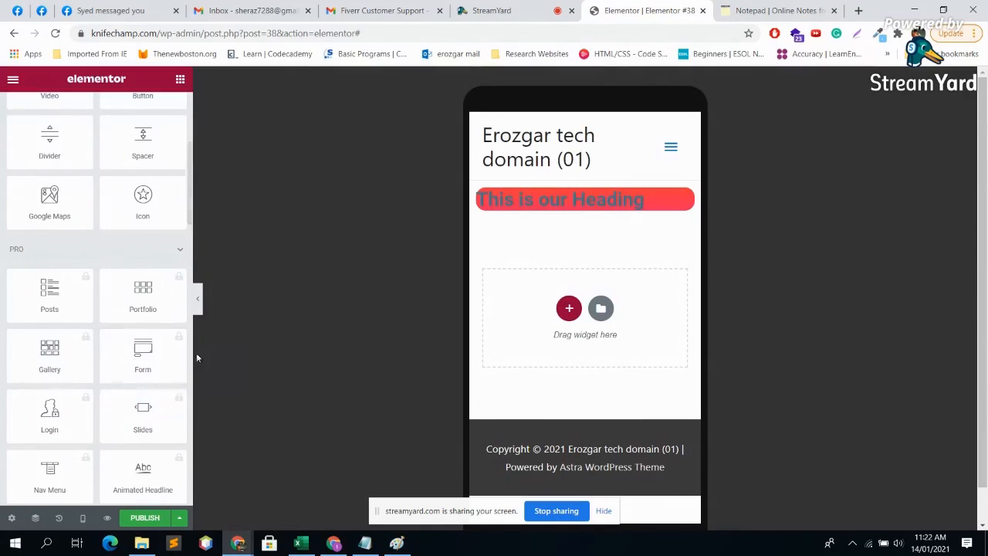
{"action": "scroll", "coordinate": [72, 275], "scroll_direction": "up", "scroll_amount": 2}
{"action": "scroll", "coordinate": [73, 304], "scroll_direction": "down", "scroll_amount": 3}
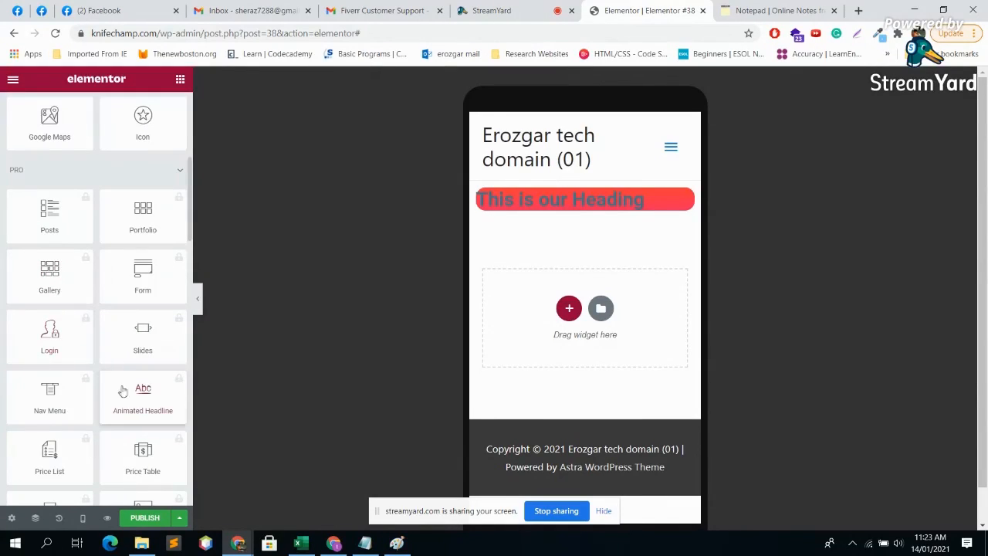
{"action": "scroll", "coordinate": [116, 389], "scroll_direction": "down", "scroll_amount": 3}
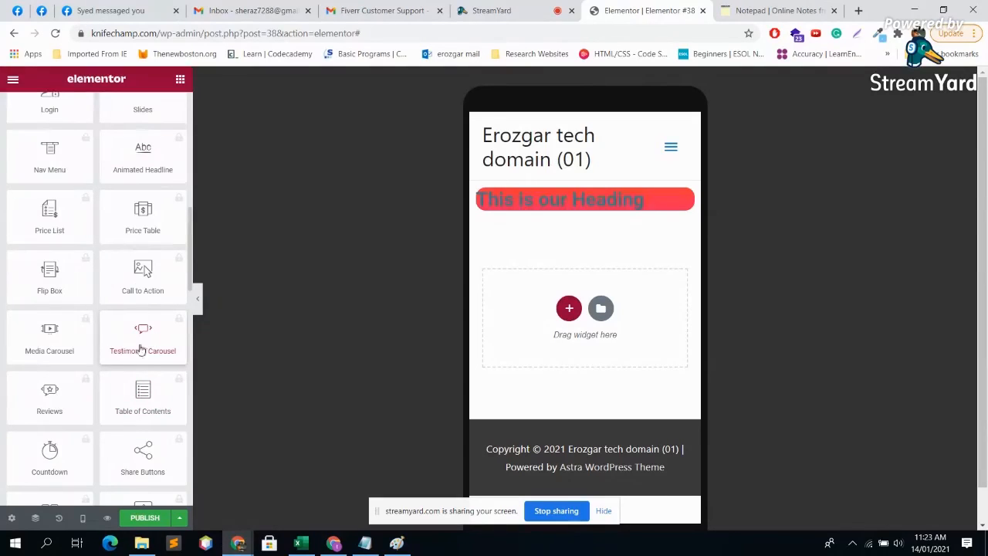
{"action": "scroll", "coordinate": [115, 331], "scroll_direction": "down", "scroll_amount": 2}
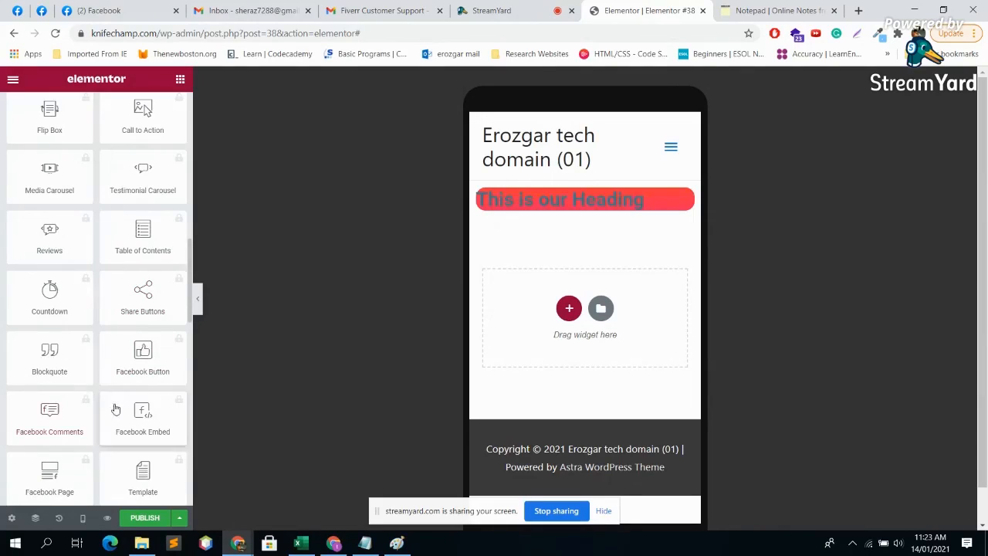
{"action": "scroll", "coordinate": [122, 395], "scroll_direction": "down", "scroll_amount": 1}
{"action": "scroll", "coordinate": [116, 389], "scroll_direction": "down", "scroll_amount": 3}
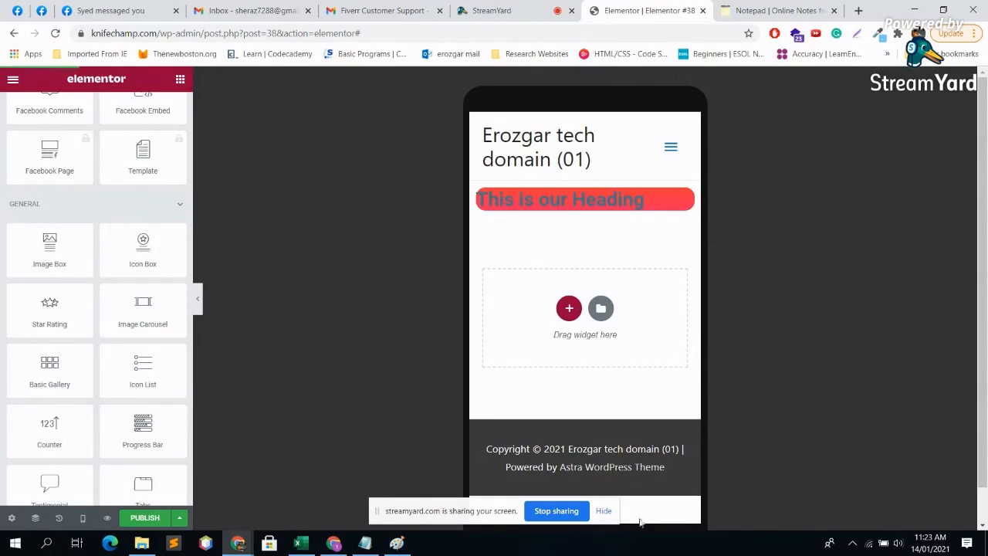
{"action": "scroll", "coordinate": [71, 294], "scroll_direction": "down", "scroll_amount": 3}
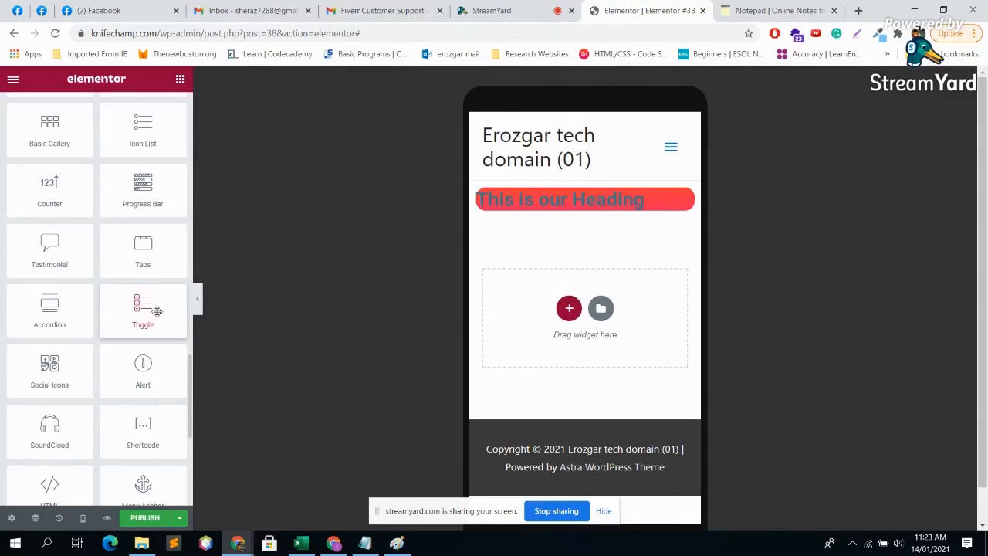
{"action": "scroll", "coordinate": [71, 366], "scroll_direction": "down", "scroll_amount": 1}
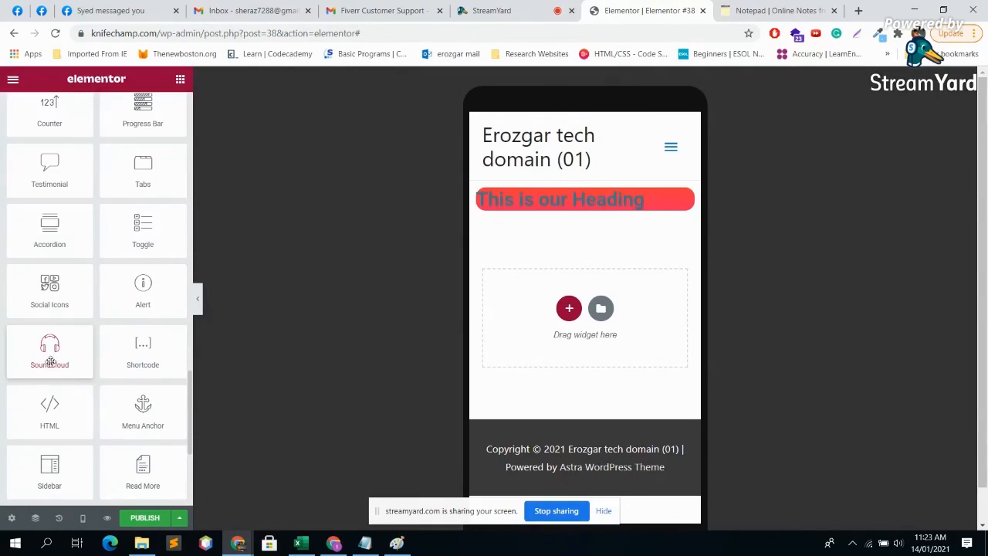
{"action": "scroll", "coordinate": [95, 423], "scroll_direction": "down", "scroll_amount": 1}
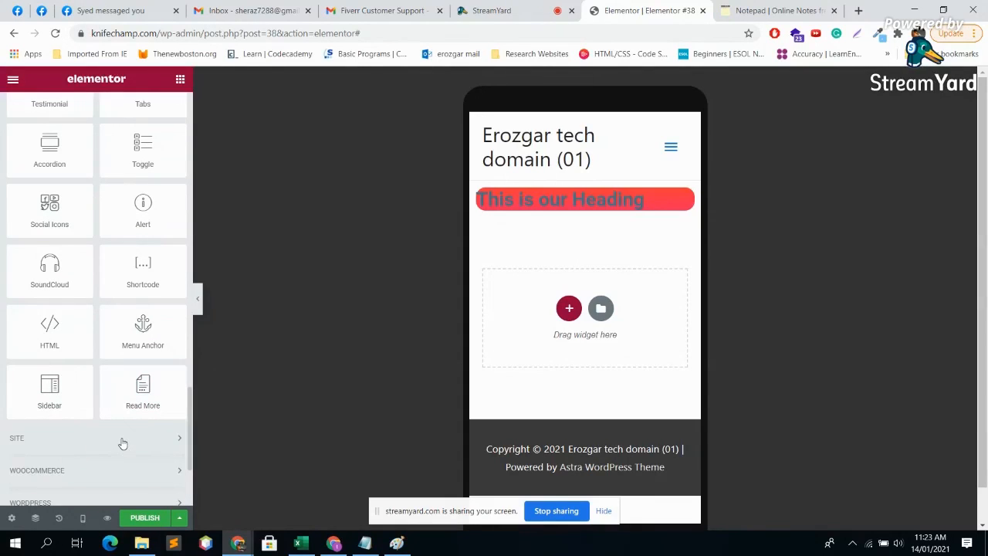
Expand the Site widget category and look through its widgets.
{"action": "left_click", "coordinate": [122, 439]}
{"action": "scroll", "coordinate": [123, 424], "scroll_direction": "down", "scroll_amount": 4}
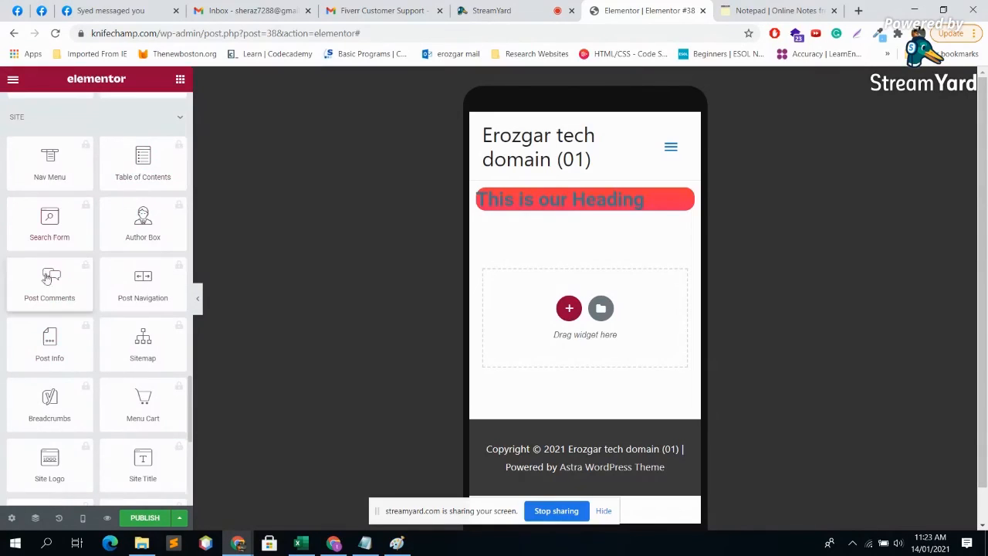
{"action": "scroll", "coordinate": [91, 324], "scroll_direction": "down", "scroll_amount": 5}
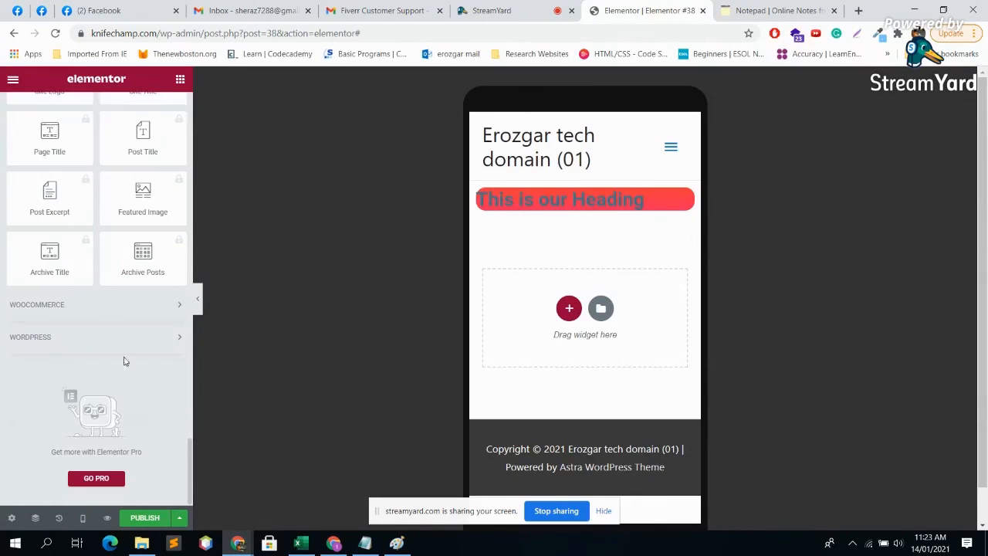
Expand the WooCommerce widget category and look through its product and cart widgets.
{"action": "left_click", "coordinate": [131, 309]}
{"action": "scroll", "coordinate": [124, 327], "scroll_direction": "down", "scroll_amount": 4}
{"action": "scroll", "coordinate": [123, 322], "scroll_direction": "up", "scroll_amount": 4}
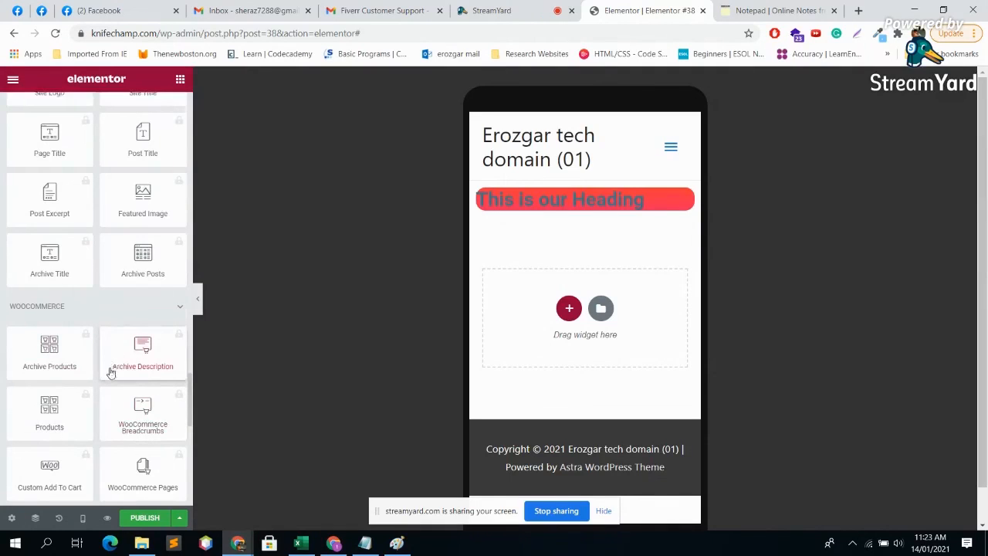
{"action": "scroll", "coordinate": [110, 373], "scroll_direction": "down", "scroll_amount": 1}
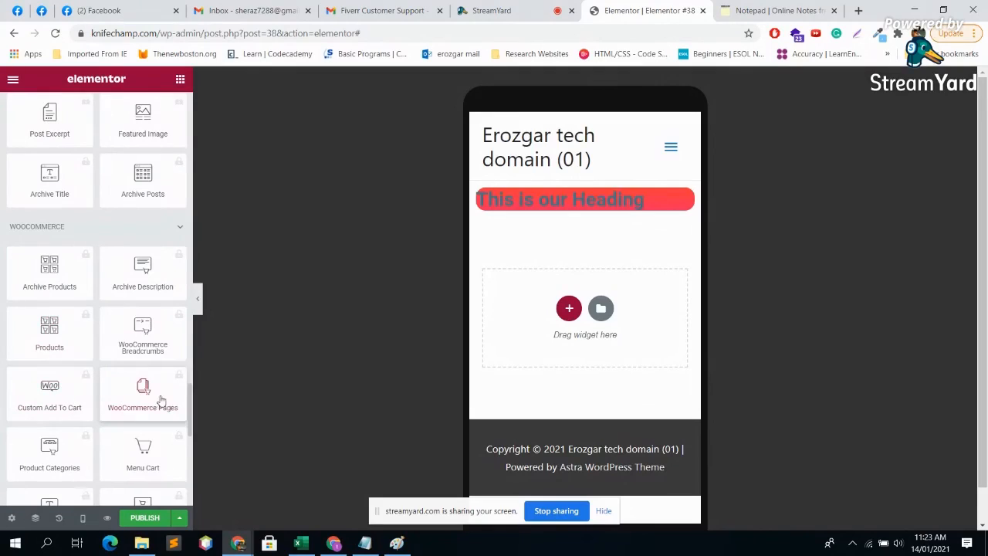
{"action": "scroll", "coordinate": [139, 379], "scroll_direction": "down", "scroll_amount": 2}
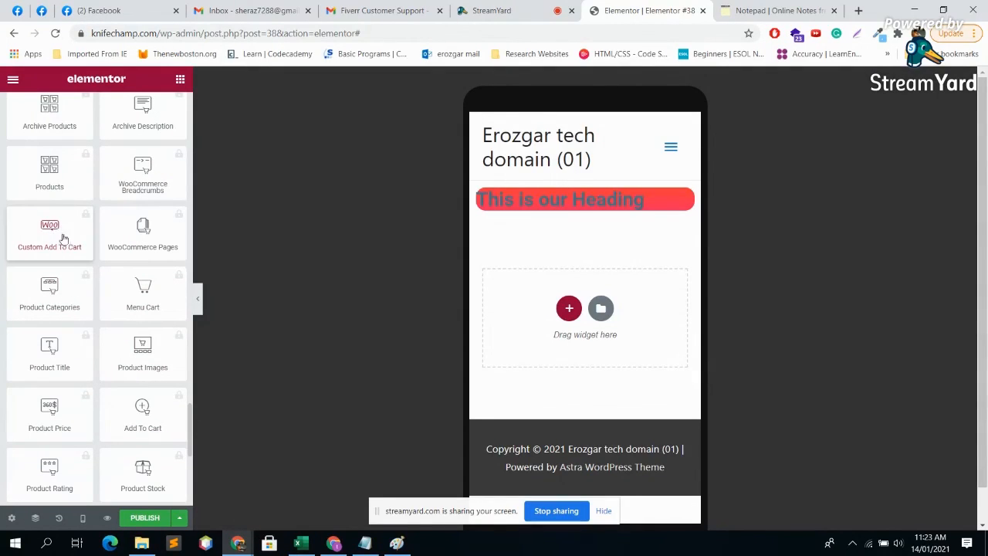
{"action": "scroll", "coordinate": [111, 330], "scroll_direction": "down", "scroll_amount": 5}
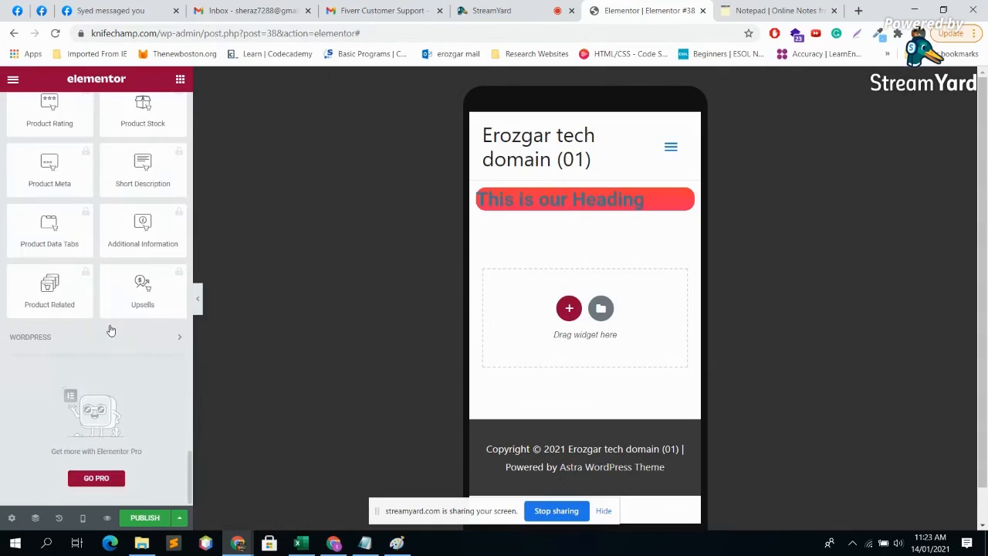